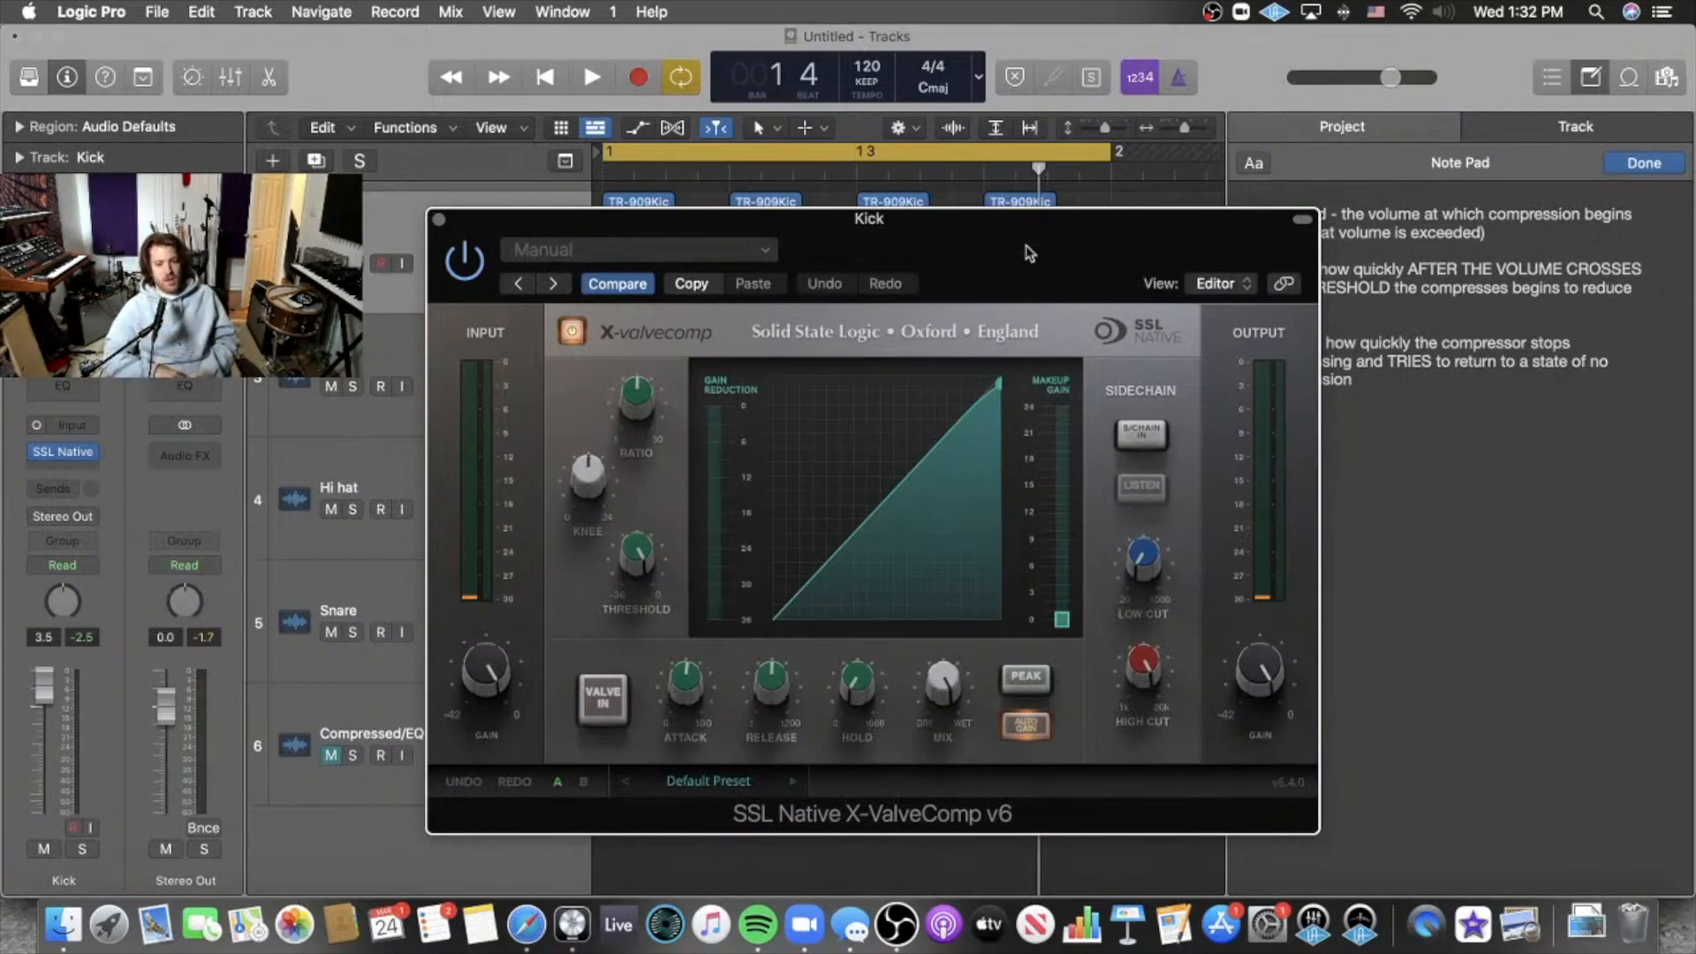
Turn off Auto Gain in the Kick channel's X-ValveComp compressor.
left_click(1017, 729)
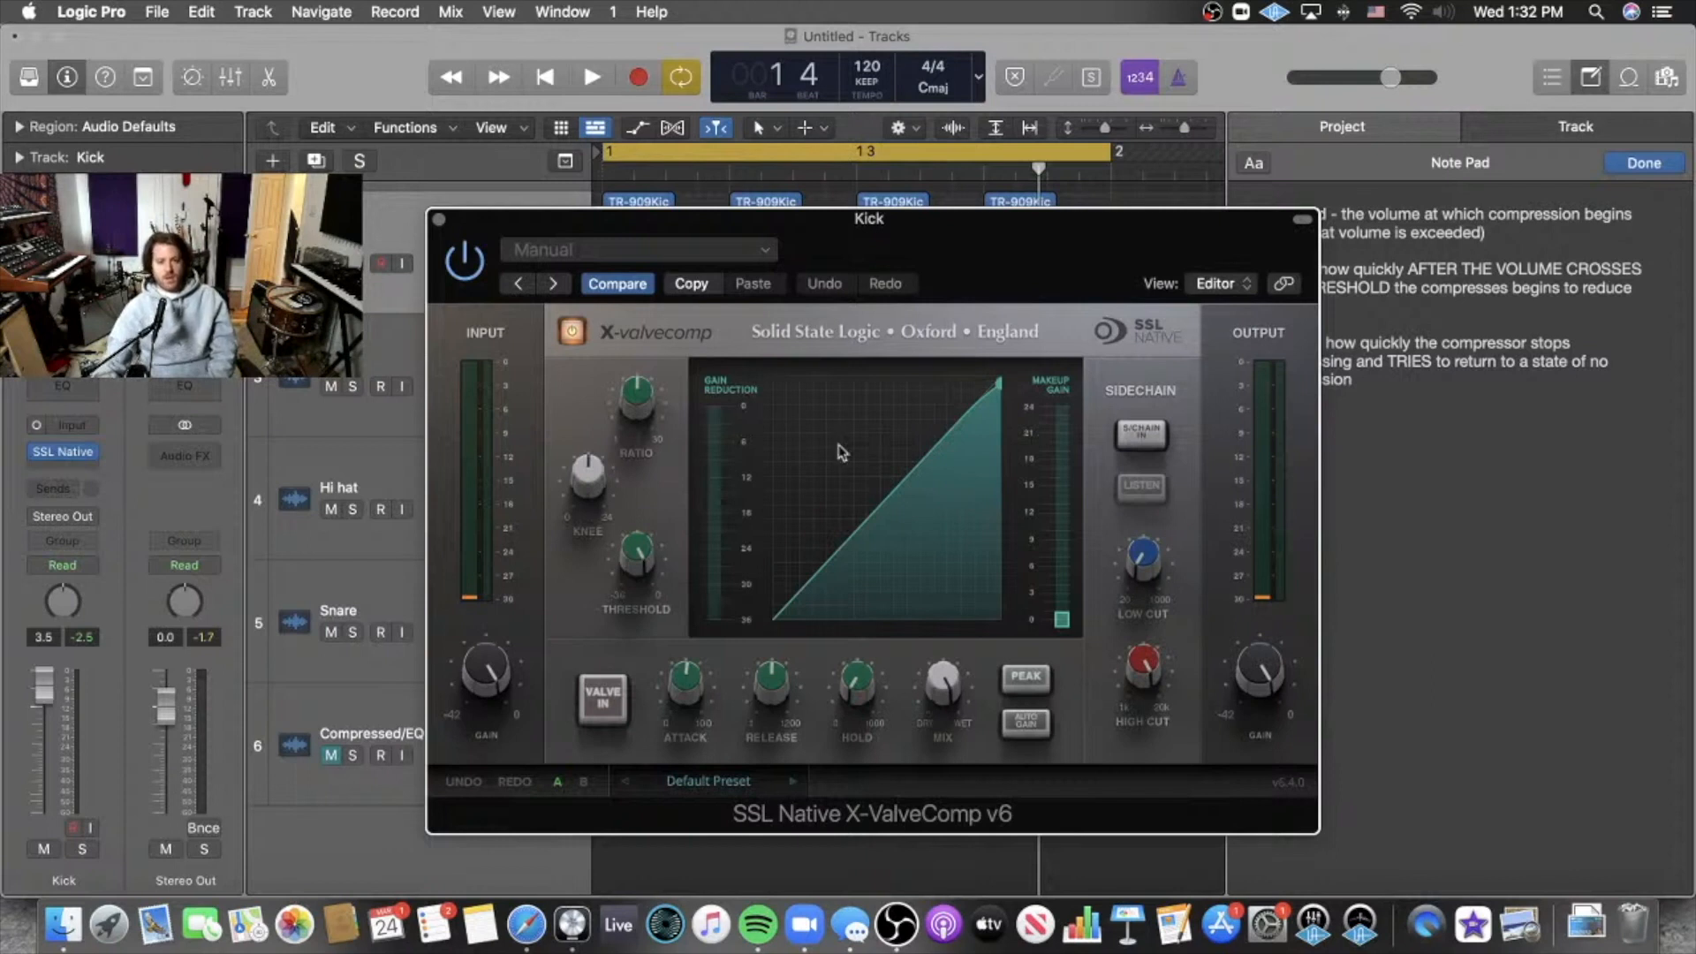
left_click_drag(978, 239, 905, 362)
key("space")
left_click_drag(906, 374, 929, 233)
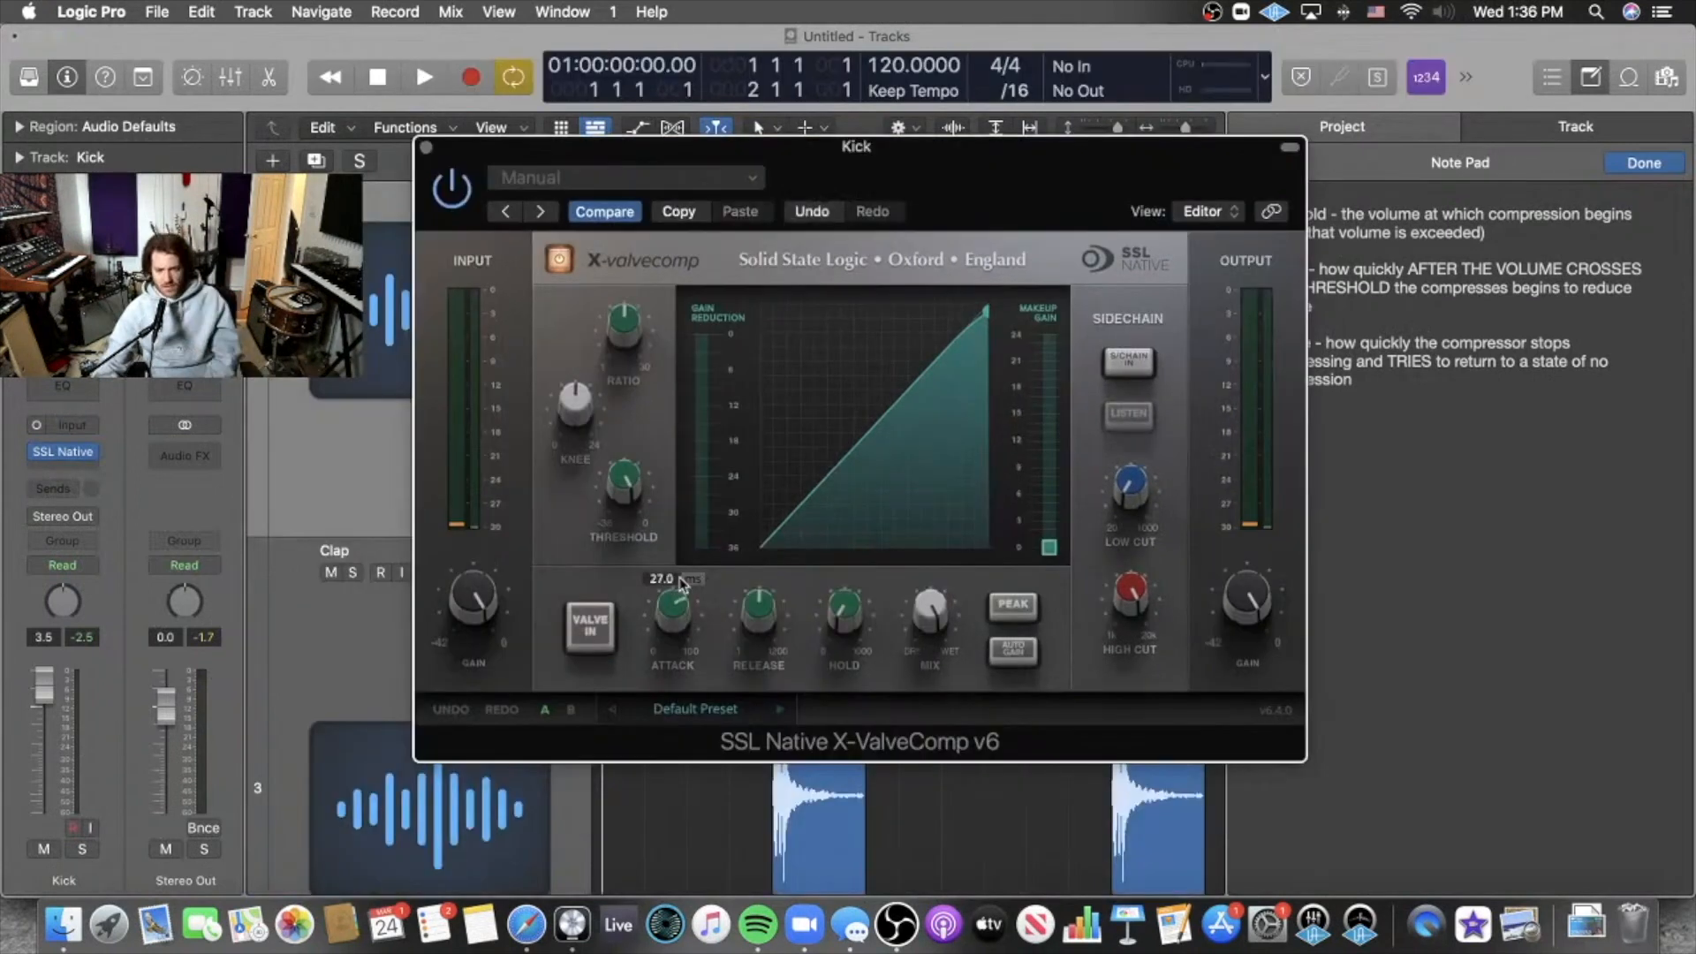
Raise the Kick compressor's attack time to about 74 ms.
left_click_drag(673, 608, 674, 620)
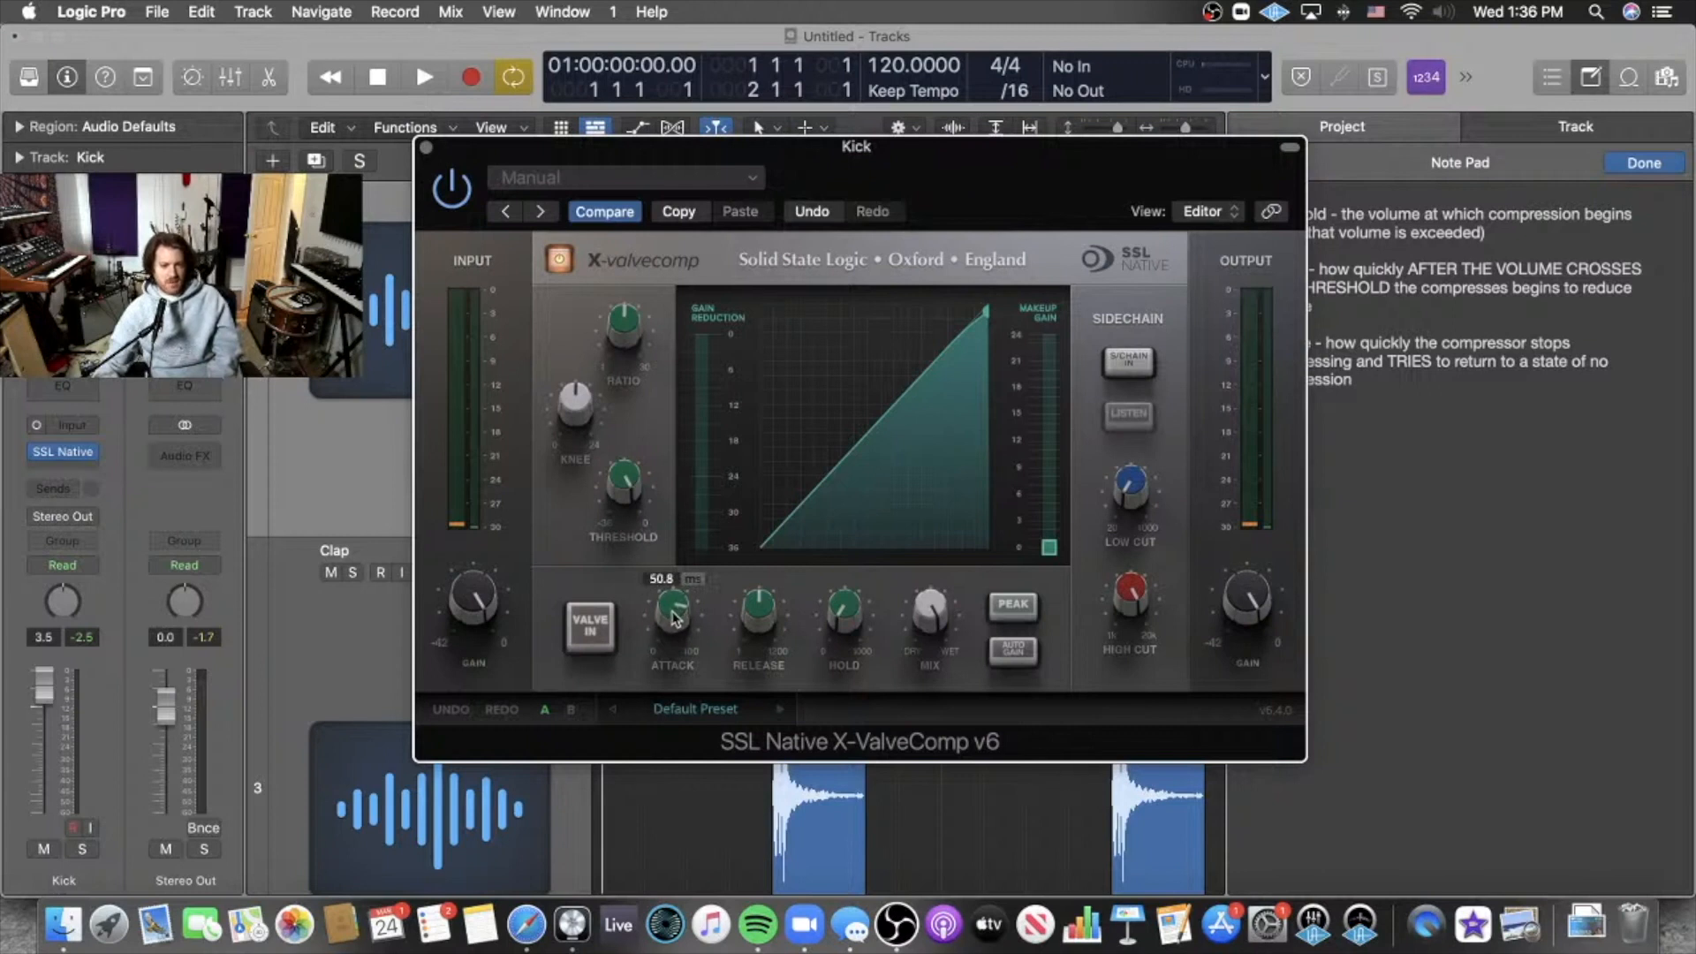
left_click_drag(676, 619, 687, 606)
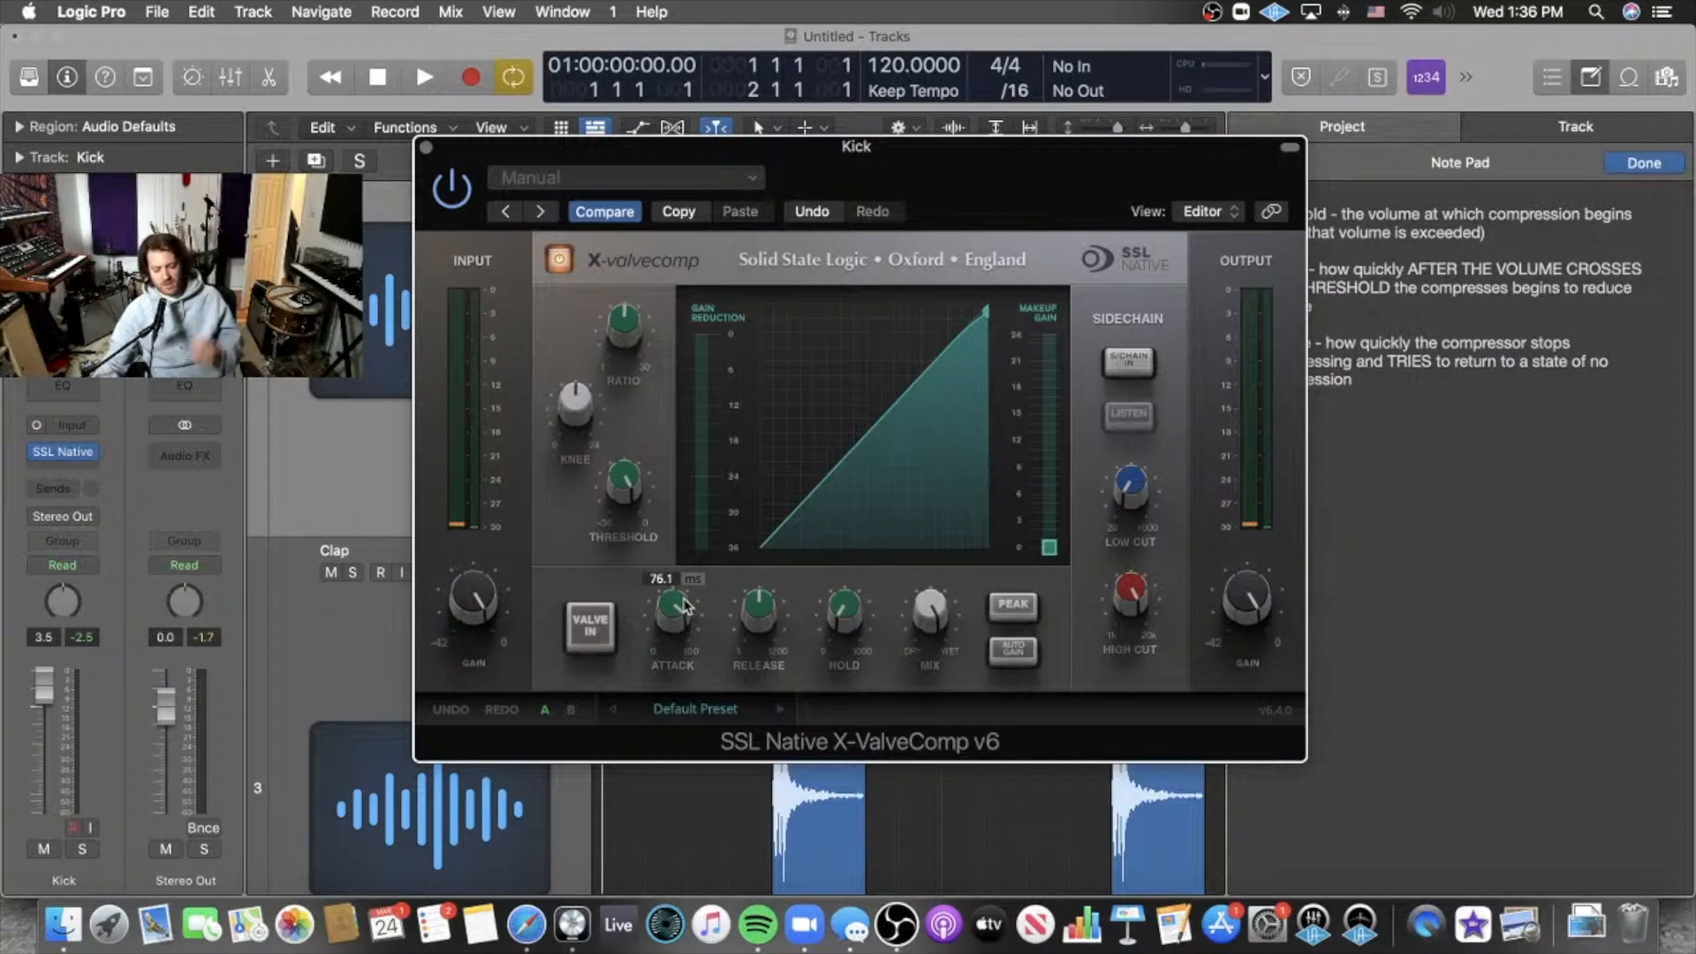
left_click_drag(951, 188, 1013, 319)
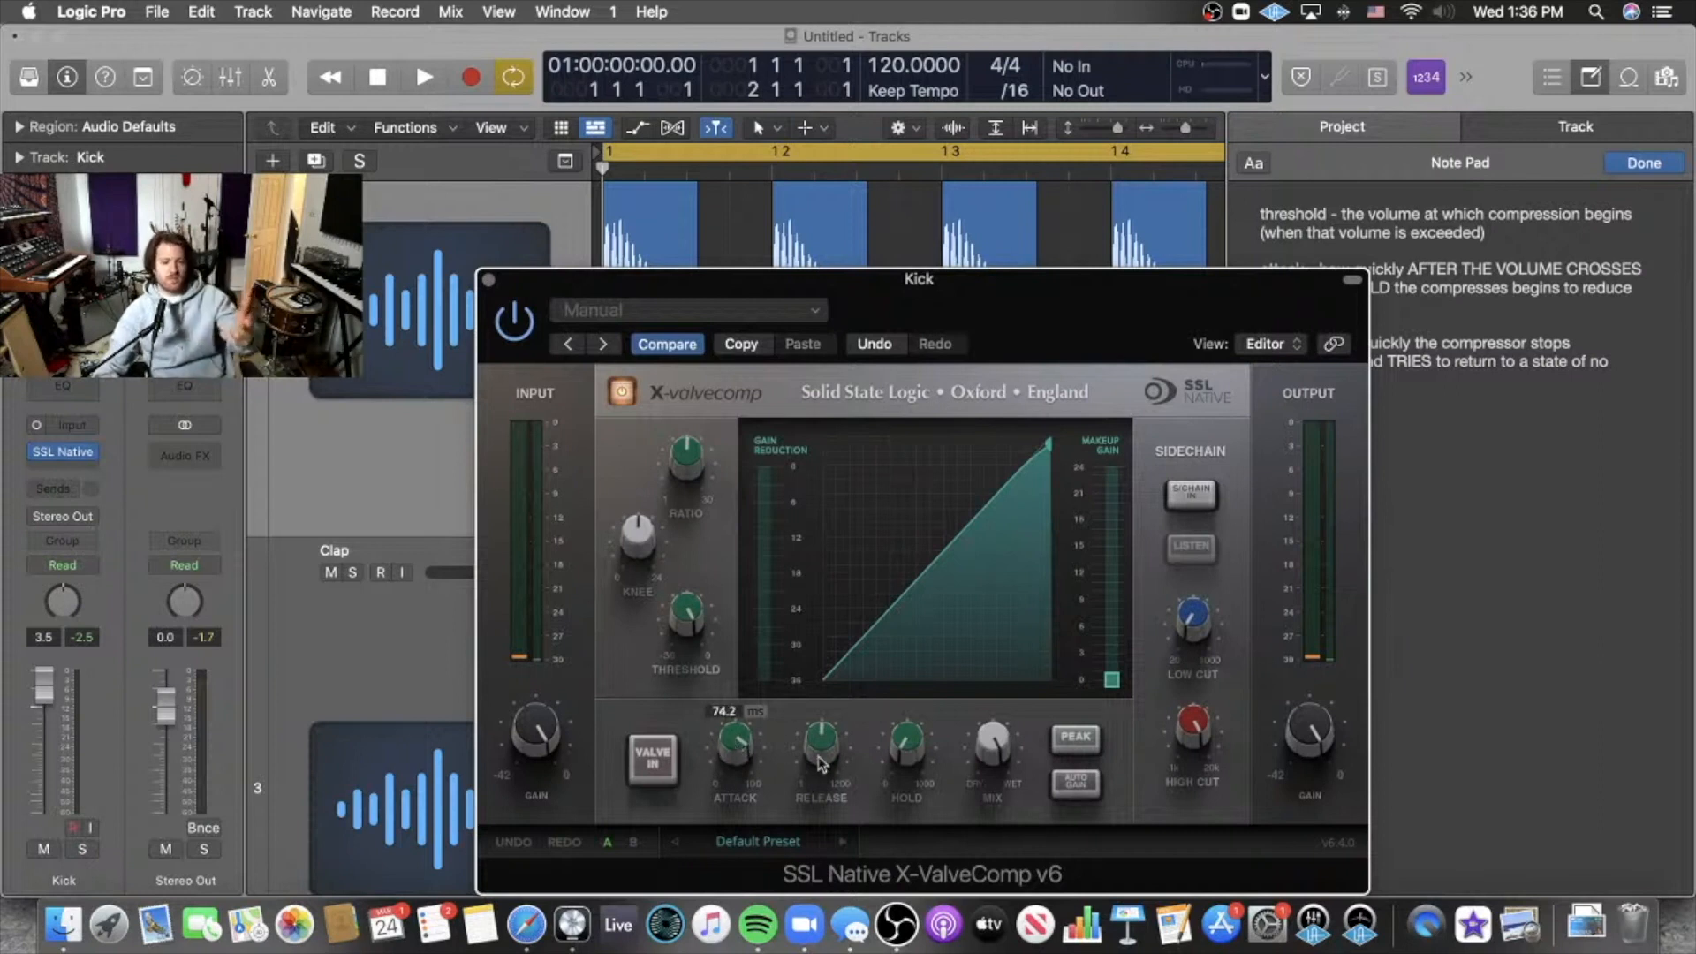
Lower the Kick compressor's release to about 63 ms and set its ratio to about 5.24:1.
mouse_move(805, 762)
left_mouse_down()
mouse_move(787, 803)
mouse_move(799, 738)
left_mouse_up()
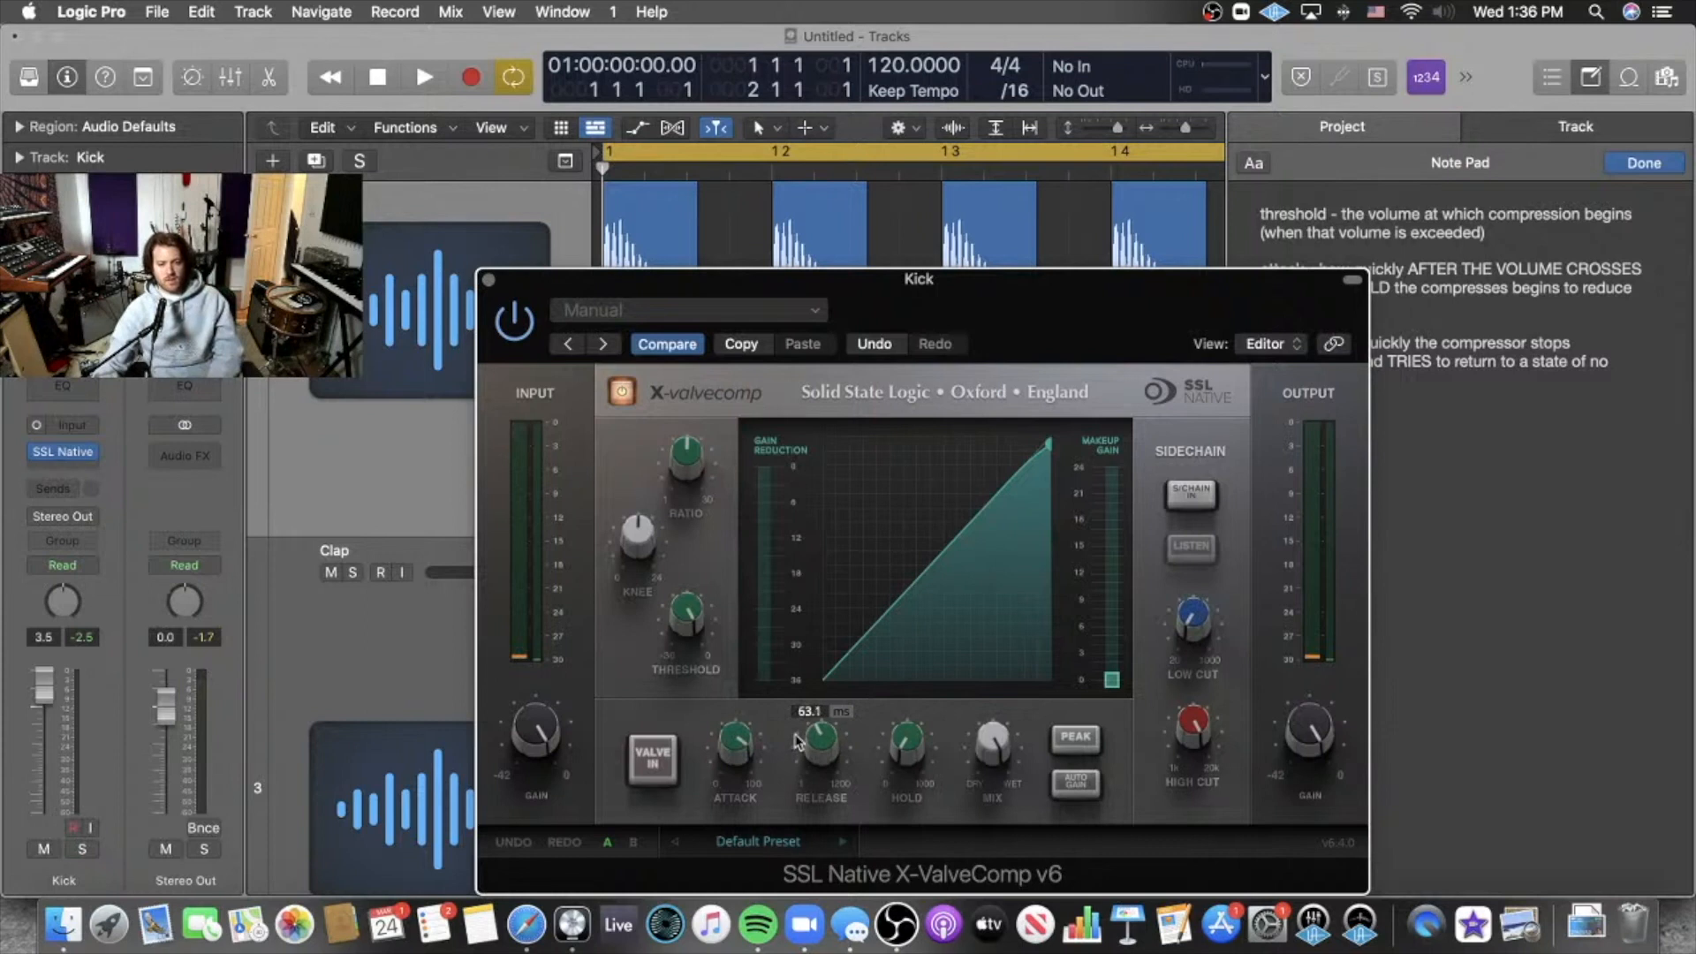
left_click_drag(801, 735, 795, 748)
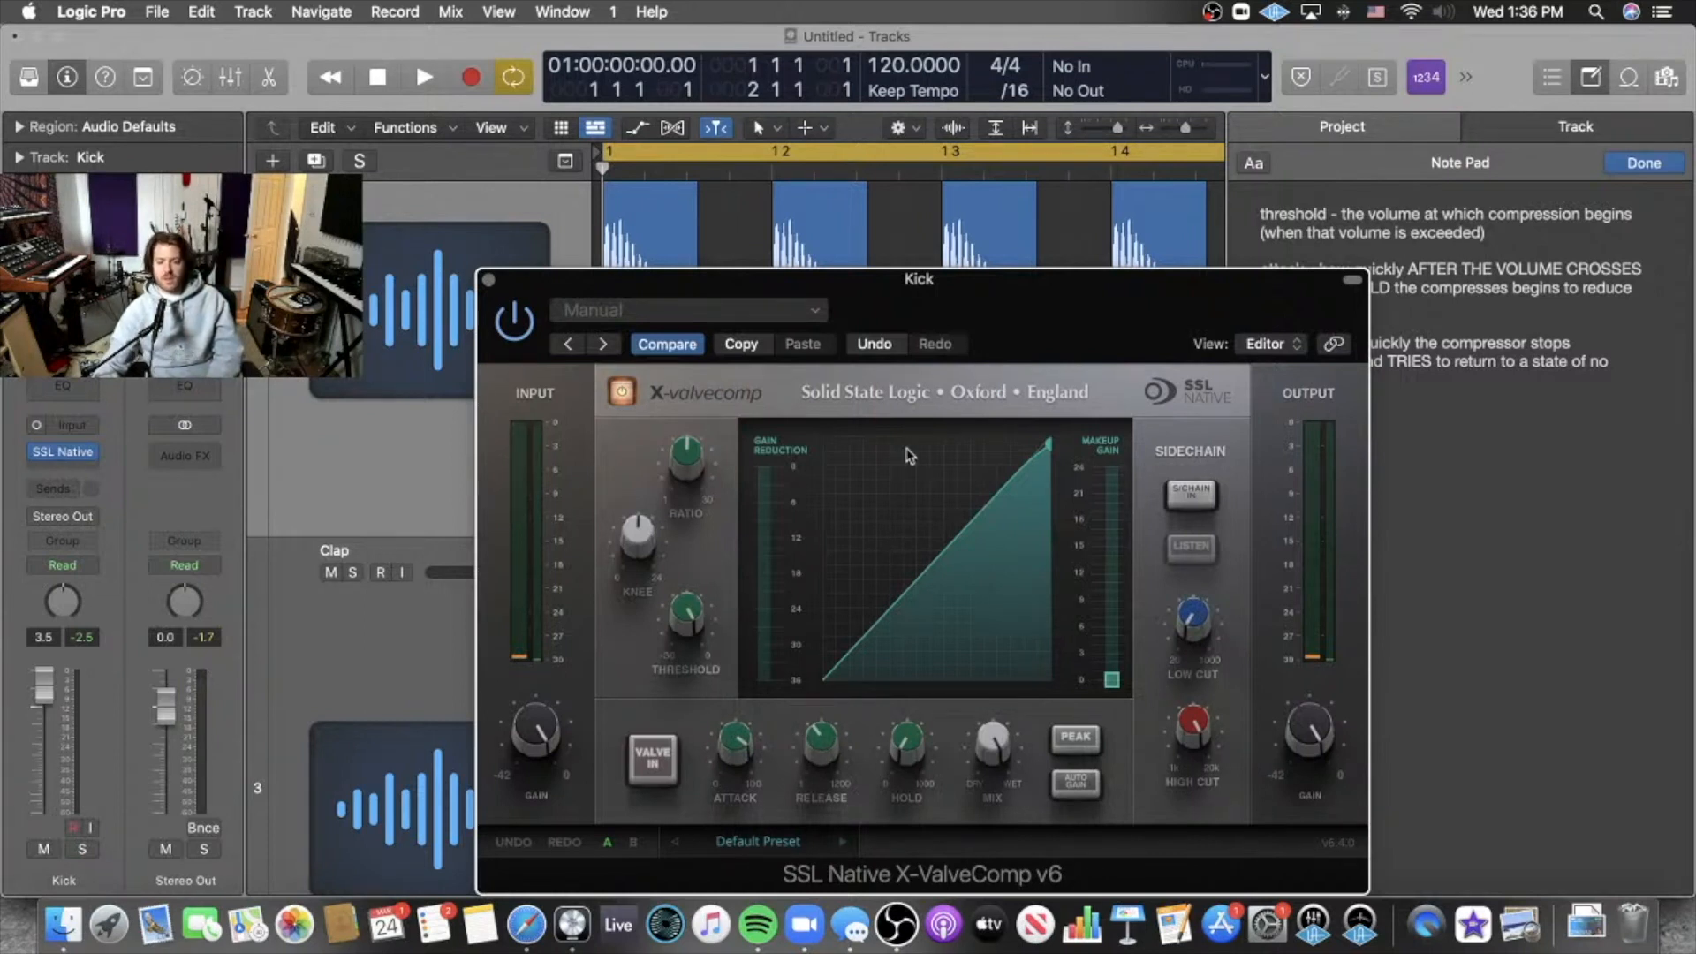
left_click_drag(972, 279, 1054, 169)
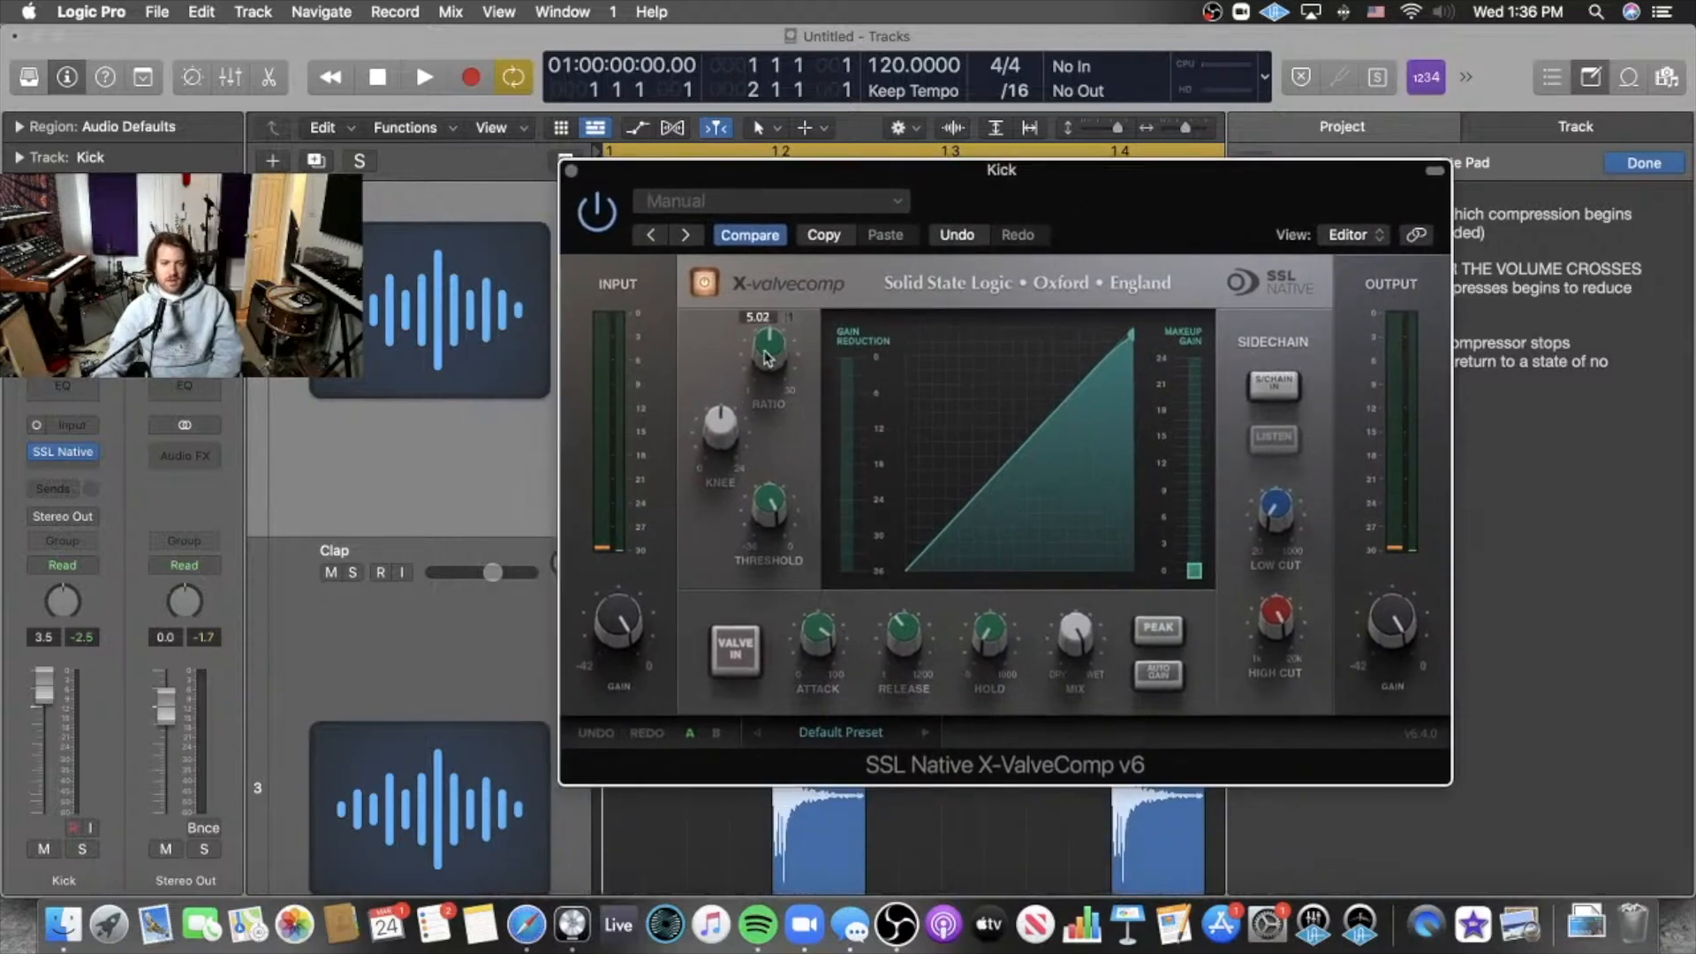
left_click_drag(768, 355, 771, 355)
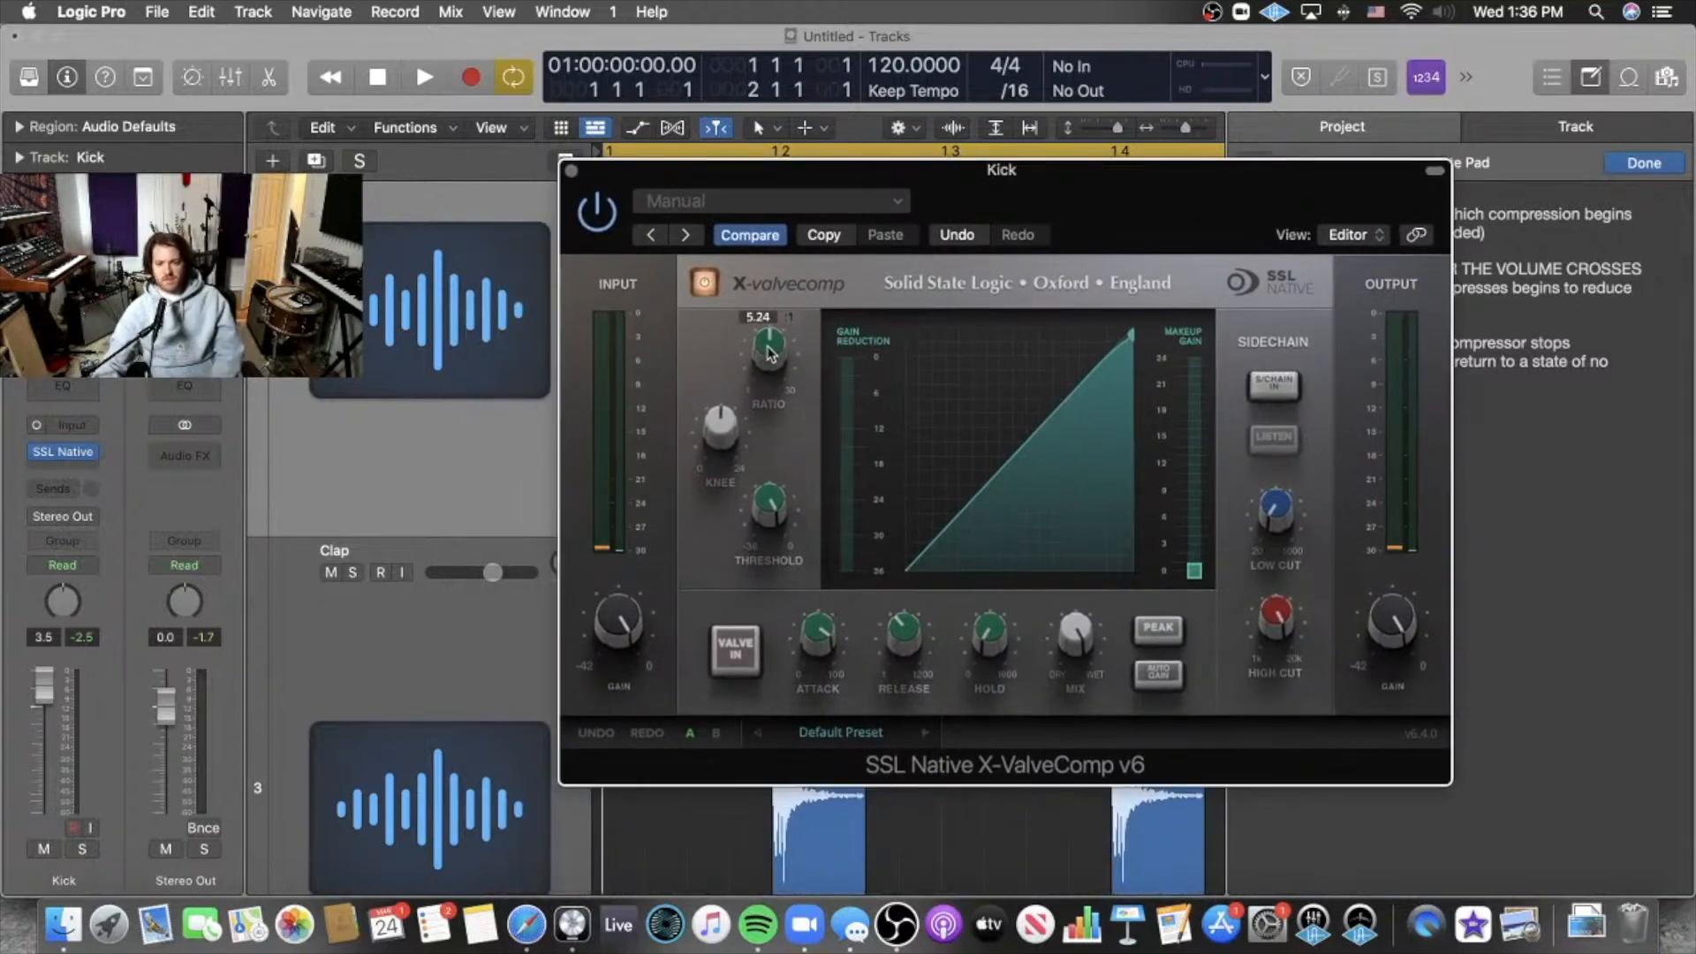
left_click_drag(1113, 188, 1166, 130)
Play the kick loop and lower the compressor's threshold to about -18.4 dB.
mouse_move(827, 468)
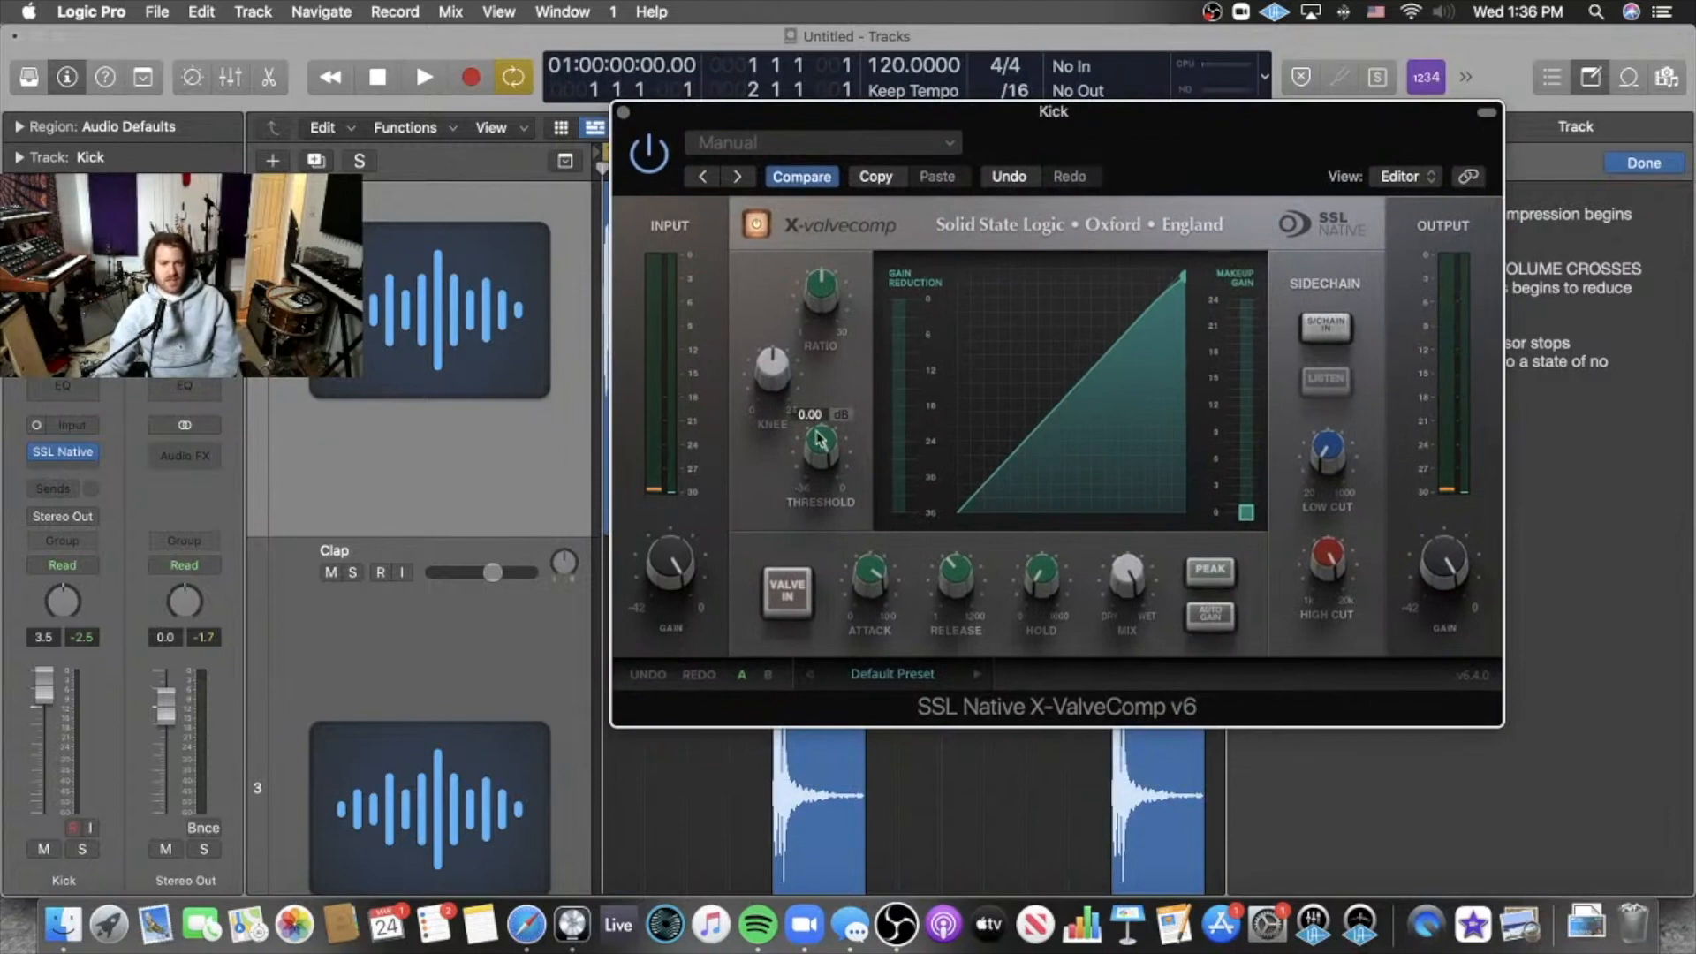
mouse_move(1099, 151)
left_mouse_down()
mouse_move(1043, 274)
mouse_move(1030, 264)
mouse_move(1079, 161)
left_mouse_up()
key("space")
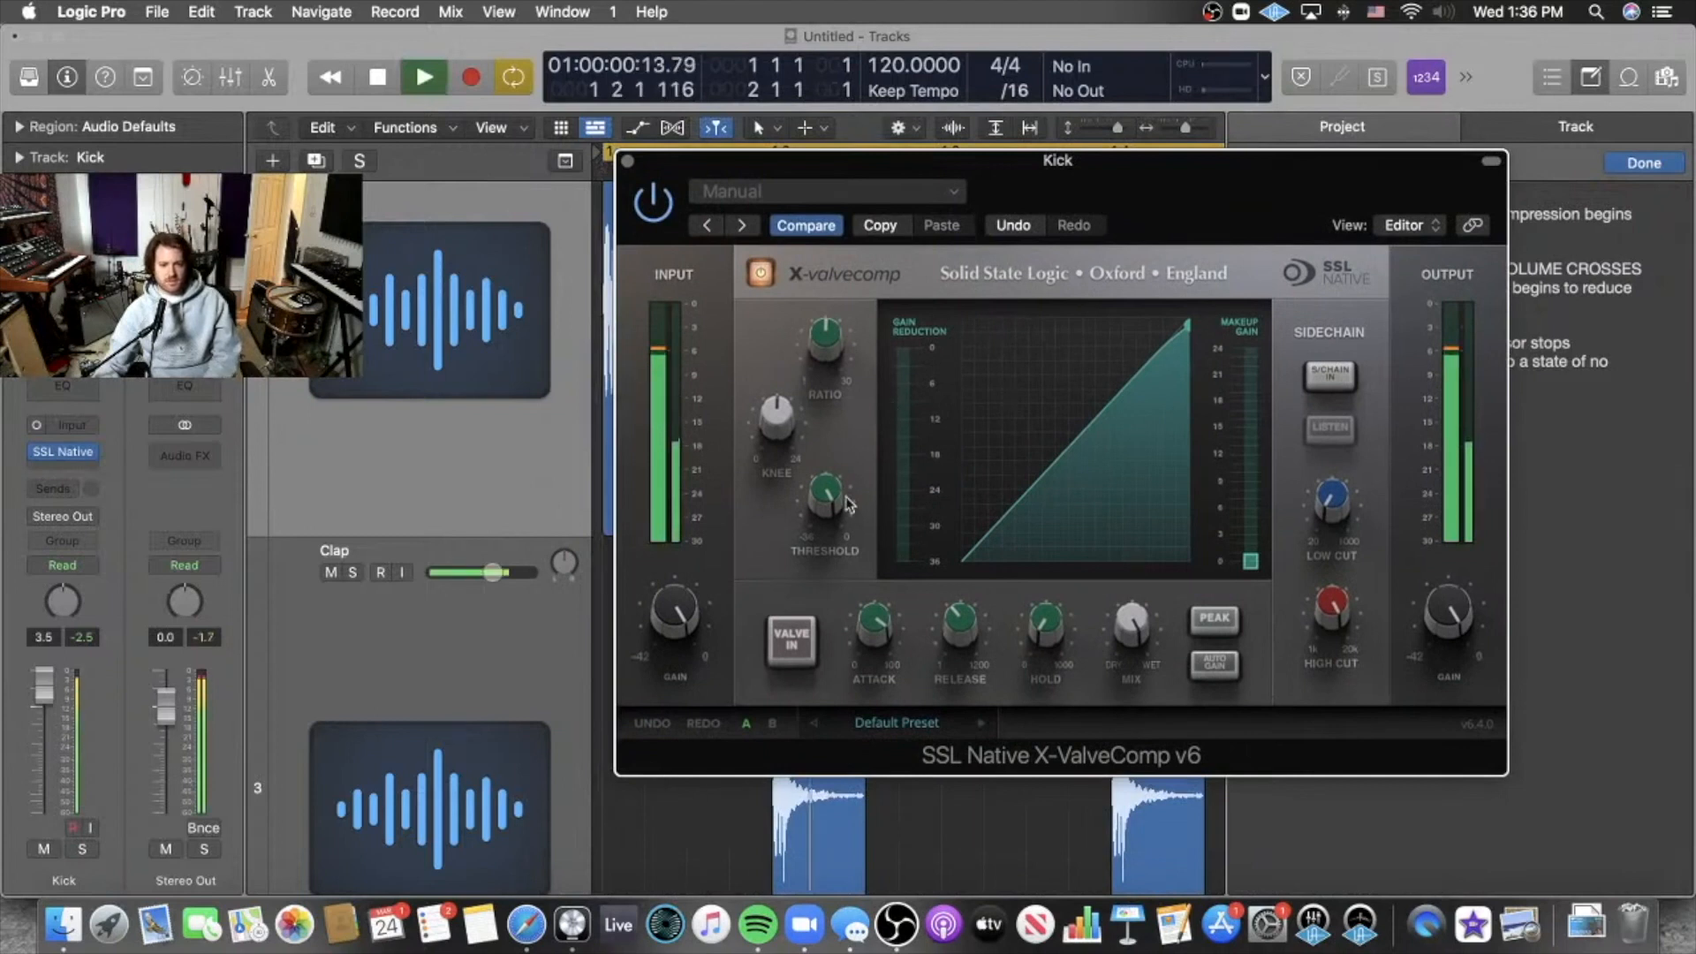
left_click_drag(835, 502, 777, 607)
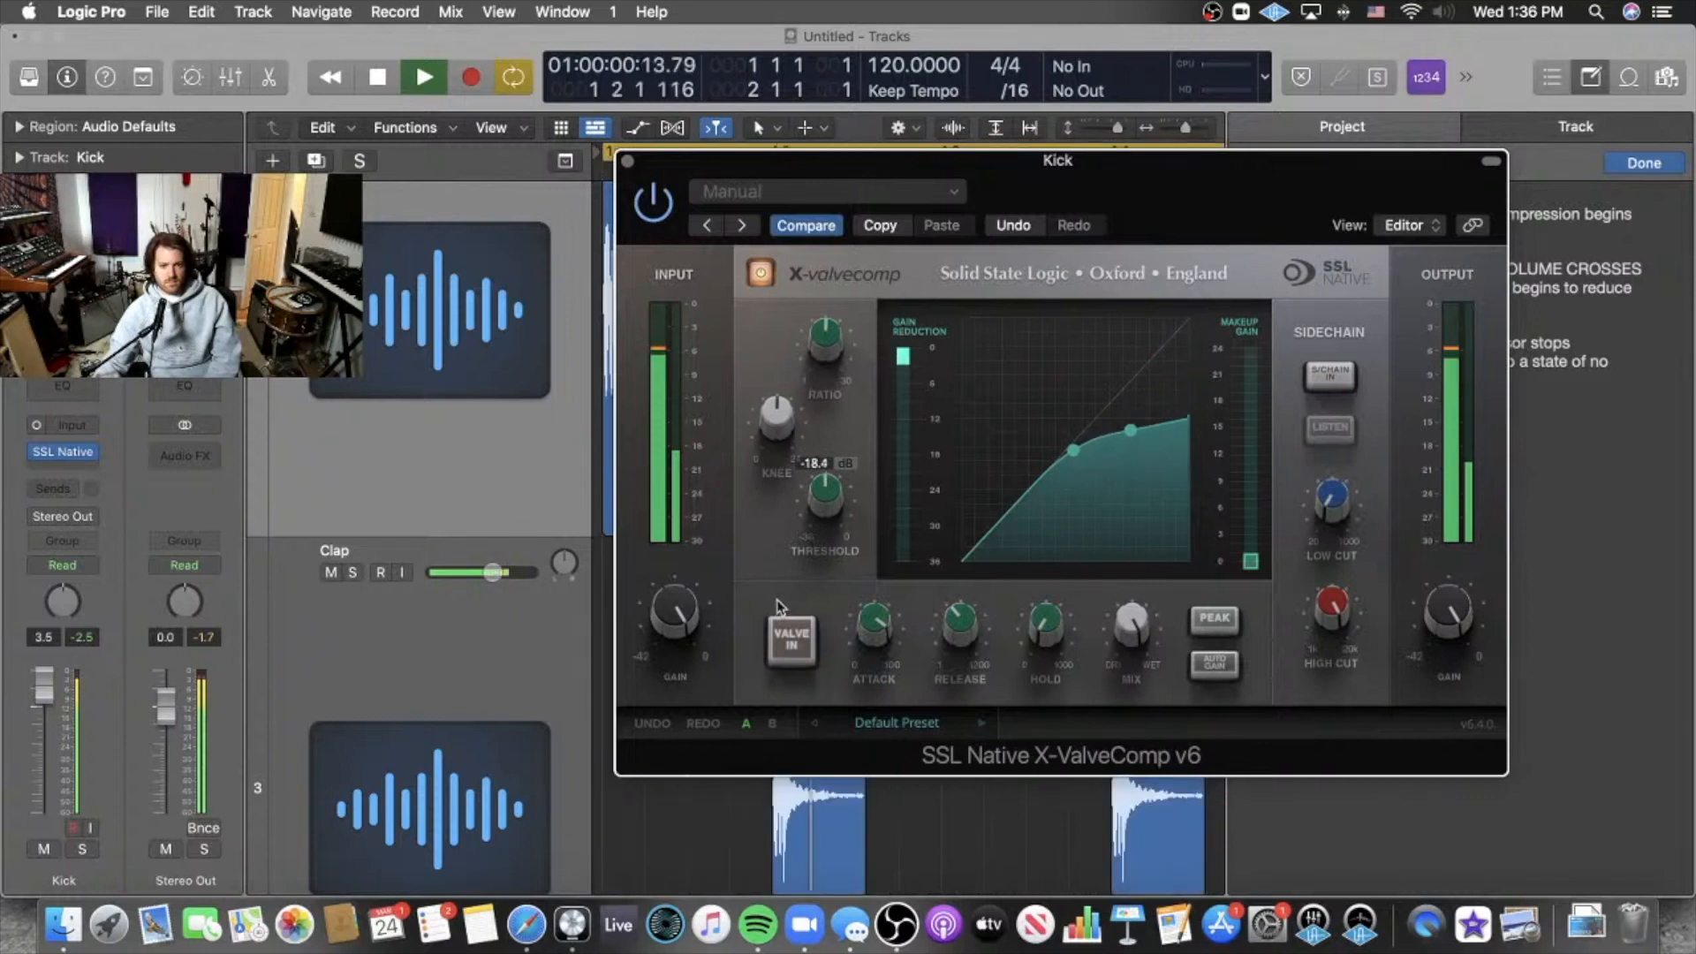
left_click_drag(1115, 166, 956, 42)
Shorten the compressor's release and raise the threshold to about -16.3 dB during playback, and stop the loop.
left_click_drag(789, 524, 765, 585)
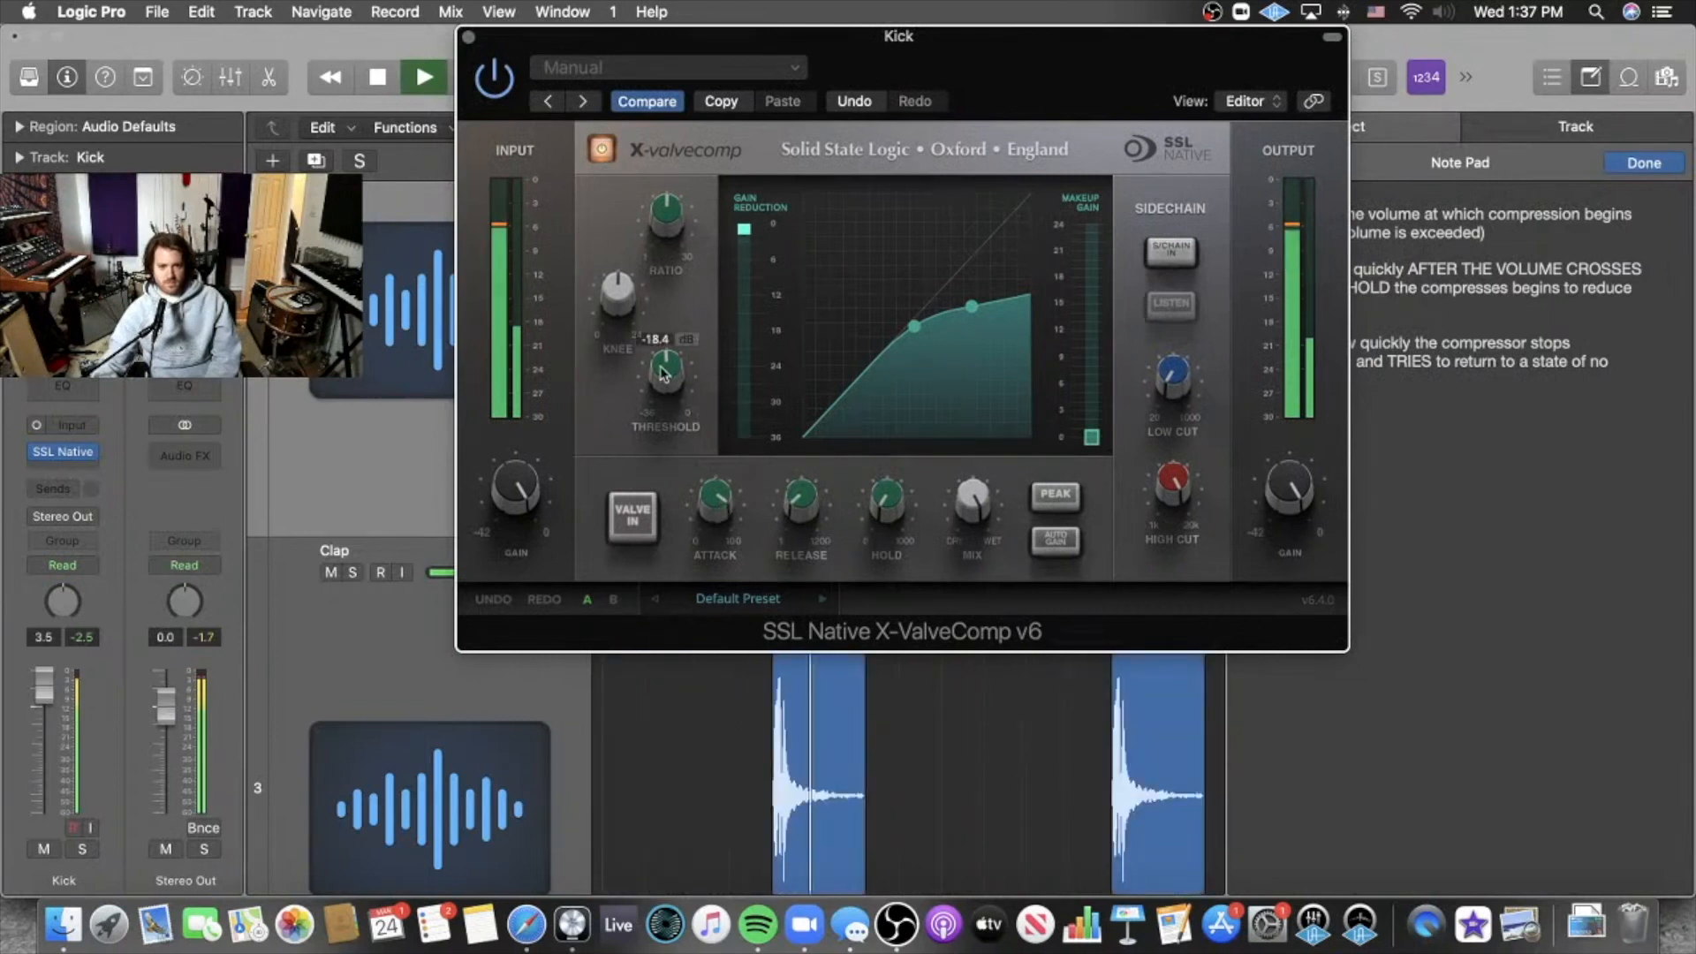
mouse_move(664, 372)
left_mouse_down()
mouse_move(689, 345)
mouse_move(675, 367)
left_mouse_up()
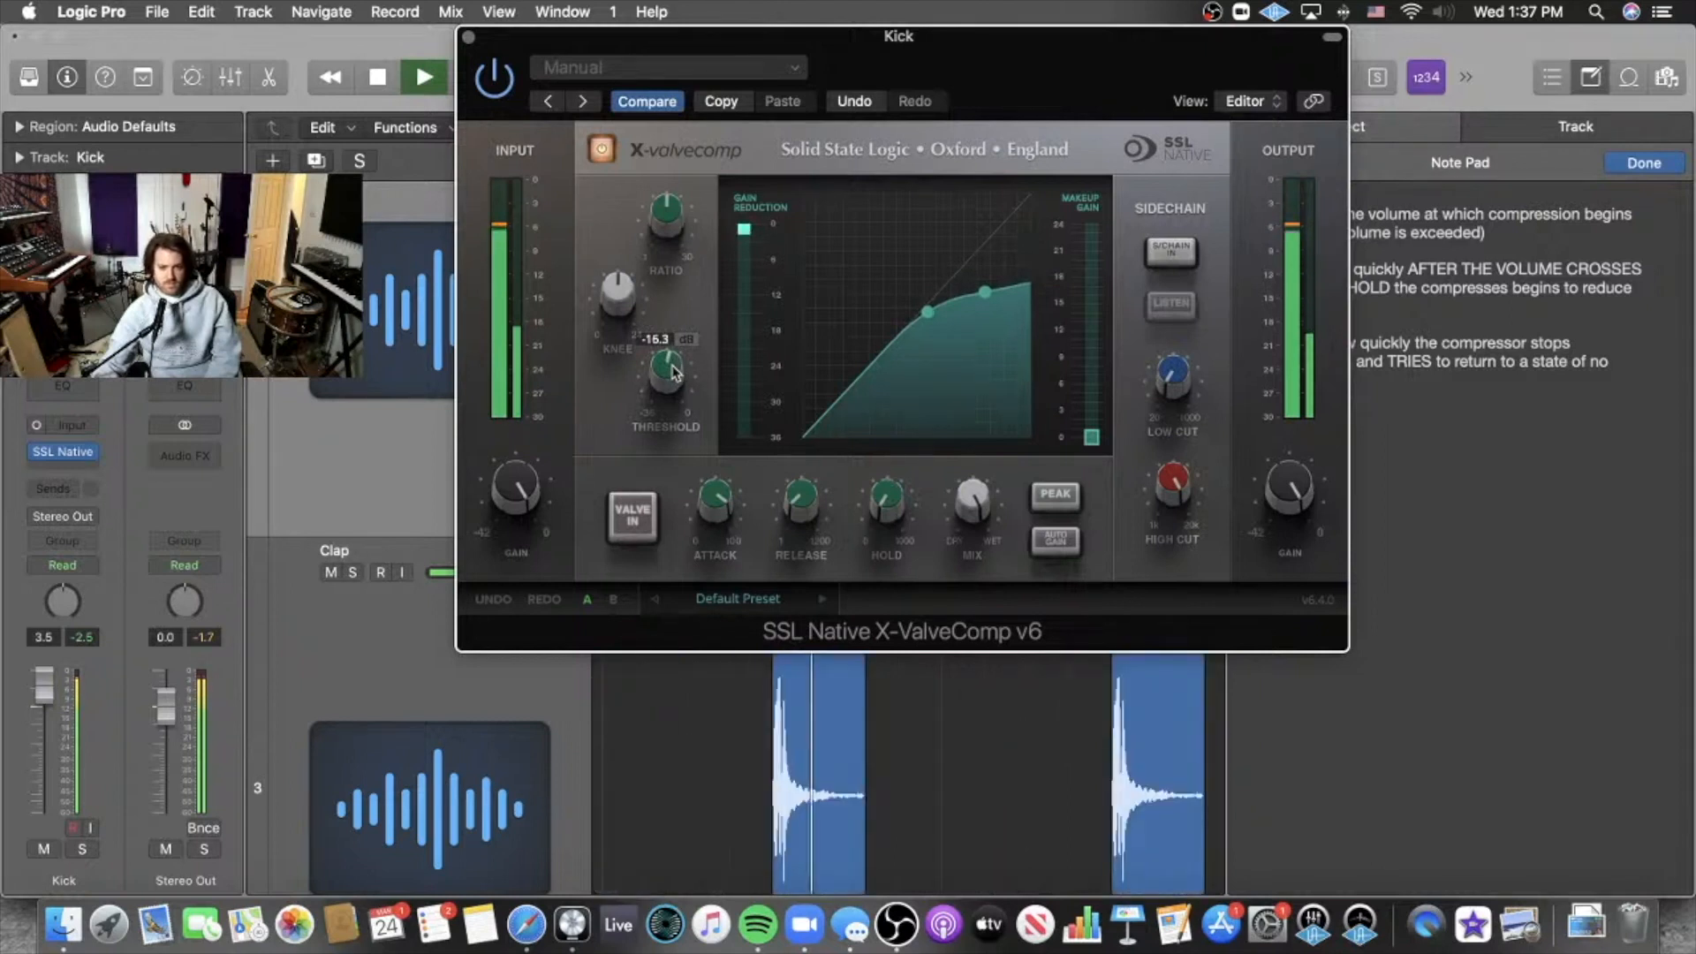
left_click_drag(810, 514, 810, 560)
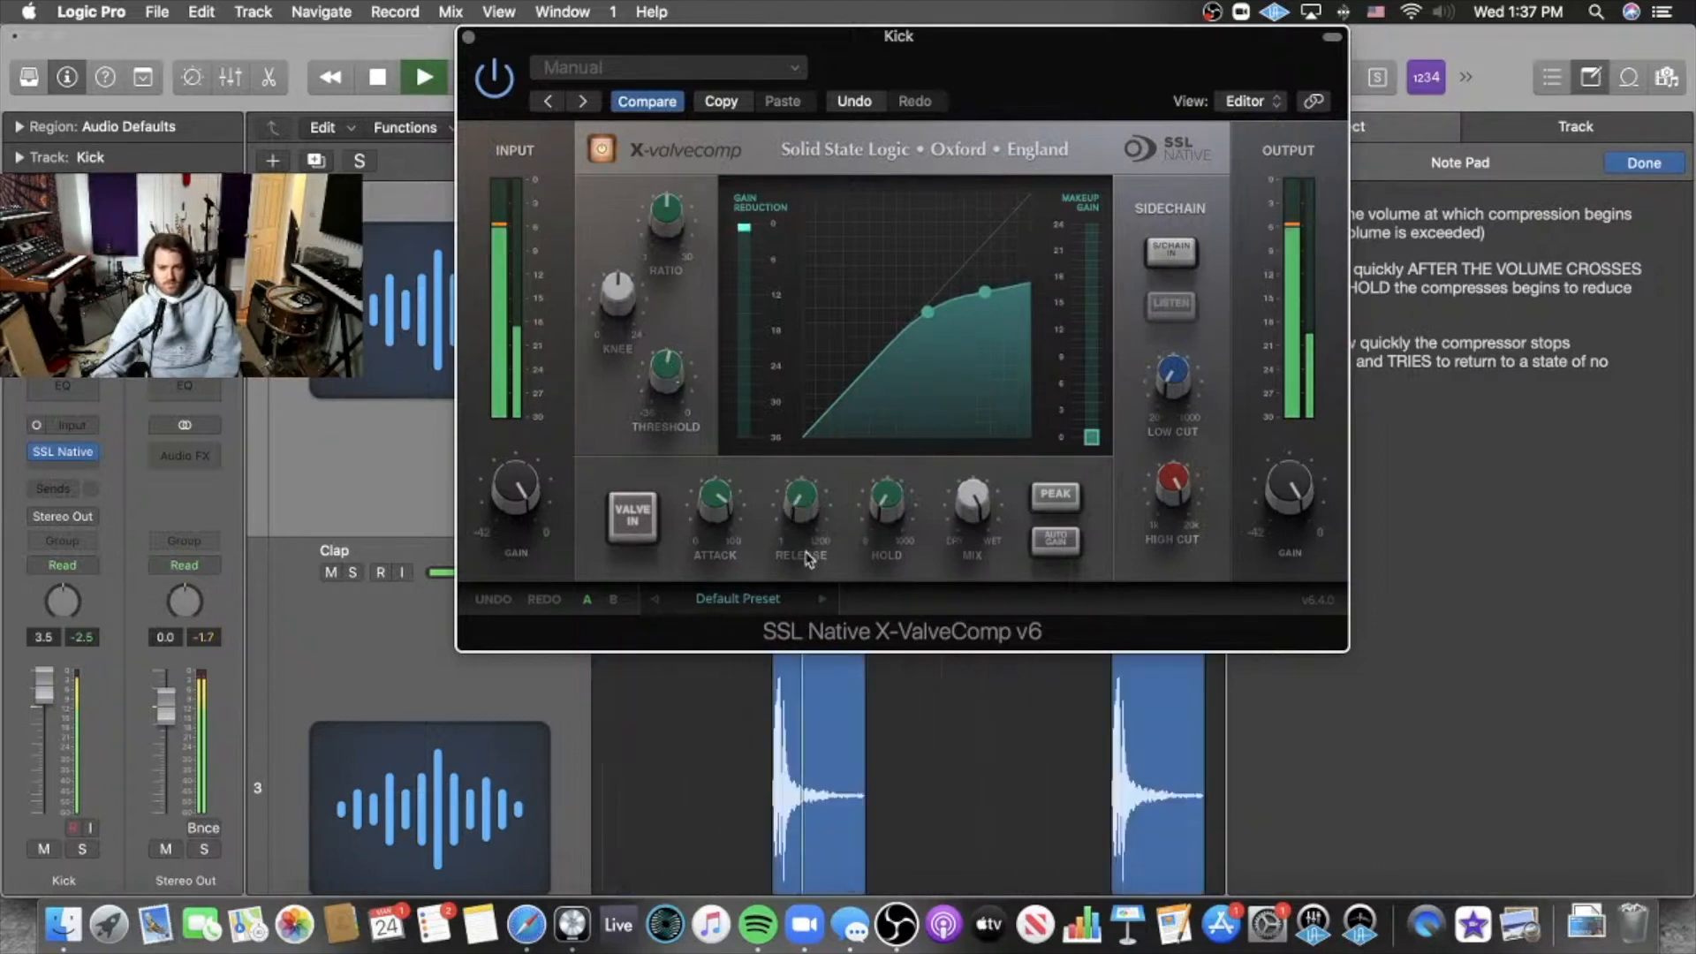
mouse_move(887, 515)
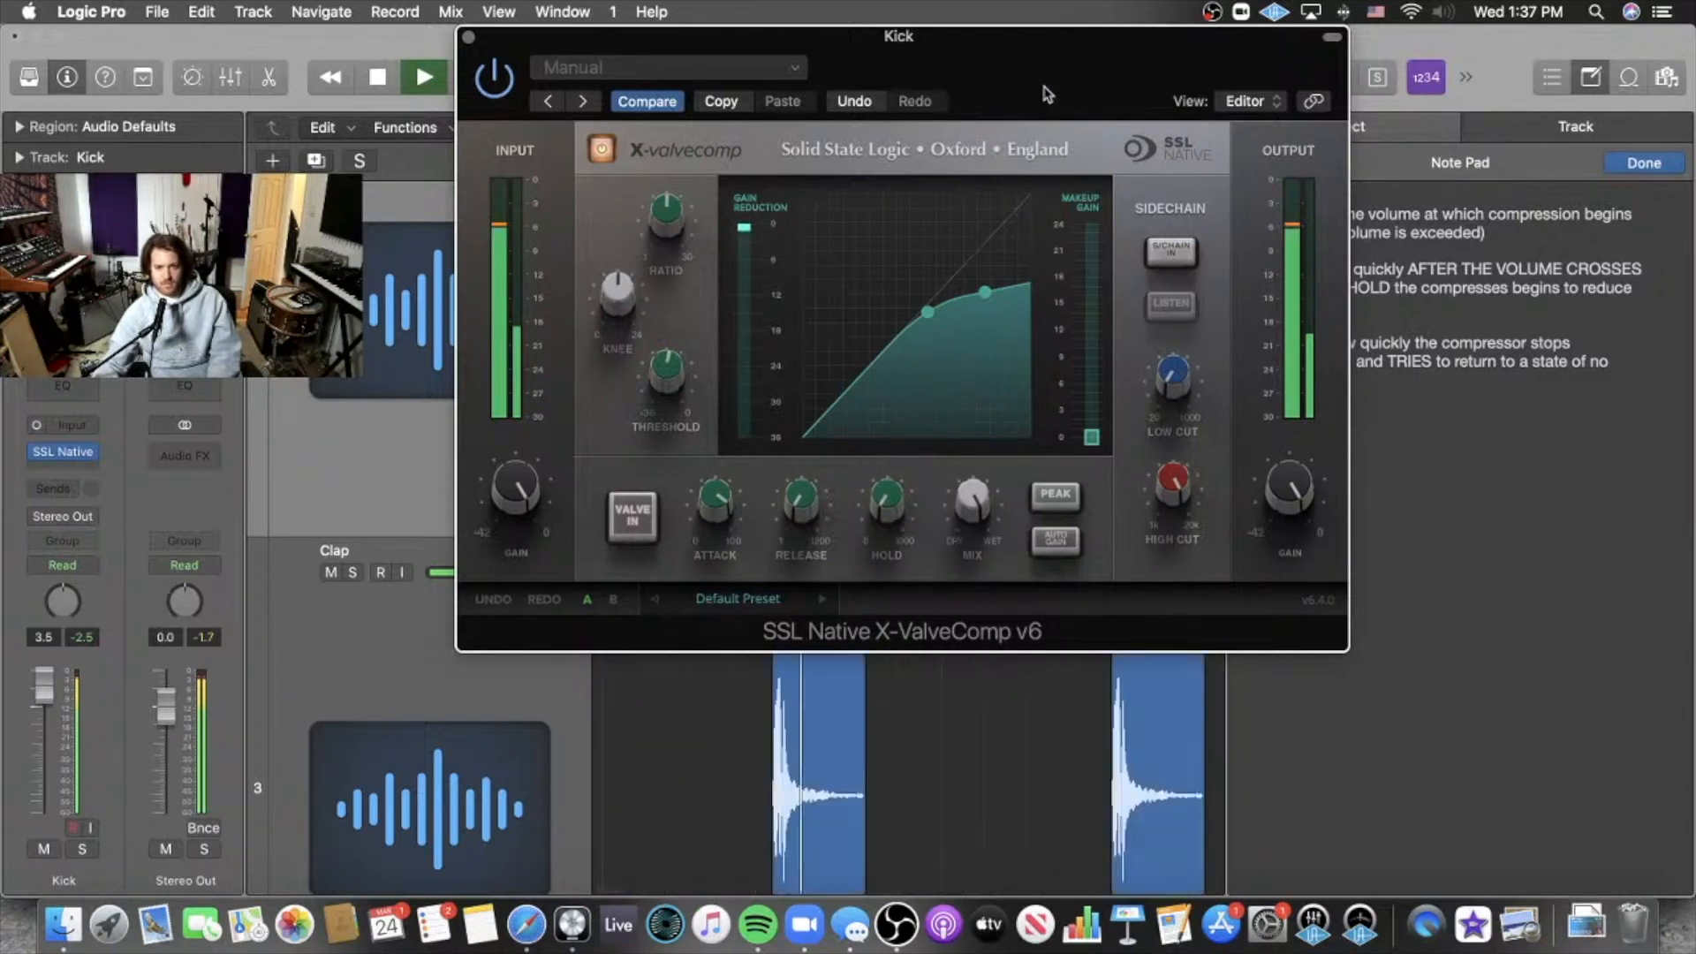
key("space")
left_click_drag(1044, 97, 971, 73)
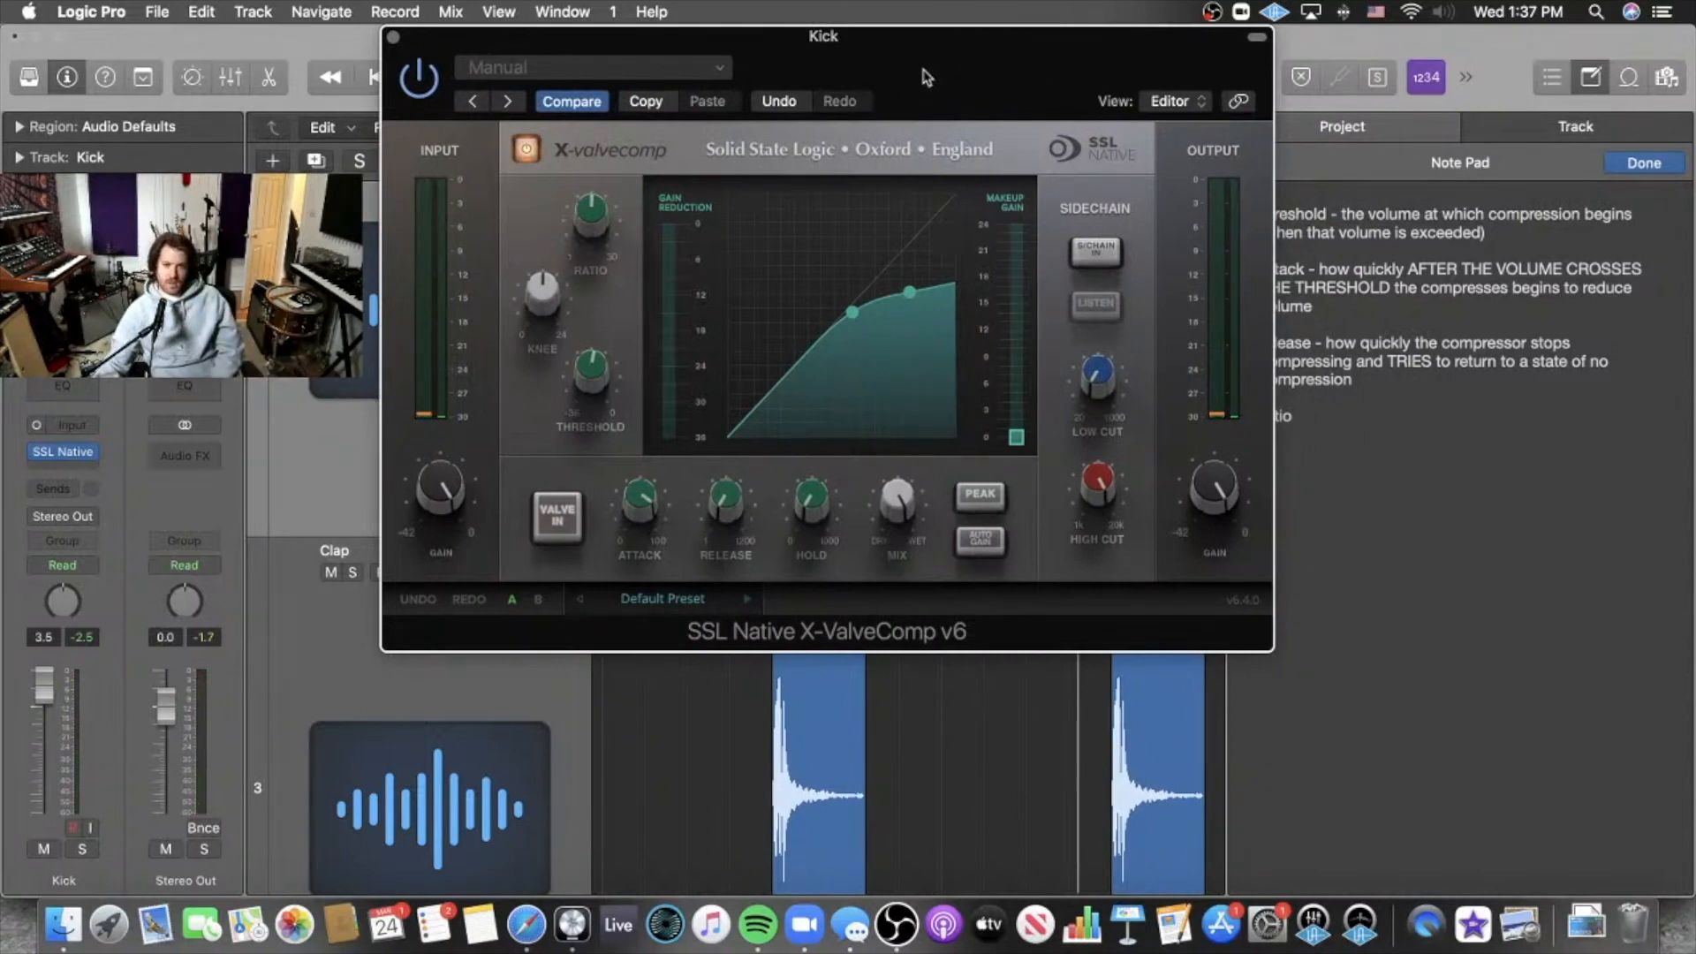
Enable the compressor's sidechain and set its low cut filter to about 203 Hz.
left_click(1094, 253)
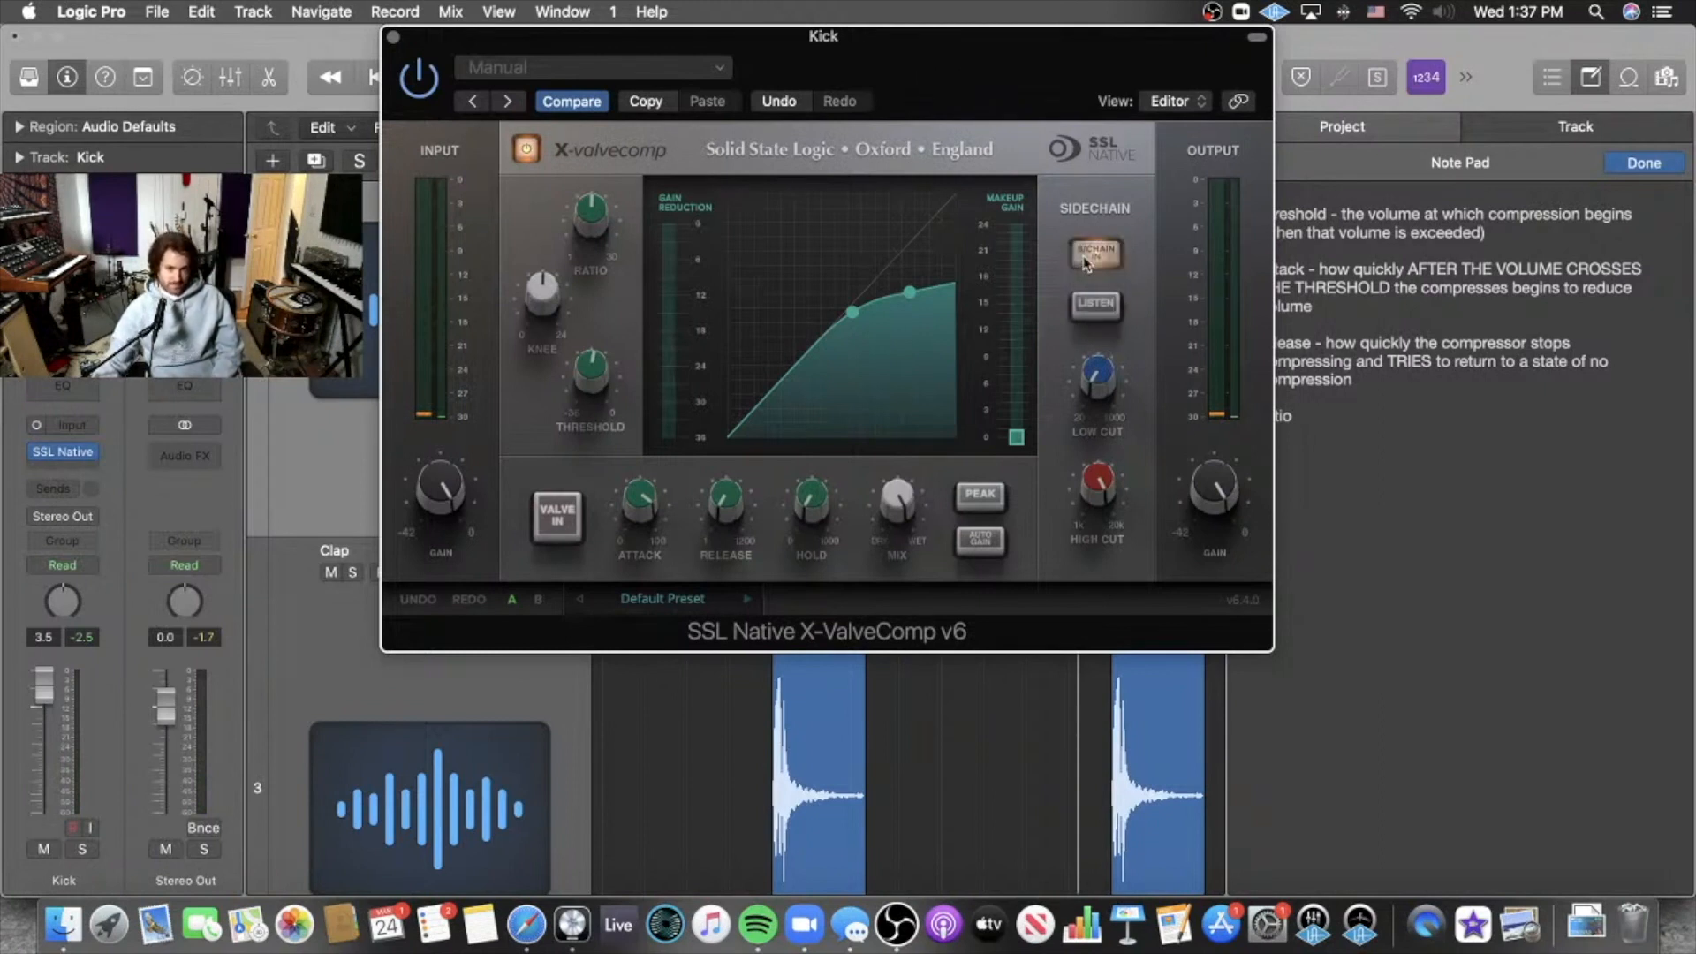
left_click(1099, 250)
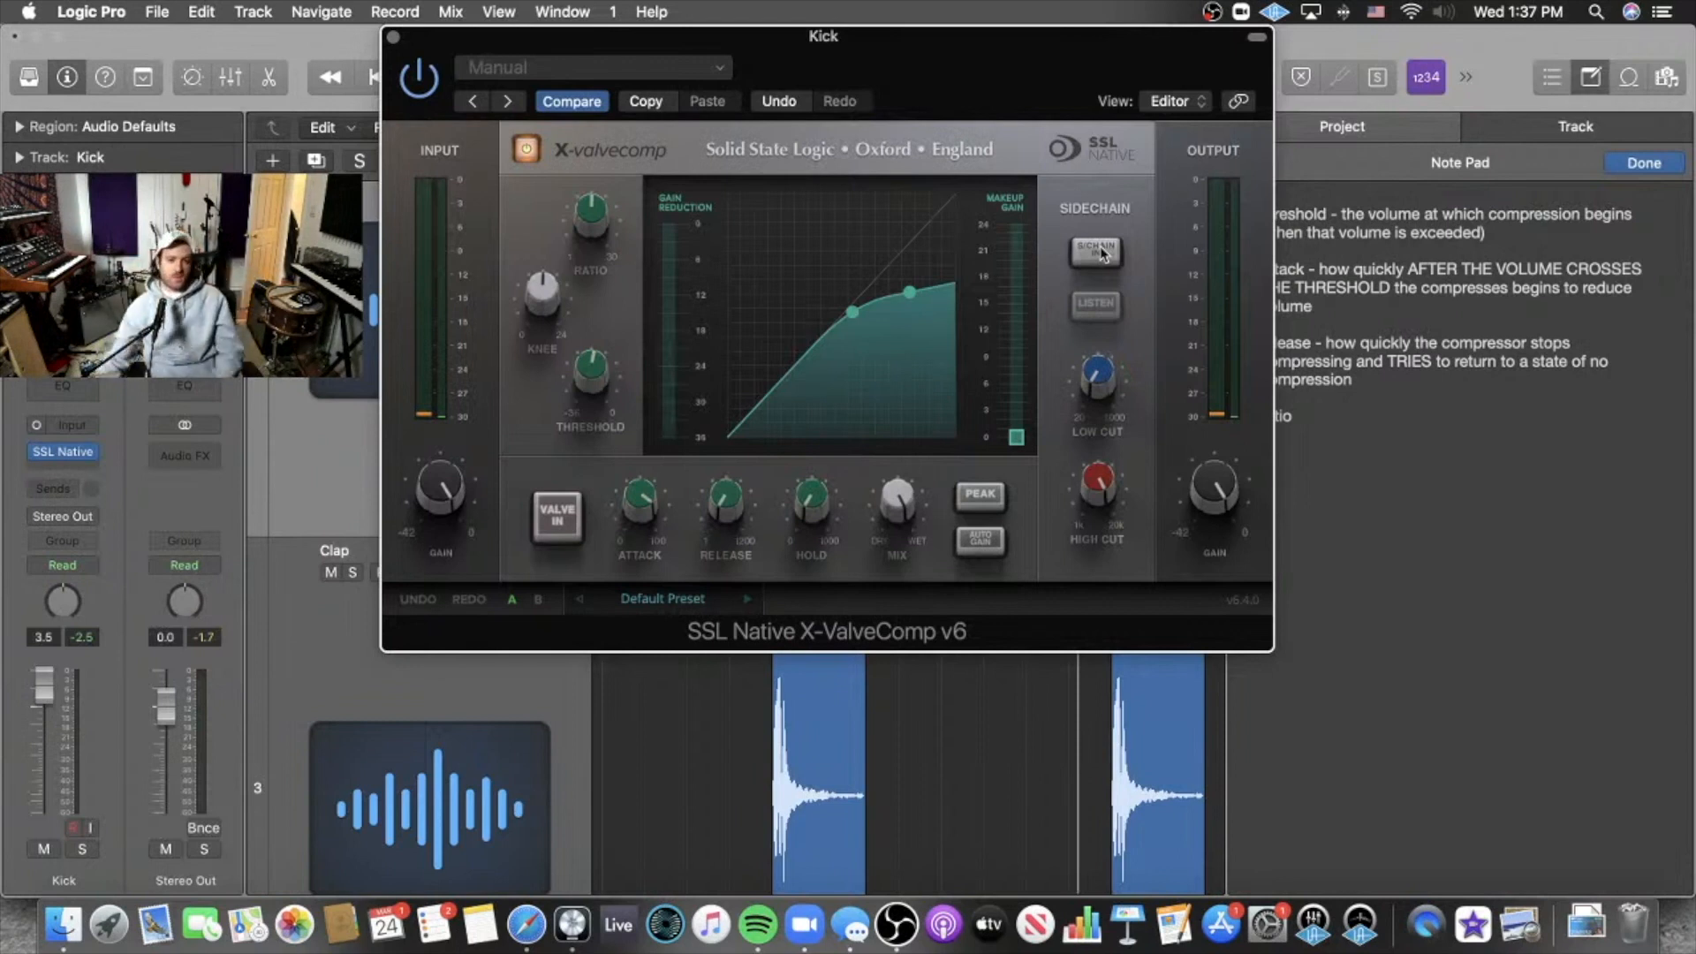
left_click(1097, 252)
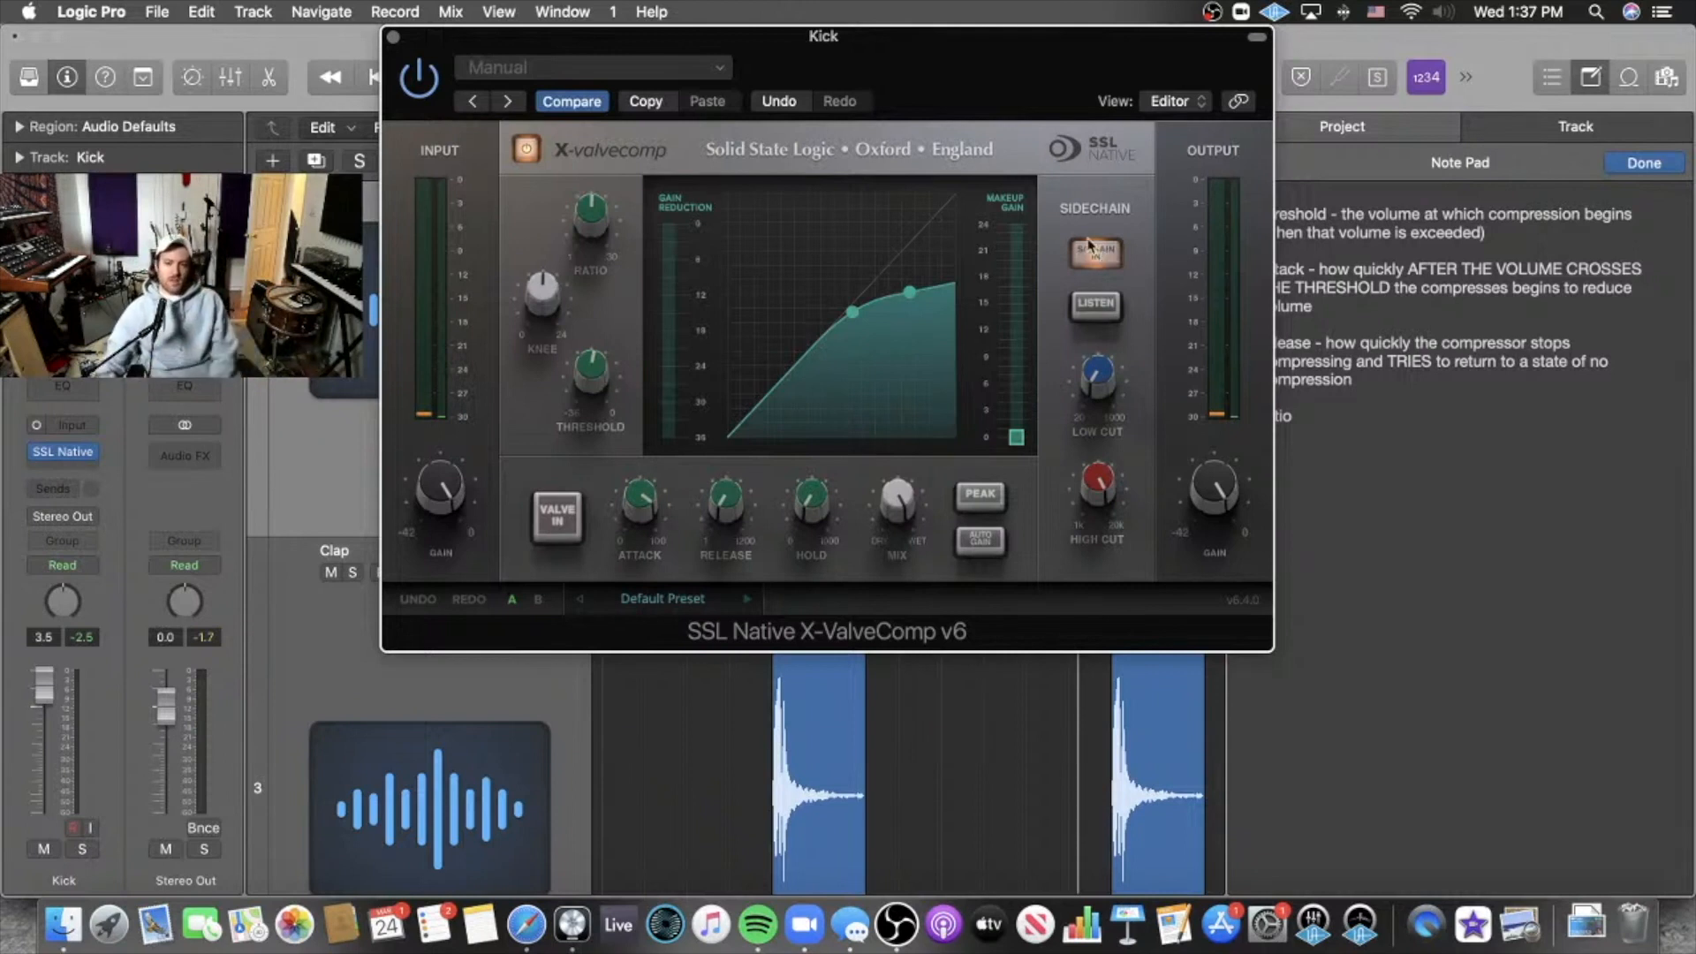
mouse_move(1089, 402)
left_mouse_down()
mouse_move(1103, 322)
mouse_move(1108, 393)
left_mouse_up()
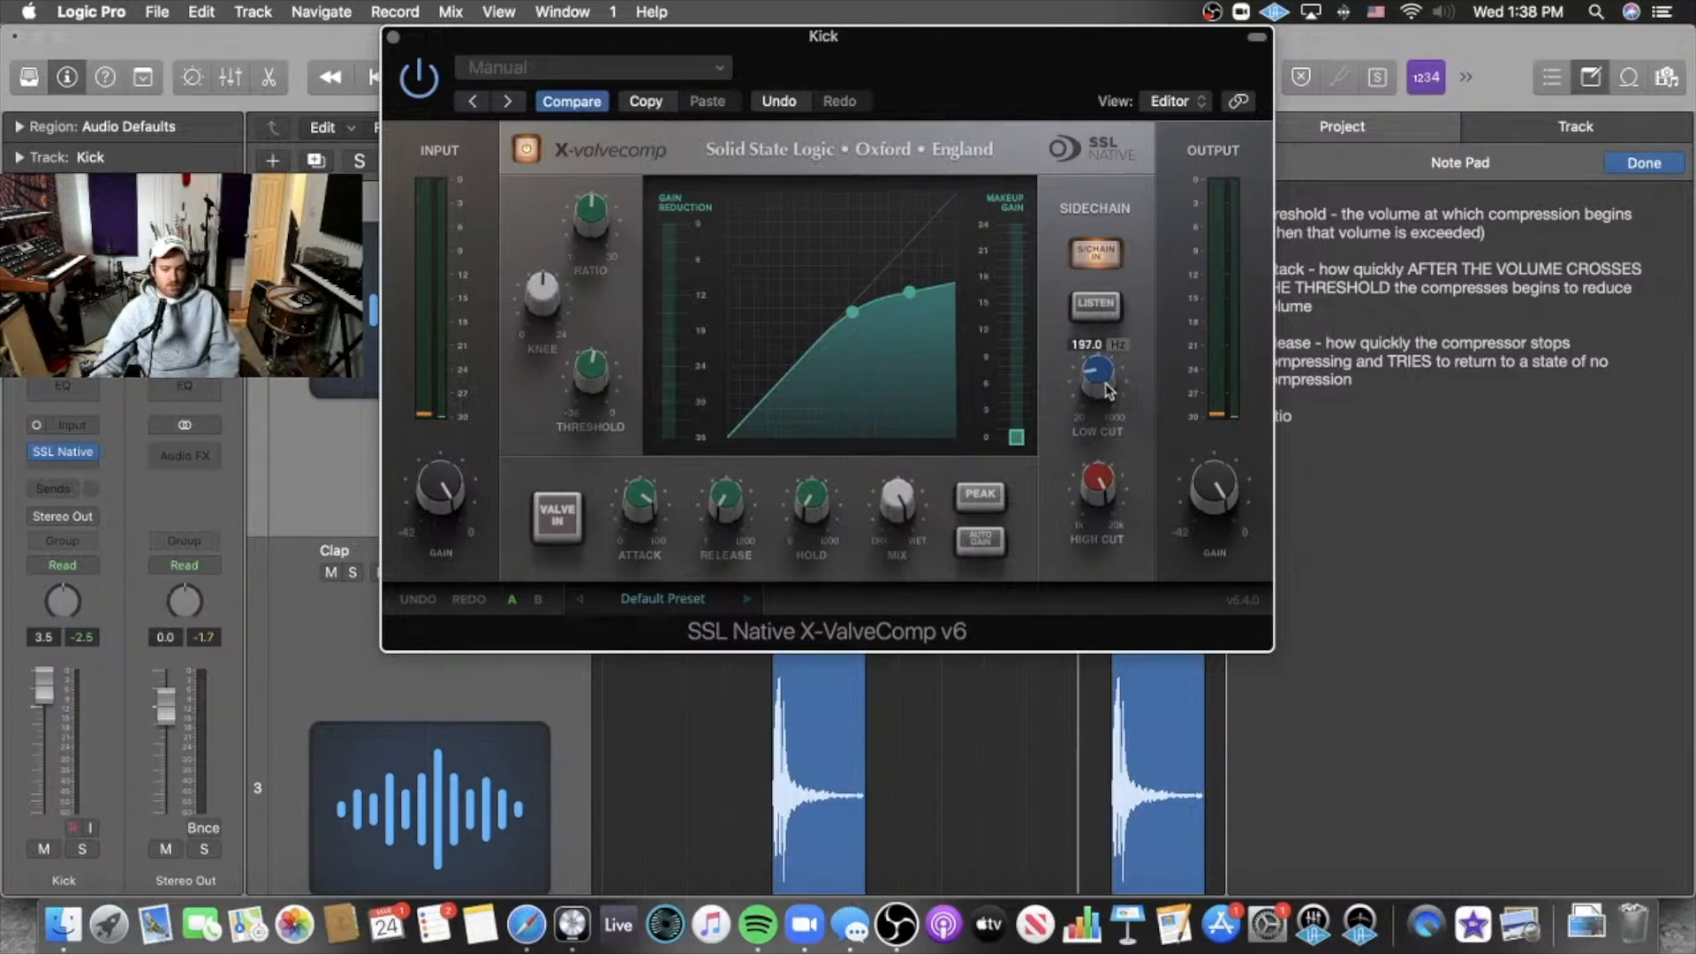
left_click_drag(1104, 385, 1102, 389)
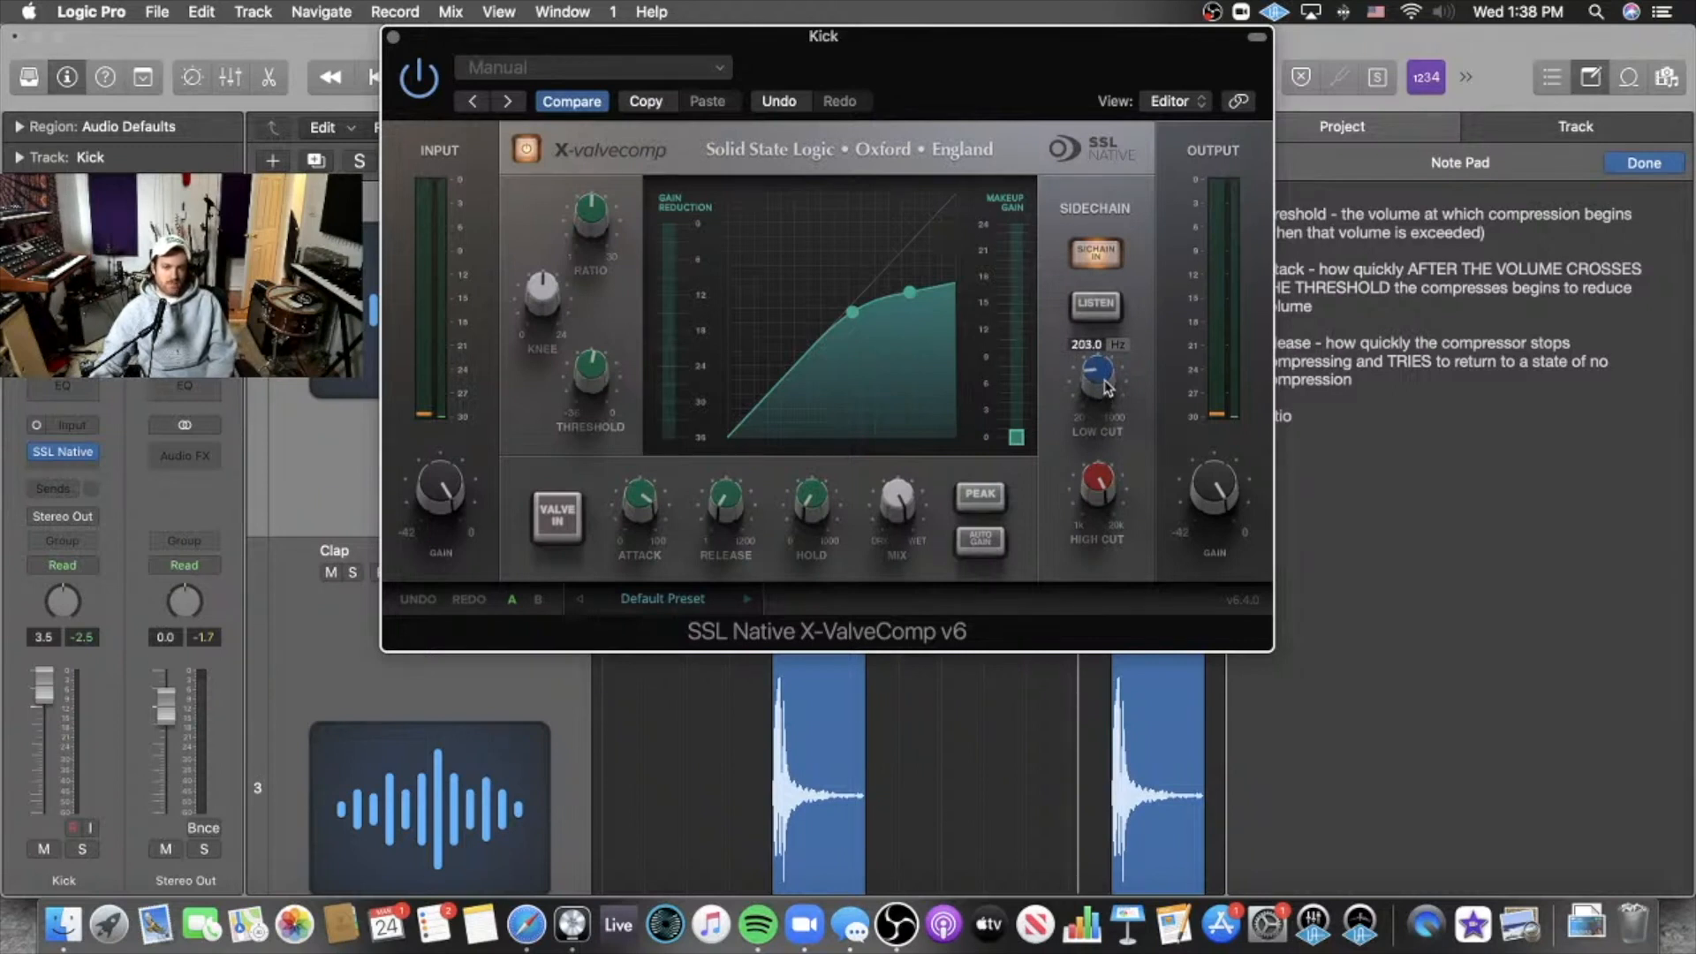
Insert a Channel EQ on the Kick with the compressor bypassed and apply a 48 dB/Oct high cut at 208 Hz.
left_click(55, 391)
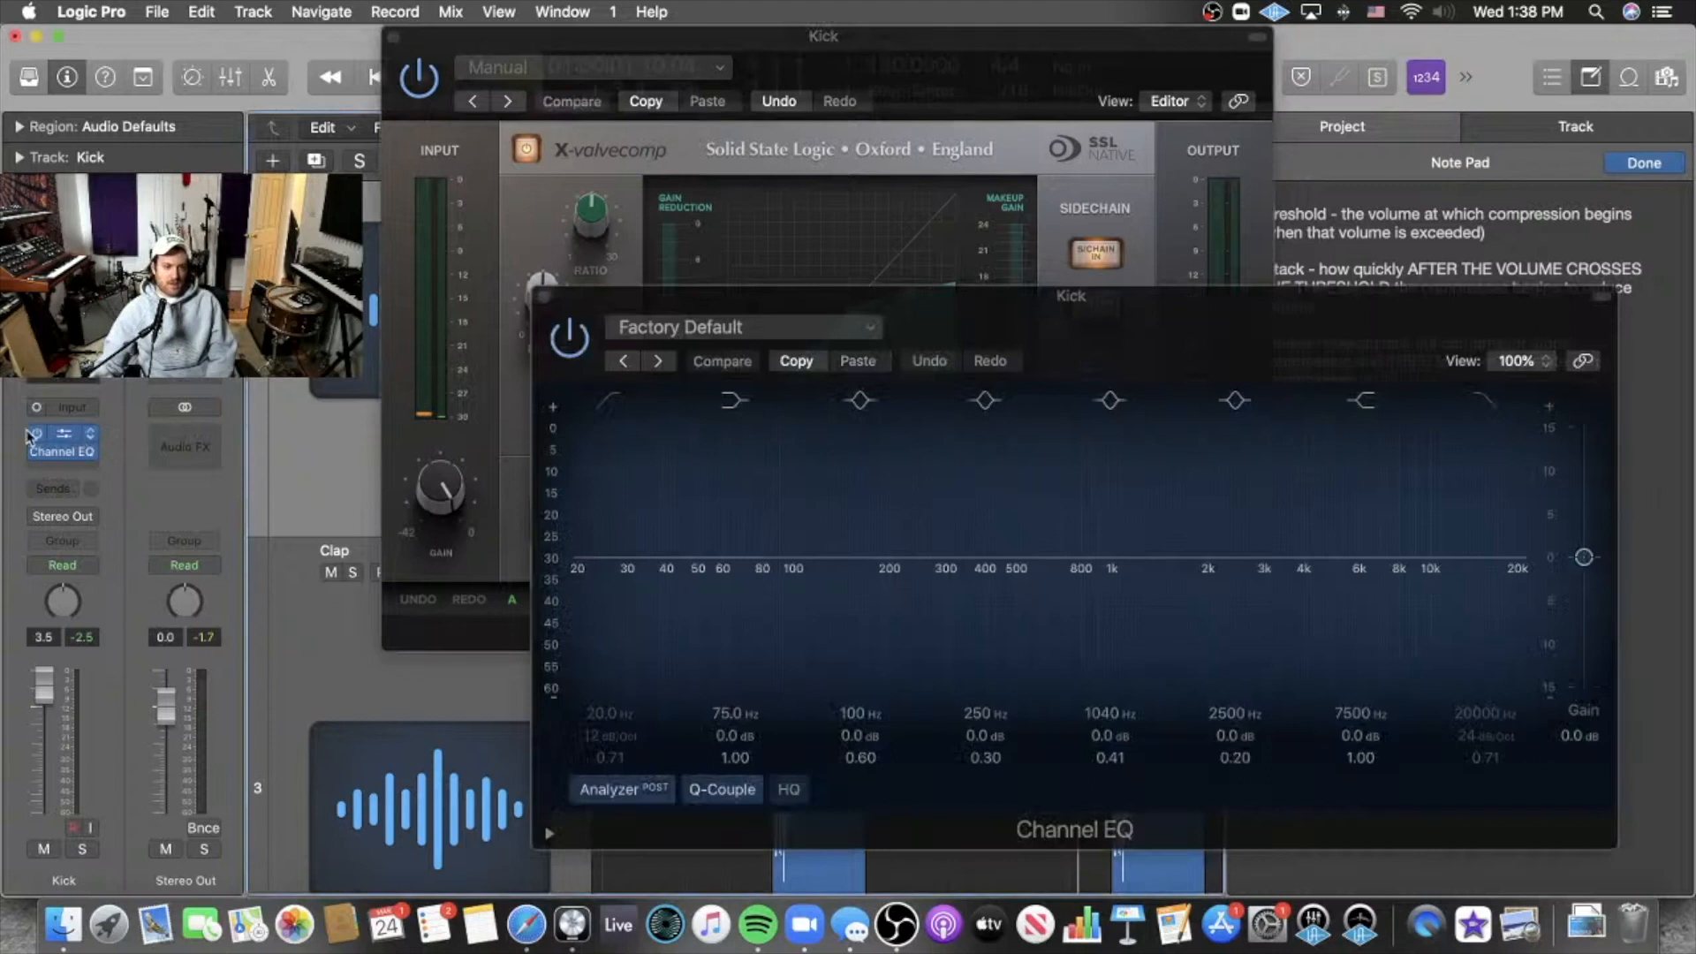
key("space")
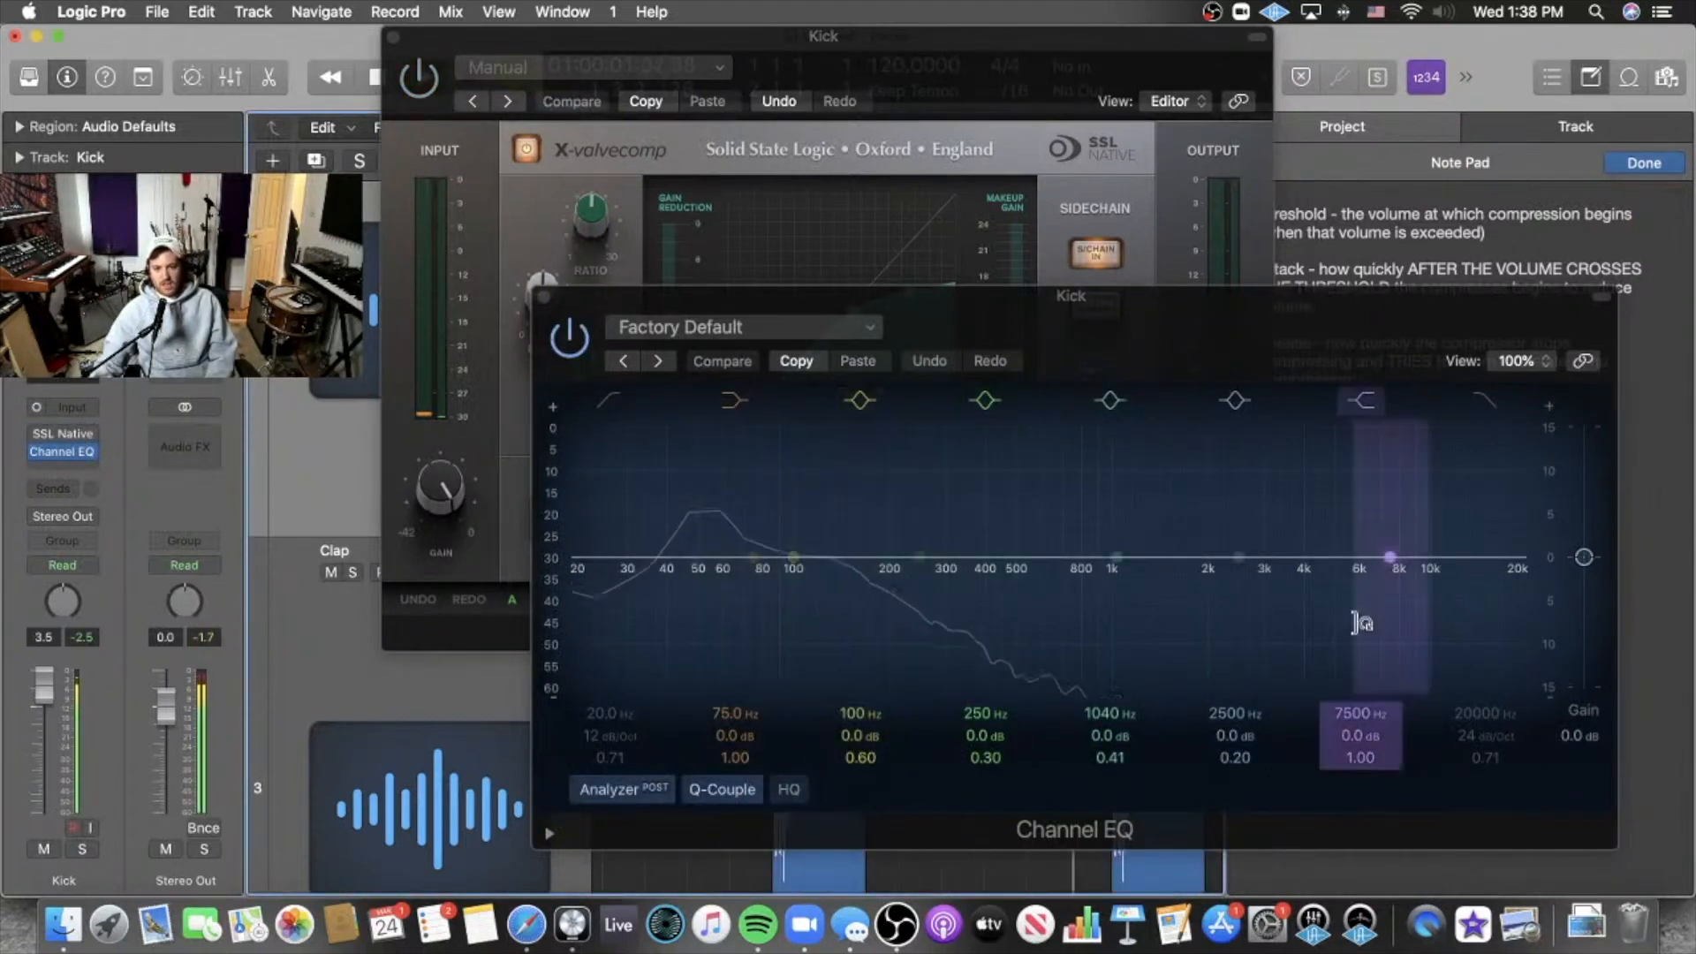
left_click(1491, 403)
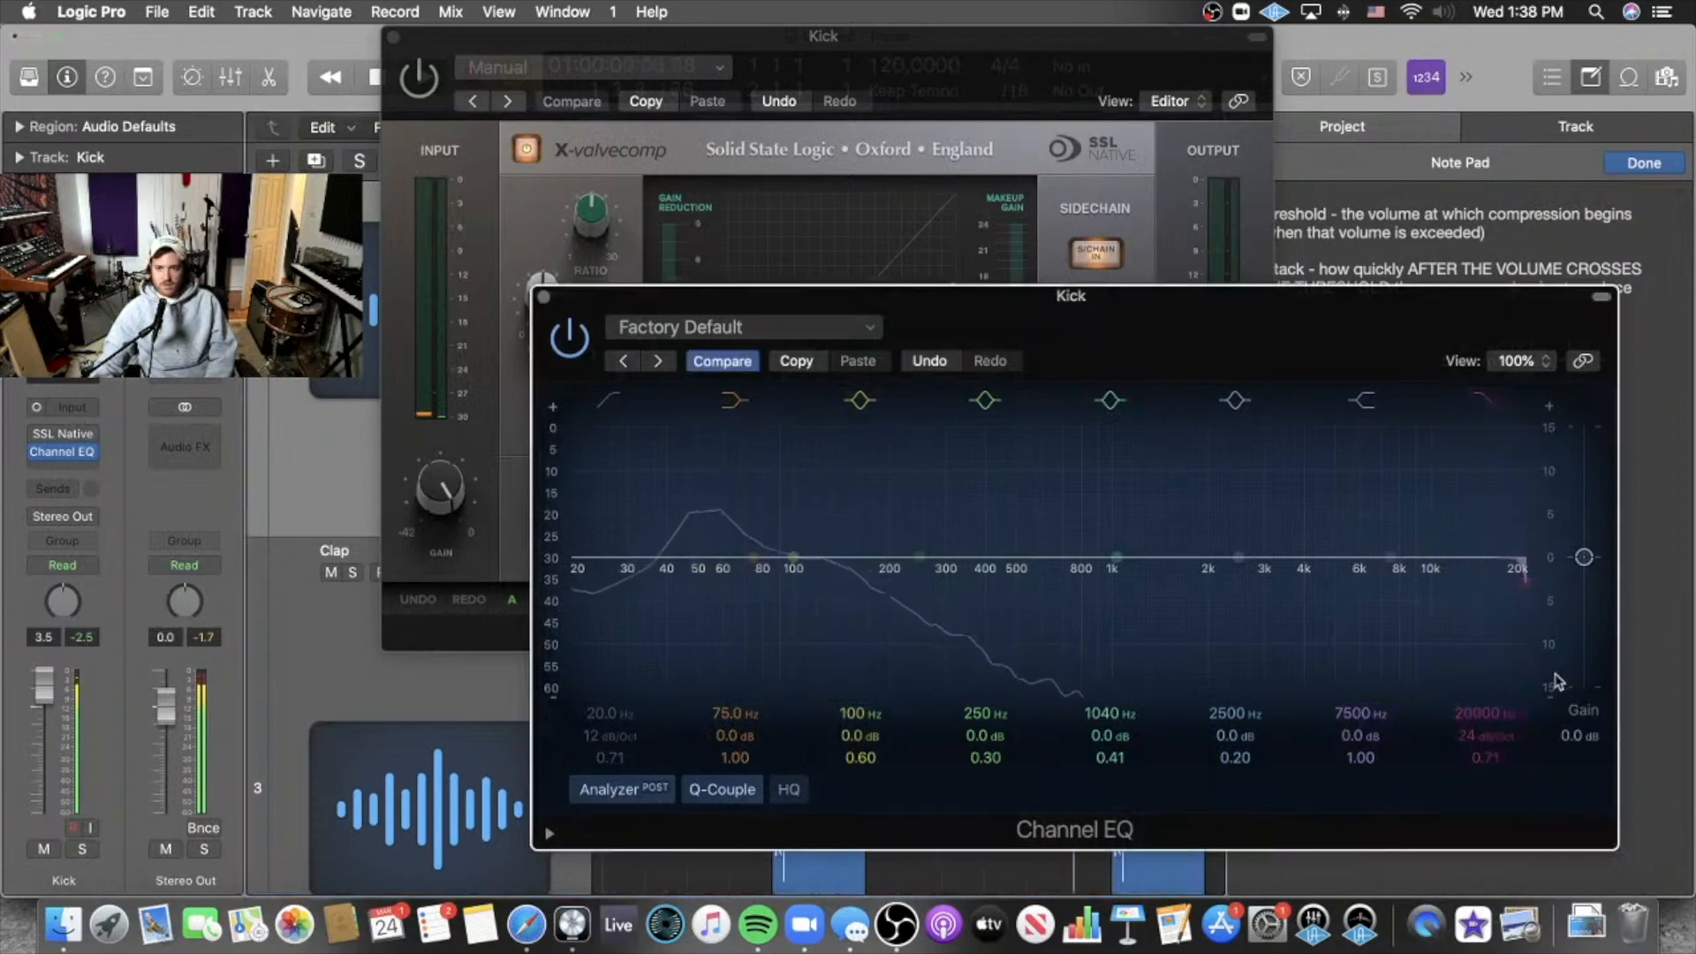
left_click_drag(1512, 716, 1513, 897)
mouse_move(1494, 720)
left_mouse_down()
mouse_move(1494, 703)
mouse_move(1487, 724)
mouse_move(1506, 712)
left_mouse_up()
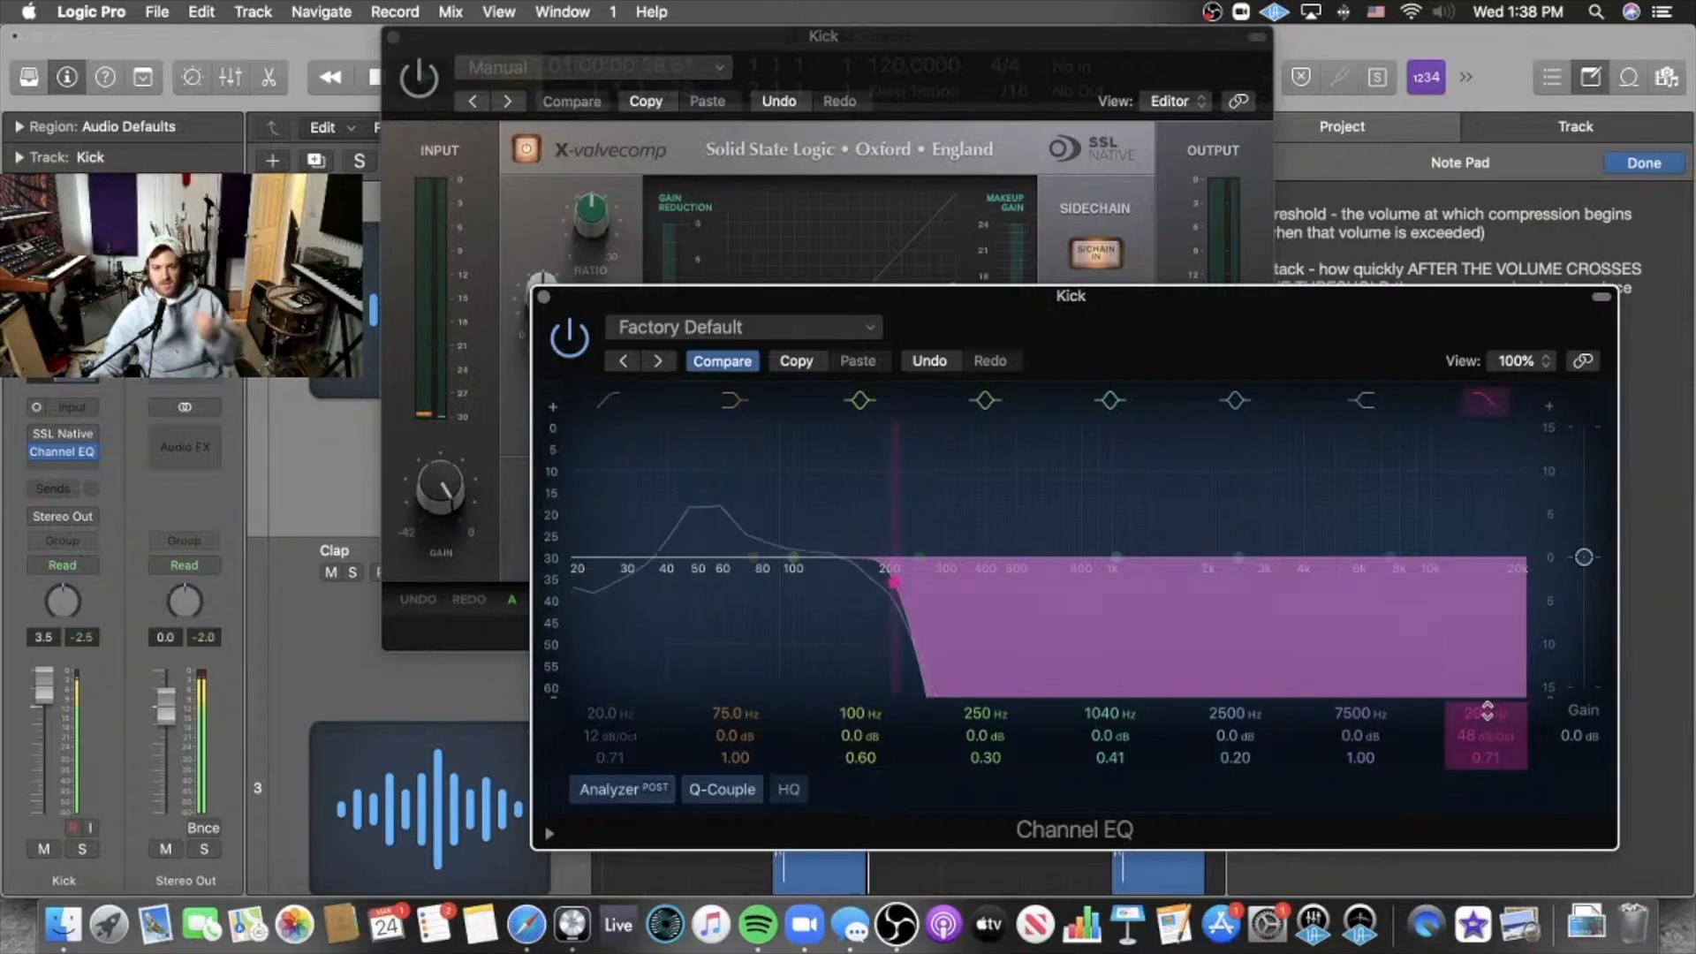
key("space")
left_click_drag(1102, 342, 1191, 473)
left_click_drag(1111, 386, 1111, 389)
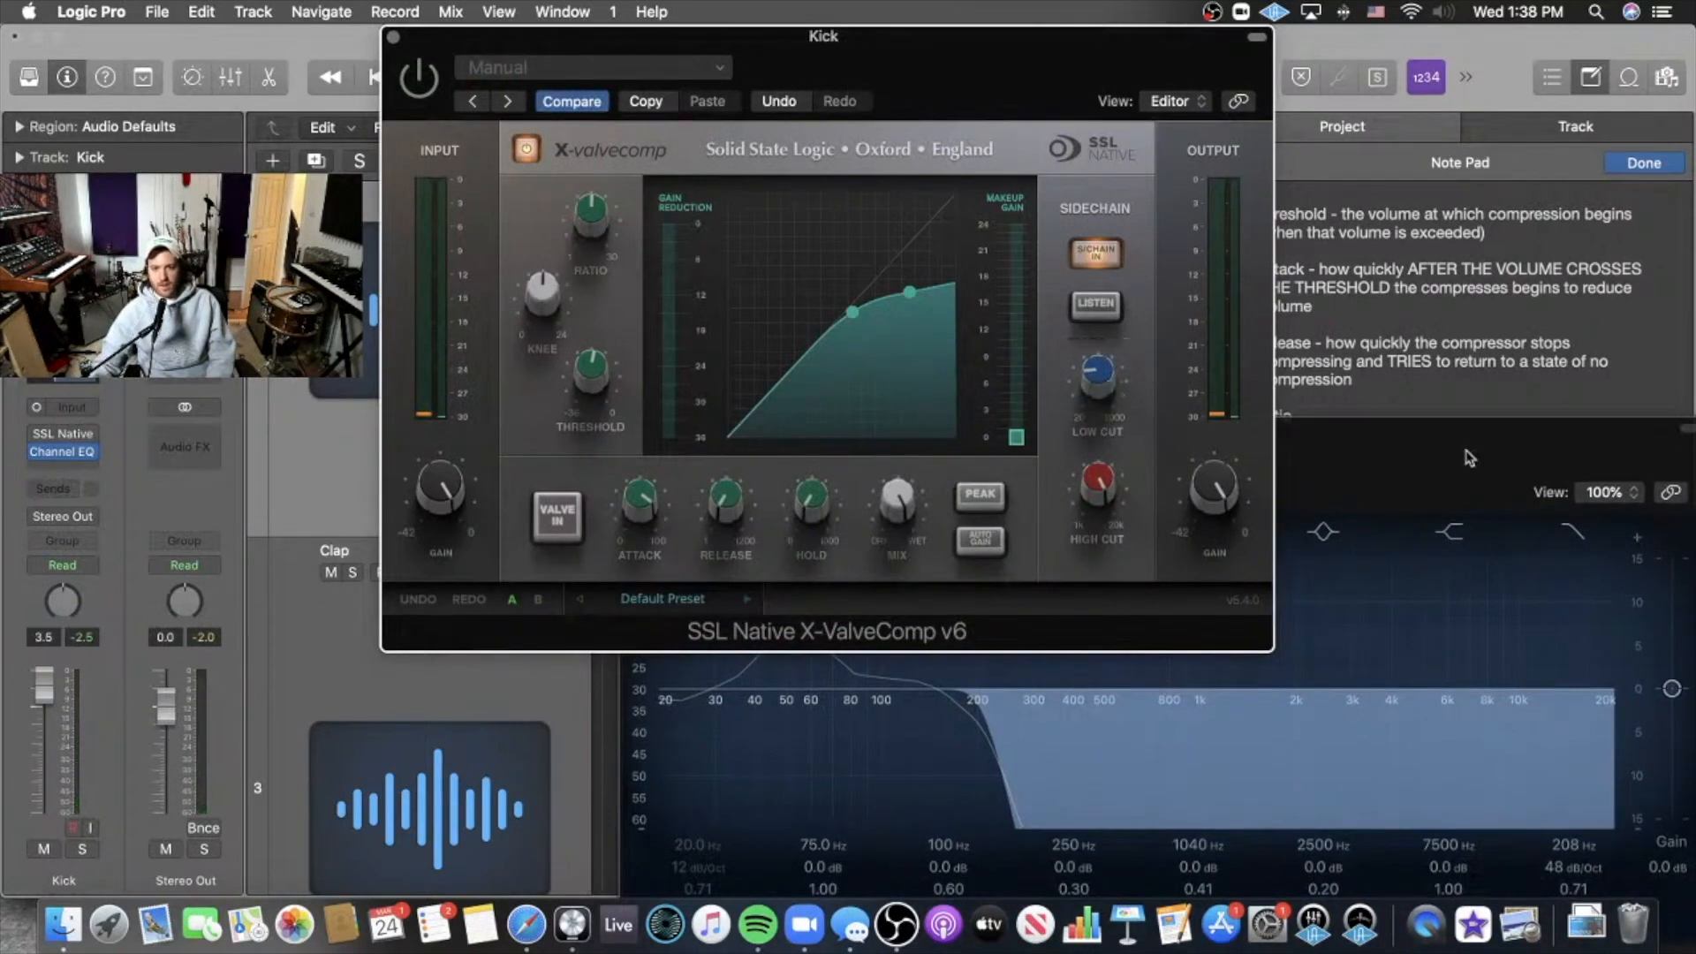
Remove the Channel EQ from the Kick channel and switch the X-ValveComp compressor back on.
left_click(1469, 457)
left_click(629, 427)
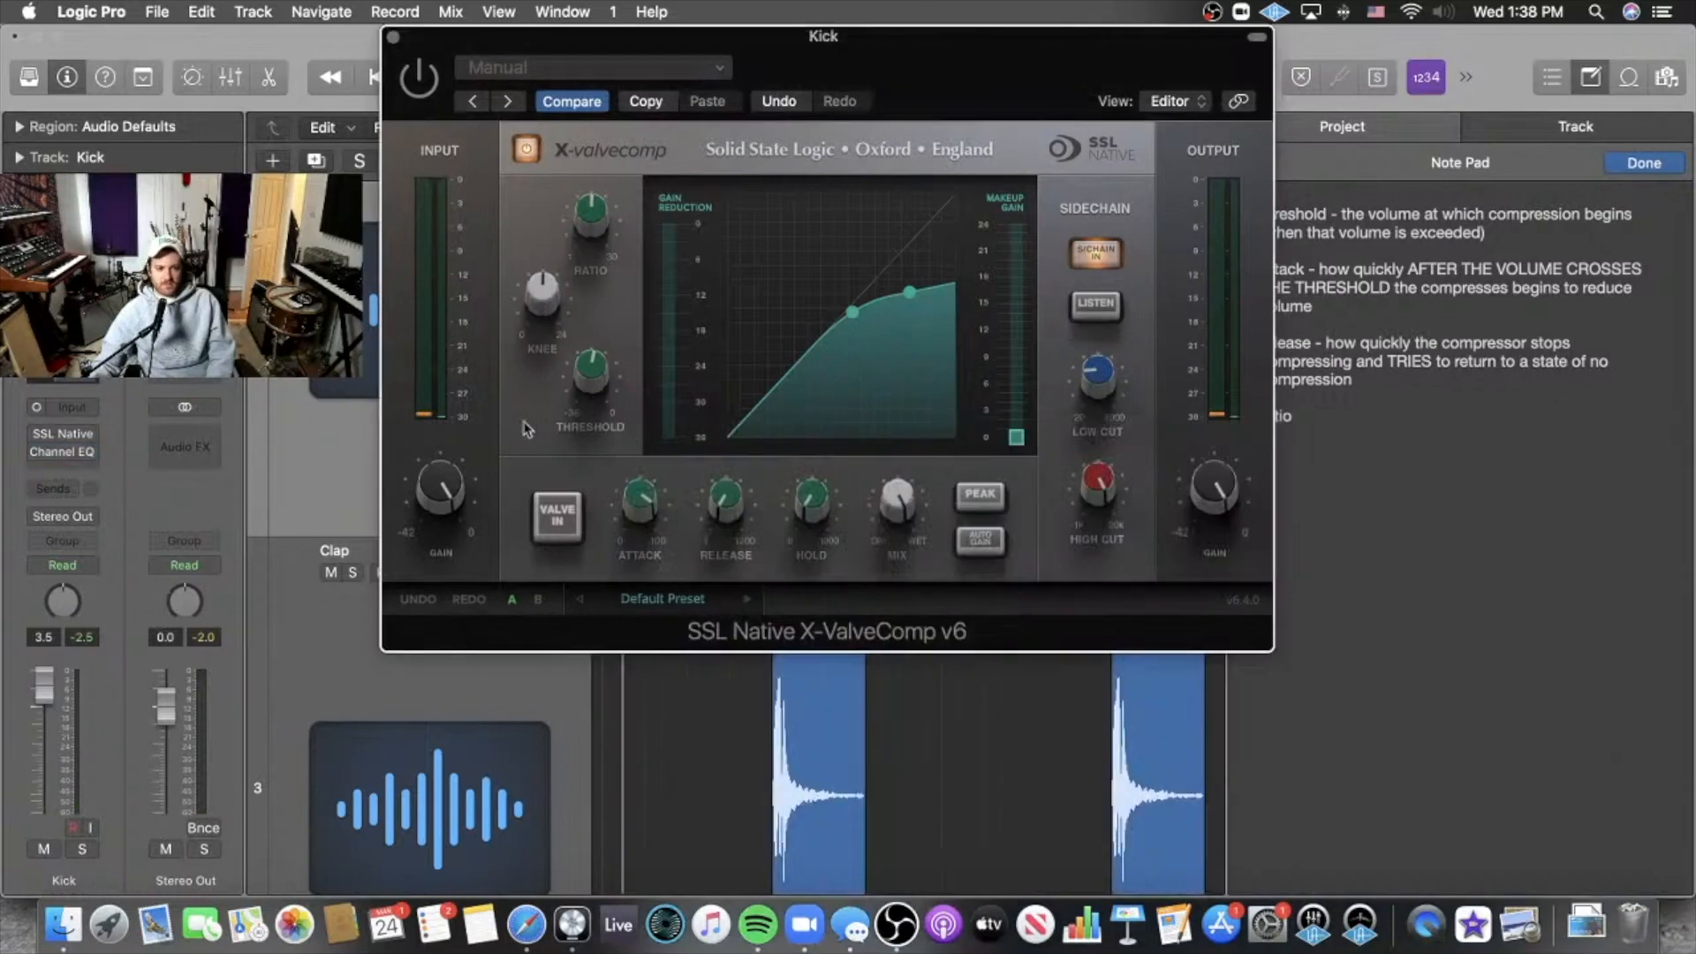
left_click(106, 452)
left_click(136, 424)
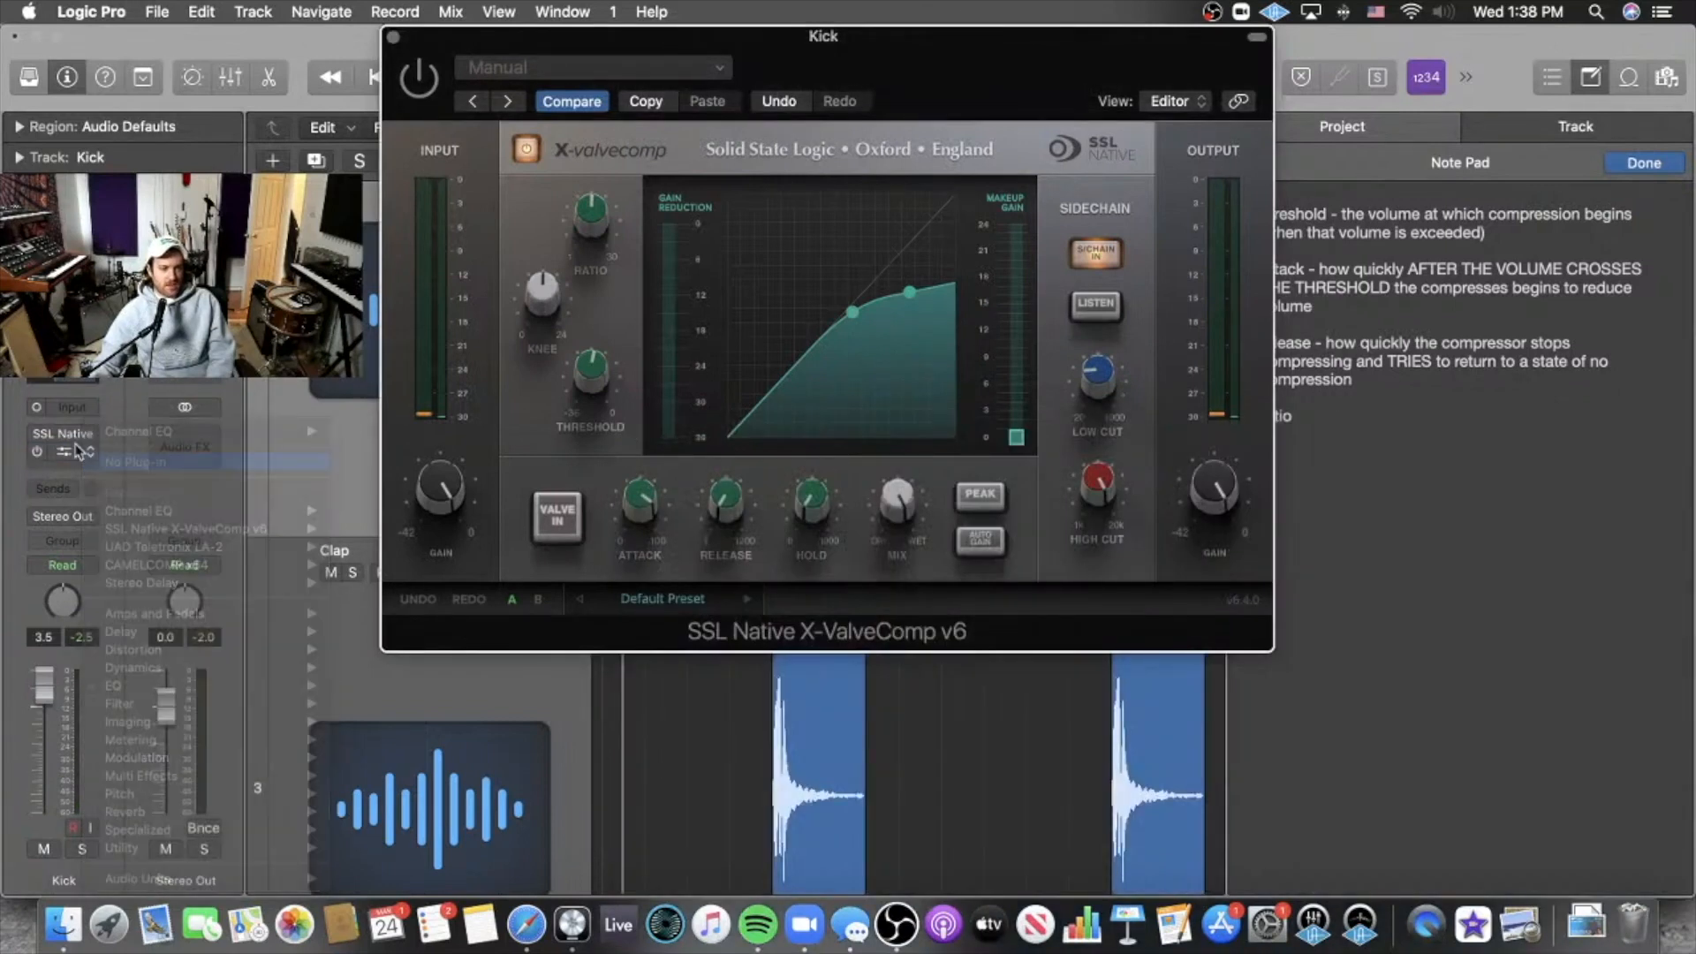
left_click(28, 457)
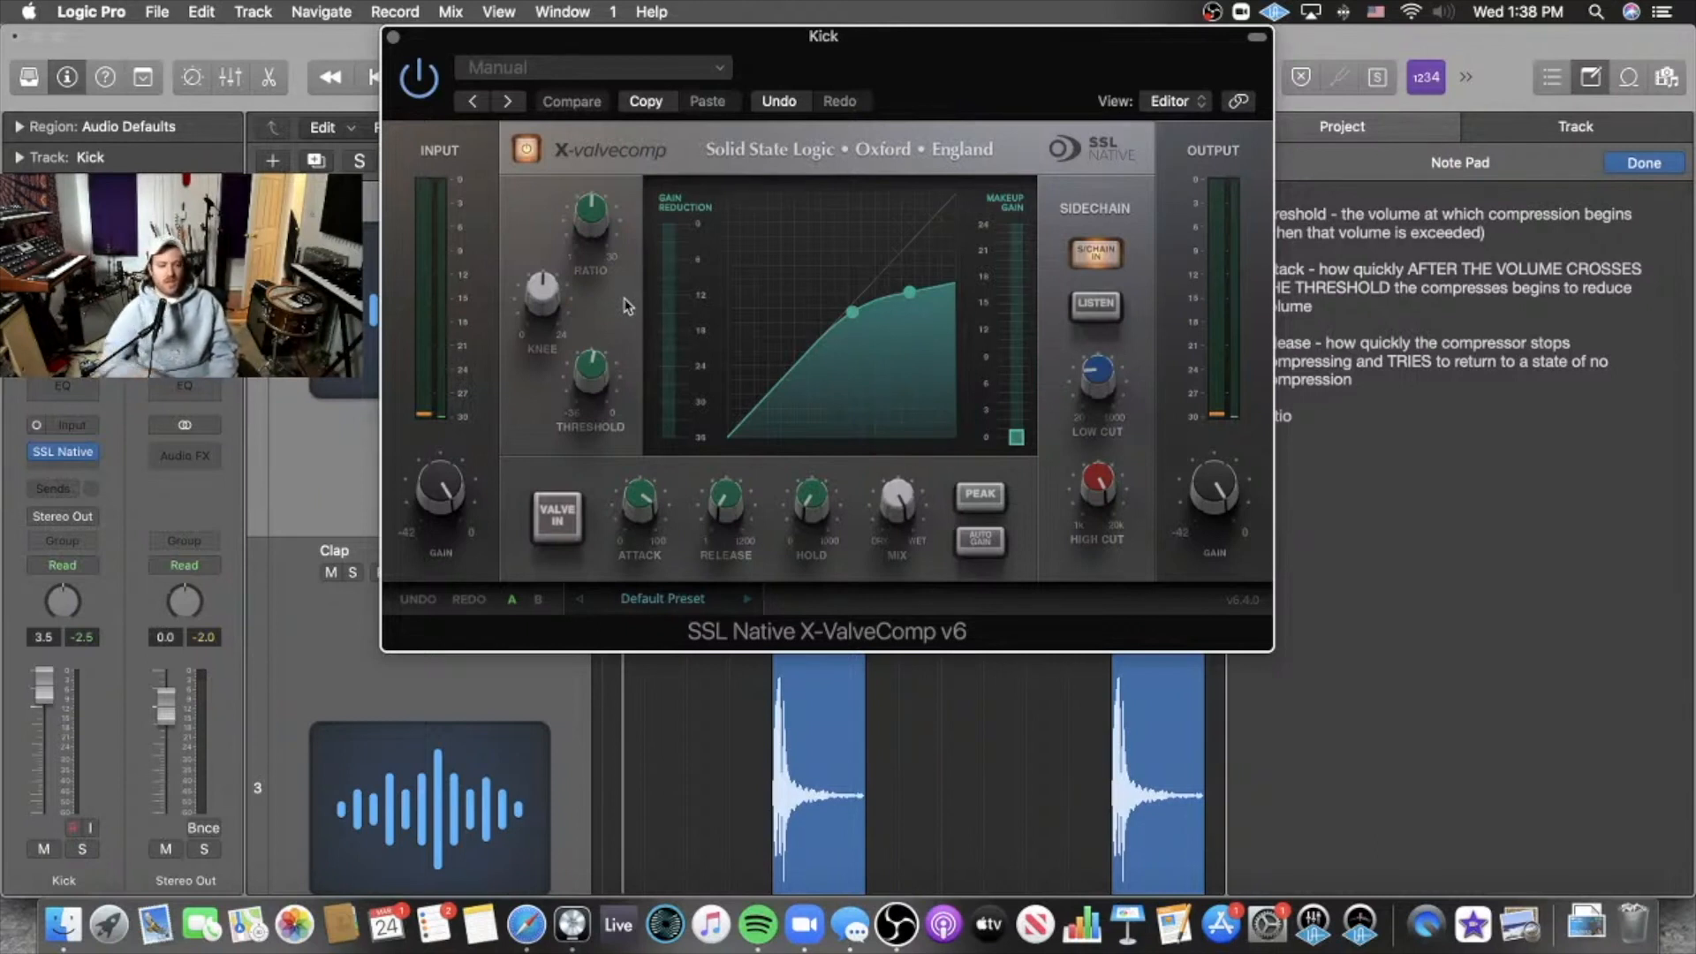
Insert a fresh Channel EQ on the Kick channel, and play the loop with the analyzer scale shifted to show its spectrum.
left_click(77, 386)
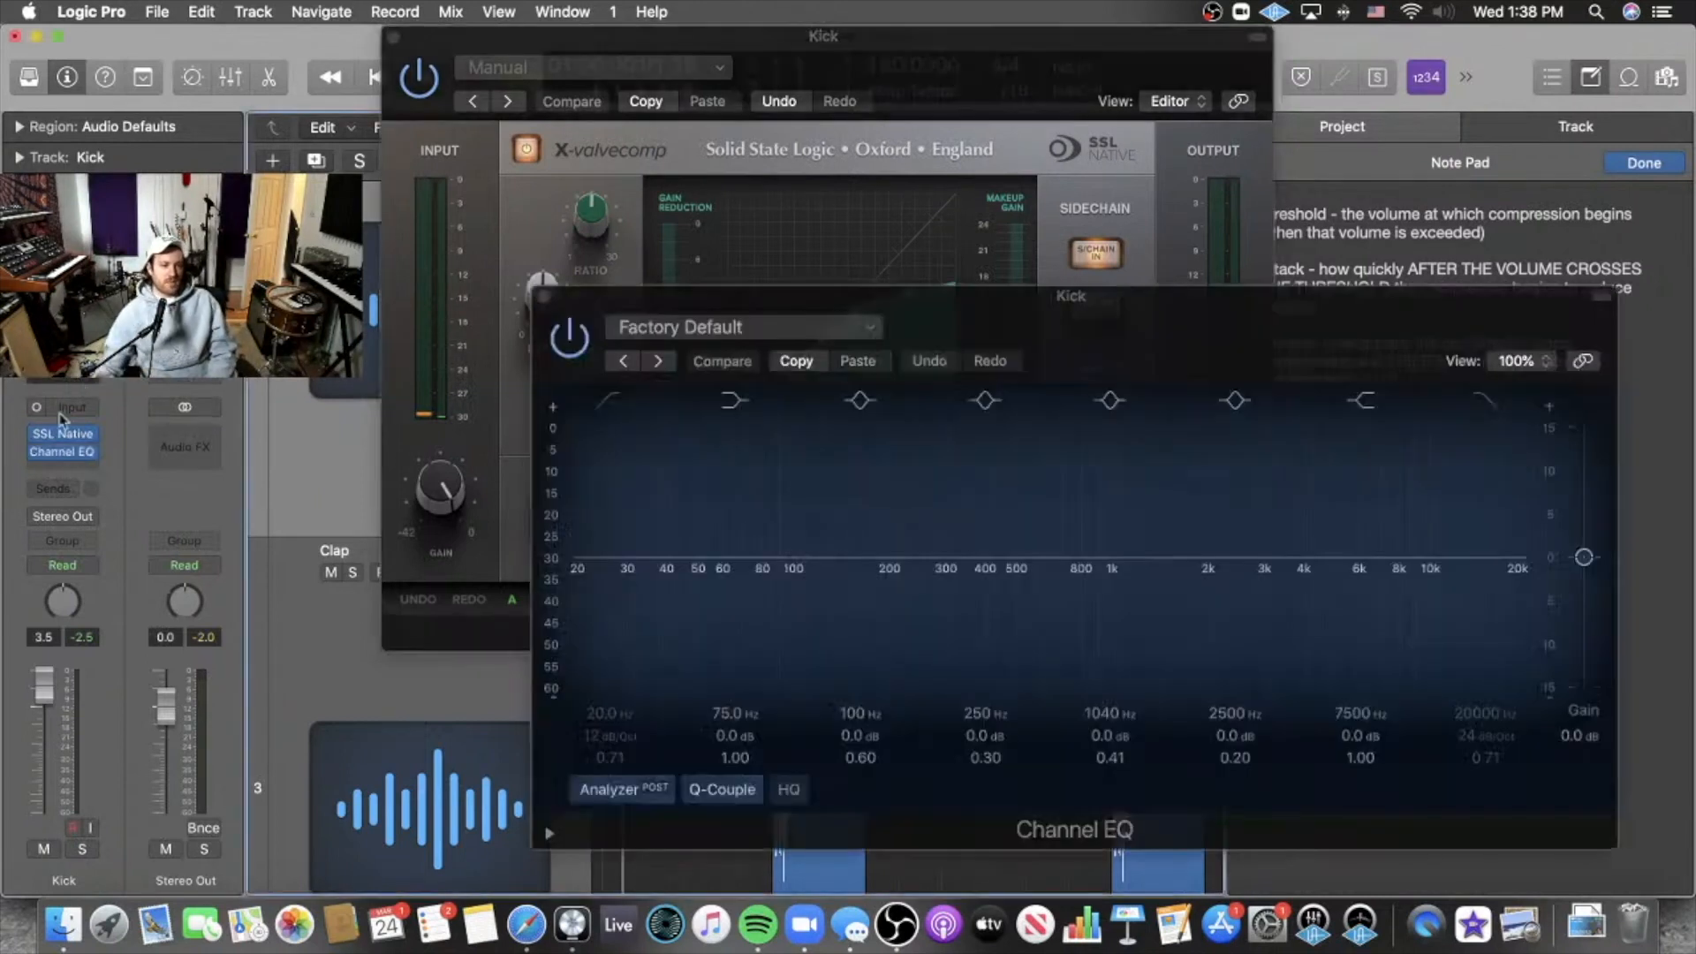
left_click_drag(1076, 325, 918, 159)
key("space")
left_click_drag(298, 432, 298, 345)
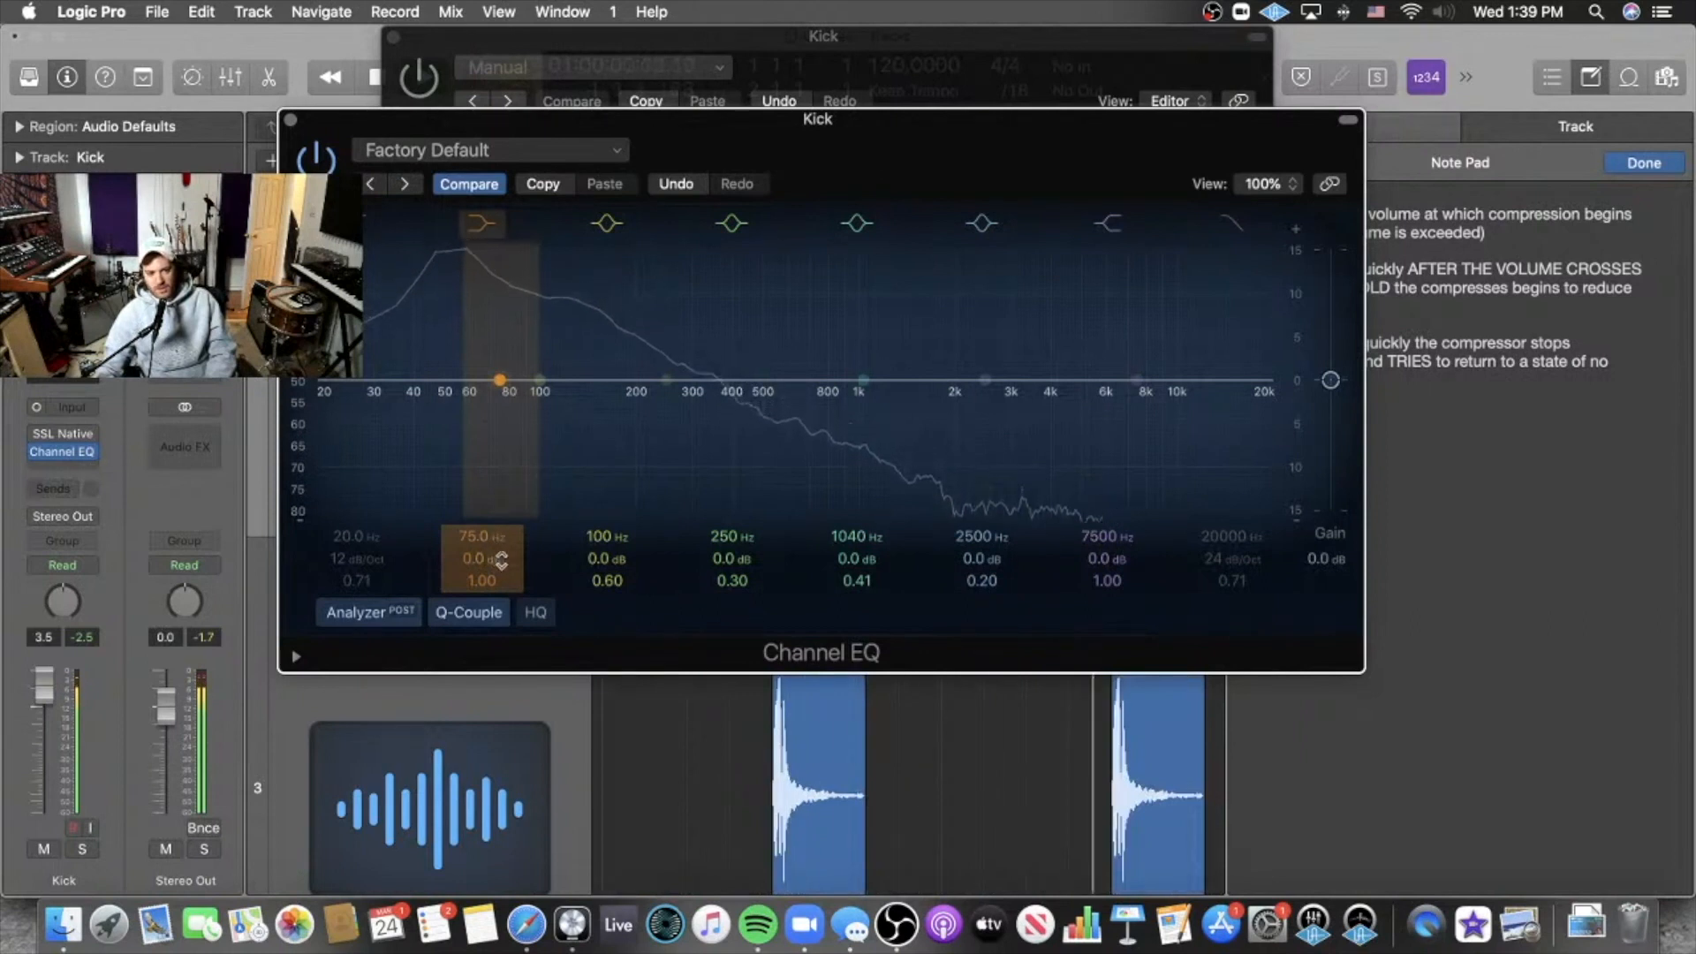
Set the Channel EQ's low shelf frequency to 54 Hz and move the 250 Hz band to 402 Hz.
left_click_drag(492, 538, 491, 557)
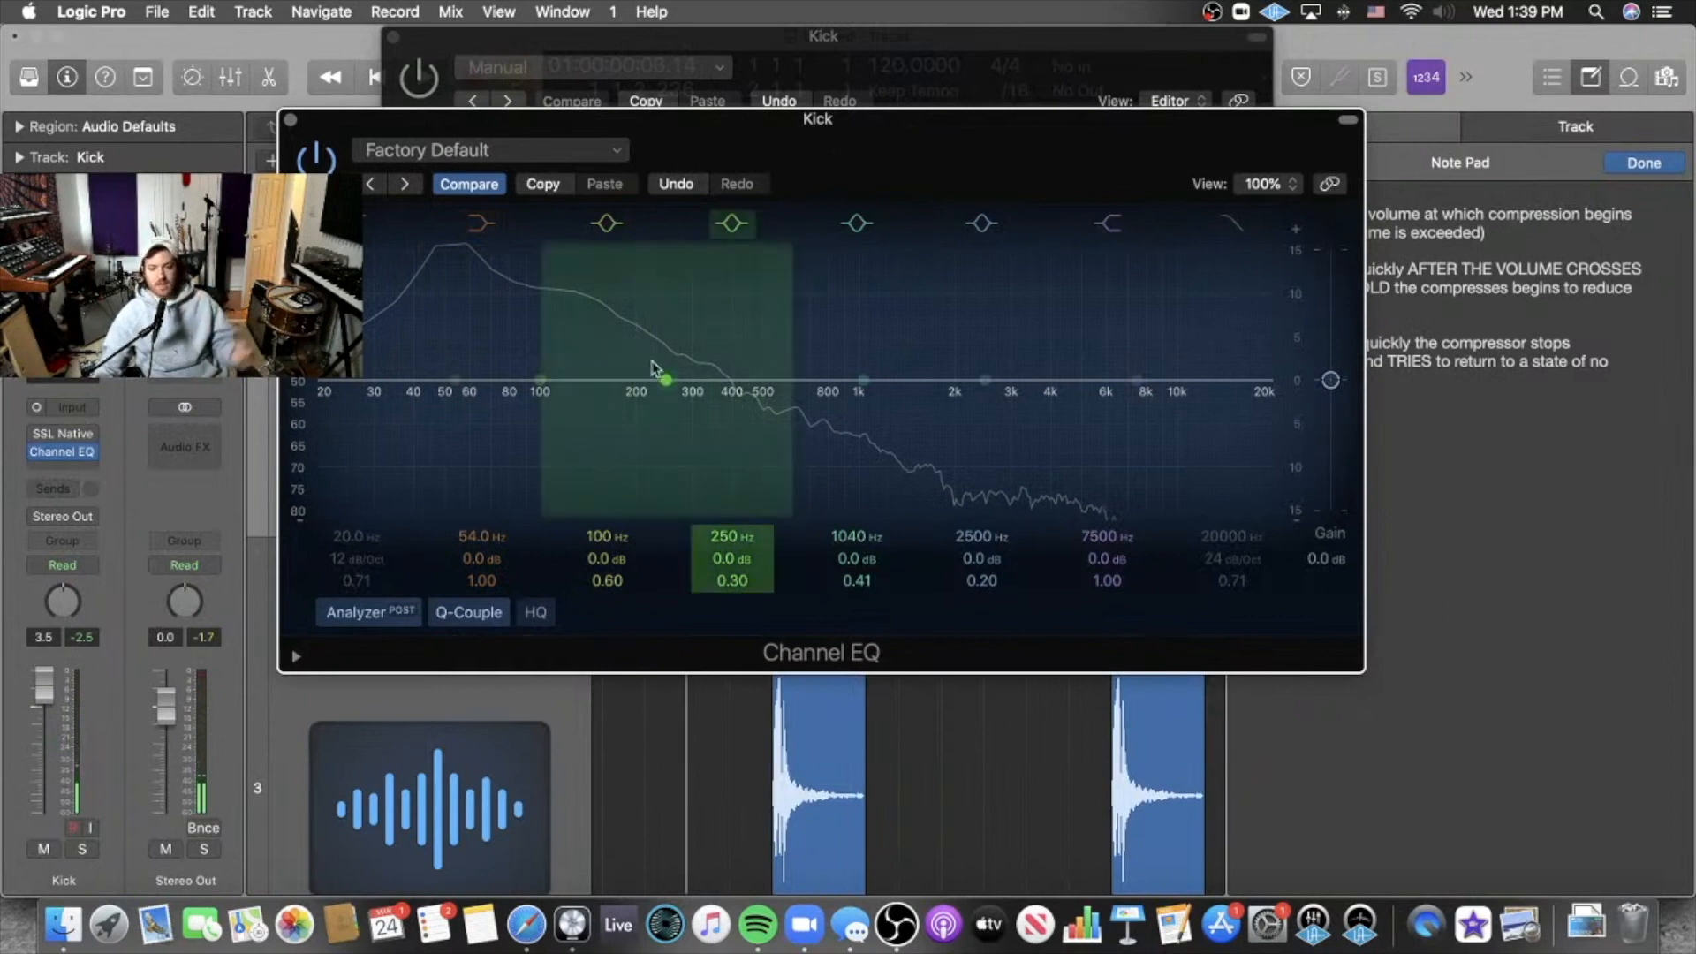
left_click_drag(669, 383, 733, 382)
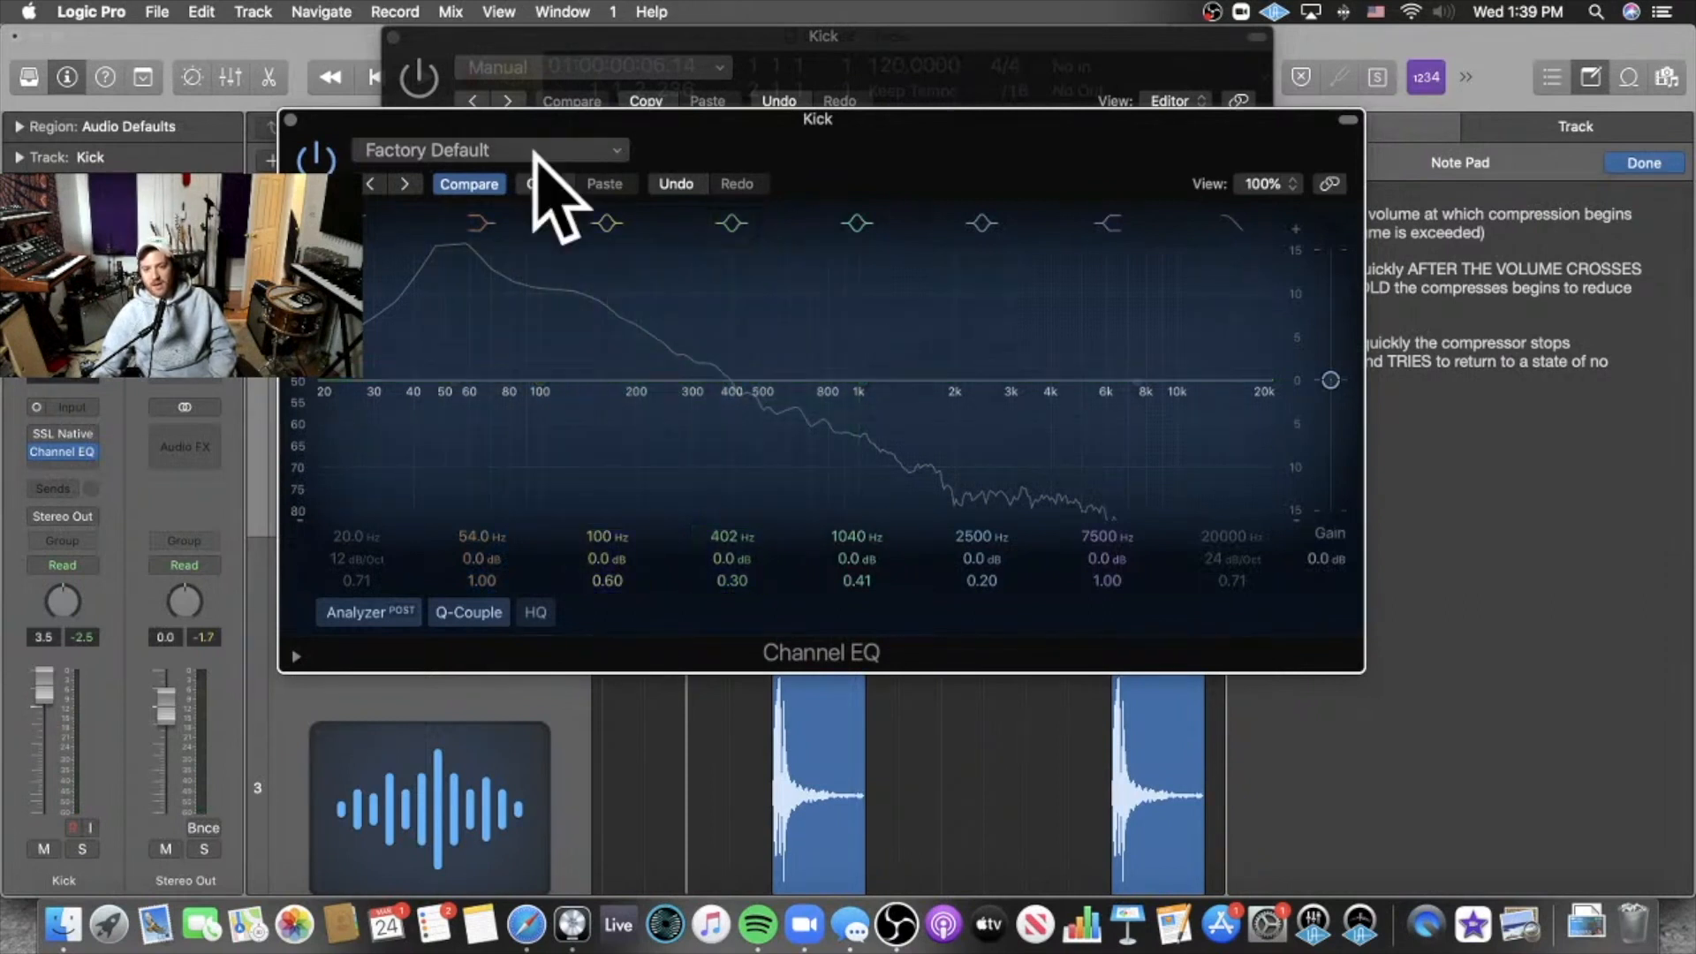
Remove the Channel EQ from the Kick channel and play the loop with the compressor's sidechain filter switched off.
left_click(92, 451)
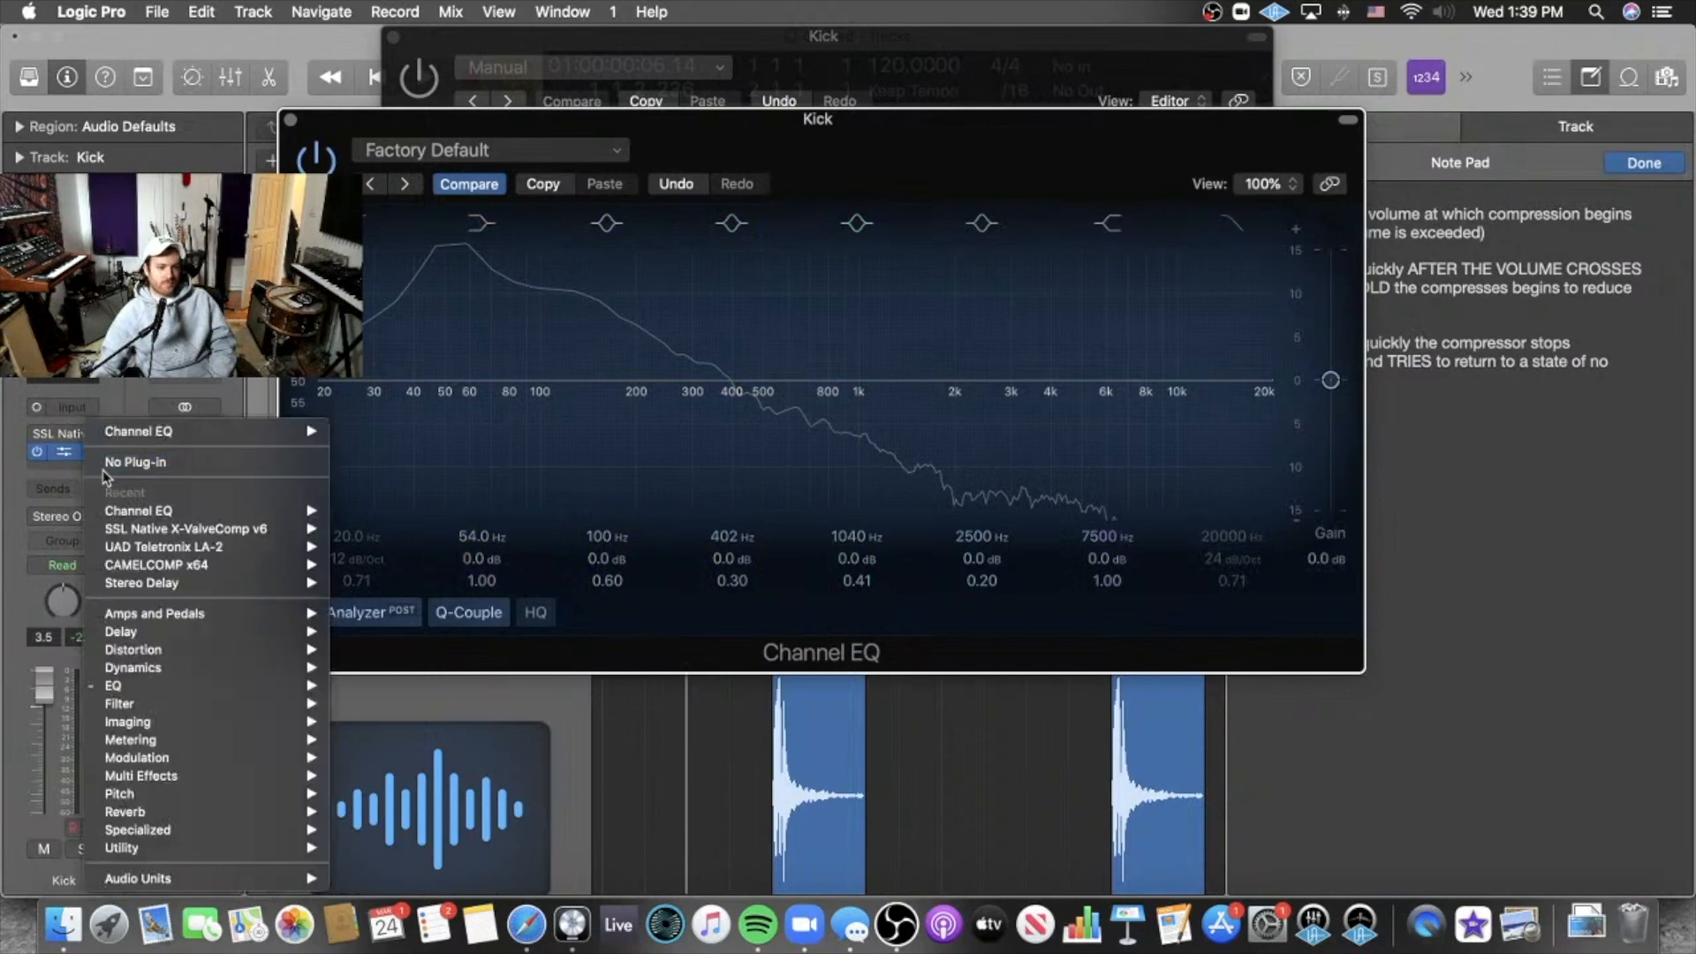
left_click(108, 463)
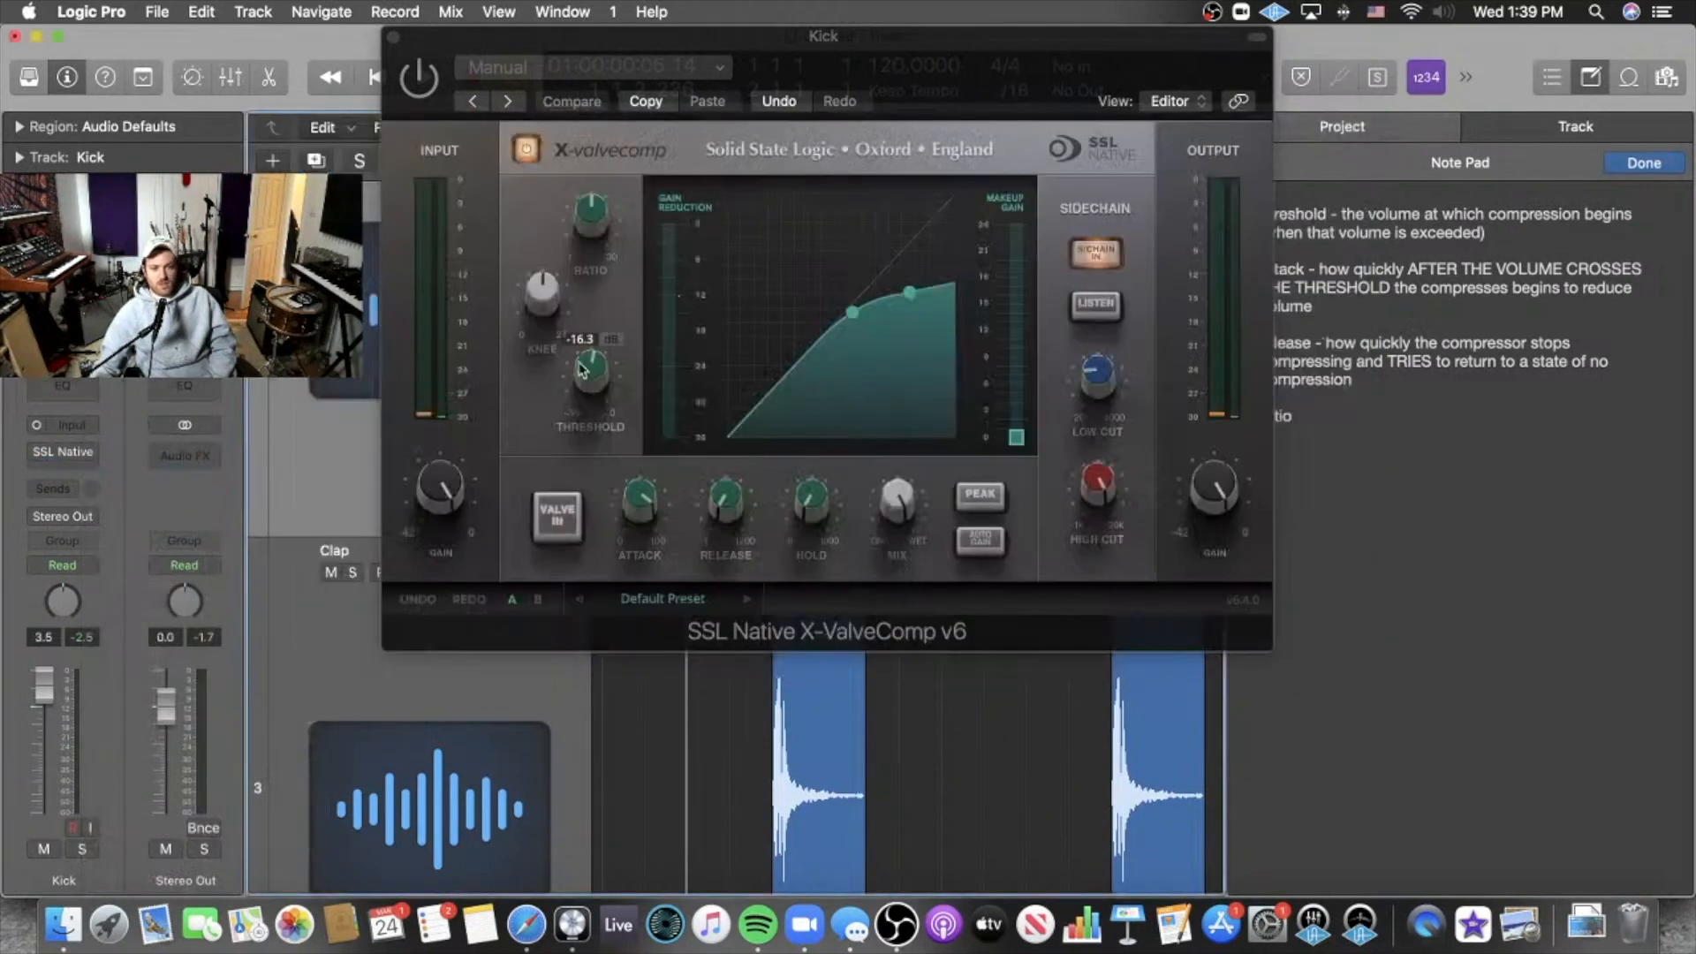
left_click(1094, 256)
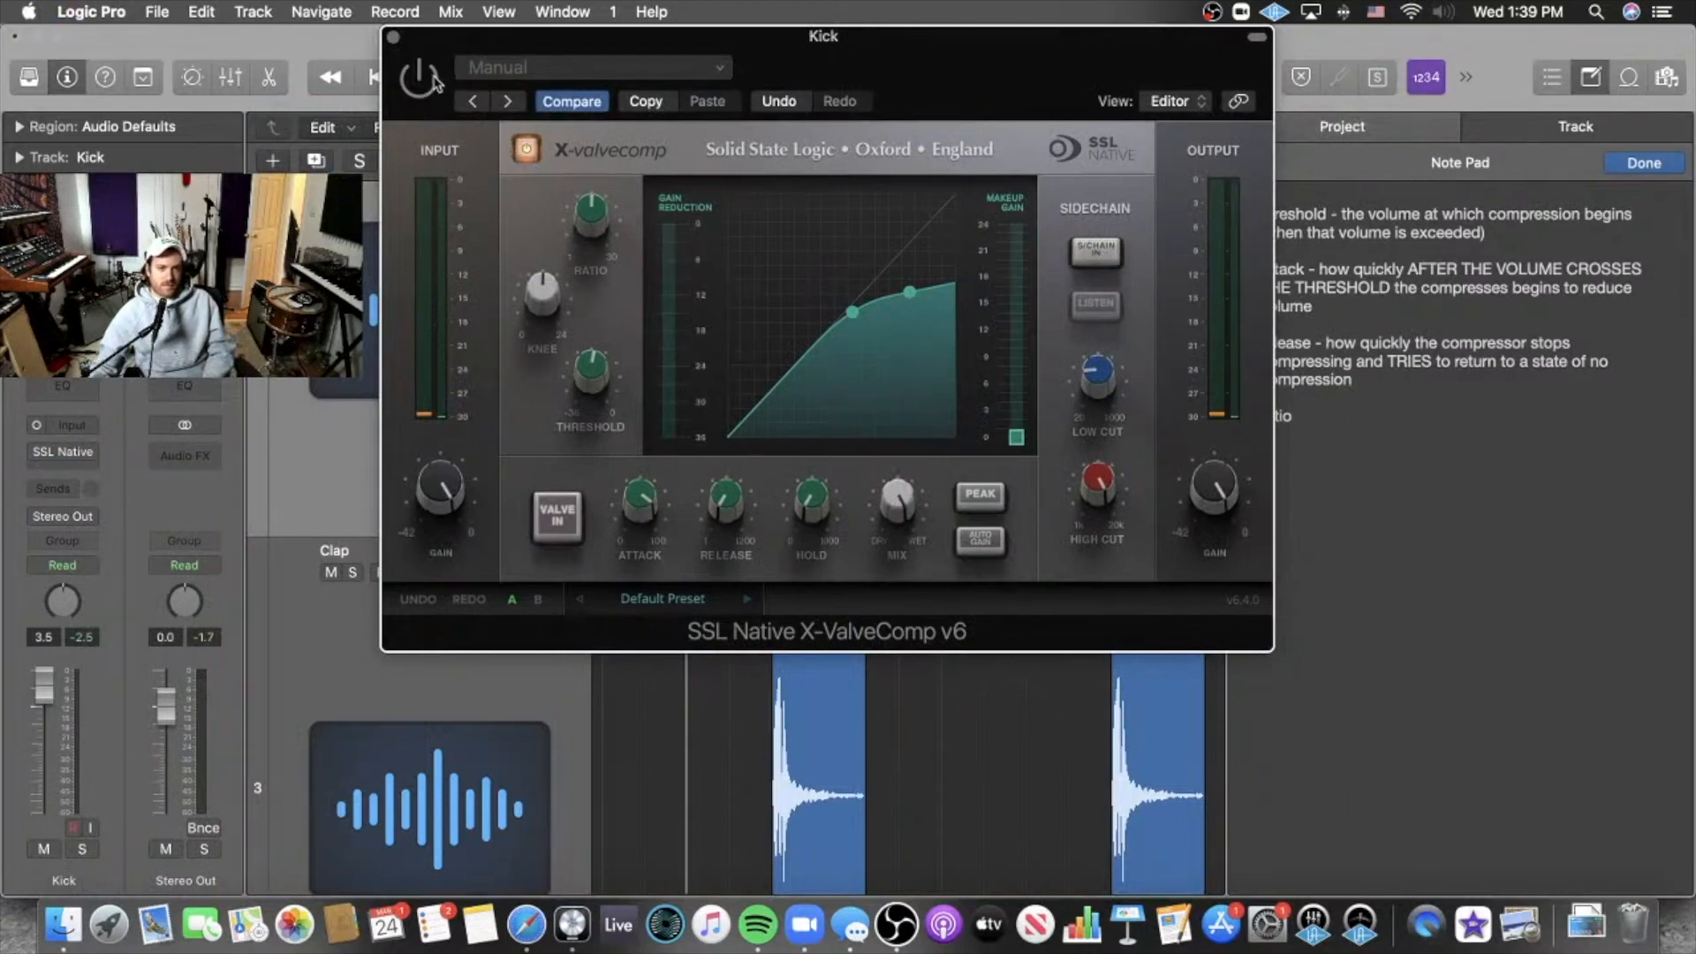
key("space")
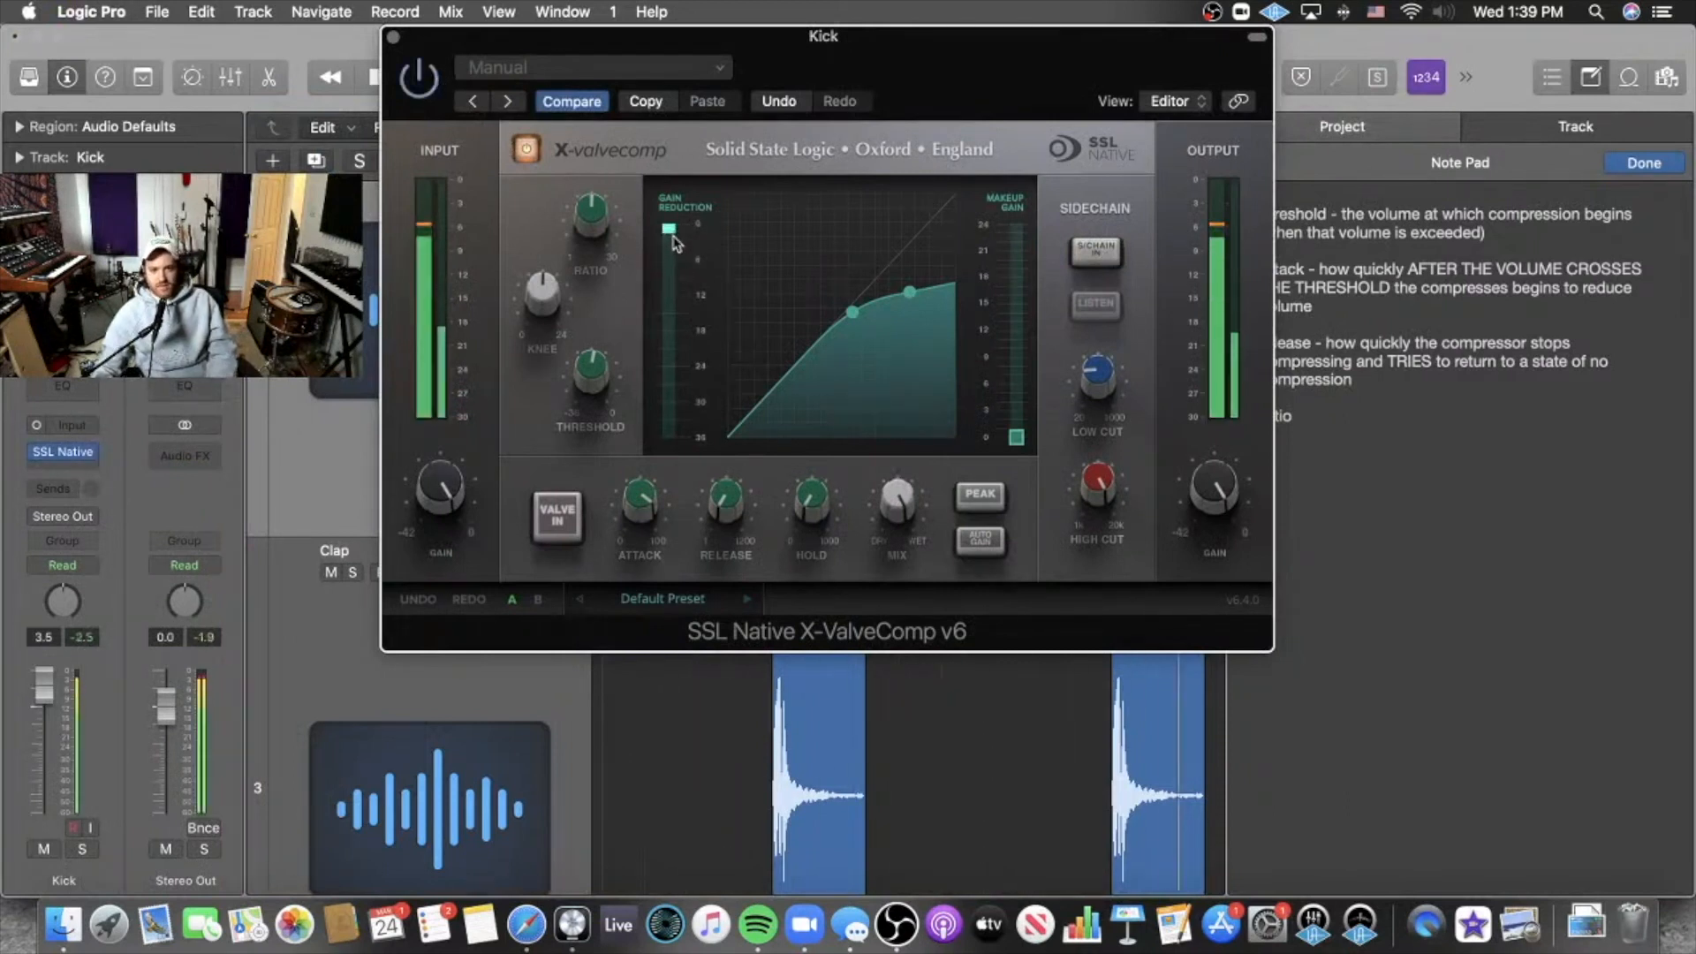
Switch the X-ValveComp sidechain filter back in and lower the threshold to -36.0 dB.
left_click(1092, 250)
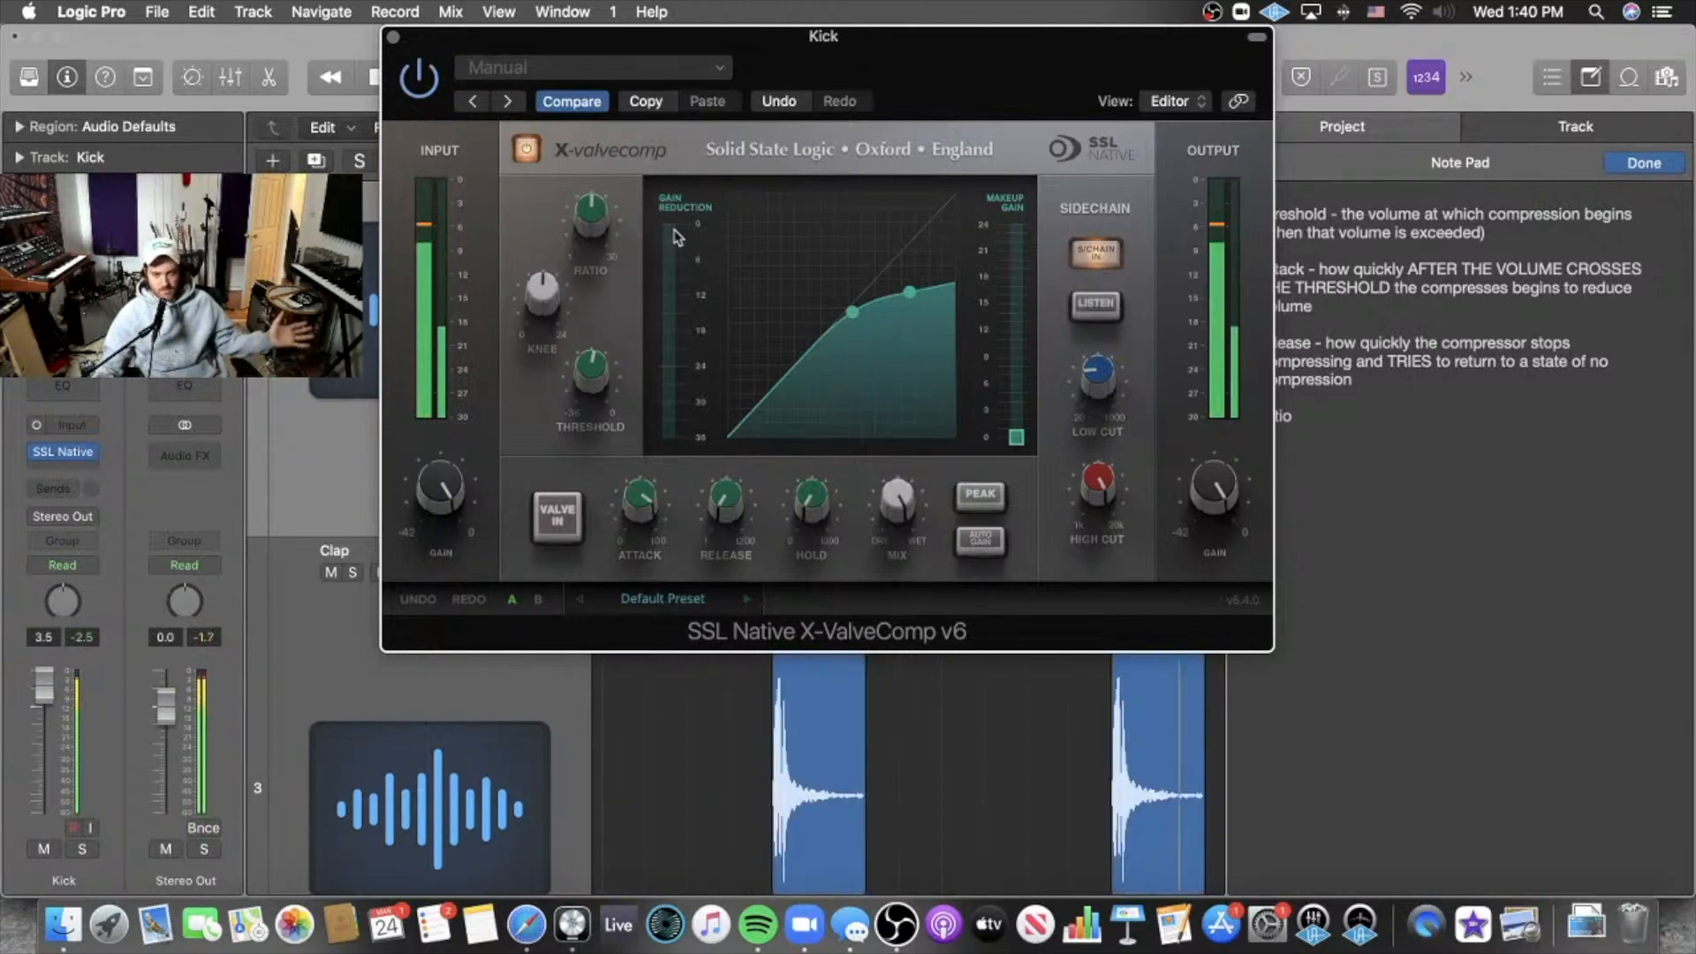
mouse_move(597, 371)
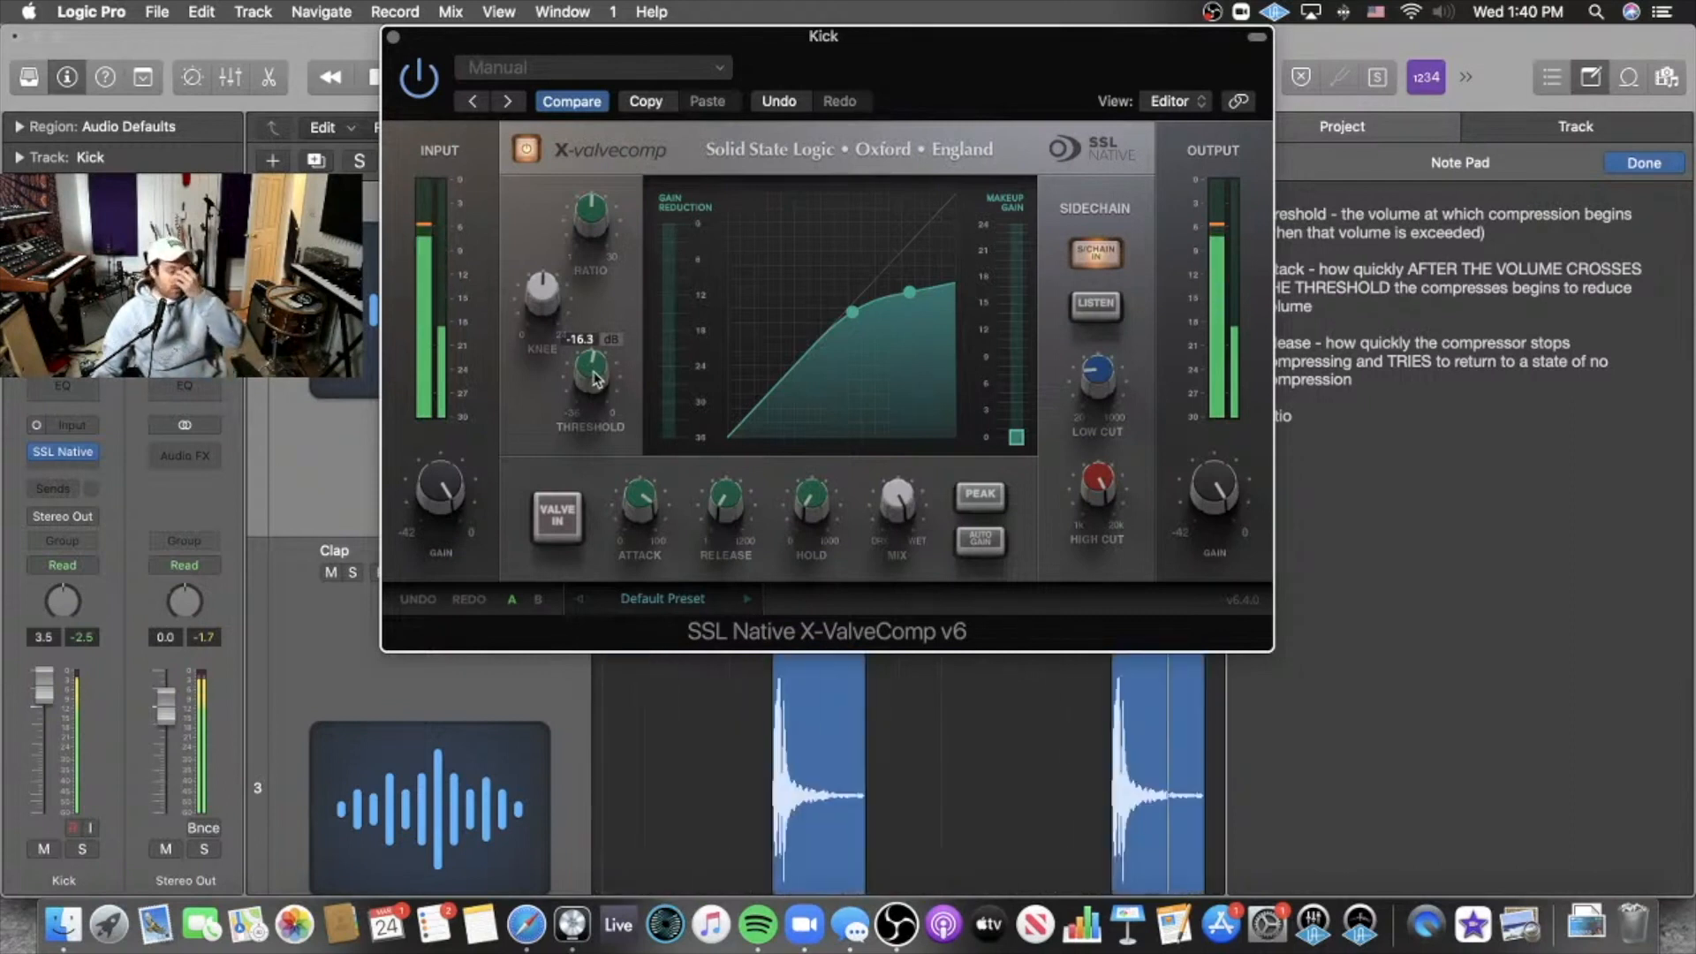
left_click_drag(597, 380, 538, 458)
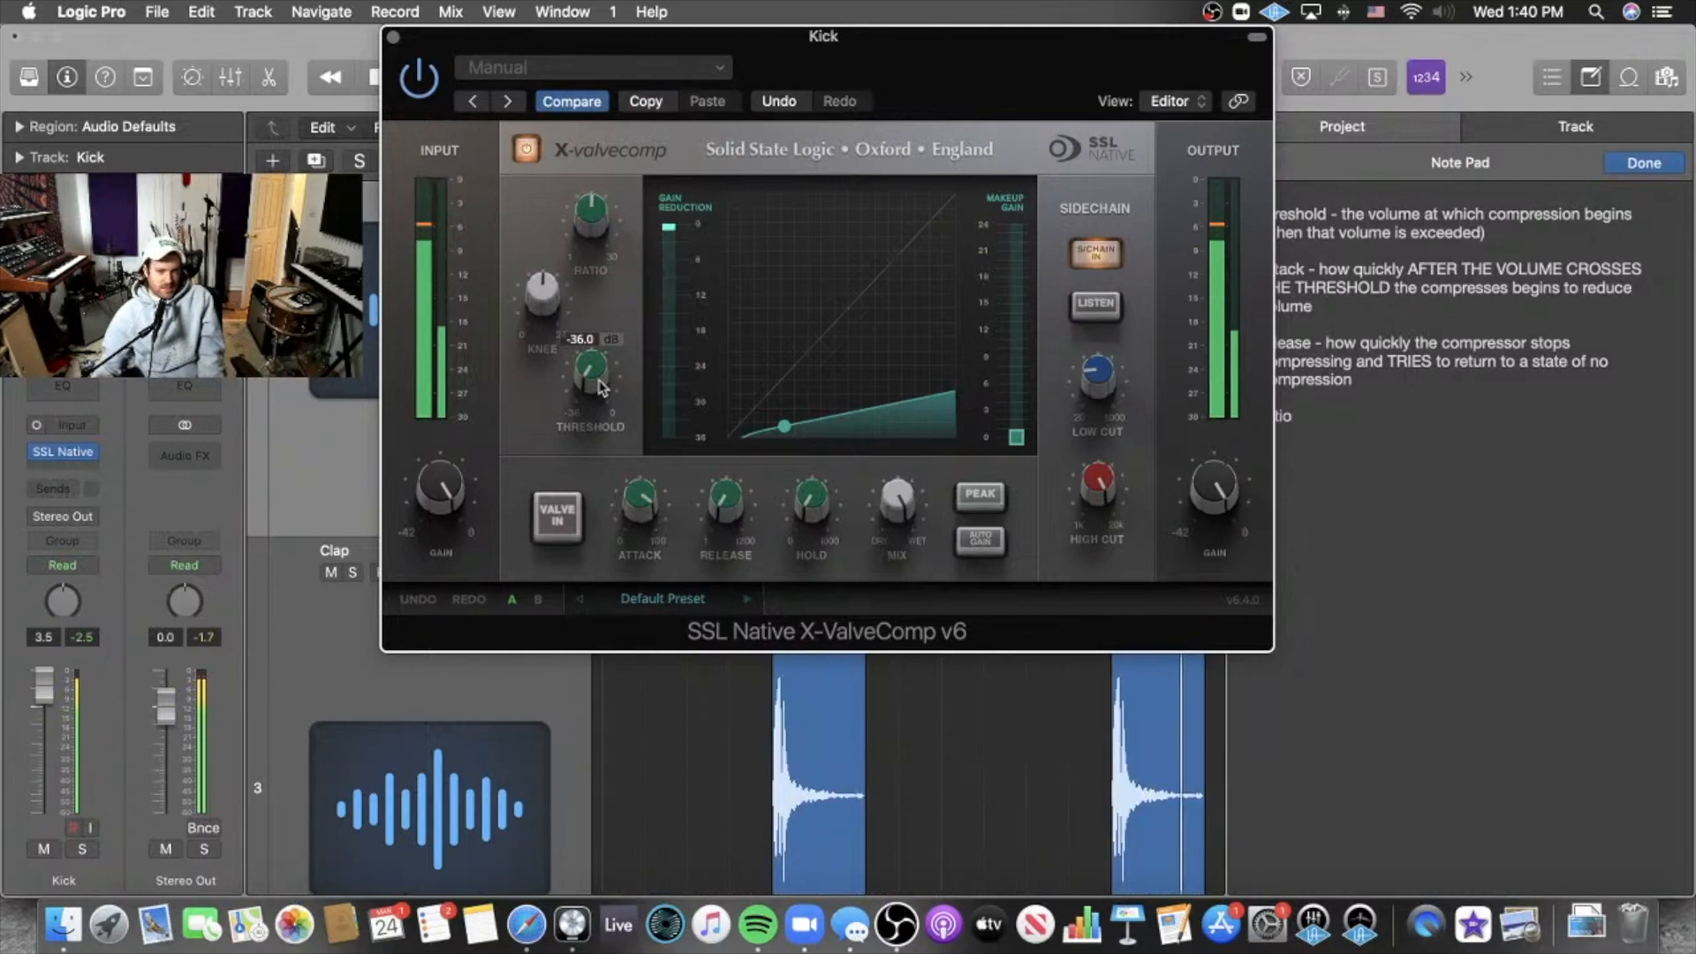
Insert a Channel EQ ahead of the compressor on the Kick and shift its analyzer scale to show the kick's spectrum.
left_click(71, 452)
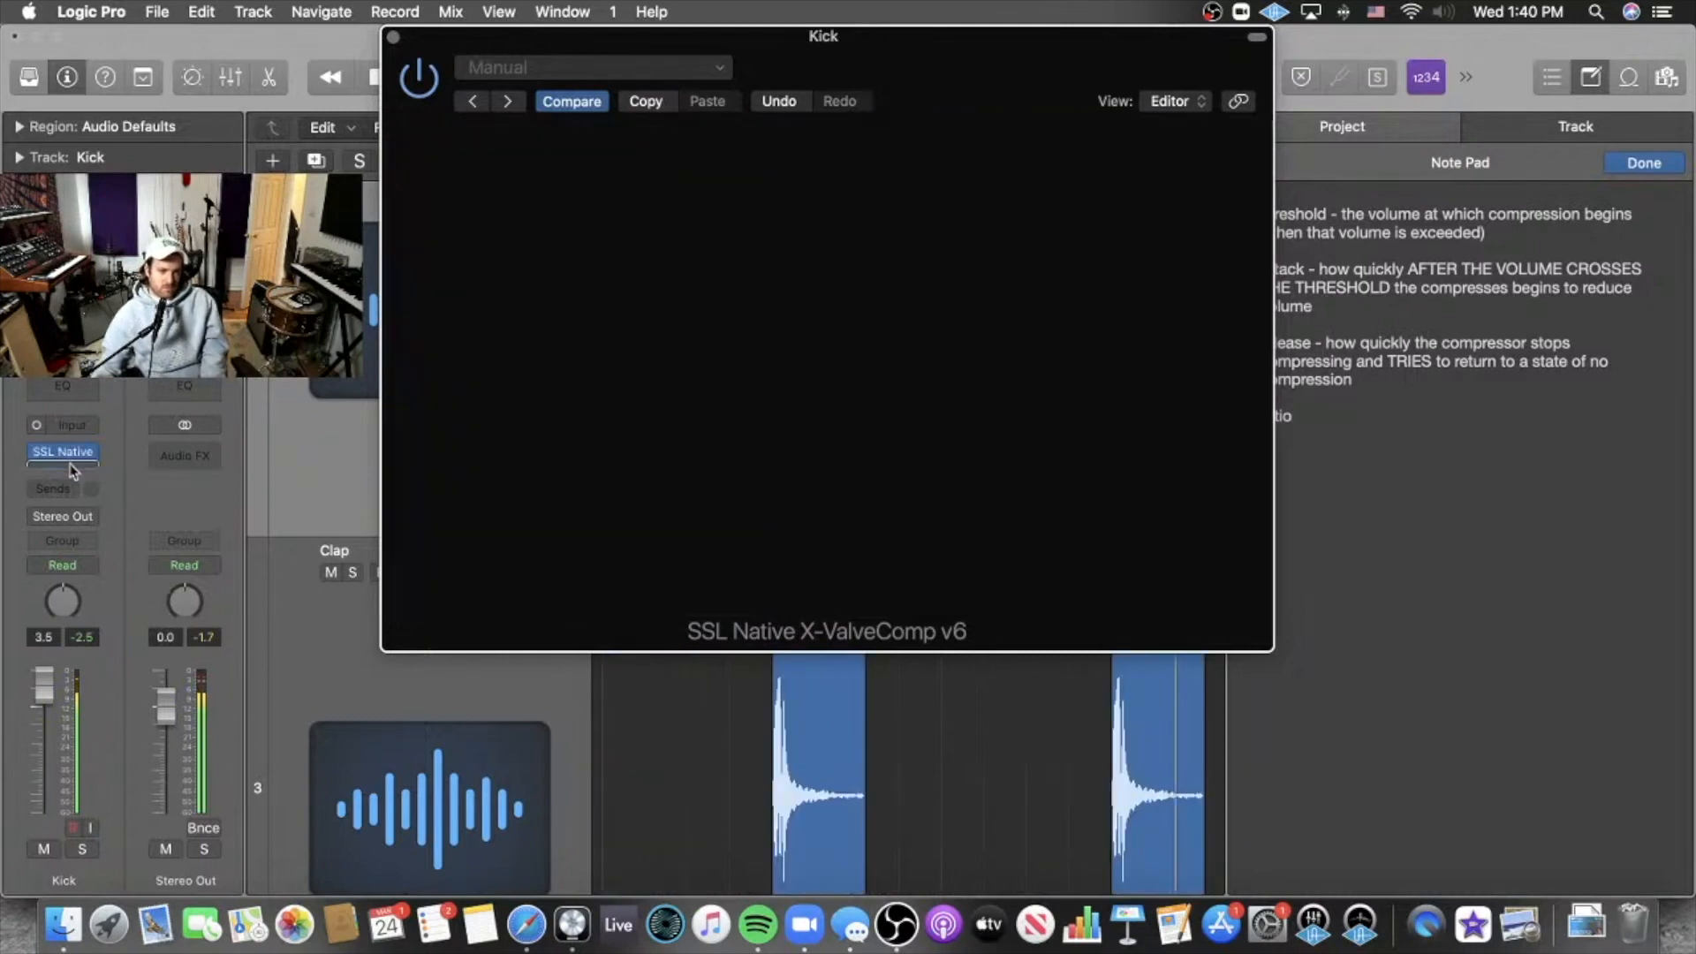
left_click(64, 387)
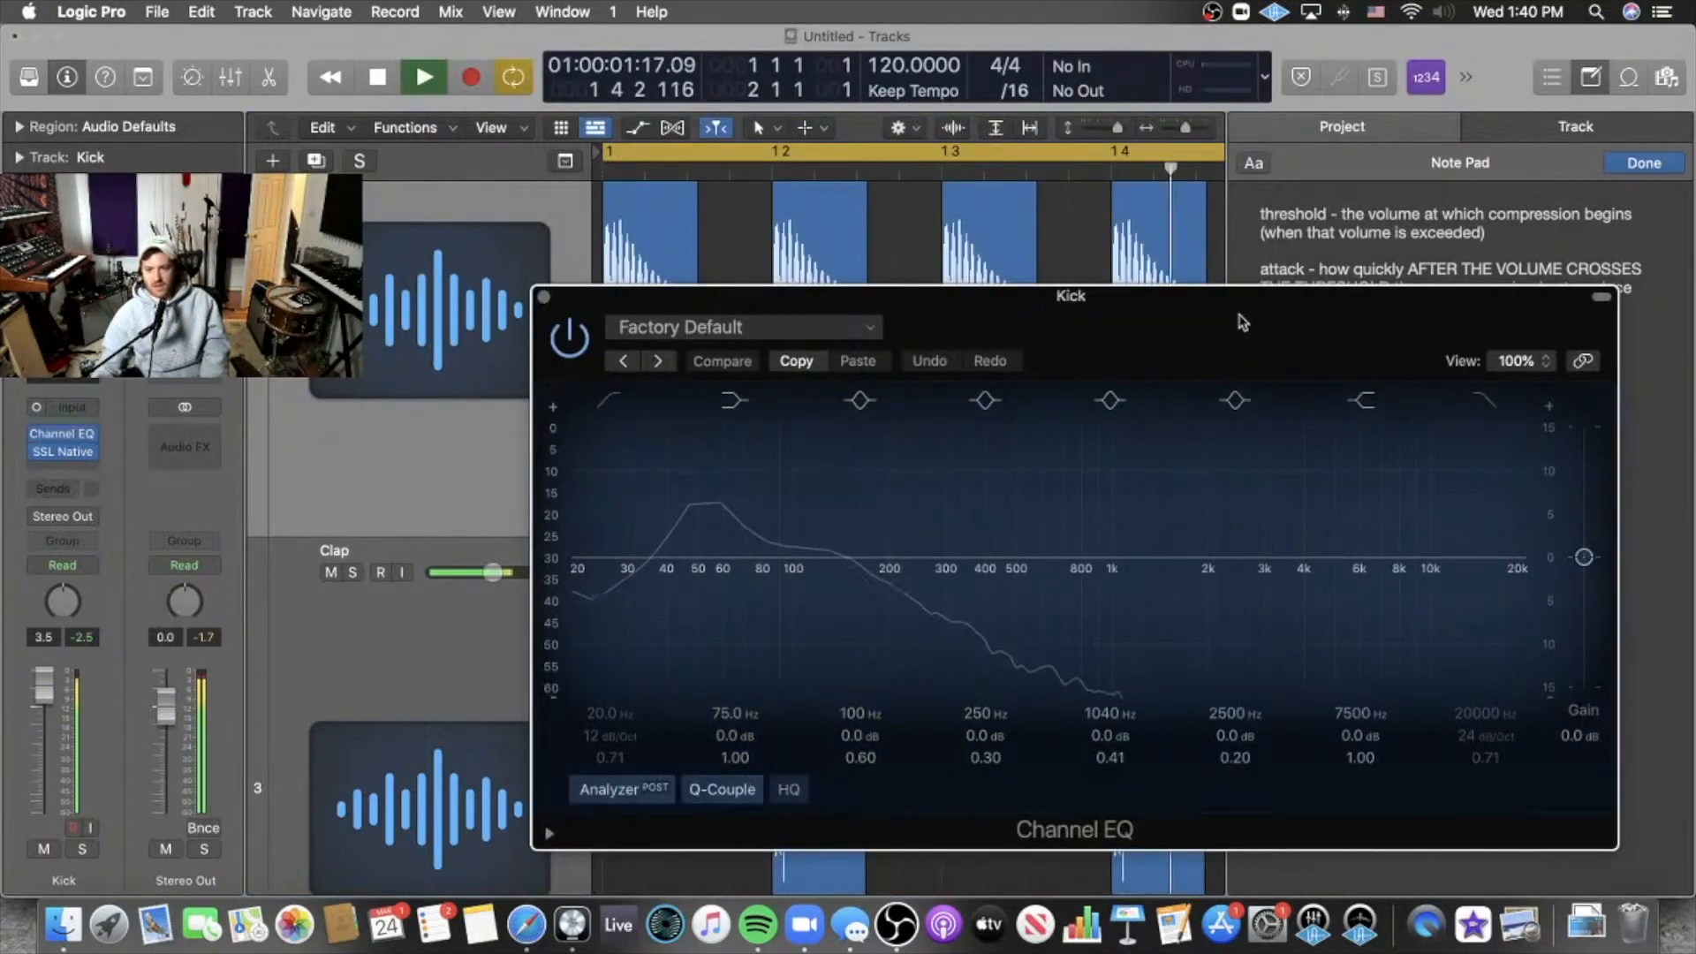
left_click_drag(1242, 322, 1118, 100)
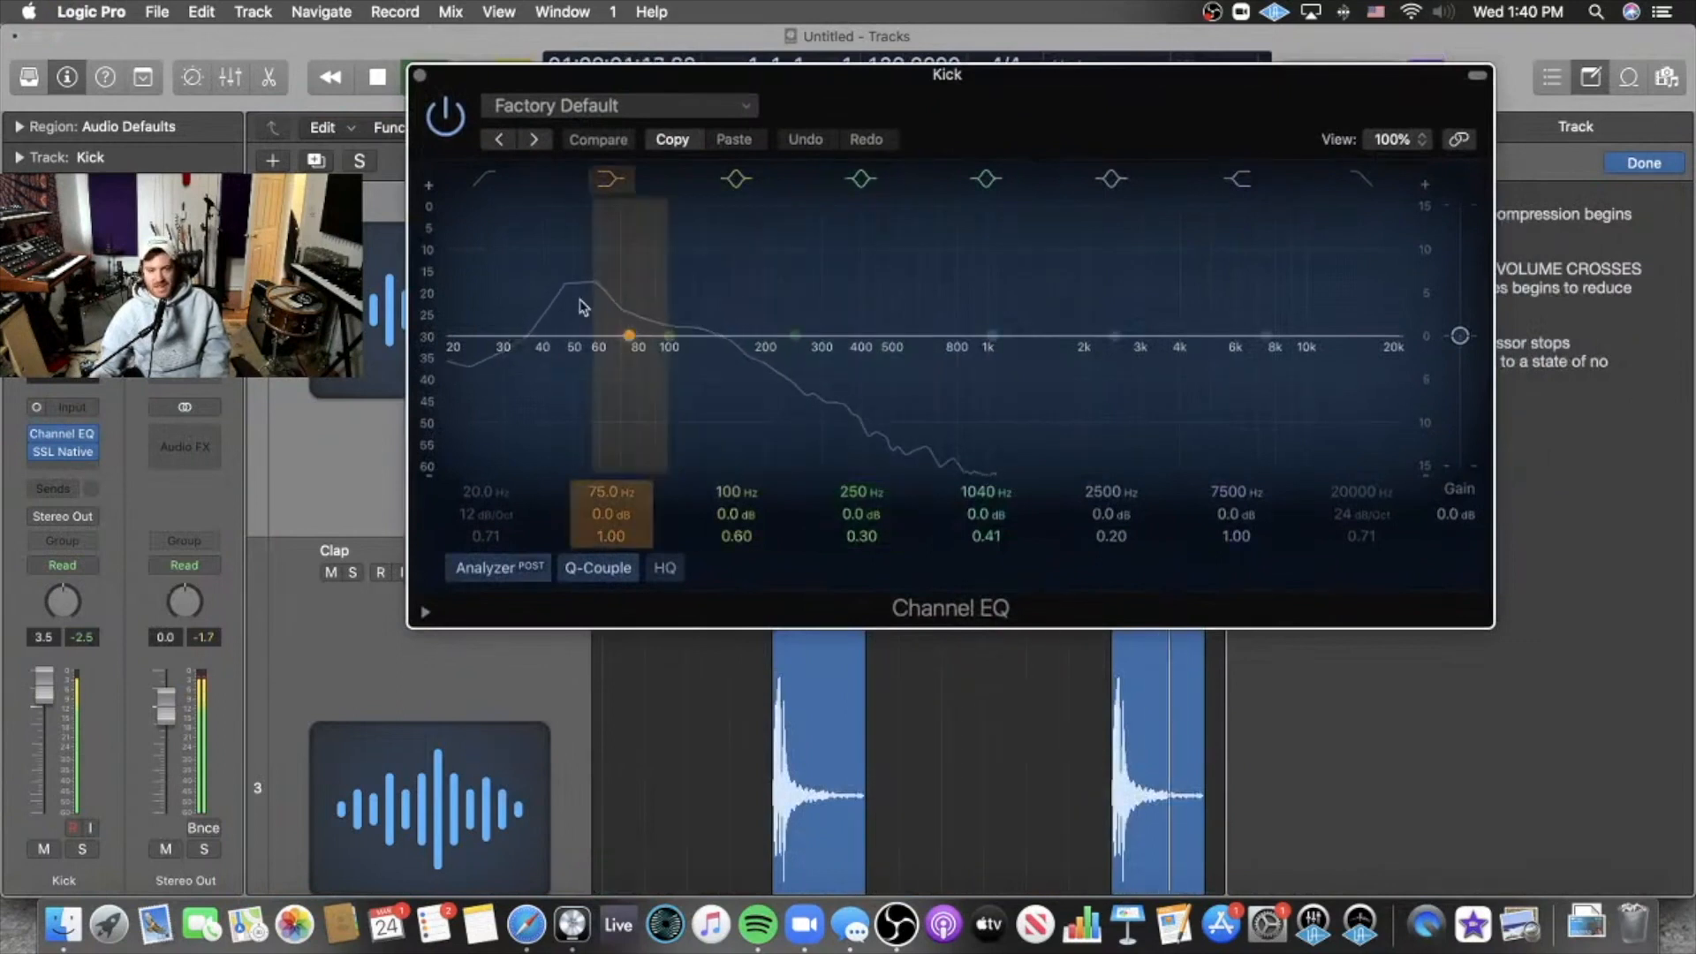
left_click_drag(427, 343, 423, 258)
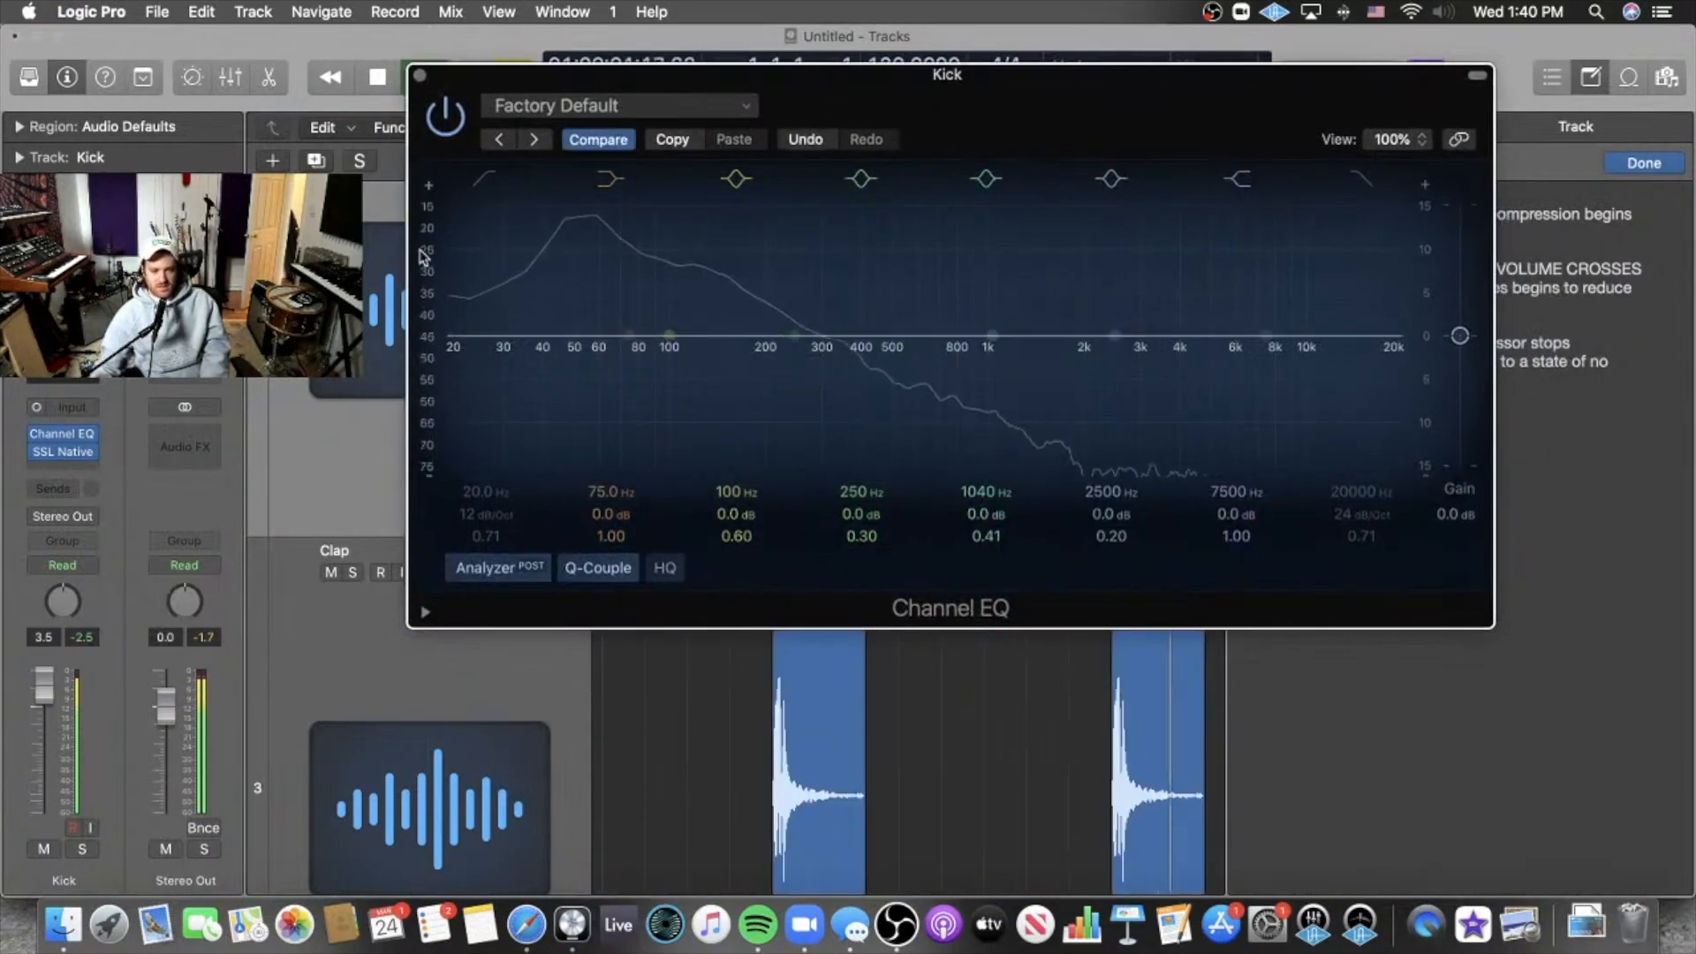
left_click_drag(421, 258, 422, 281)
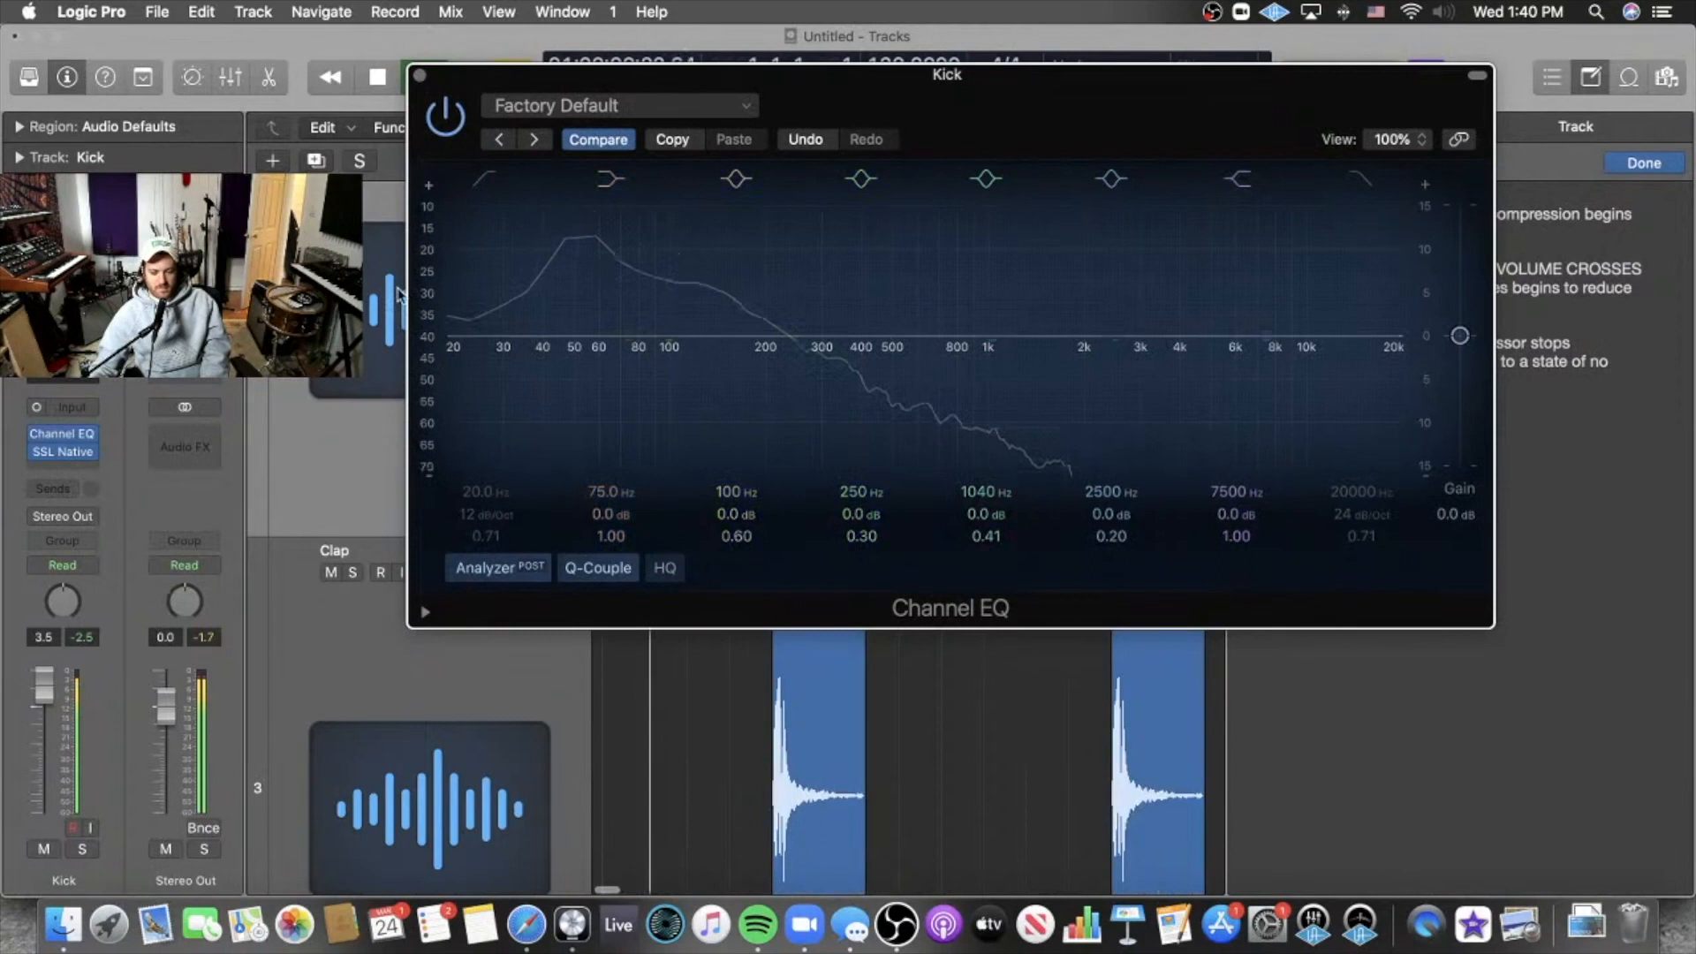
Remove the Channel EQ from the Kick channel and reopen the X-ValveComp compressor, moving its window clear of the notes.
left_click(421, 76)
left_click(88, 451)
left_click(115, 466)
left_click(58, 454)
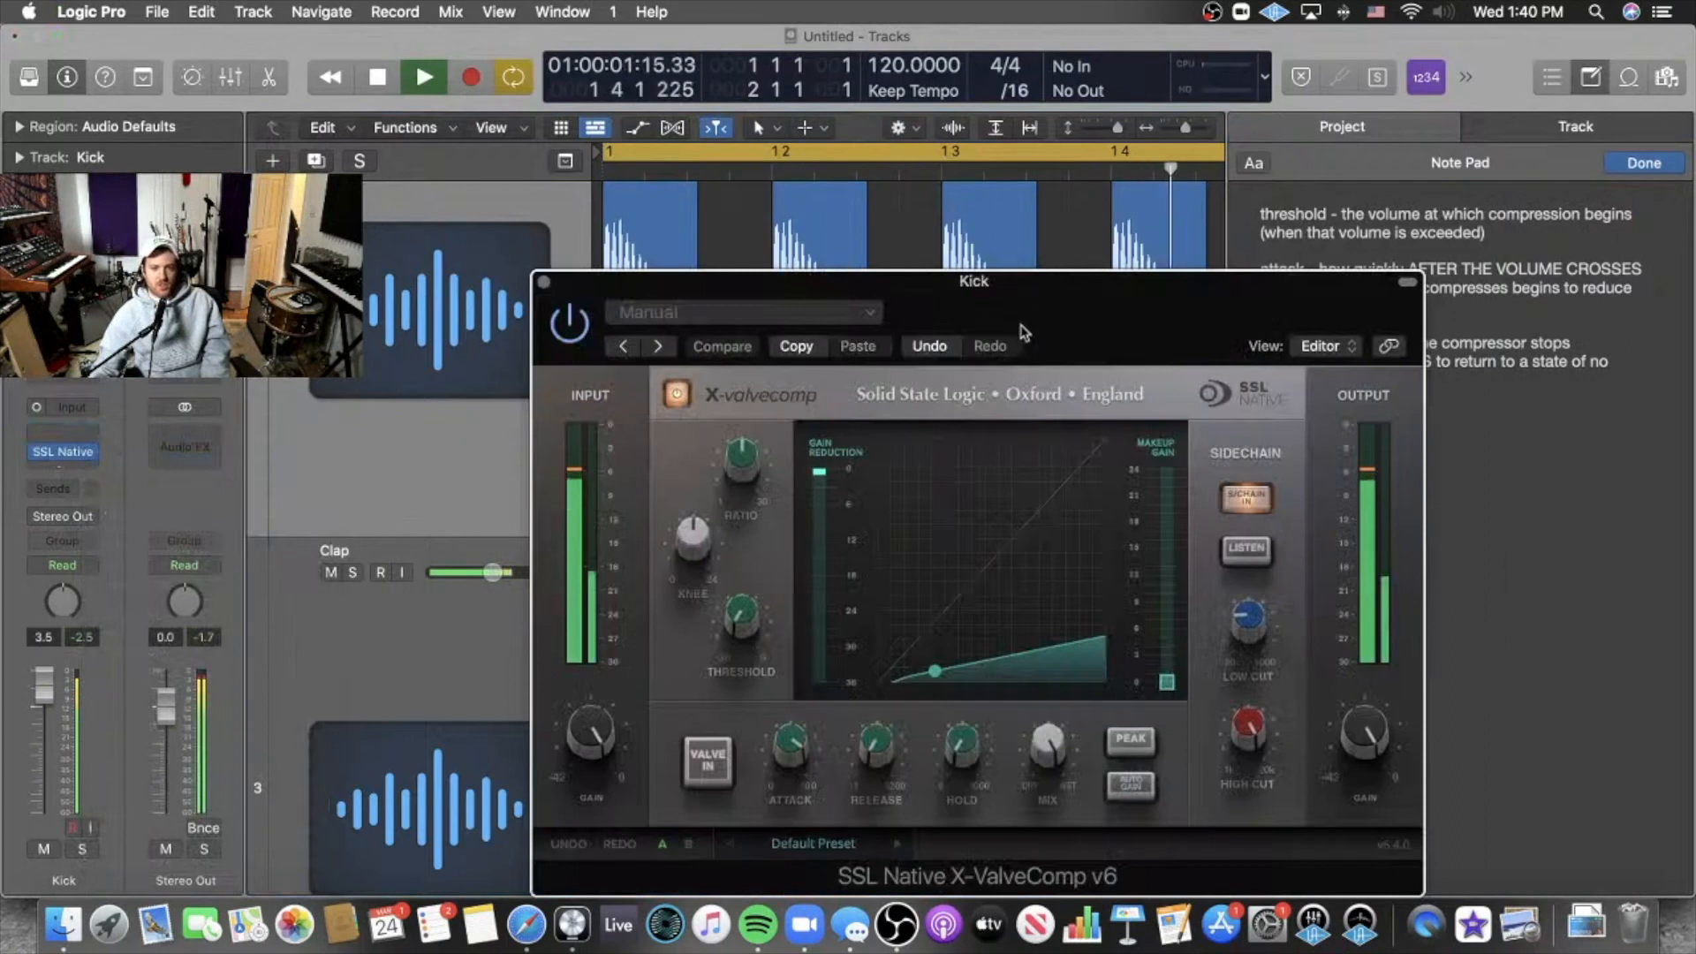
left_click_drag(1004, 330, 897, 146)
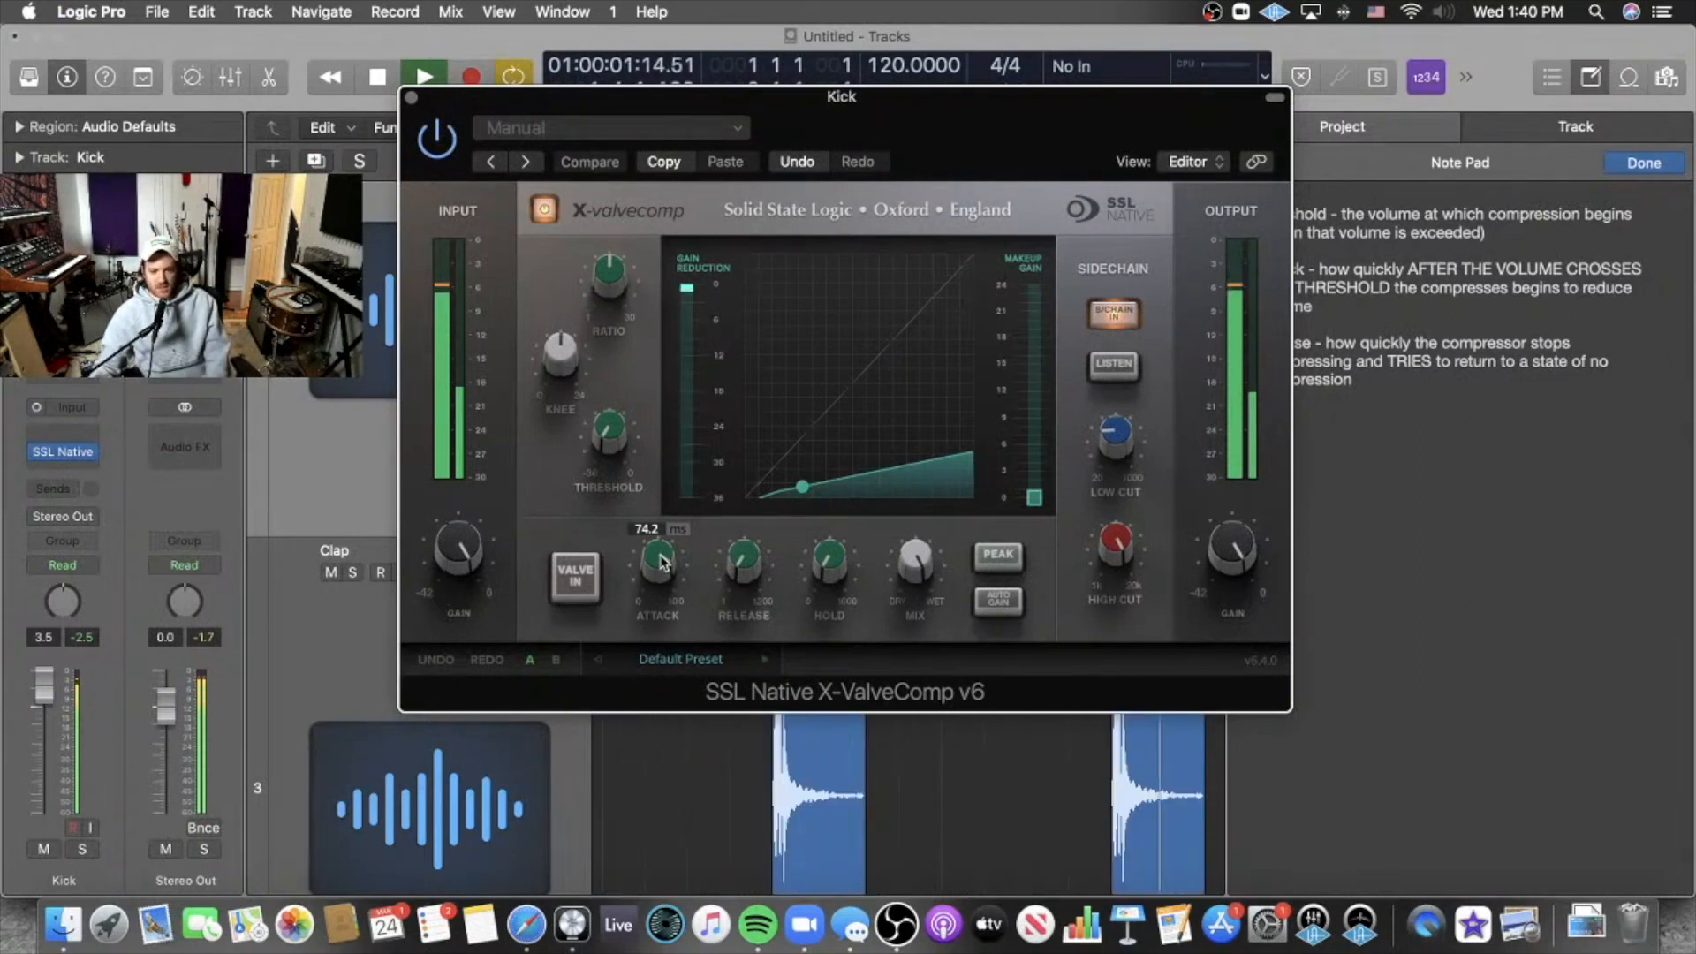
Readjust the compressor's attack time and solo the Kick to audition the compressor by toggling its bypass.
left_click_drag(661, 562, 657, 570)
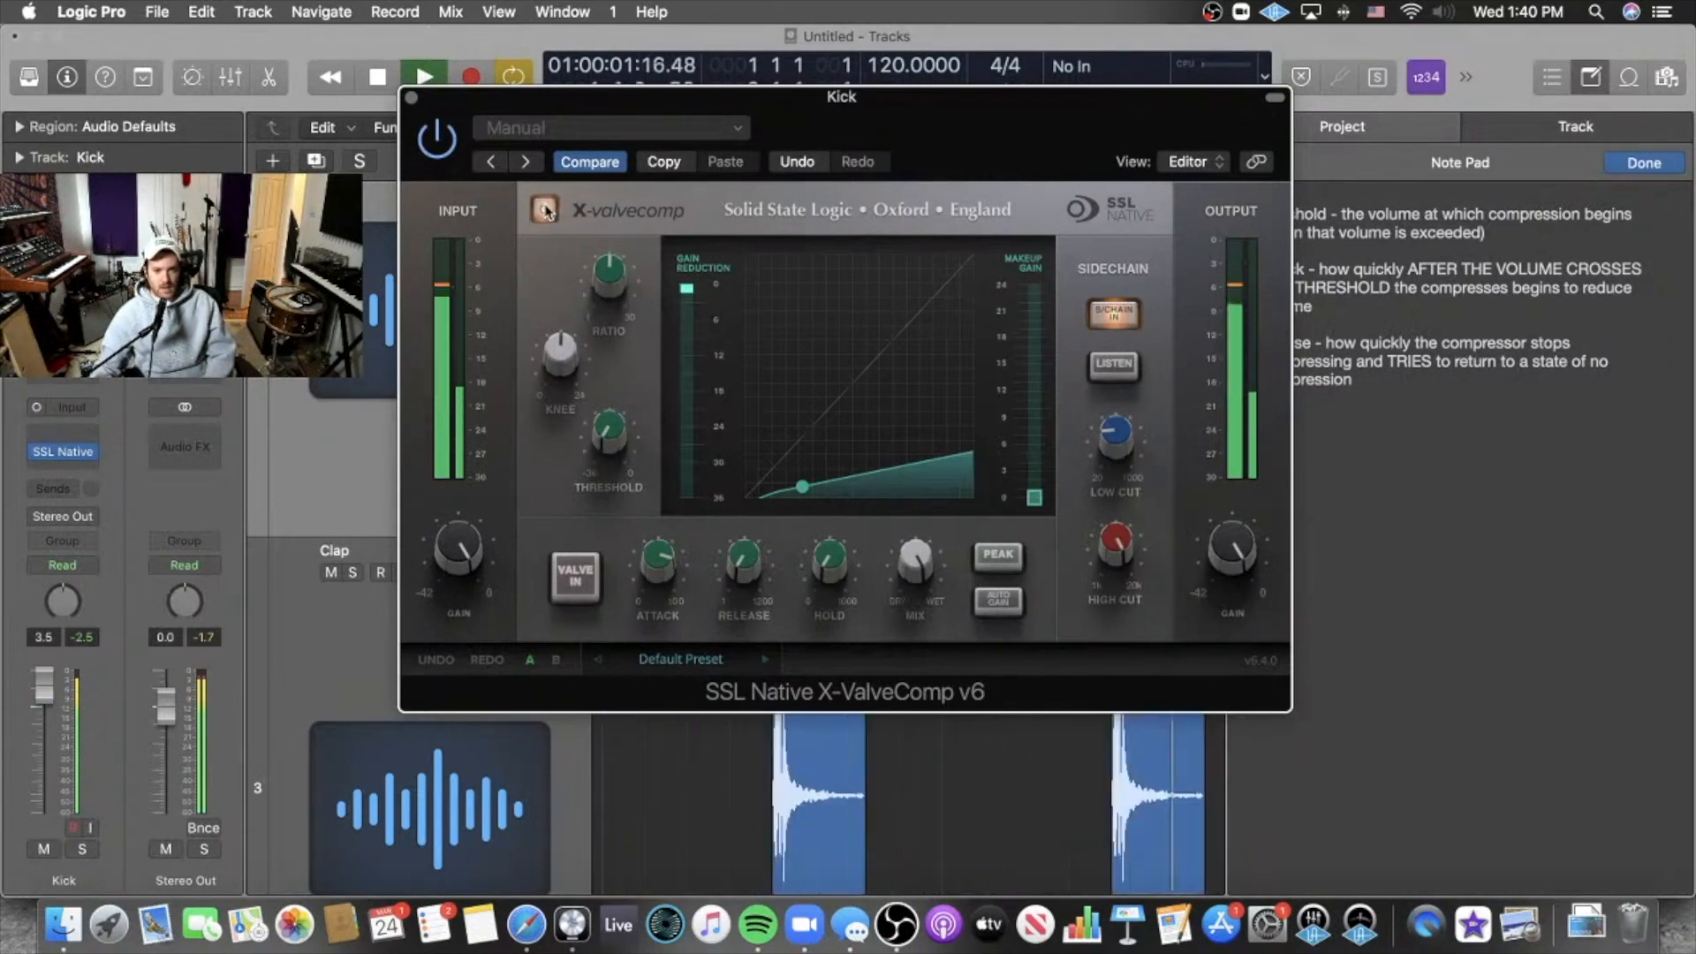
key("space")
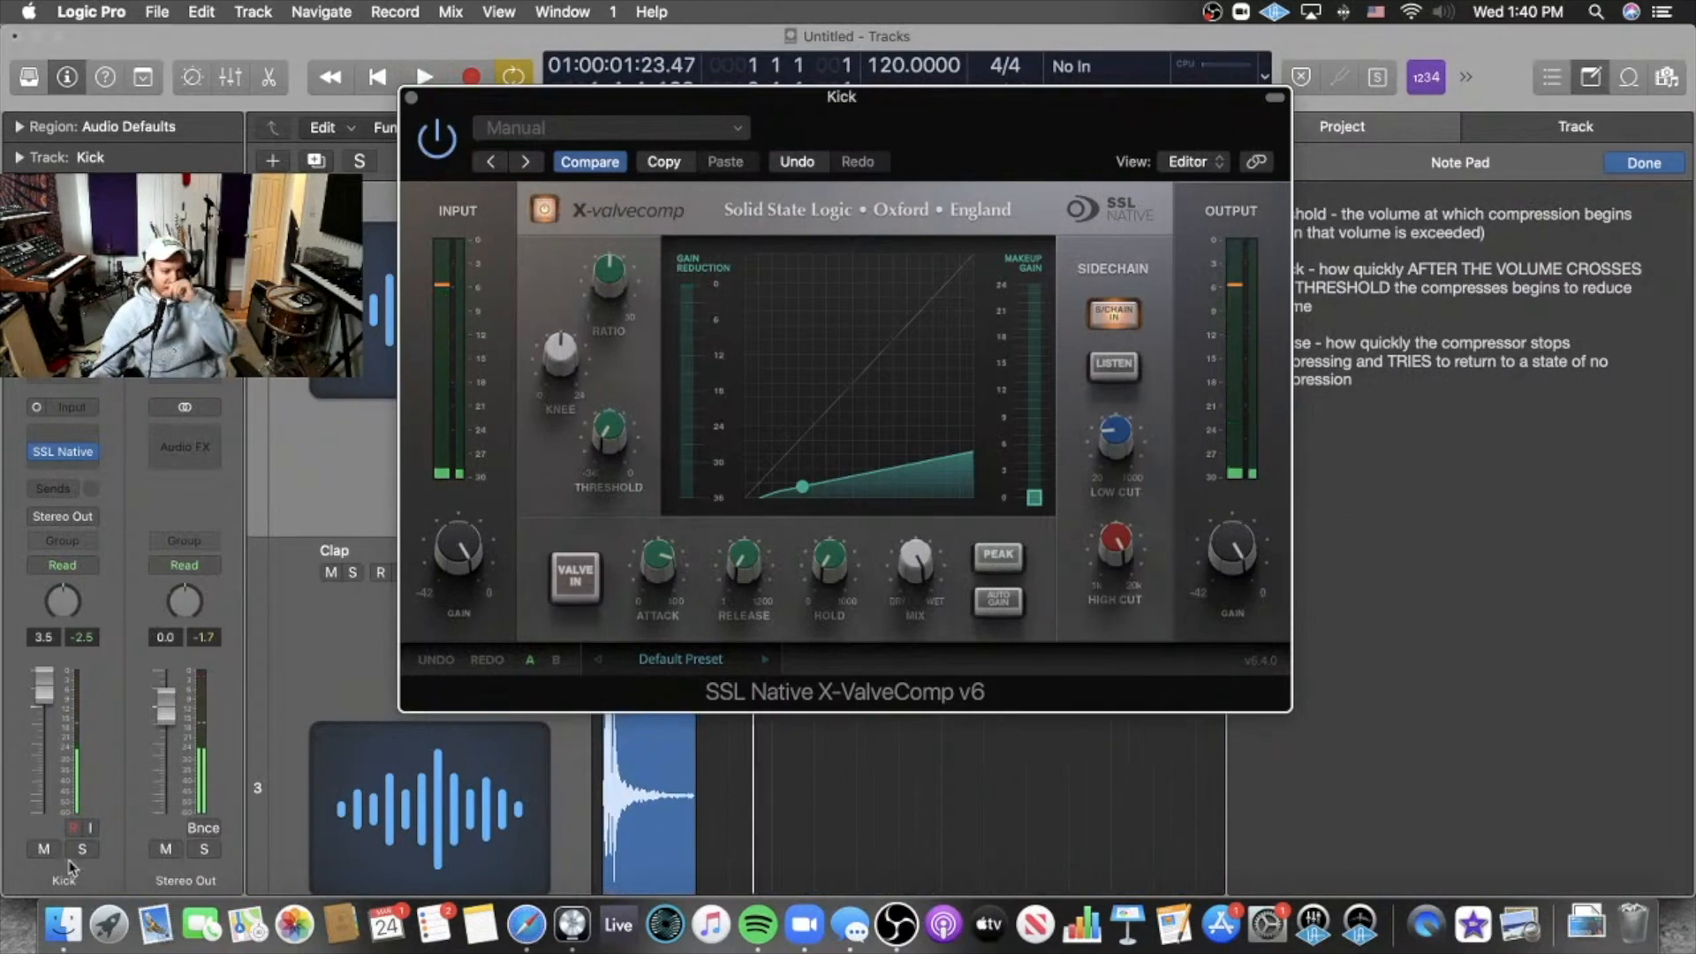
left_click(82, 851)
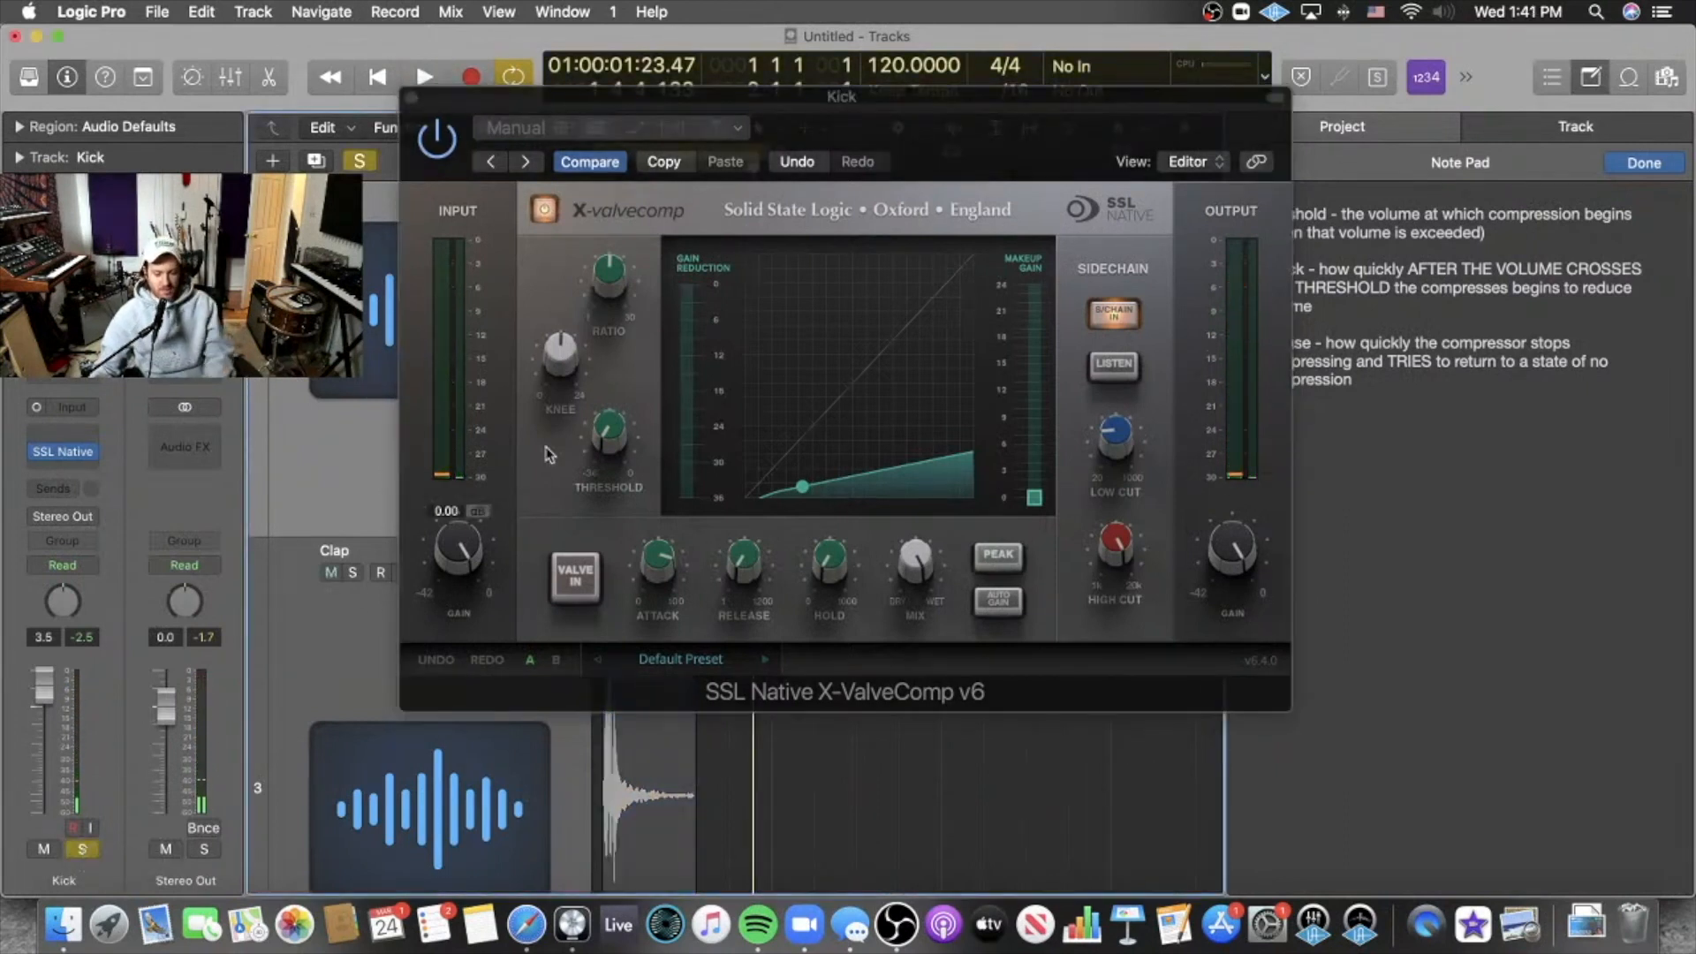
left_click(548, 214)
key("space")
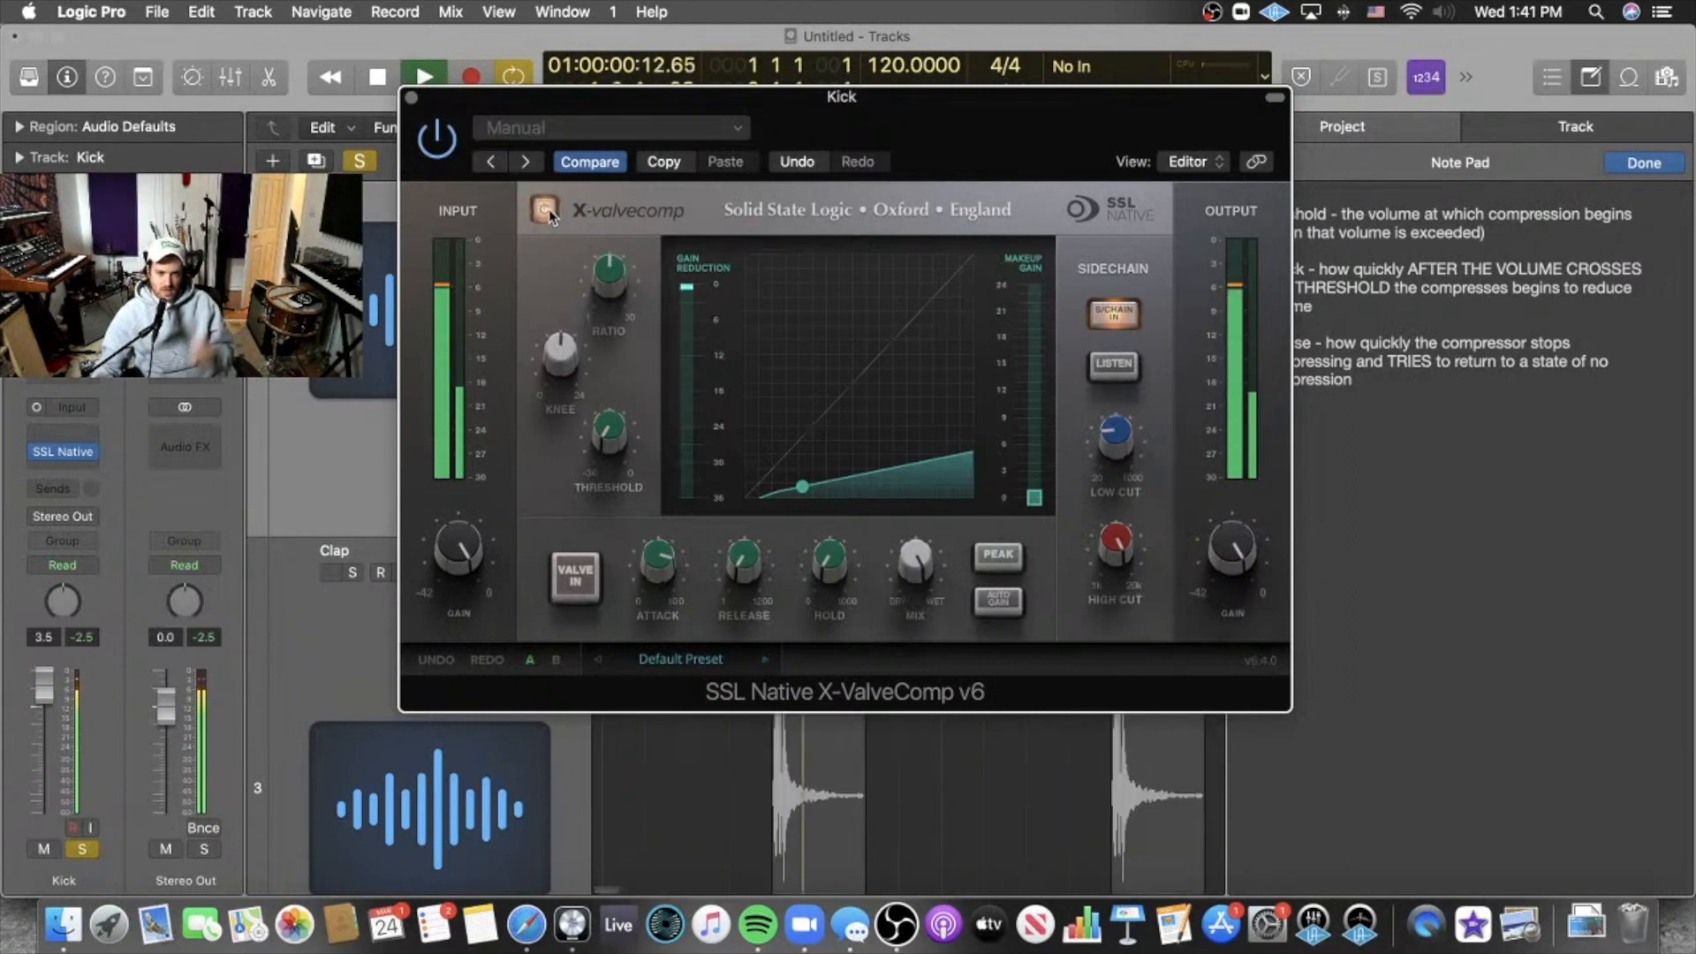
Raise the compressor's ratio to 22.07:1 and compare the soloed kick with the compressor bypassed and active.
mouse_move(624, 270)
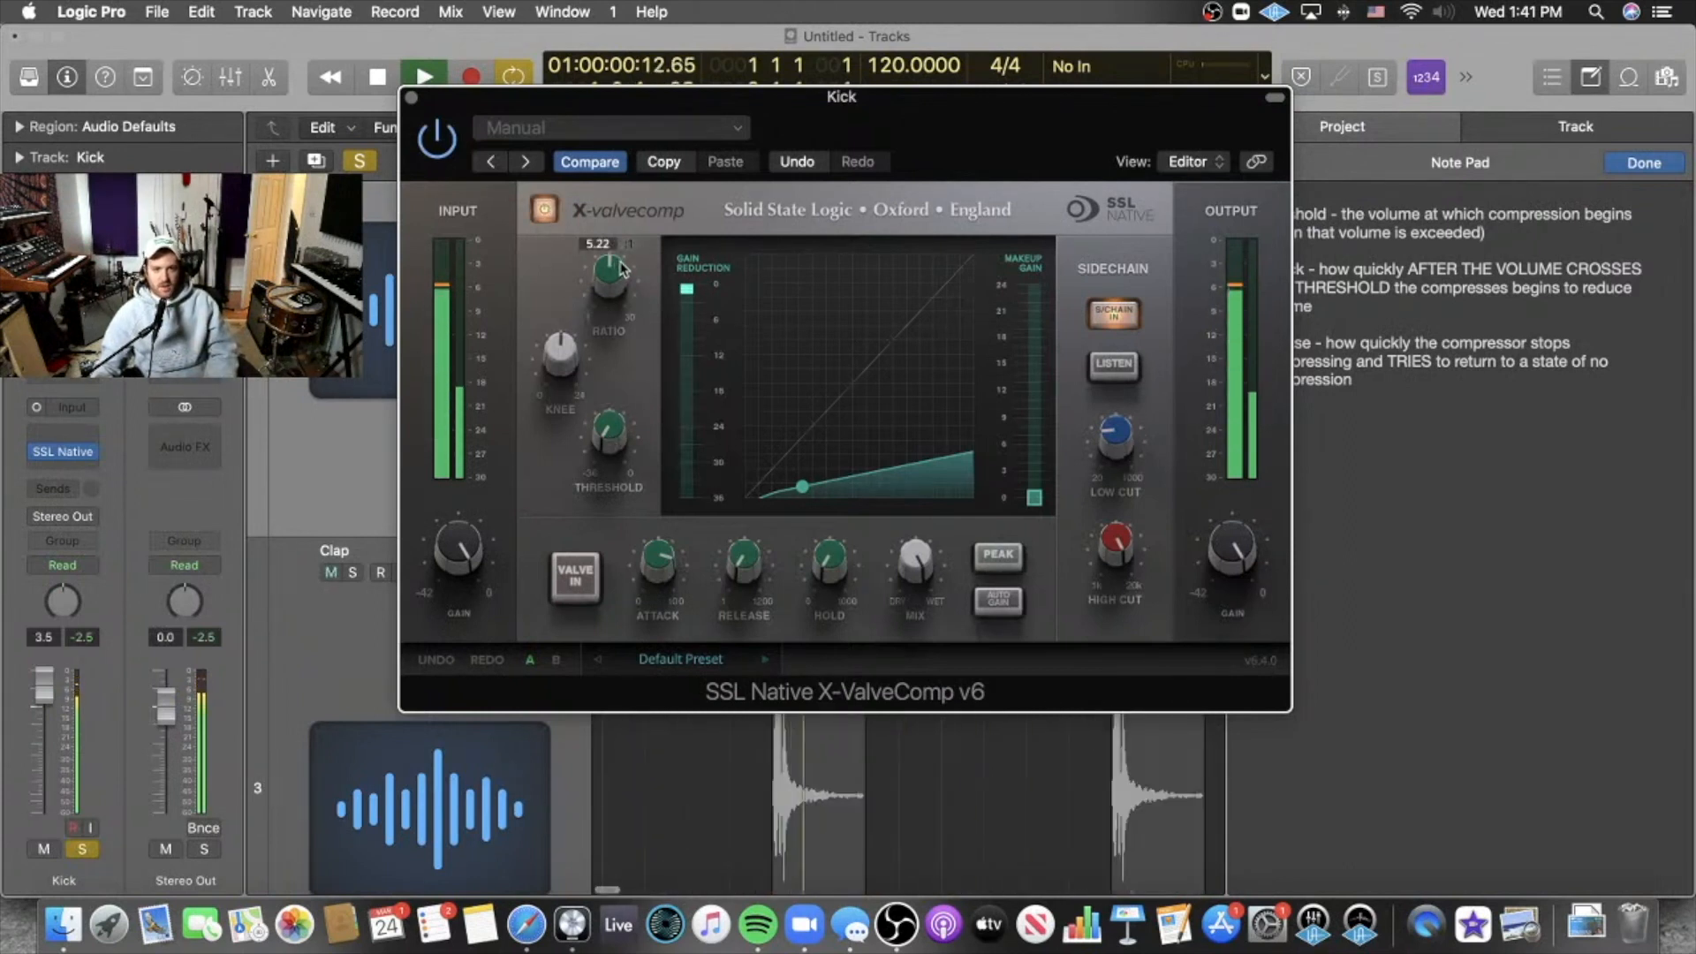
left_click_drag(615, 279, 633, 189)
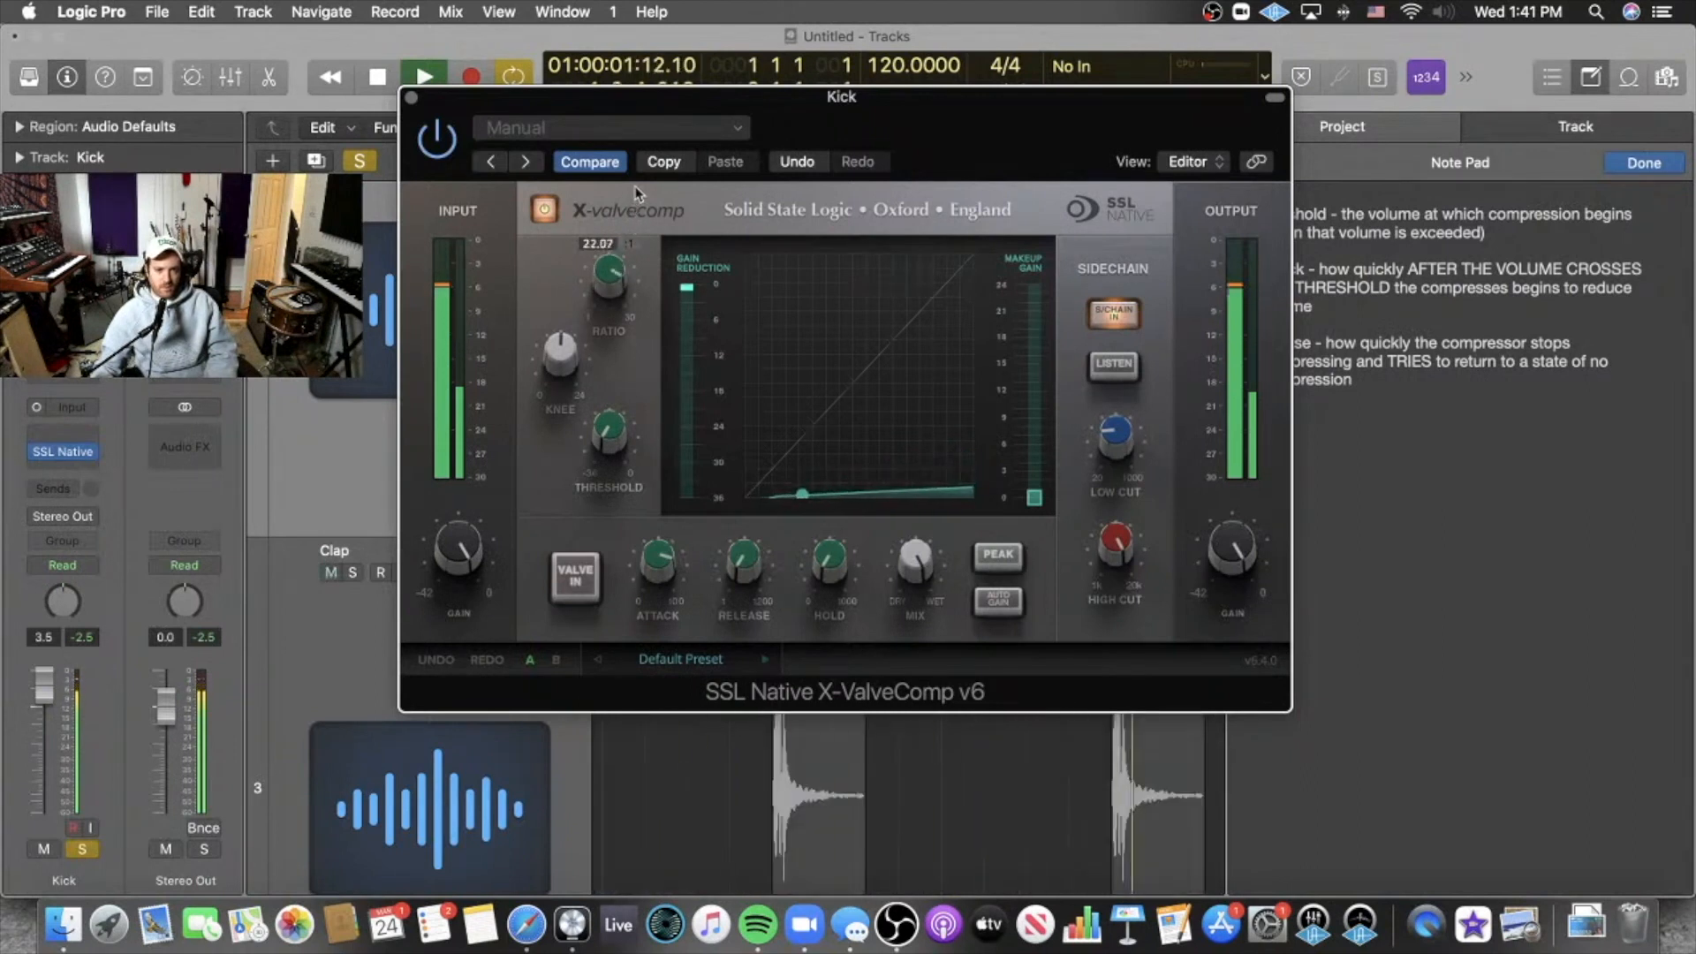
left_click(546, 216)
left_click(545, 212)
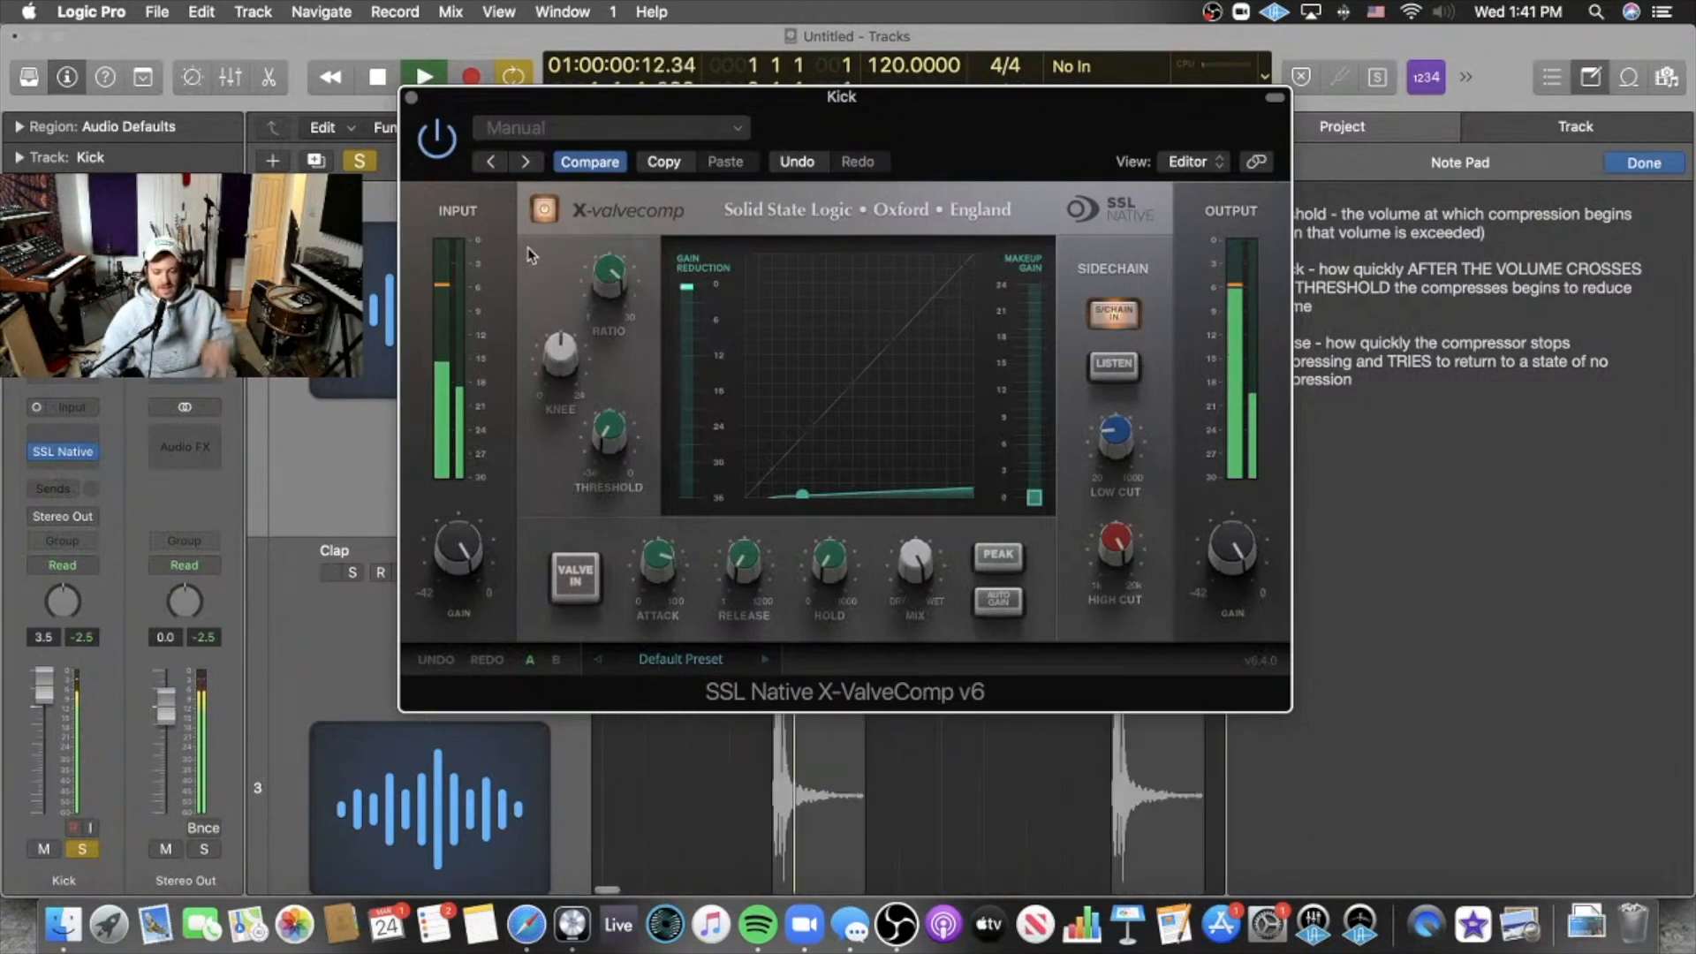
Add a small amount of makeup gain and compare the compressed kick against the bypassed signal during playback.
mouse_move(1120, 449)
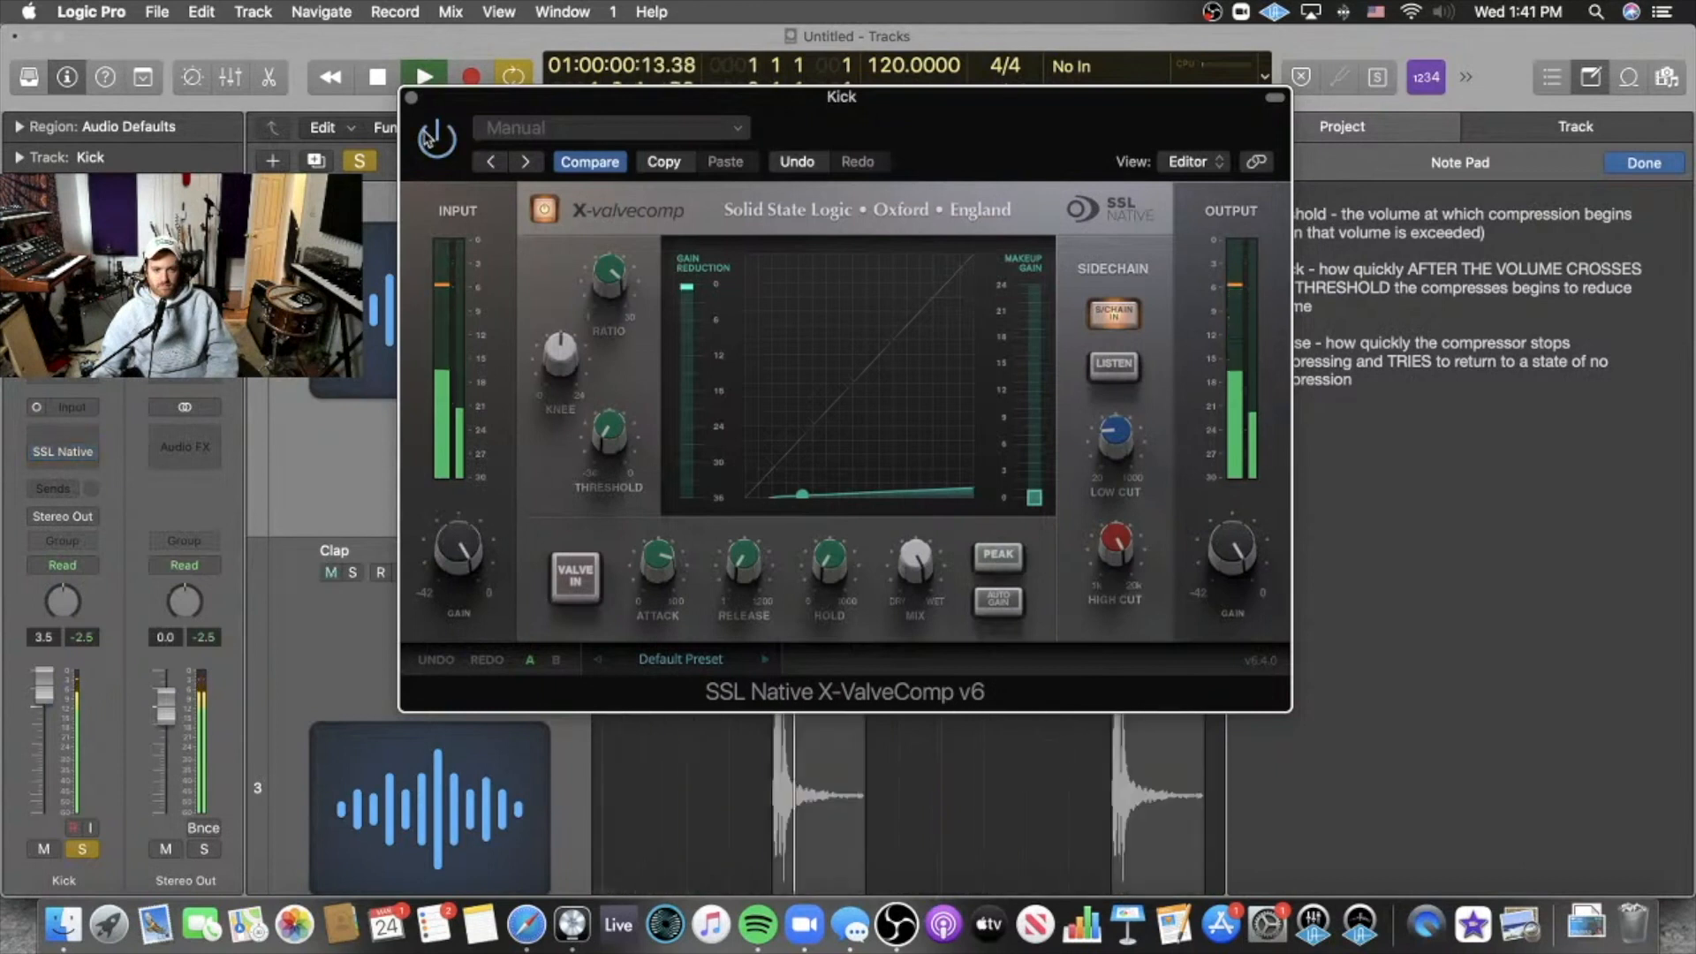
mouse_move(1245, 559)
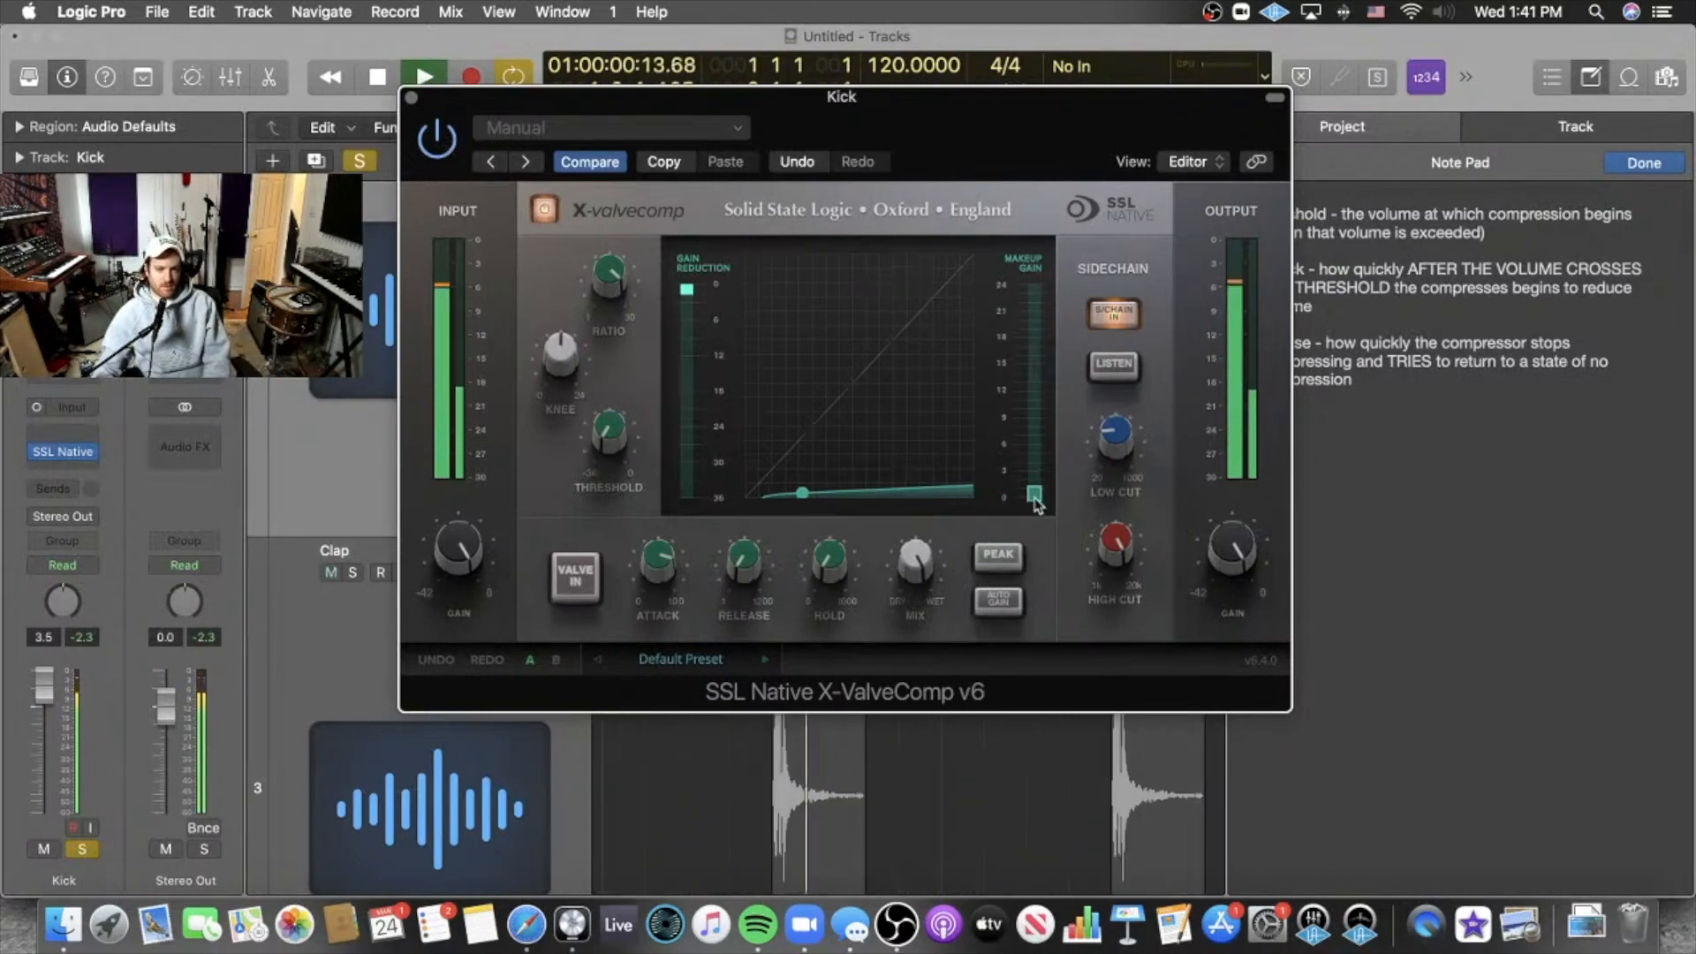
left_click(542, 212)
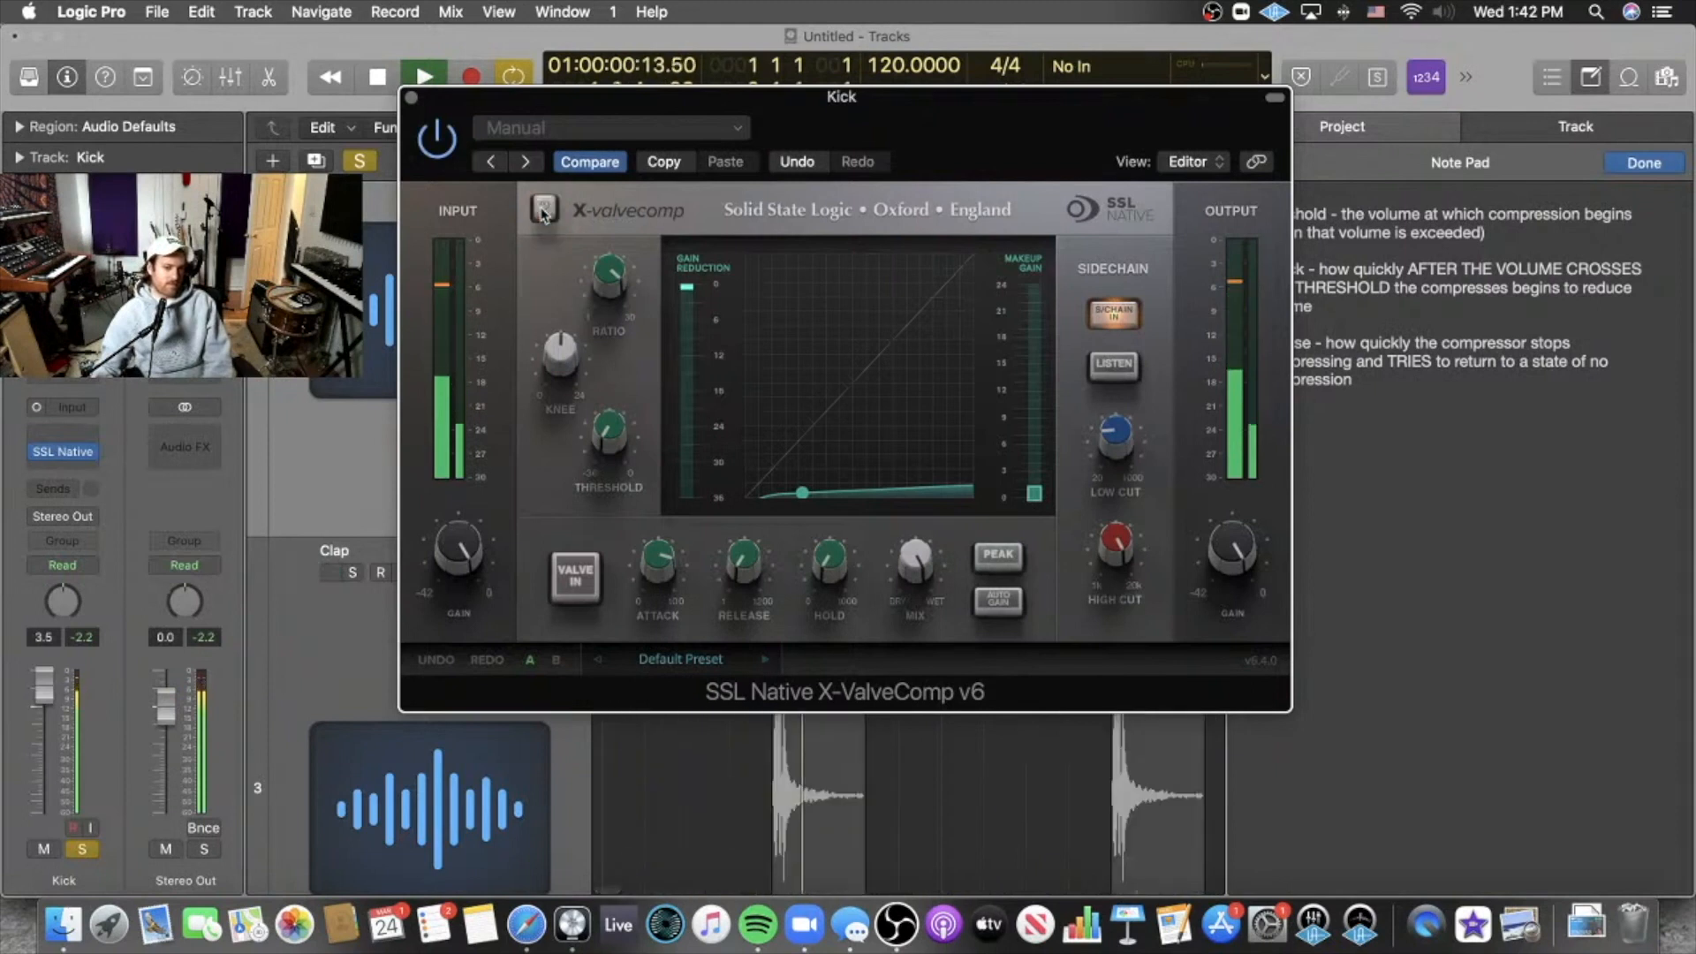
left_click(543, 212)
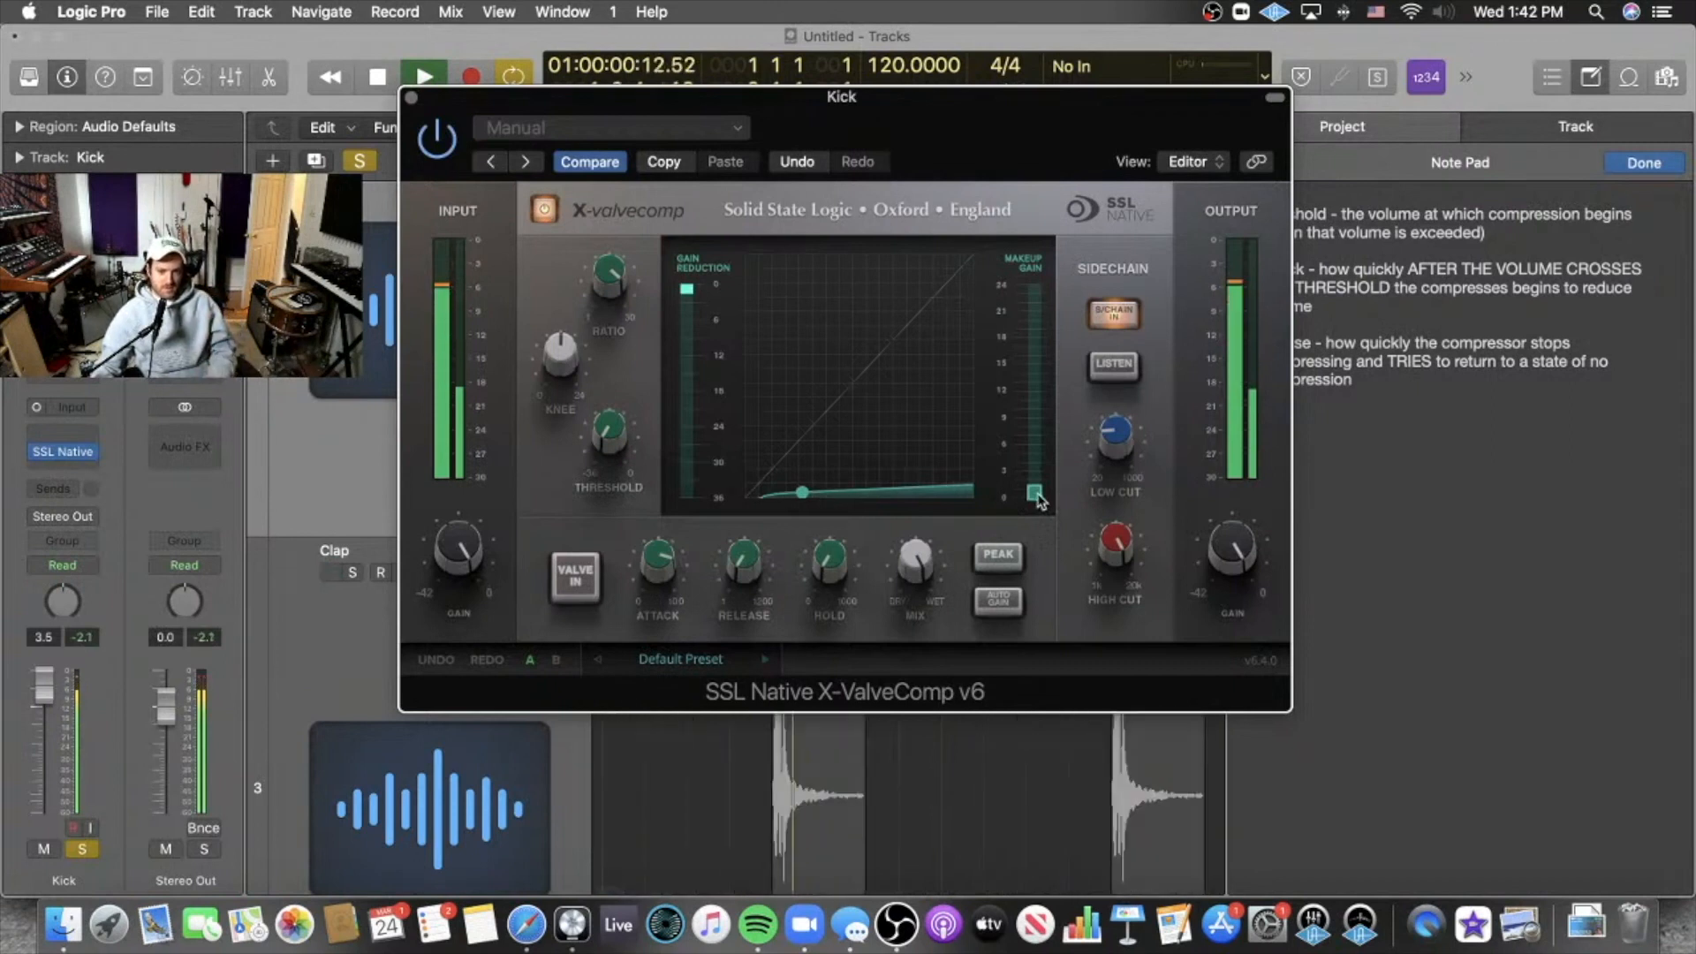
left_click(545, 212)
left_click(545, 211)
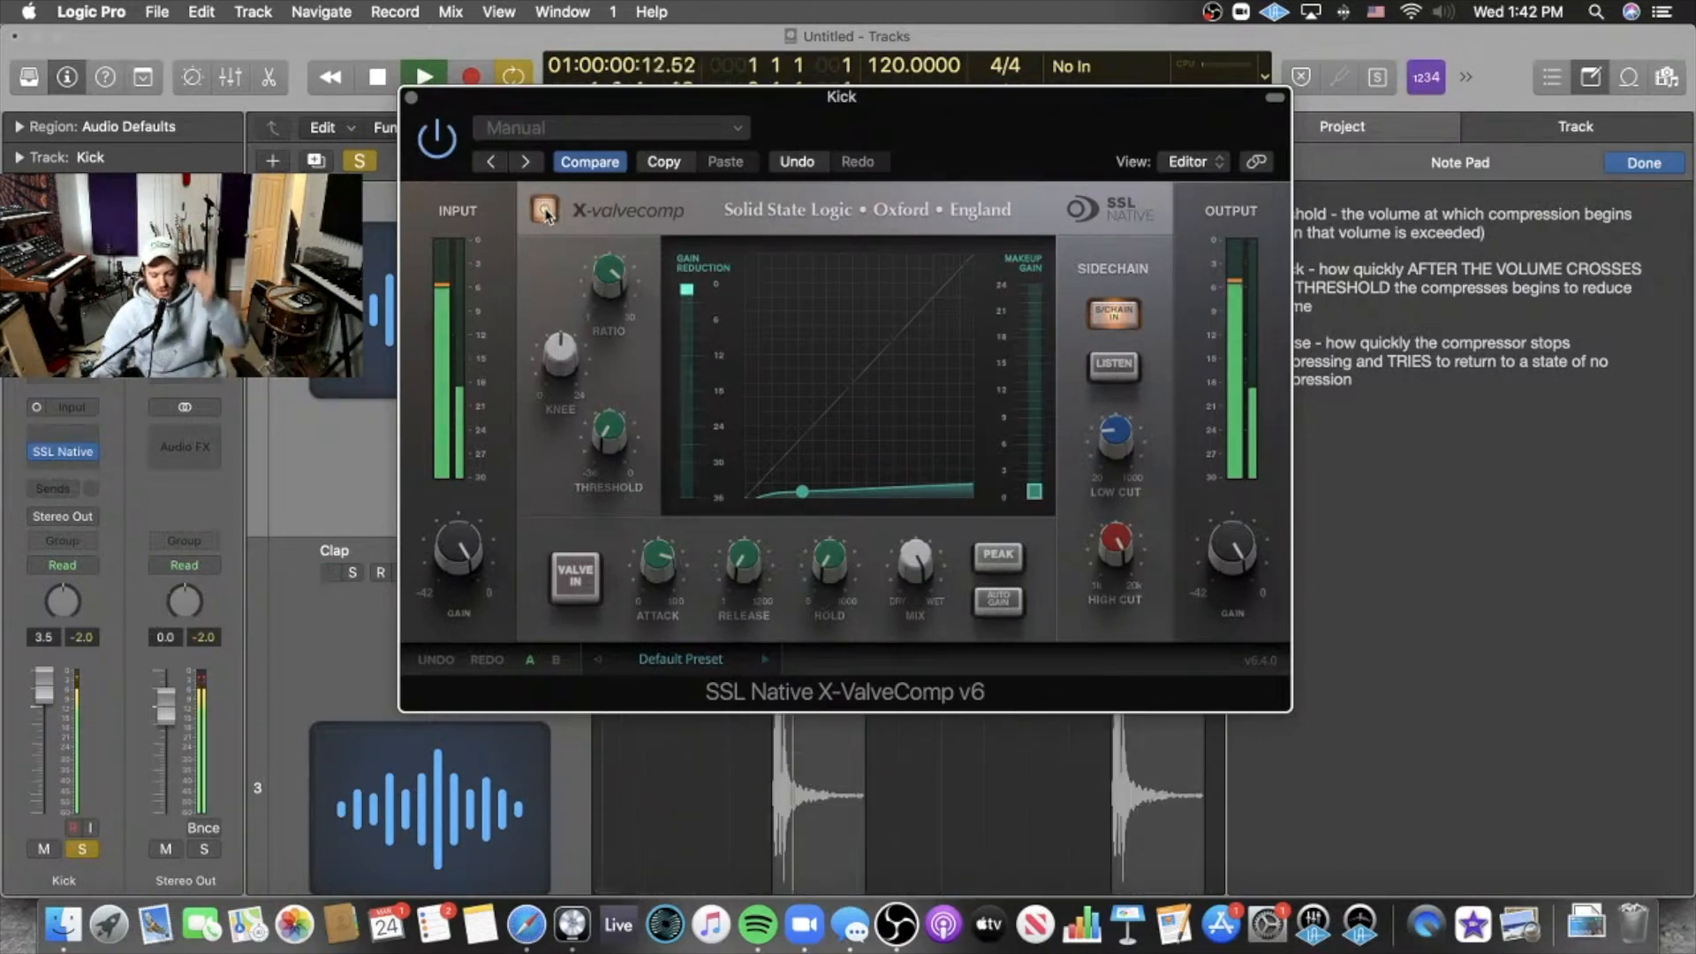
key("space")
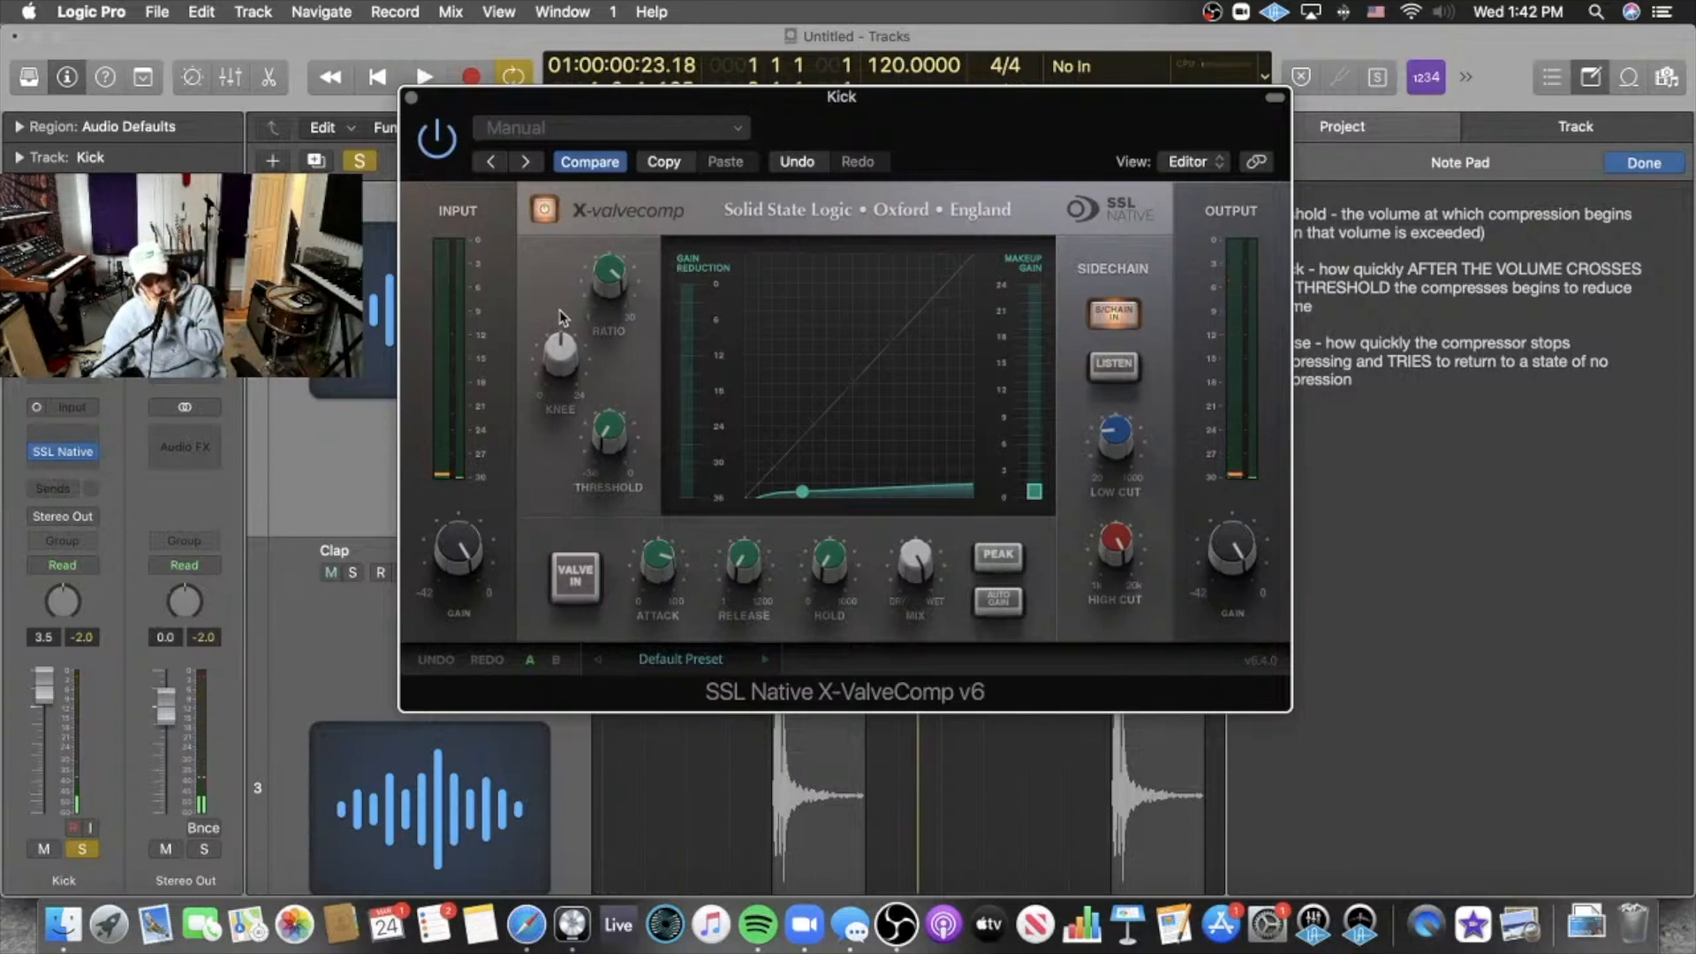
Clear the Kick's solo and compare the bypassed and active compressor with the full loop playing.
key("space")
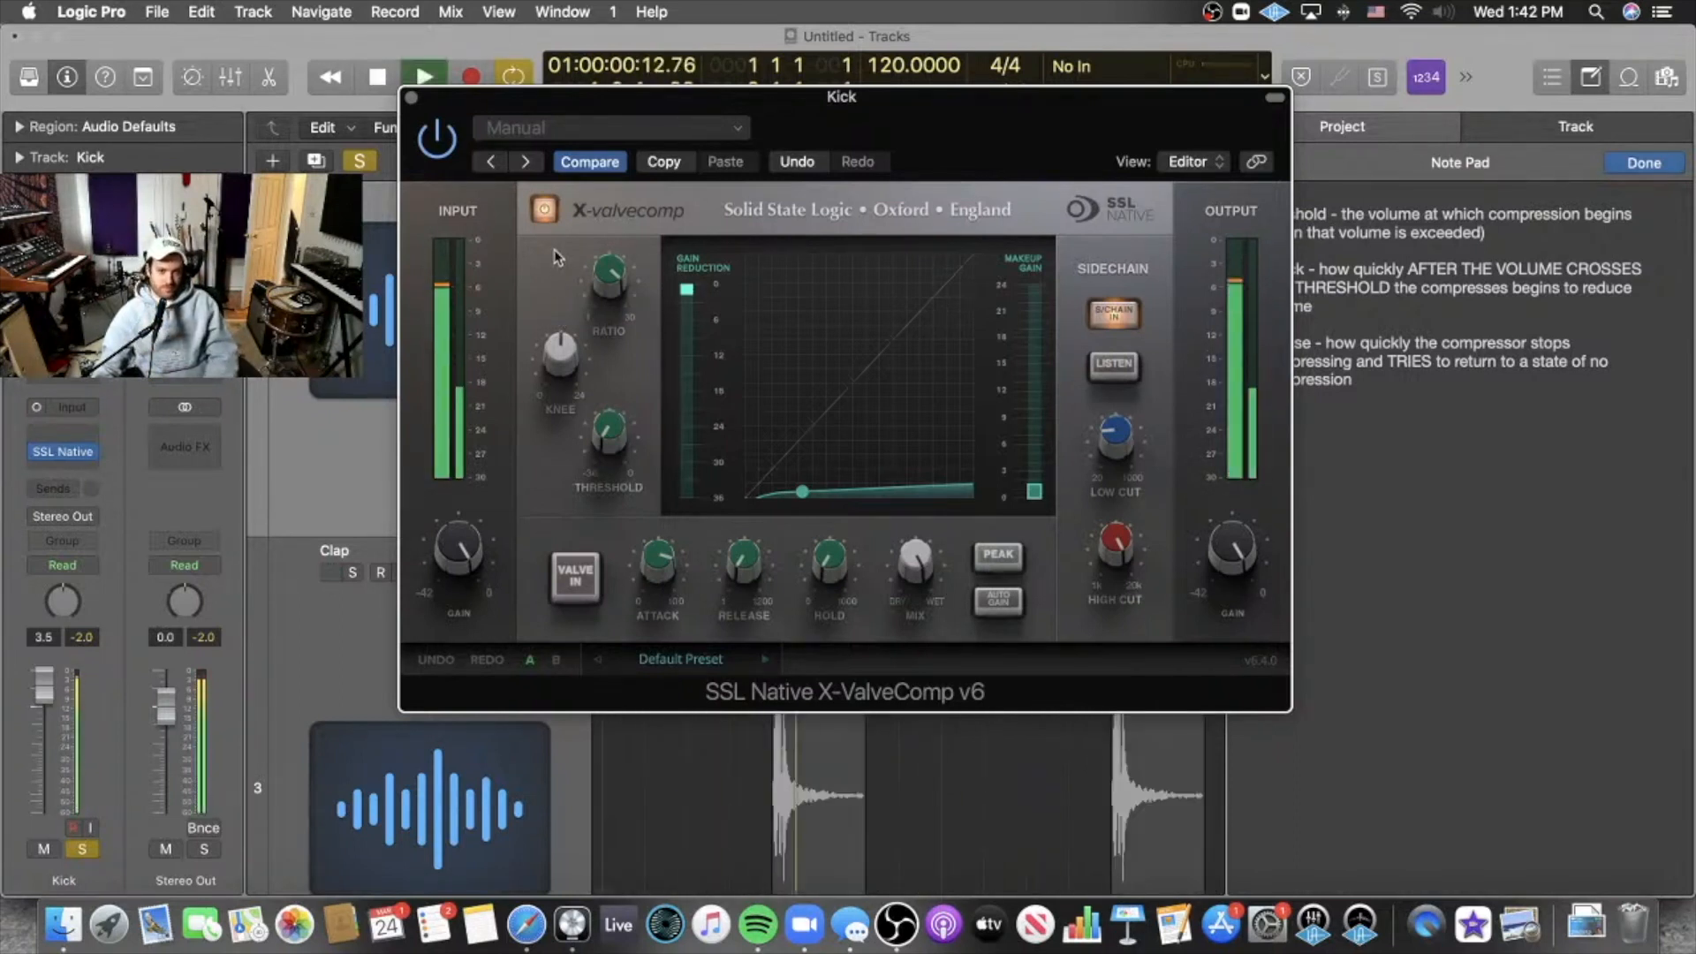
key("space")
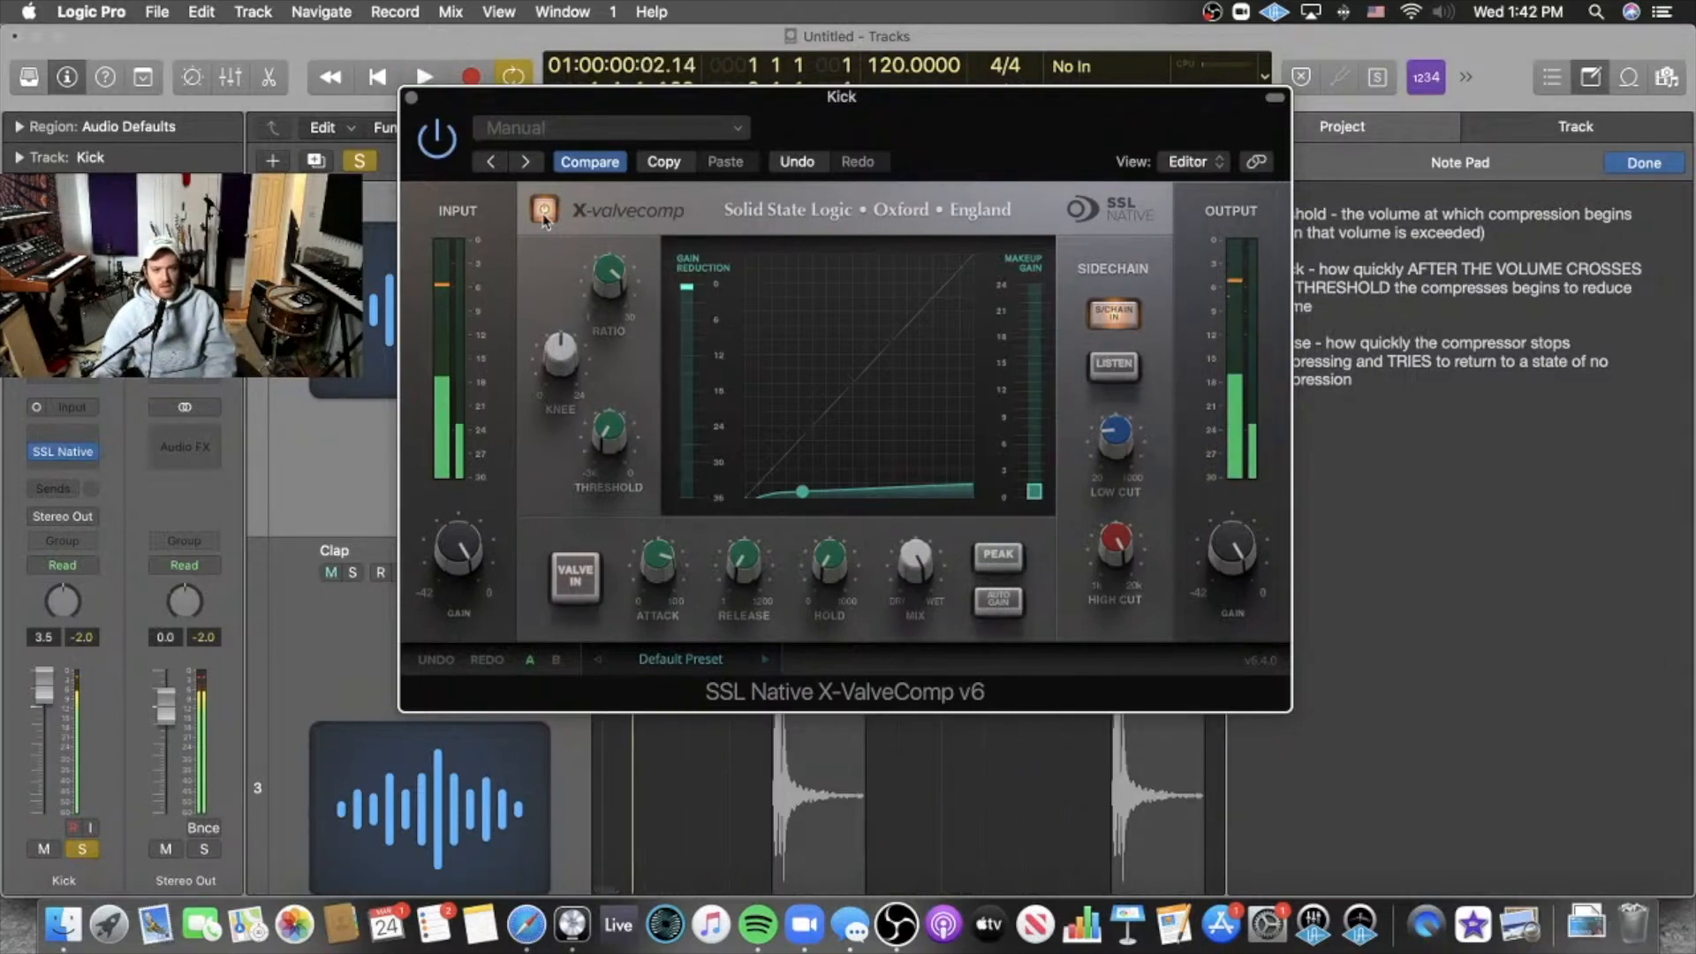
left_click(361, 161)
key("space")
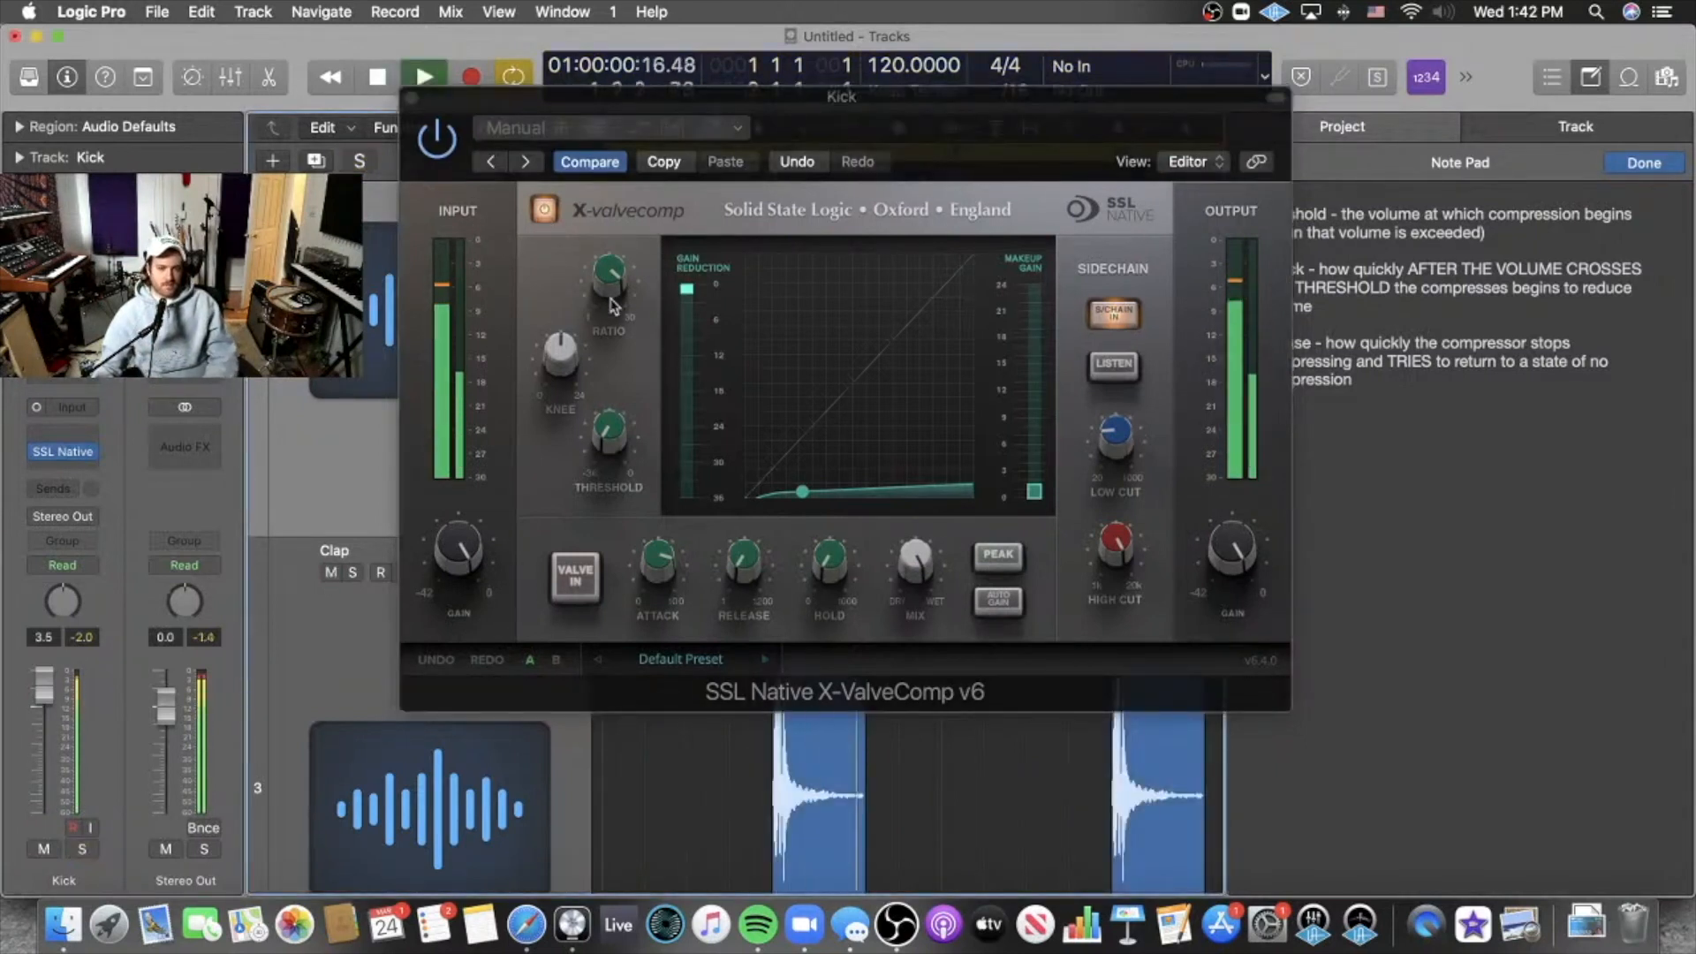
left_click(544, 210)
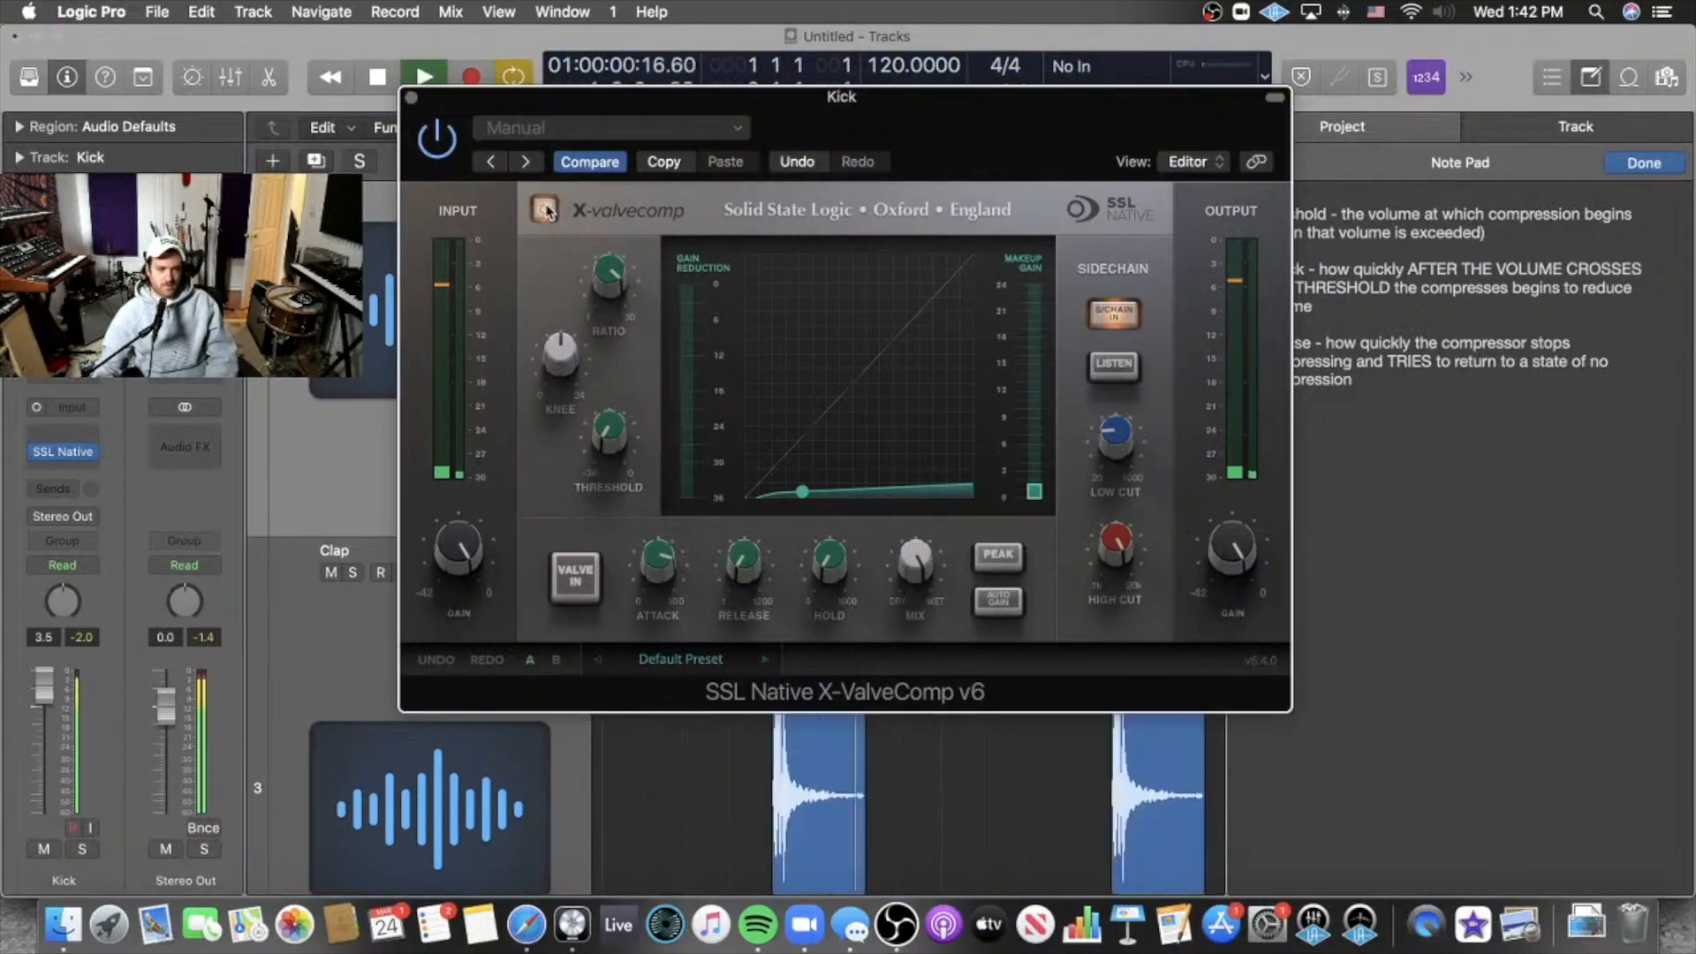
left_click(545, 209)
key("space")
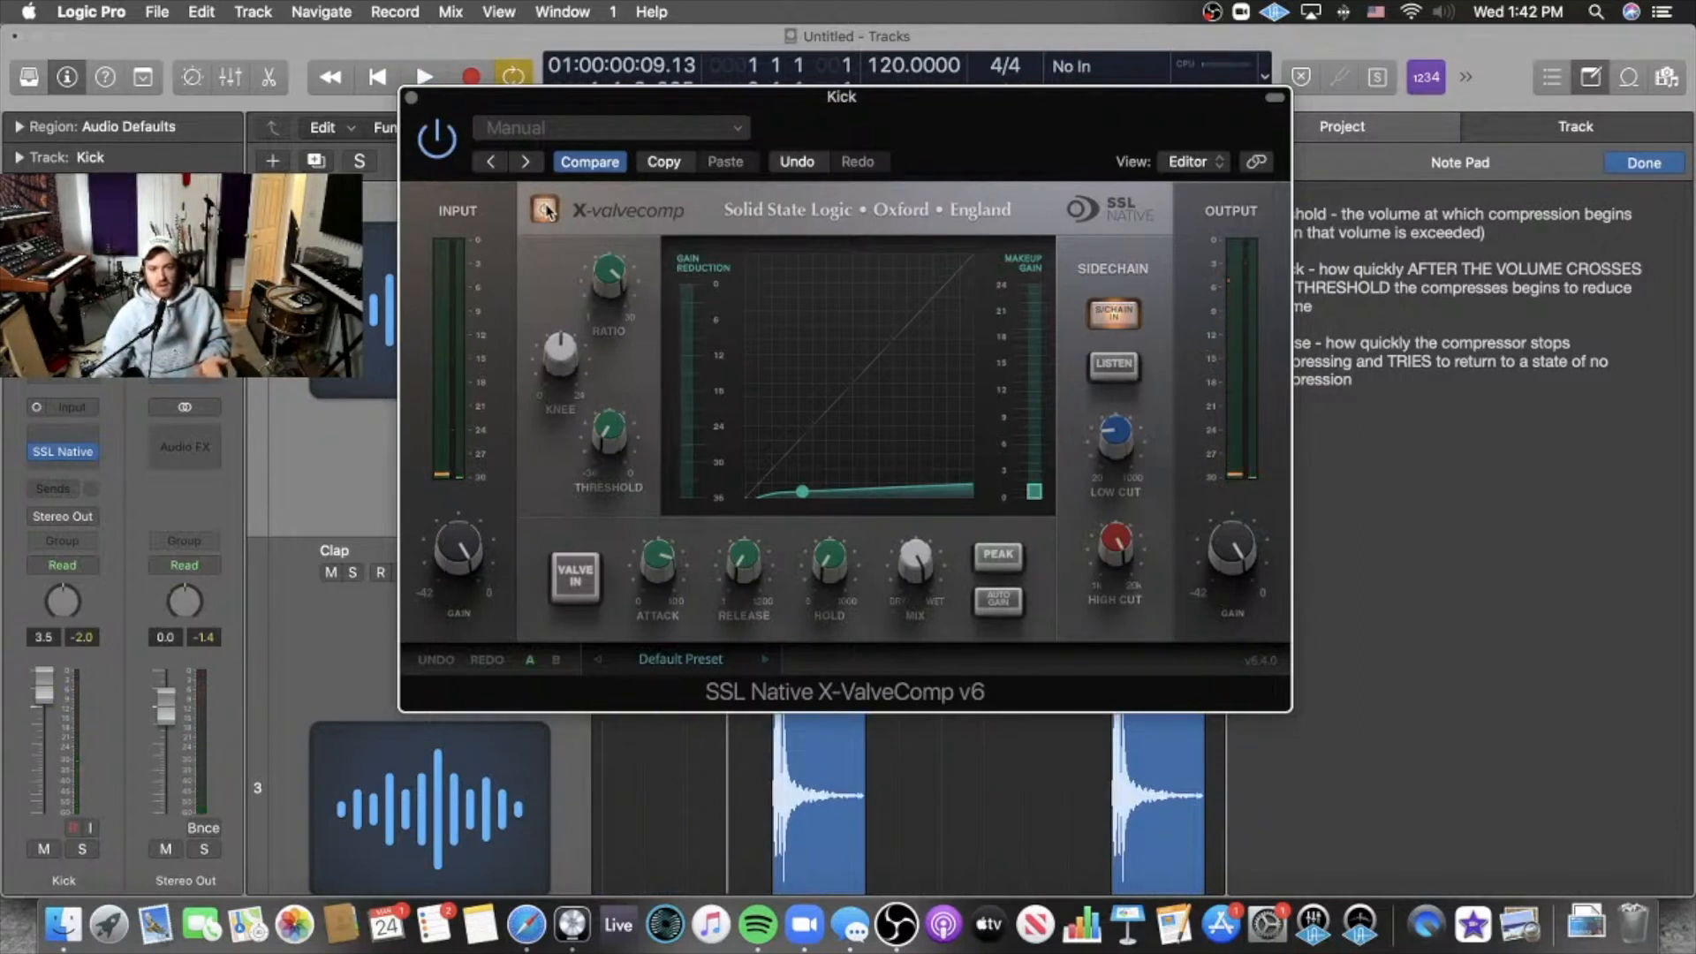
Raise the compressor's knee to 24.00 while the loop plays, and stop playback.
key("space")
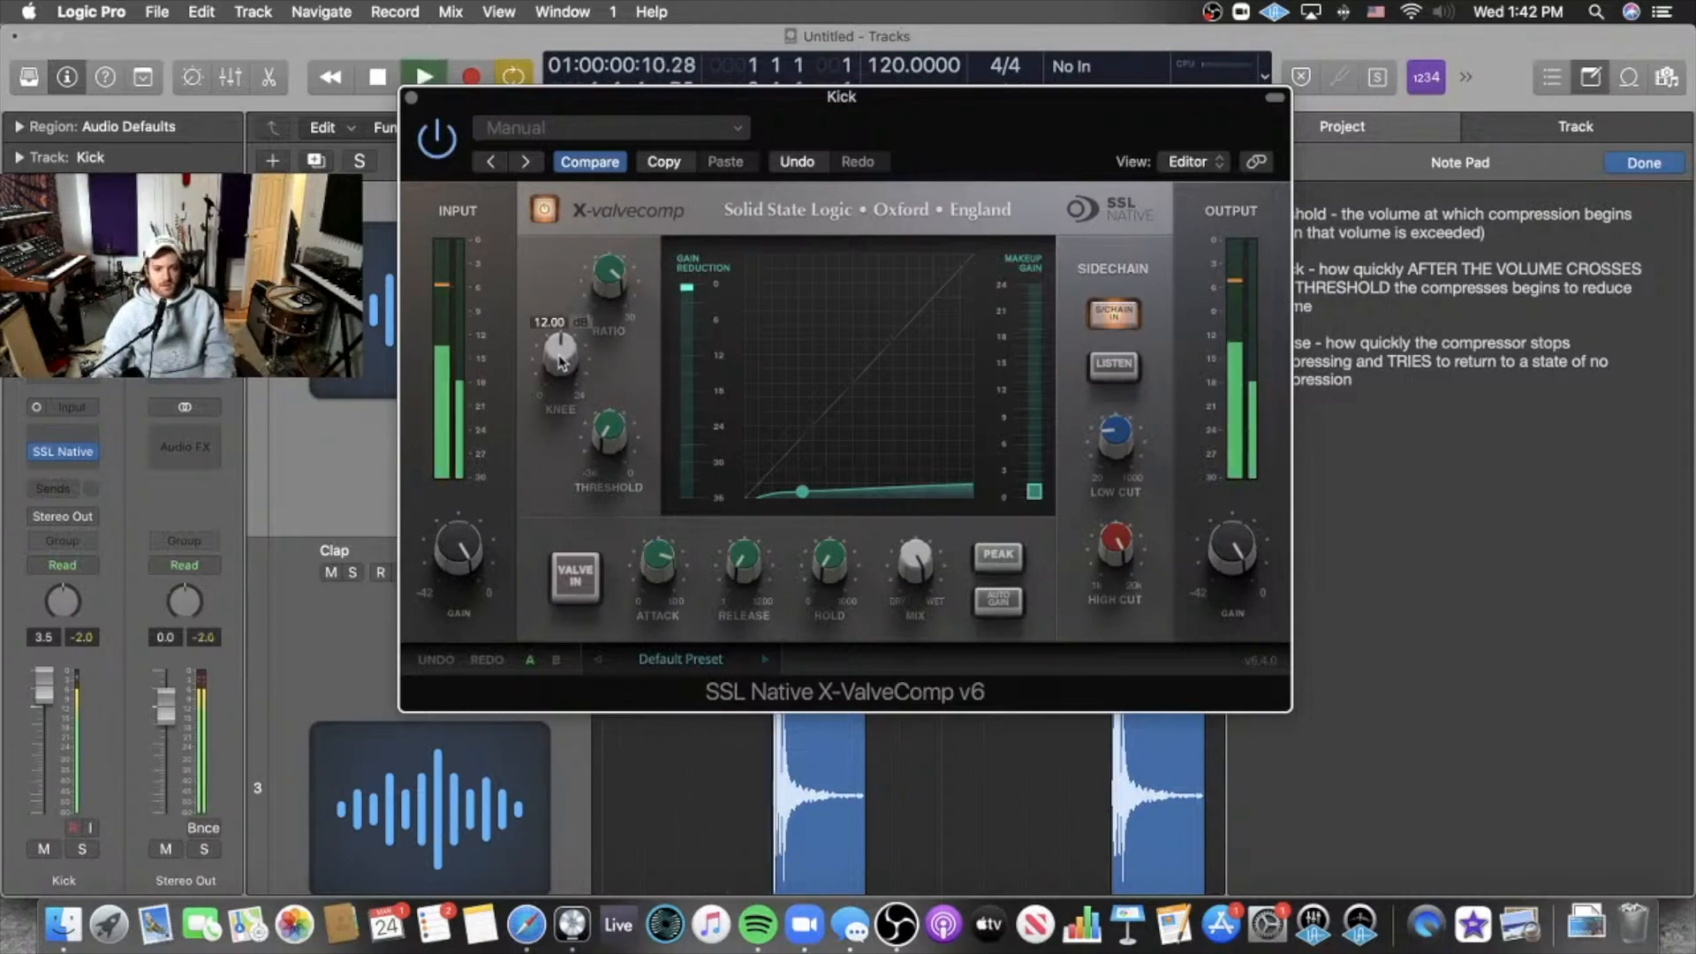
left_click_drag(563, 353, 730, 9)
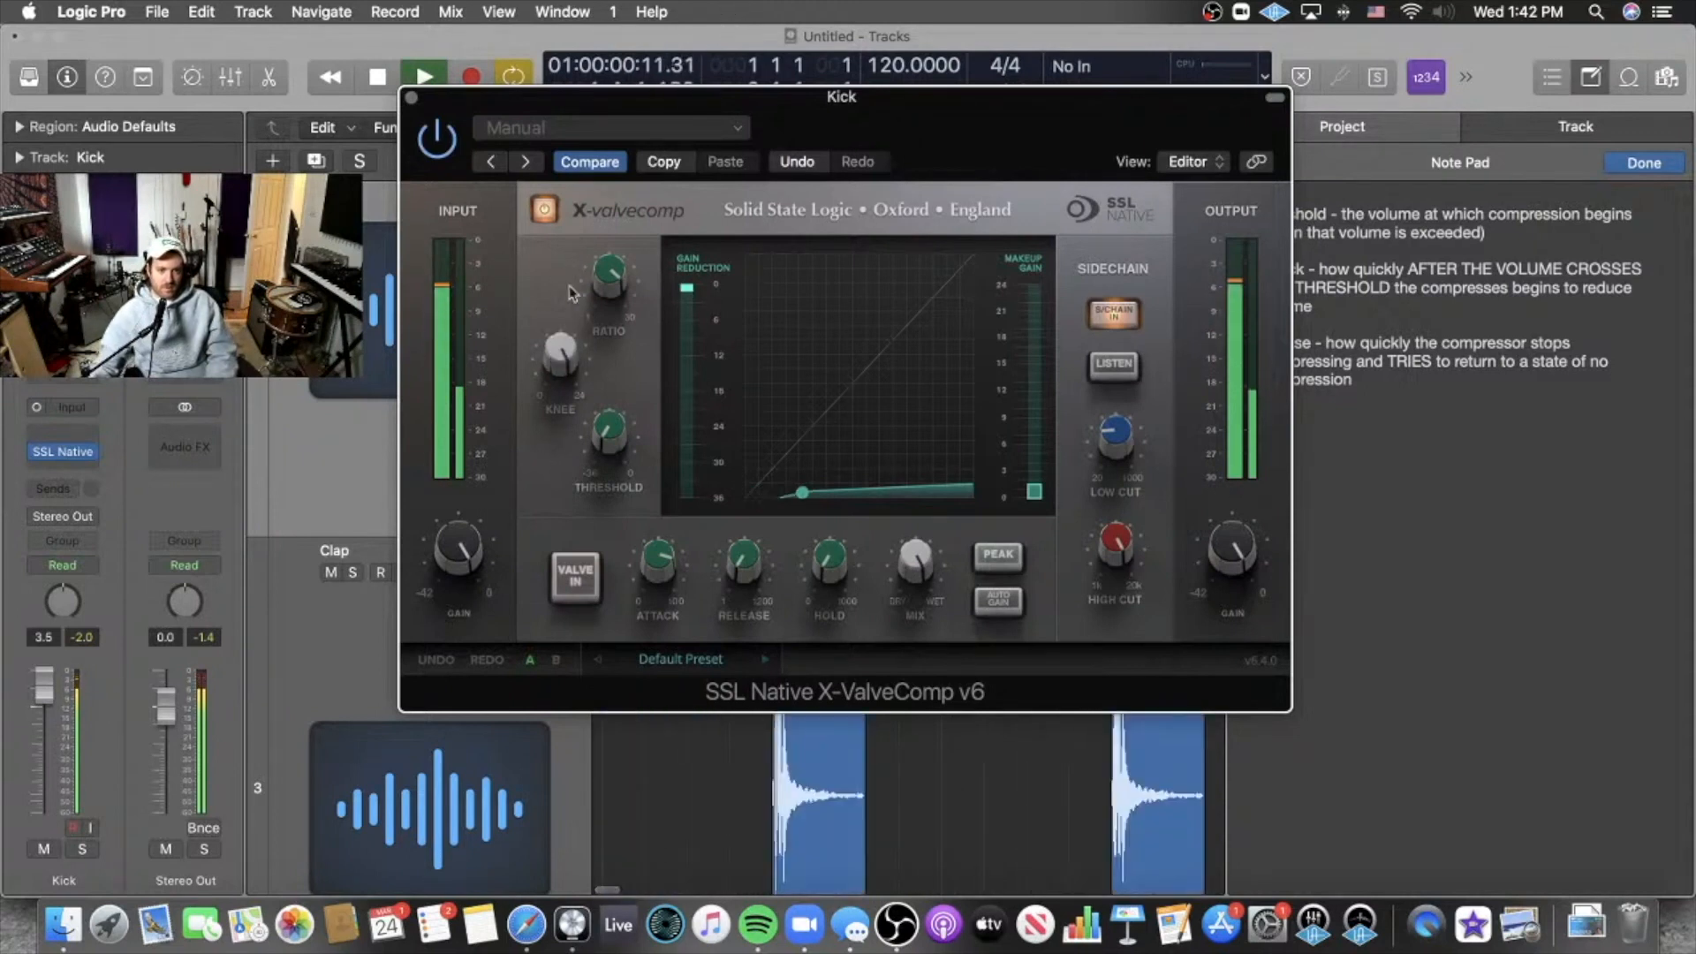
key("space")
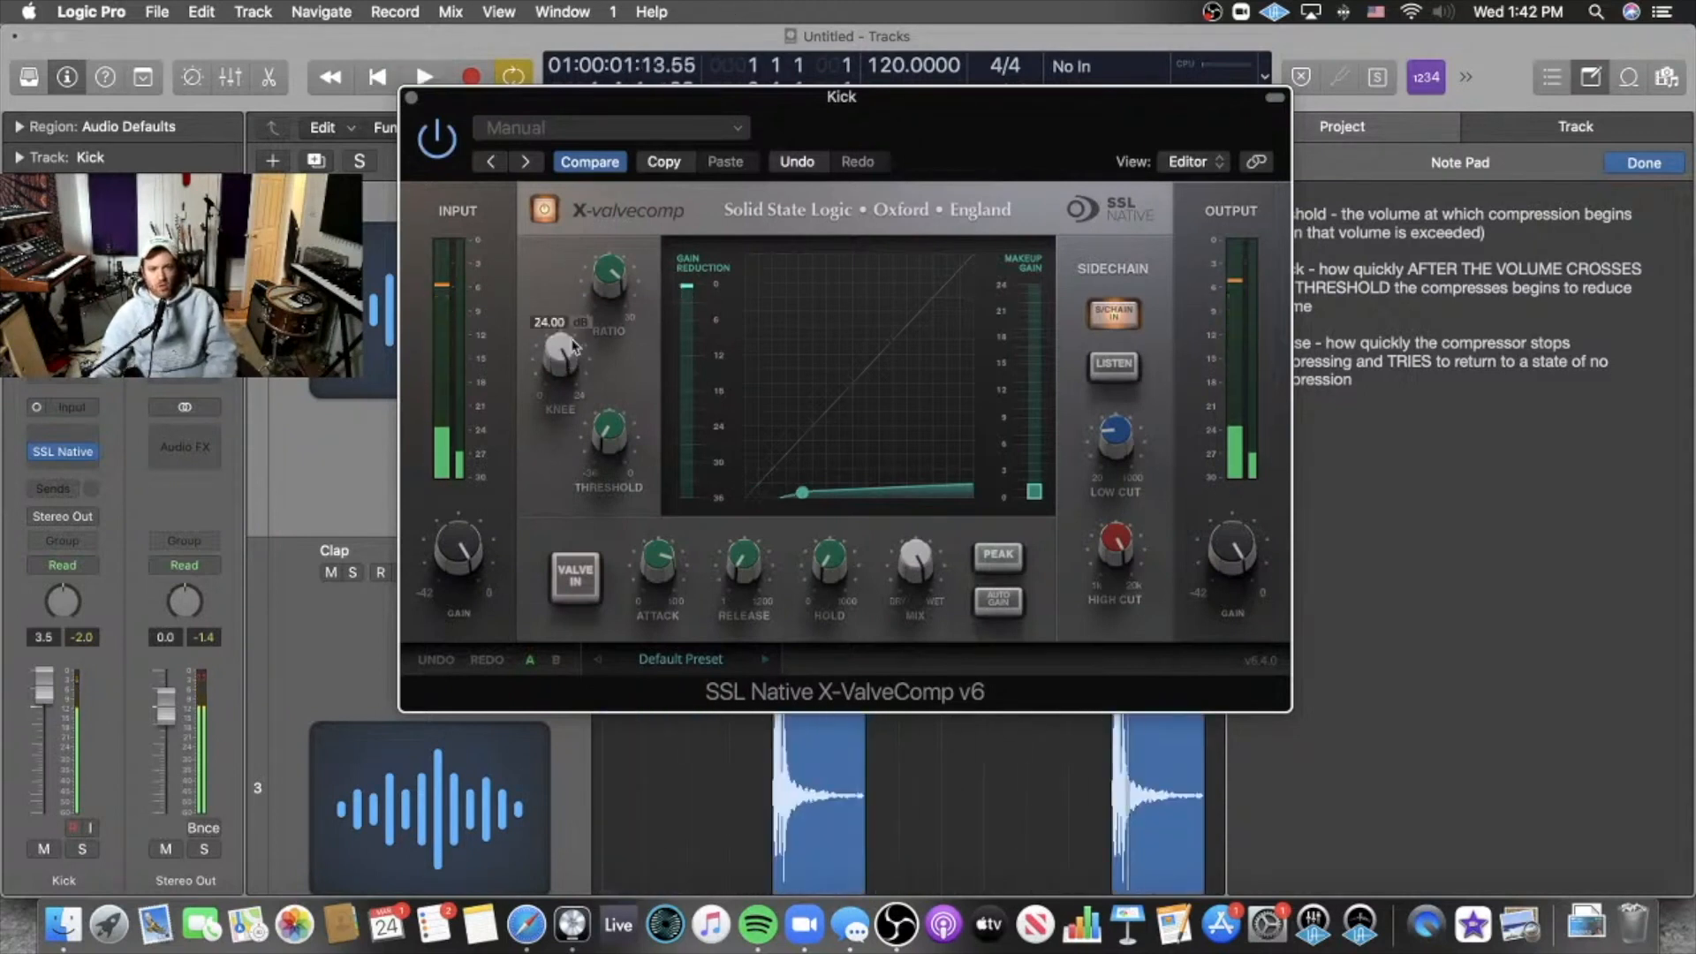
Solo the Kick track and lower the compressor's knee to 0.00 during playback.
scroll(370, 556, "up", 5)
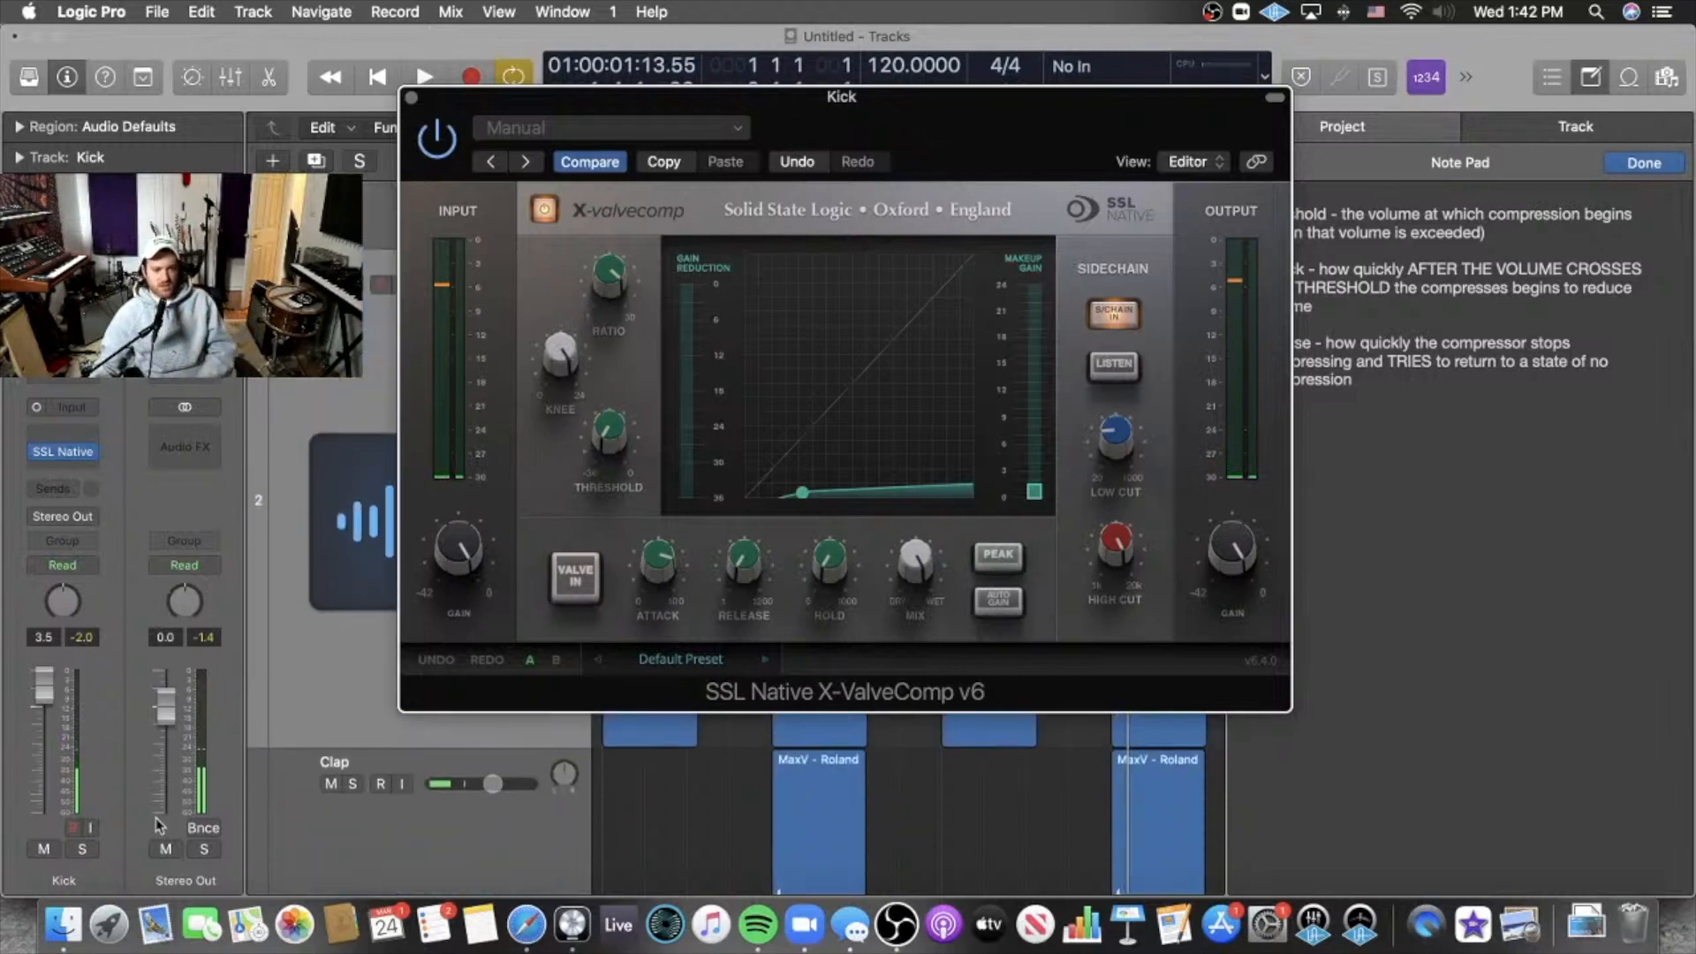
left_click(83, 850)
key("space")
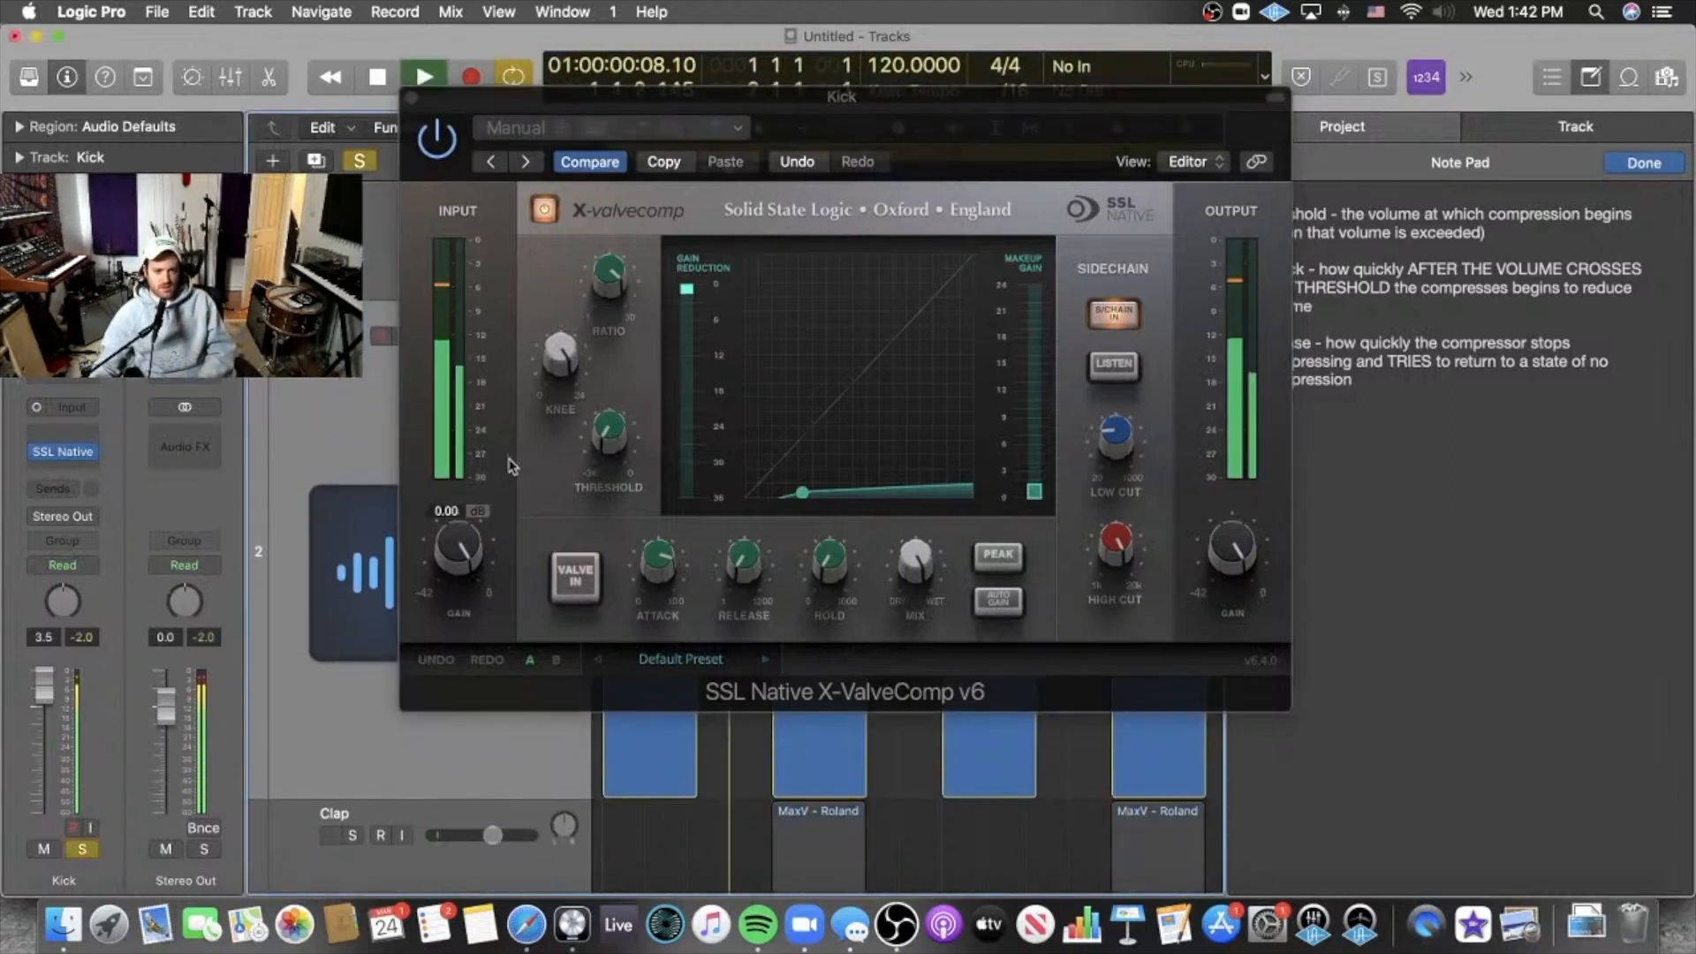
left_click(567, 356)
left_click_drag(568, 356, 436, 564)
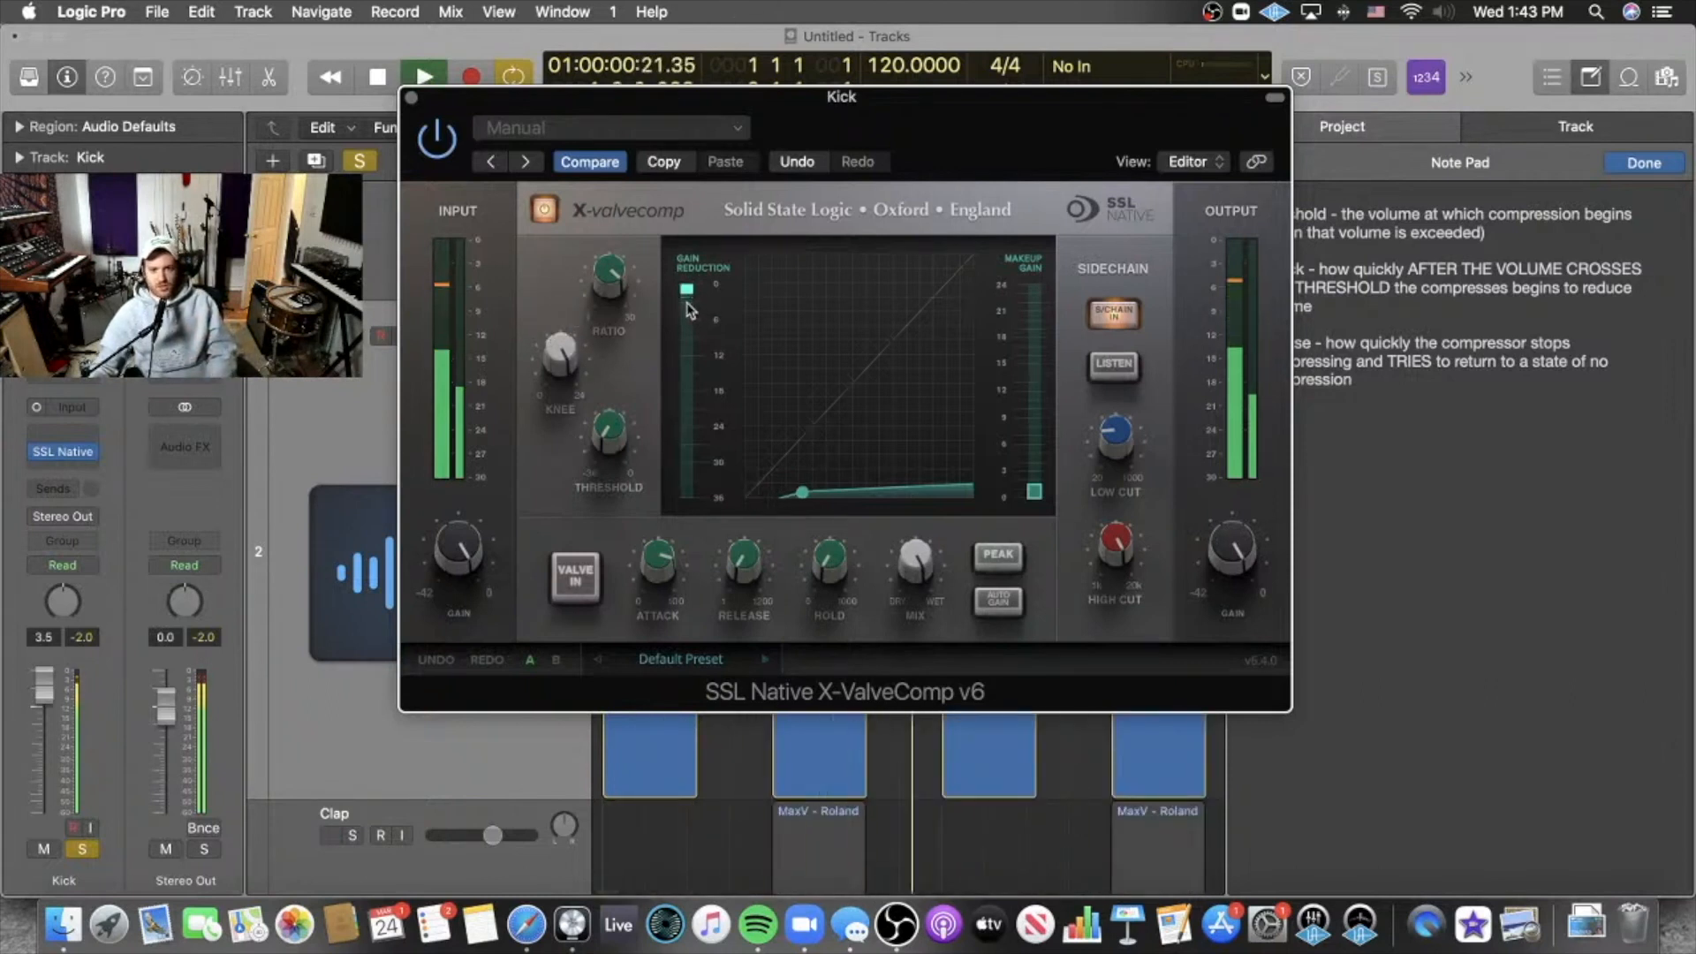
mouse_move(563, 372)
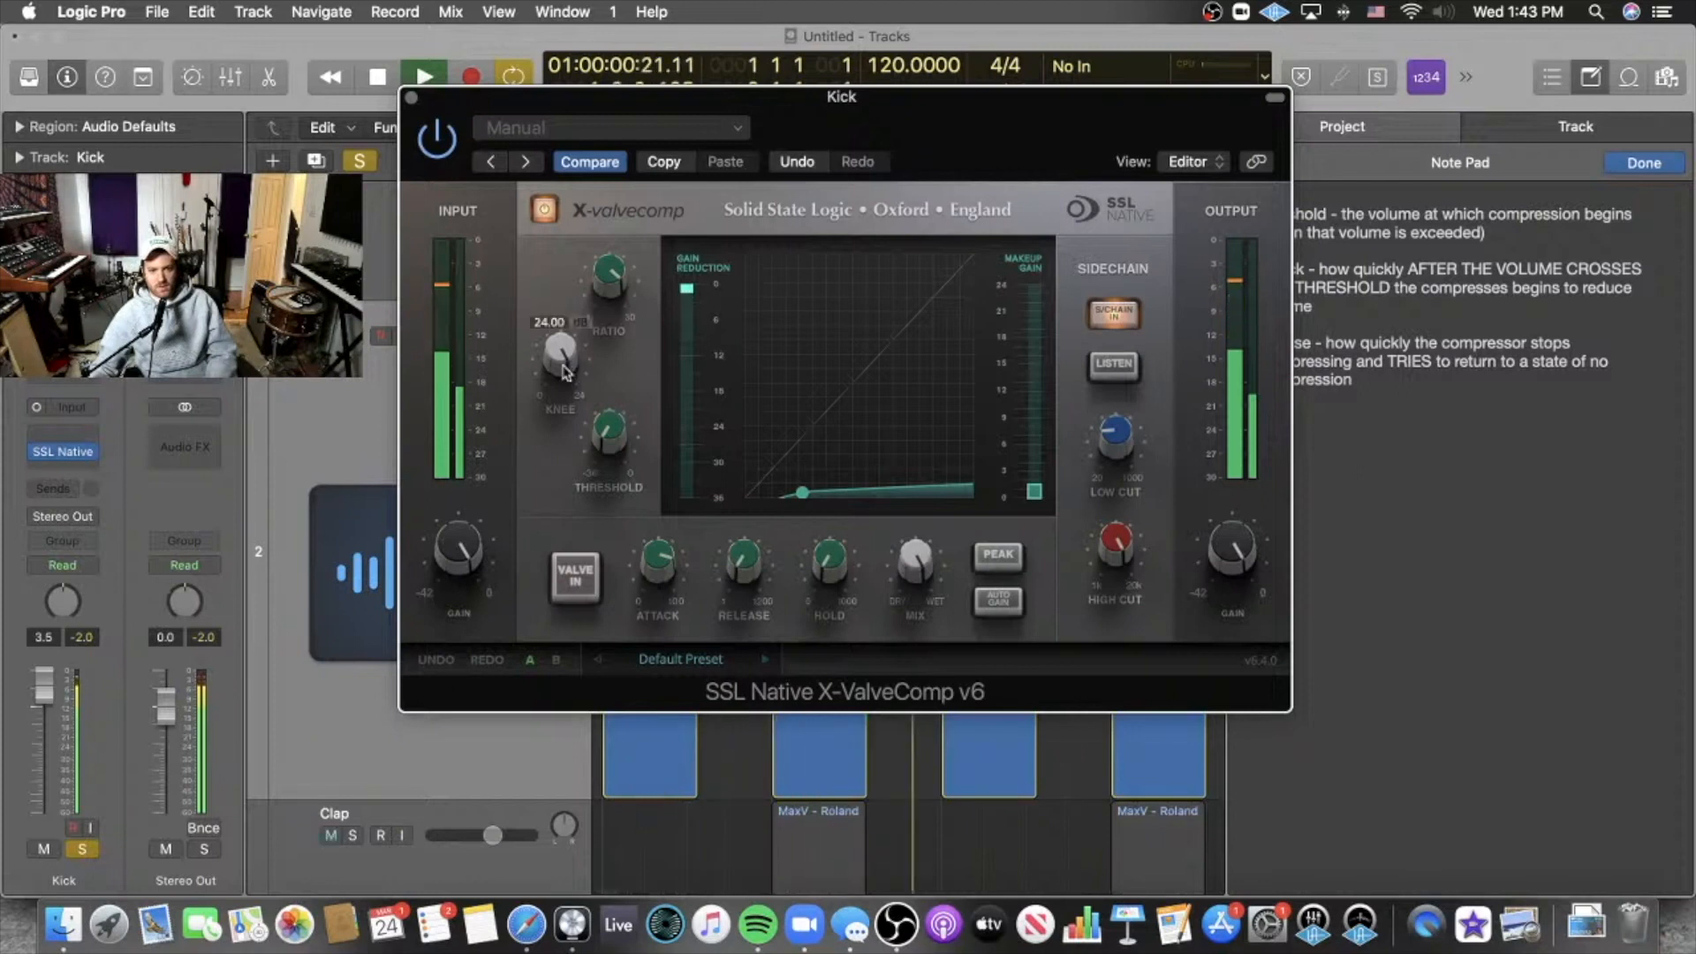
left_click_drag(555, 364, 455, 564)
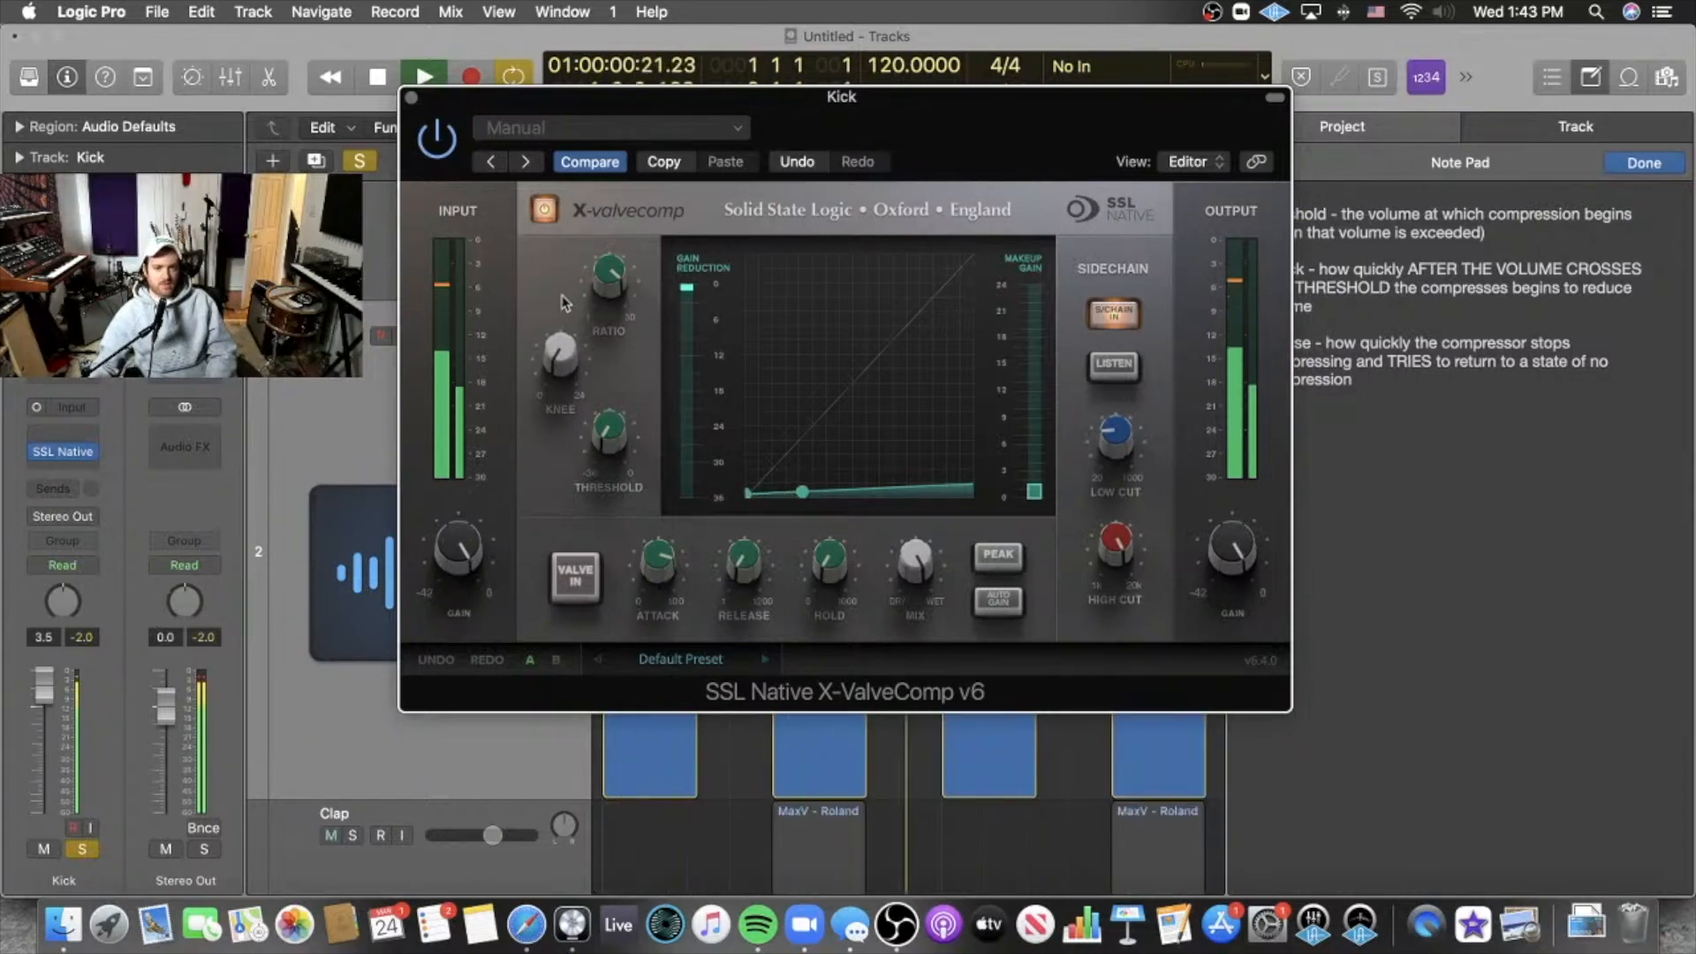
Compare the soloed kick with the compressor bypassed and active, return the knee to 24.00, and stop playback.
left_click(552, 211)
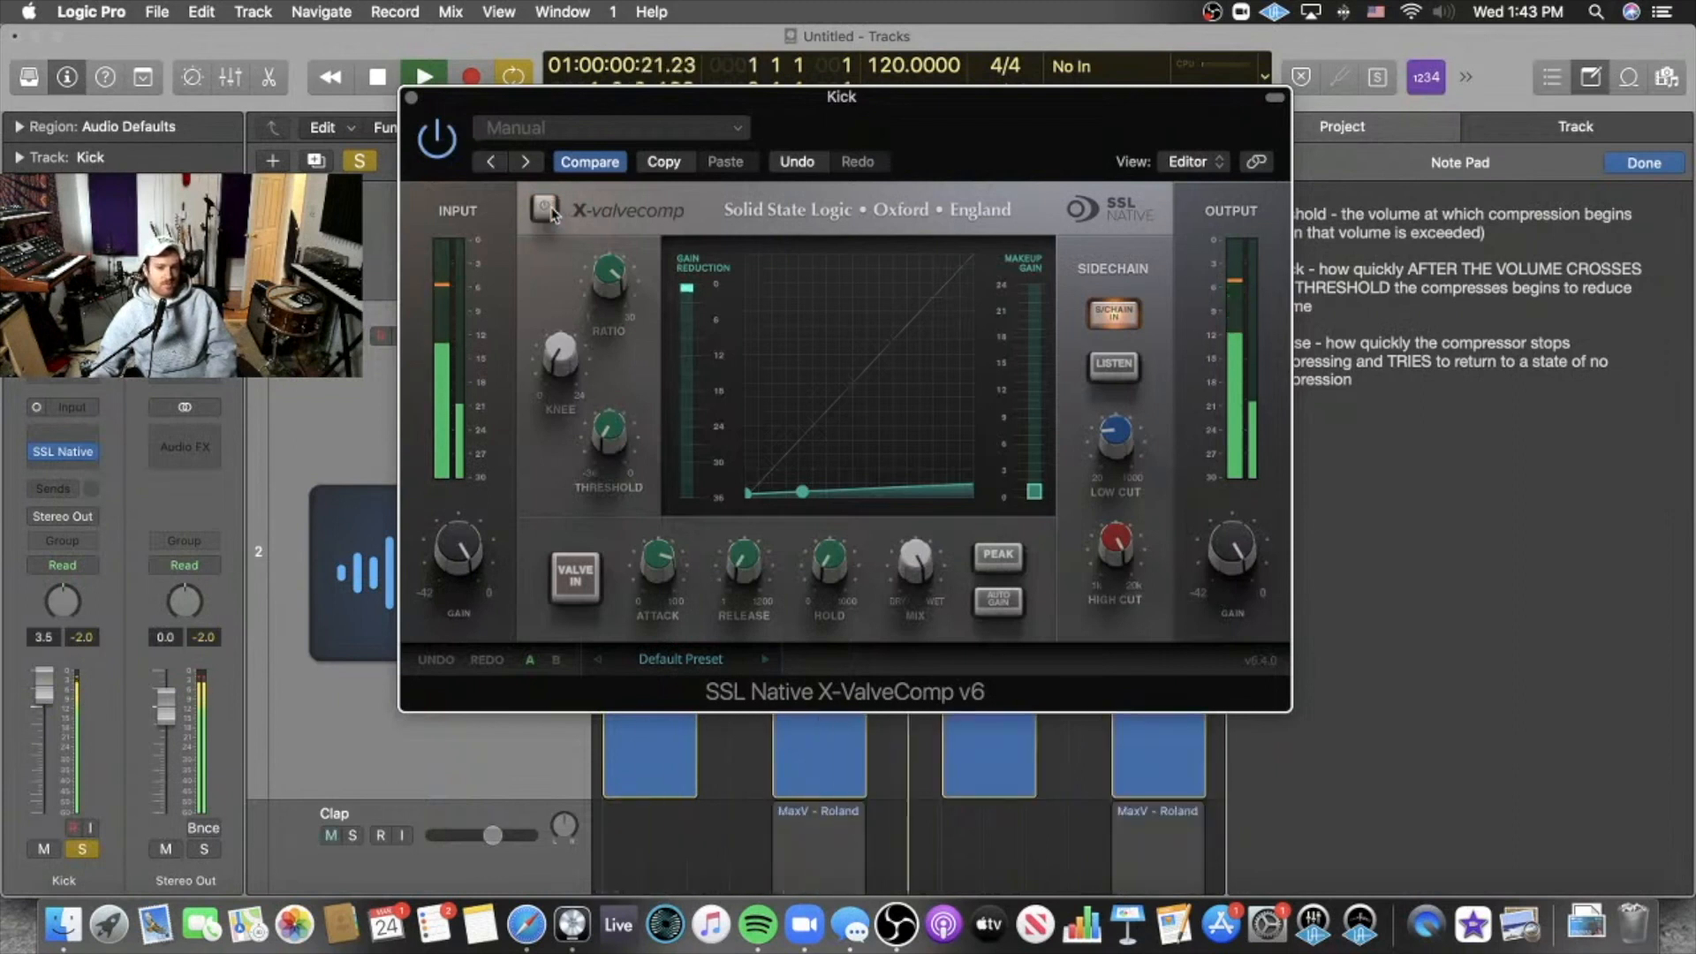
left_click(552, 210)
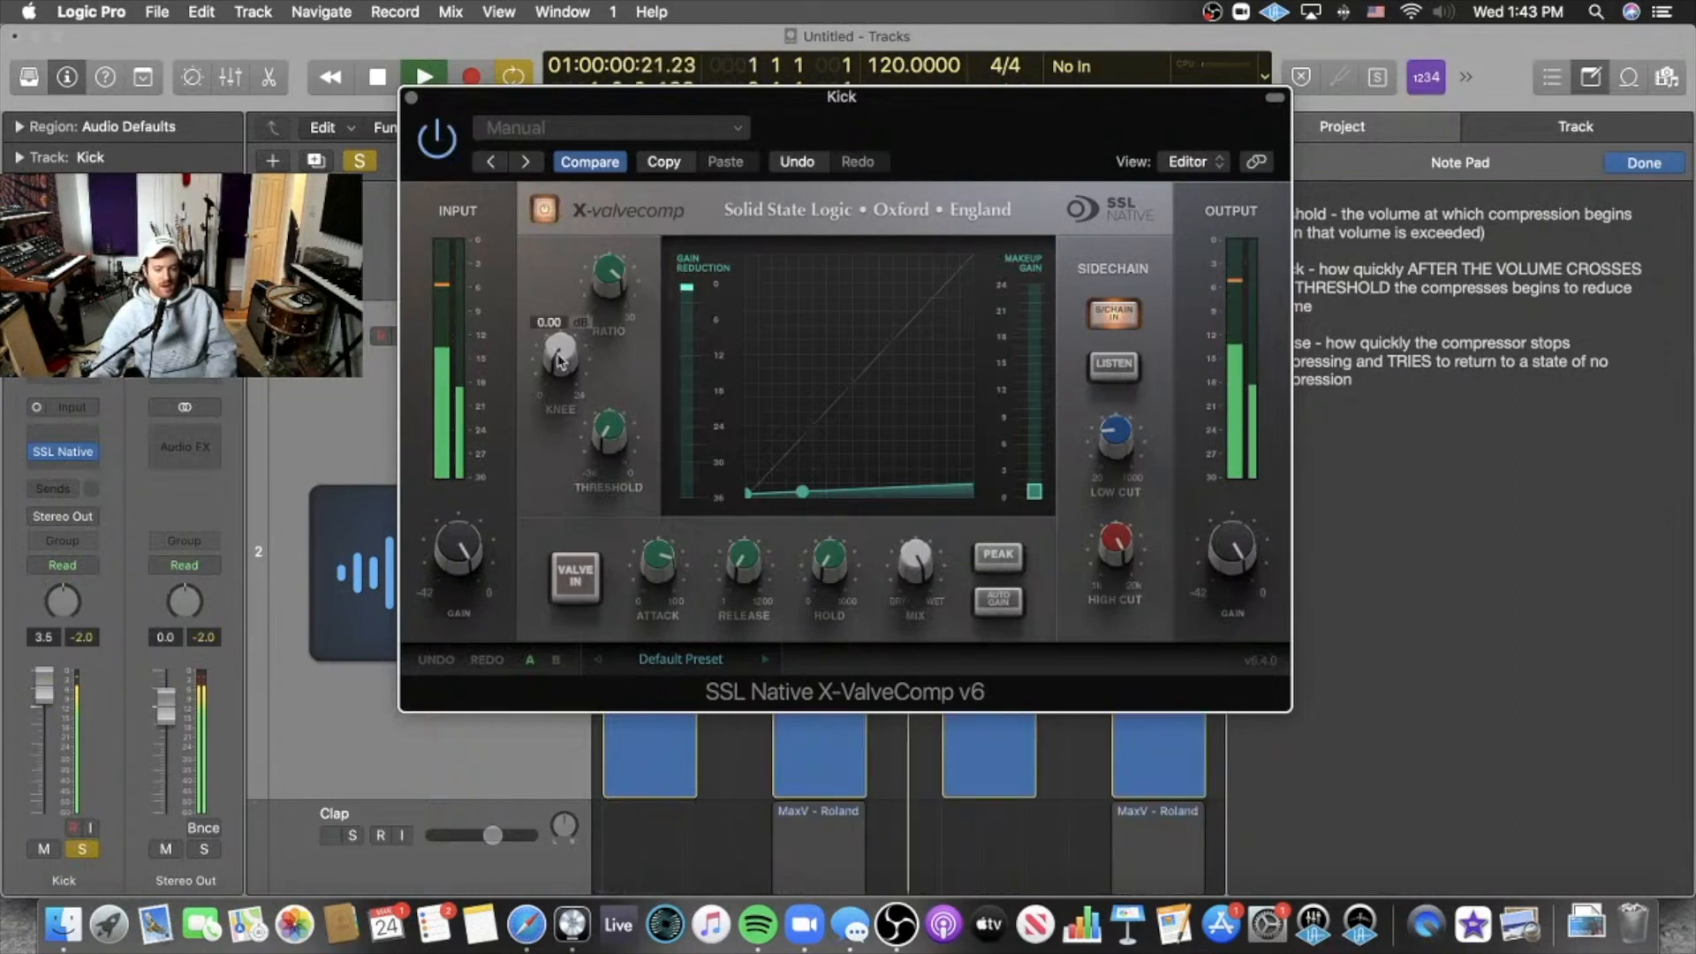
left_click_drag(558, 360, 656, 9)
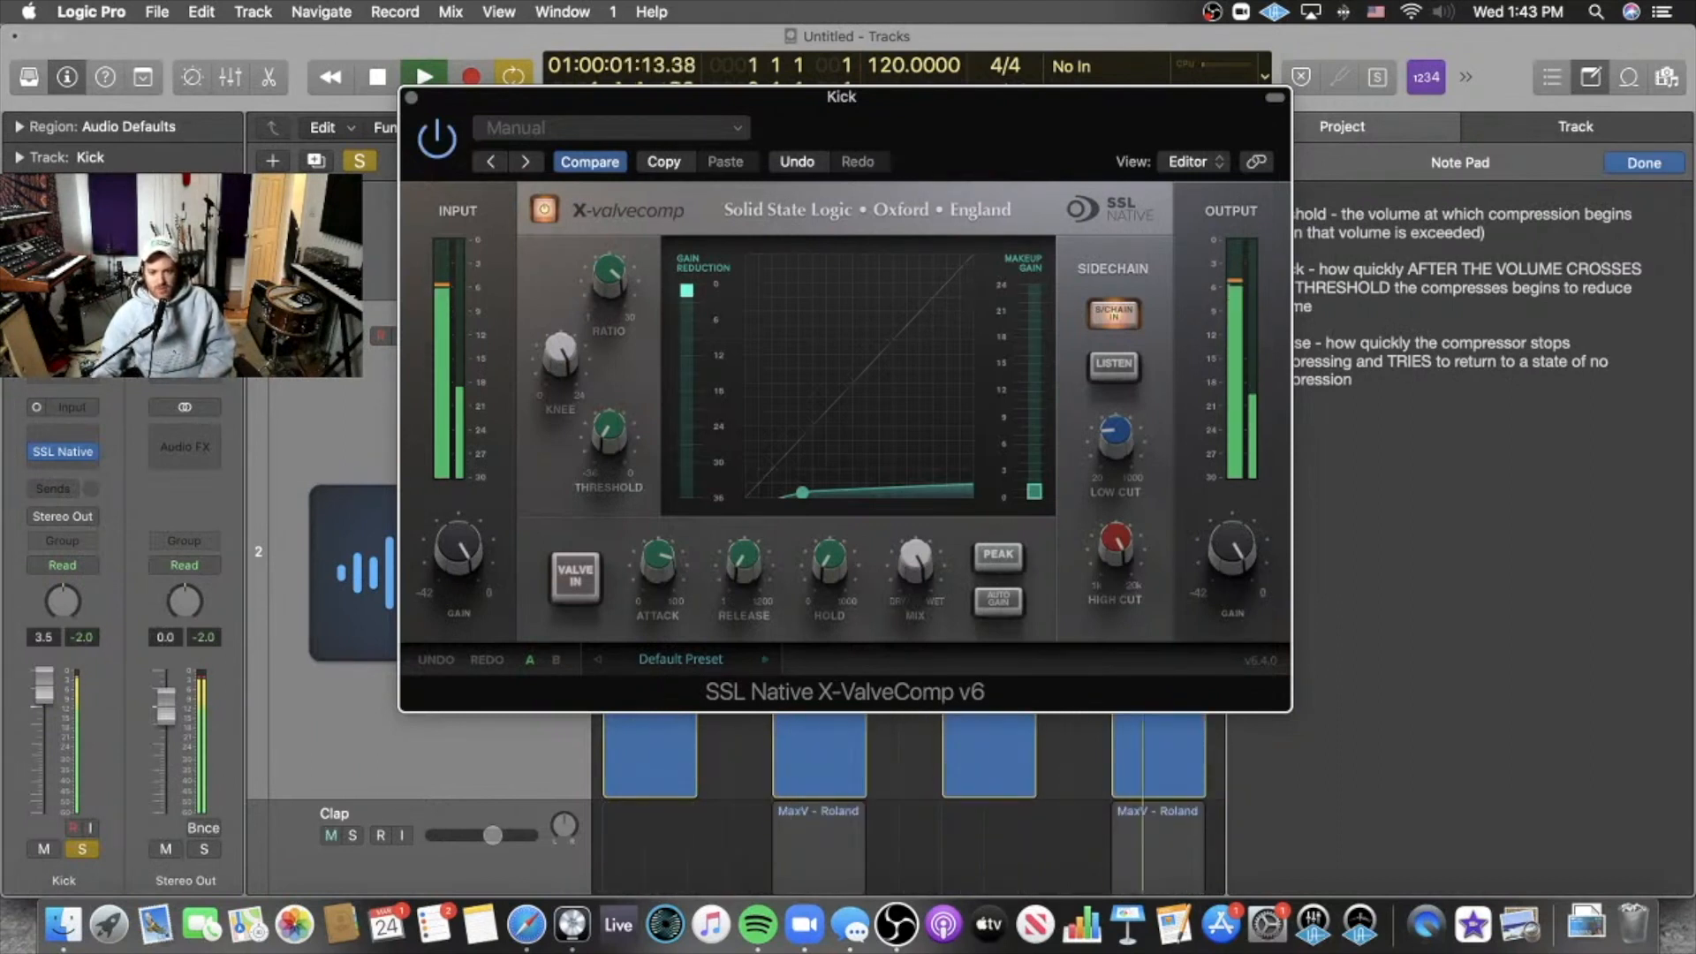
key("space")
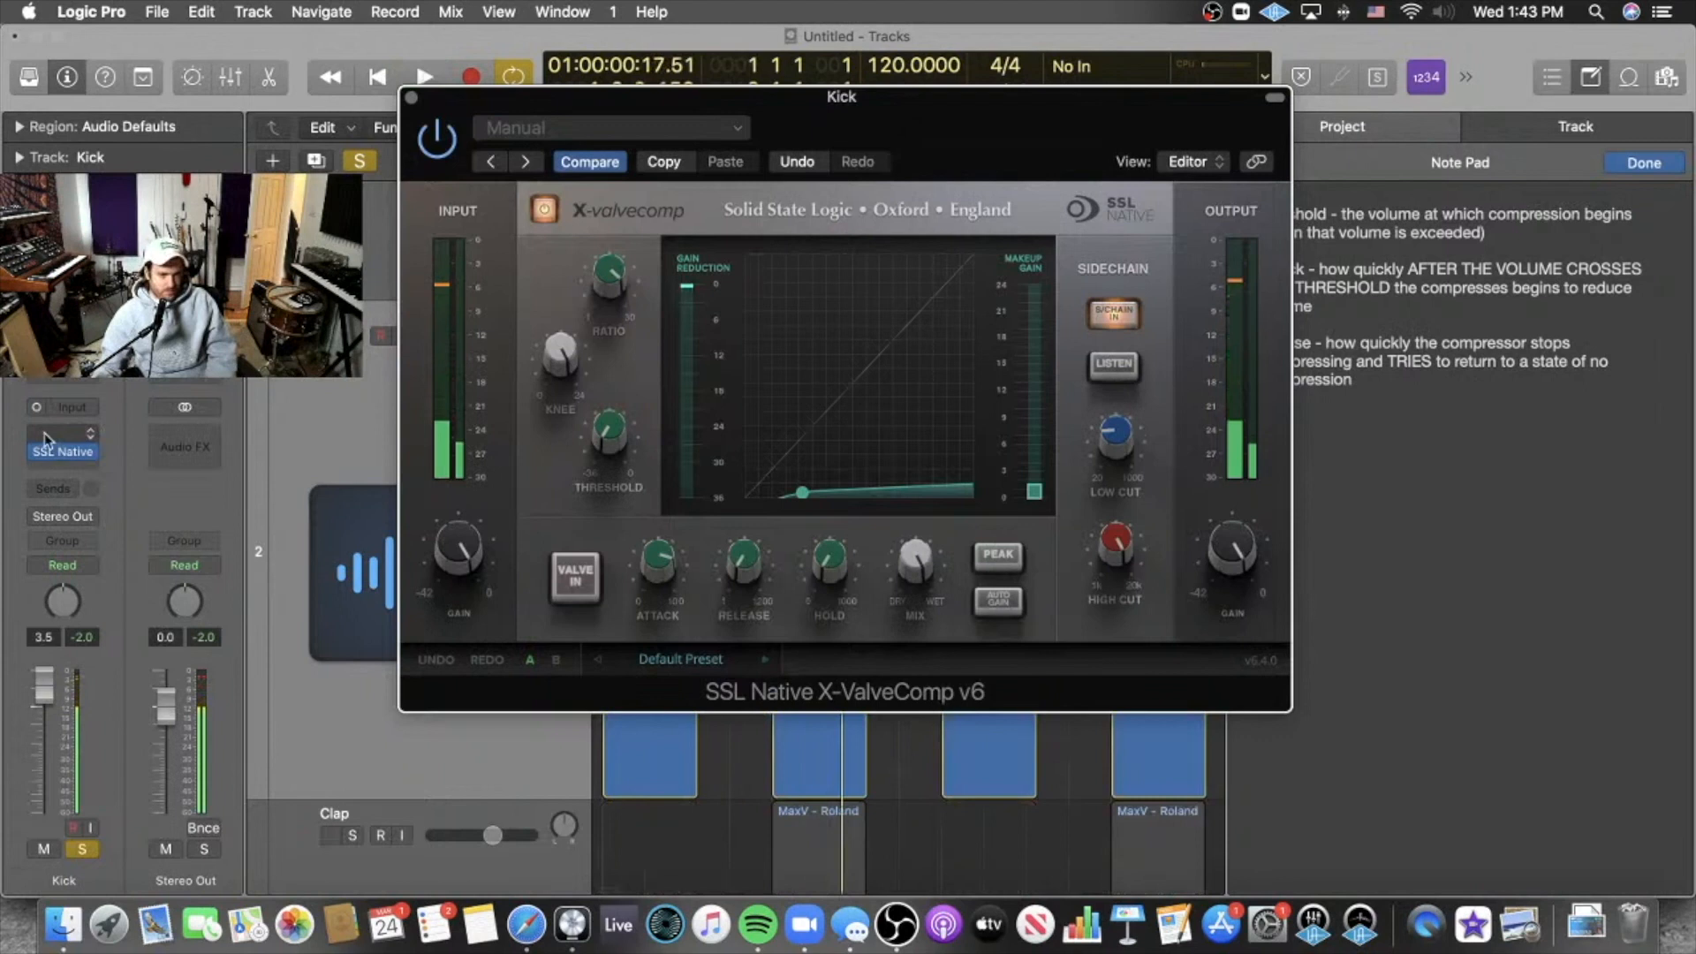
left_click(44, 433)
mouse_move(128, 506)
left_click(301, 498)
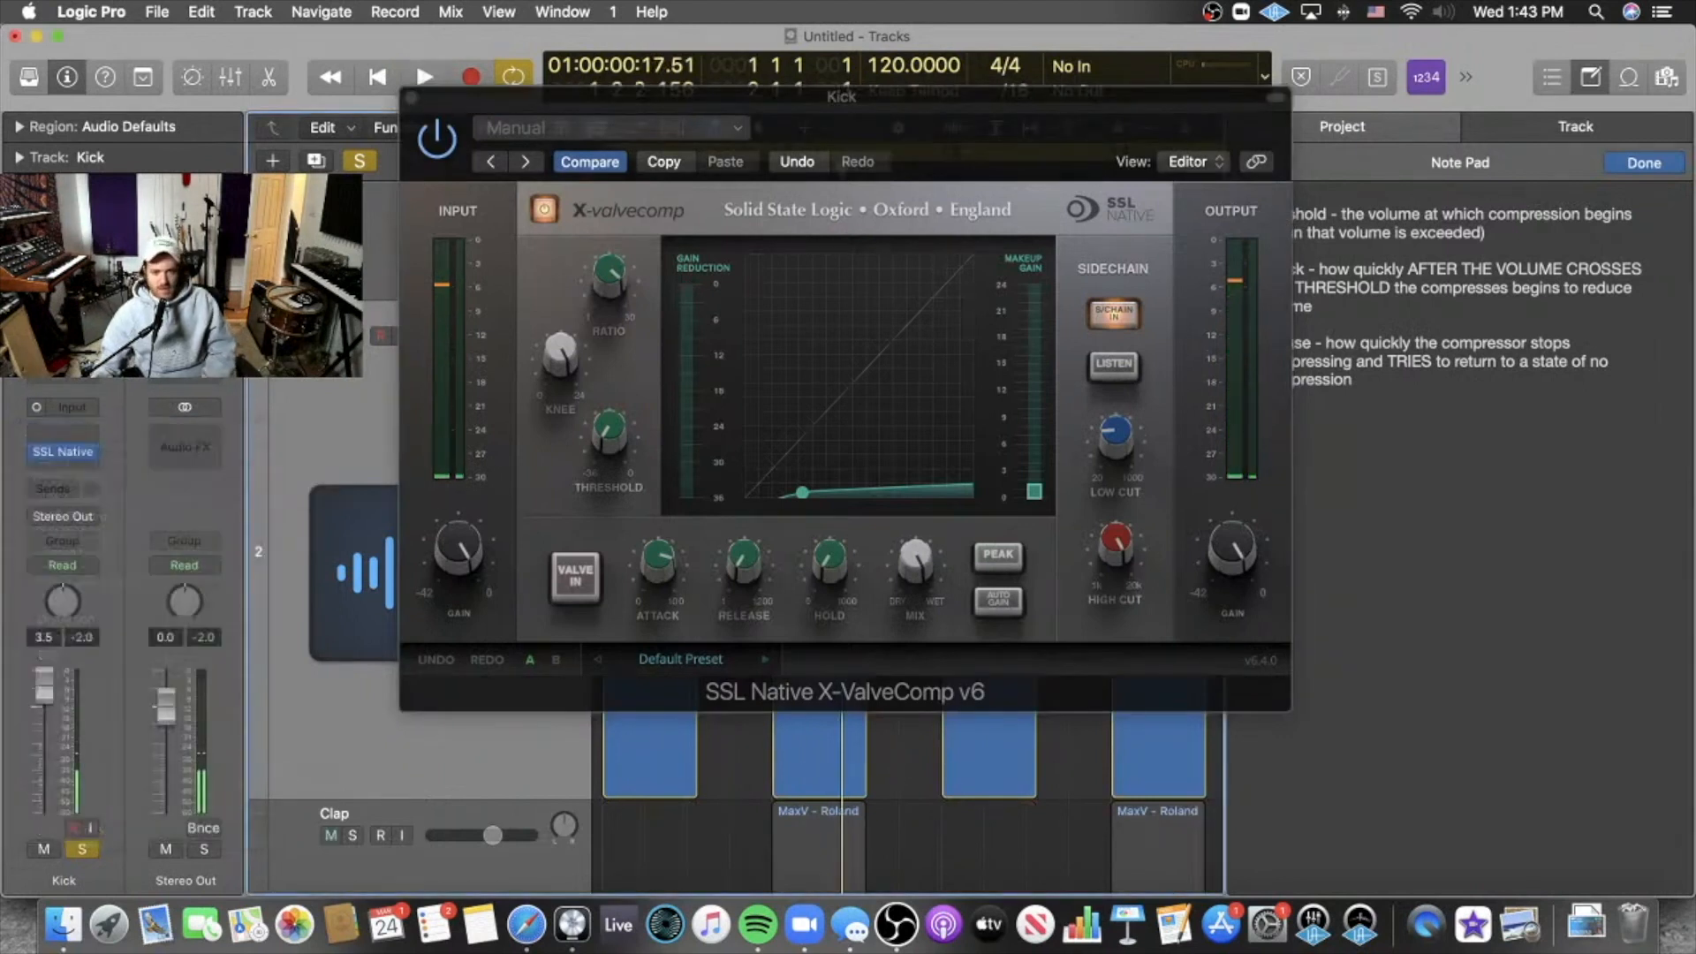
key("space")
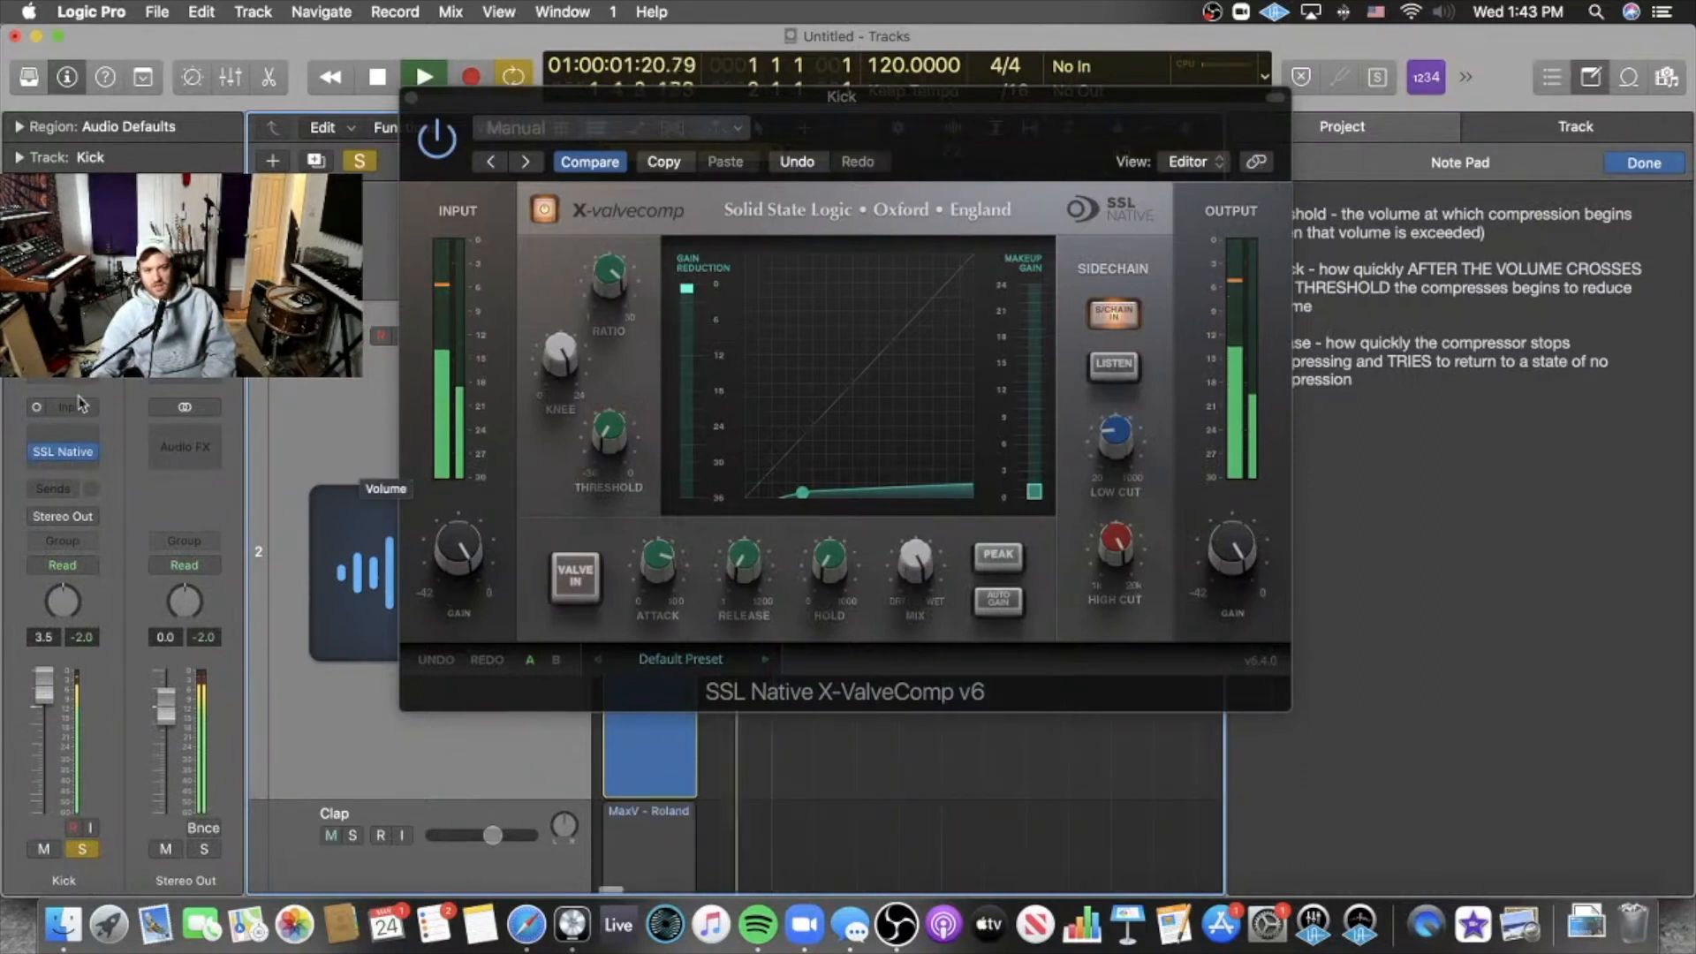
key("space")
Insert a Gain plug-in before the compressor on the Kick and set its gain to +3.8 dB during playback.
left_click(67, 434)
mouse_move(124, 800)
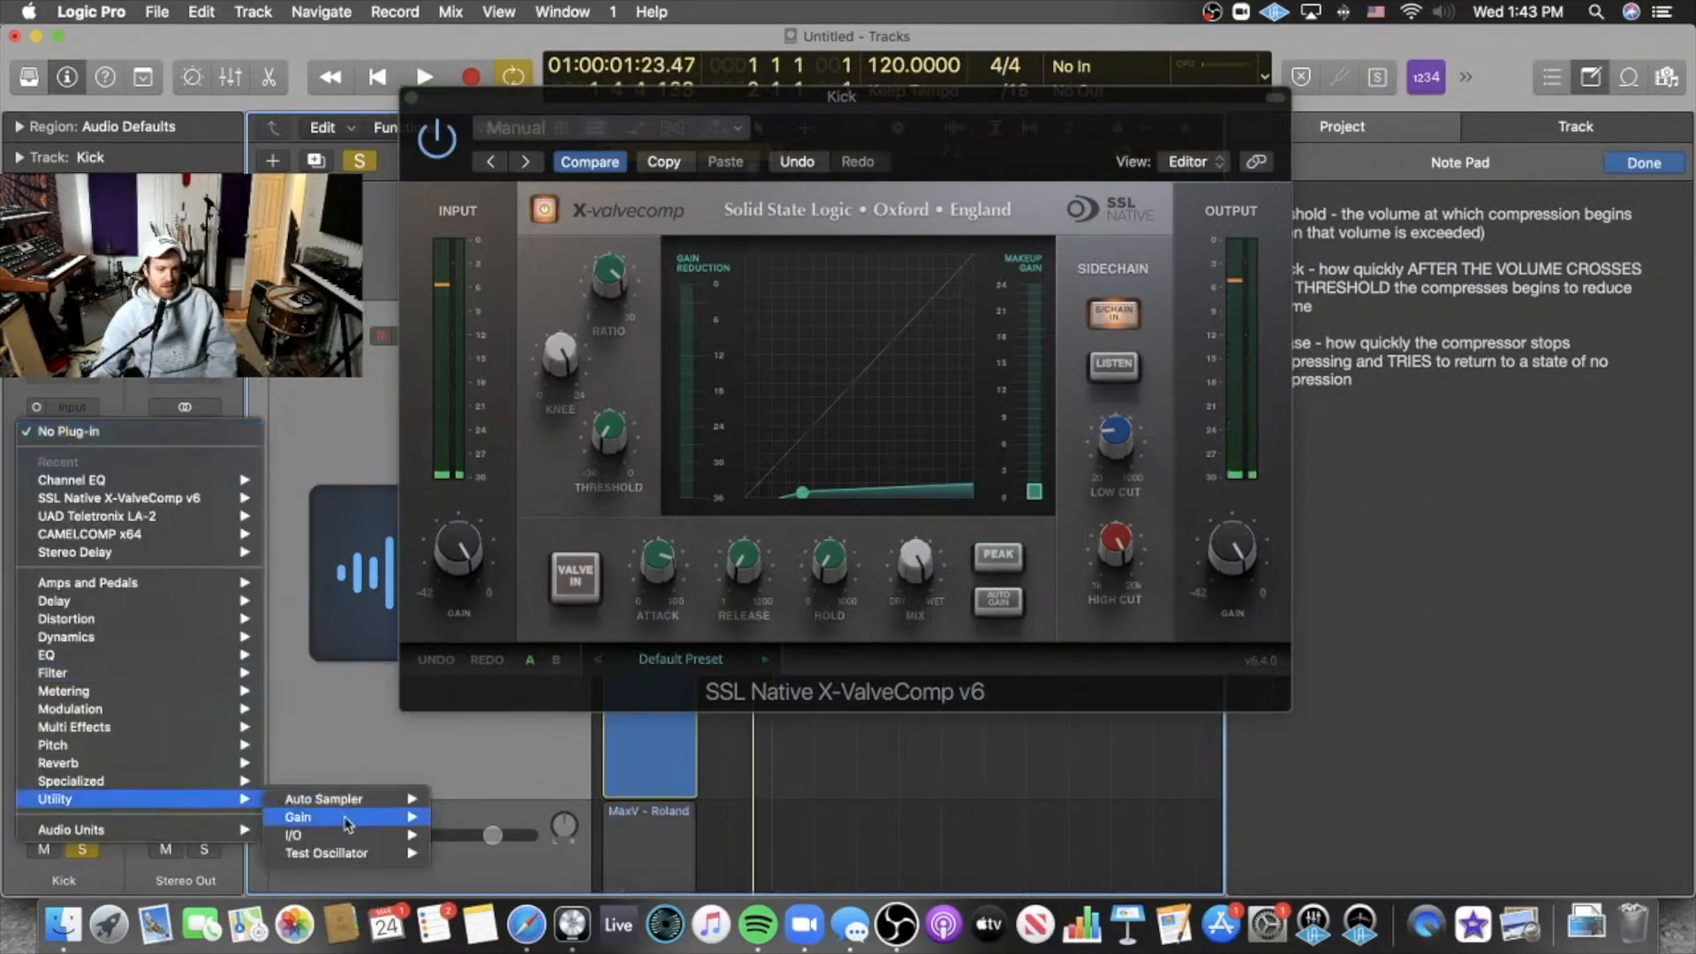
left_click(483, 817)
key("space")
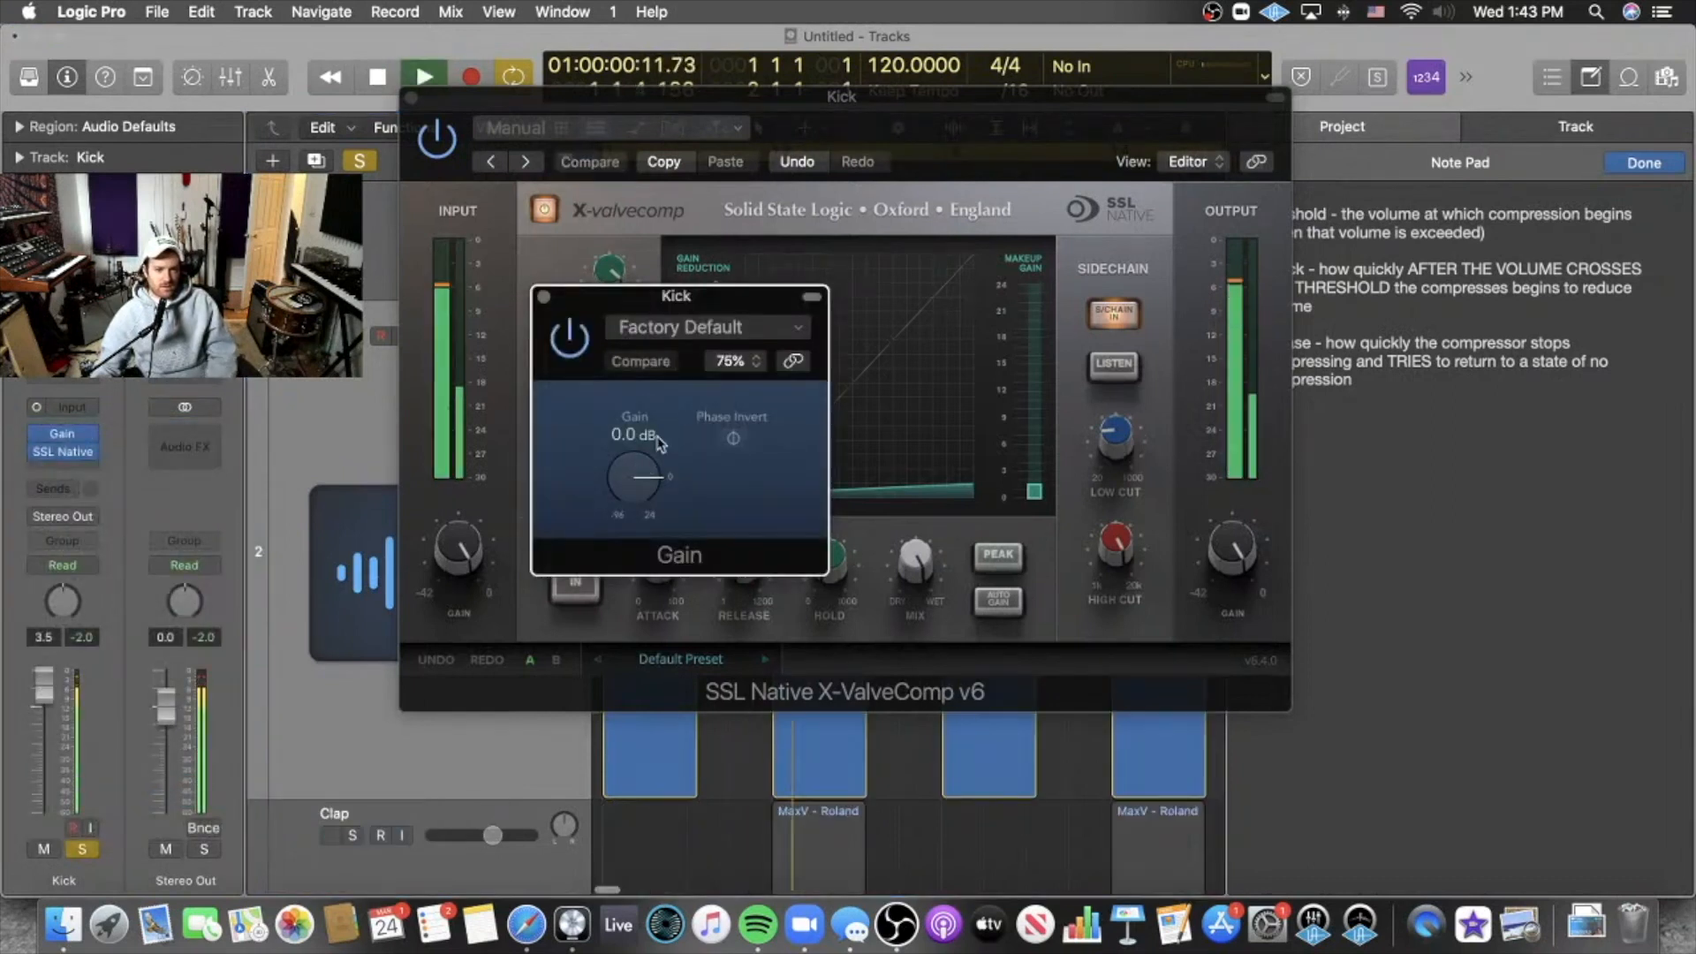
left_click_drag(729, 303, 1213, 389)
left_click_drag(1181, 560, 1182, 548)
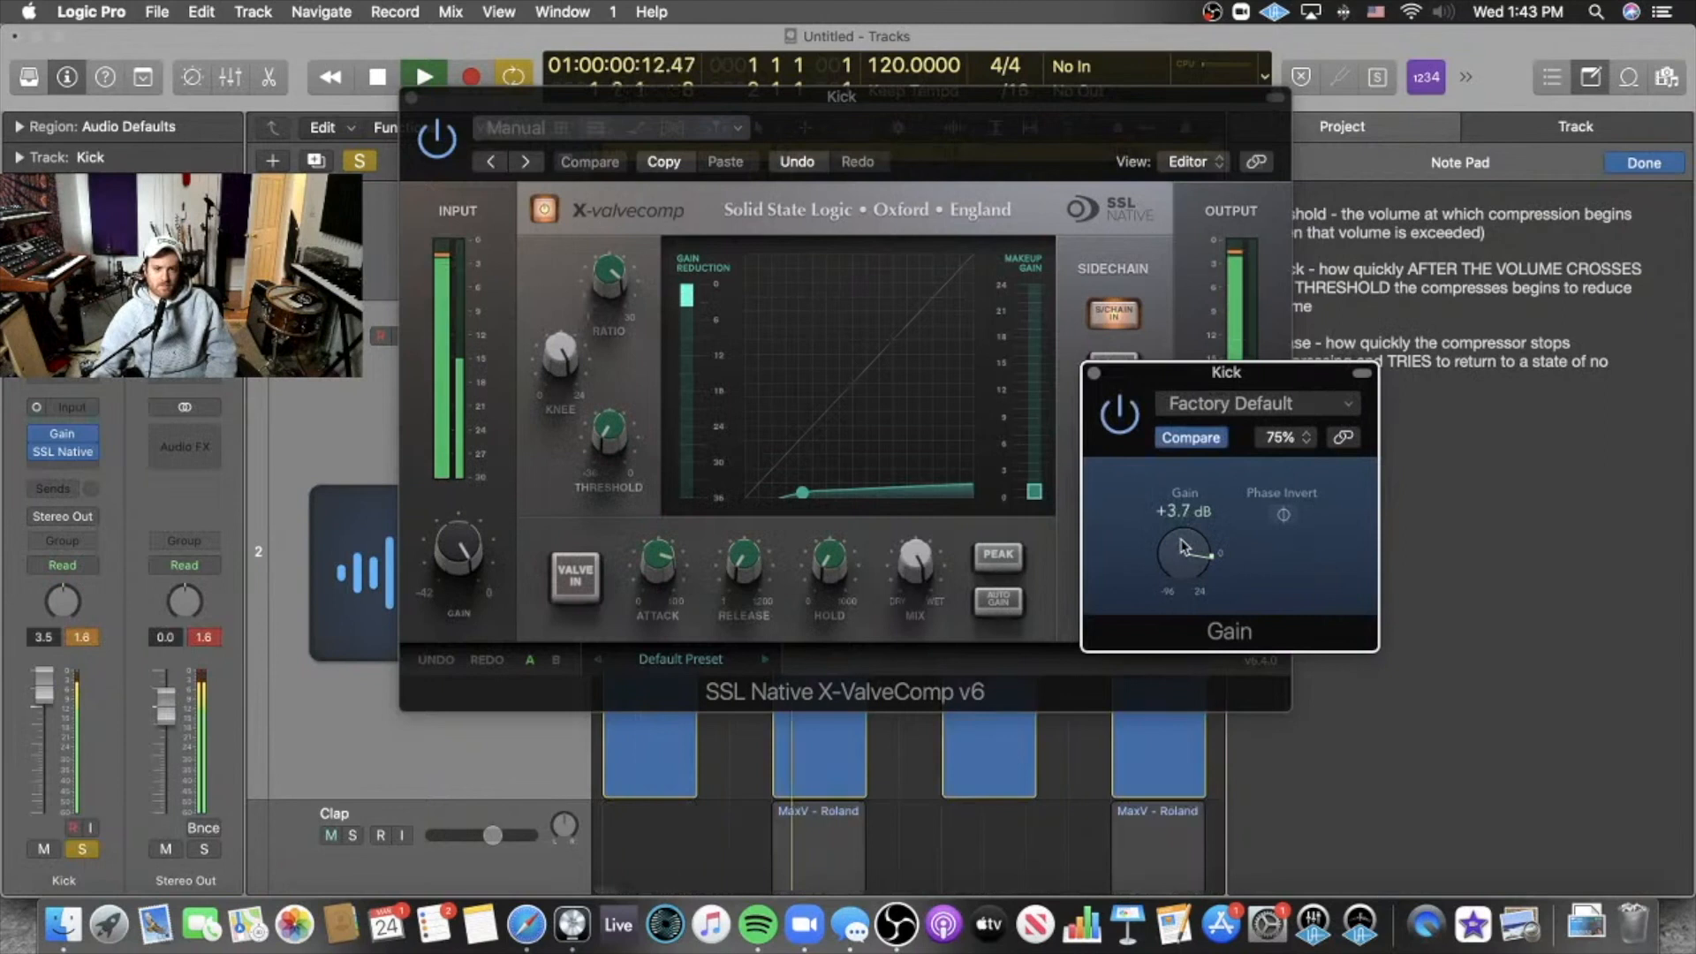
left_click_drag(1148, 380, 1417, 367)
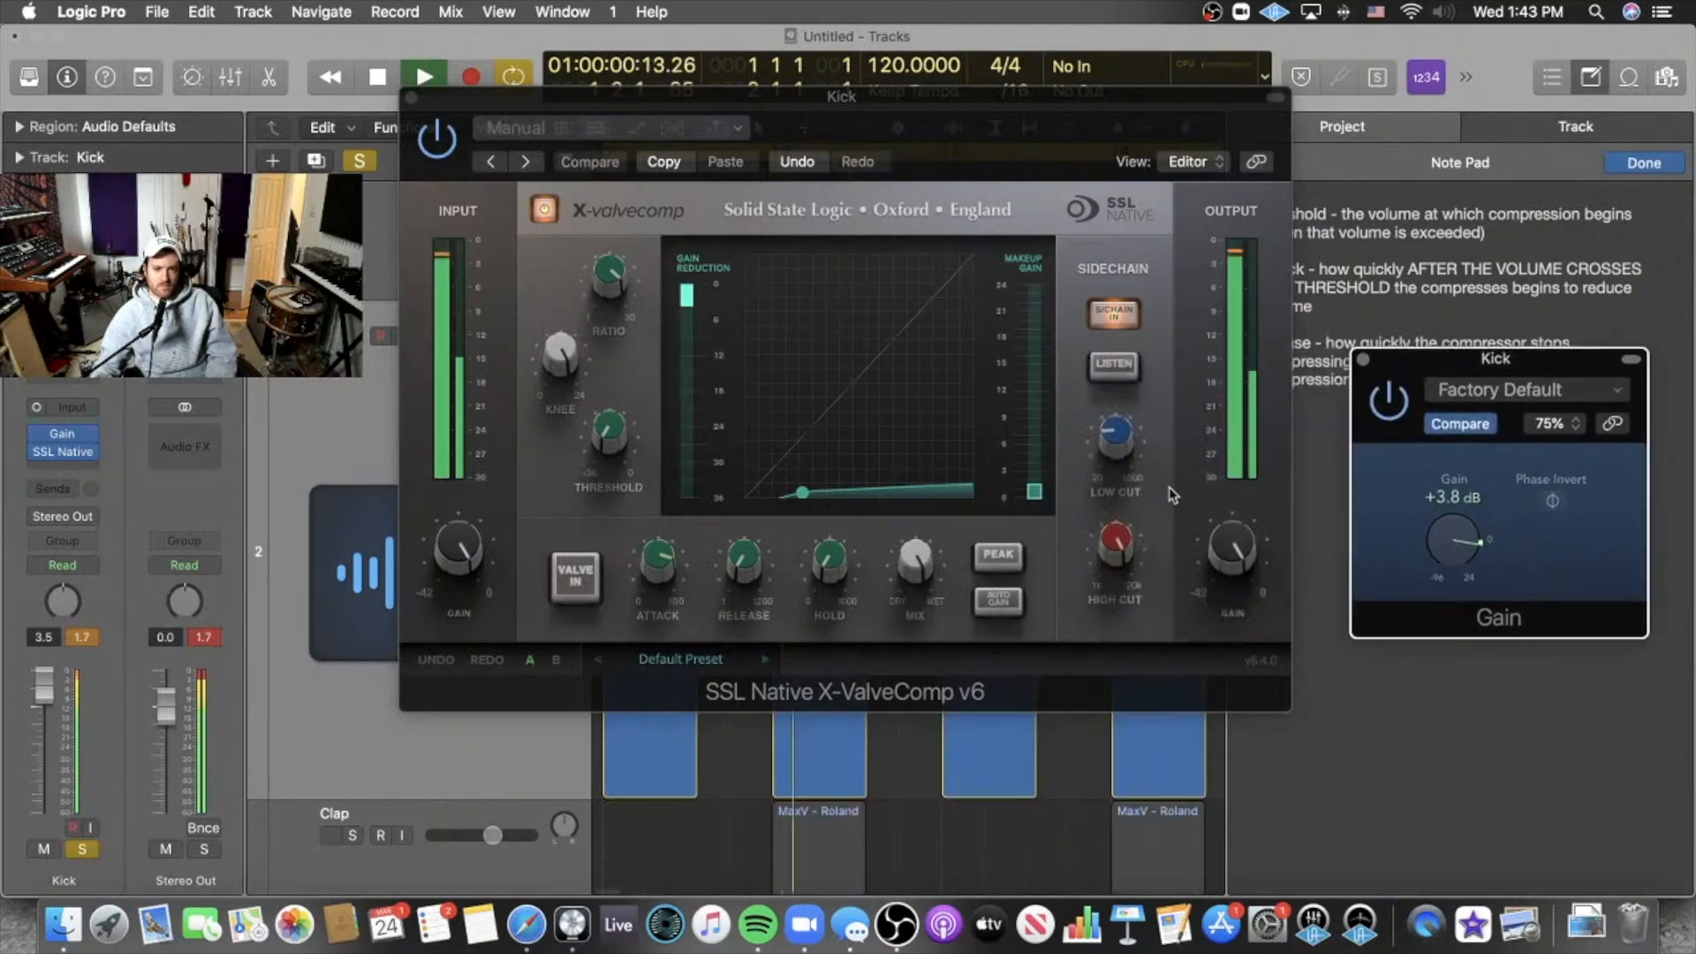
Raise the Gain plug-in to +6.6 dB, compensate with the compressor's output gain at -7.40 dB, and reset the Kick's peak level reading.
left_click_drag(1231, 562, 1228, 574)
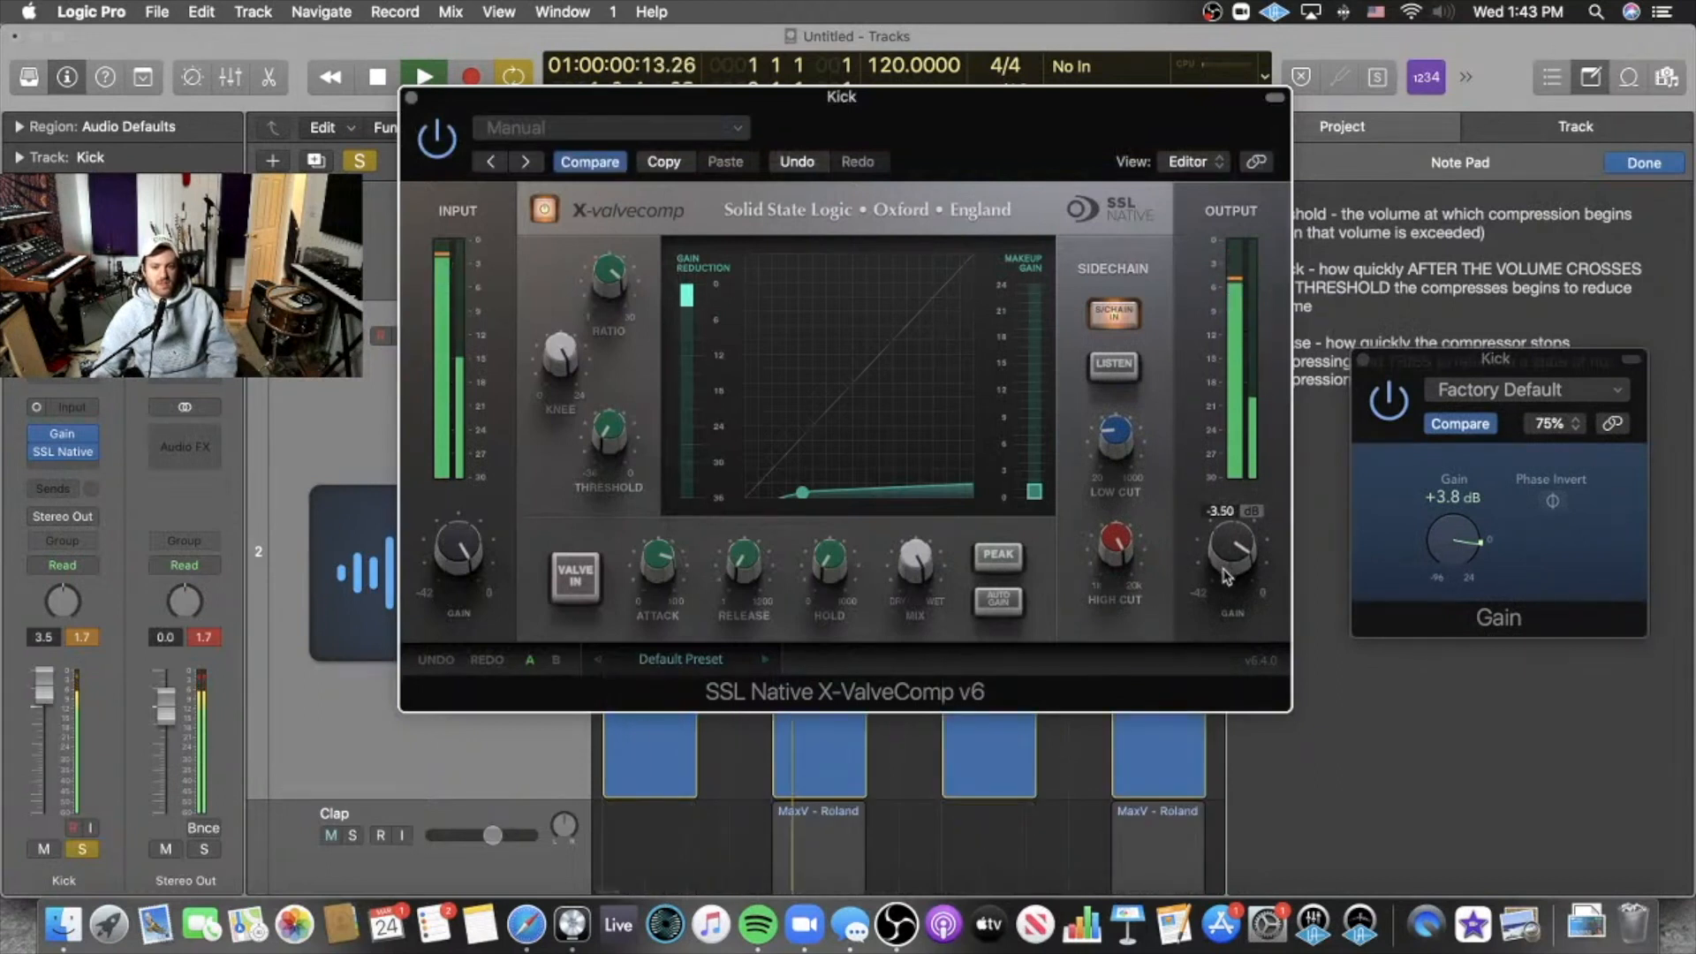
left_click_drag(1449, 555, 1450, 545)
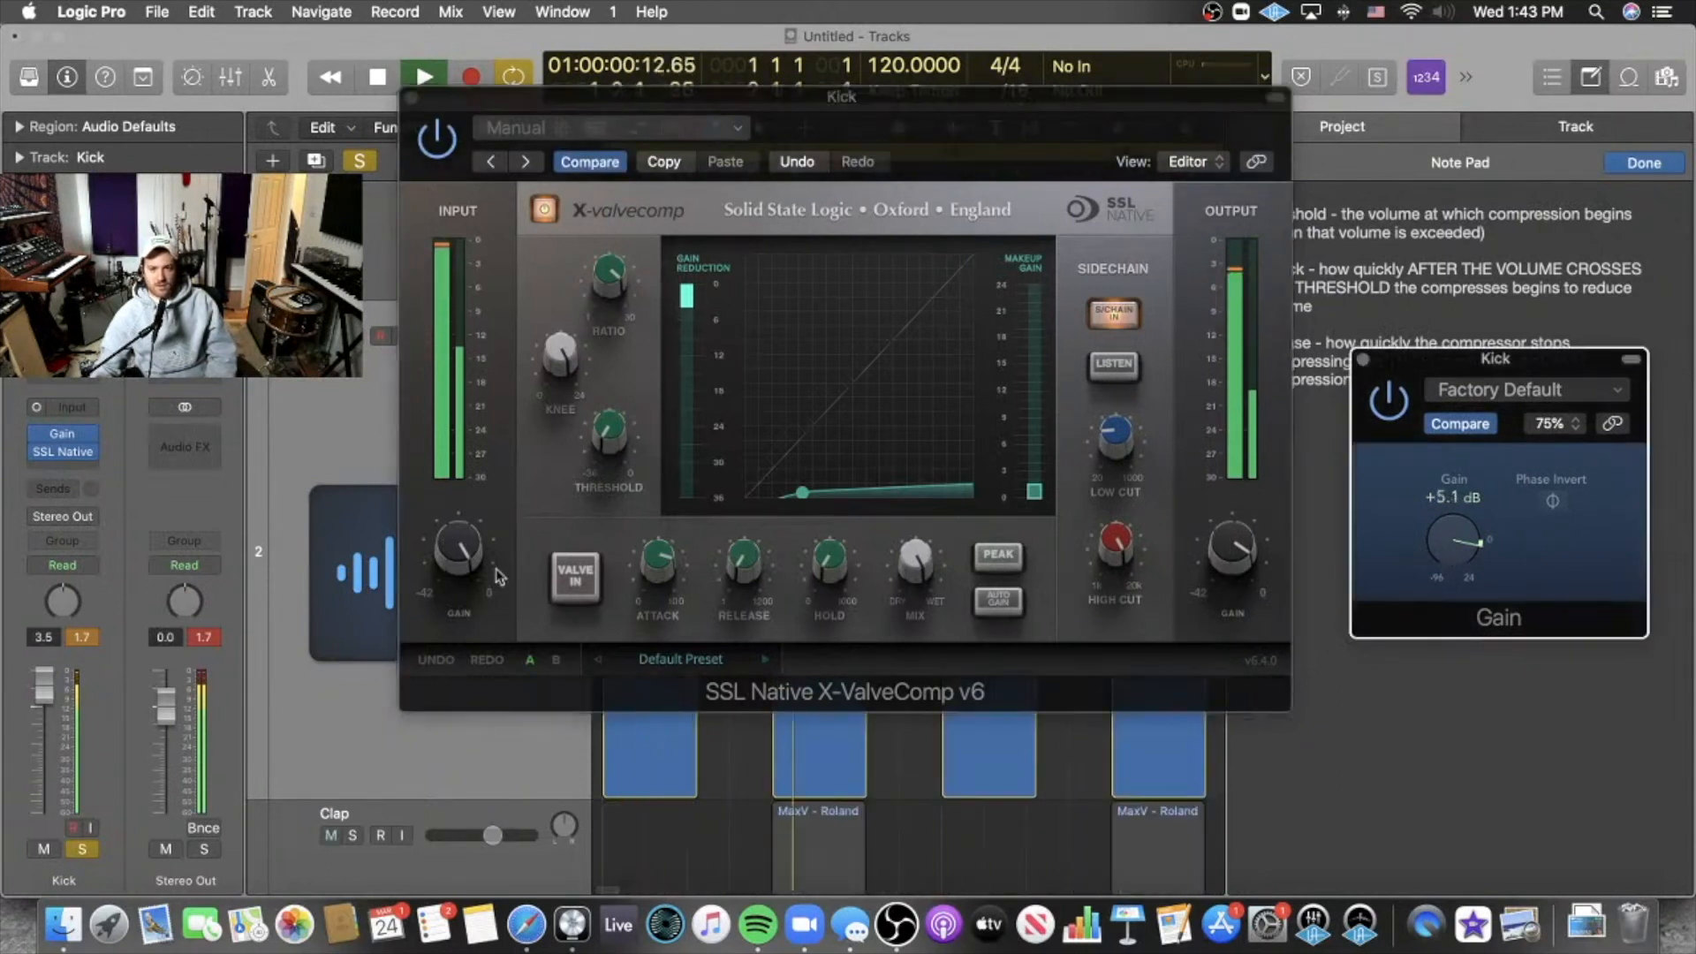
left_click(83, 638)
left_click_drag(1473, 547, 1474, 540)
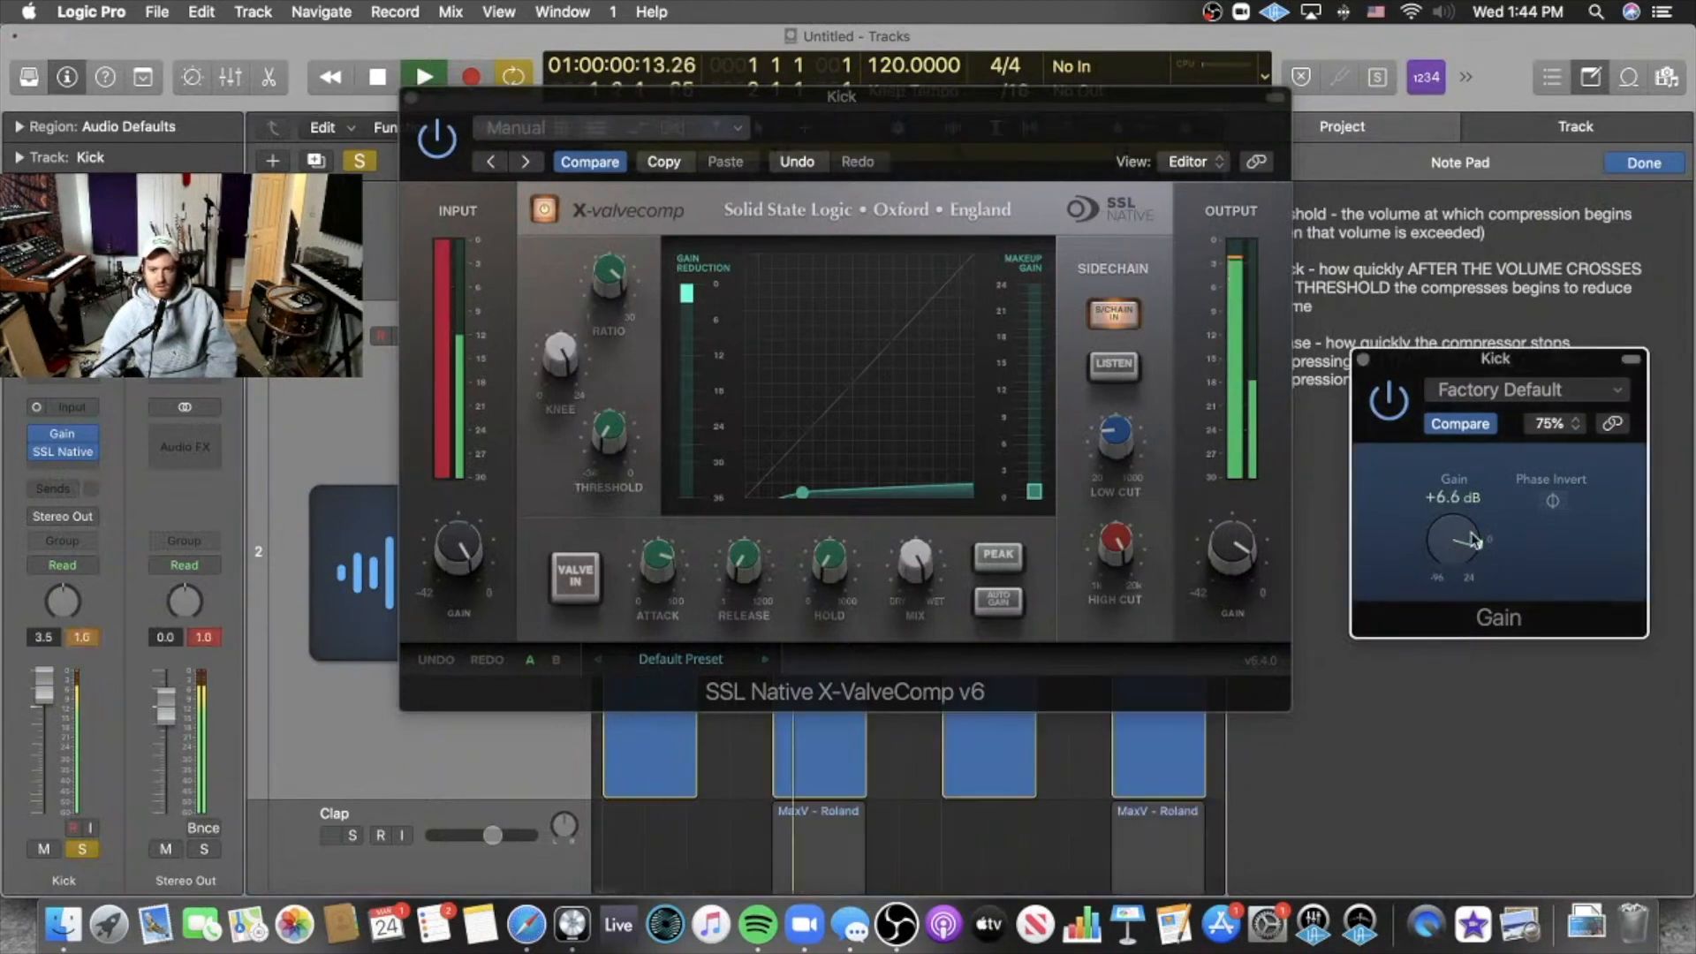
left_click(1223, 568)
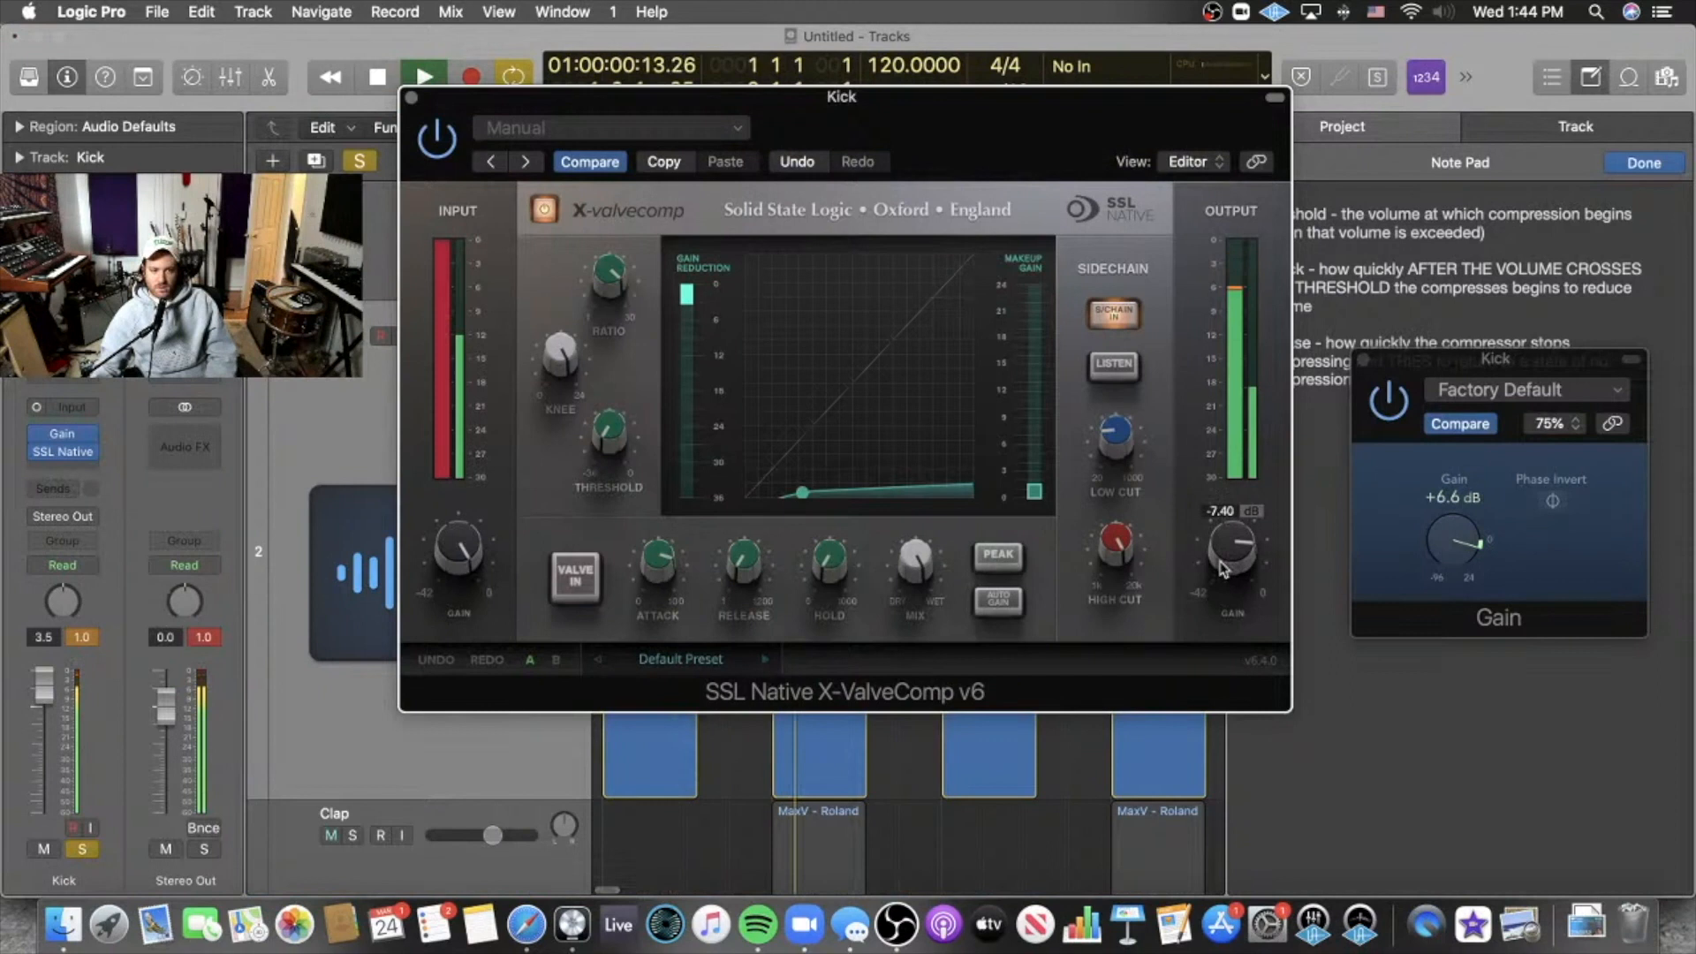
left_click(83, 638)
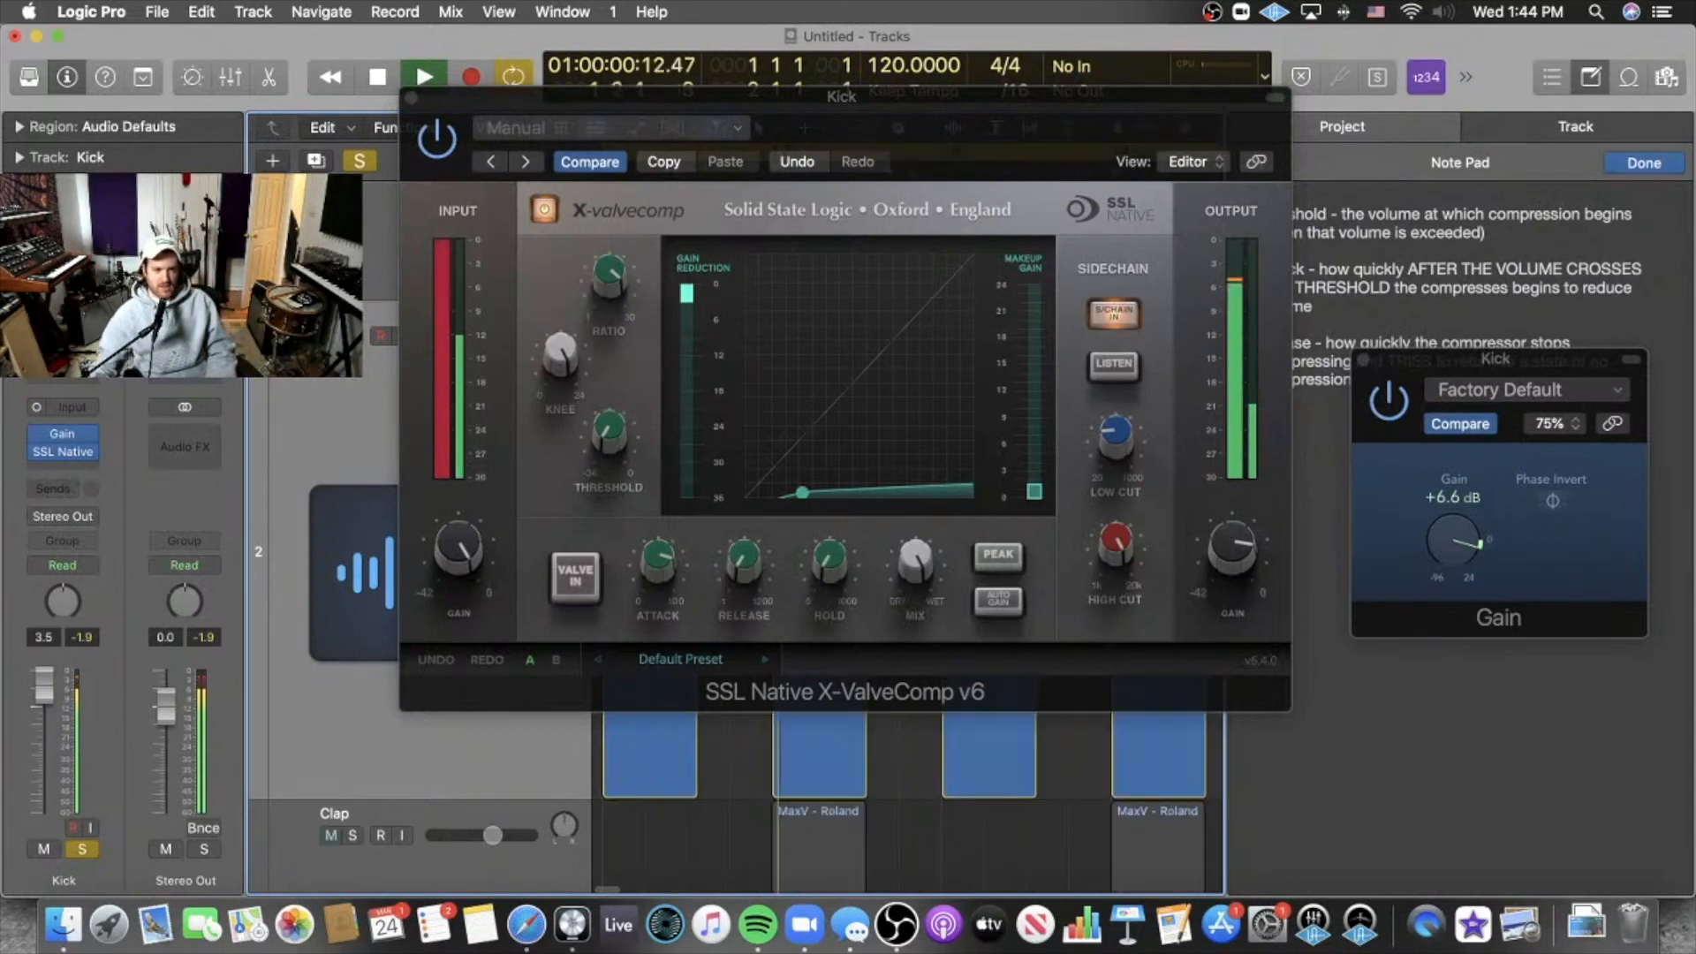
Clear the Kick's solo and check the Hi hat and Clap channel levels with the full loop playing, and stop playback.
key("s")
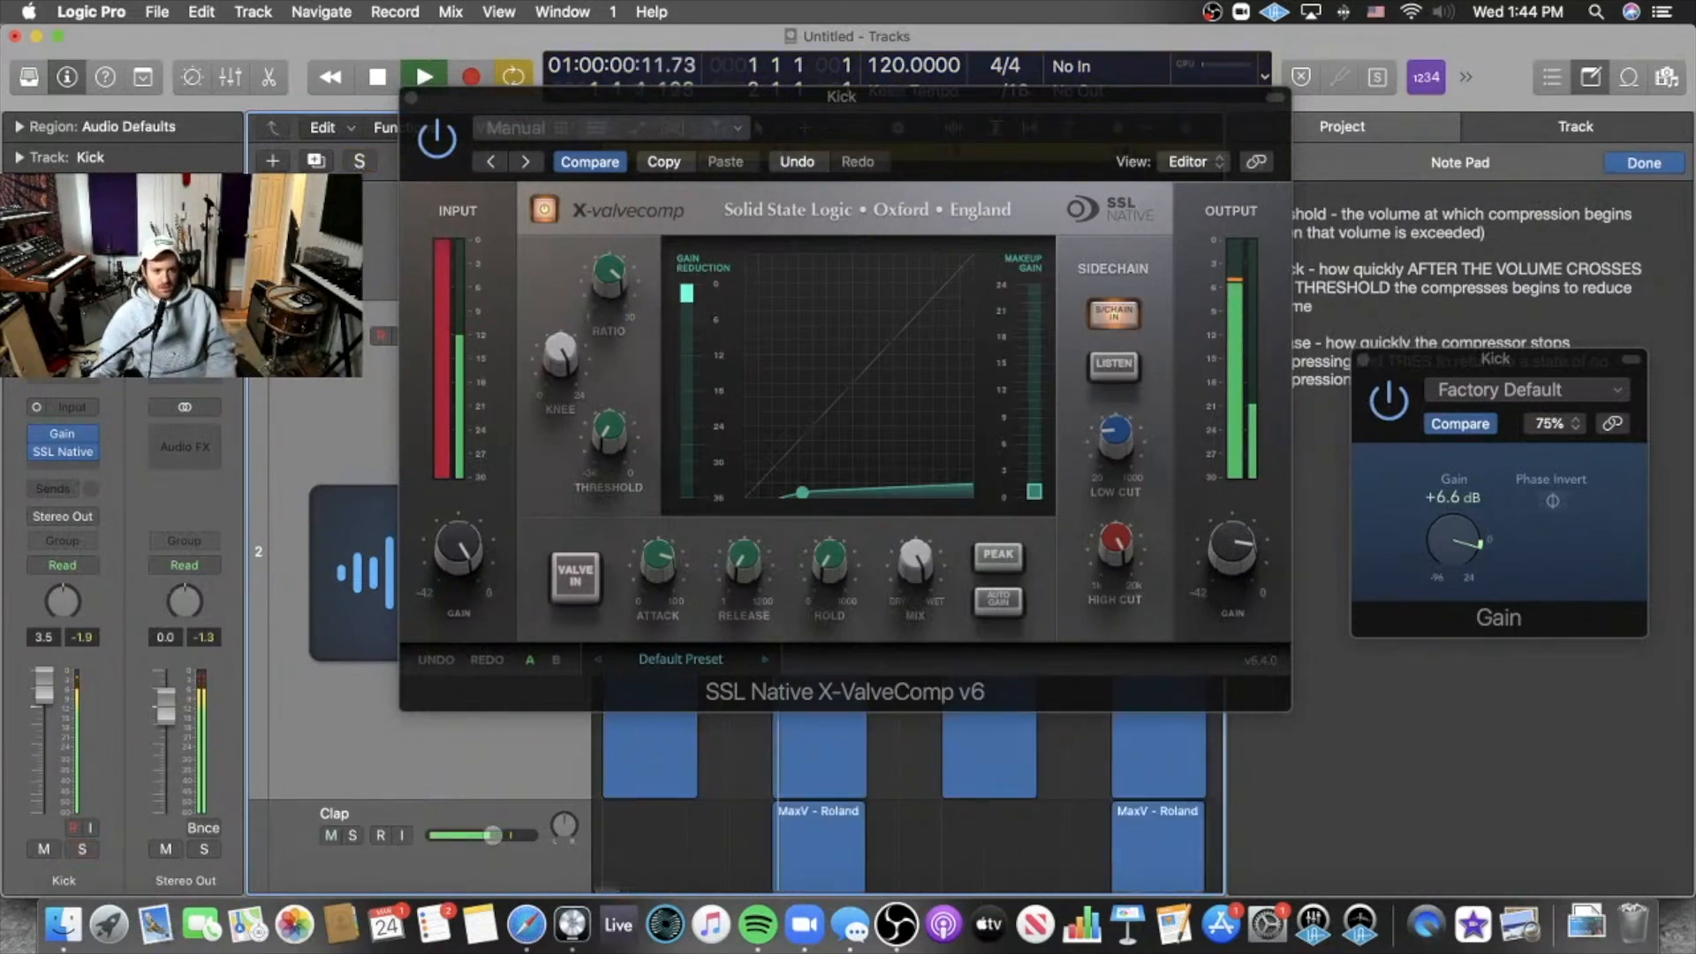
scroll(357, 397, "down", 5)
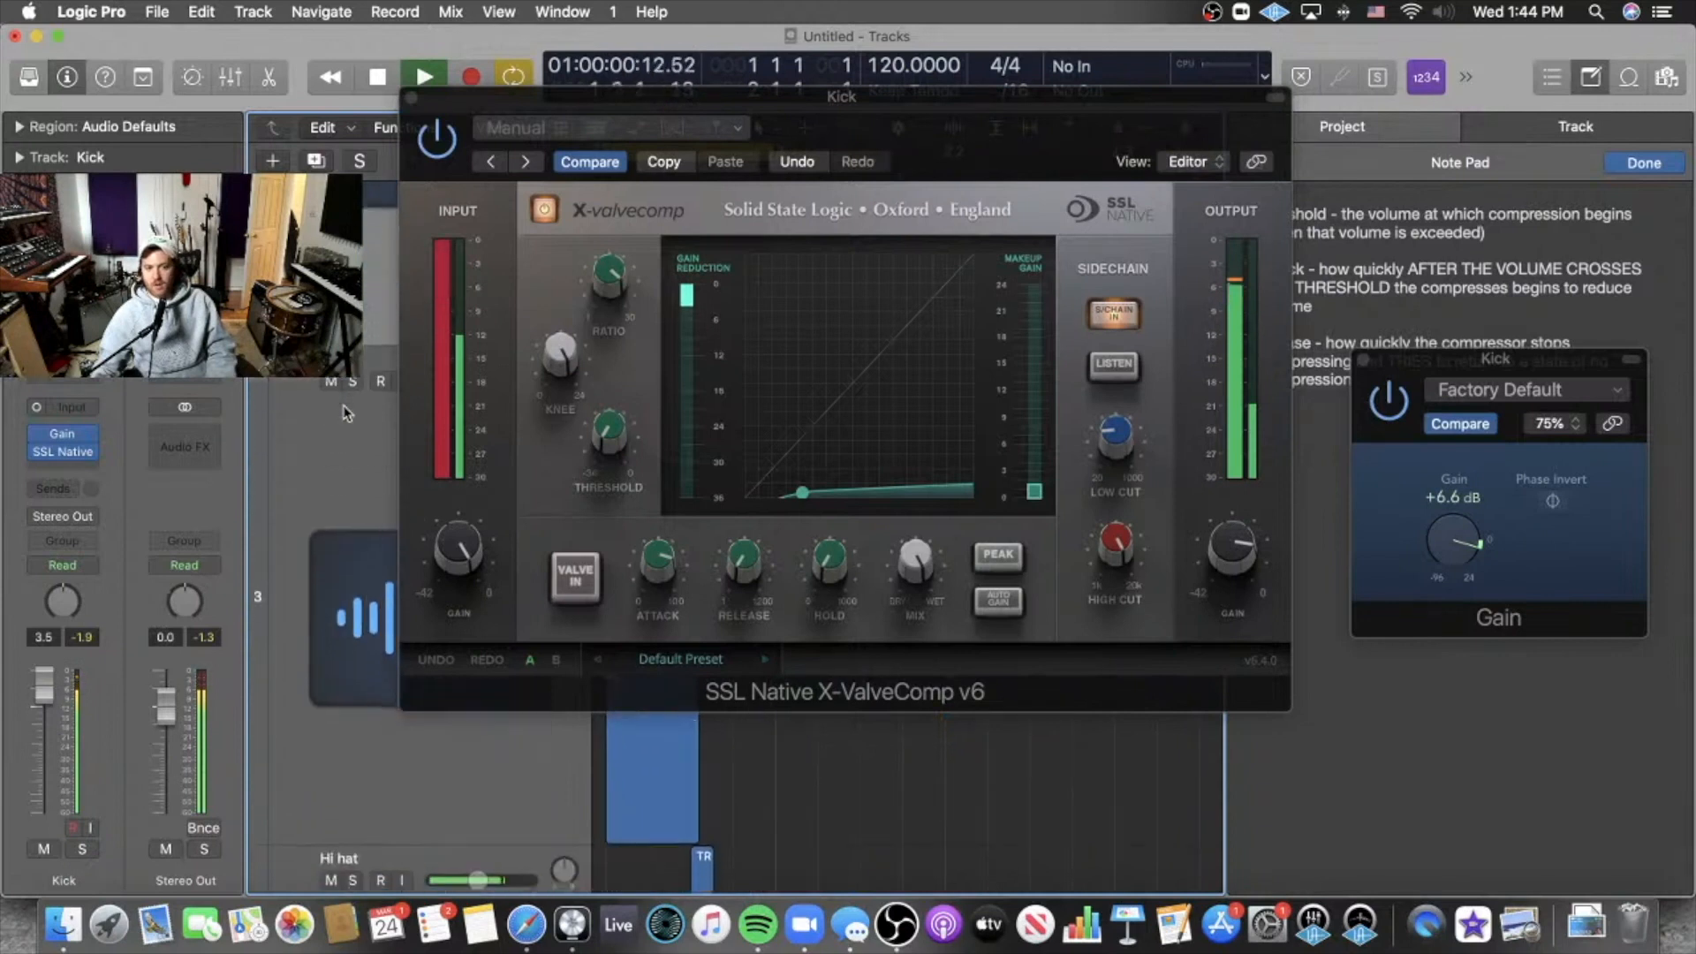
scroll(347, 412, "down", 4)
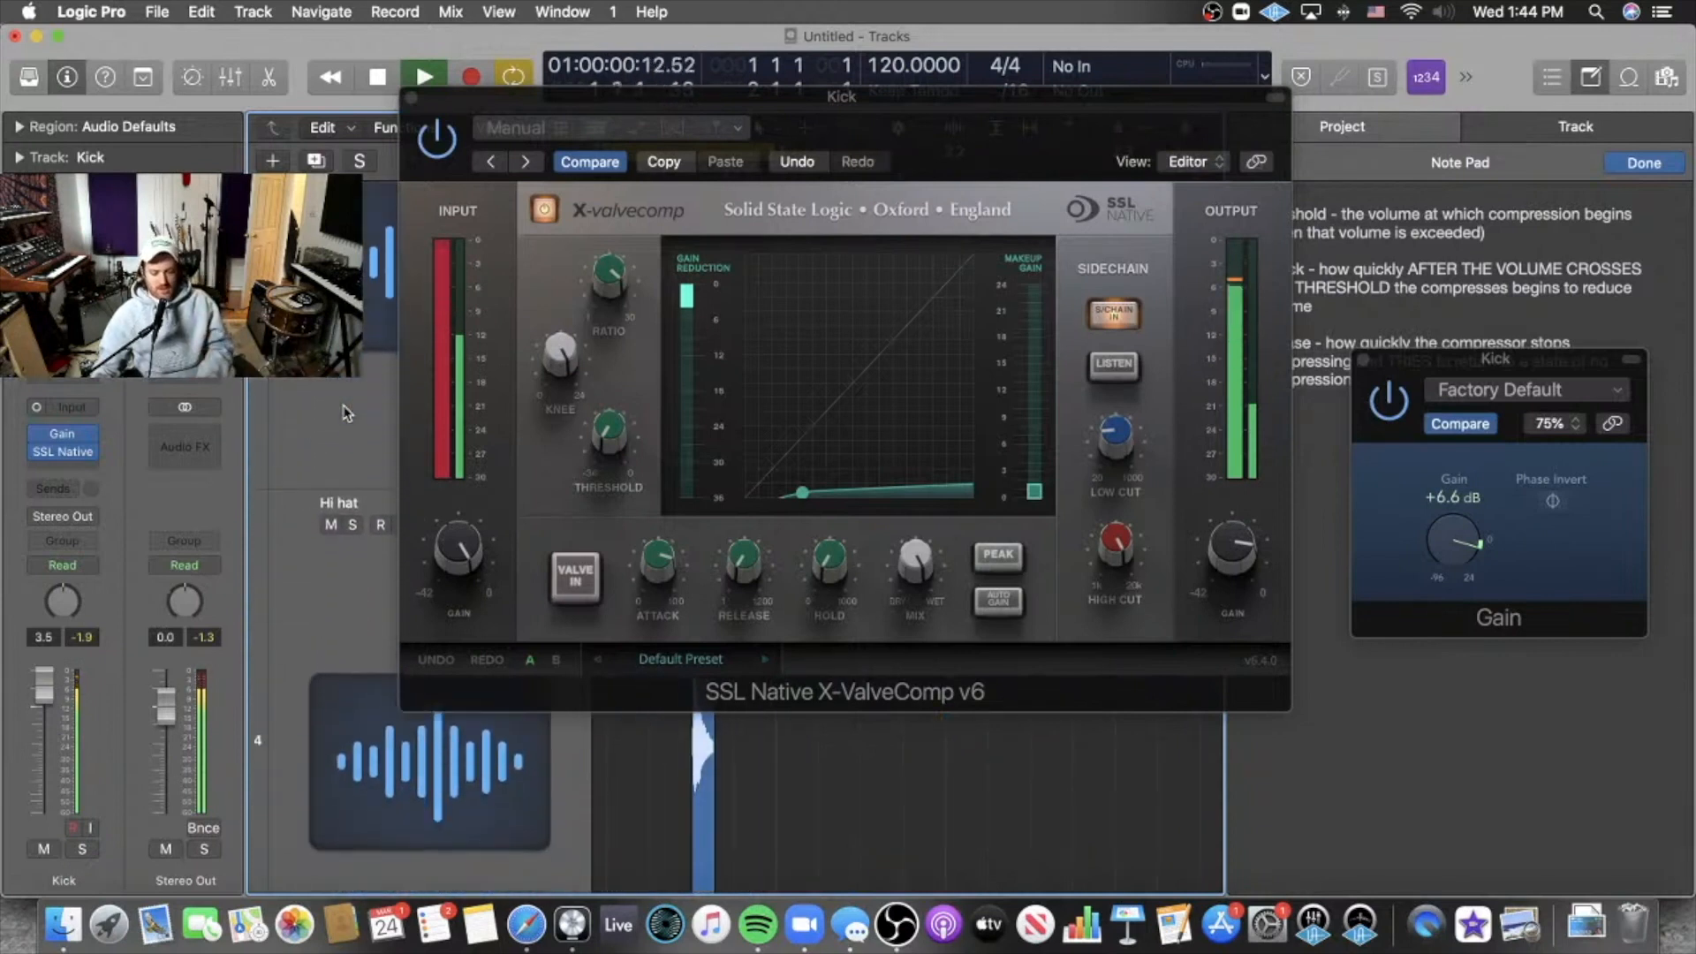
left_click(340, 544)
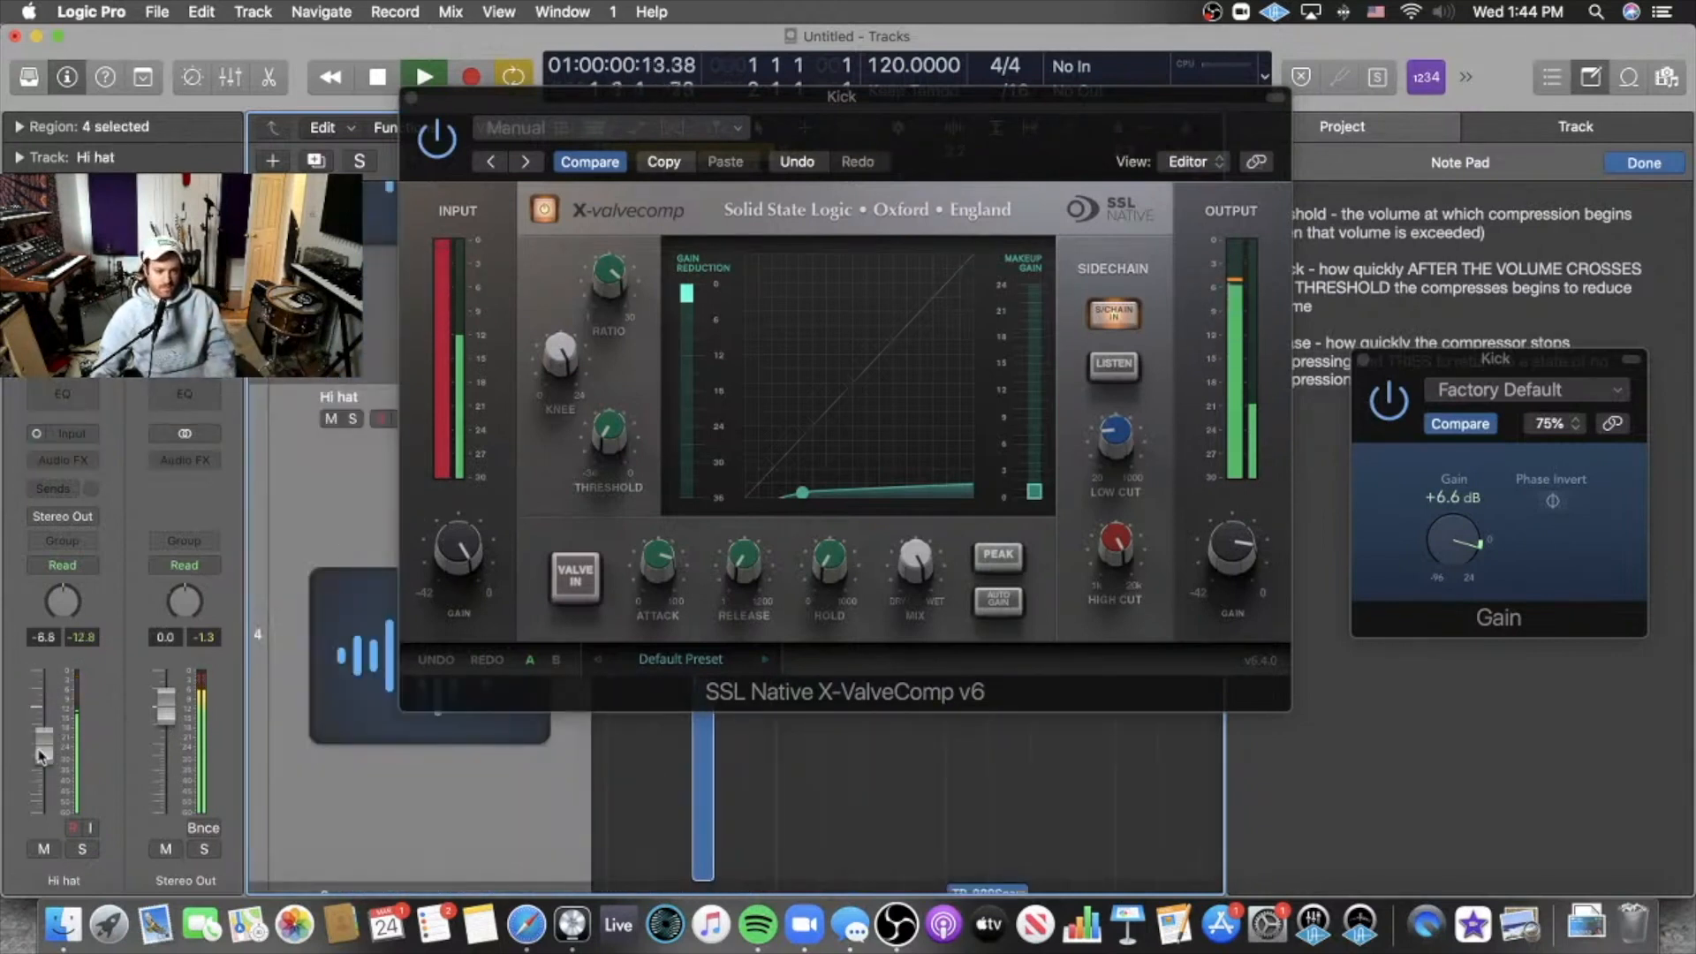
left_click(371, 303)
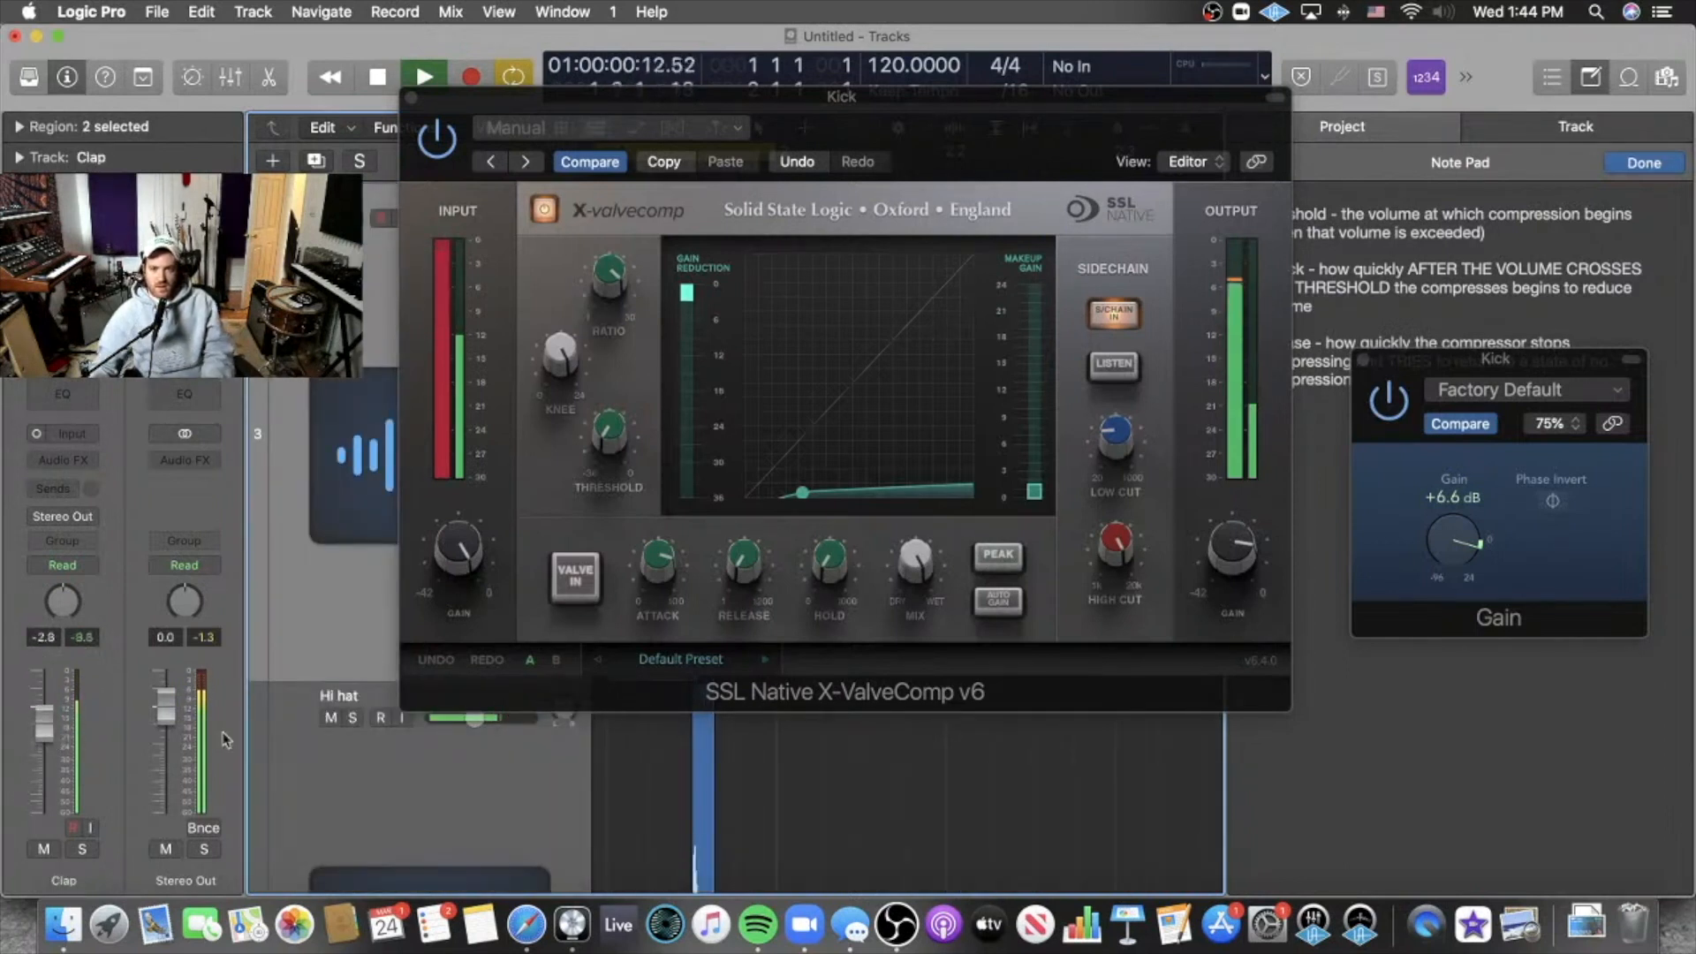
key("space")
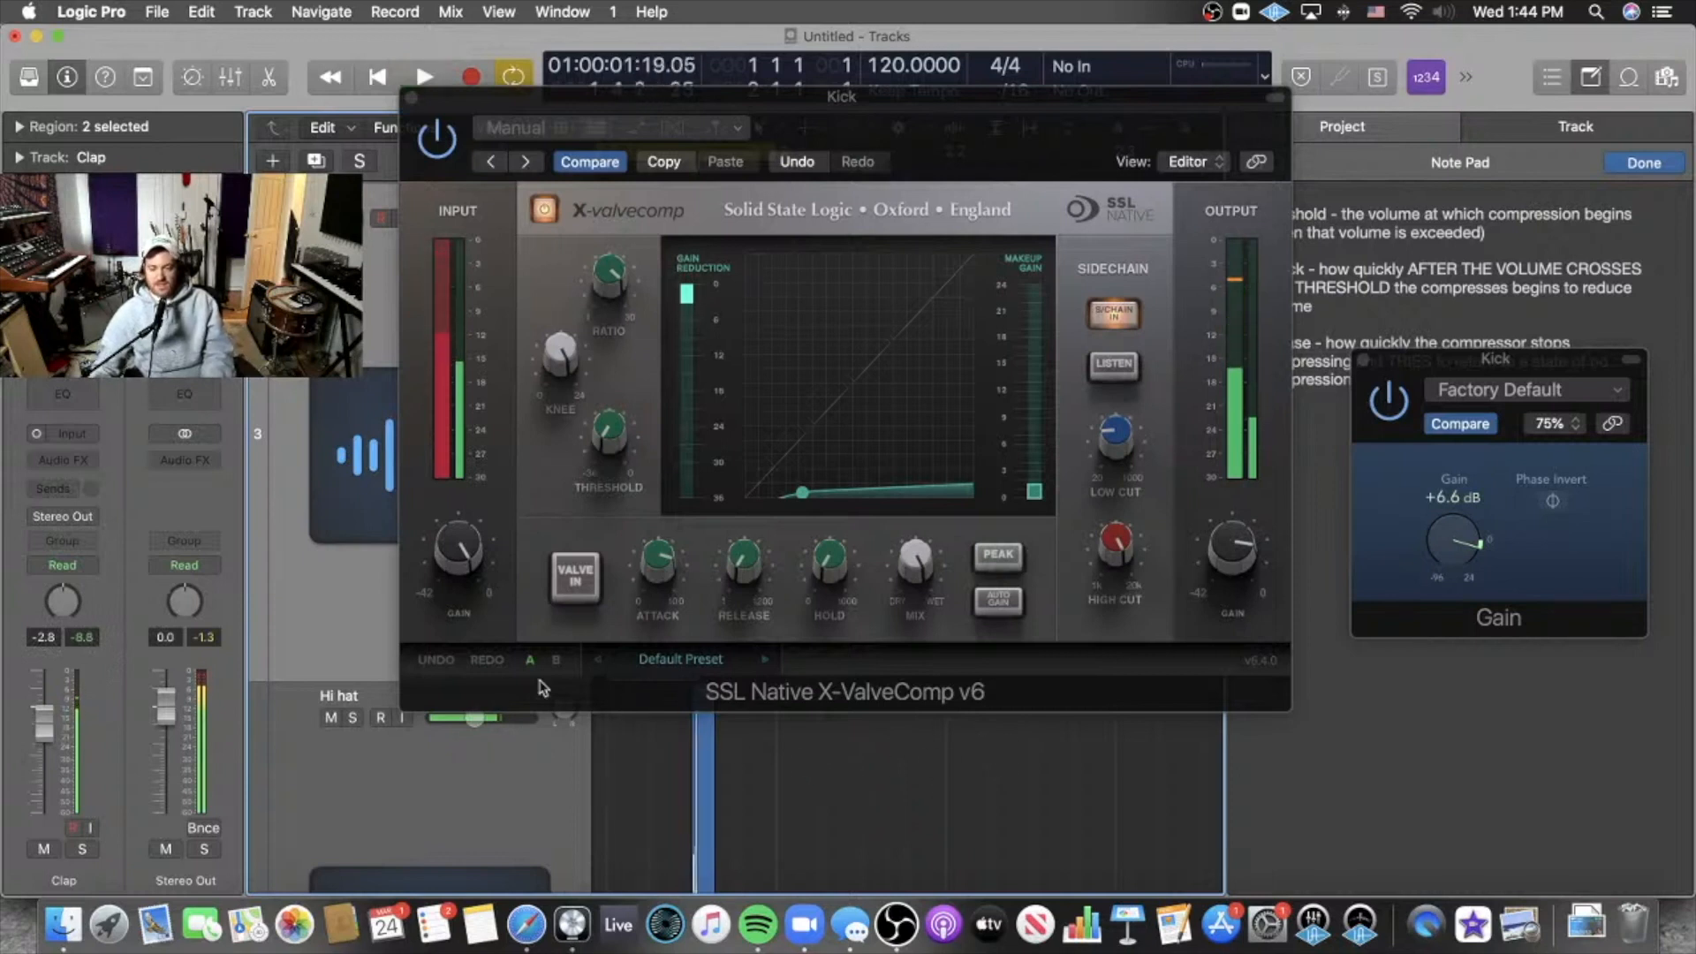
Delete the unused Inst 1 track at the start of the track list.
scroll(351, 513, "up", 5)
left_click(349, 485)
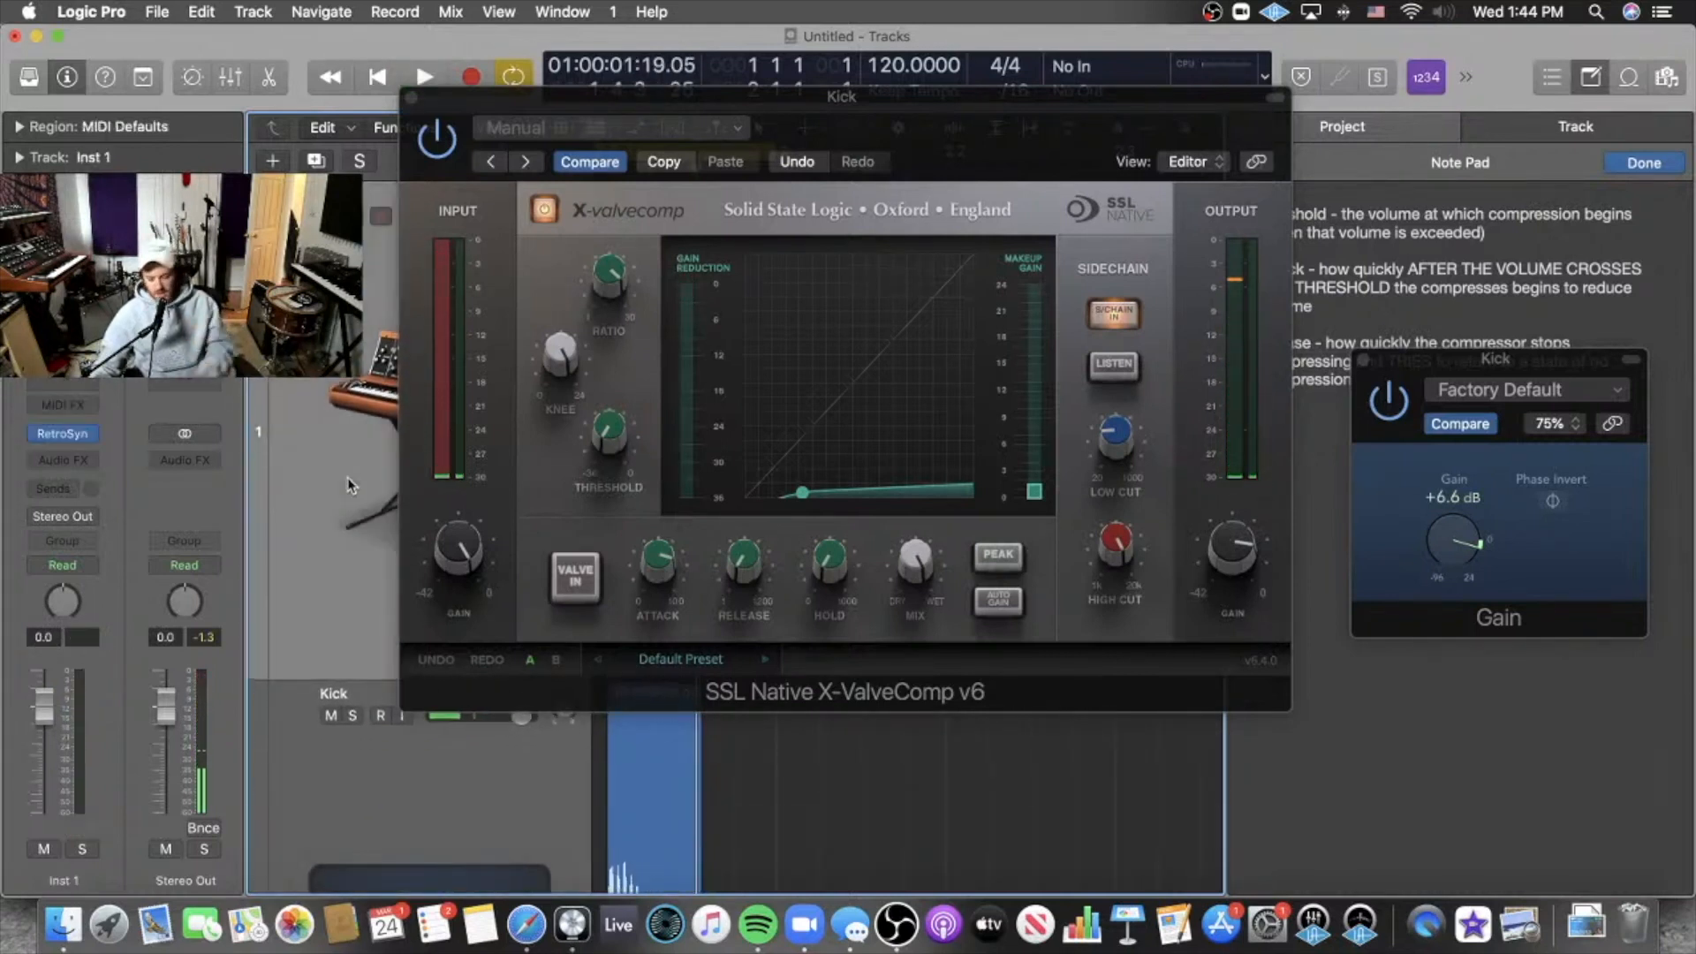
scroll(351, 485, "right", 1)
key("BackSpace")
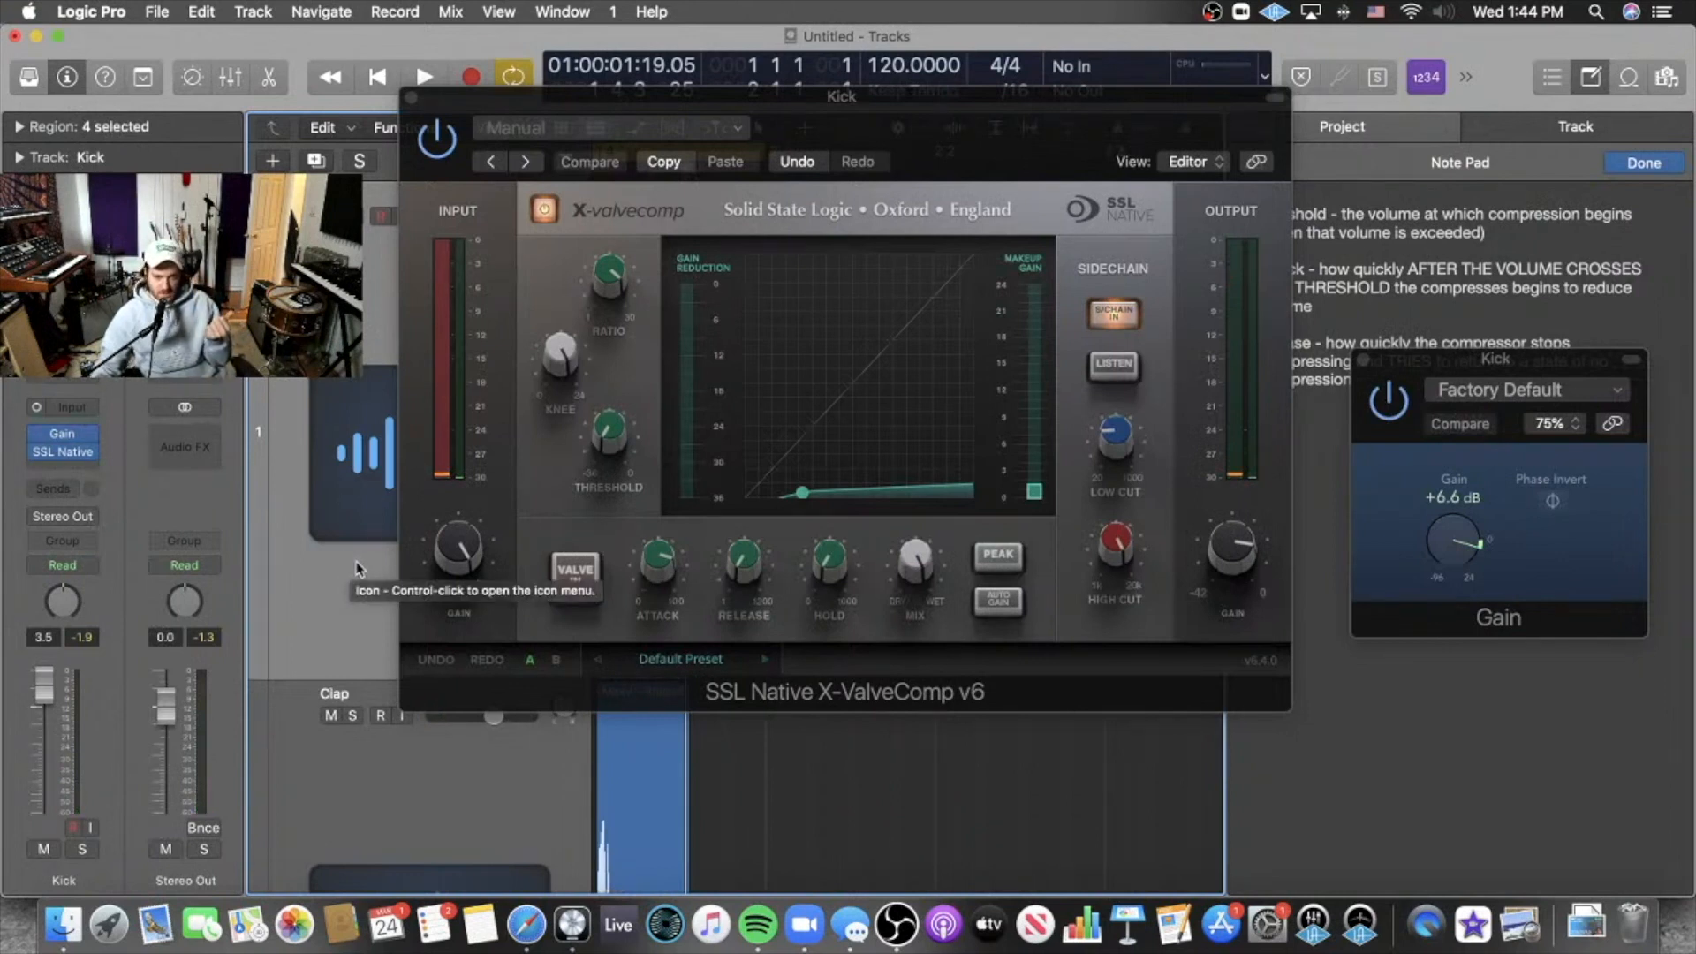
Reposition the compressor and Gain plug-in windows away from the notes and play the full loop.
left_click_drag(846, 105, 950, 137)
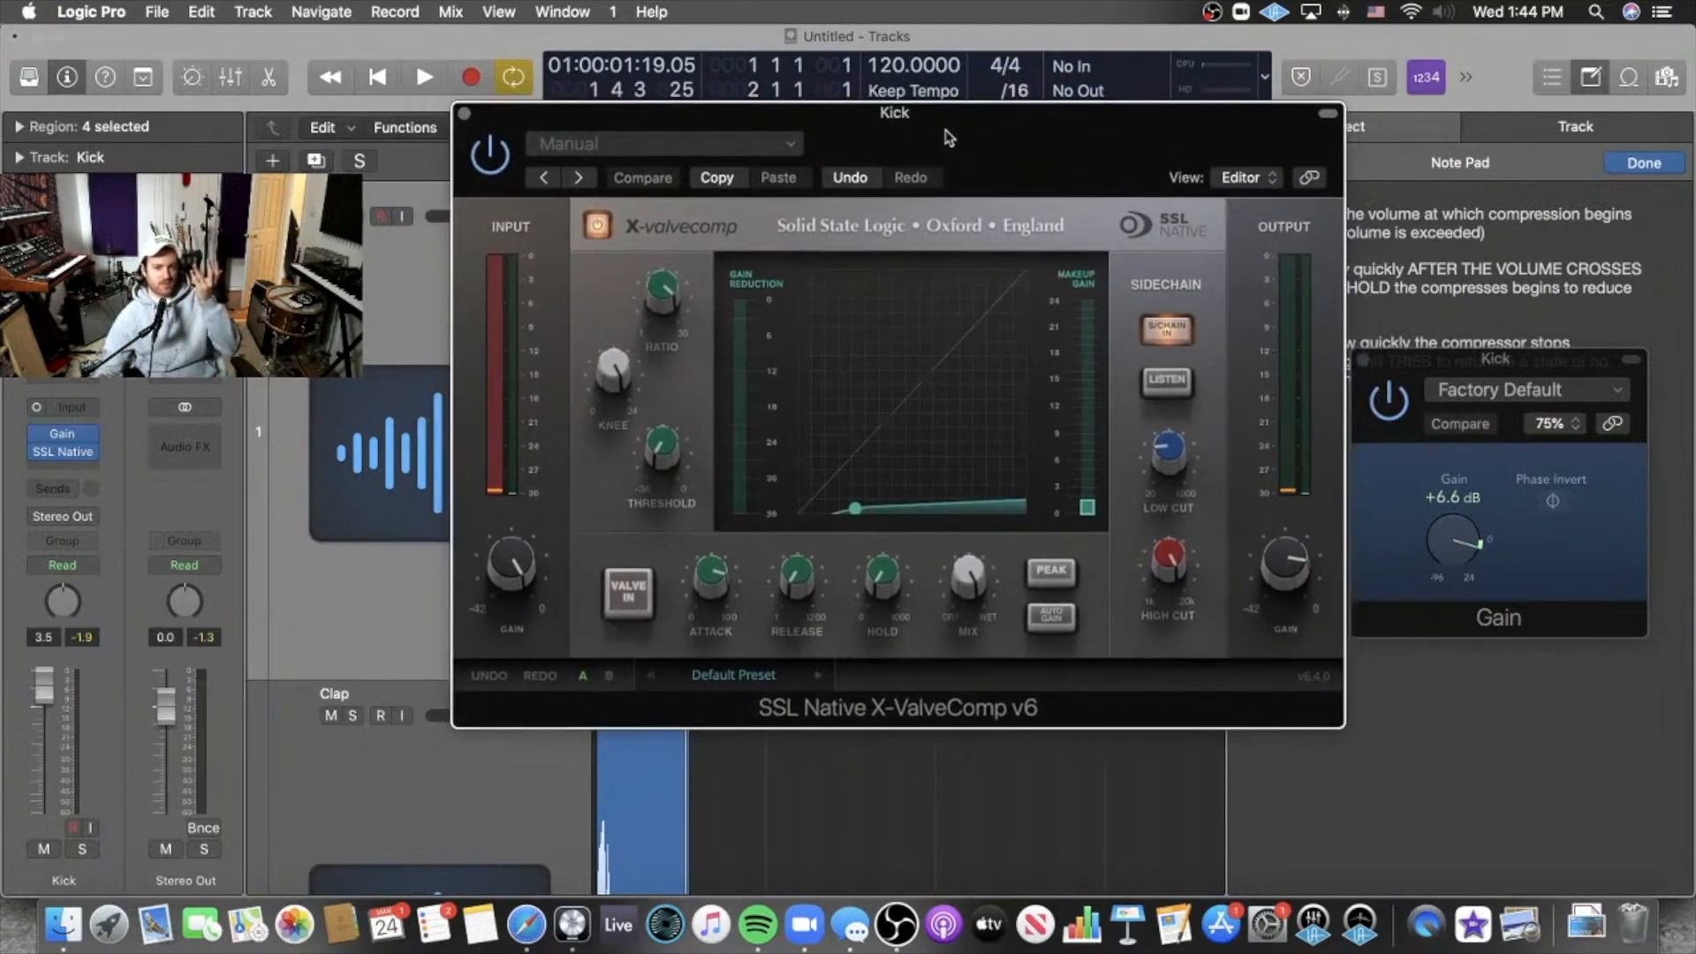
key("space")
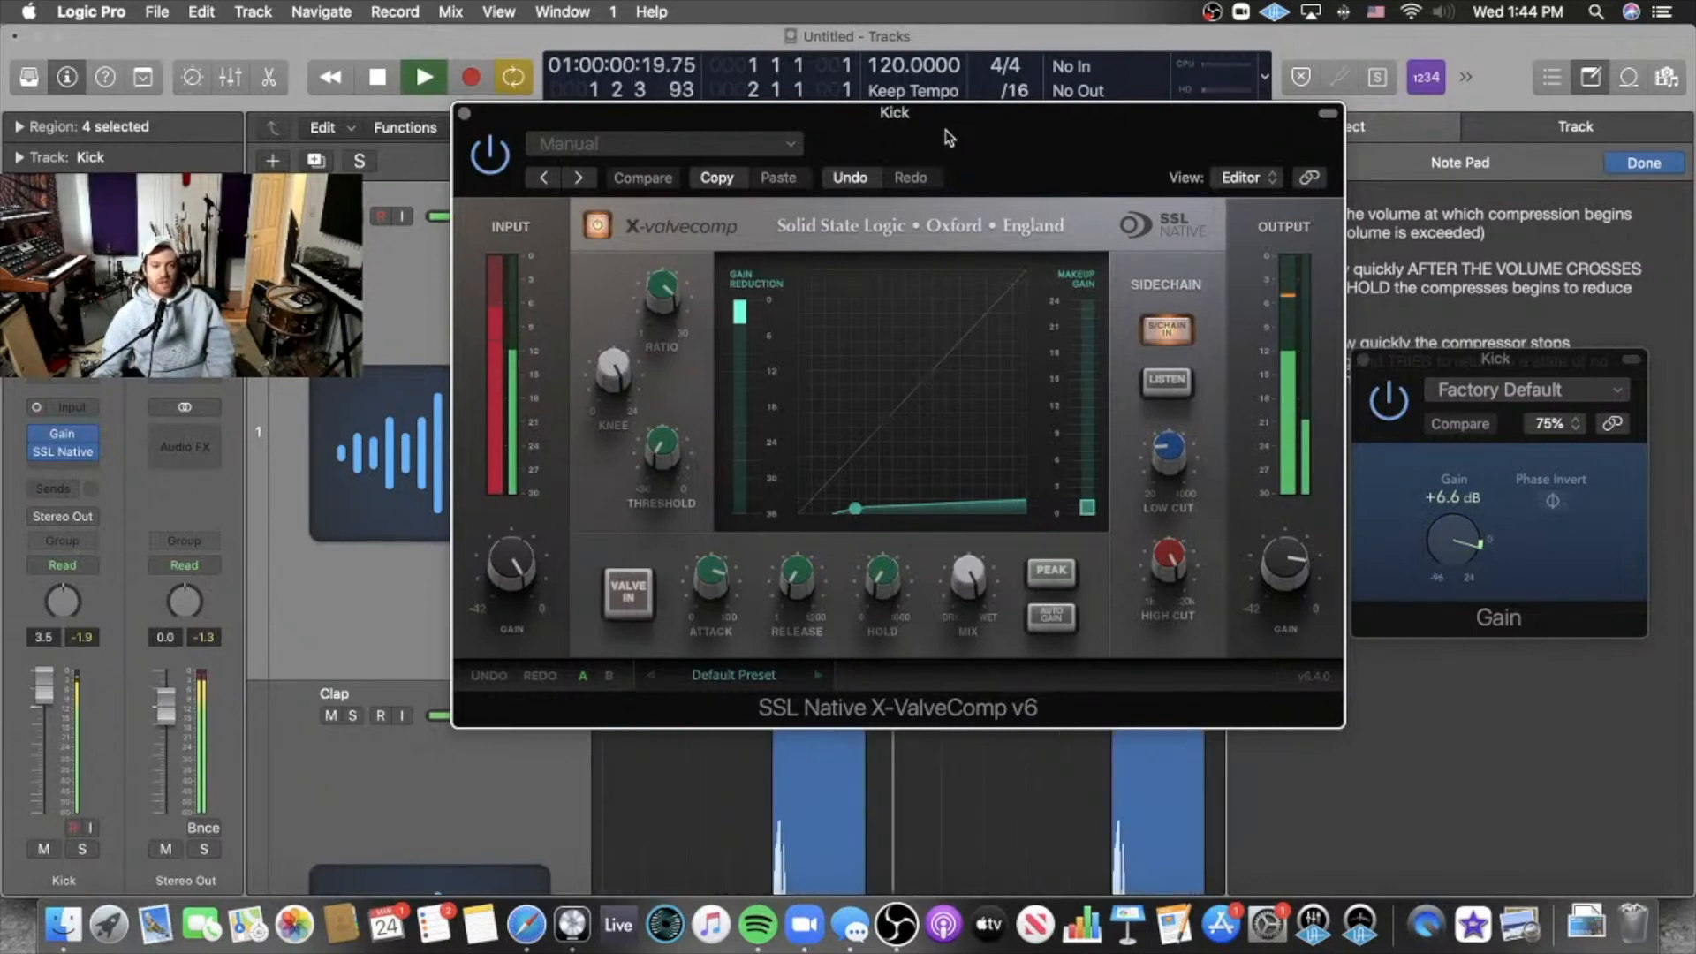
left_click_drag(1455, 363, 205, 223)
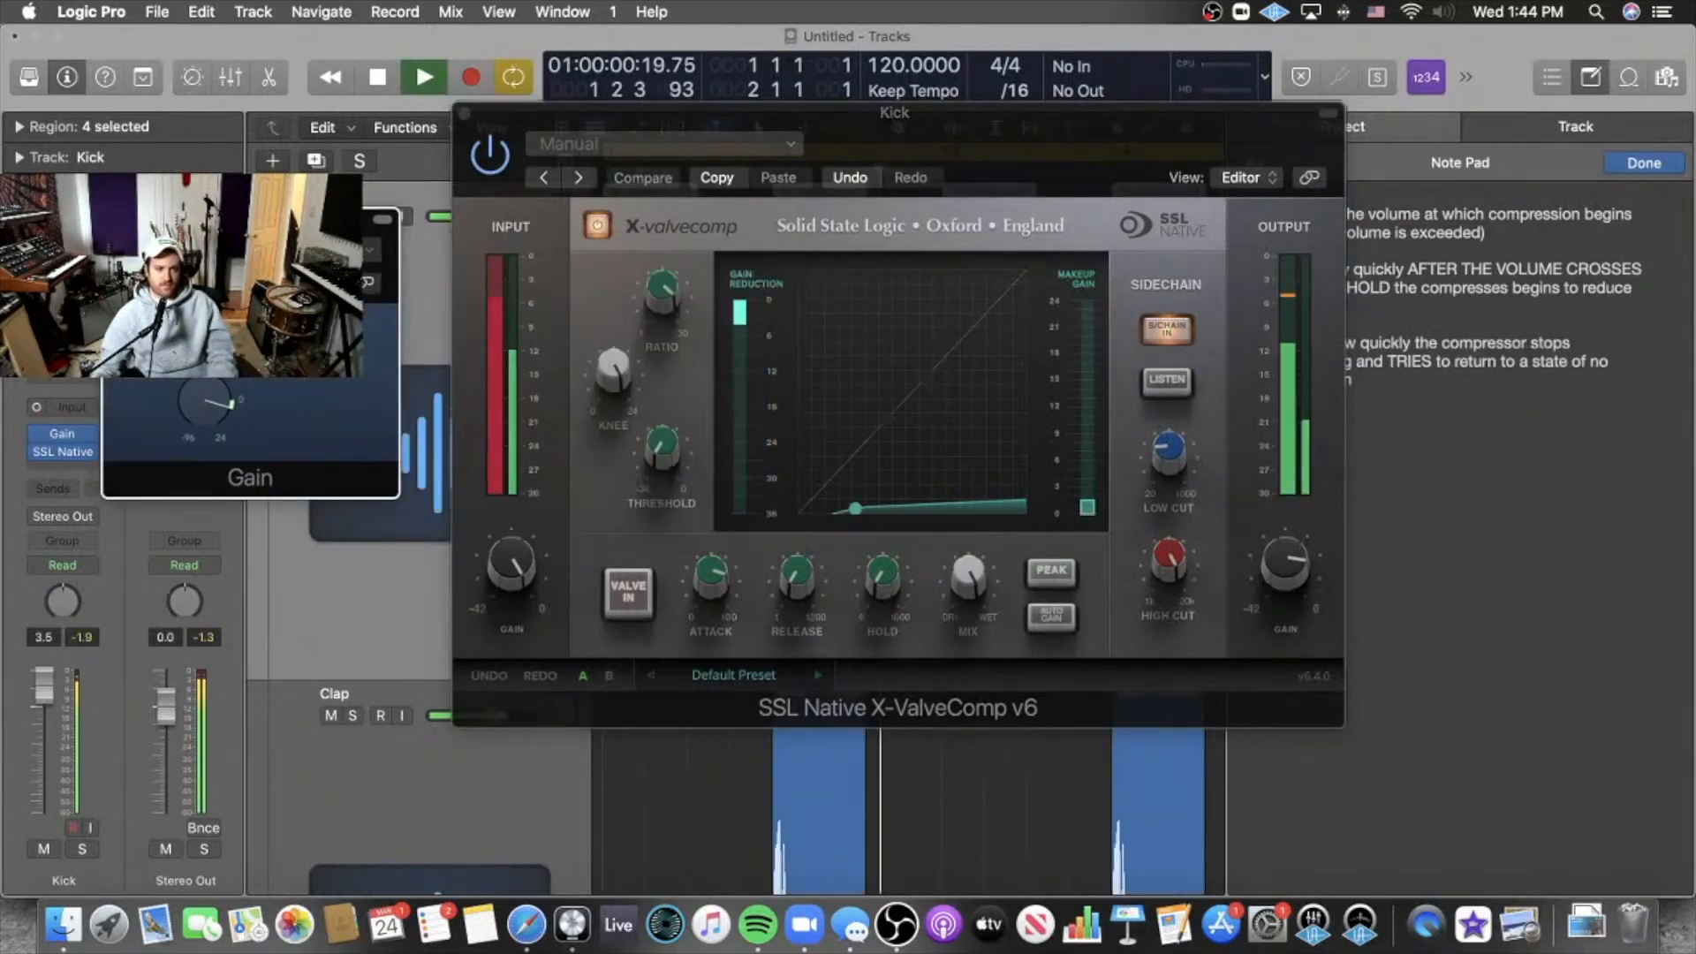
Bypass X-ValveComp and the Gain plug-in while the loop plays, re-enable both to compare, and stop playback.
left_click(492, 170)
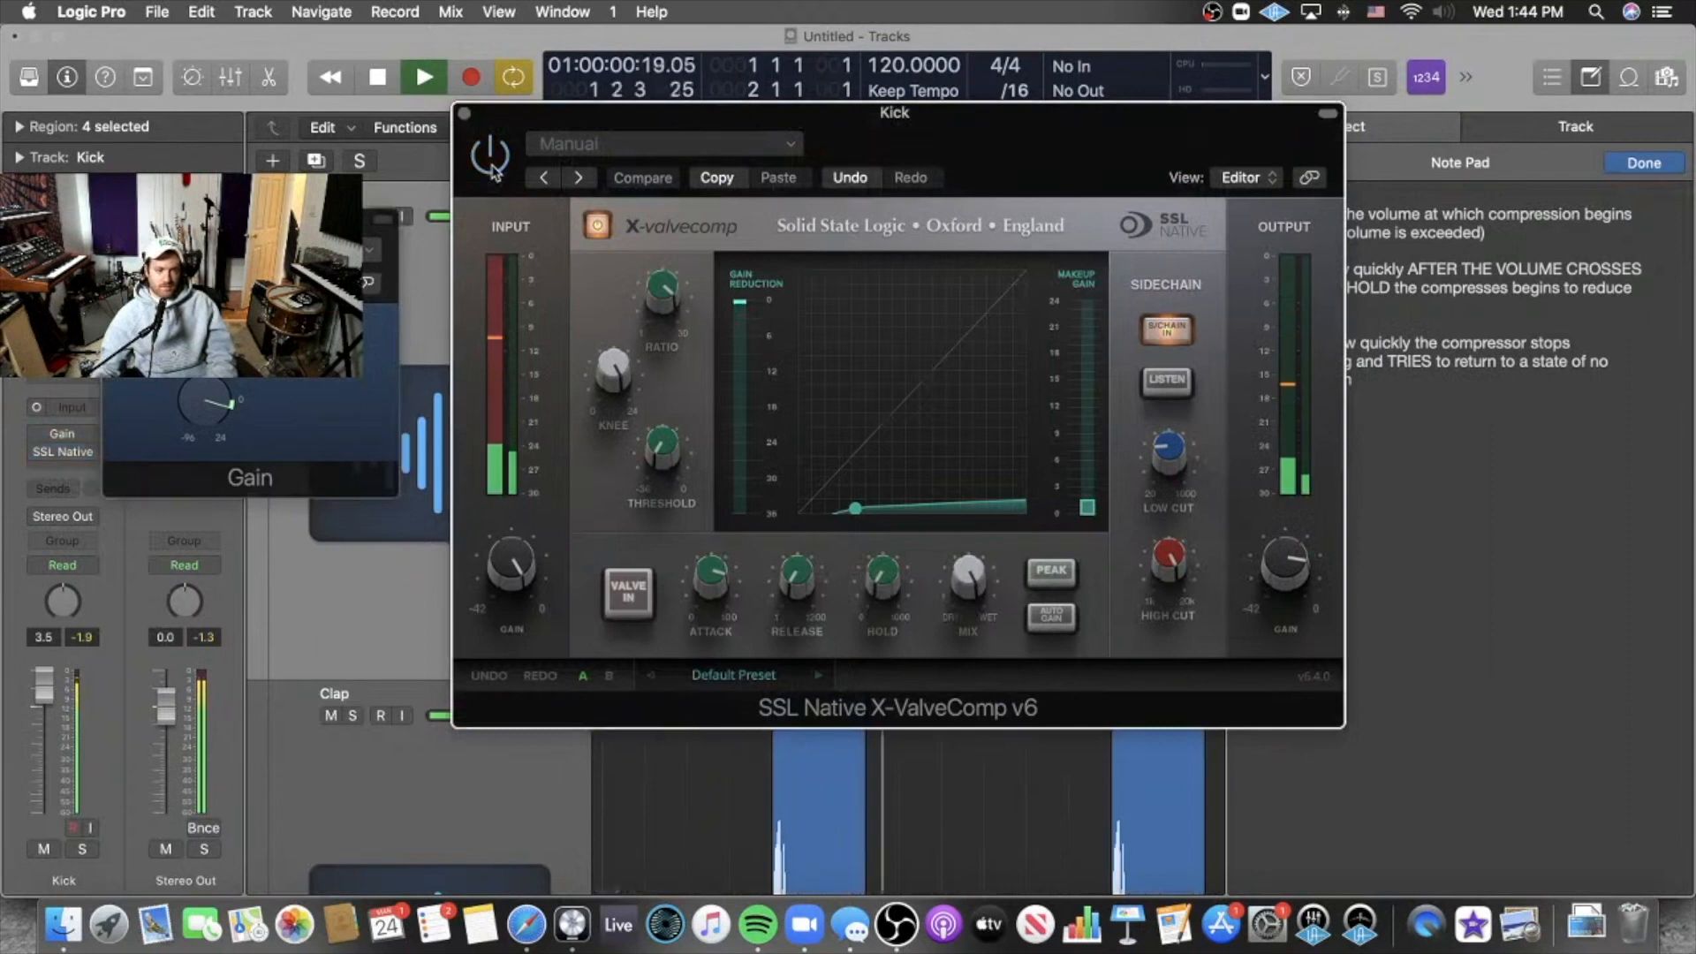
left_click(494, 167)
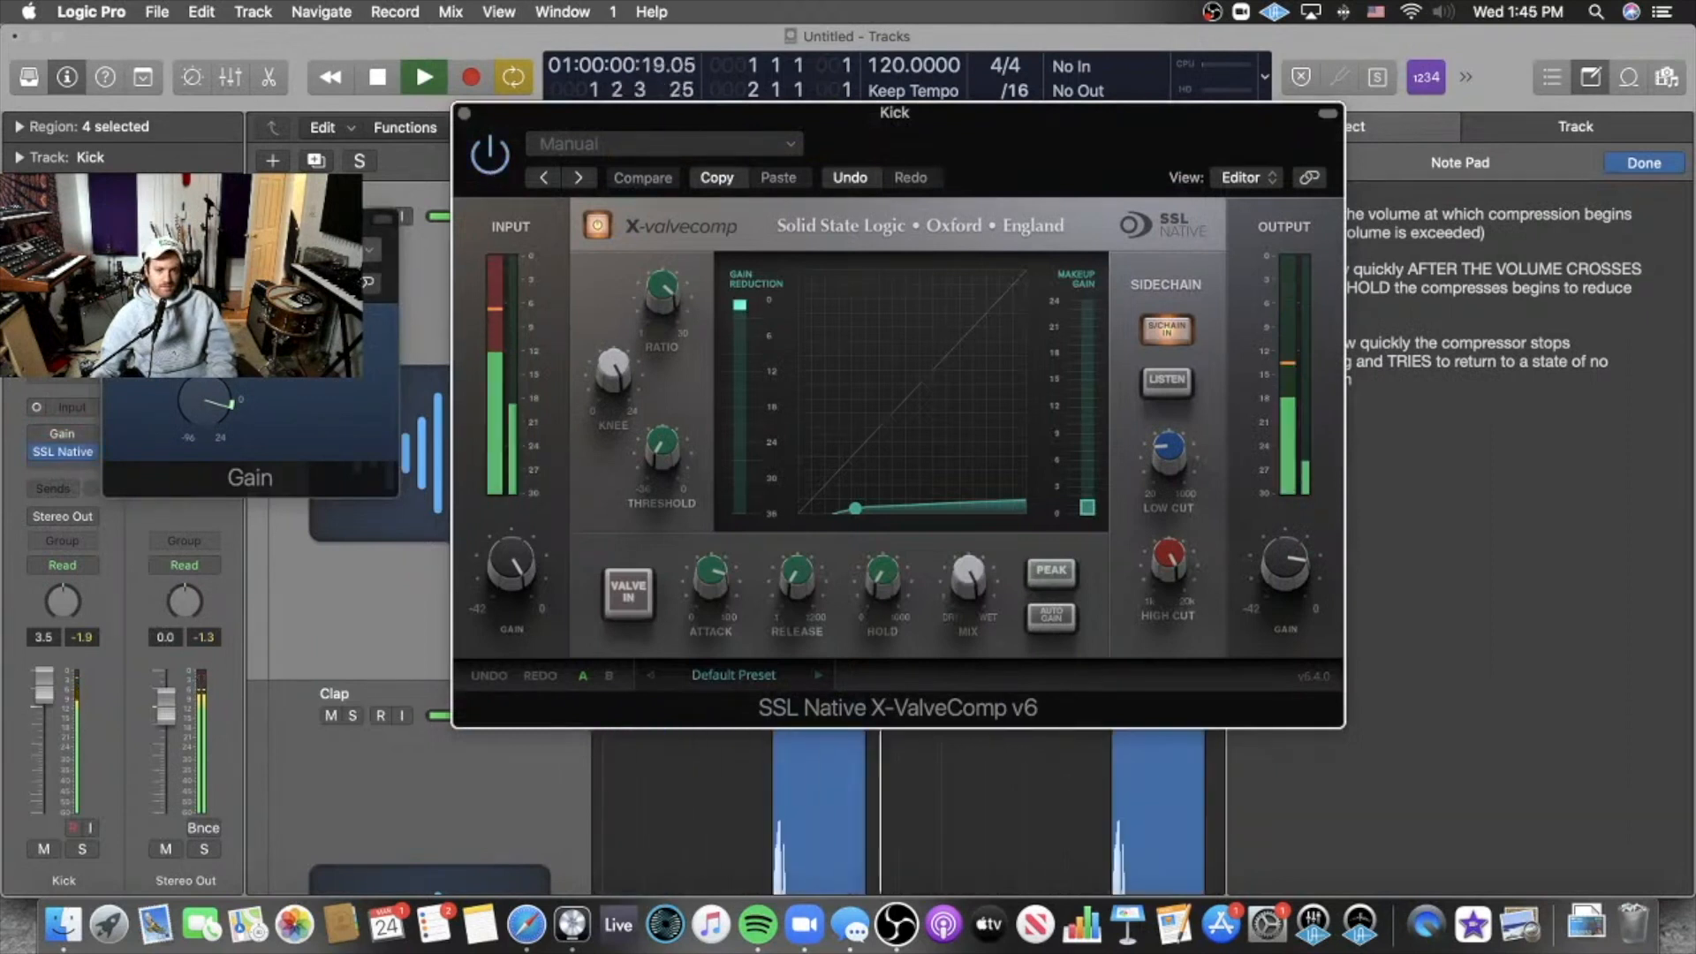
left_click(140, 260)
key("space")
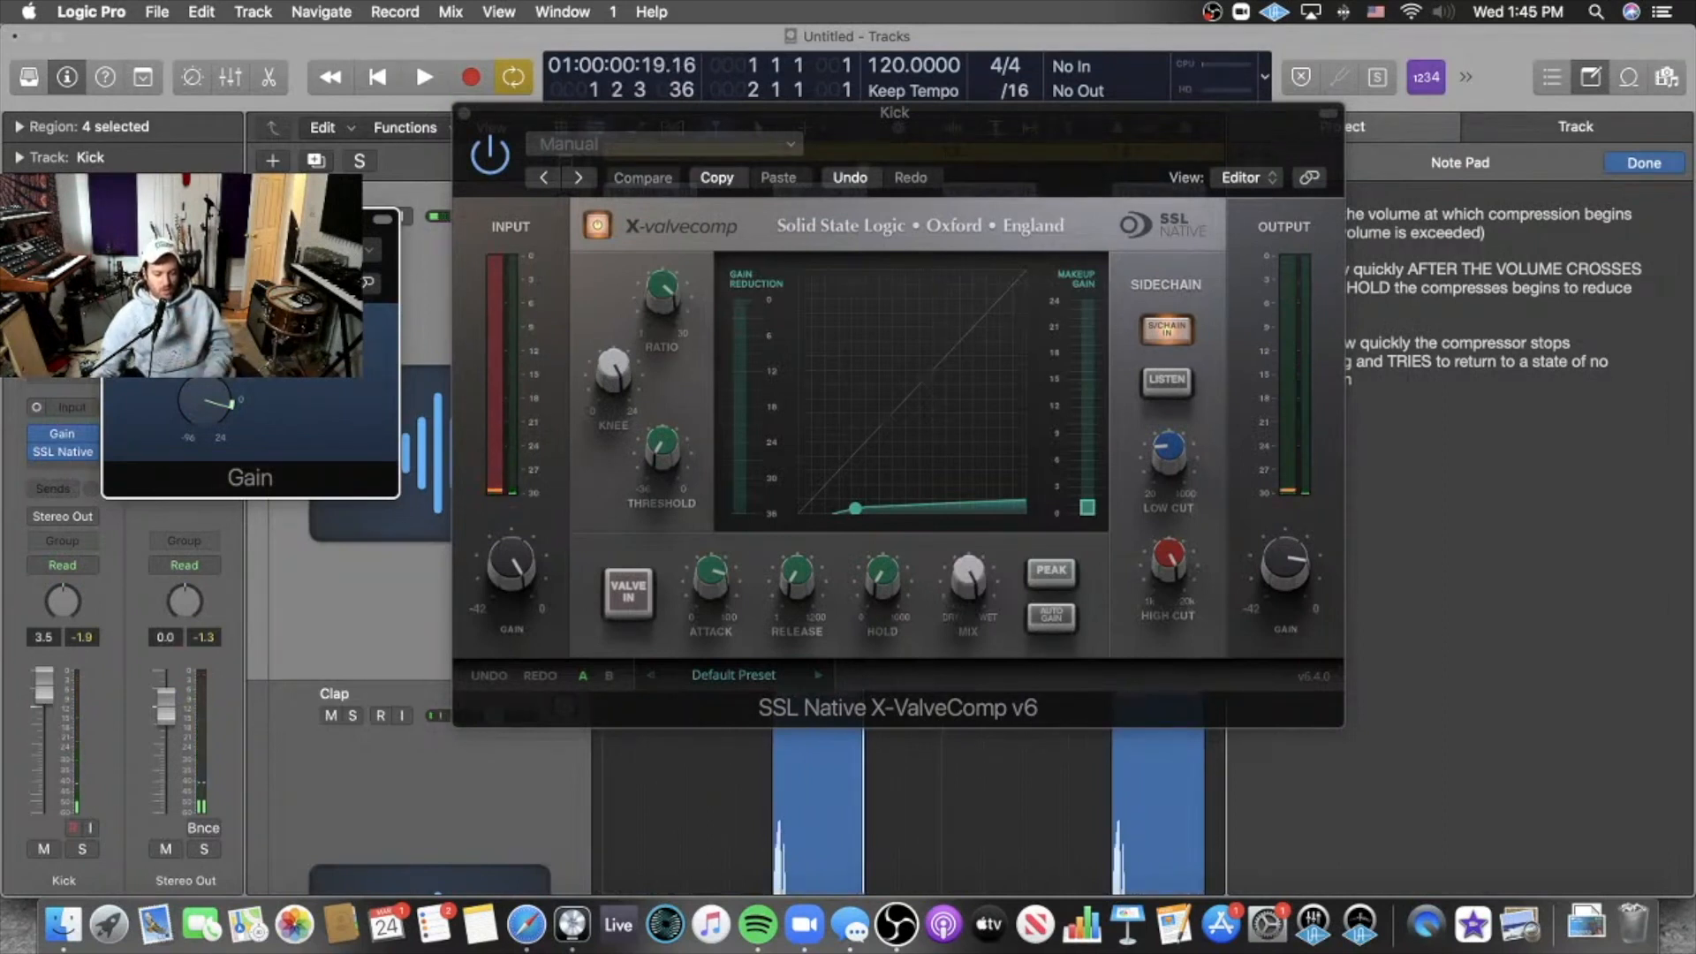
Restart the loop with X-ValveComp and Gain bypassed, switch both back on for a second comparison, and stop playback.
left_click(489, 169)
key("space")
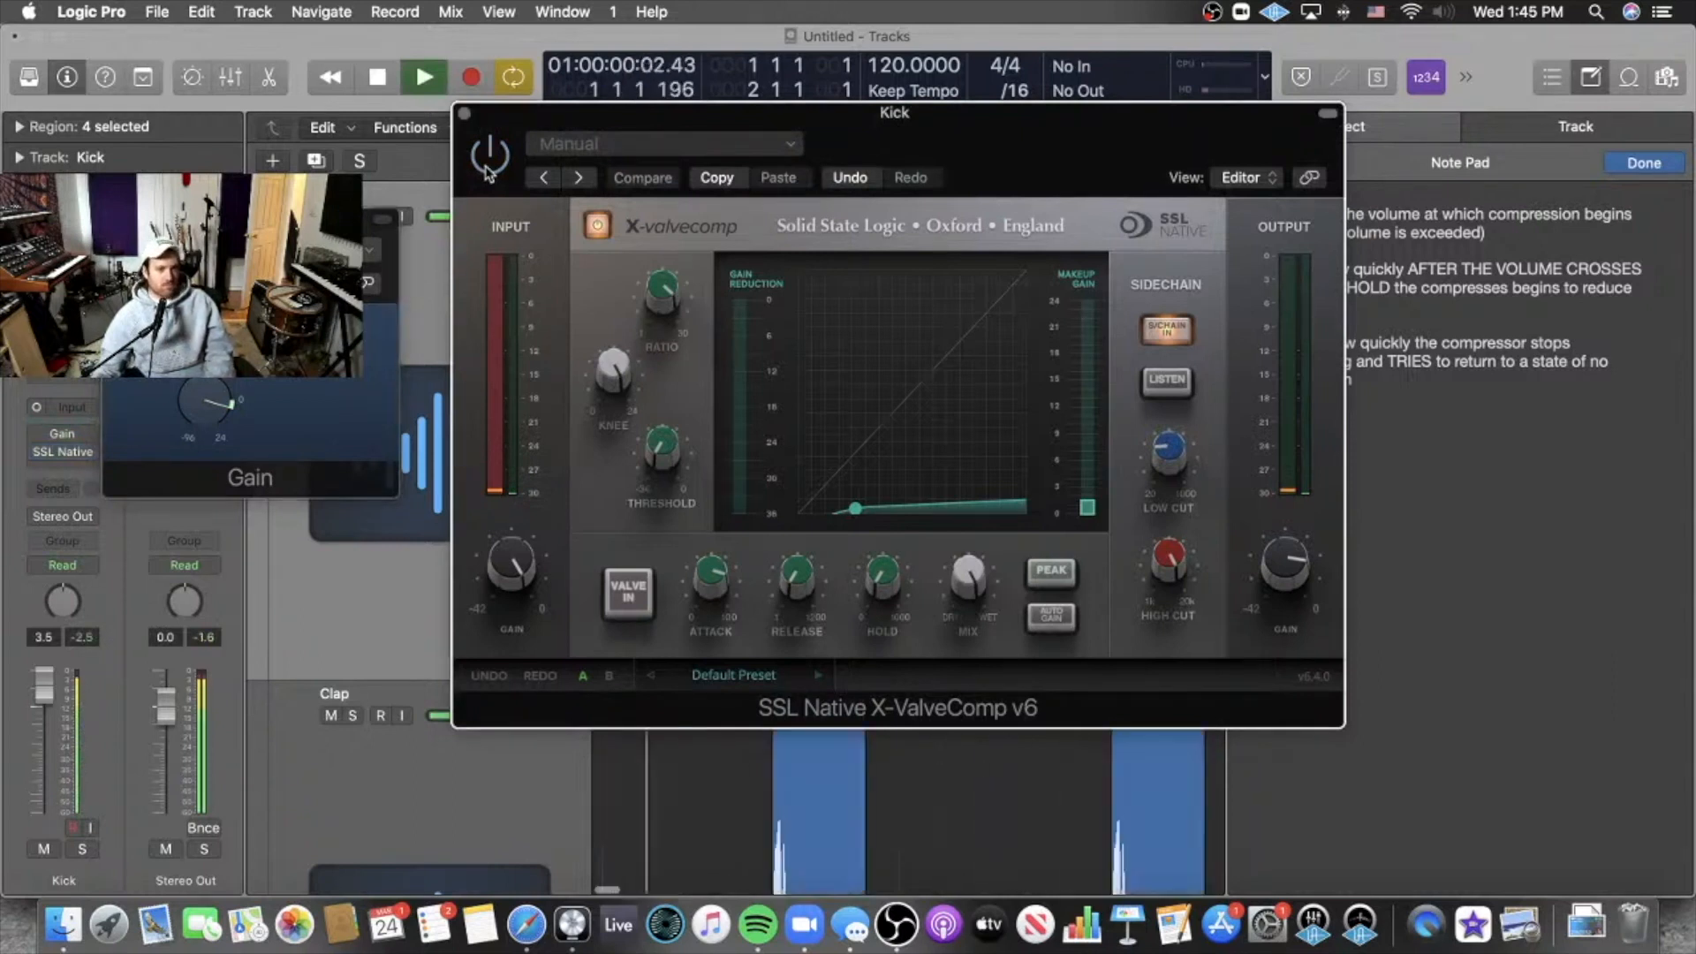
left_click(481, 173)
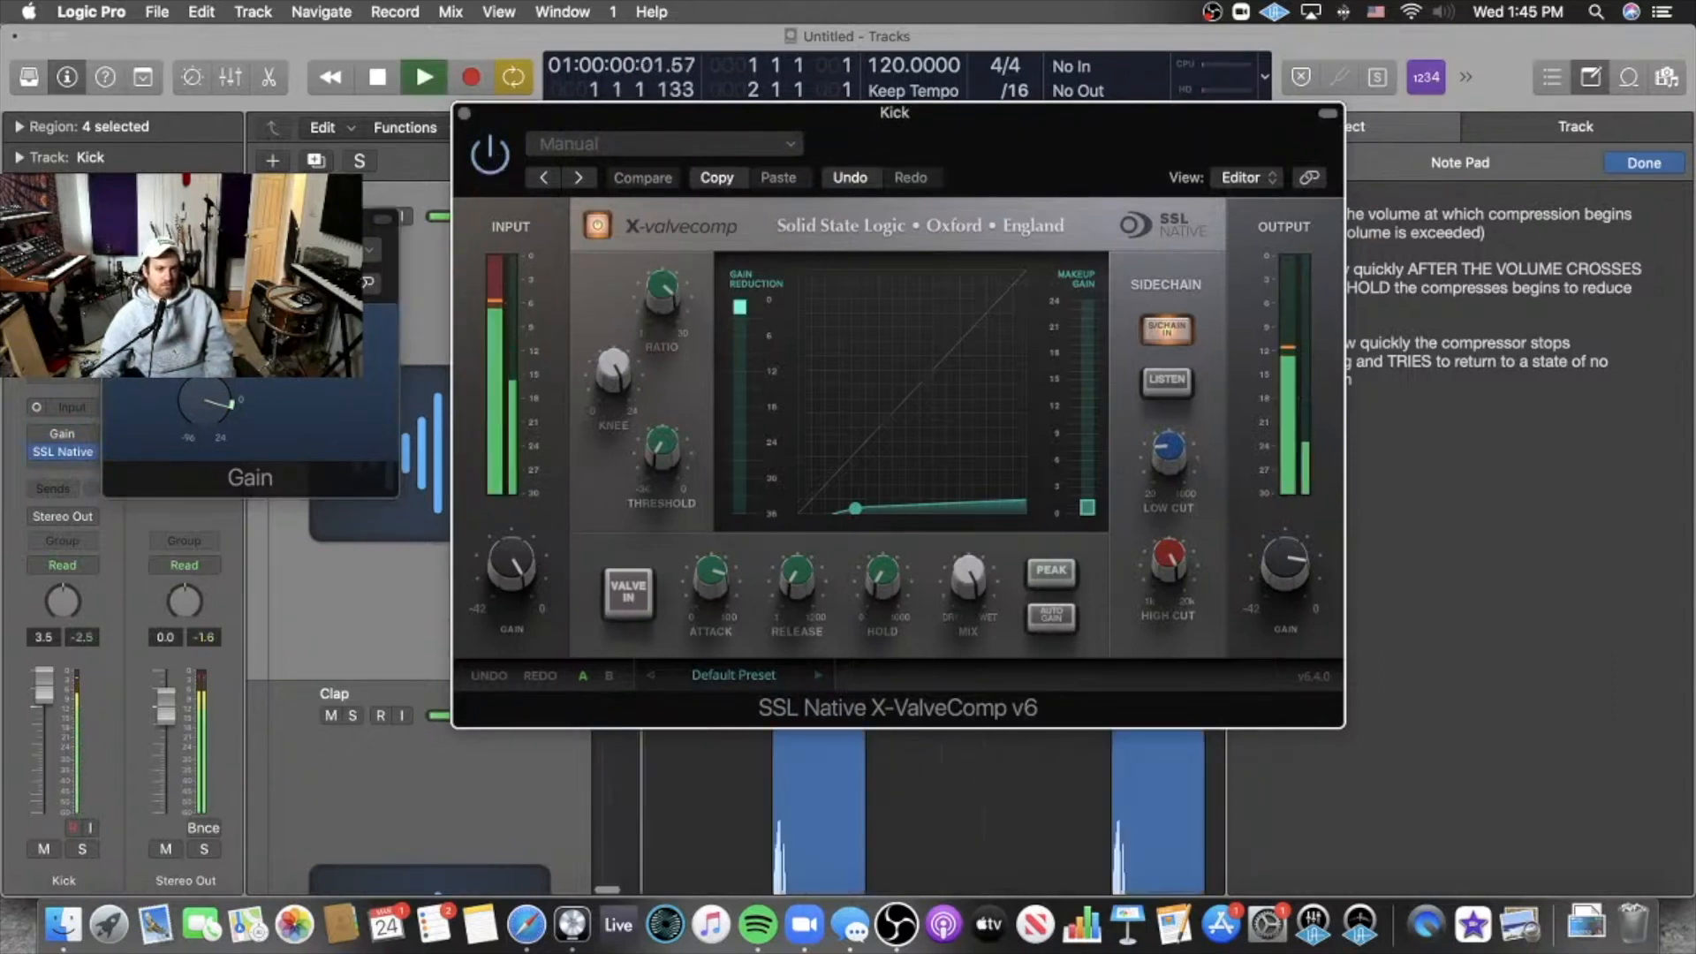
left_click(139, 262)
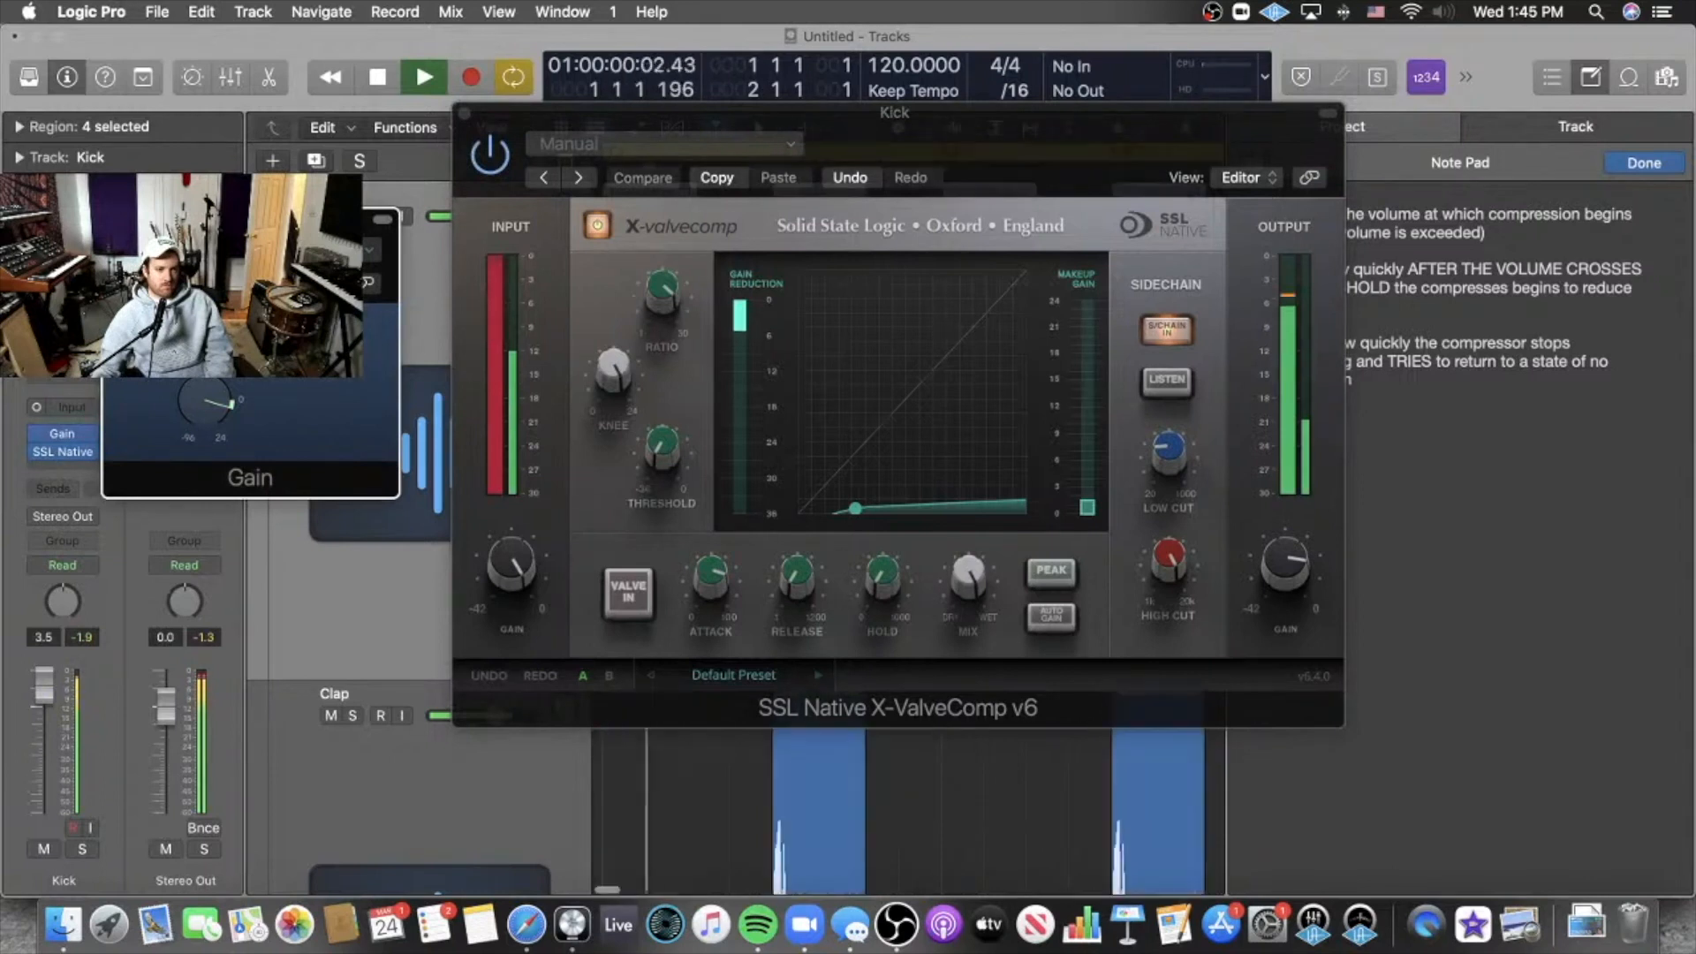
key("space")
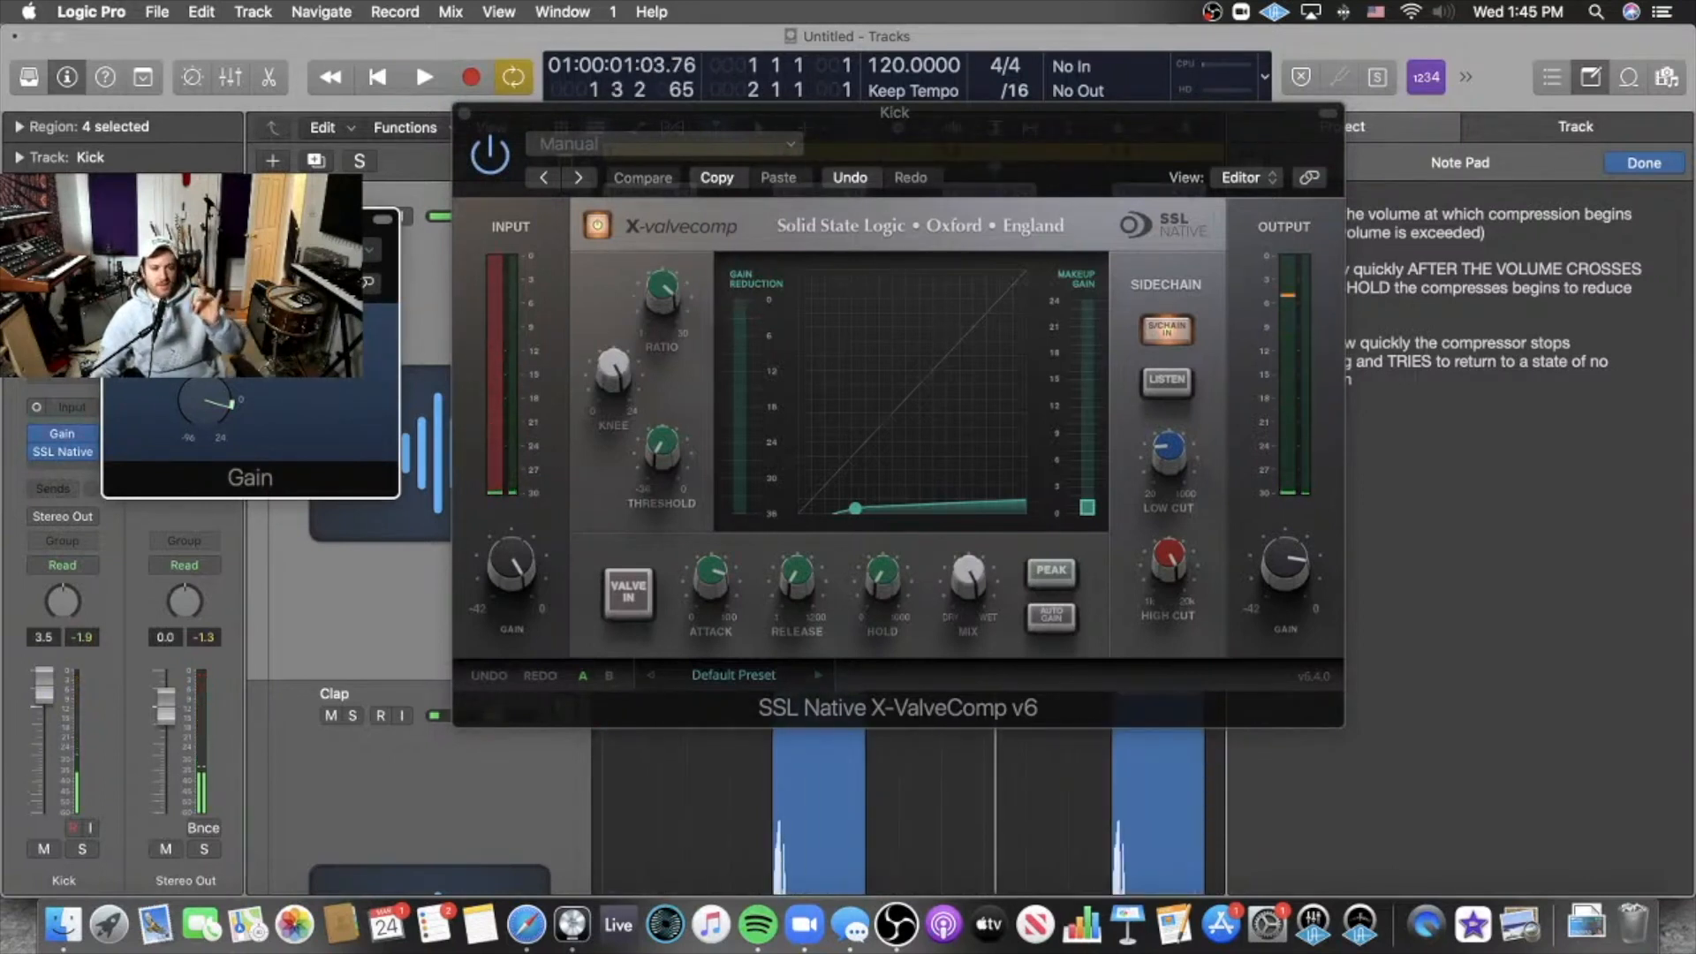
Insert a Channel EQ after X-ValveComp on the Kick and examine the kick's frequency spectrum during playback, shifting the analyzer's dB scale.
left_click_drag(190, 219, 369, 265)
left_click(60, 366)
key("space")
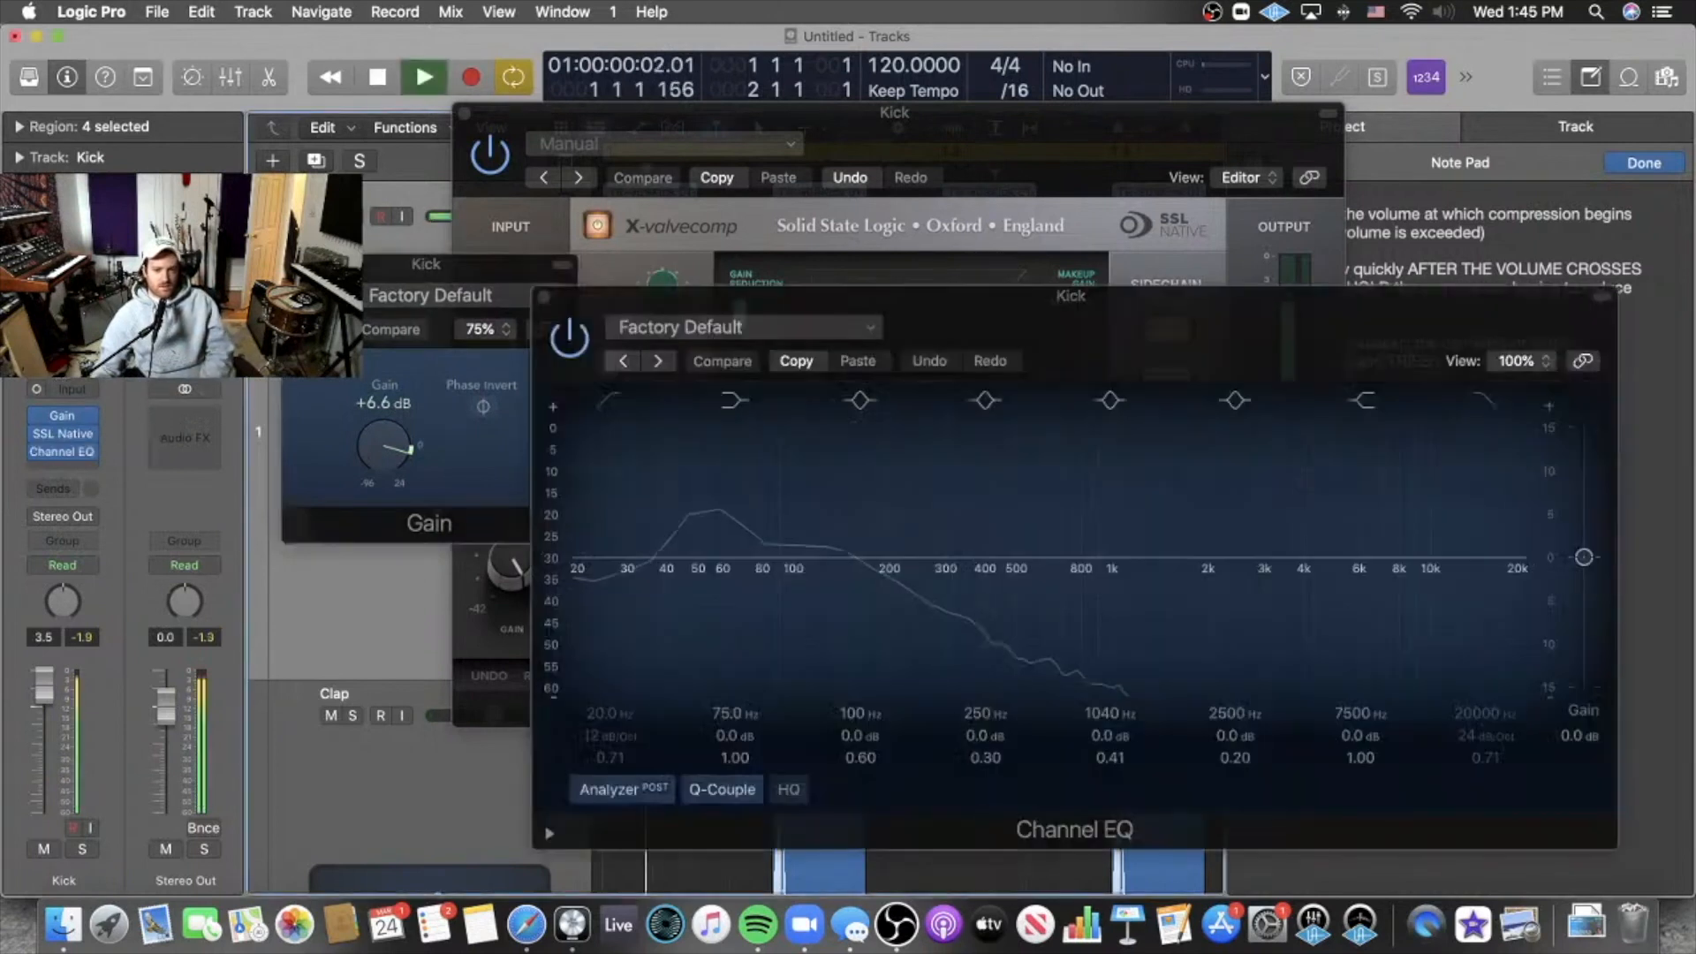
left_click_drag(565, 527, 530, 402)
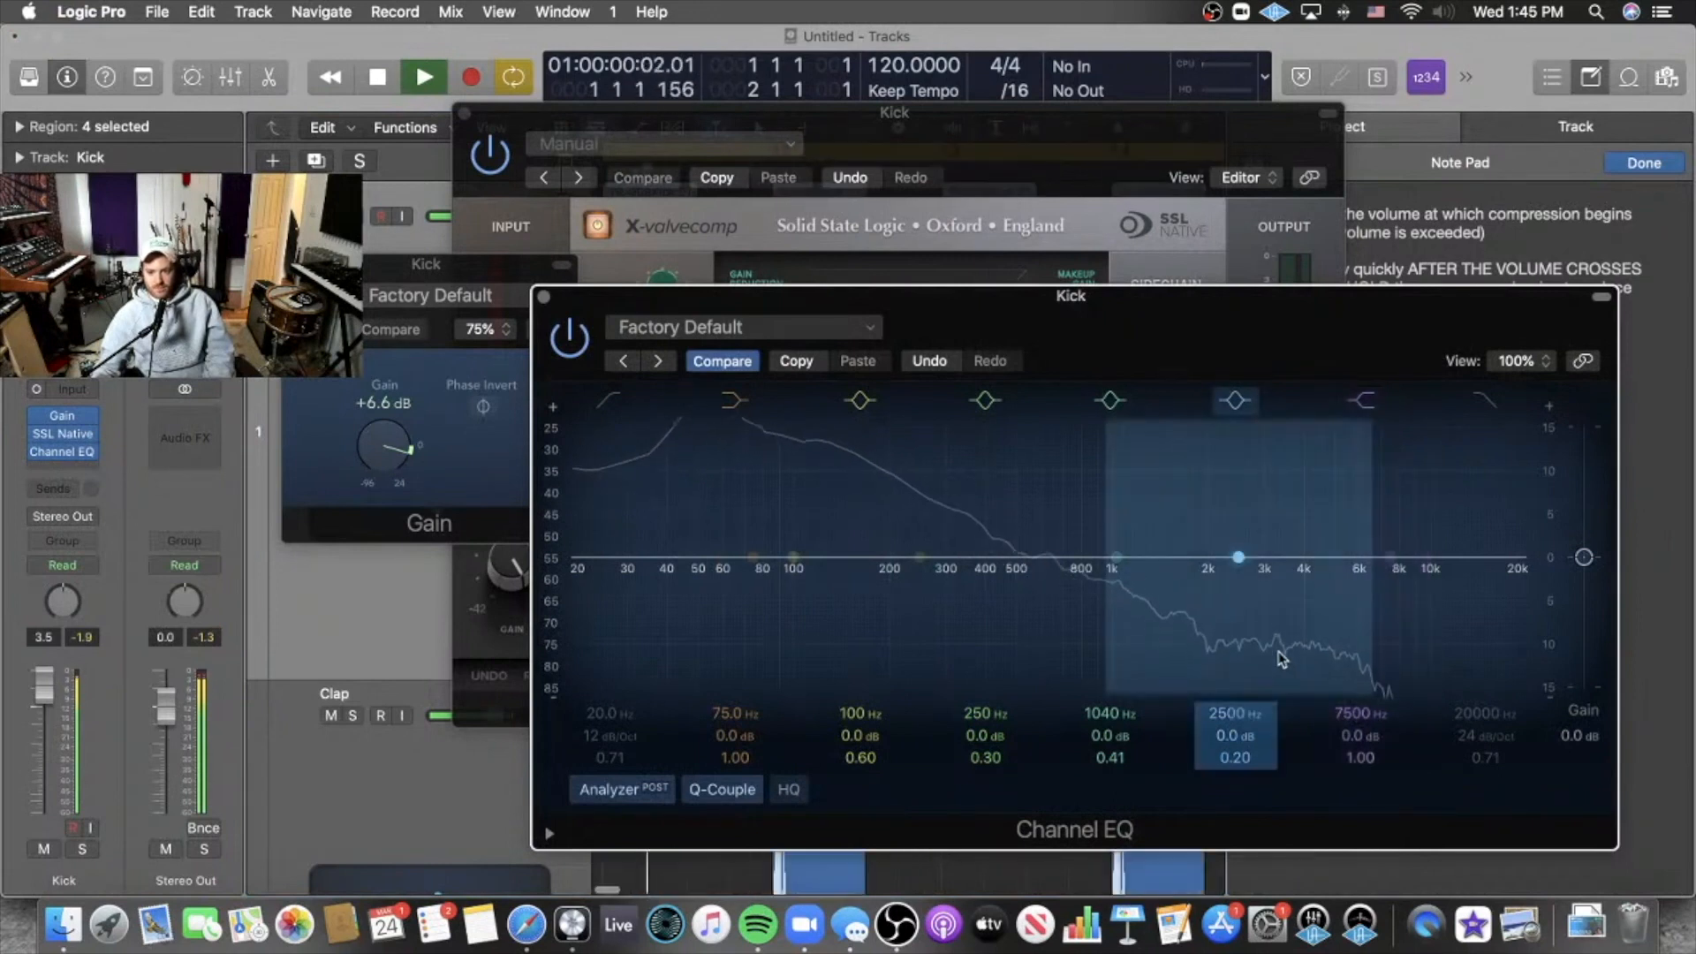
left_click_drag(551, 515, 552, 528)
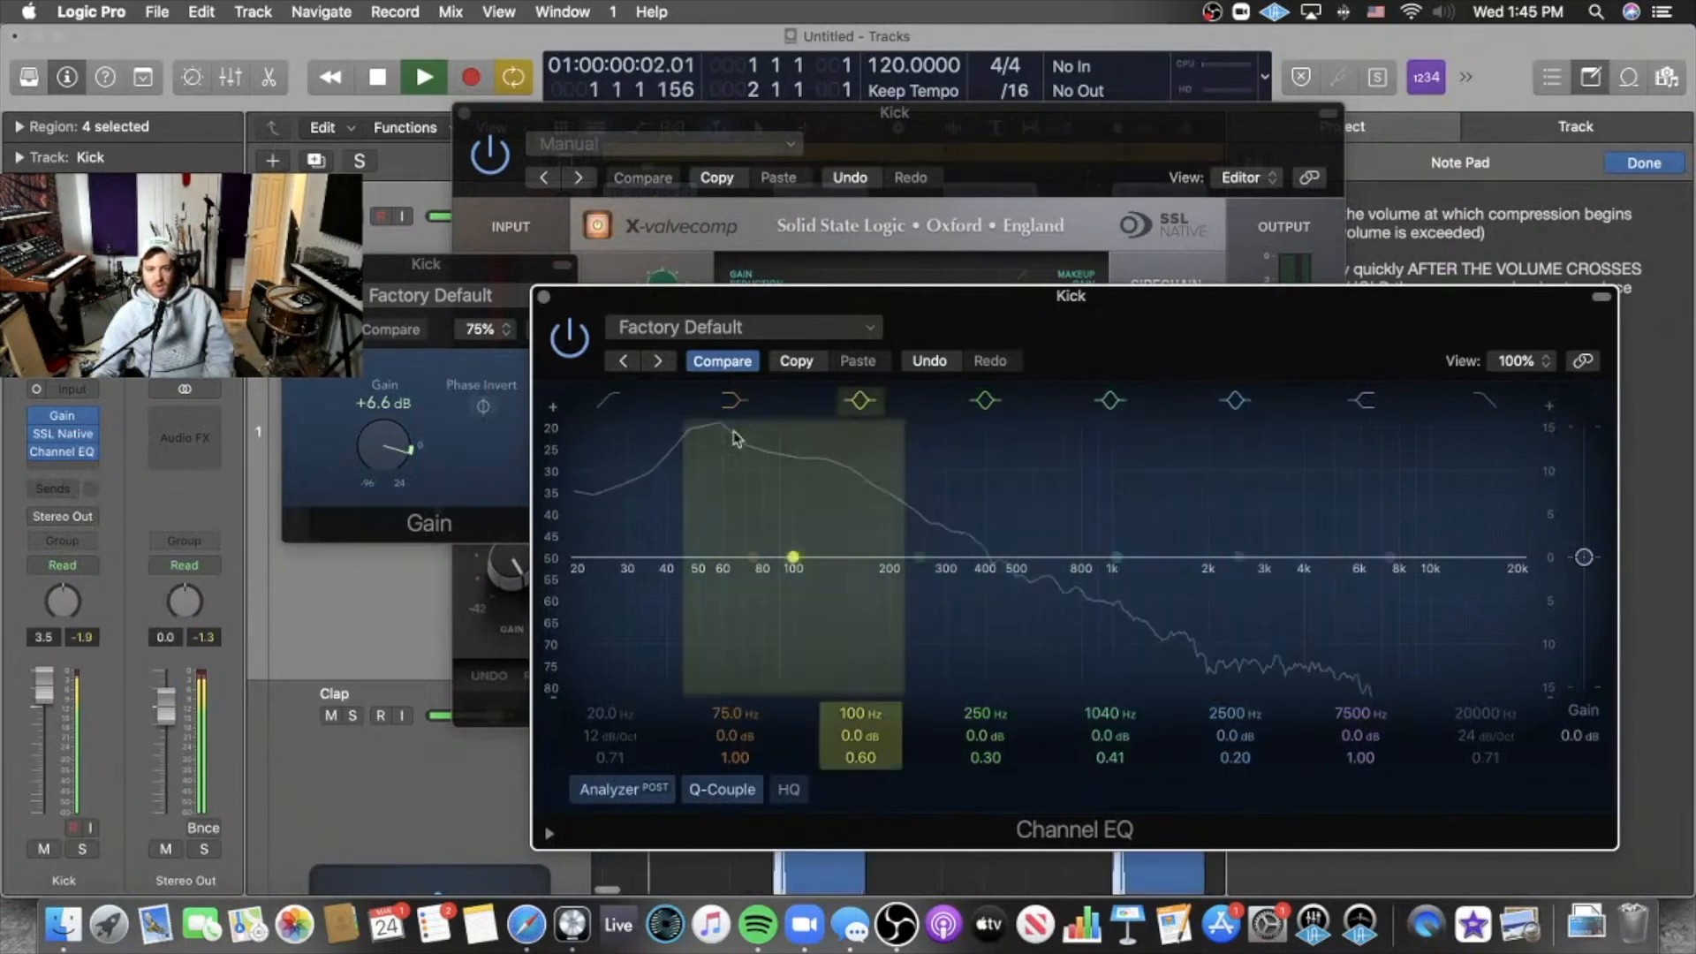
left_click_drag(552, 505, 552, 495)
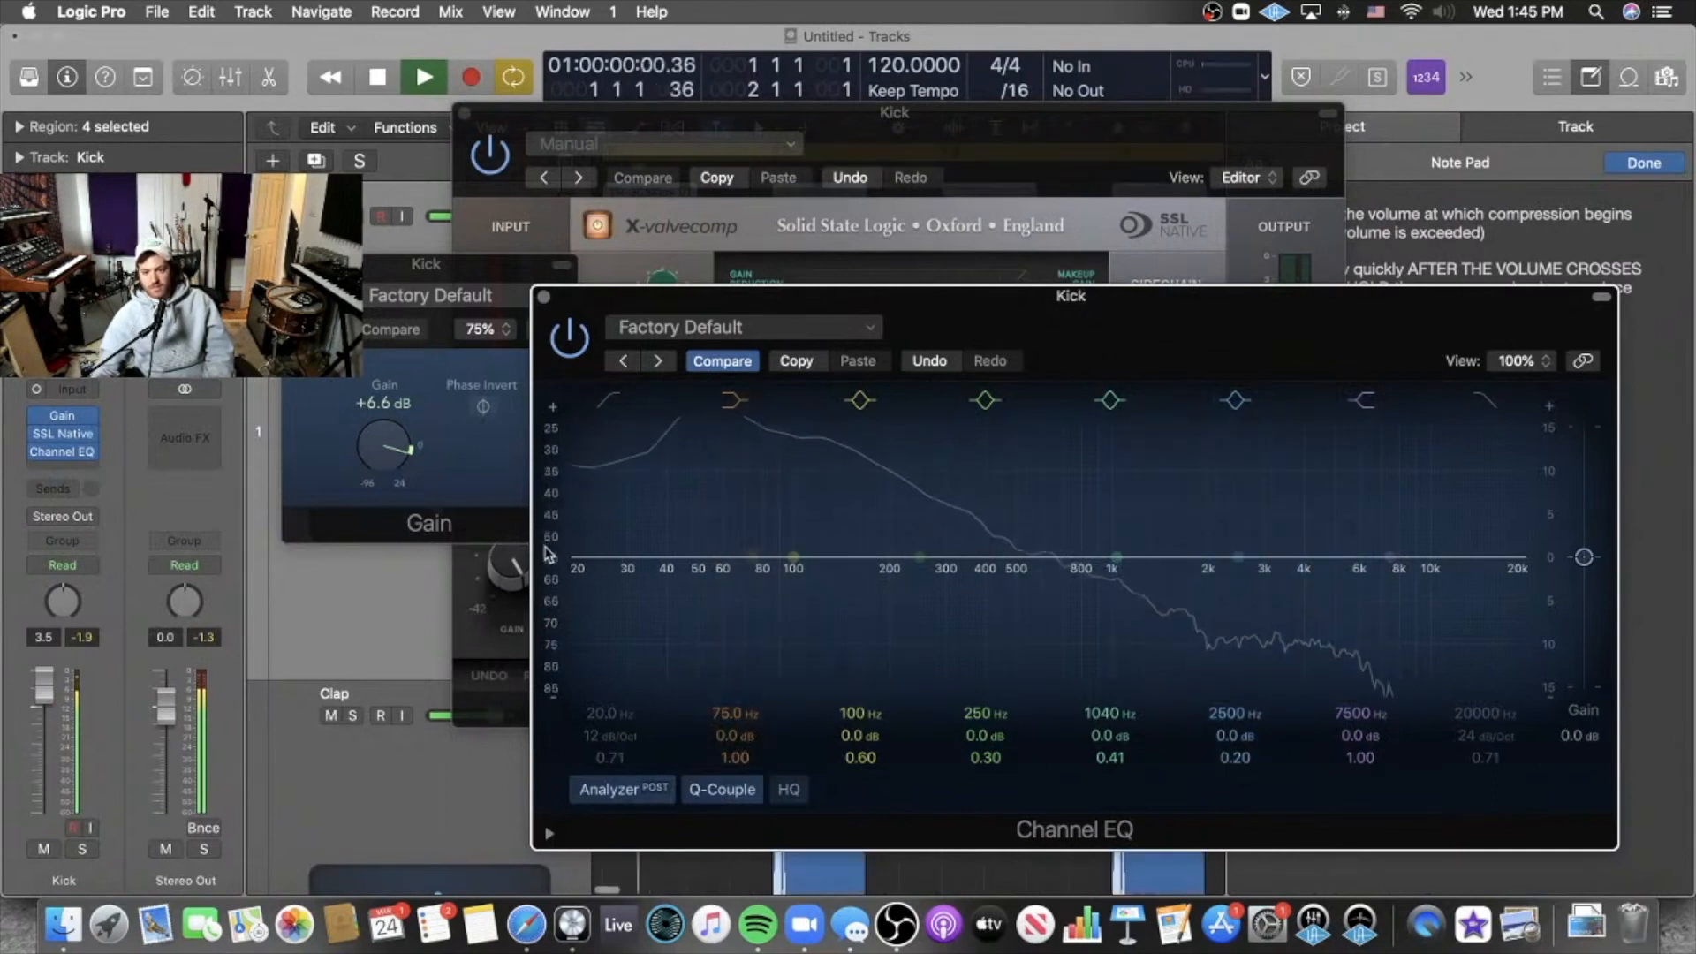
mouse_move(548, 560)
left_mouse_down()
mouse_move(571, 626)
mouse_move(582, 562)
left_mouse_up()
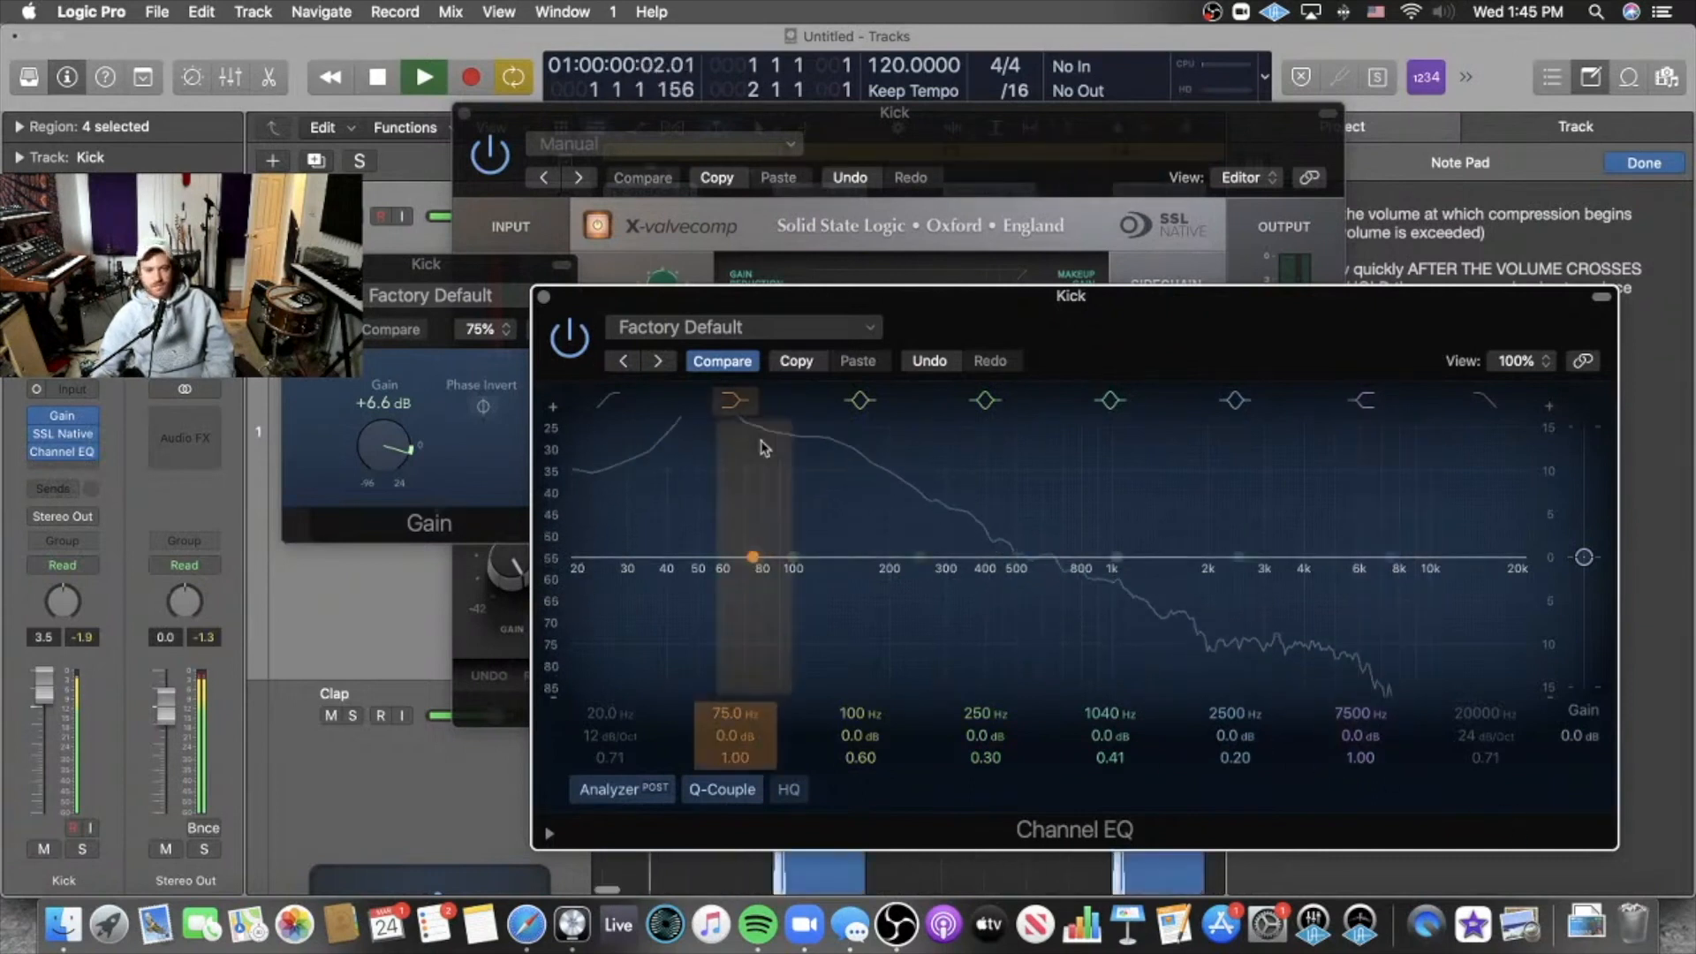
key("space")
Close the Channel EQ and remove it from the Kick's inserts.
left_click(545, 298)
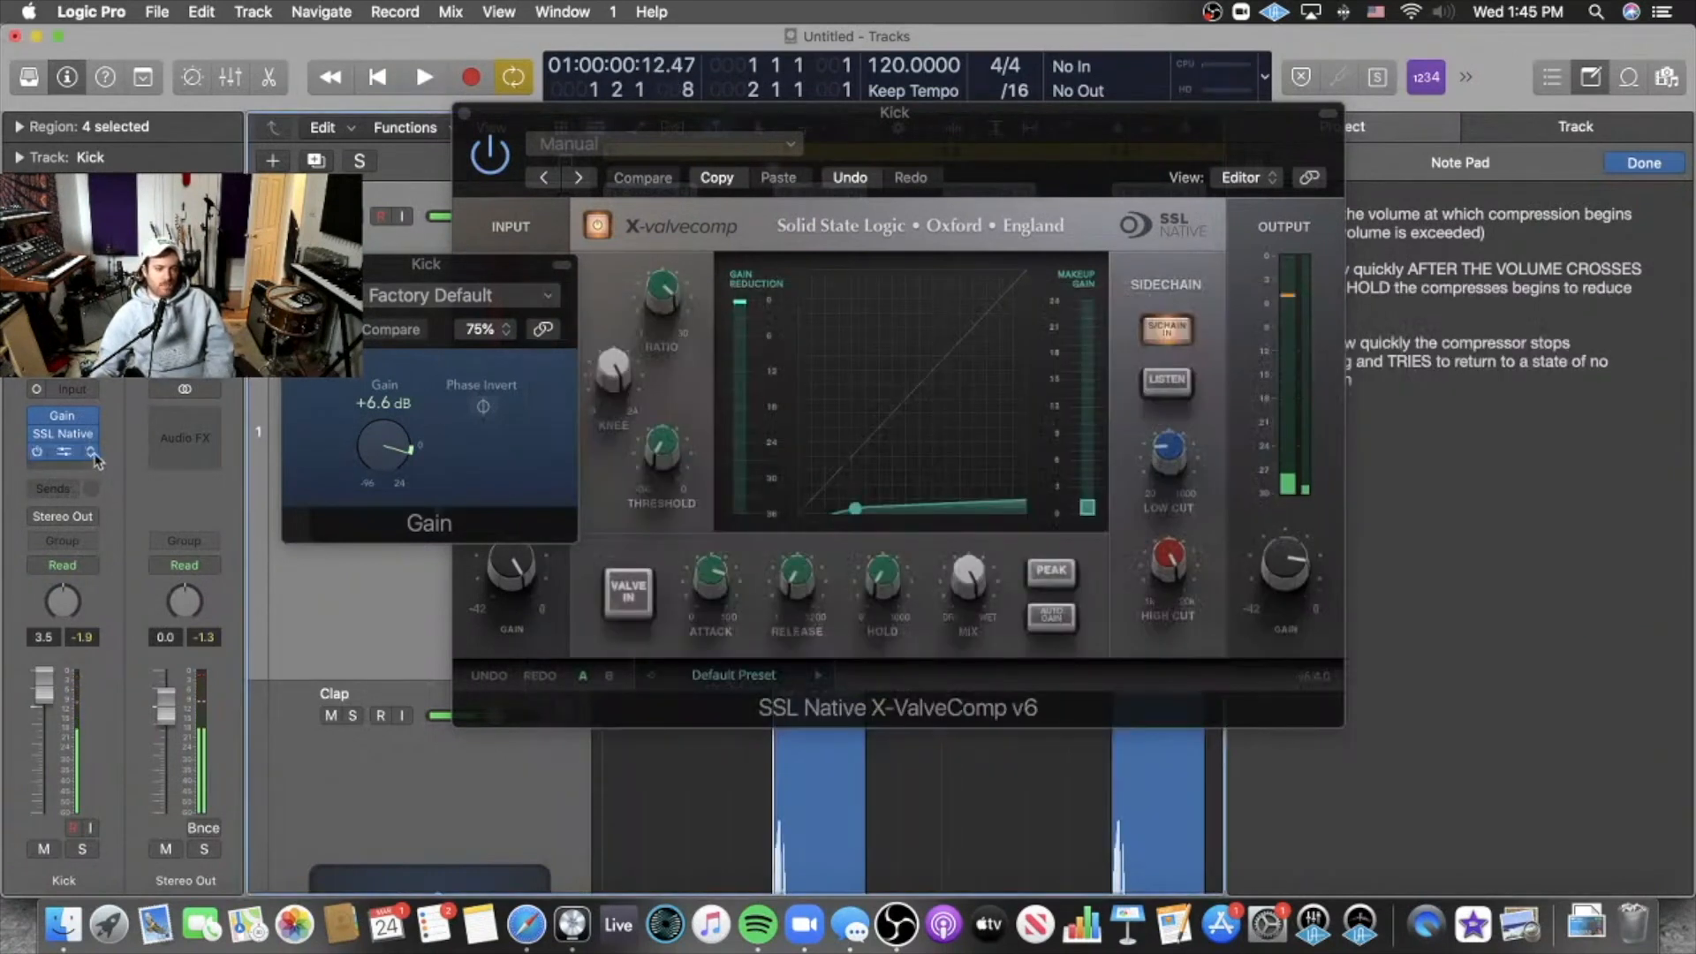
left_click(93, 438)
left_click(135, 463)
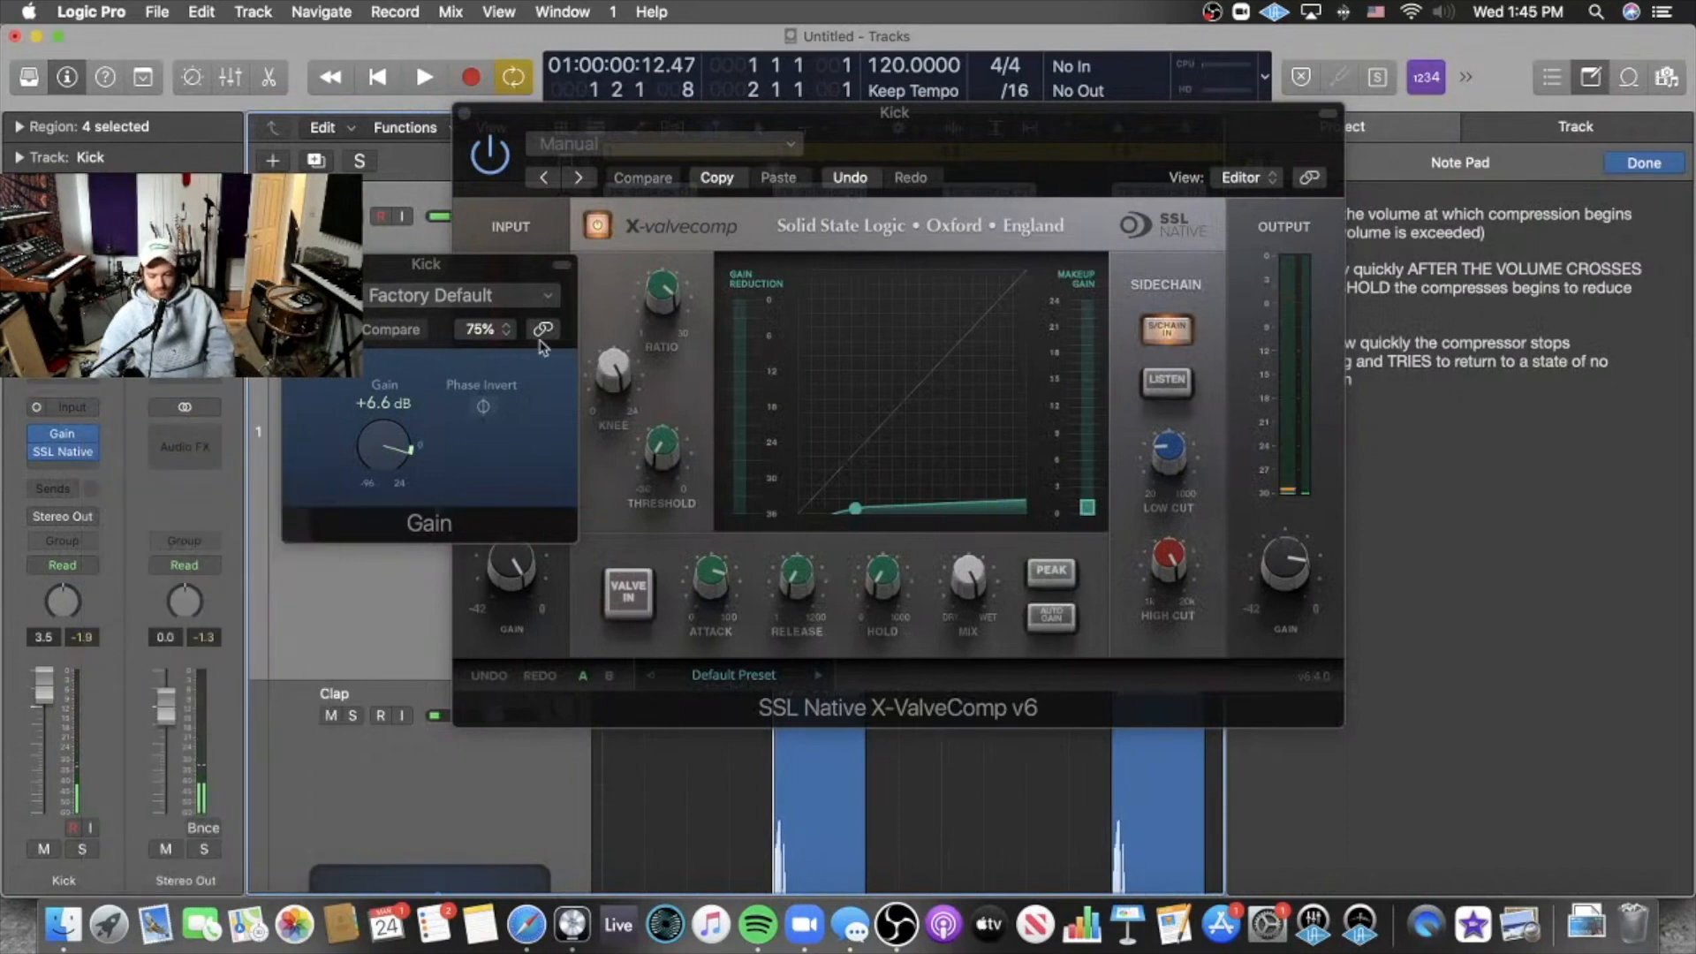
Play the loop, move the X-ValveComp window off the kick regions in the timeline, and stop playback.
key("space")
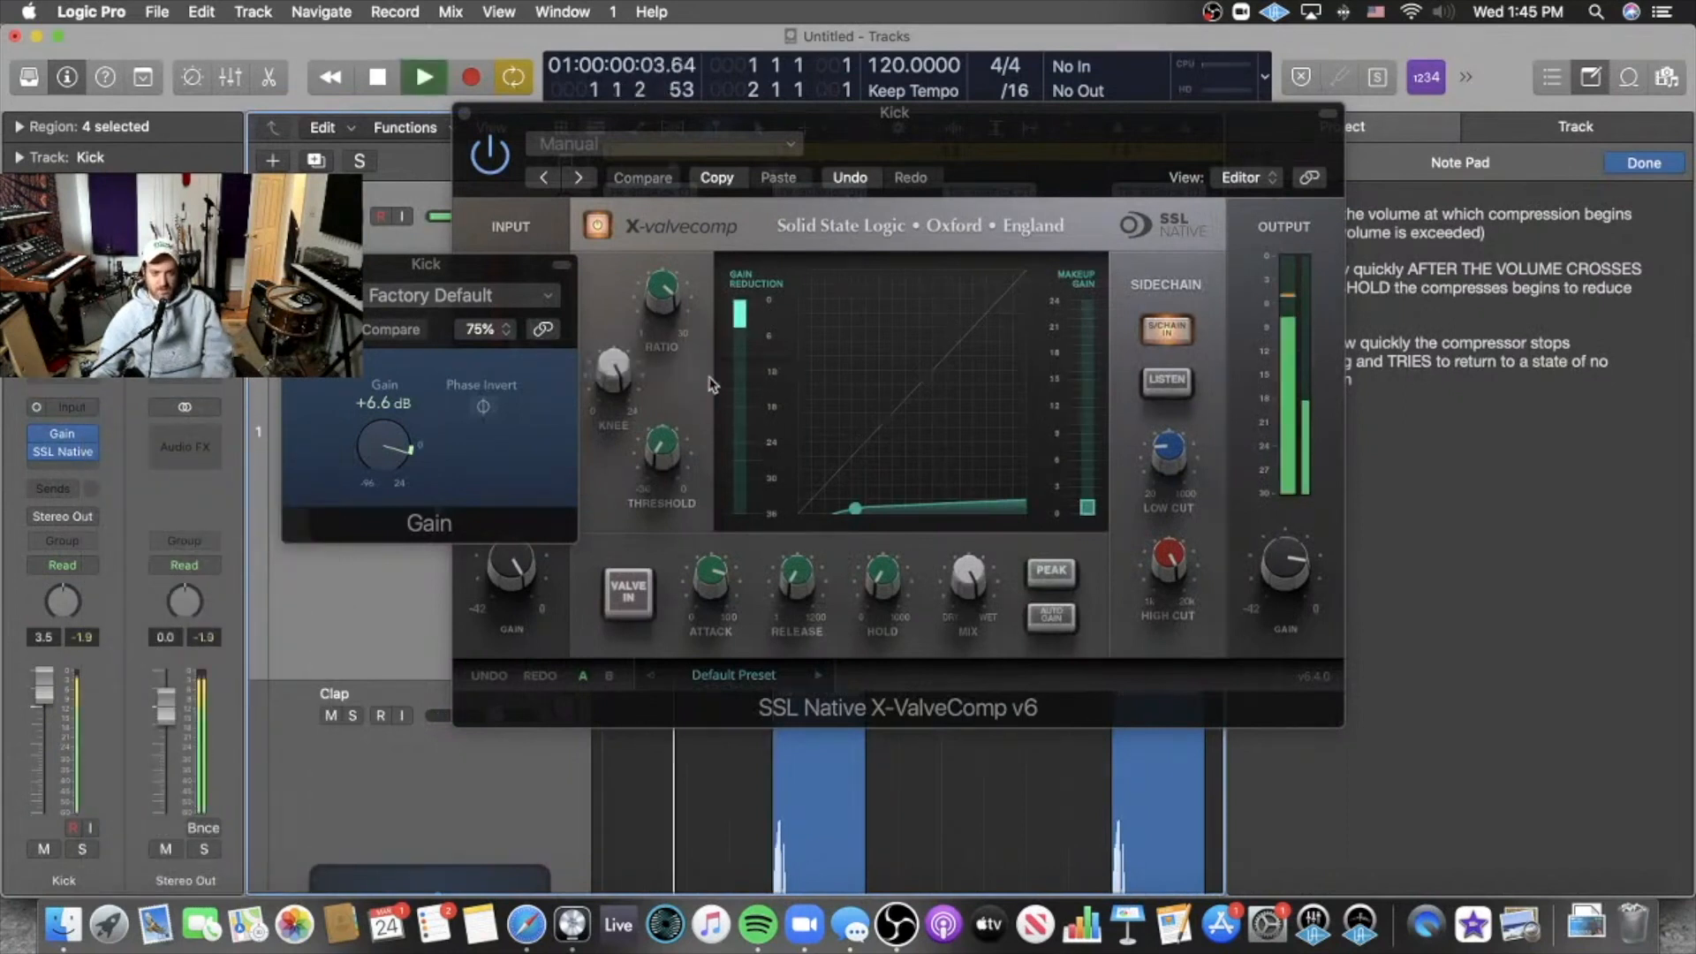
left_click_drag(885, 142, 881, 290)
key("space")
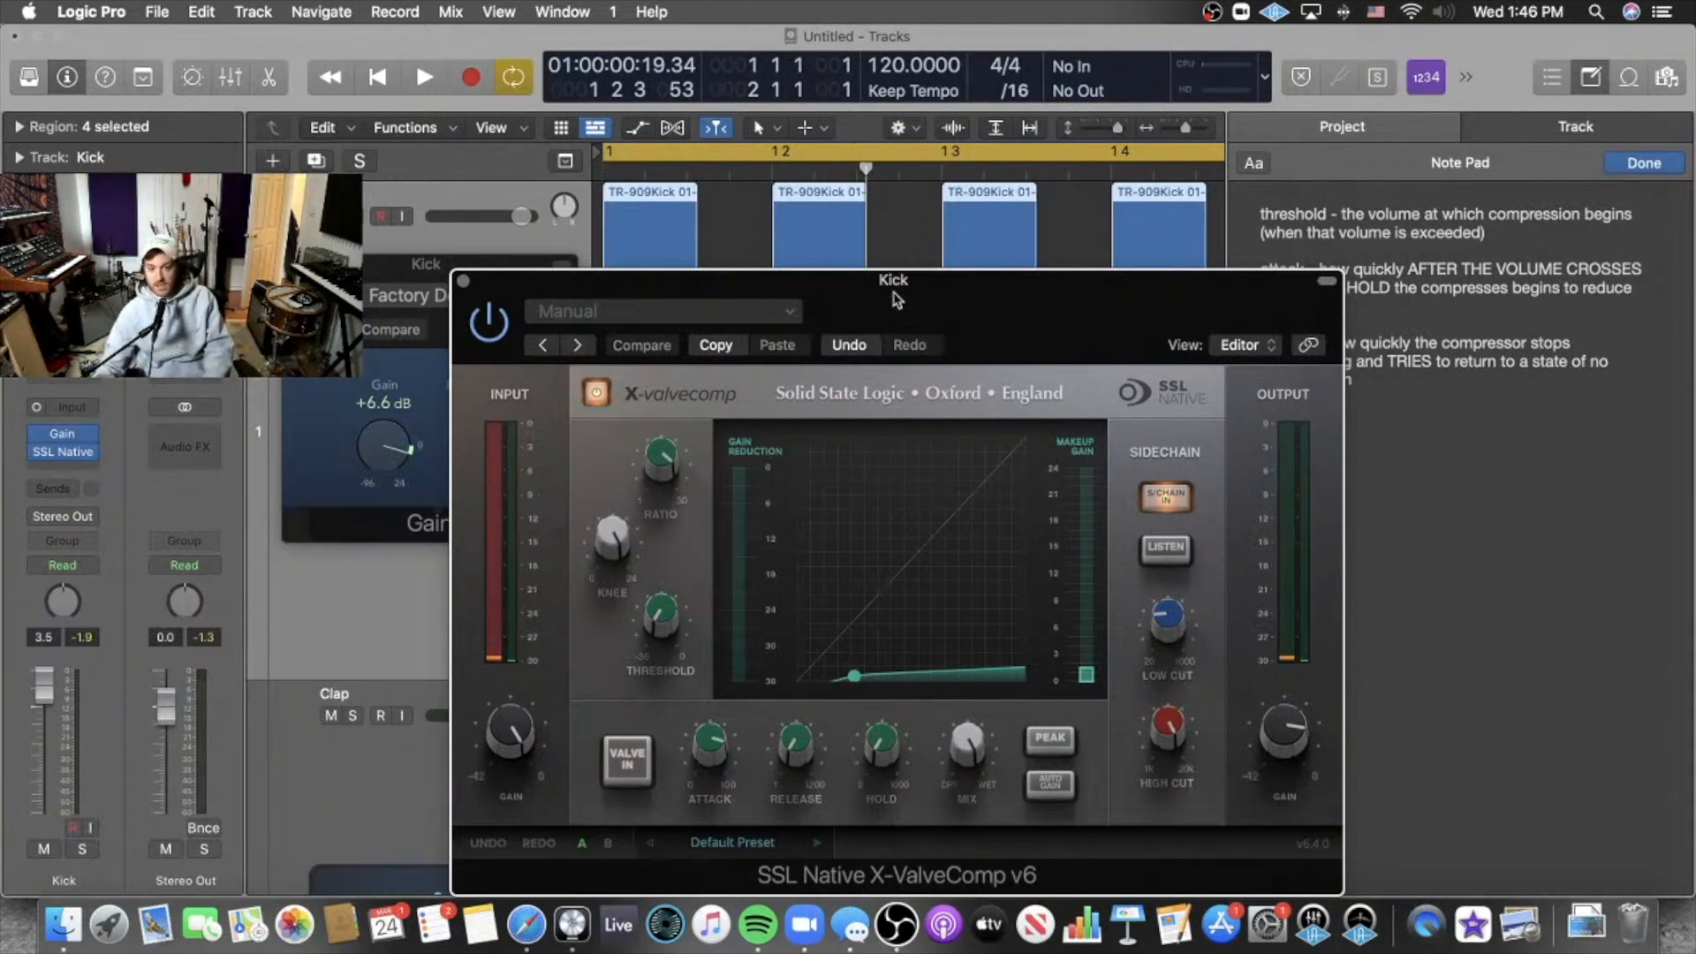
Reposition the X-ValveComp window and raise the sidechain low cut to about 309 Hz with the loop playing.
key("space")
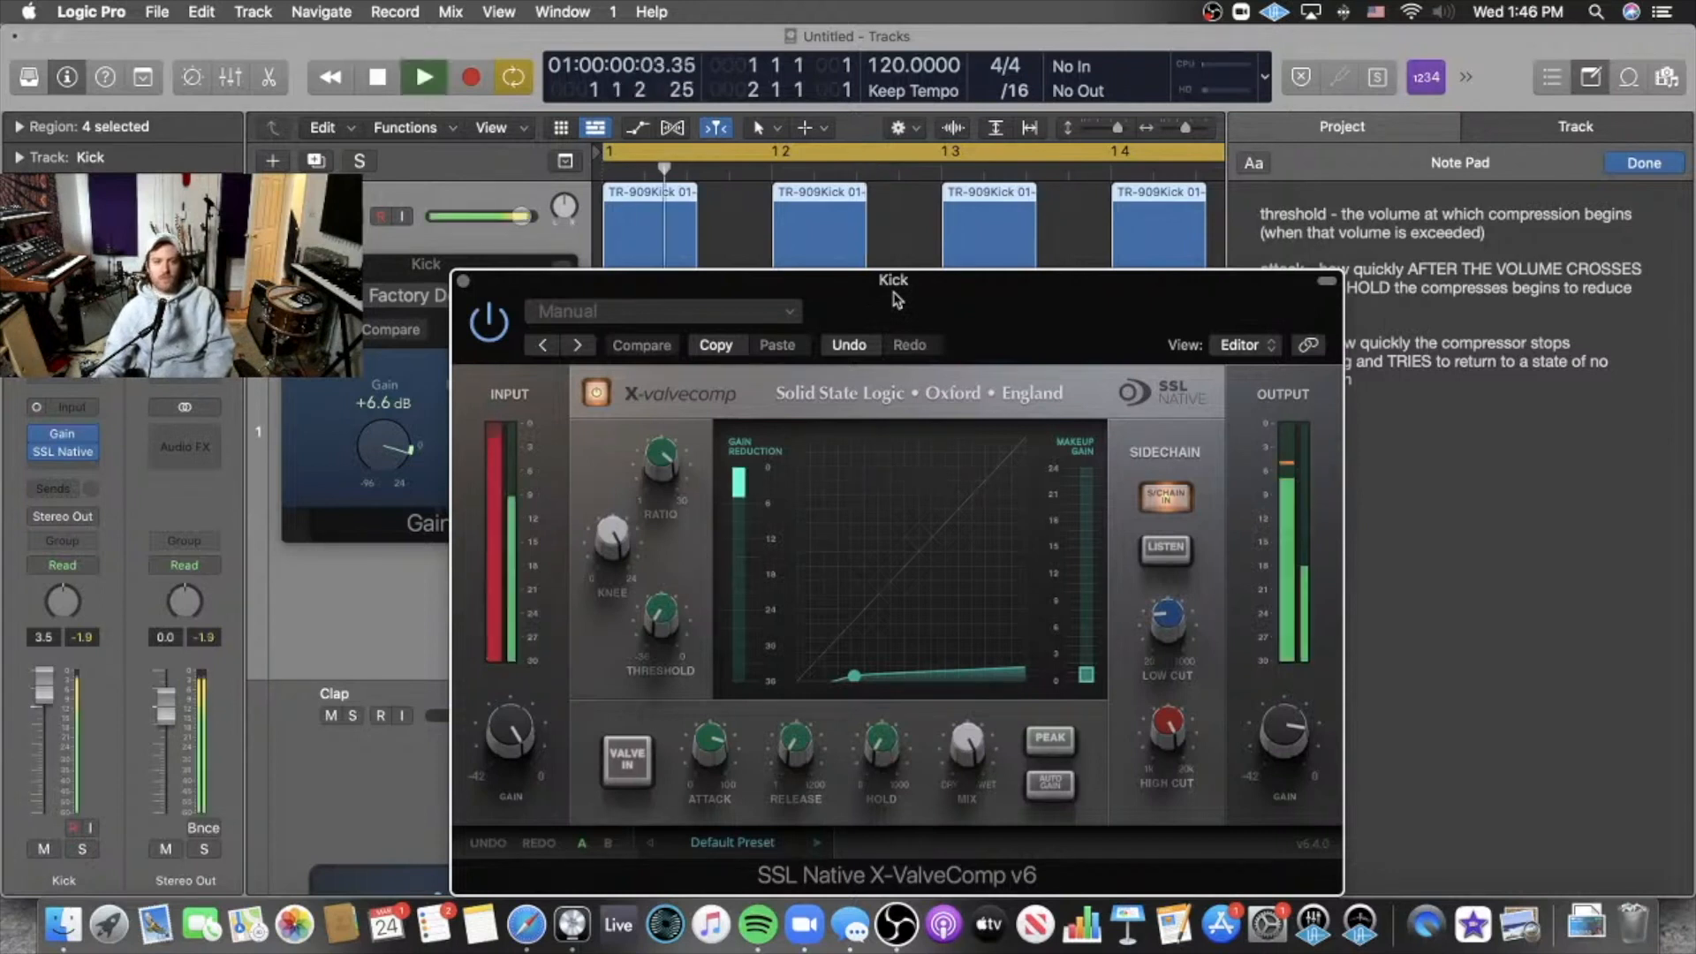
left_click_drag(895, 299, 981, 254)
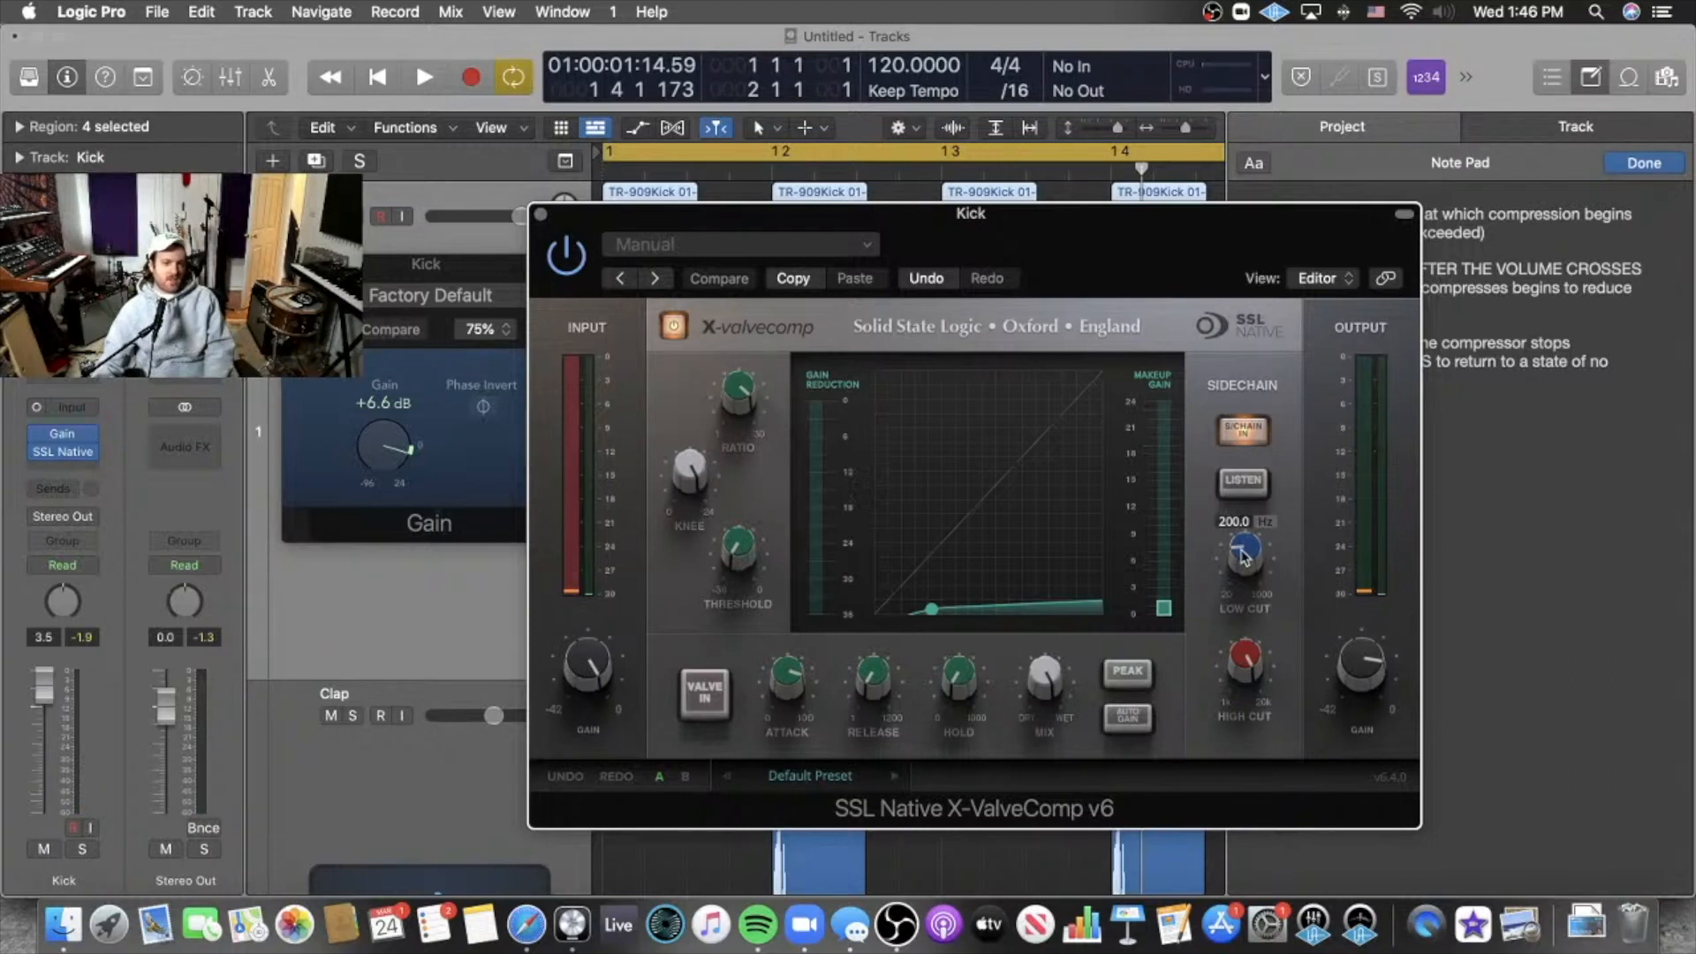
key("space")
left_click_drag(1244, 558, 1247, 528)
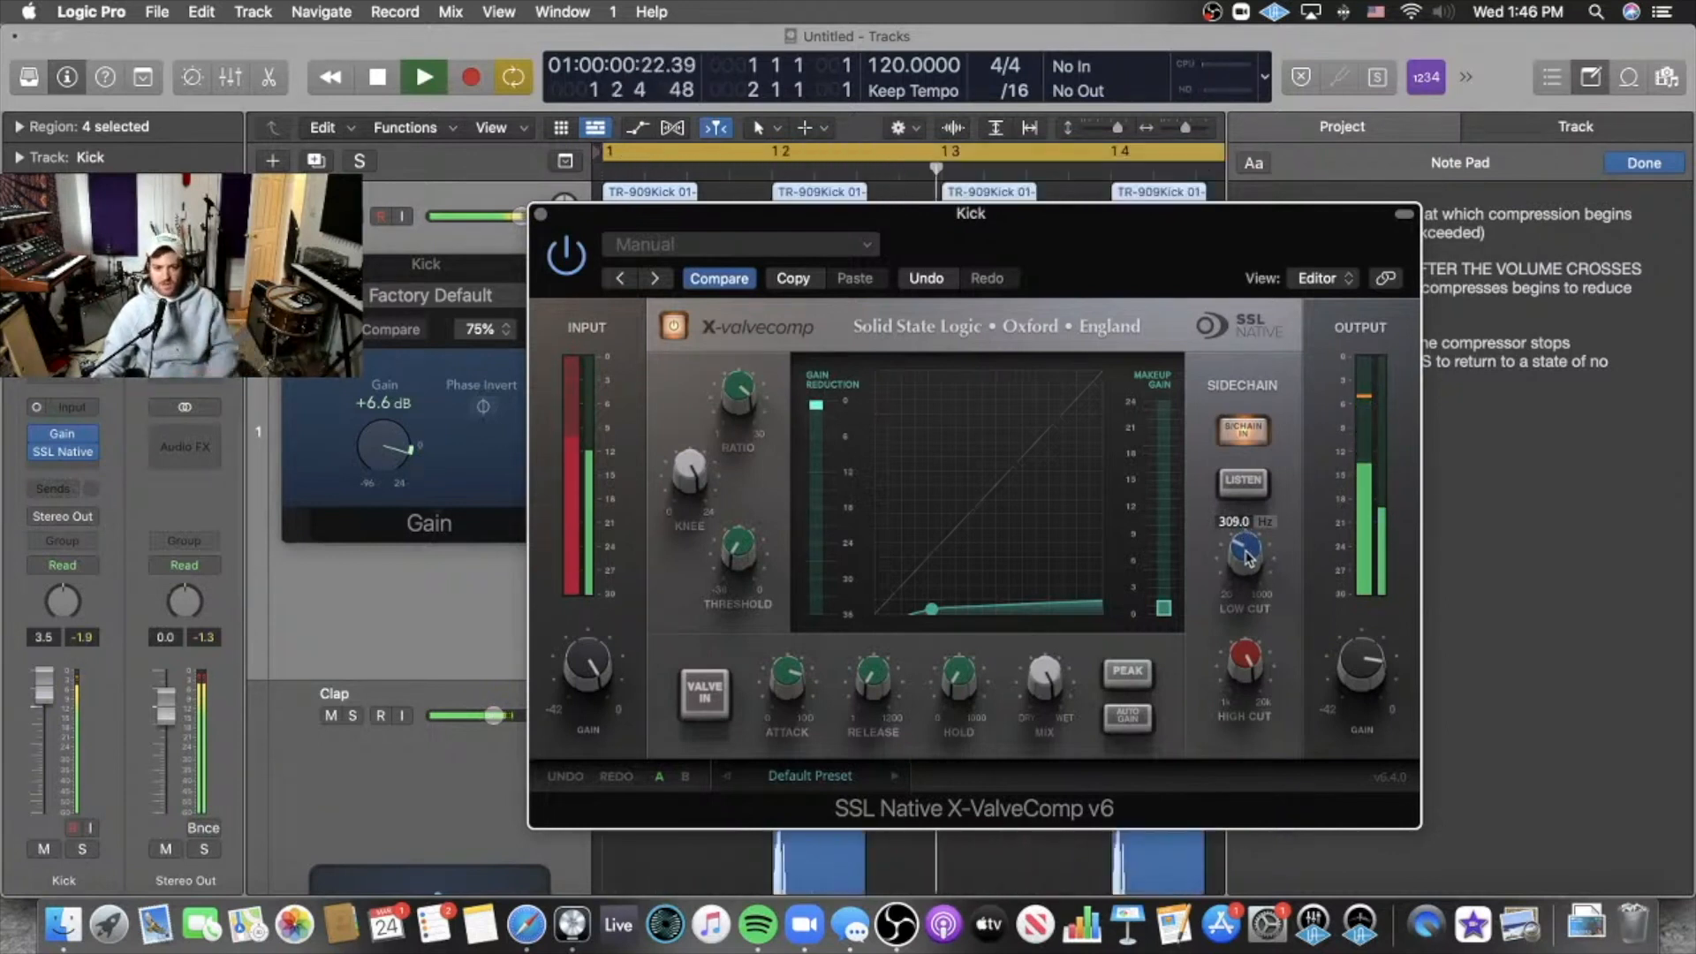
Raise the Gain plug-in to +8.9 dB, lower the compressor's output gain to -9.20 dB, and reset the Kick's peak level reading.
left_click_drag(388, 458, 395, 447)
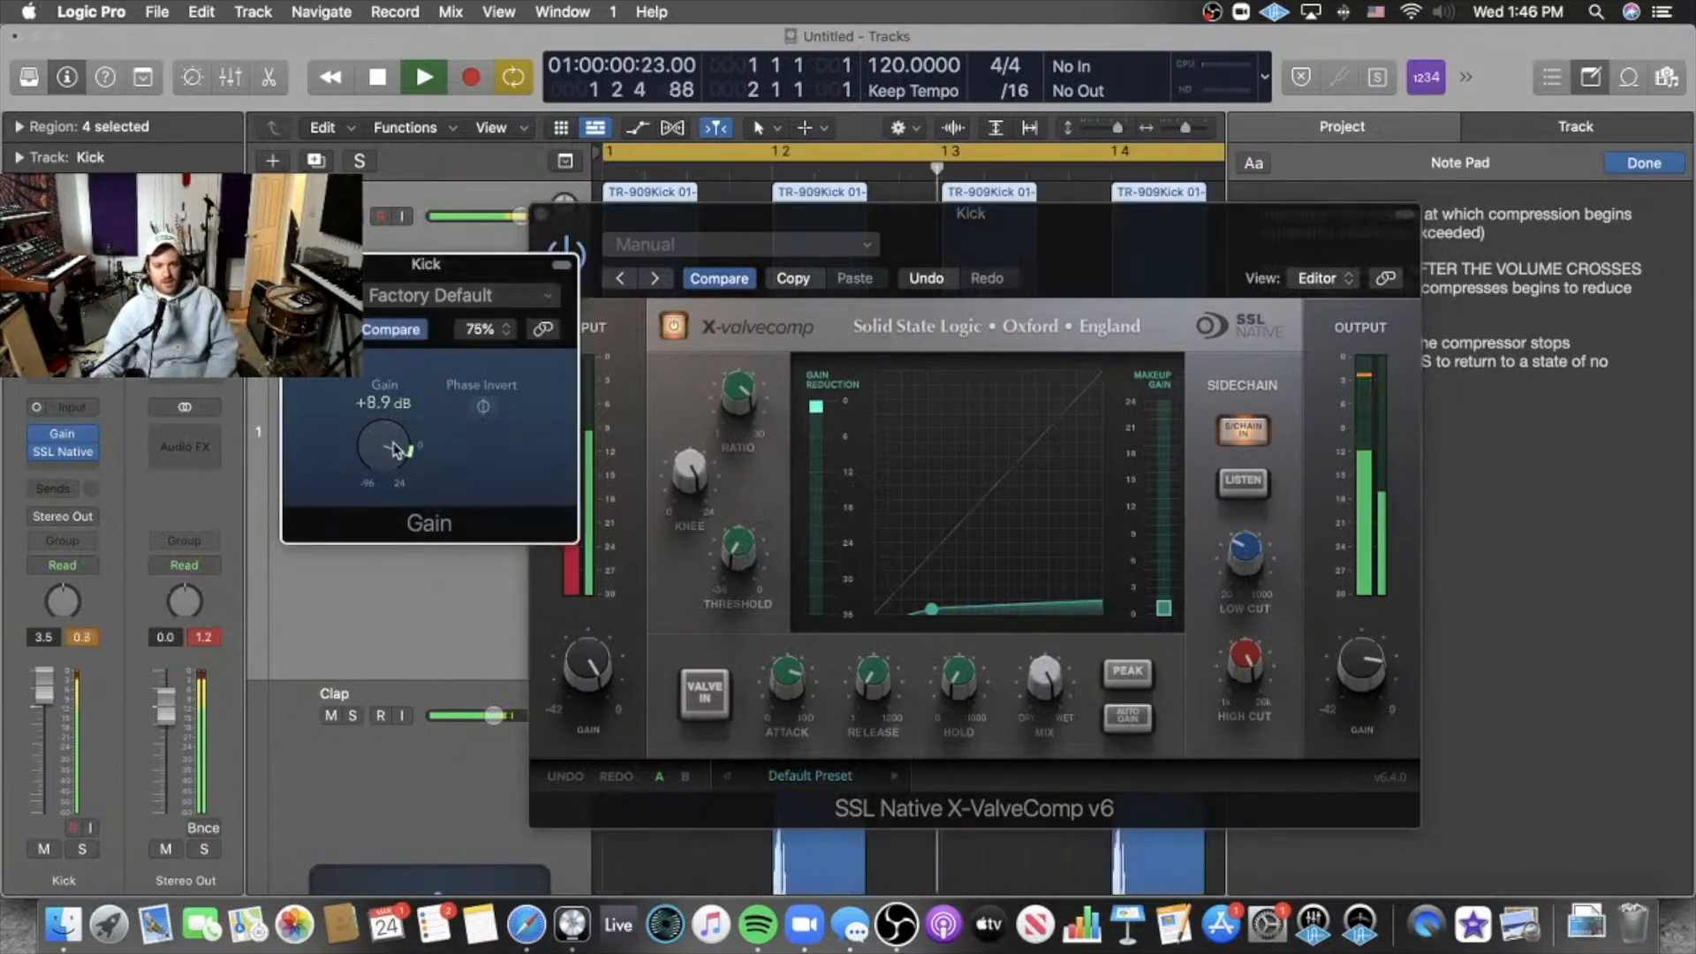
left_click(1358, 670)
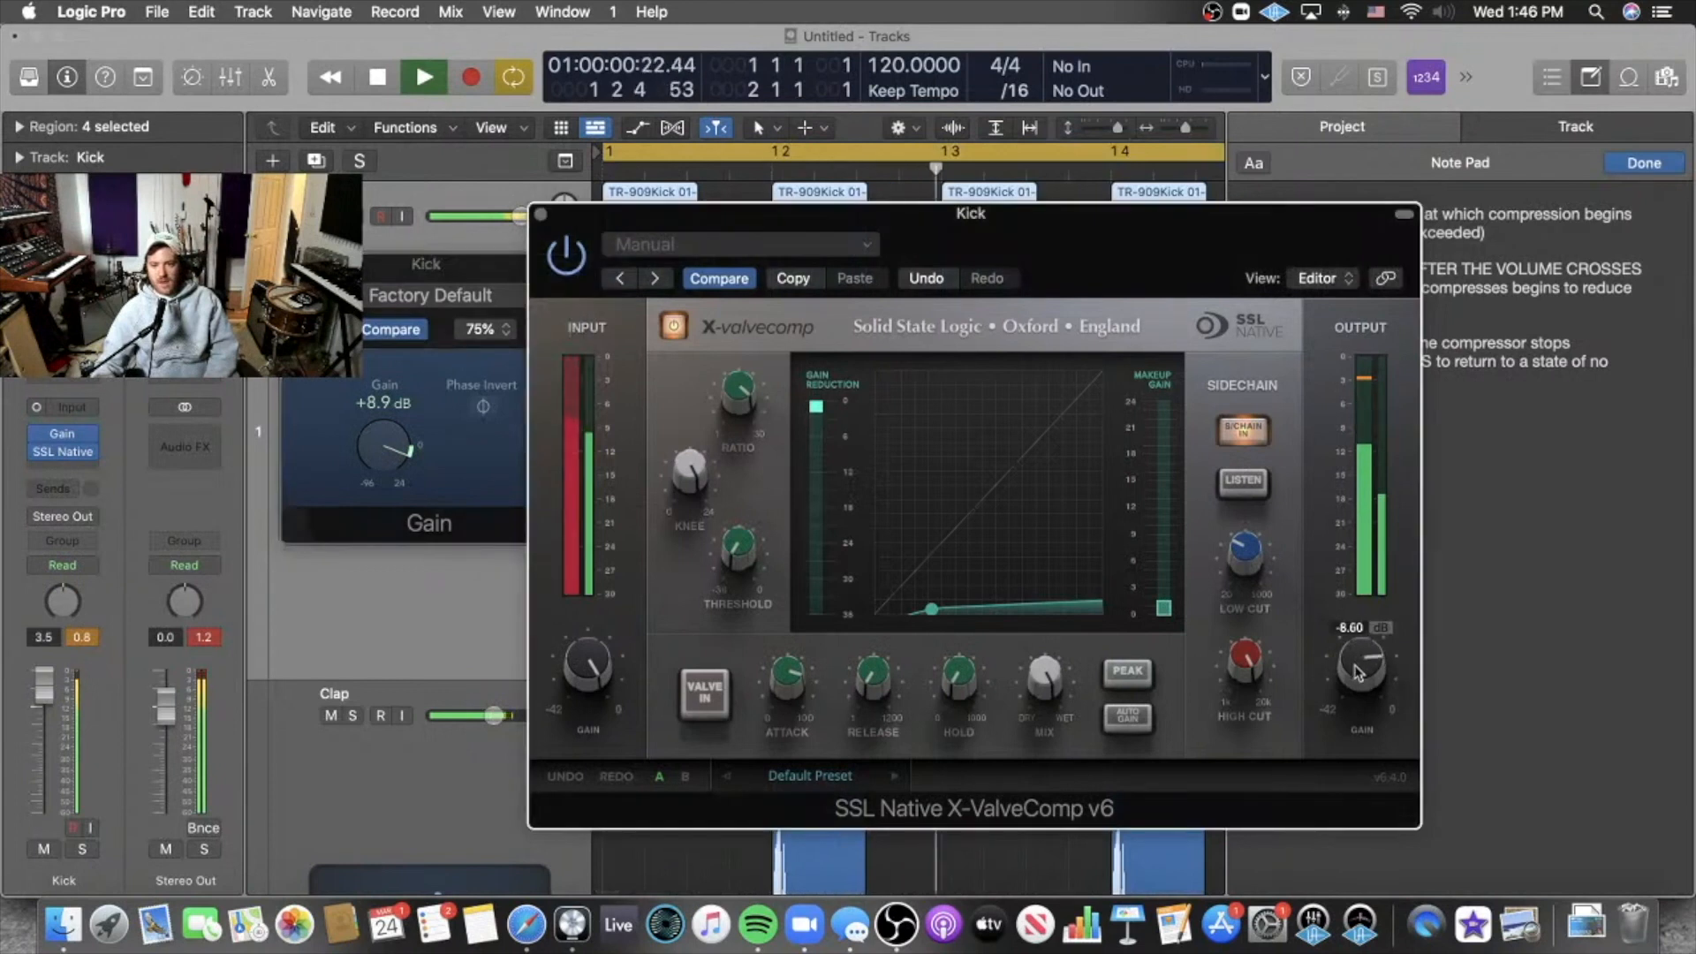
left_click_drag(1358, 672, 1358, 672)
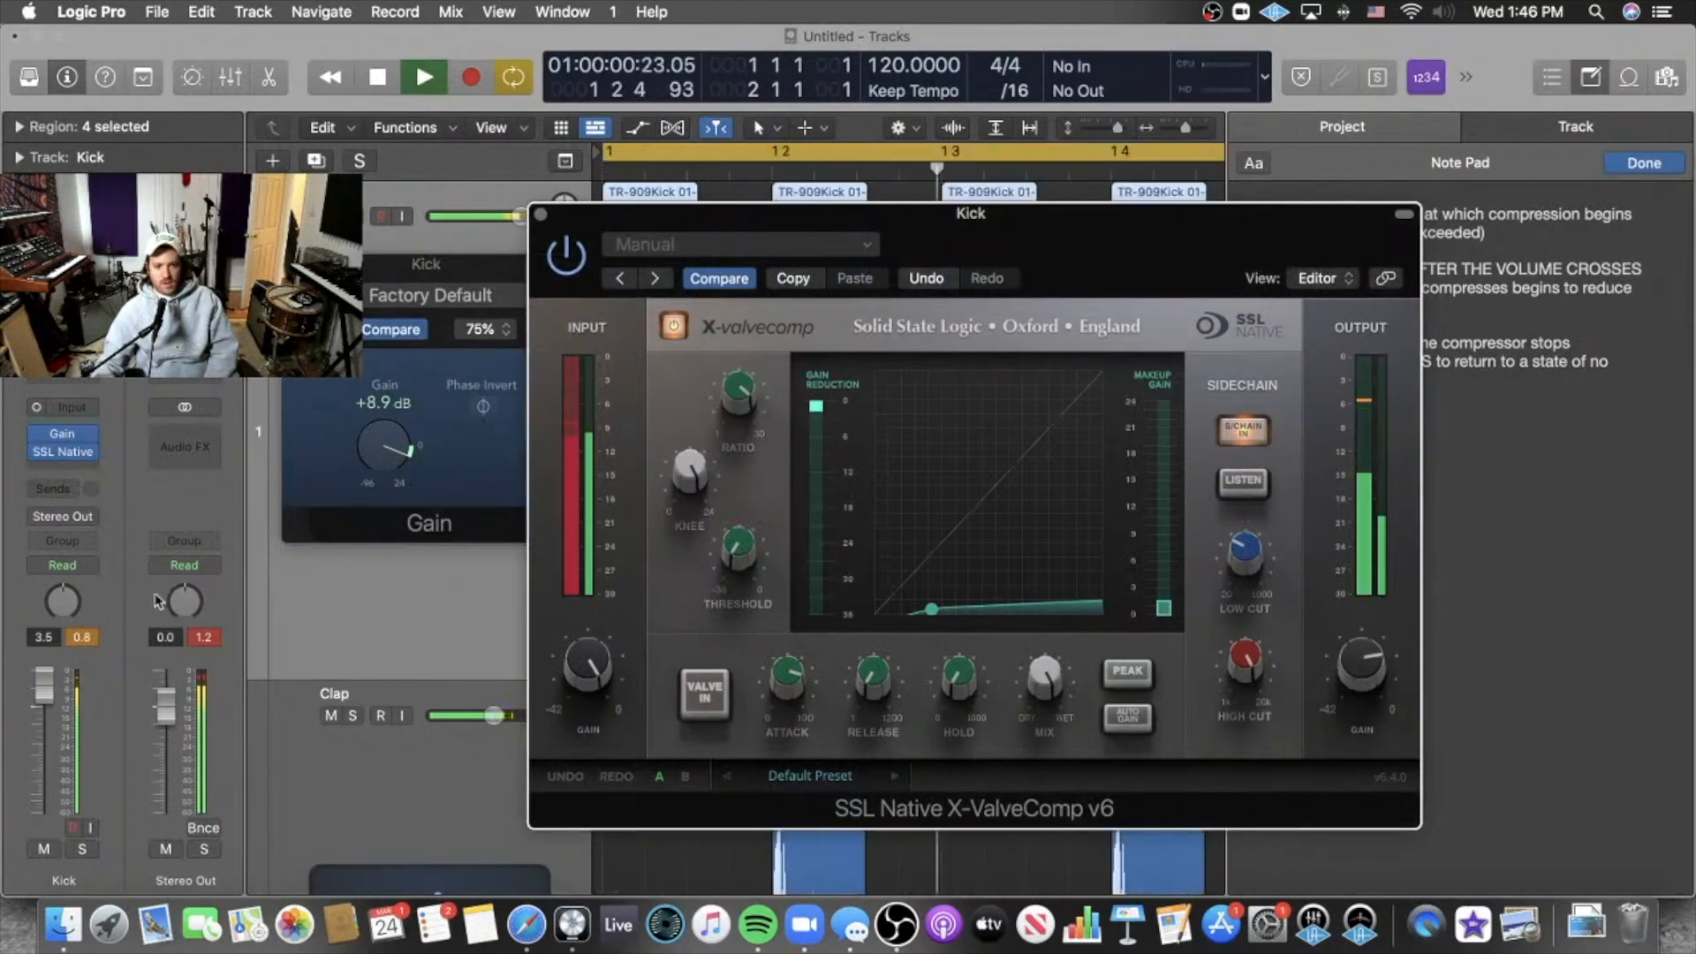
left_click(82, 637)
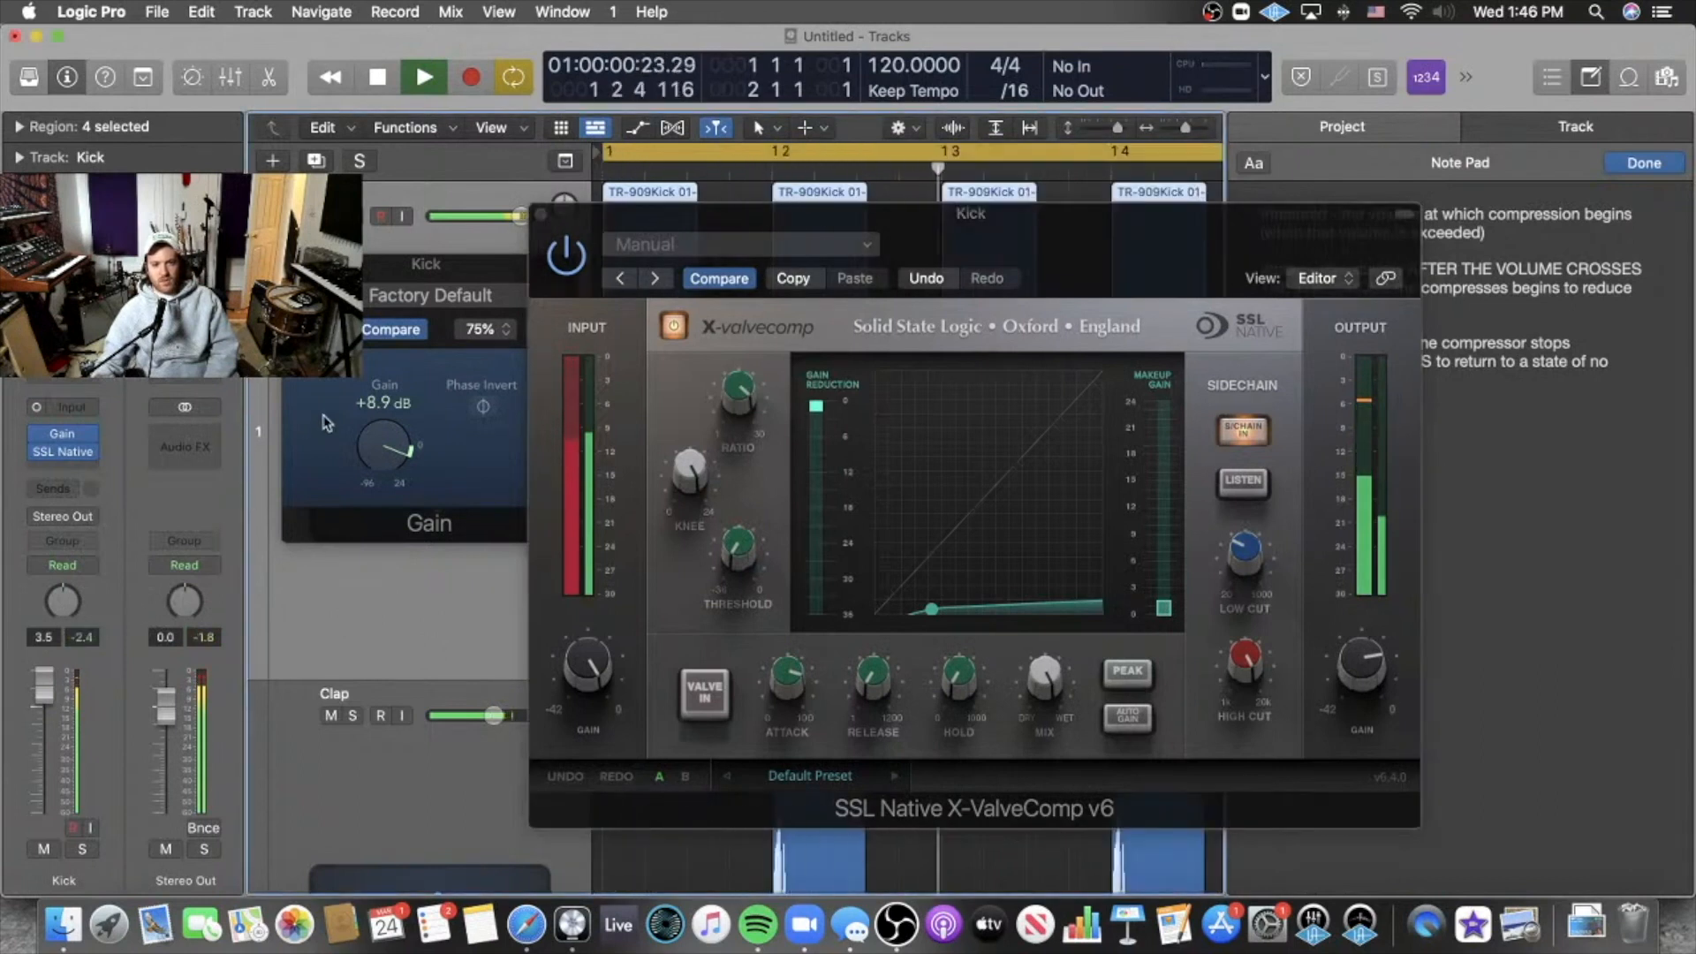
Push the Gain plug-in to +12.4 dB, compensate with the compressor's output gain at -11.8 dB, and reset the Kick's peak reading.
left_click_drag(386, 452, 390, 443)
mouse_move(1396, 675)
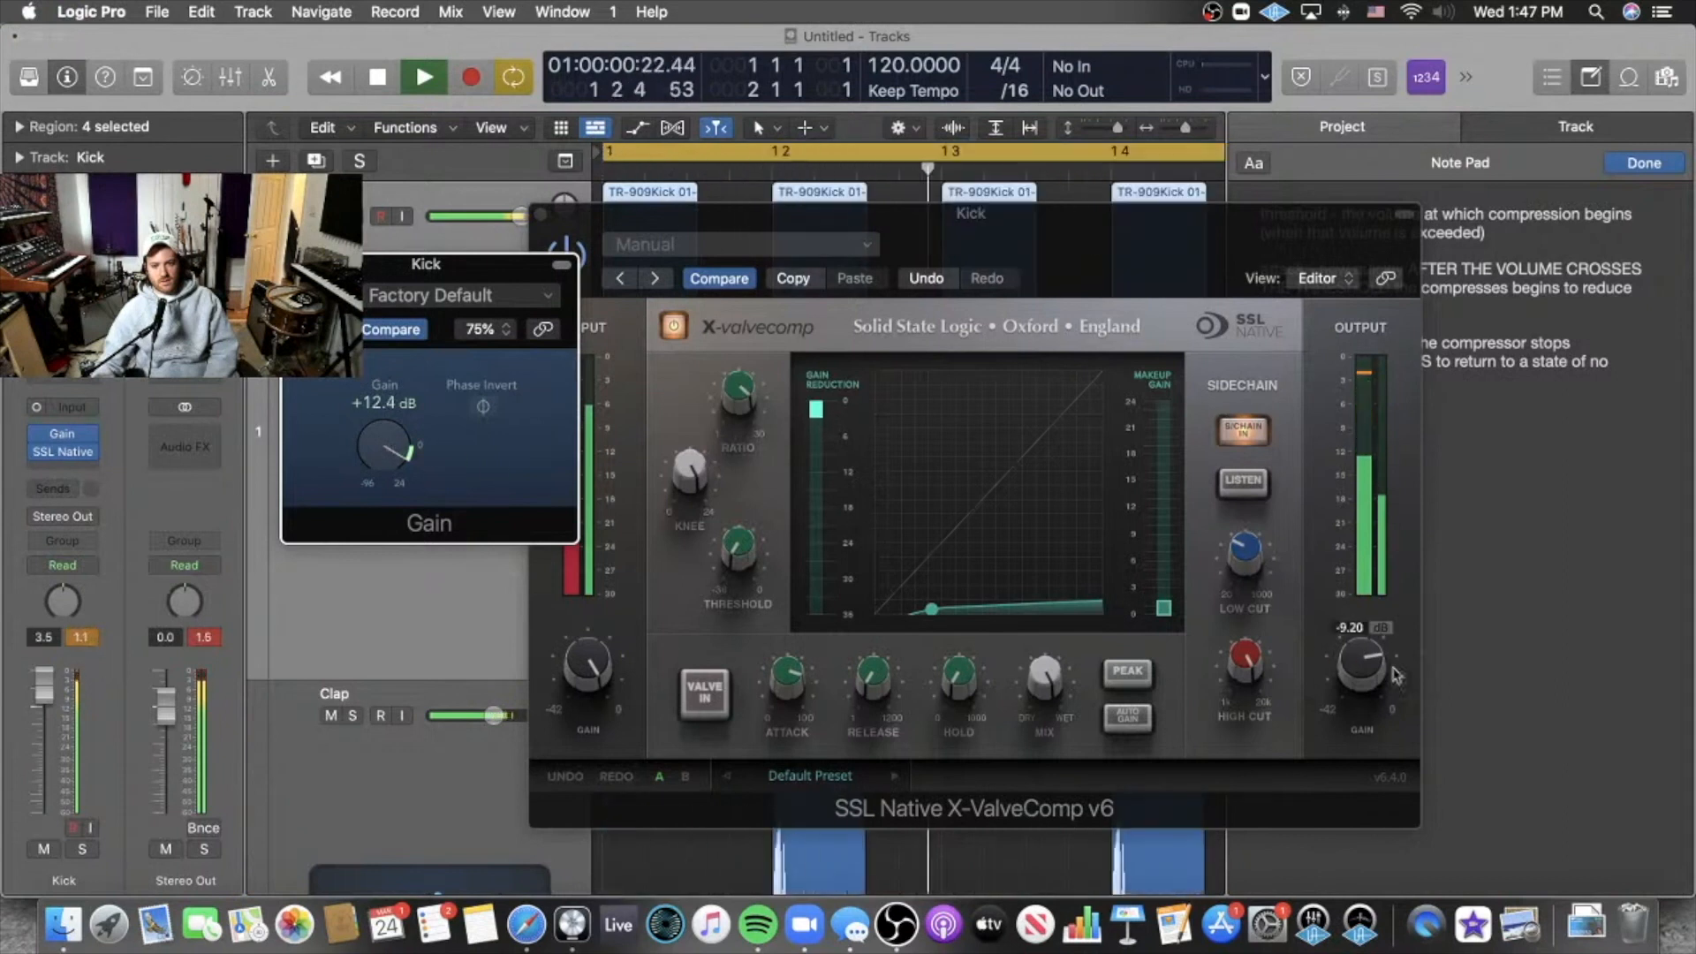
left_click_drag(1365, 673, 1365, 688)
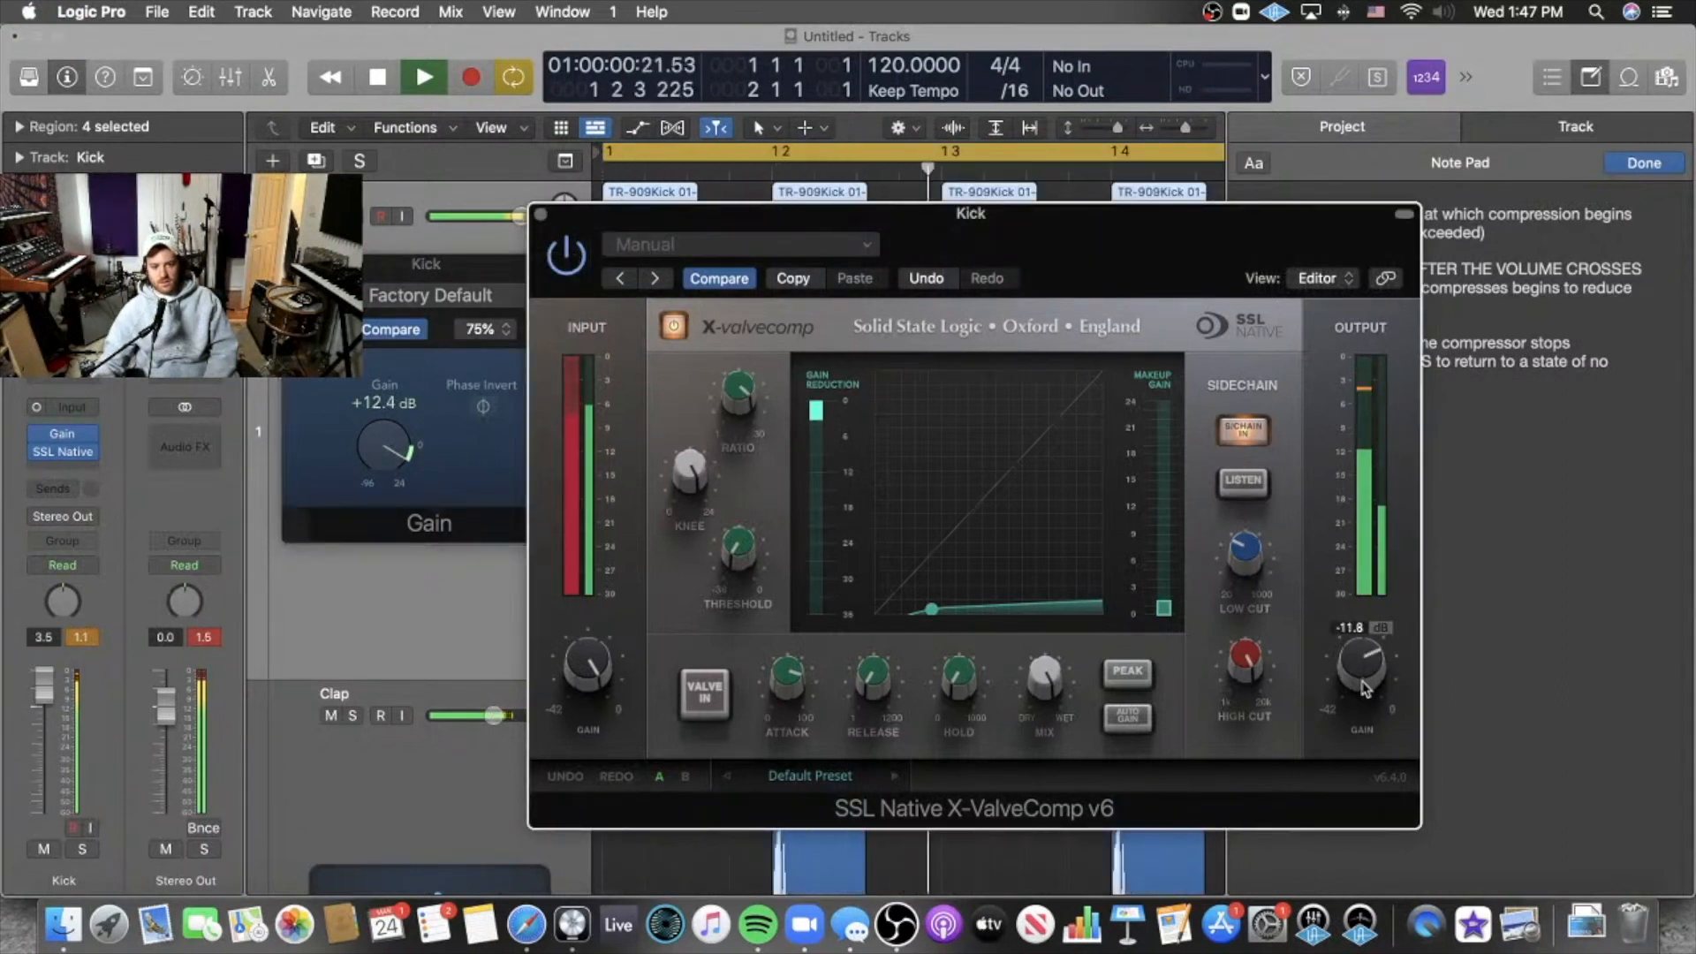
left_click(81, 637)
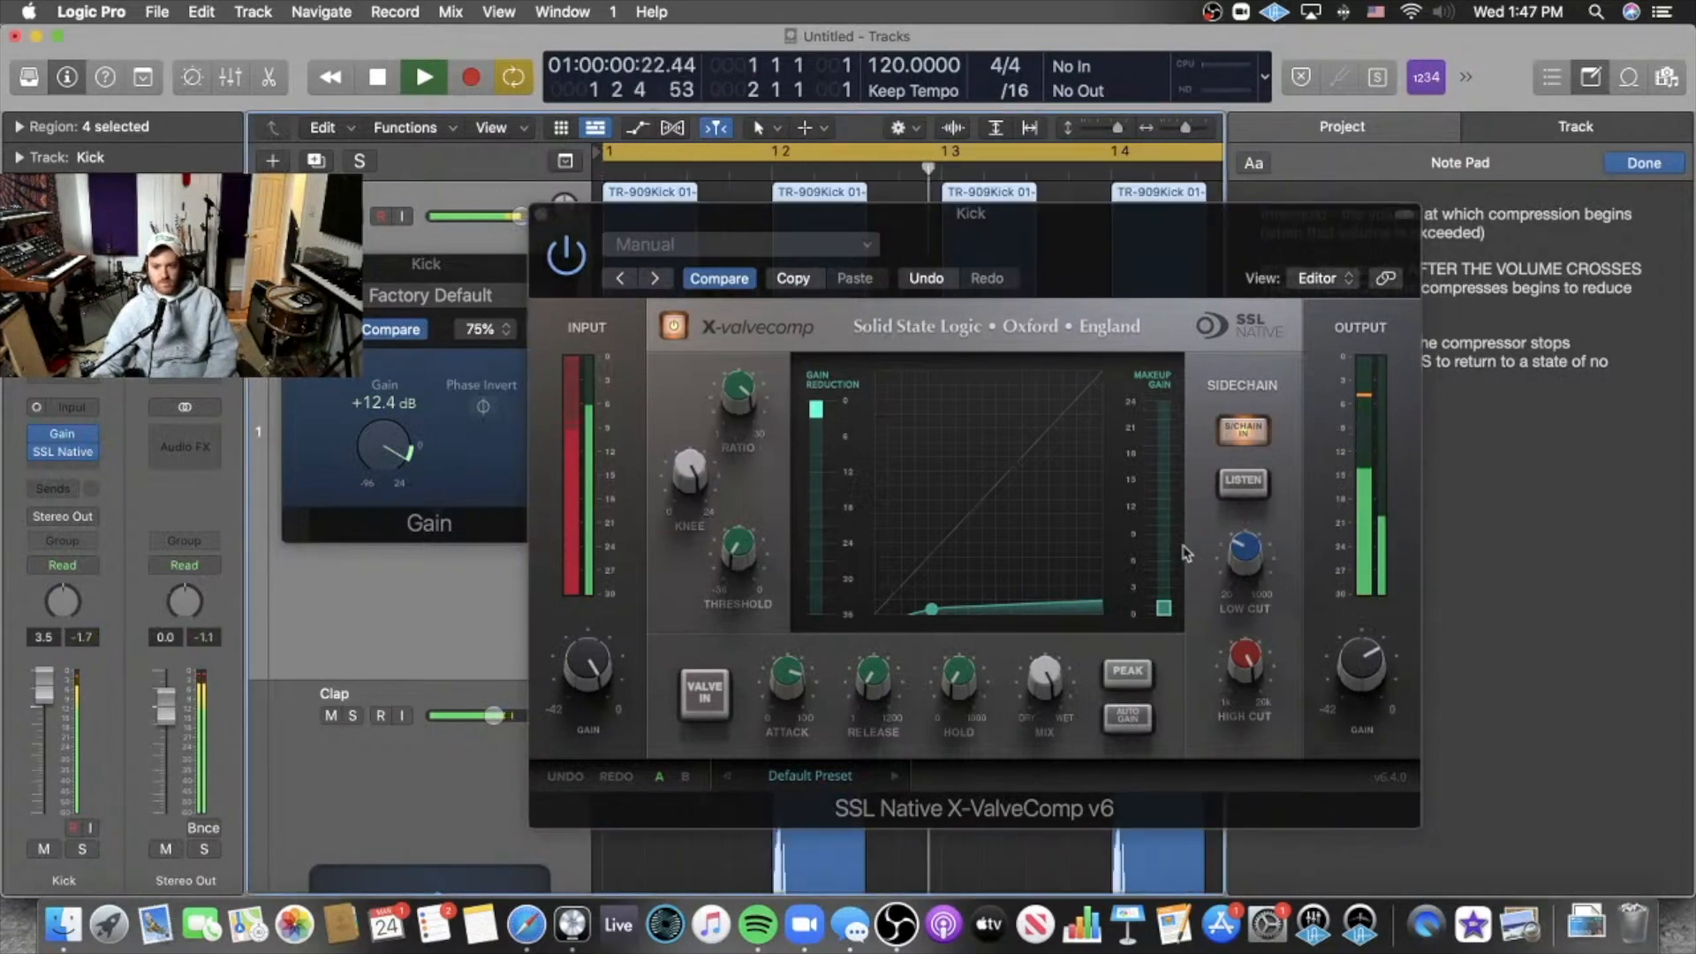
Fine-tune the compressor's sidechain low cut around 326 Hz and stop playback.
left_click(1247, 553)
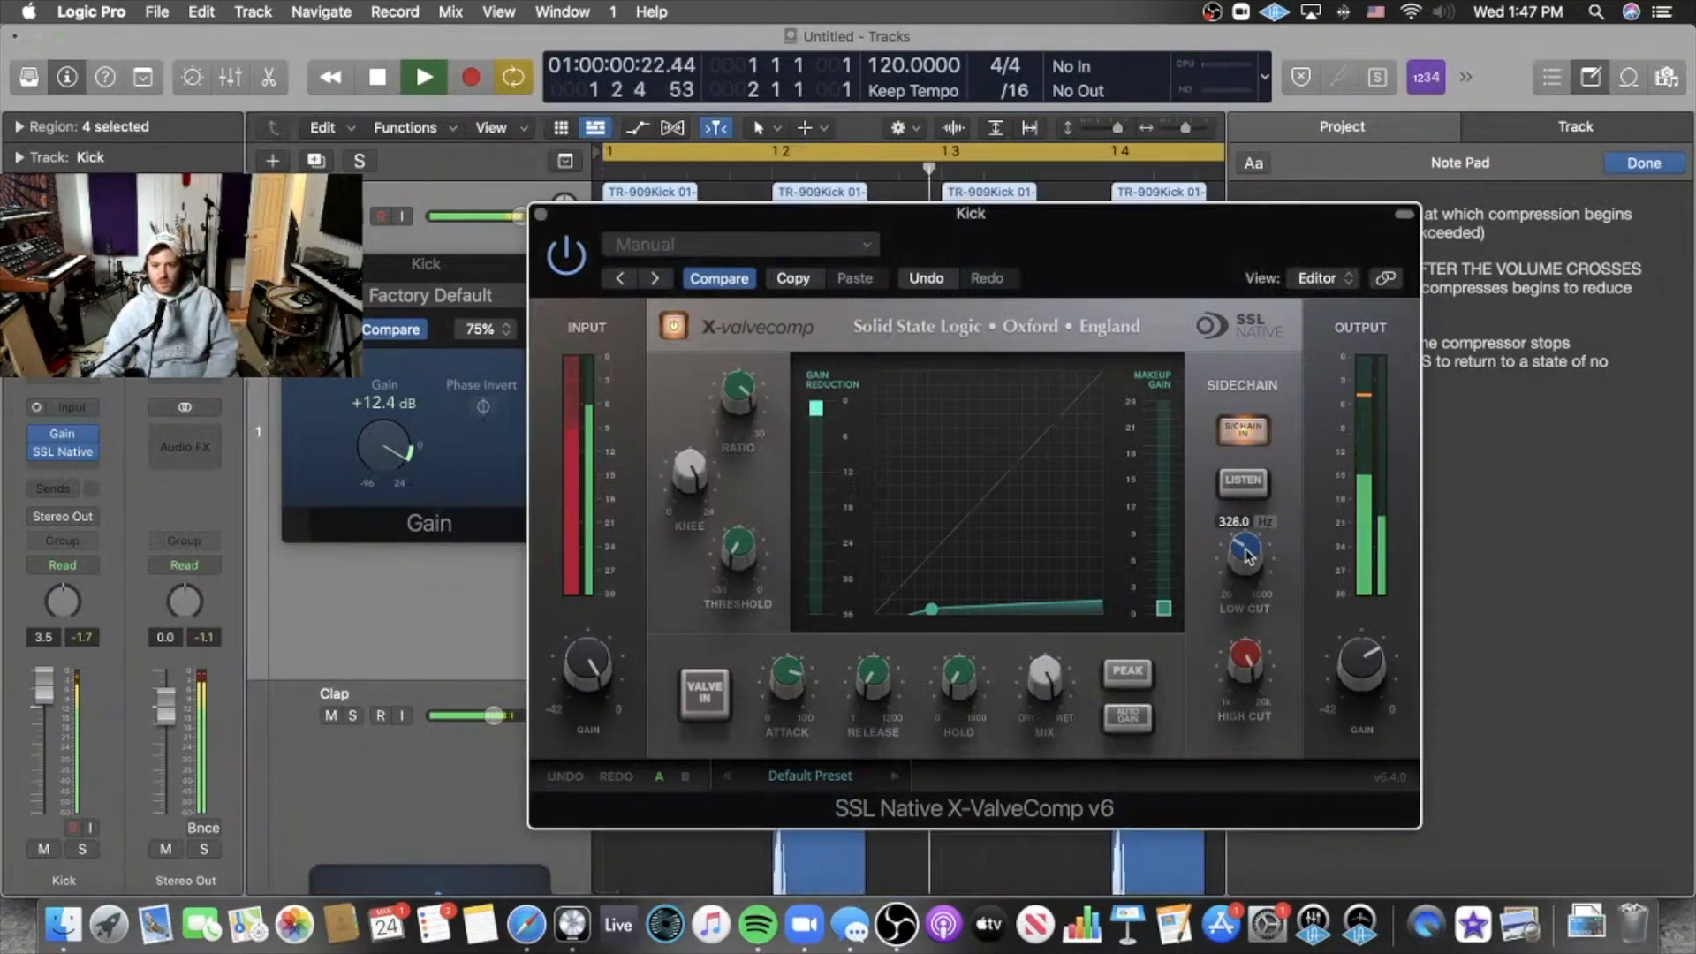
left_click_drag(1245, 549, 1246, 546)
key("space")
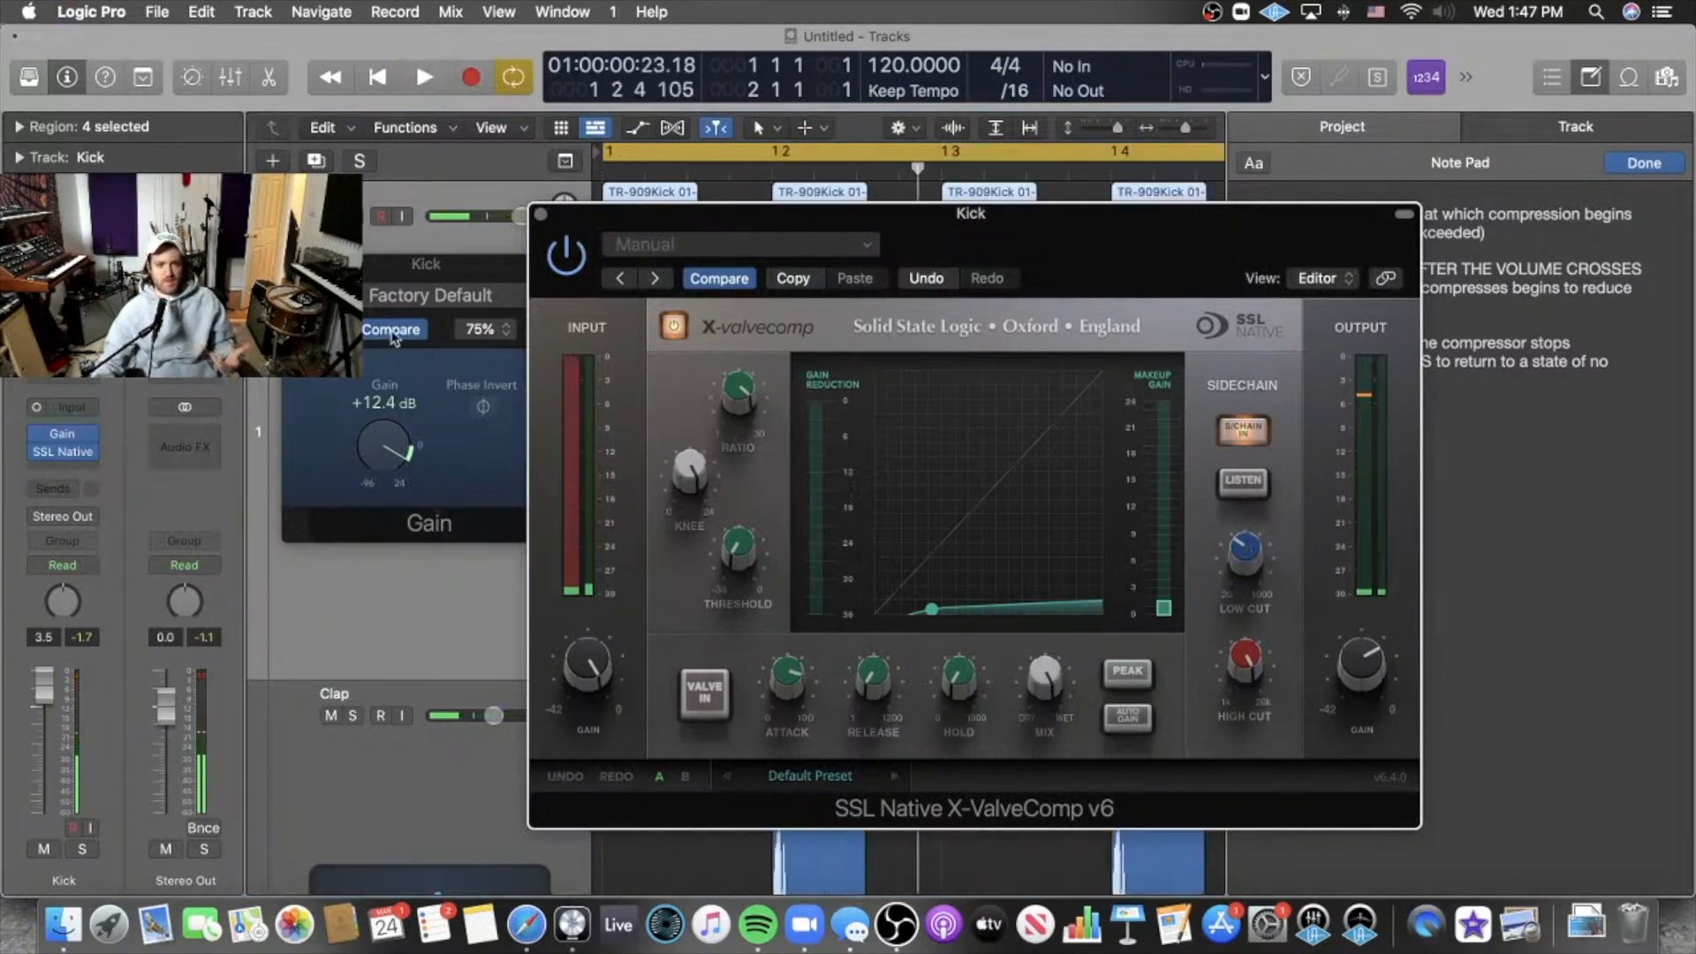
Play the loop in short passes to listen to the compressed kick with the adjusted sidechain low cut.
key("space")
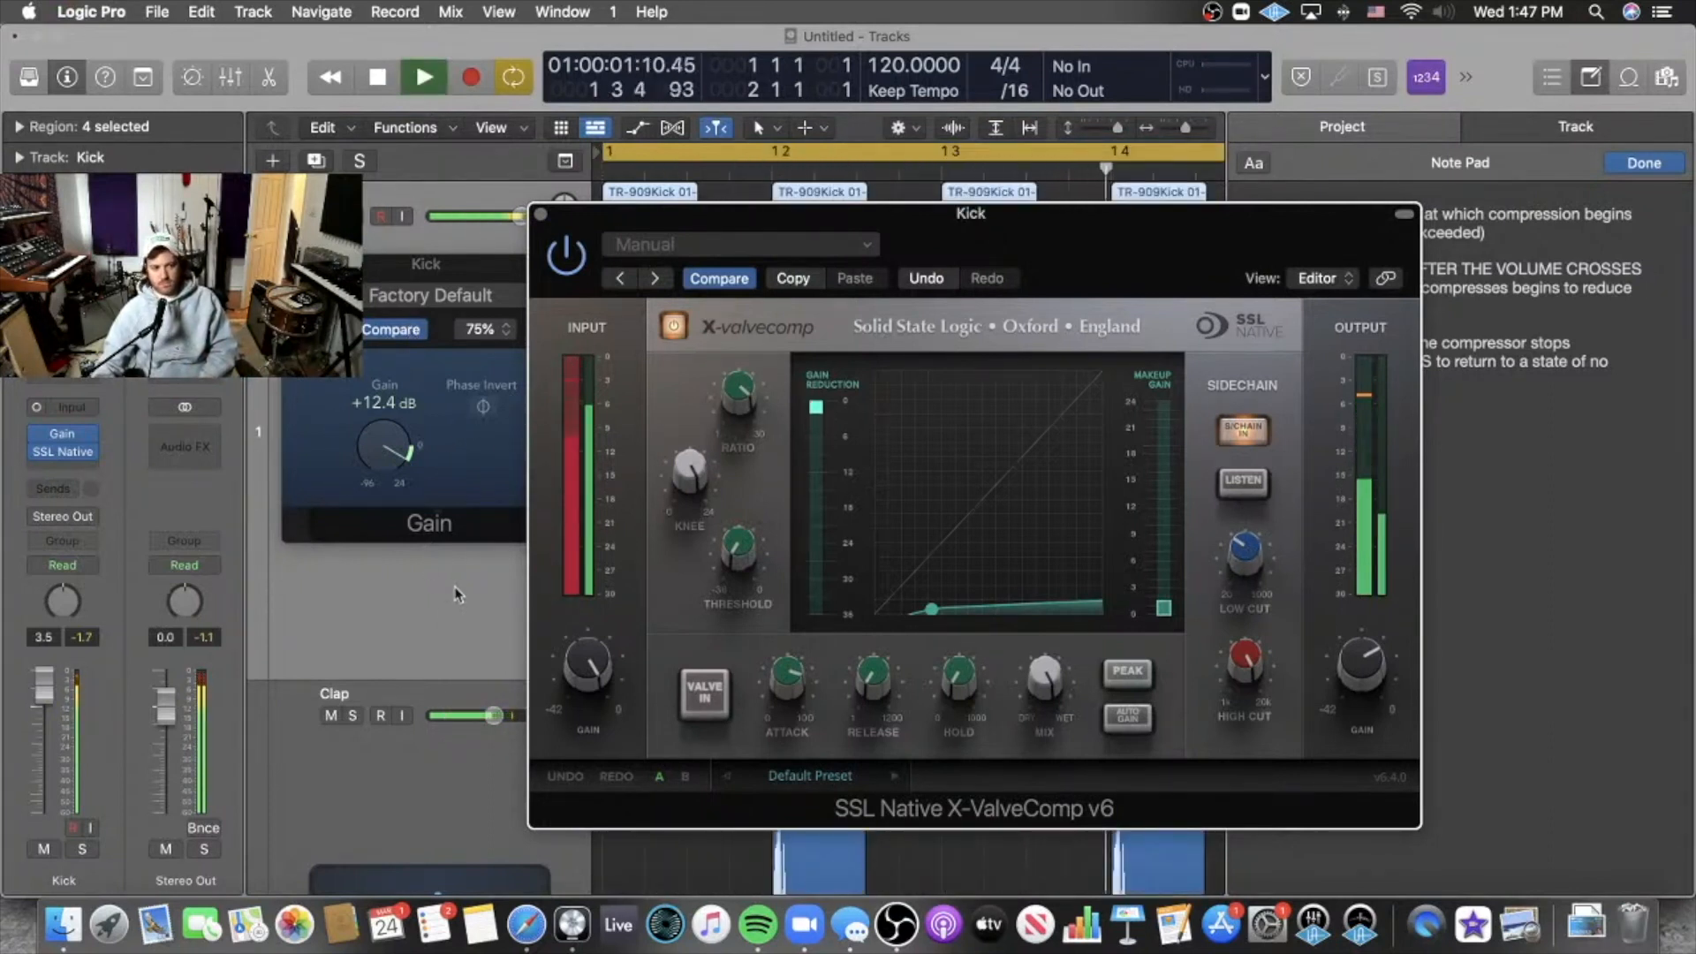
key("space")
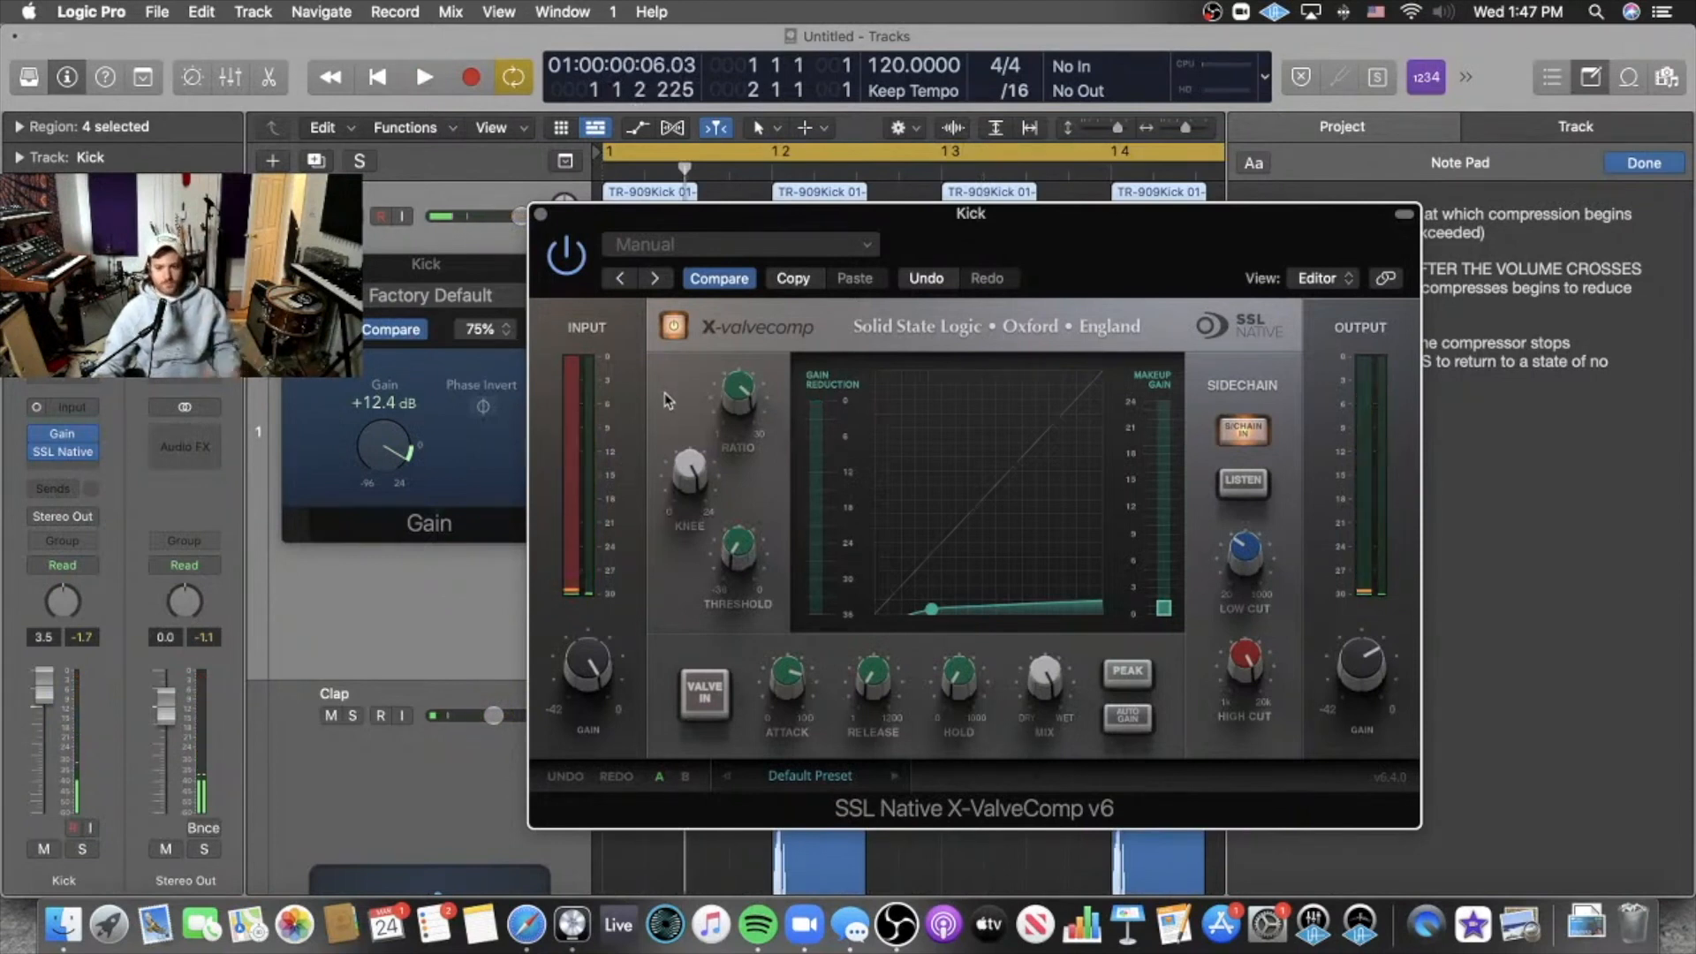
key("space")
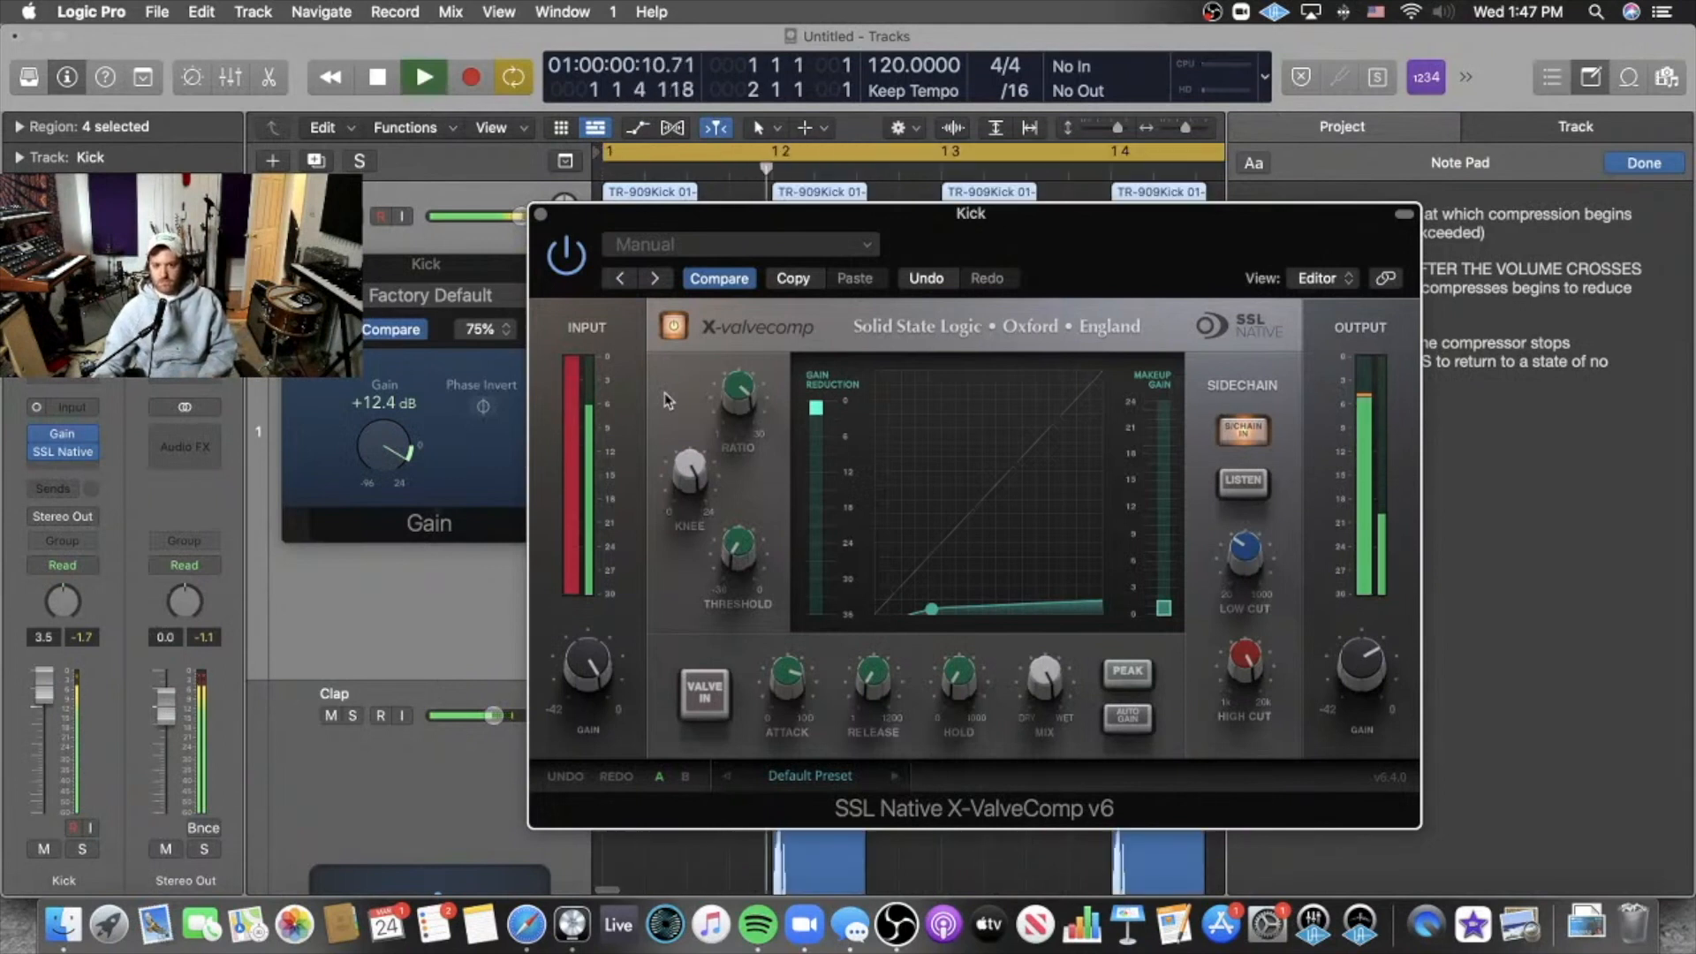
Insert a Channel EQ after the compressor on the Kick and enable its low cut at 23.4 Hz with a 24 dB/Oct slope.
key("space")
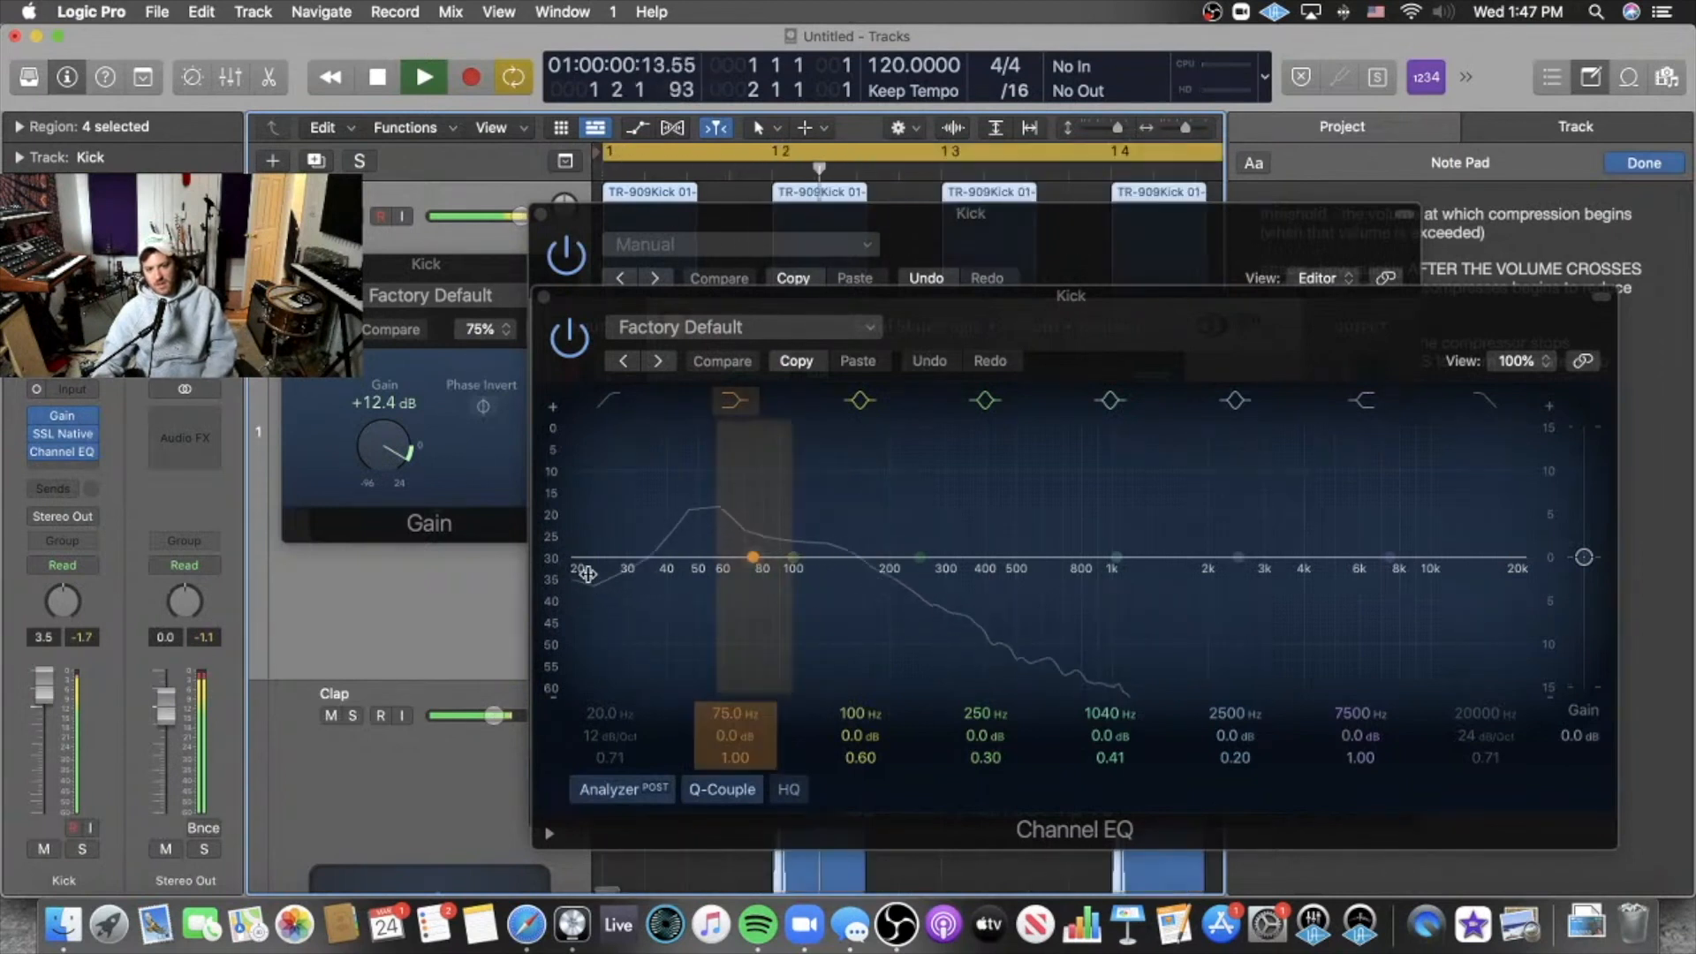
key("space")
left_click(612, 403)
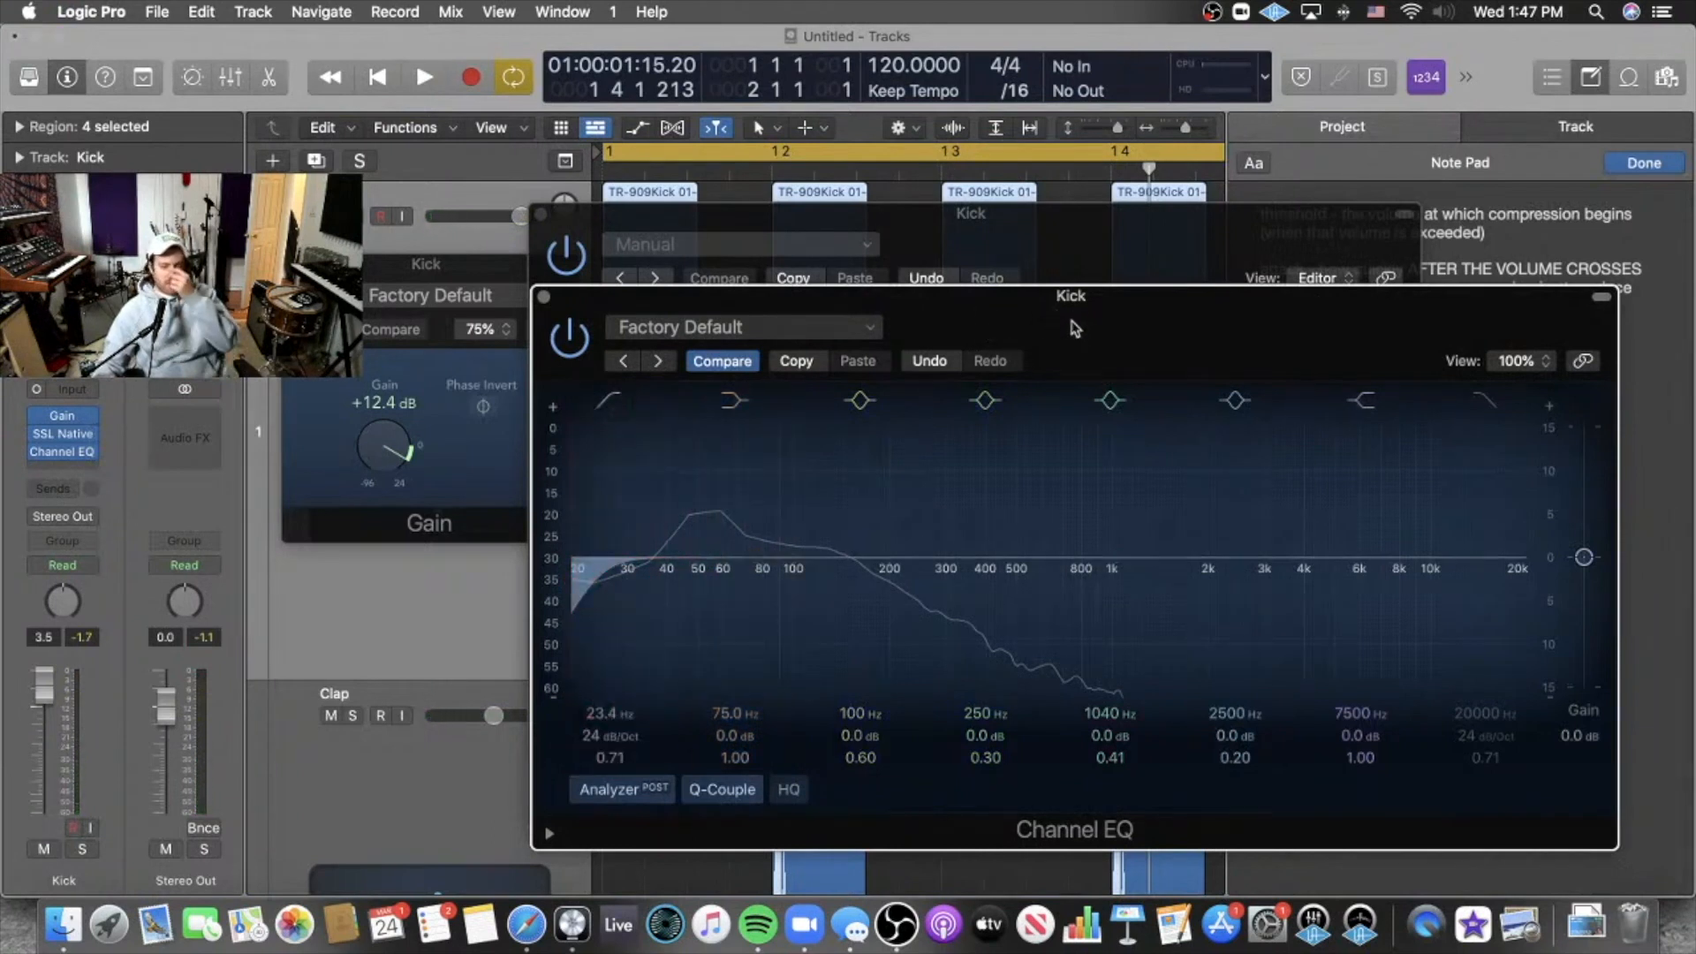
Reposition the Channel EQ window, turn off its low cut band, and play the loop.
left_click_drag(1074, 328, 1022, 311)
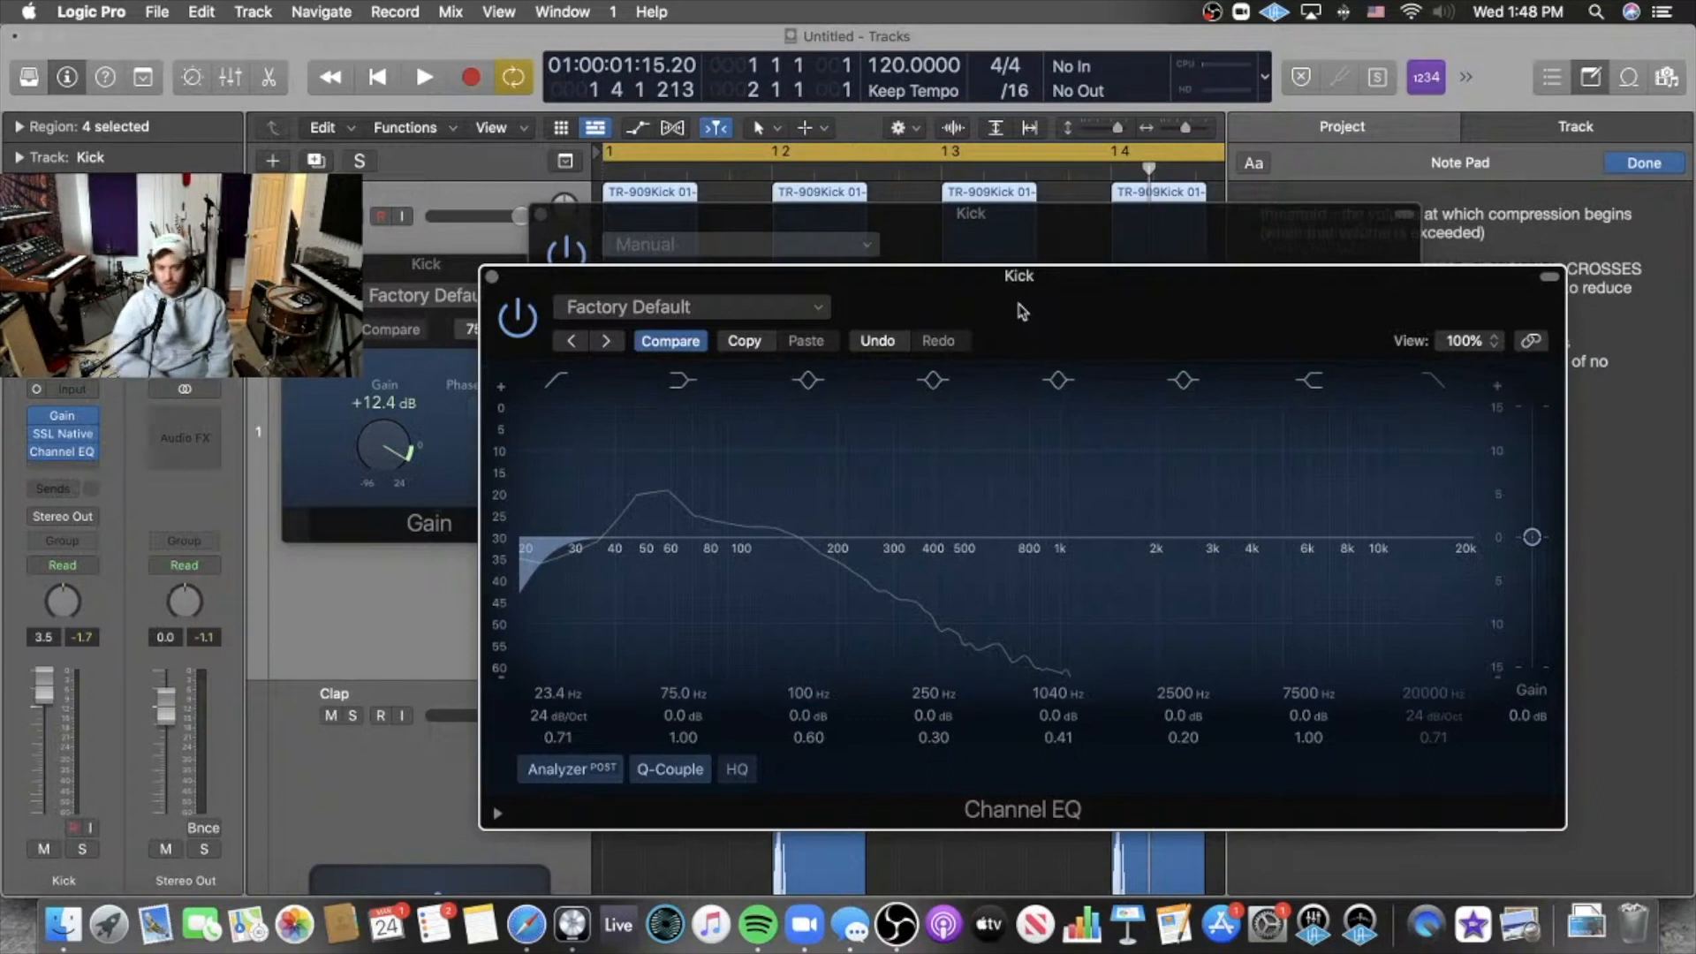
left_click(556, 380)
key("space")
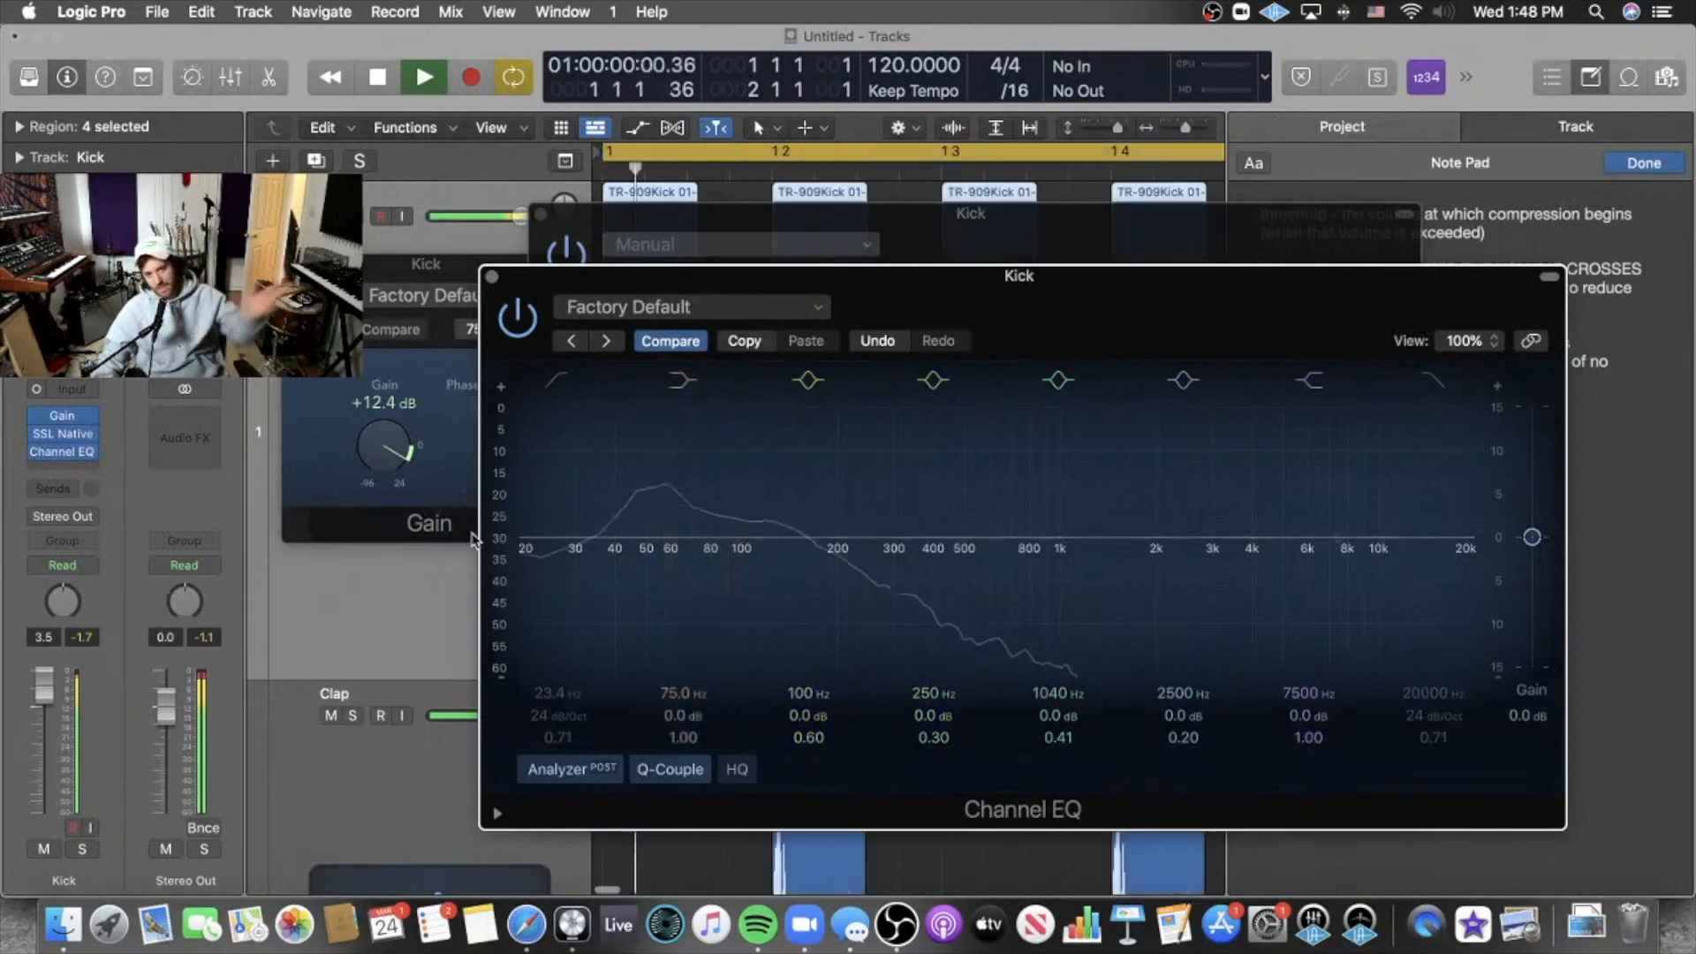
Turn the Channel EQ's 23.4 Hz low cut back on and play the loop while comparing the EQ bypassed and active.
key("space")
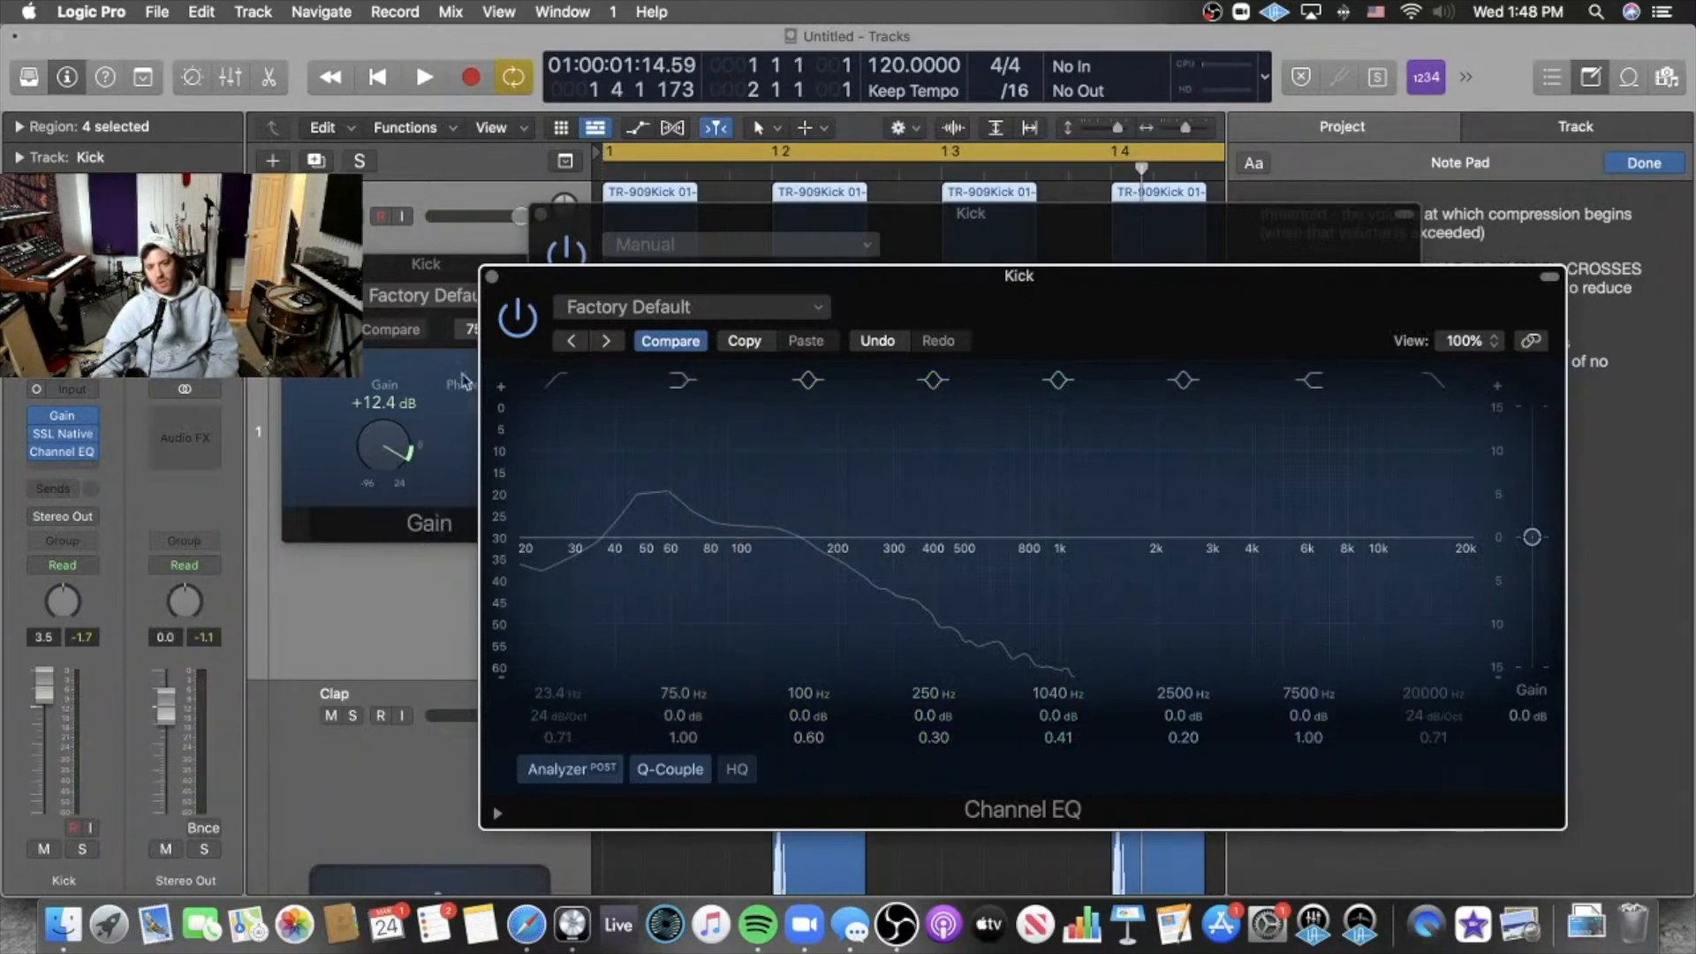
left_click(546, 377)
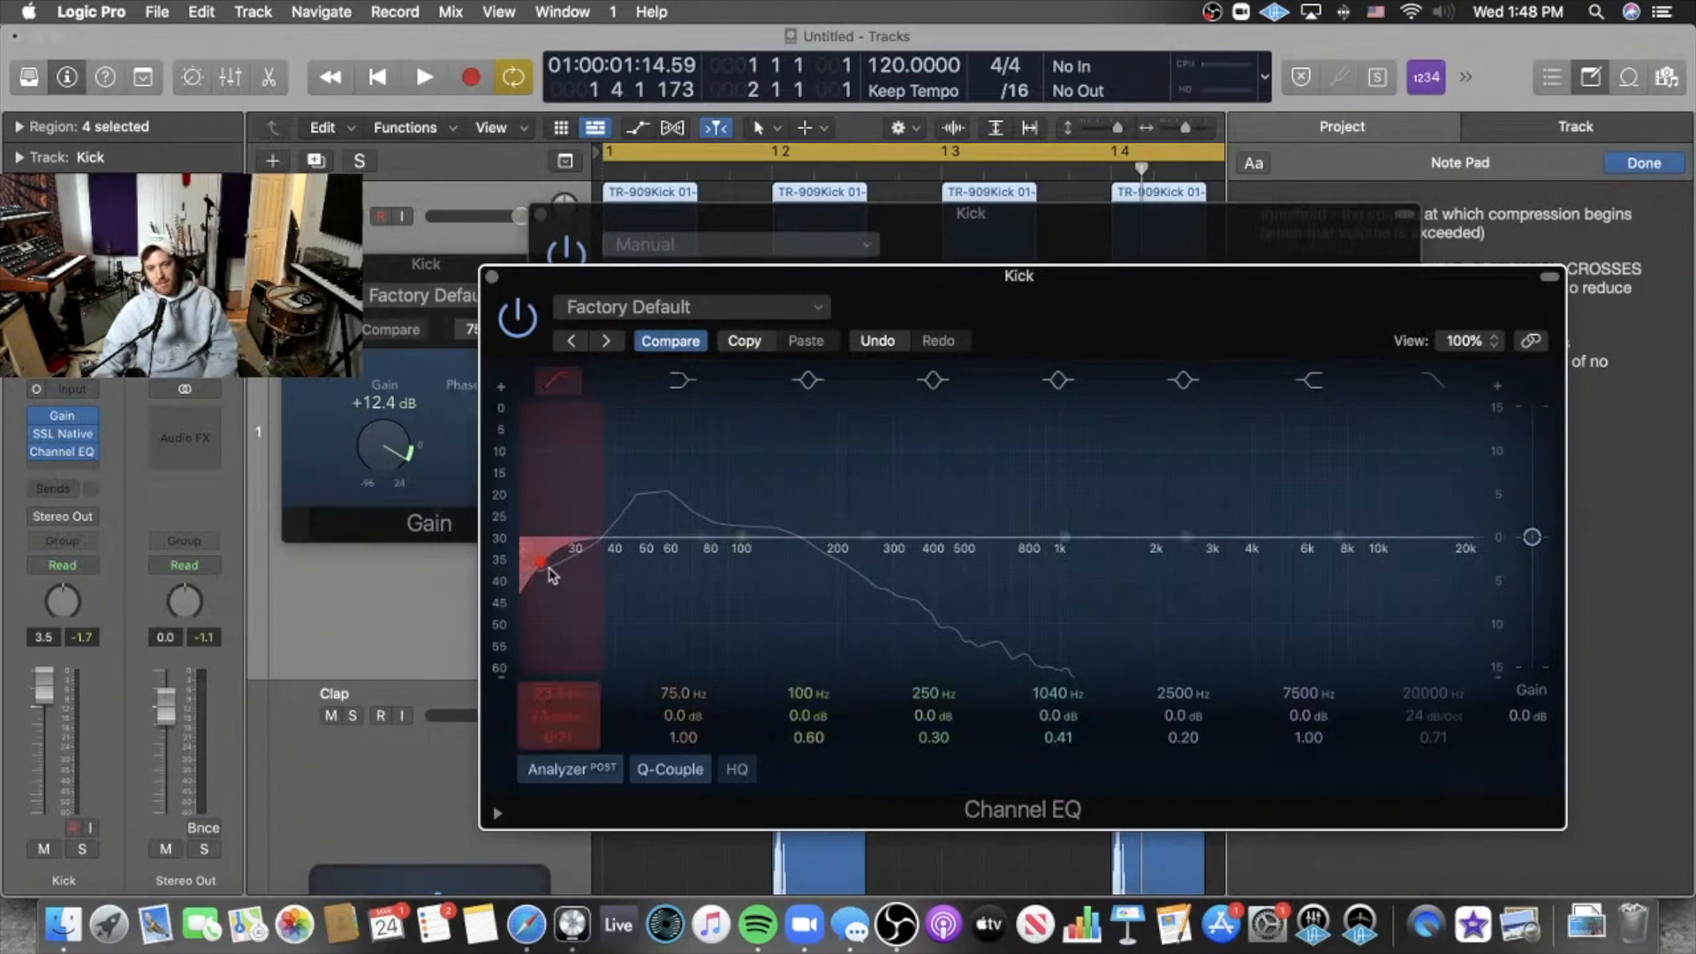
key("space")
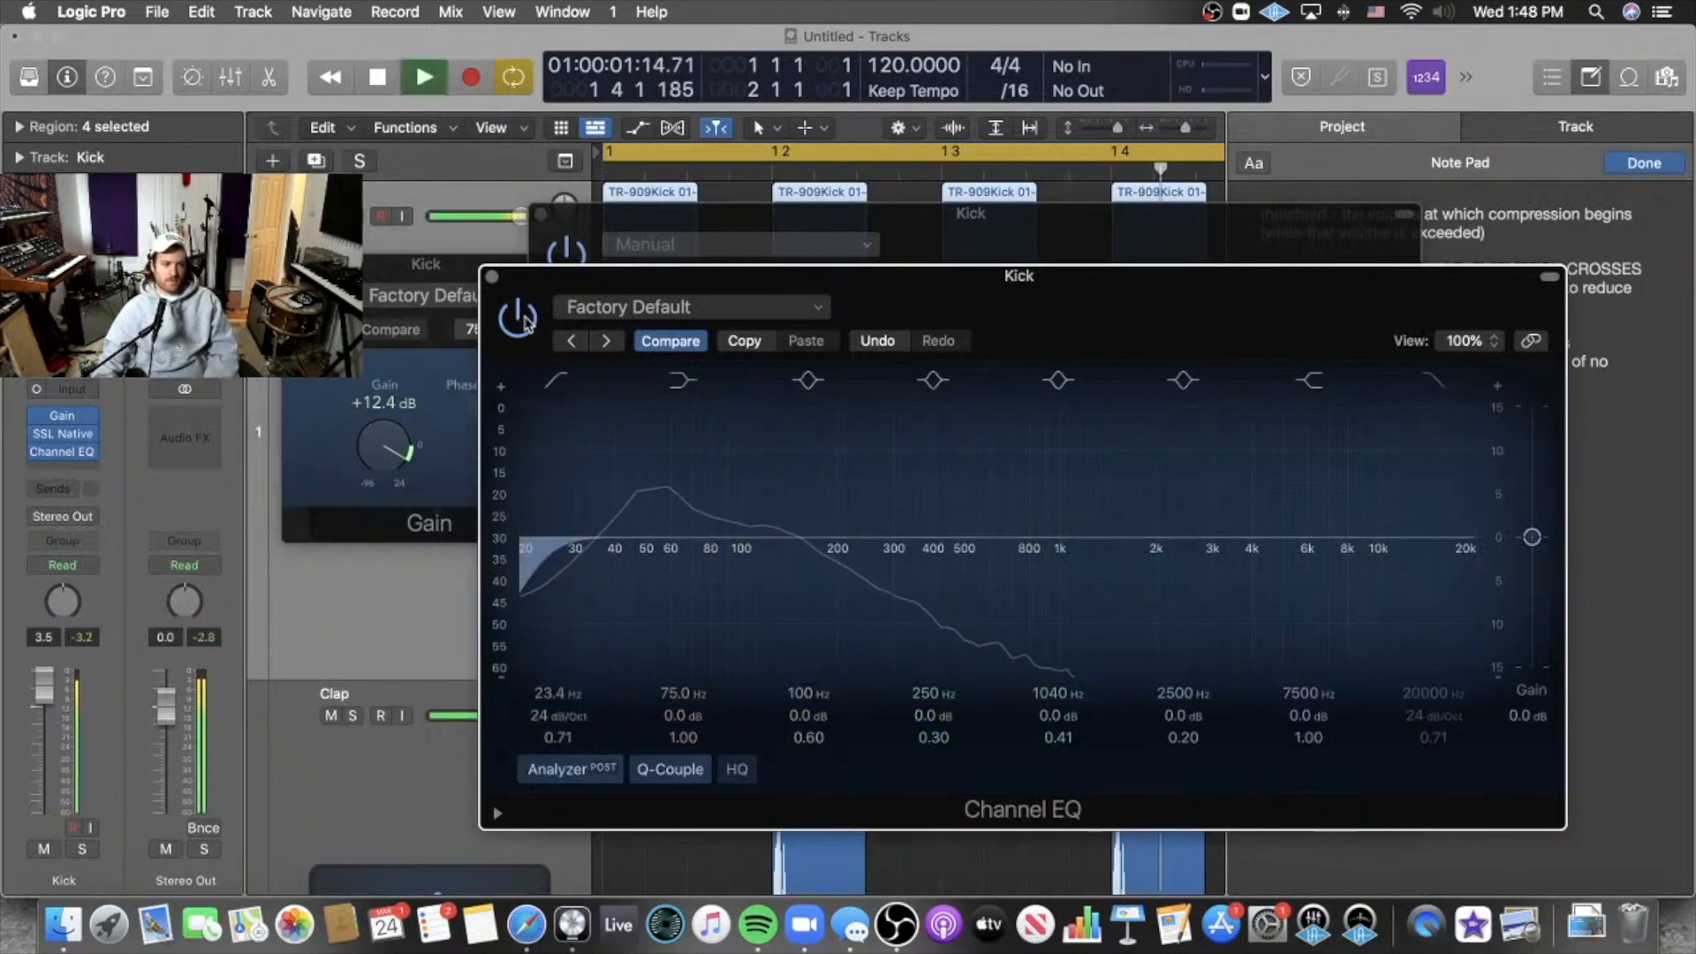
left_click(521, 320)
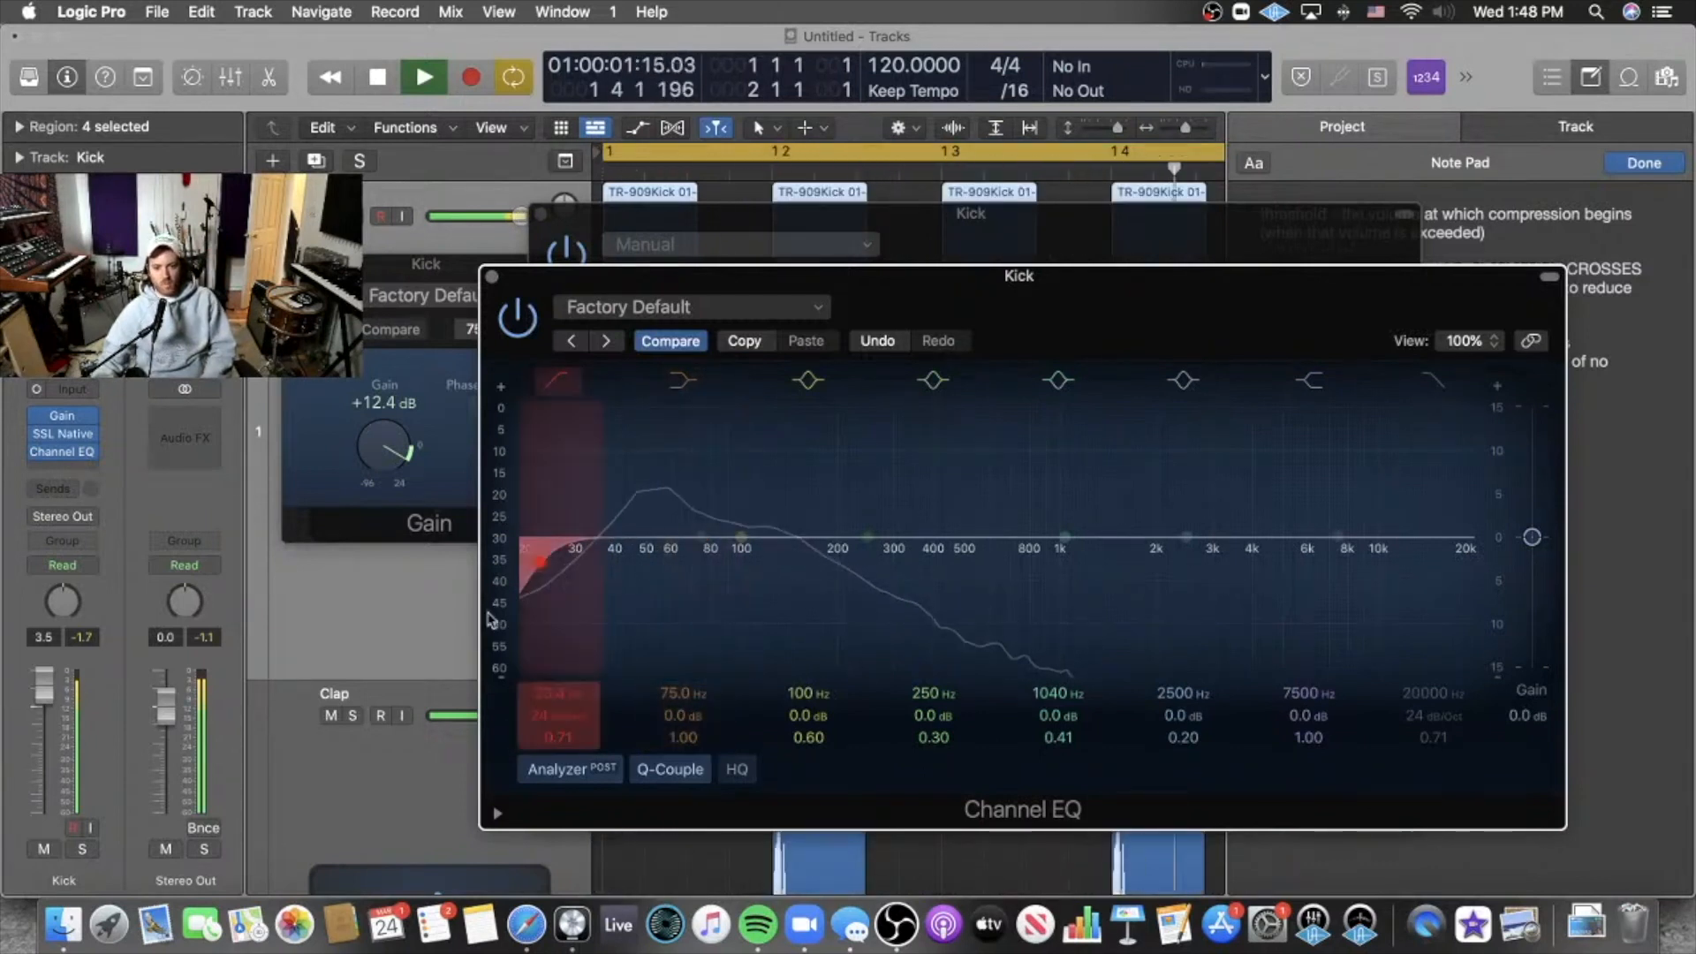
key("space")
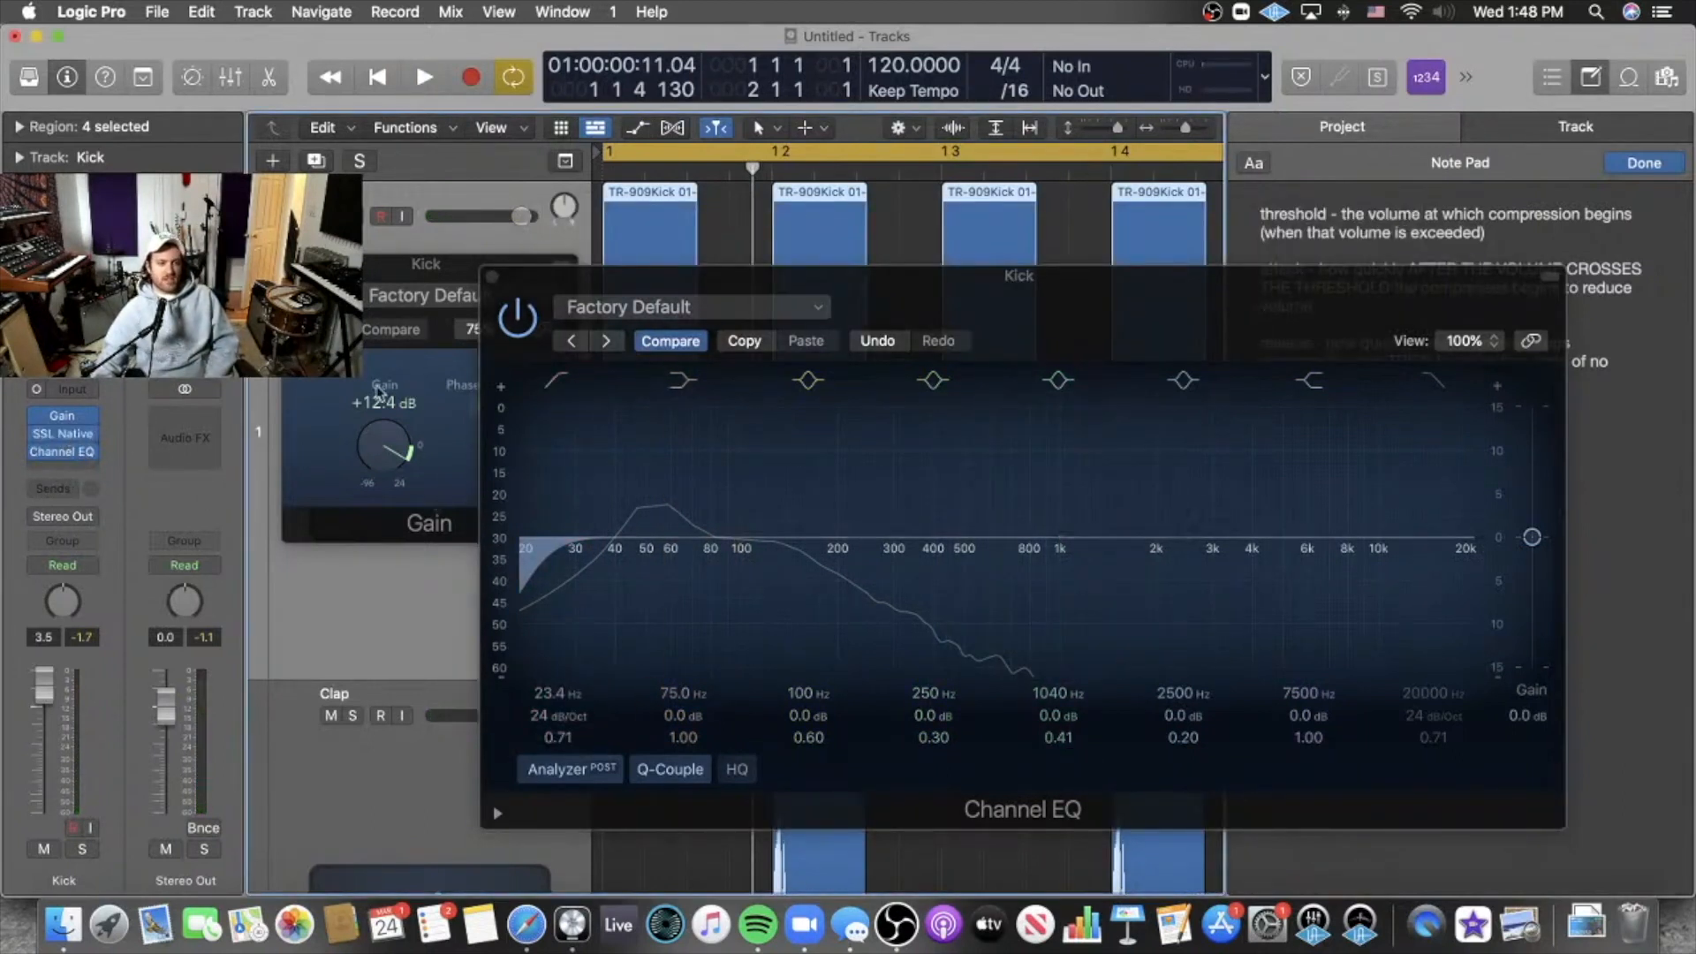
Bring up the Kick's X-ValveComp to examine its sidechain low cut, and return to the Channel EQ.
left_click(64, 433)
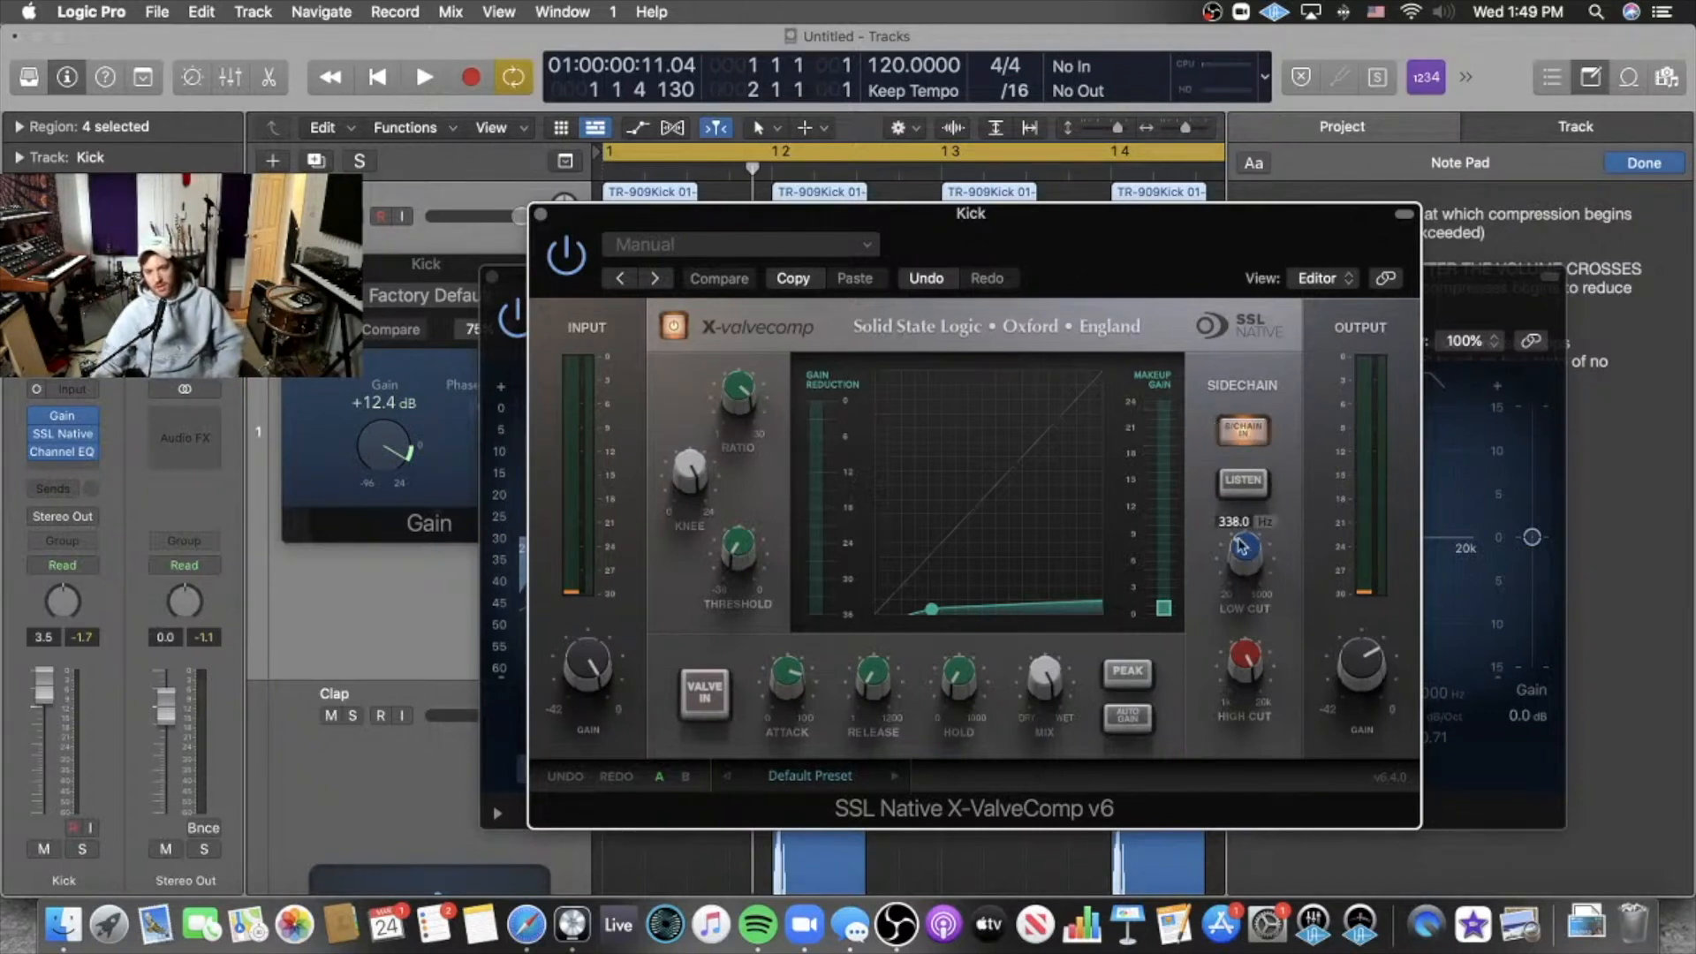
left_click(1464, 279)
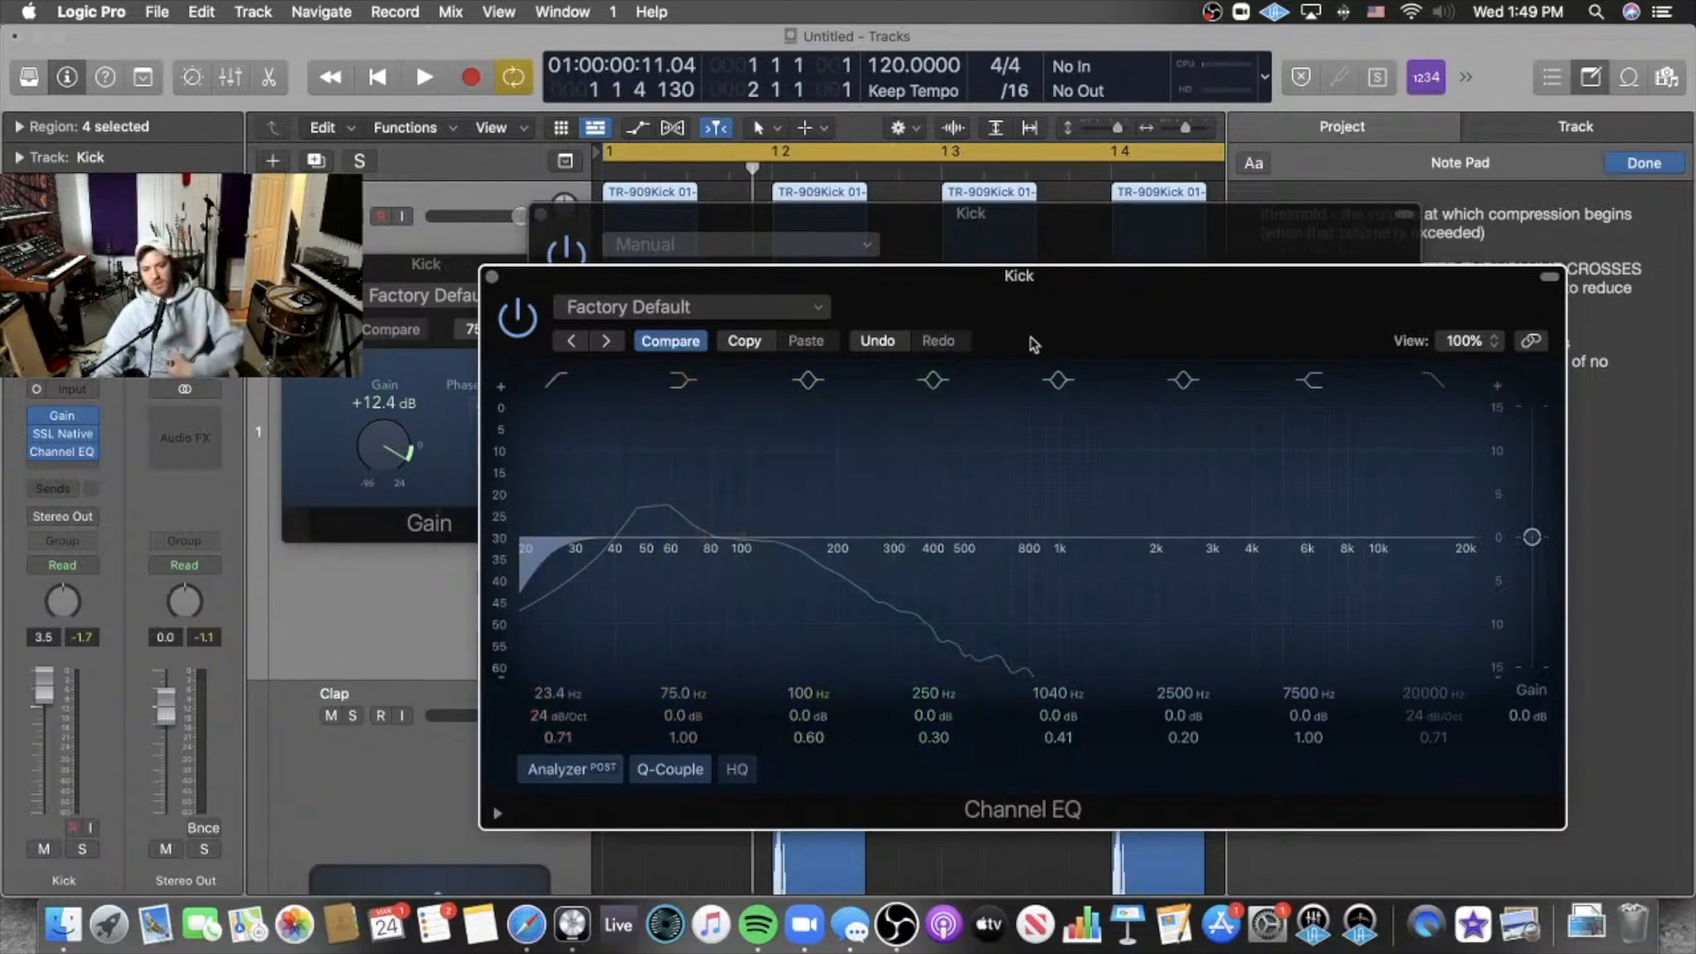
left_click_drag(1049, 318, 993, 294)
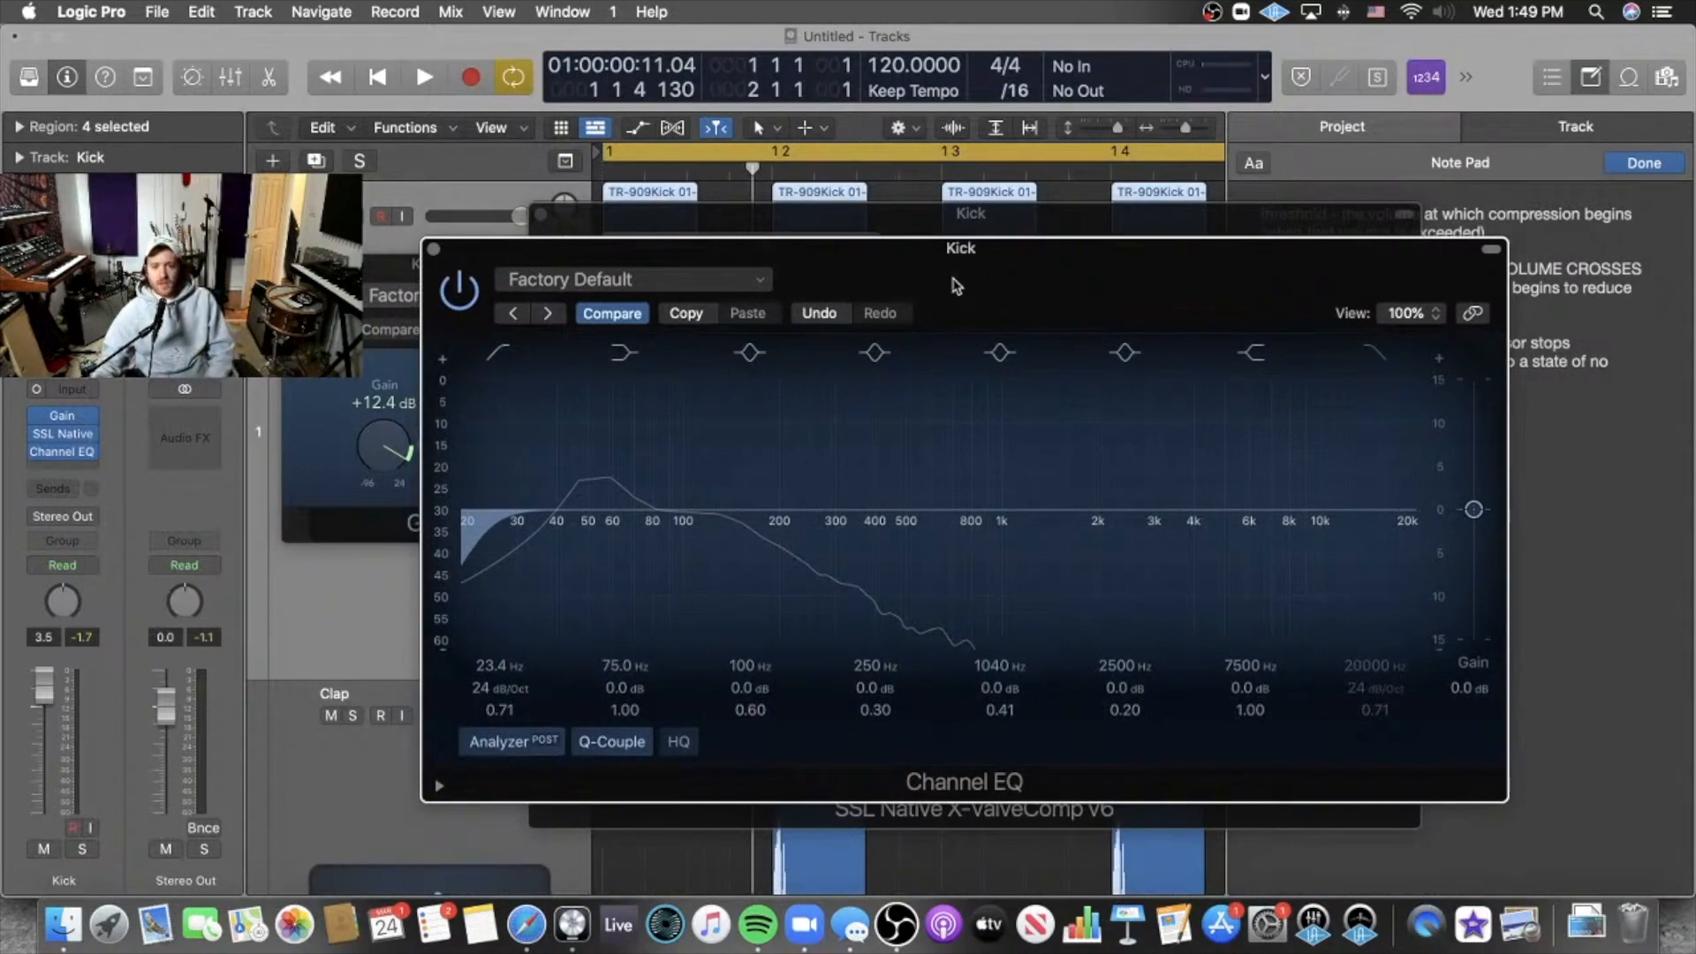
left_click_drag(958, 283, 977, 320)
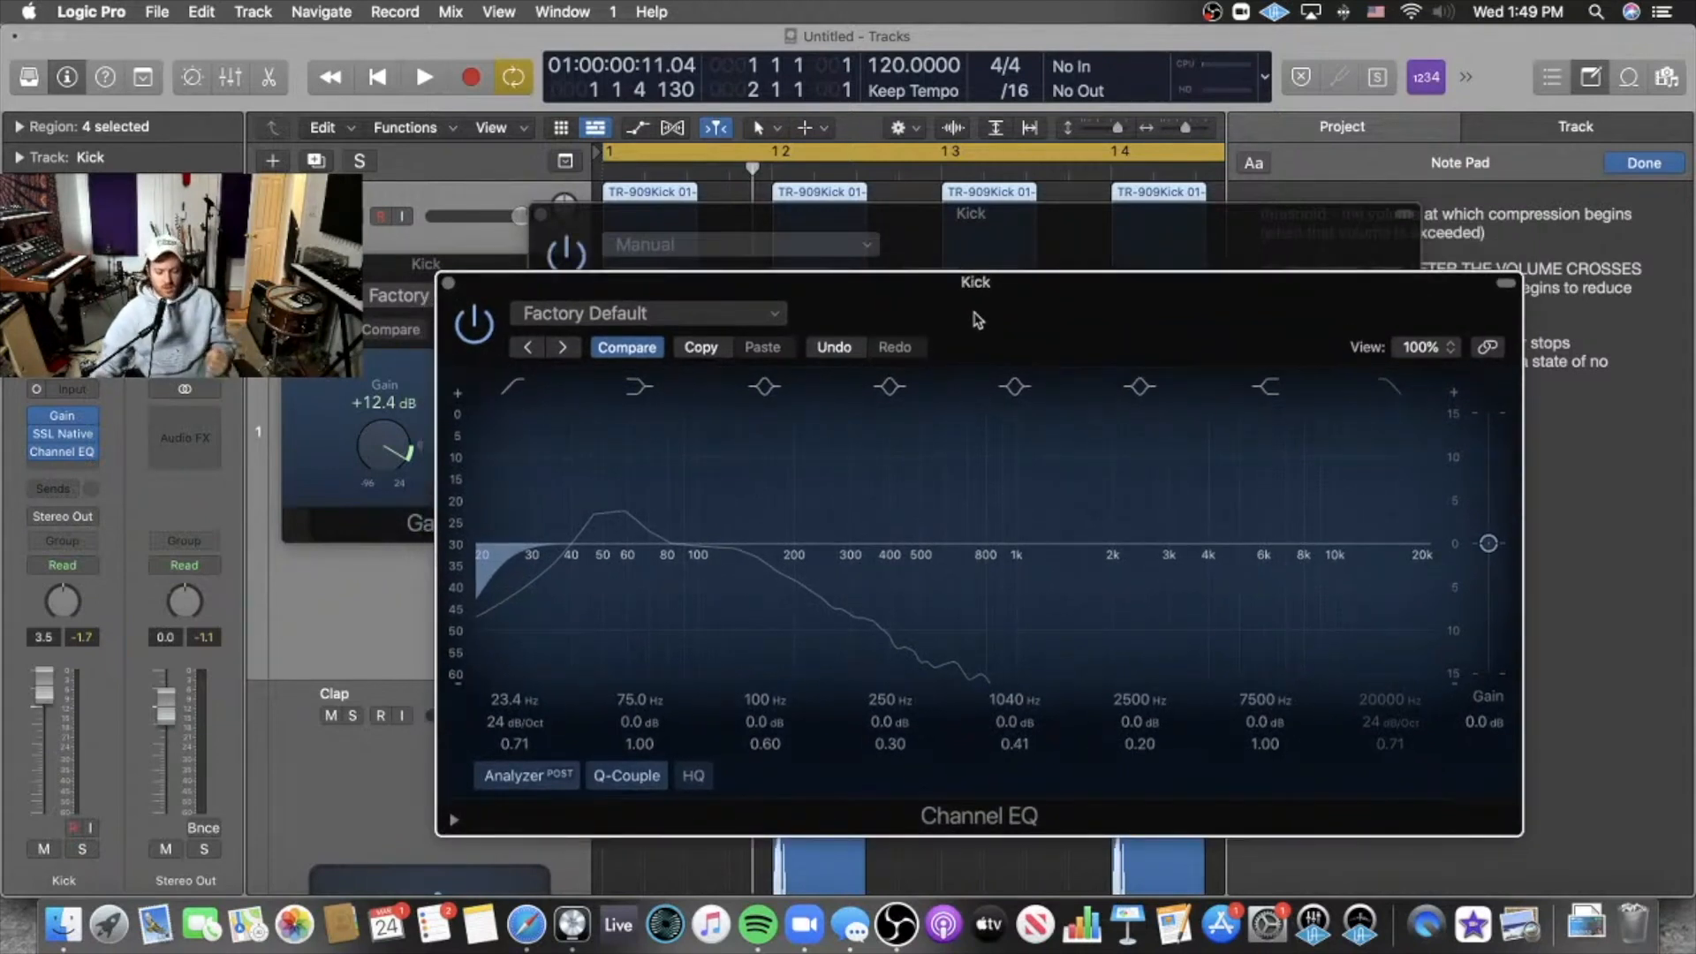
left_click_drag(980, 320, 1016, 344)
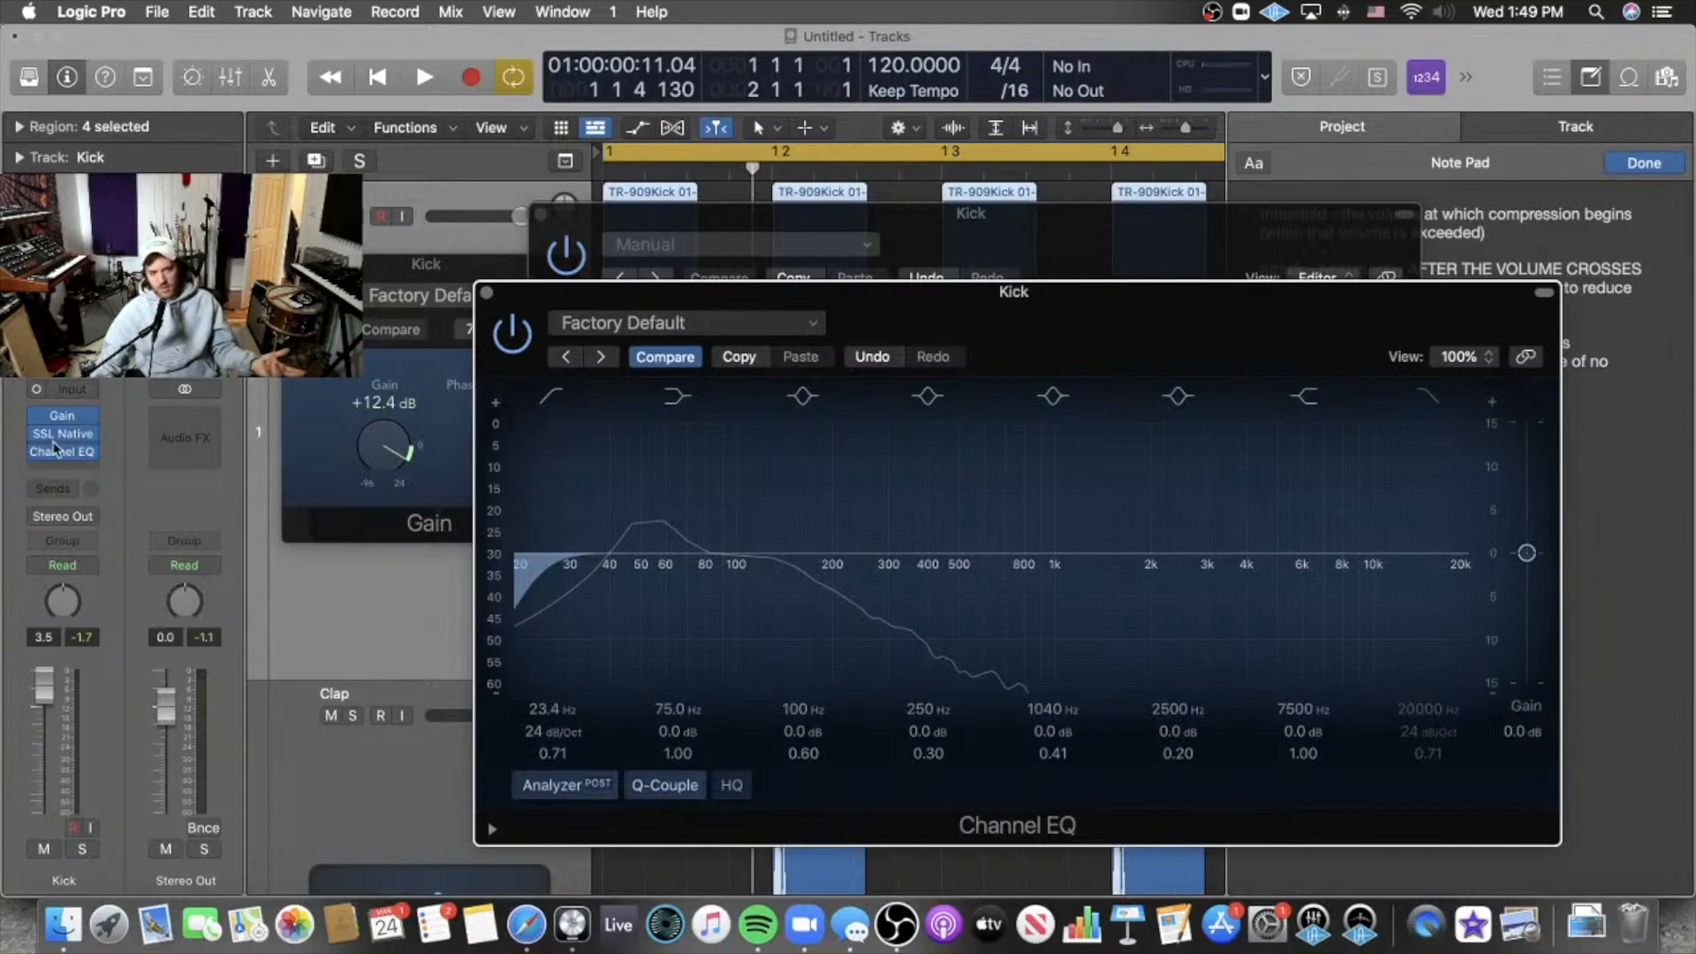
Rearrange the X-ValveComp and Channel EQ windows so both can be seen, and play the loop to view the kick's spectrum.
left_click_drag(561, 298, 595, 463)
left_click(1265, 480)
left_click_drag(1081, 258, 1193, 81)
left_click_drag(585, 473, 281, 546)
left_click_drag(592, 554, 566, 431)
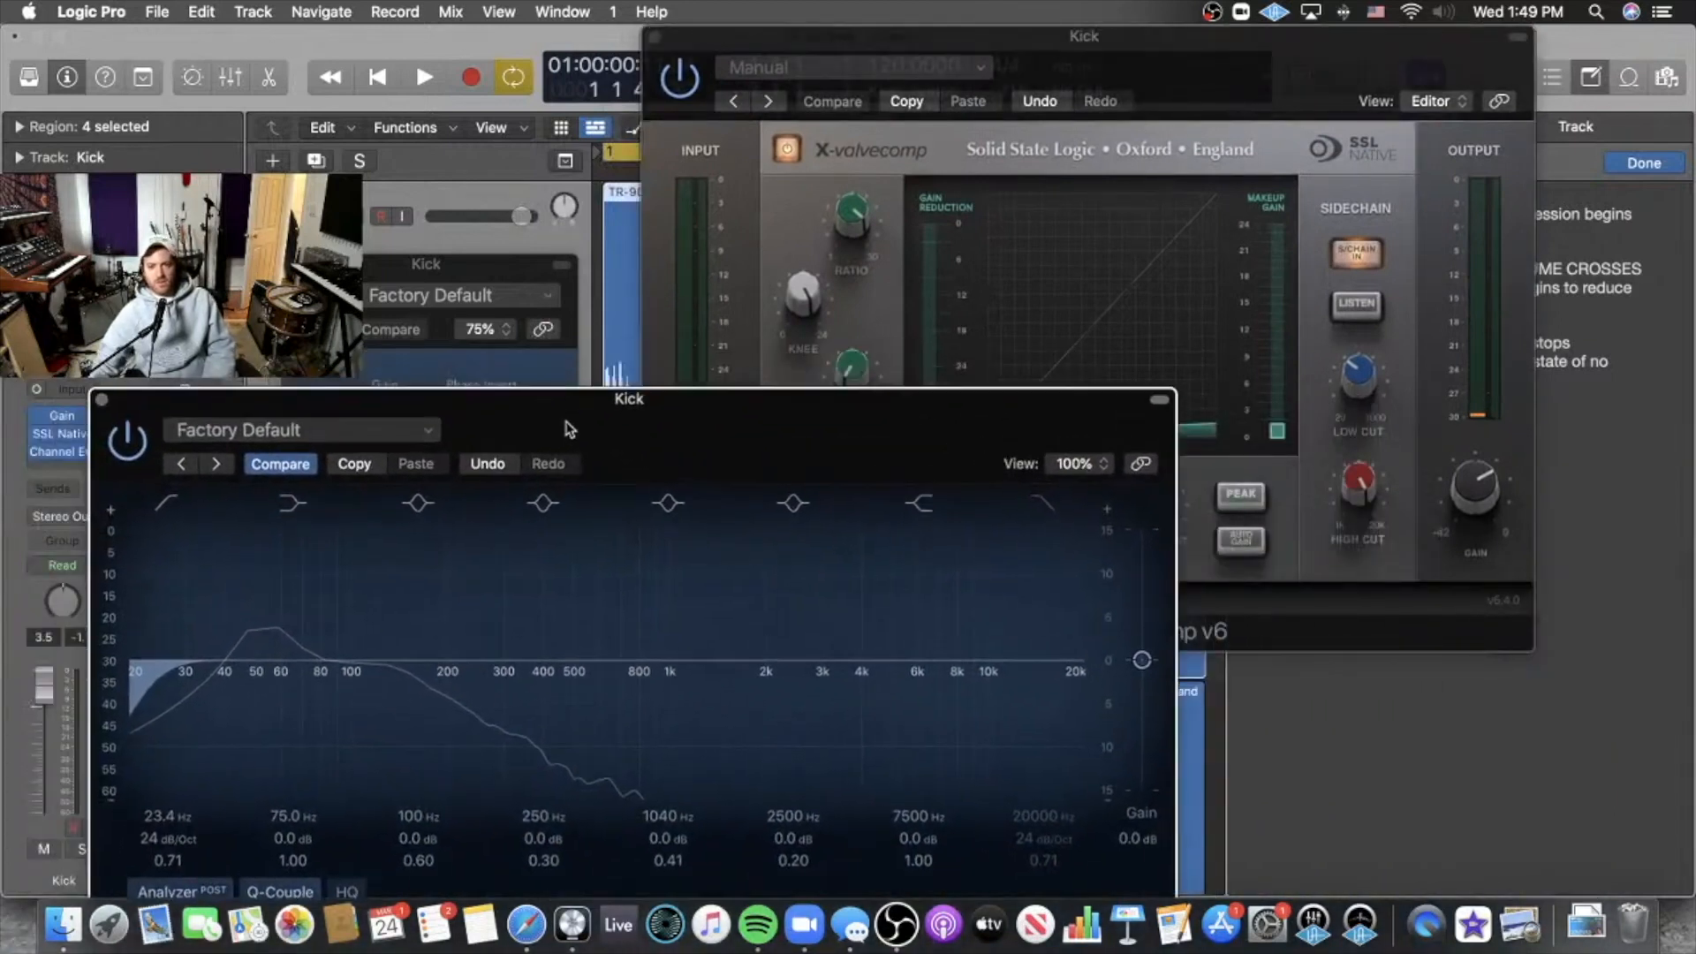
left_click_drag(677, 427, 815, 331)
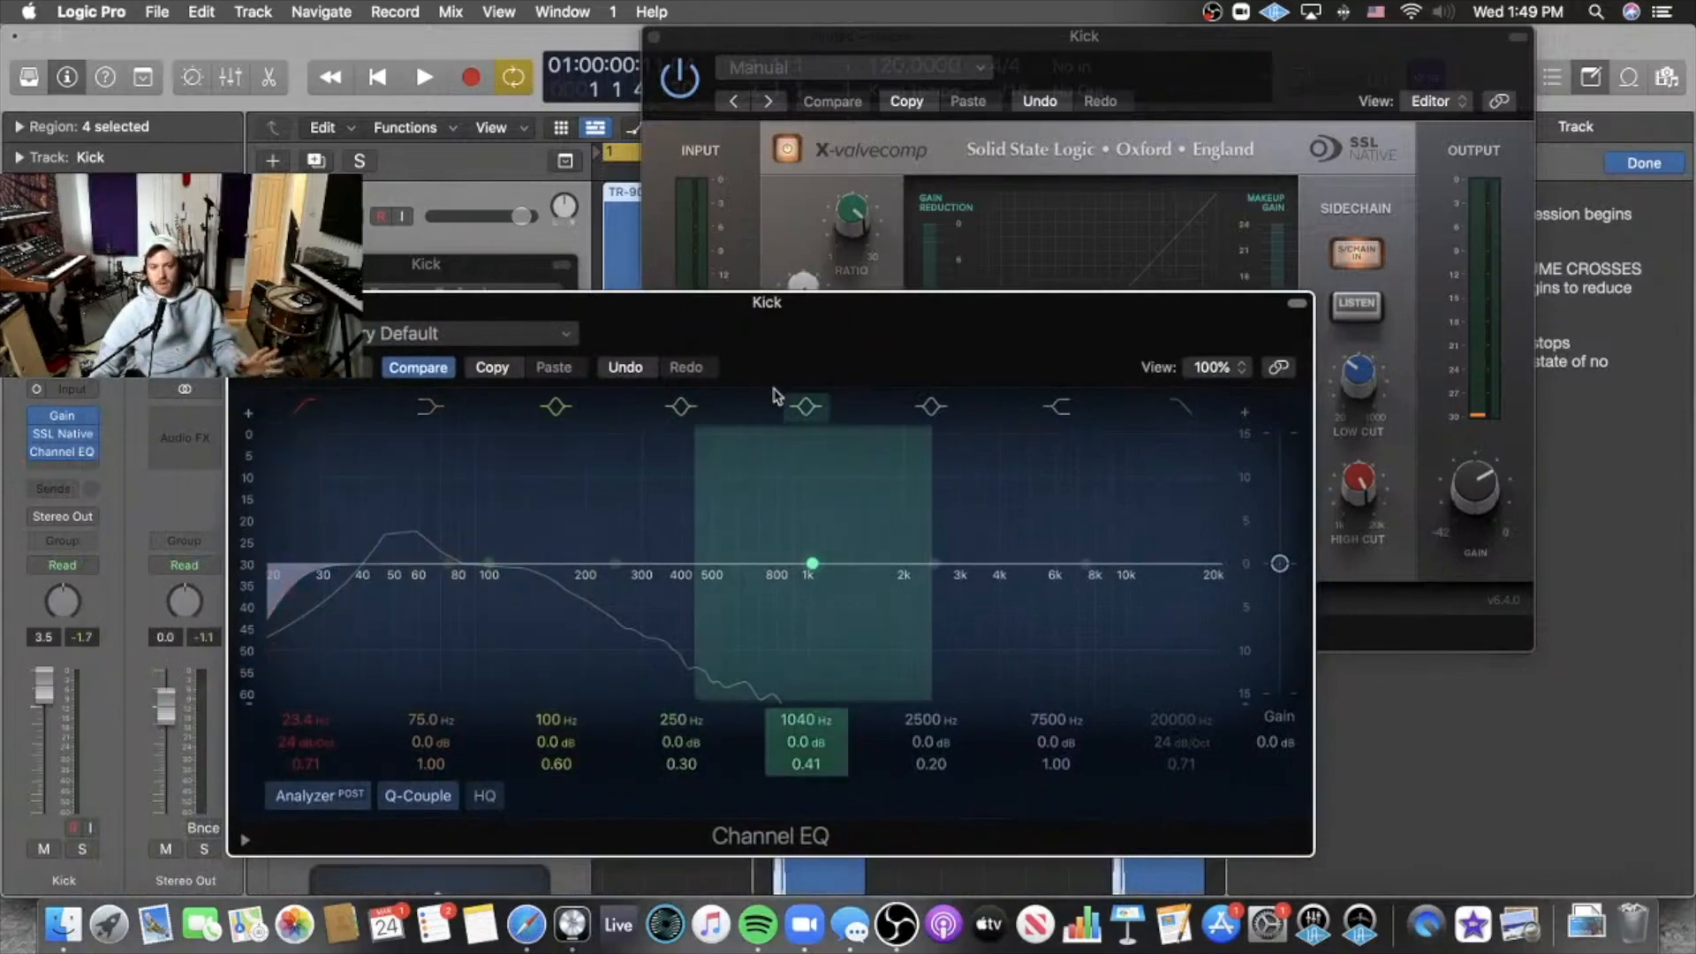
left_click_drag(818, 352, 828, 301)
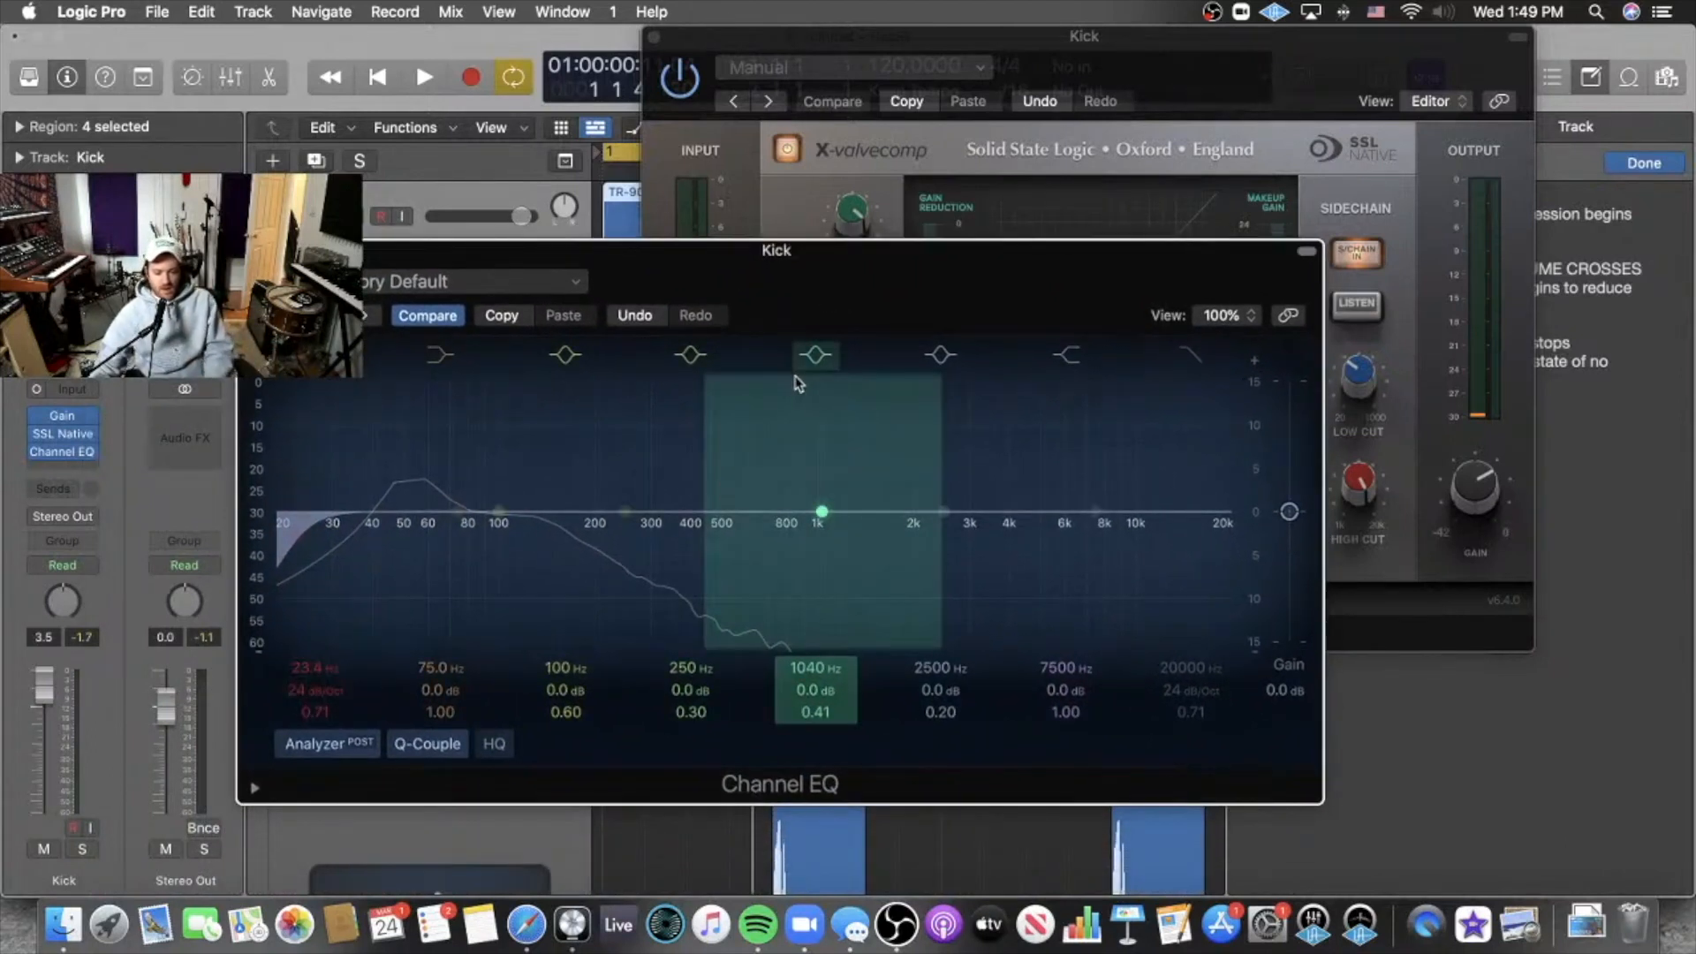
key("space")
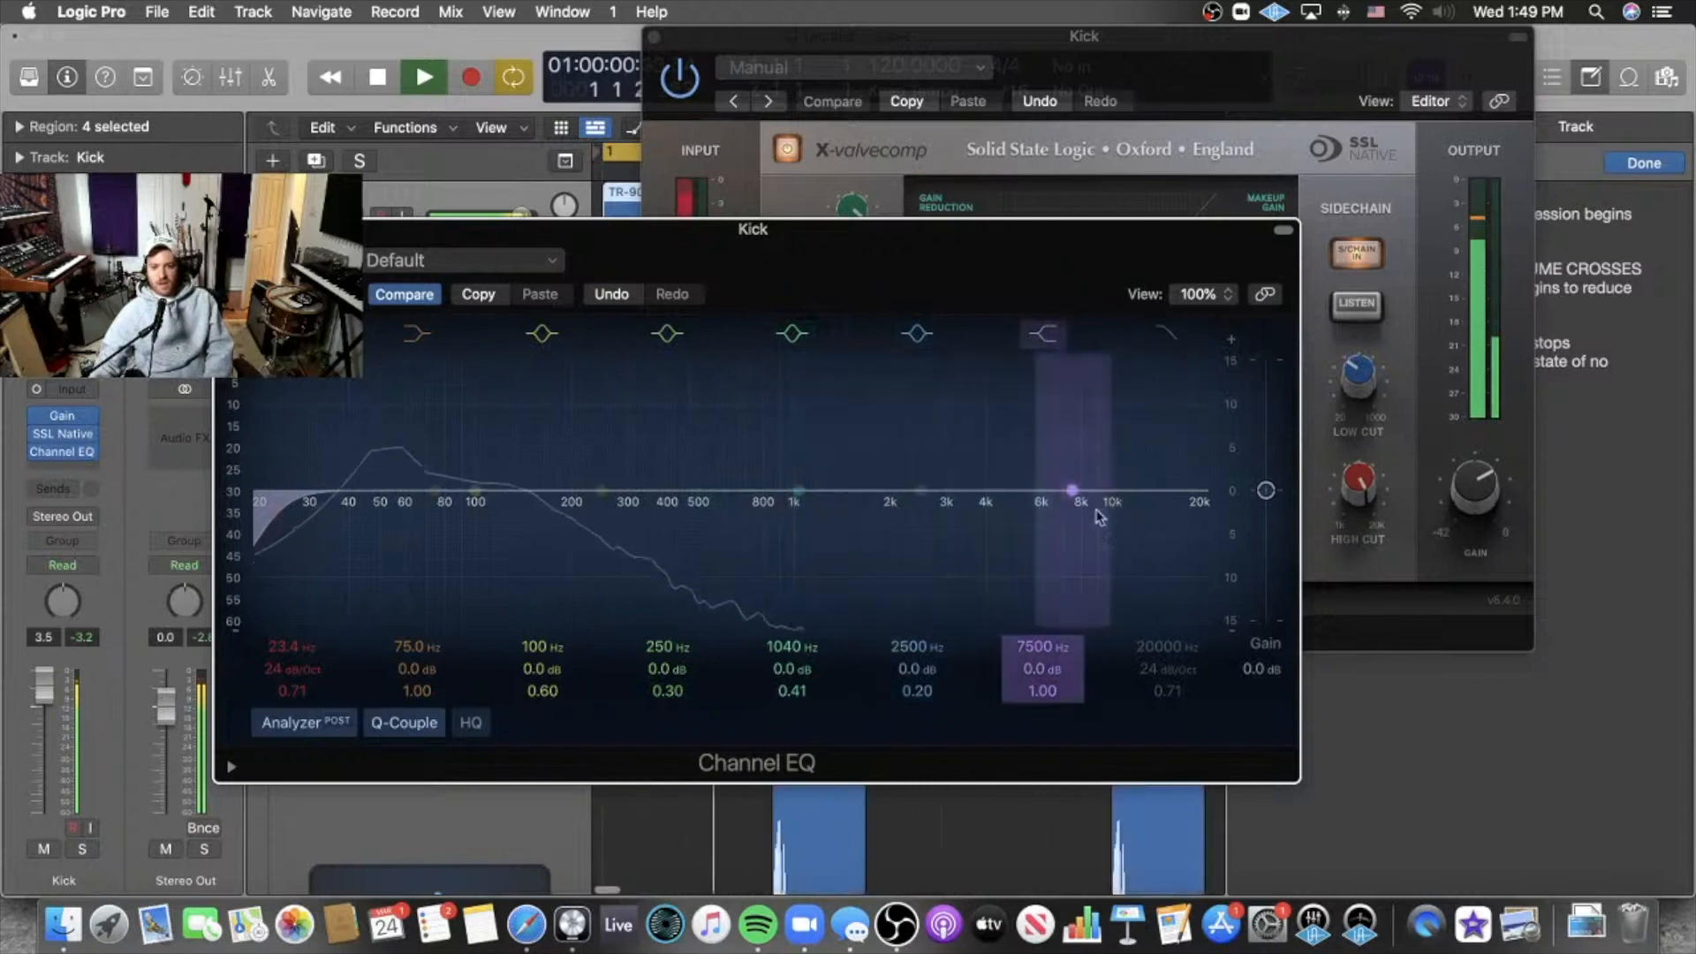
key("space")
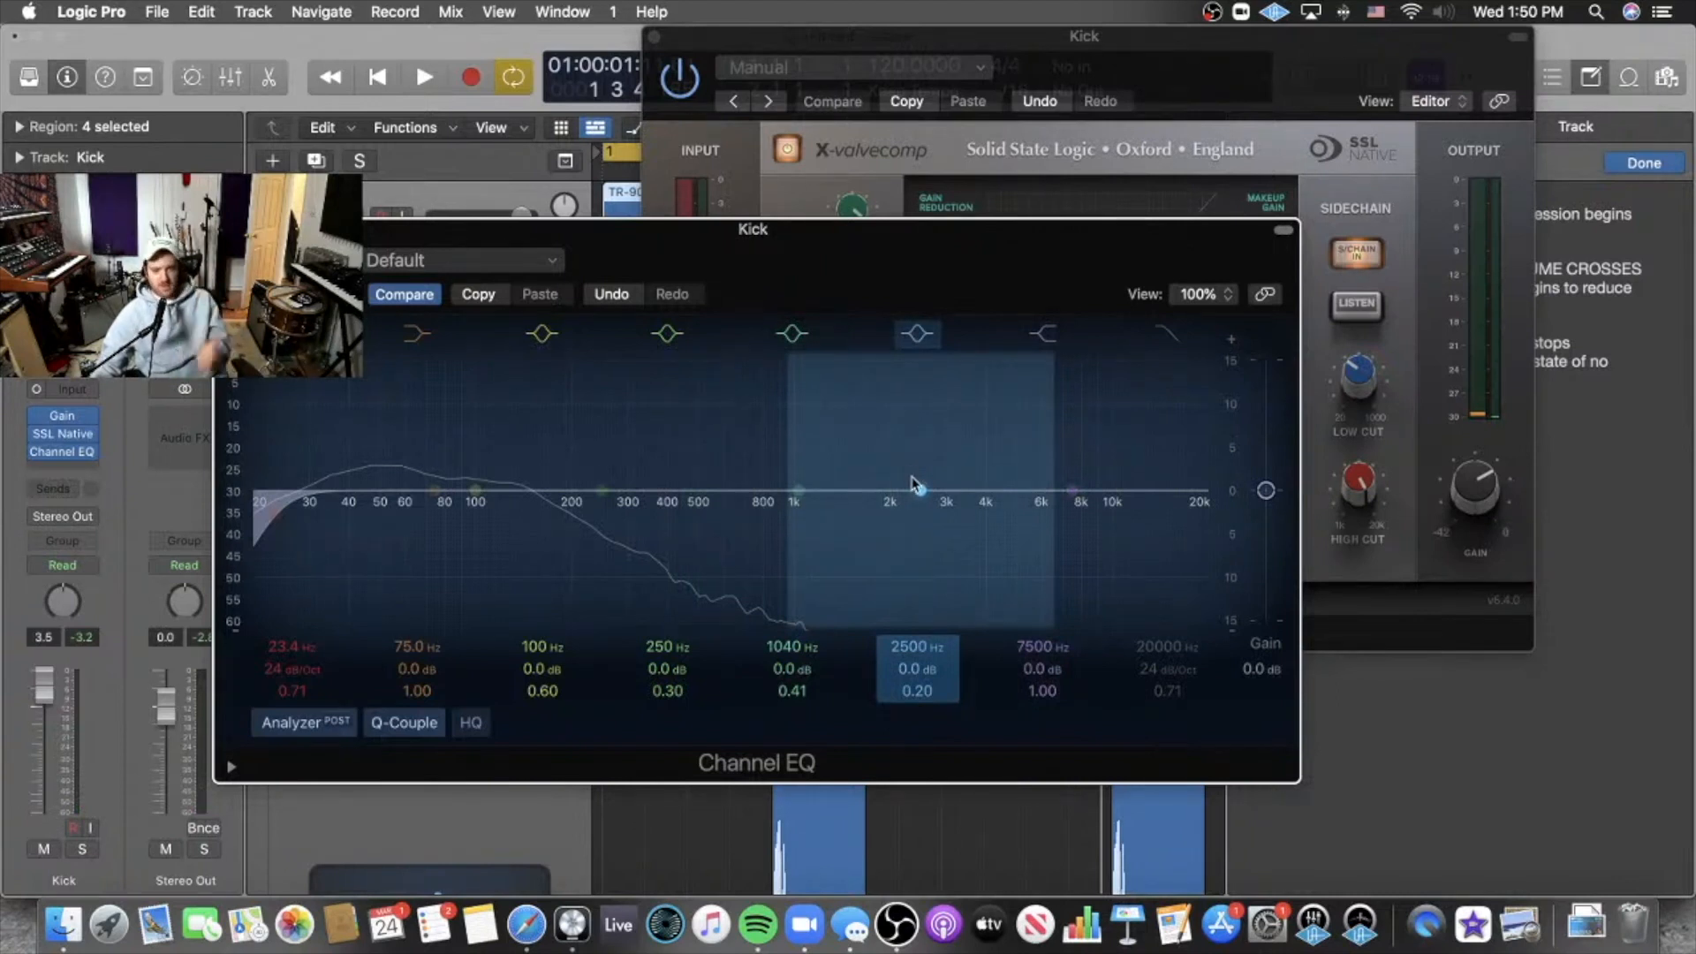
Try a +6.1 dB boost at 2580 Hz with Q 0.35 on the 2500 Hz band during playback, and reset its gain to 0 dB.
key("space")
left_click_drag(919, 491, 924, 435)
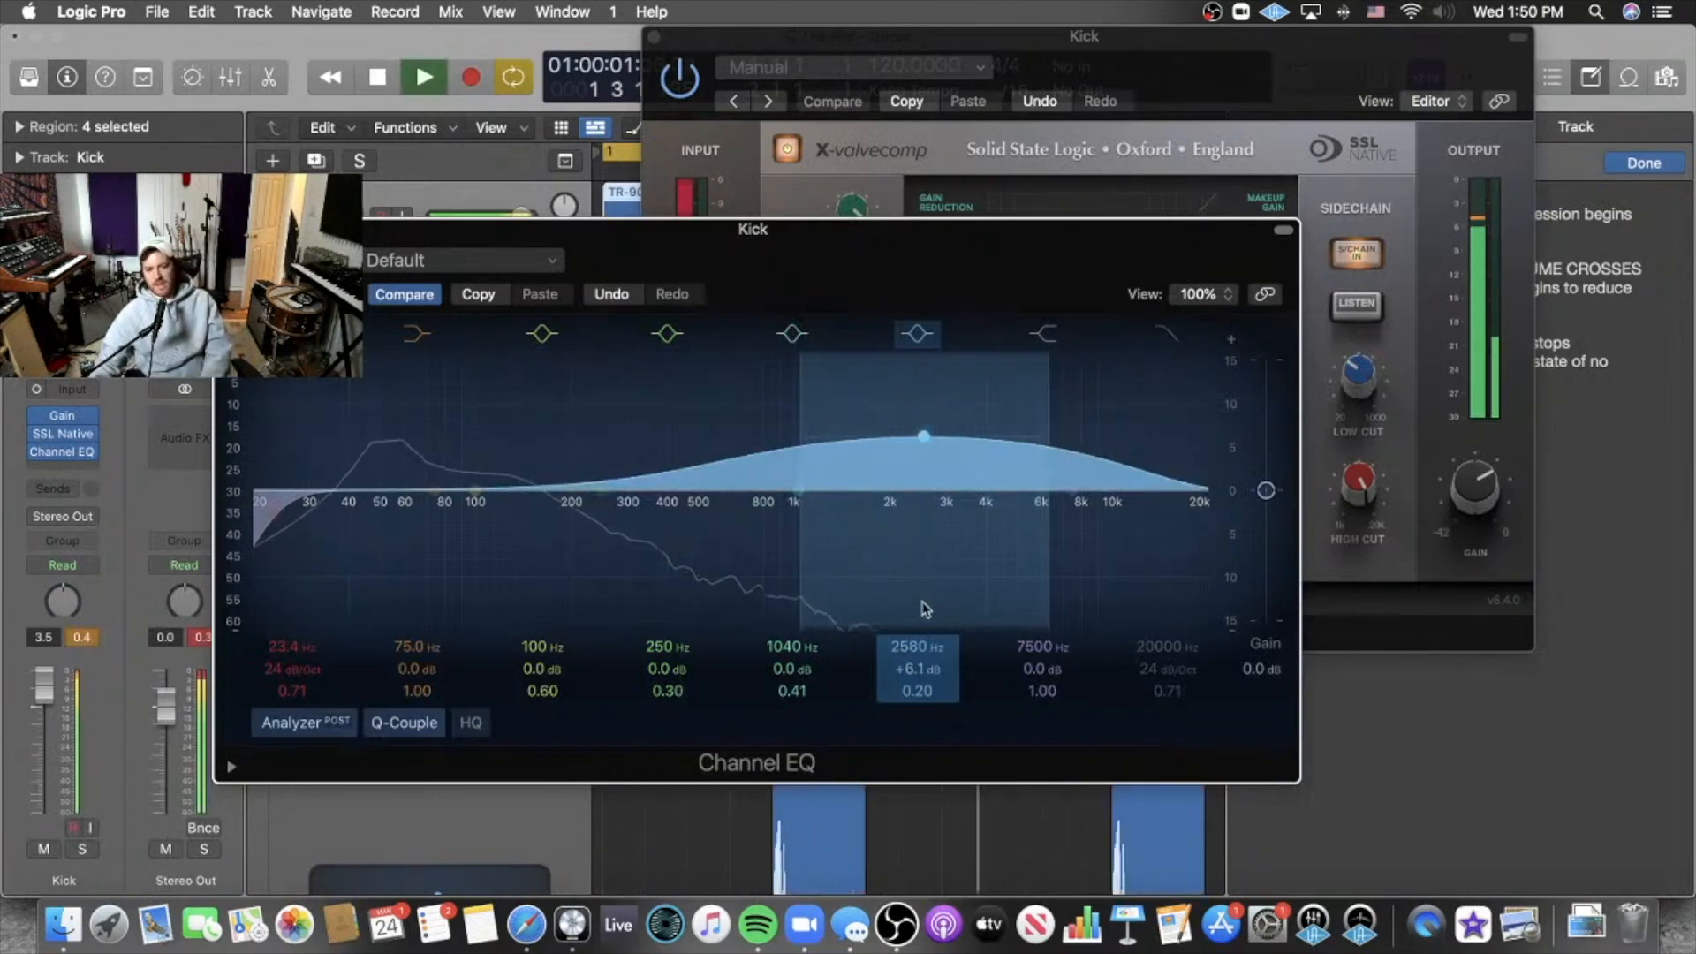
left_click_drag(940, 703, 940, 691)
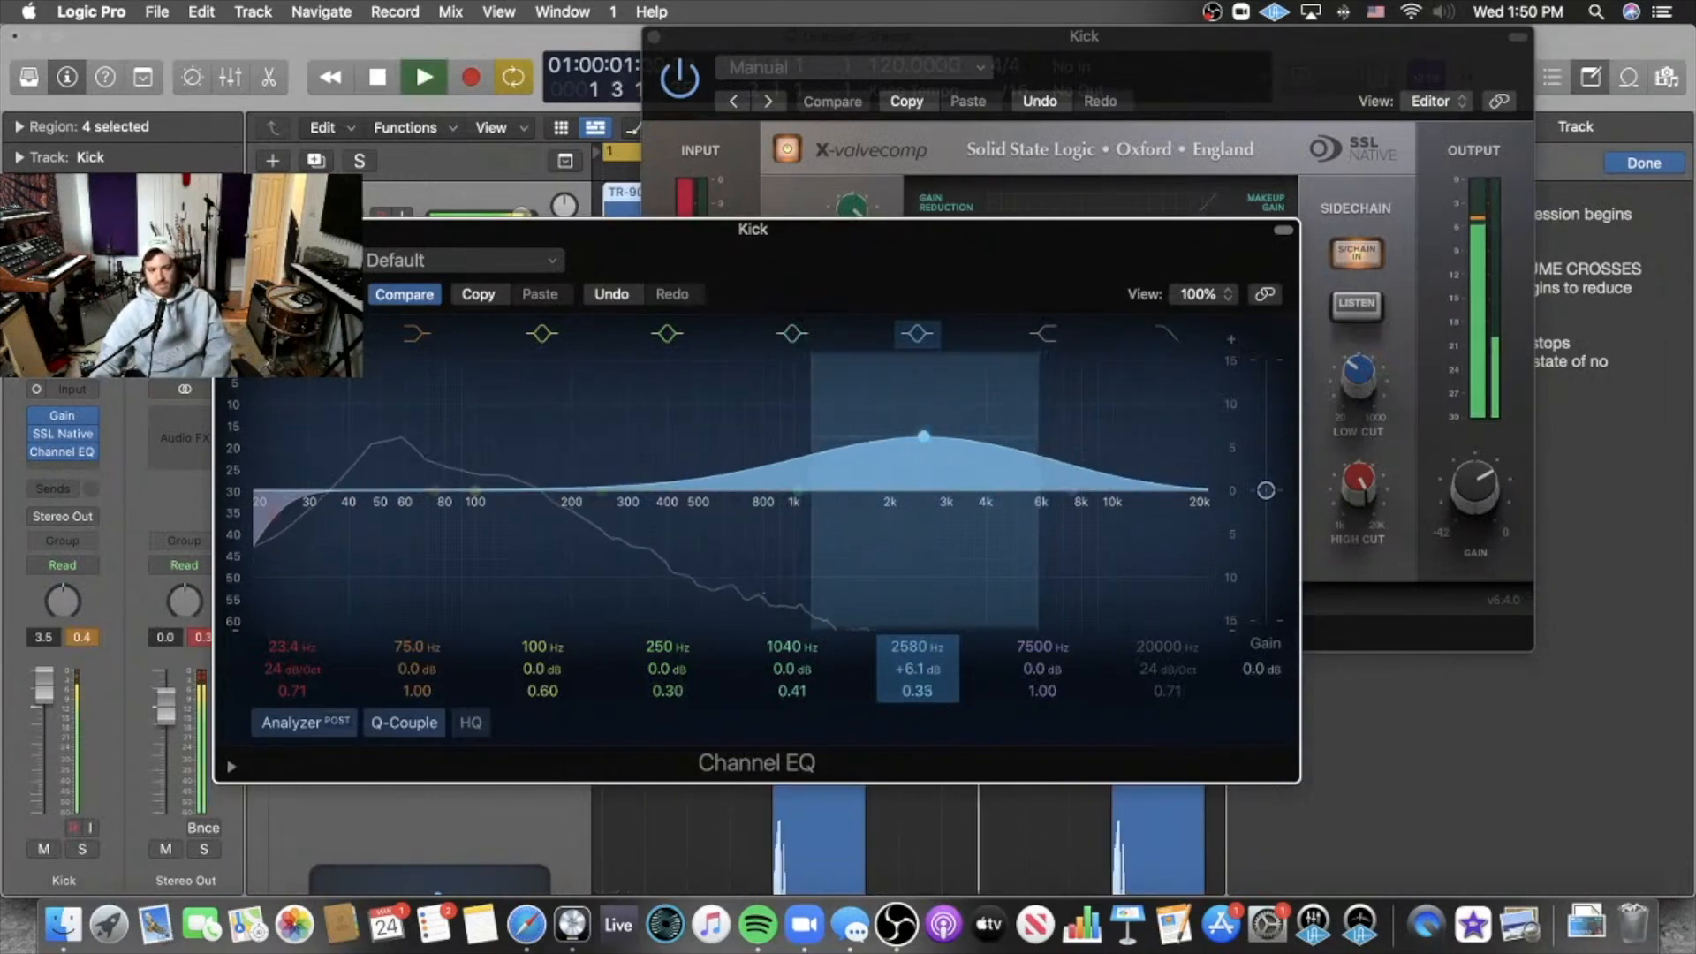
key("space")
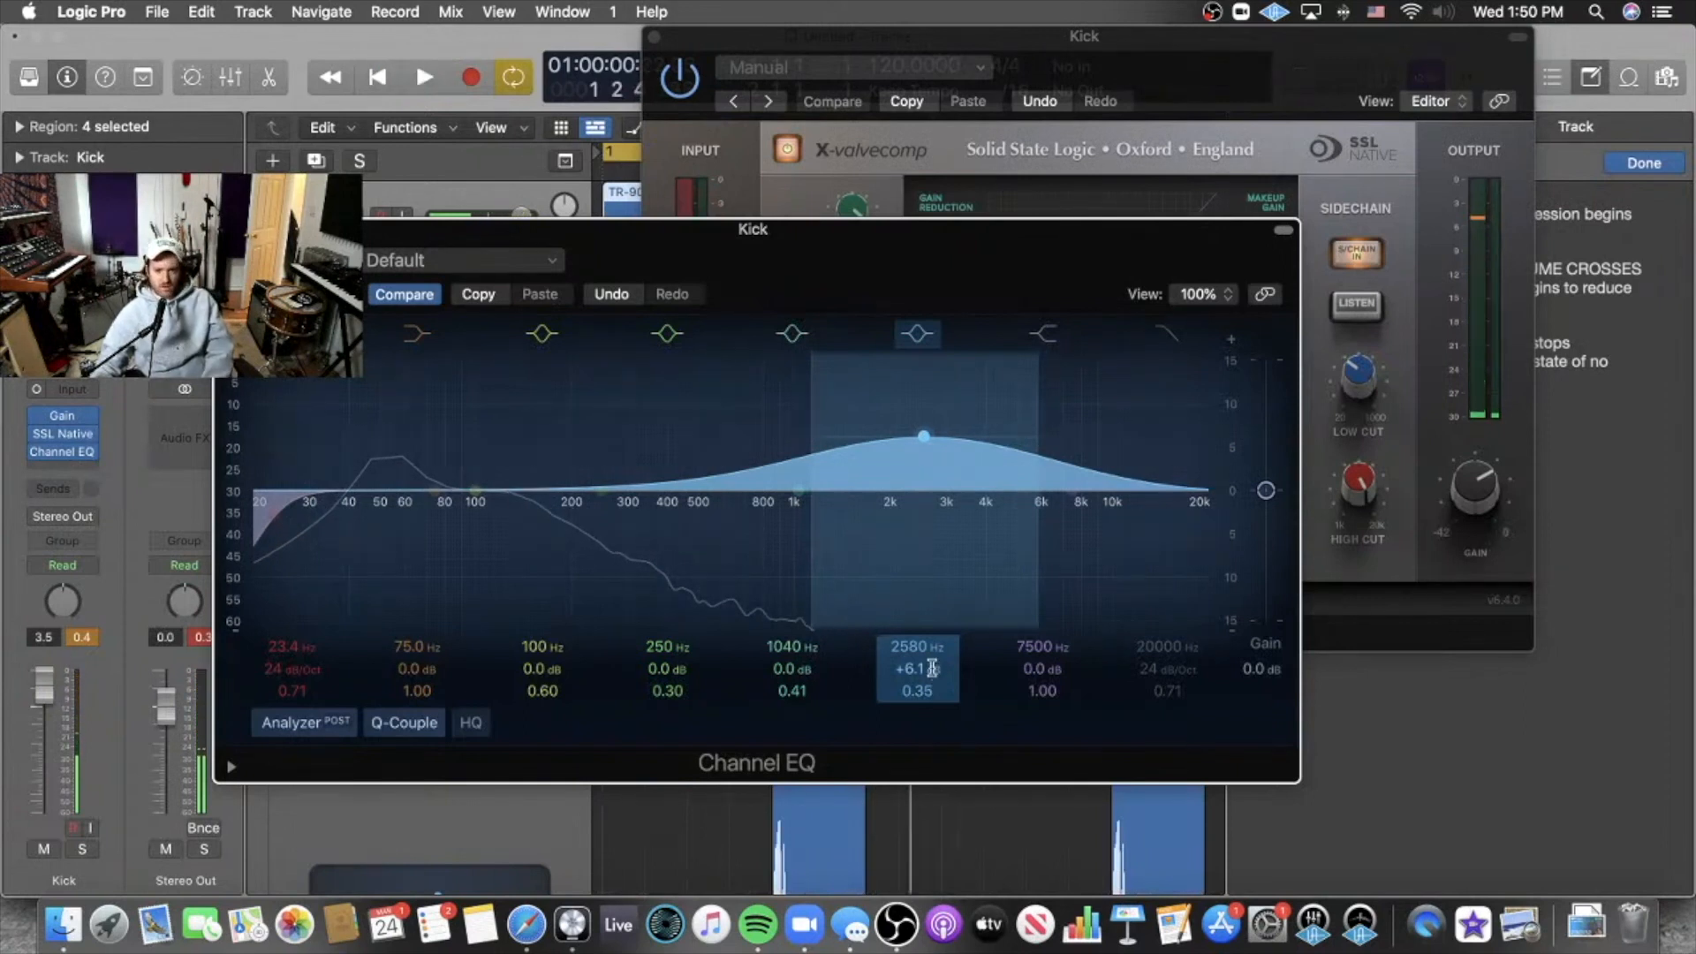
key("Return")
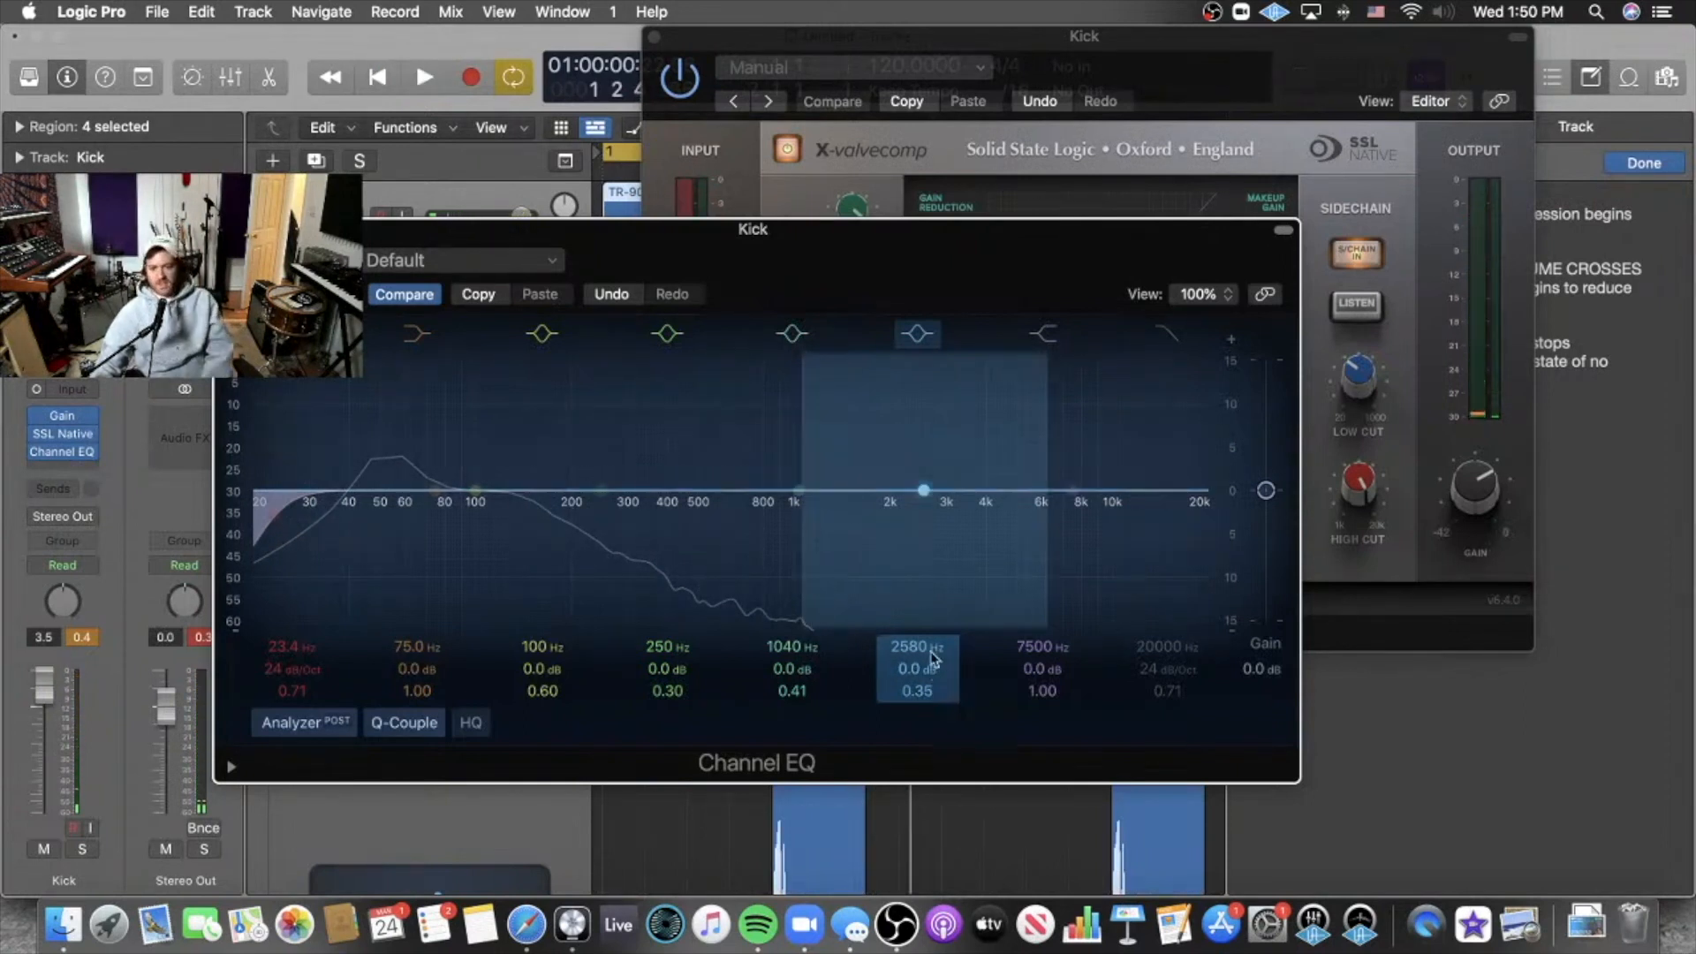
Cut the 2580 Hz band by 2.9 dB while the loop plays.
key("space")
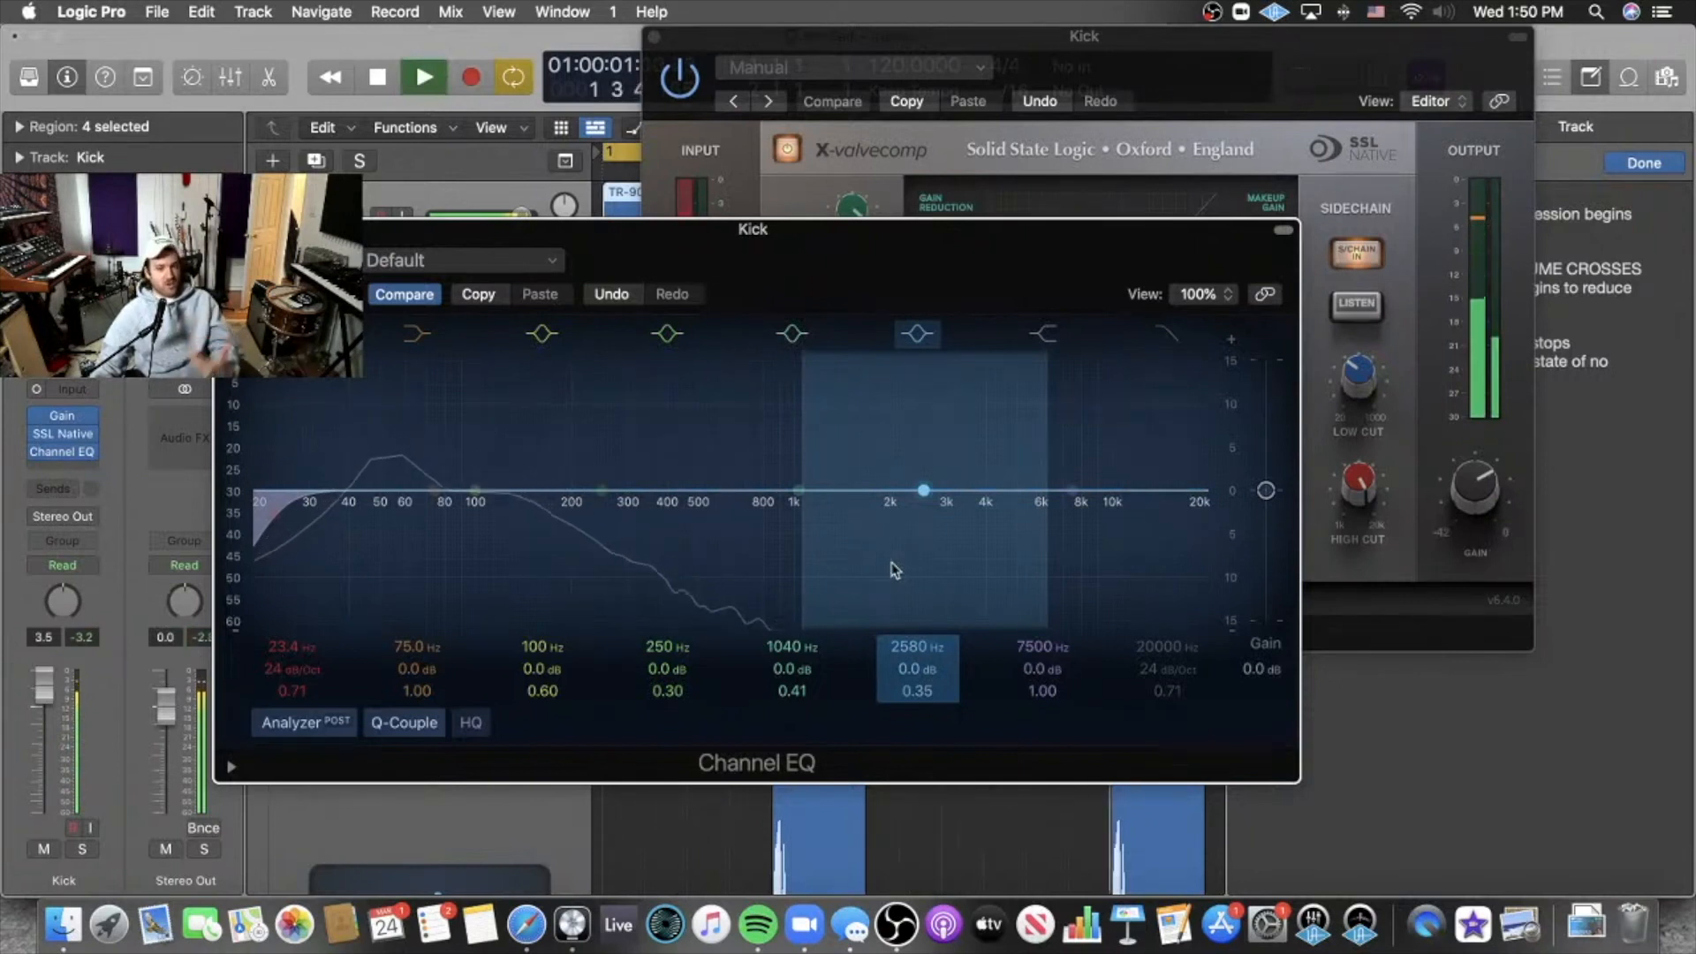
left_click_drag(890, 570, 891, 588)
left_click_drag(931, 669, 931, 666)
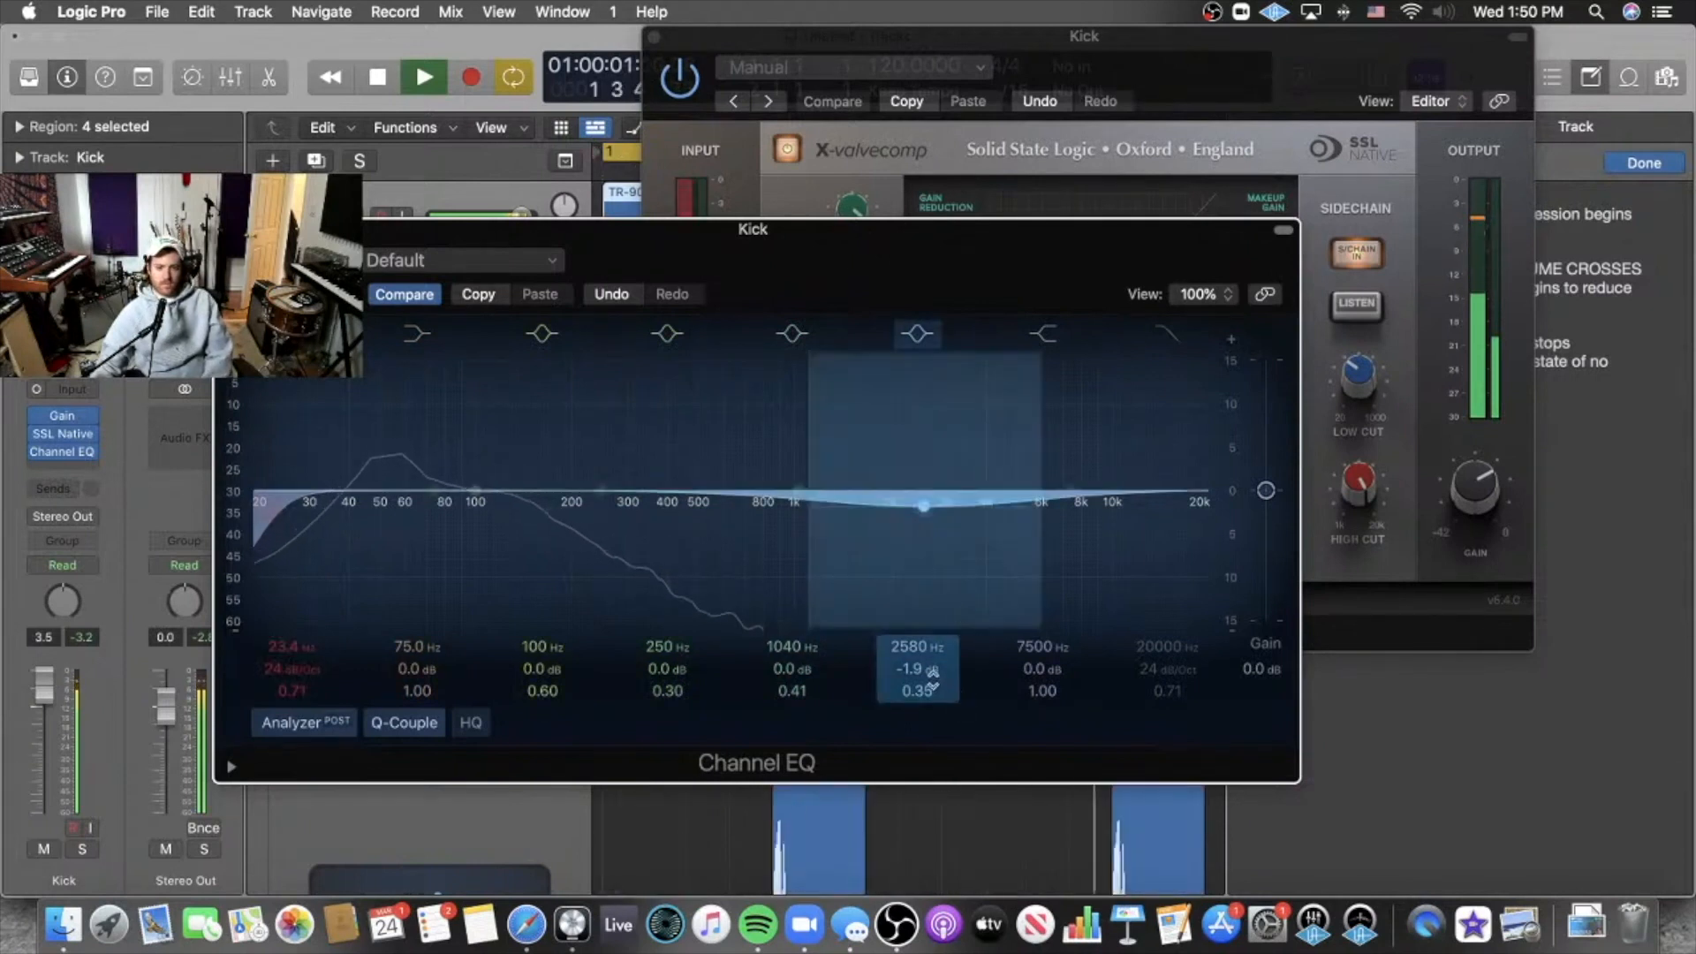
left_click_drag(931, 669, 931, 680)
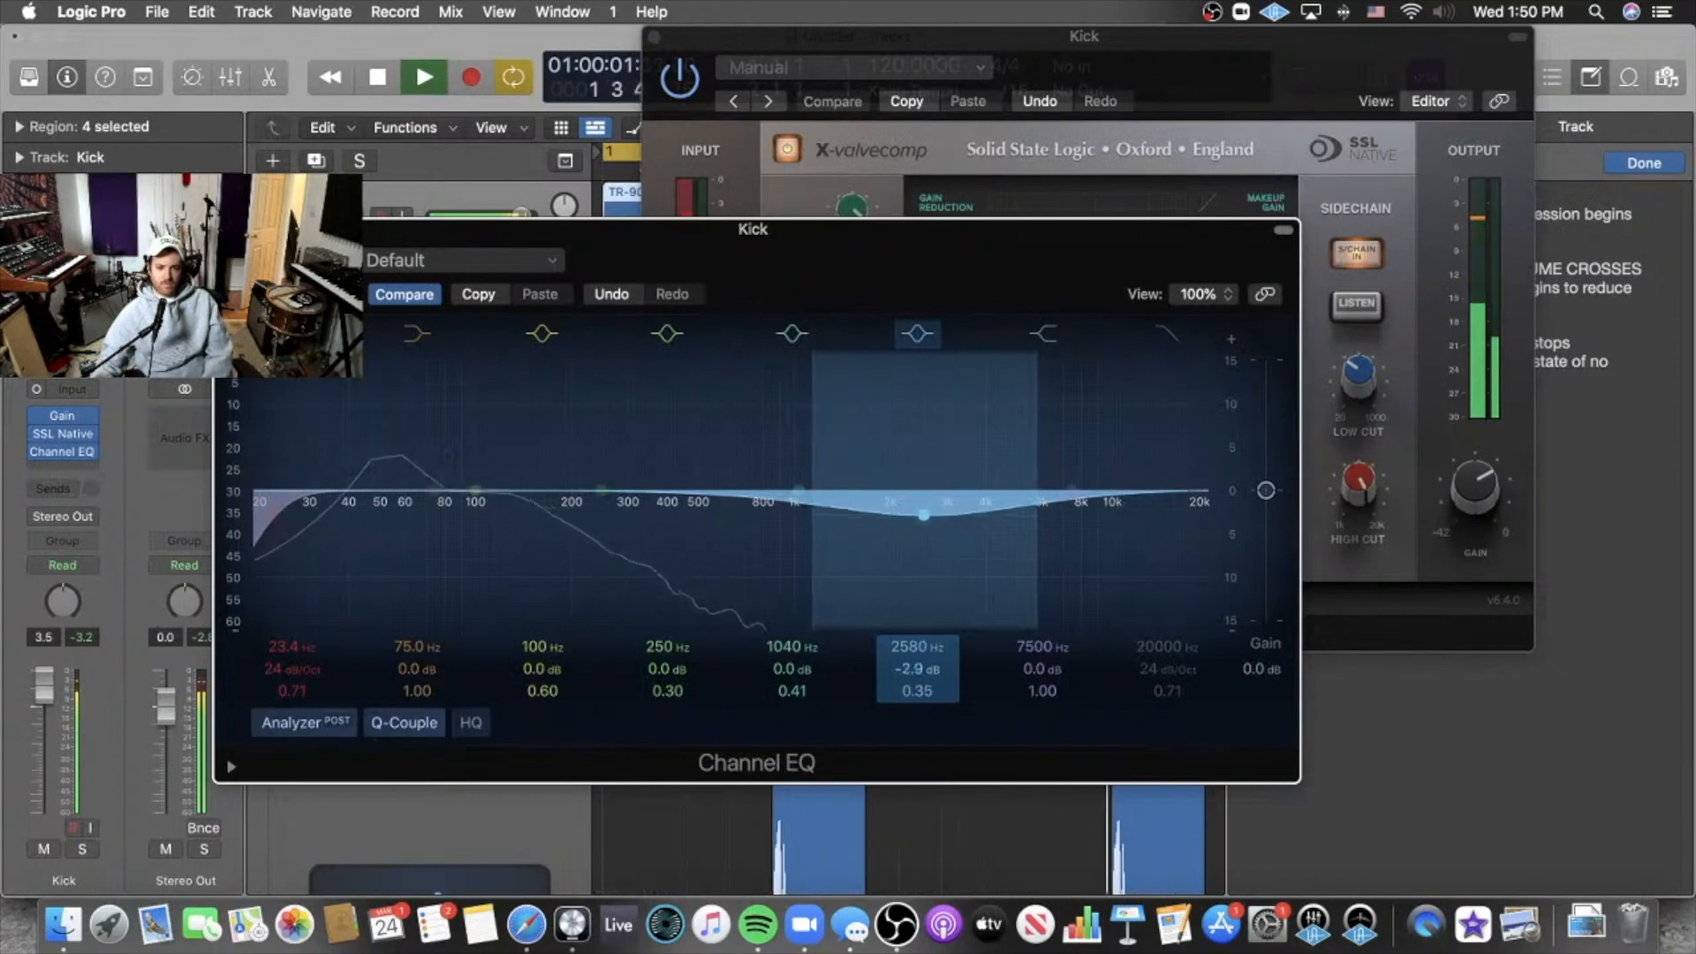
Retune the 250 Hz band to 3860 Hz with -1.1 dB gain and Q 1.60, and stop playback.
left_click_drag(678, 693, 679, 667)
left_click_drag(596, 493, 967, 343)
left_click_drag(686, 668, 687, 711)
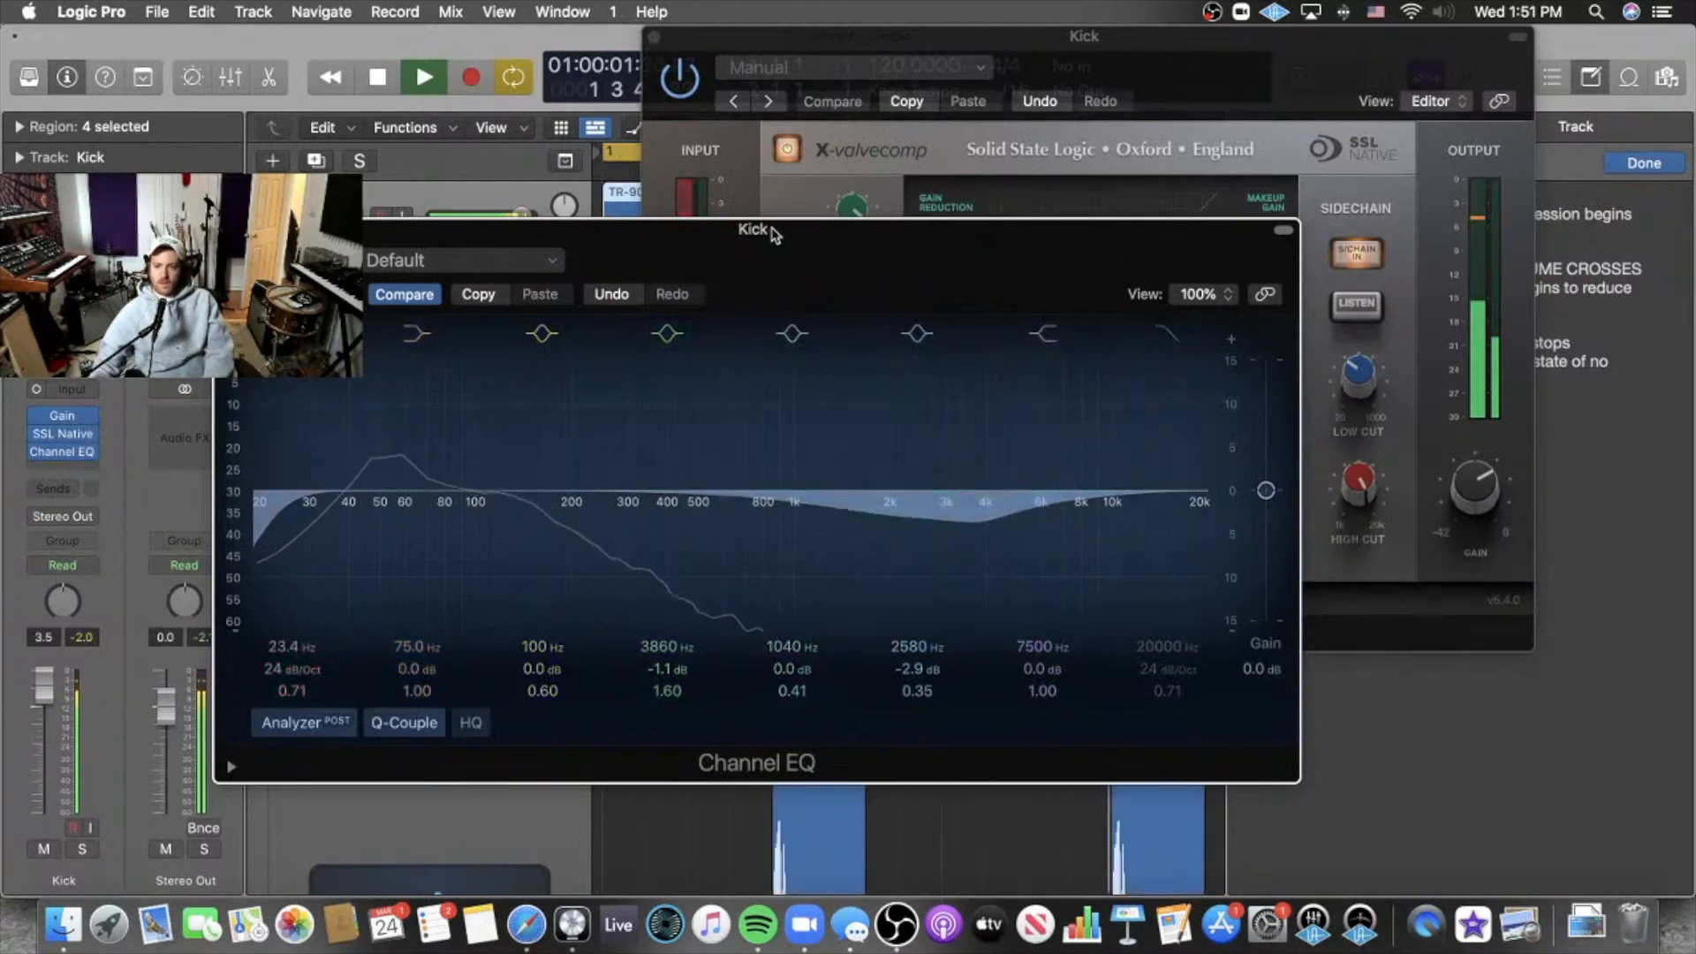
key("space")
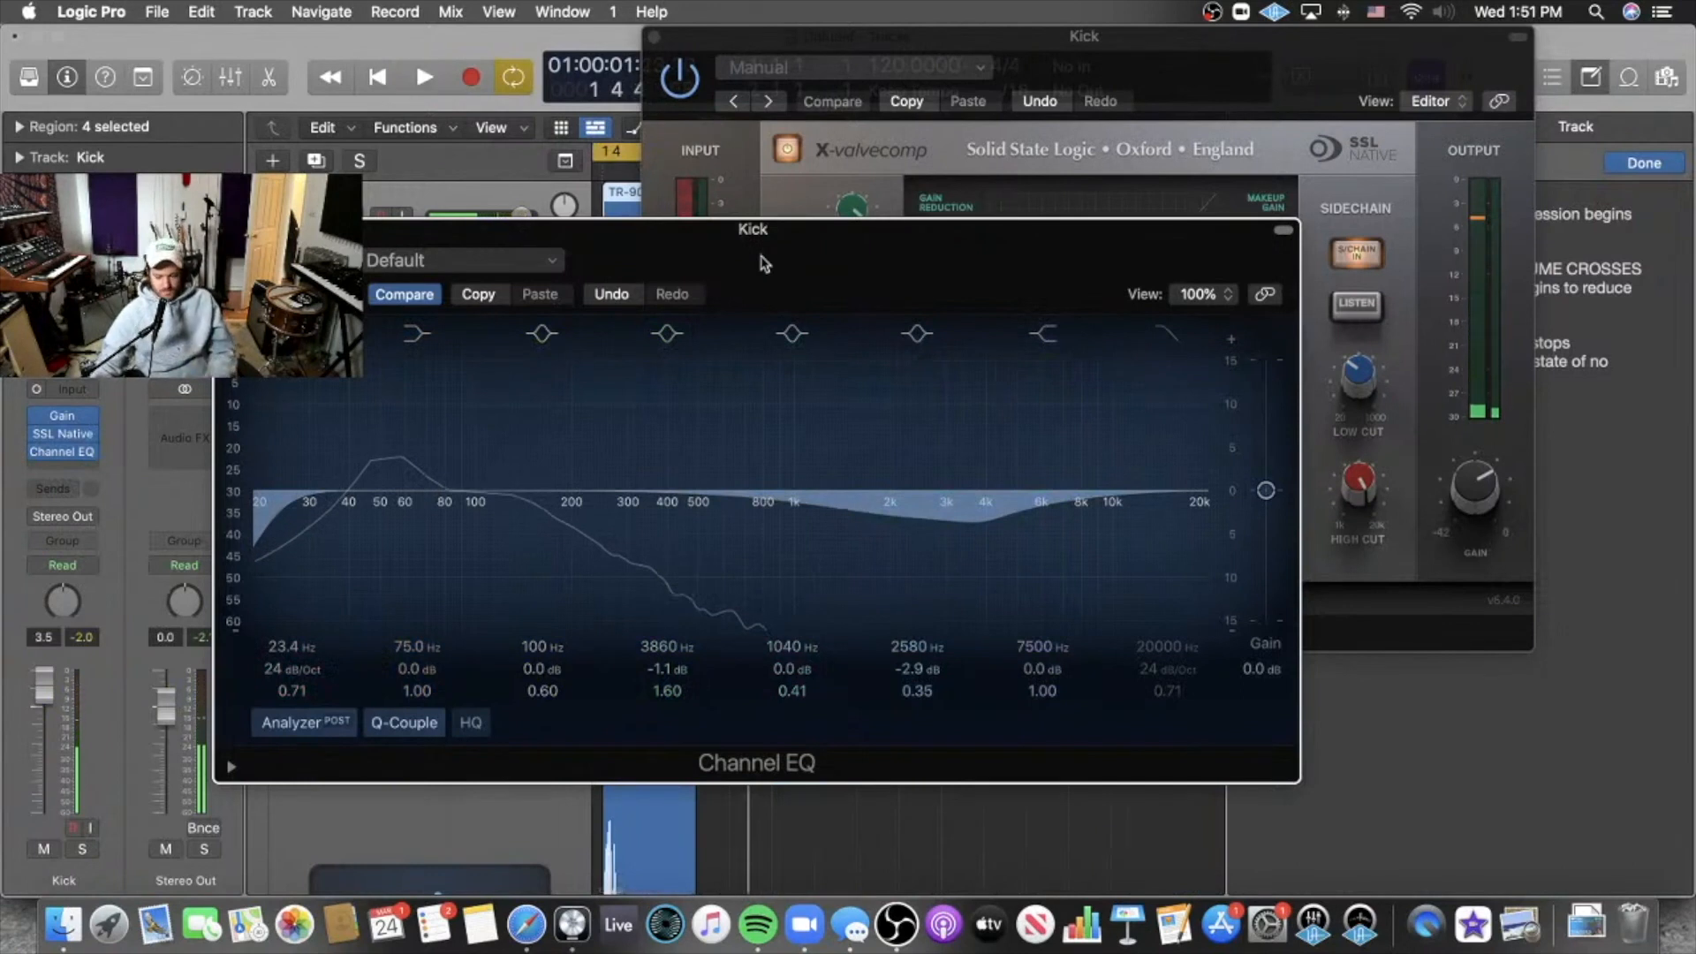
Move the Channel EQ clear of the compressor's gain reduction meter and play the loop to examine the compression.
left_click_drag(762, 257, 868, 323)
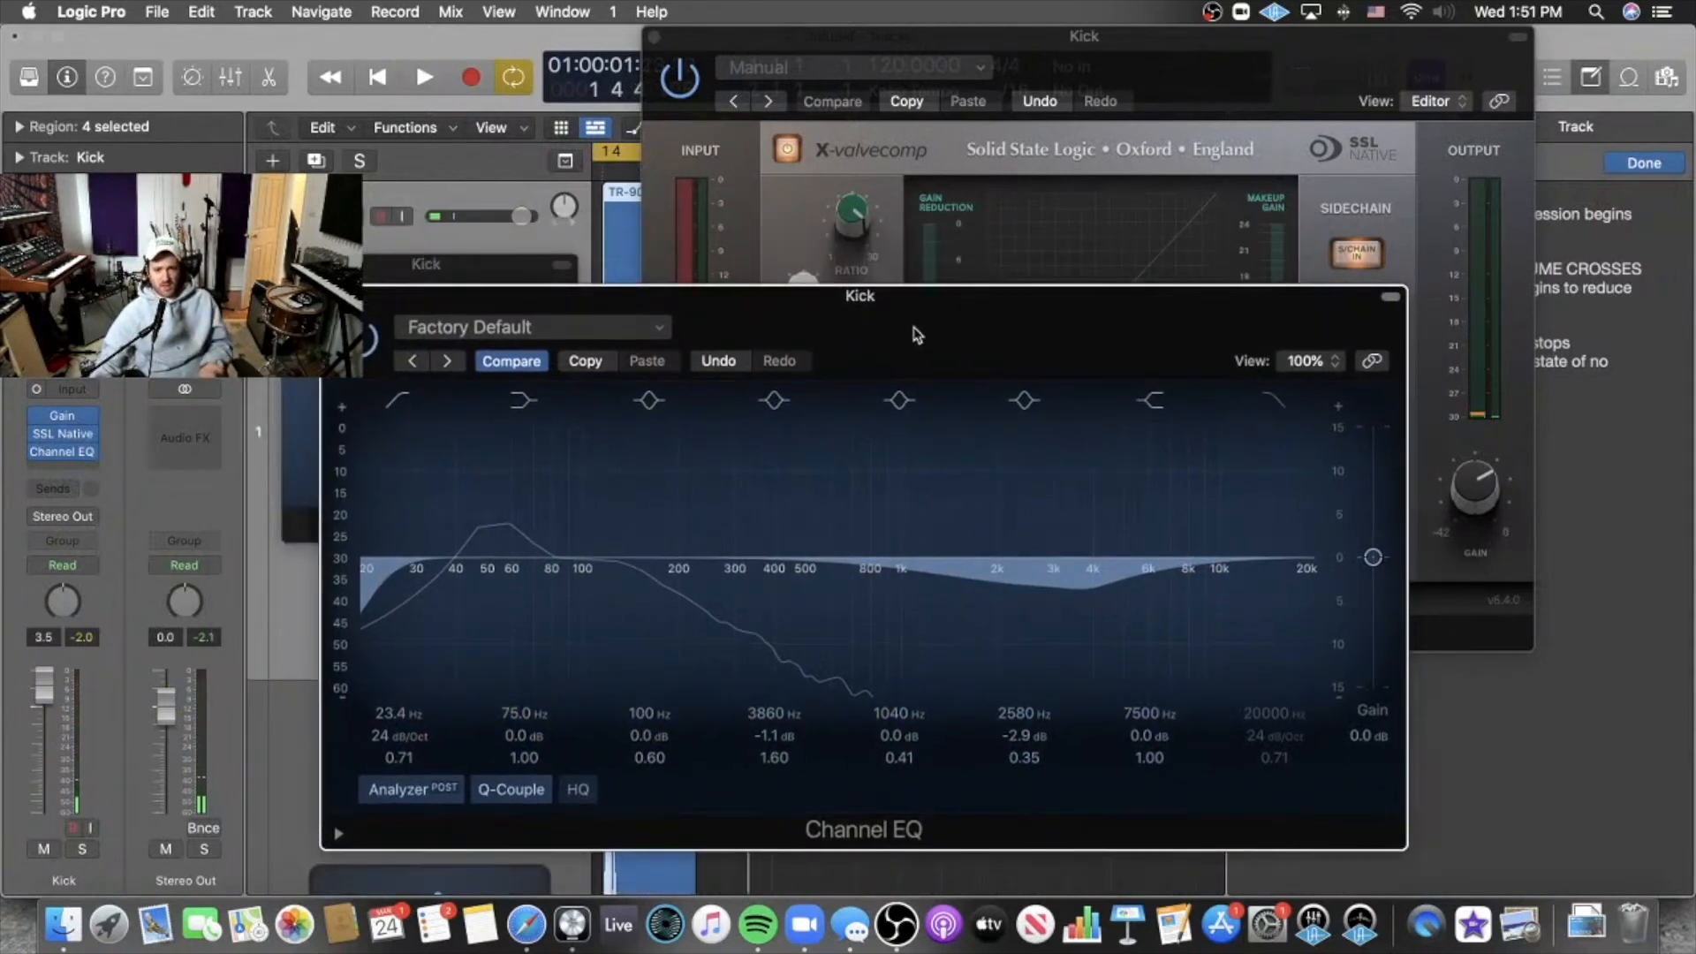
left_click_drag(915, 333, 948, 327)
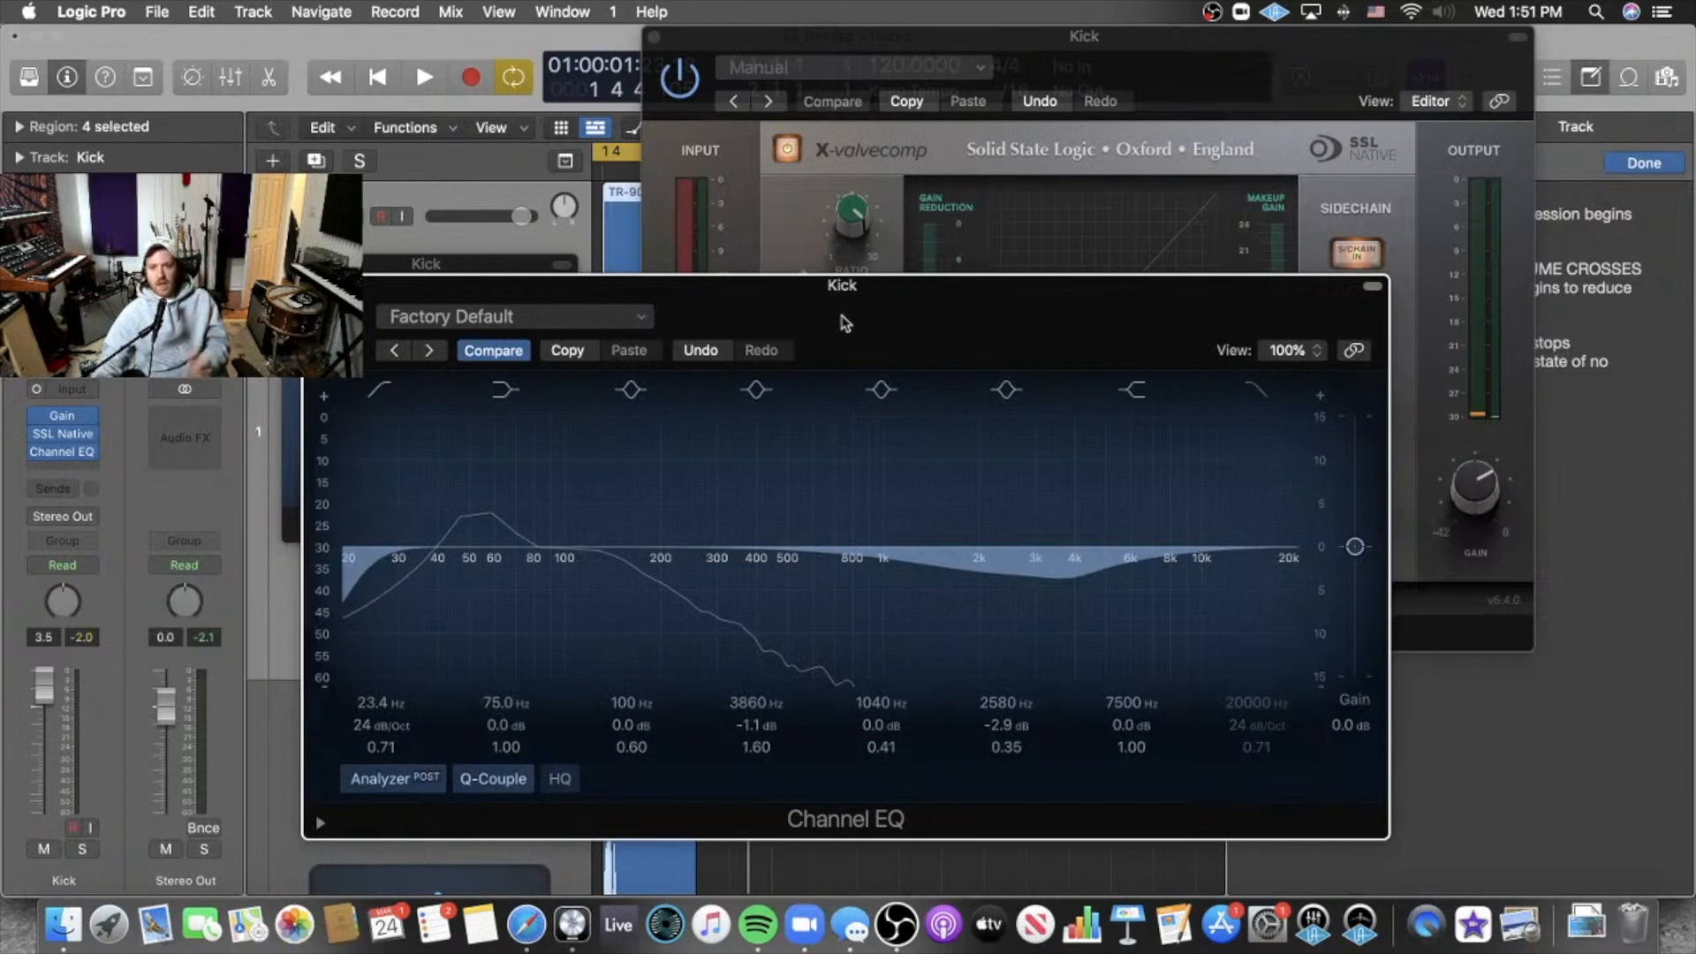
key("space")
left_click_drag(842, 323, 799, 436)
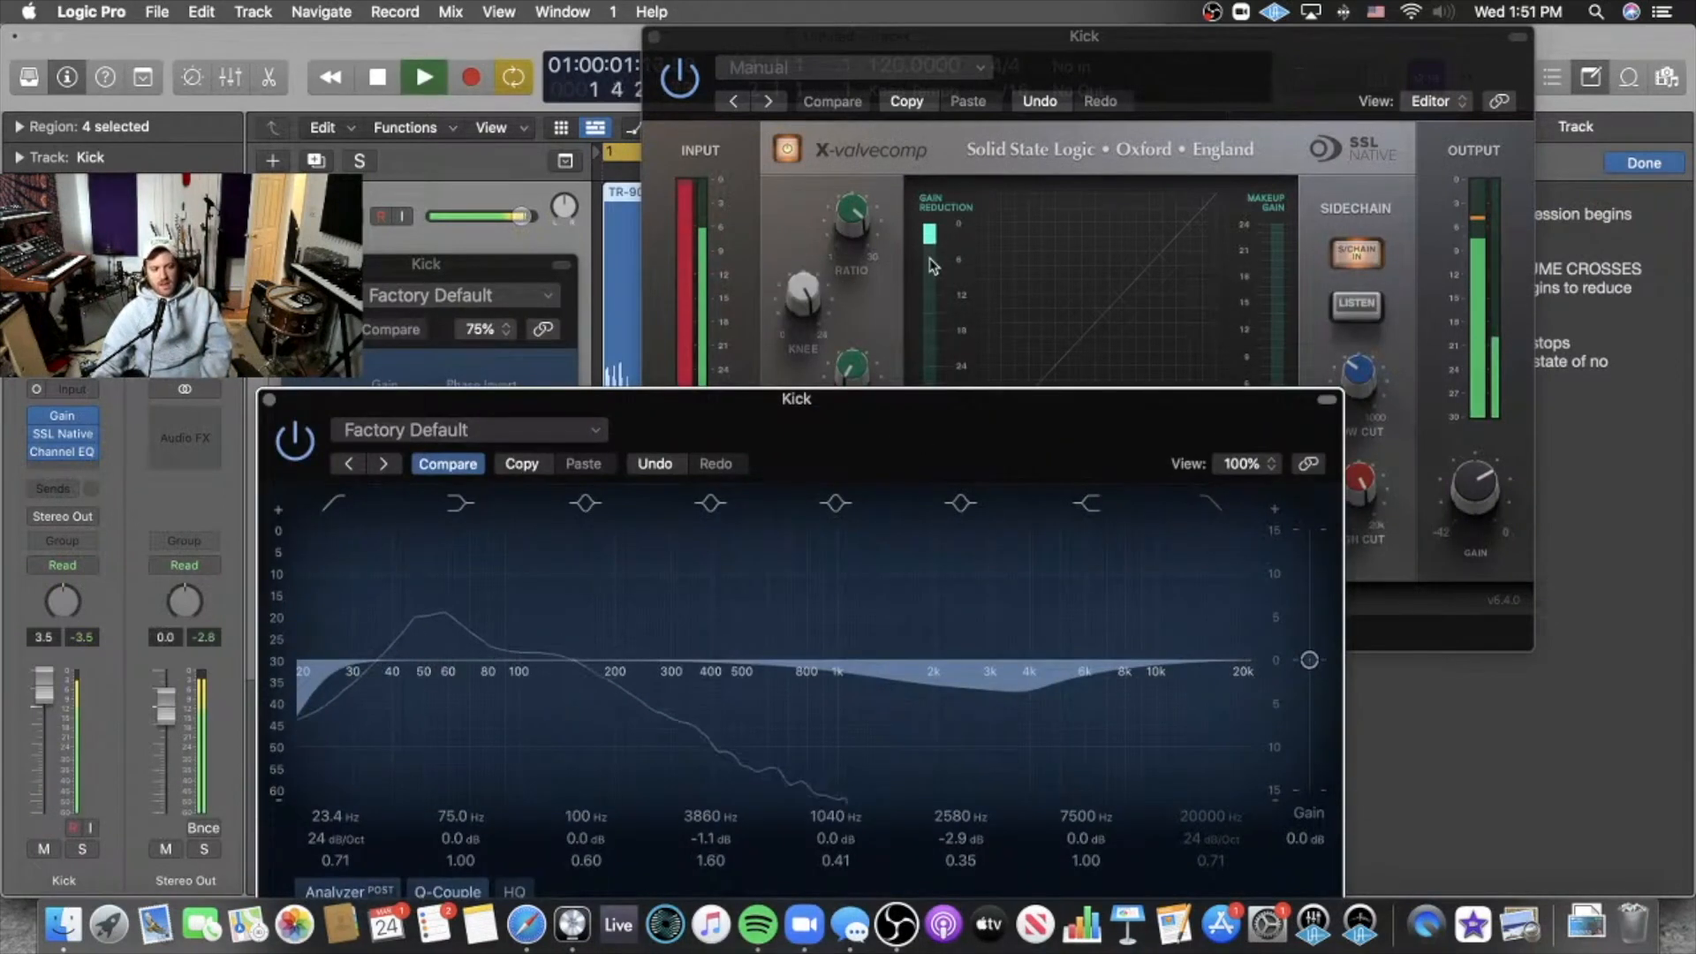
key("space")
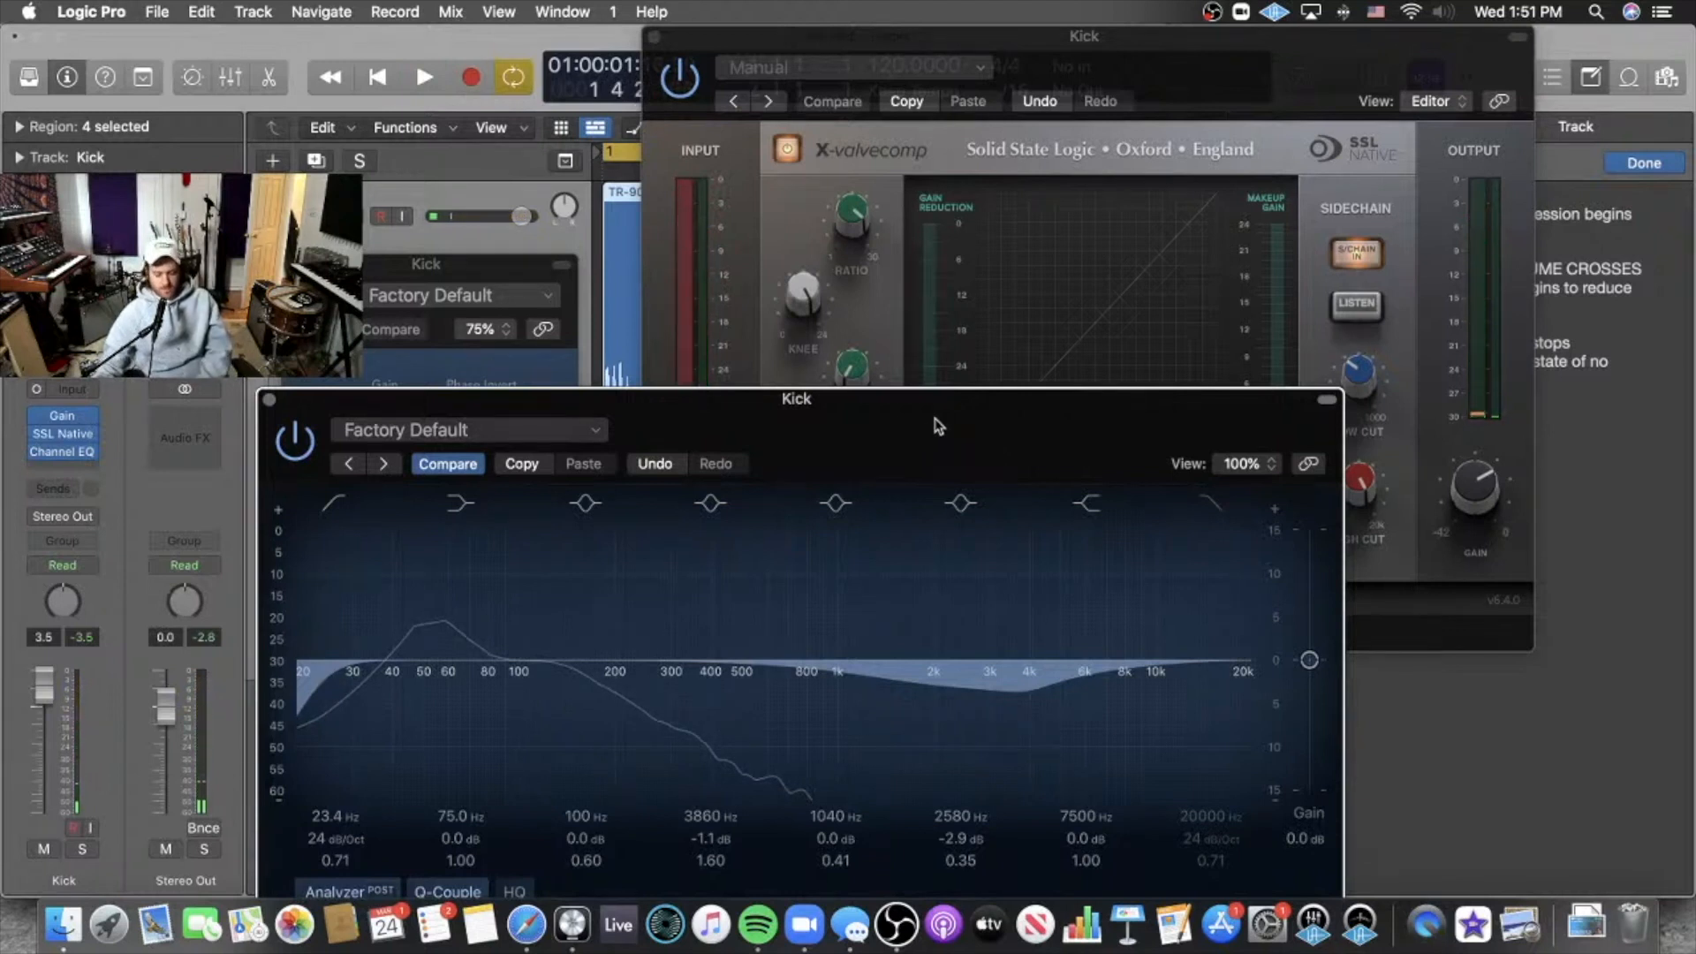
Compare the playing kick with X-ValveComp and Channel EQ bypassed and re-enabled, bring the compressor forward, and stop playback.
key("space")
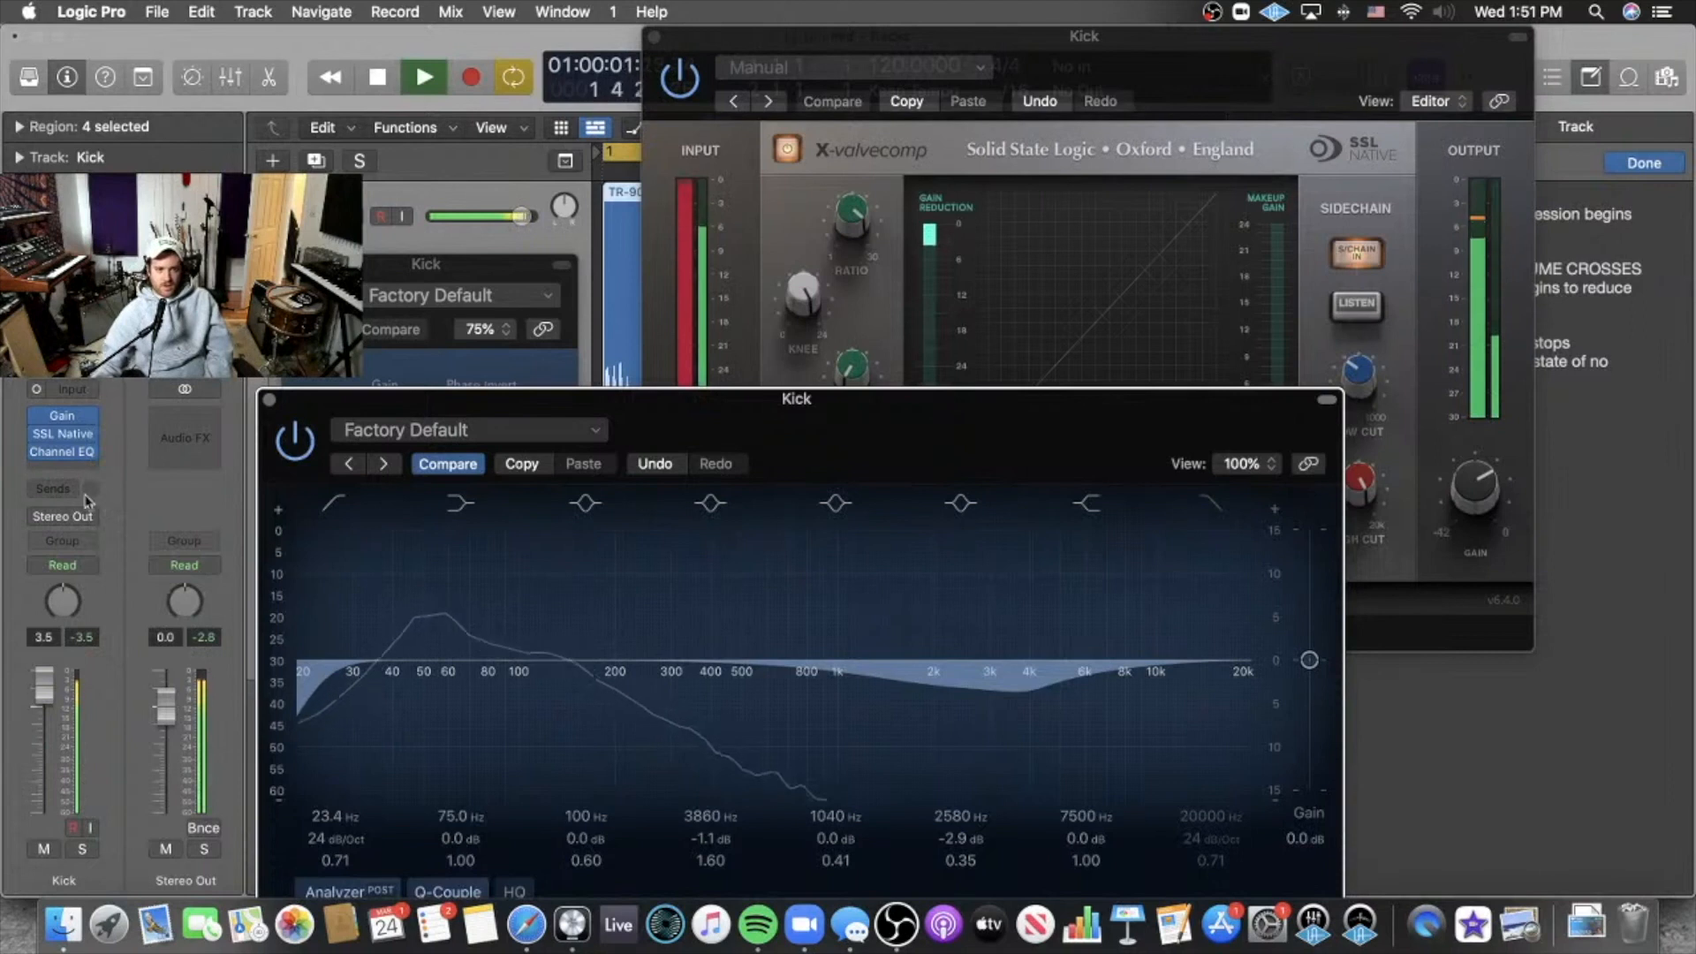
left_click_drag(35, 416, 34, 482)
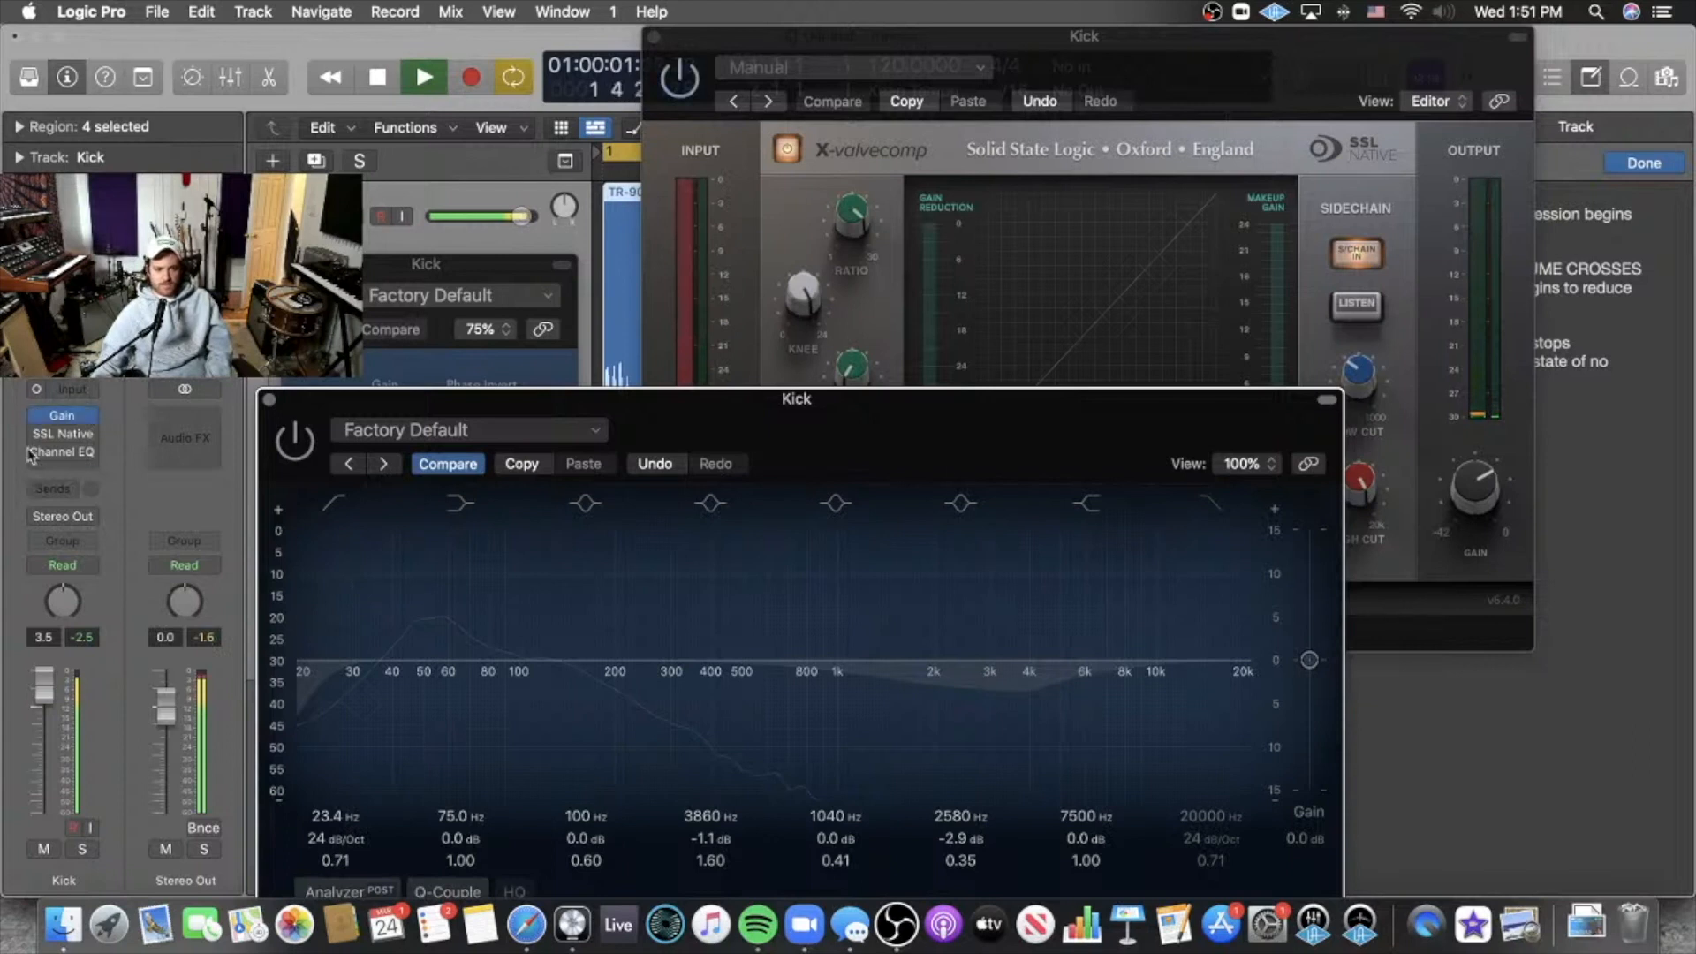
left_click_drag(28, 455, 19, 410)
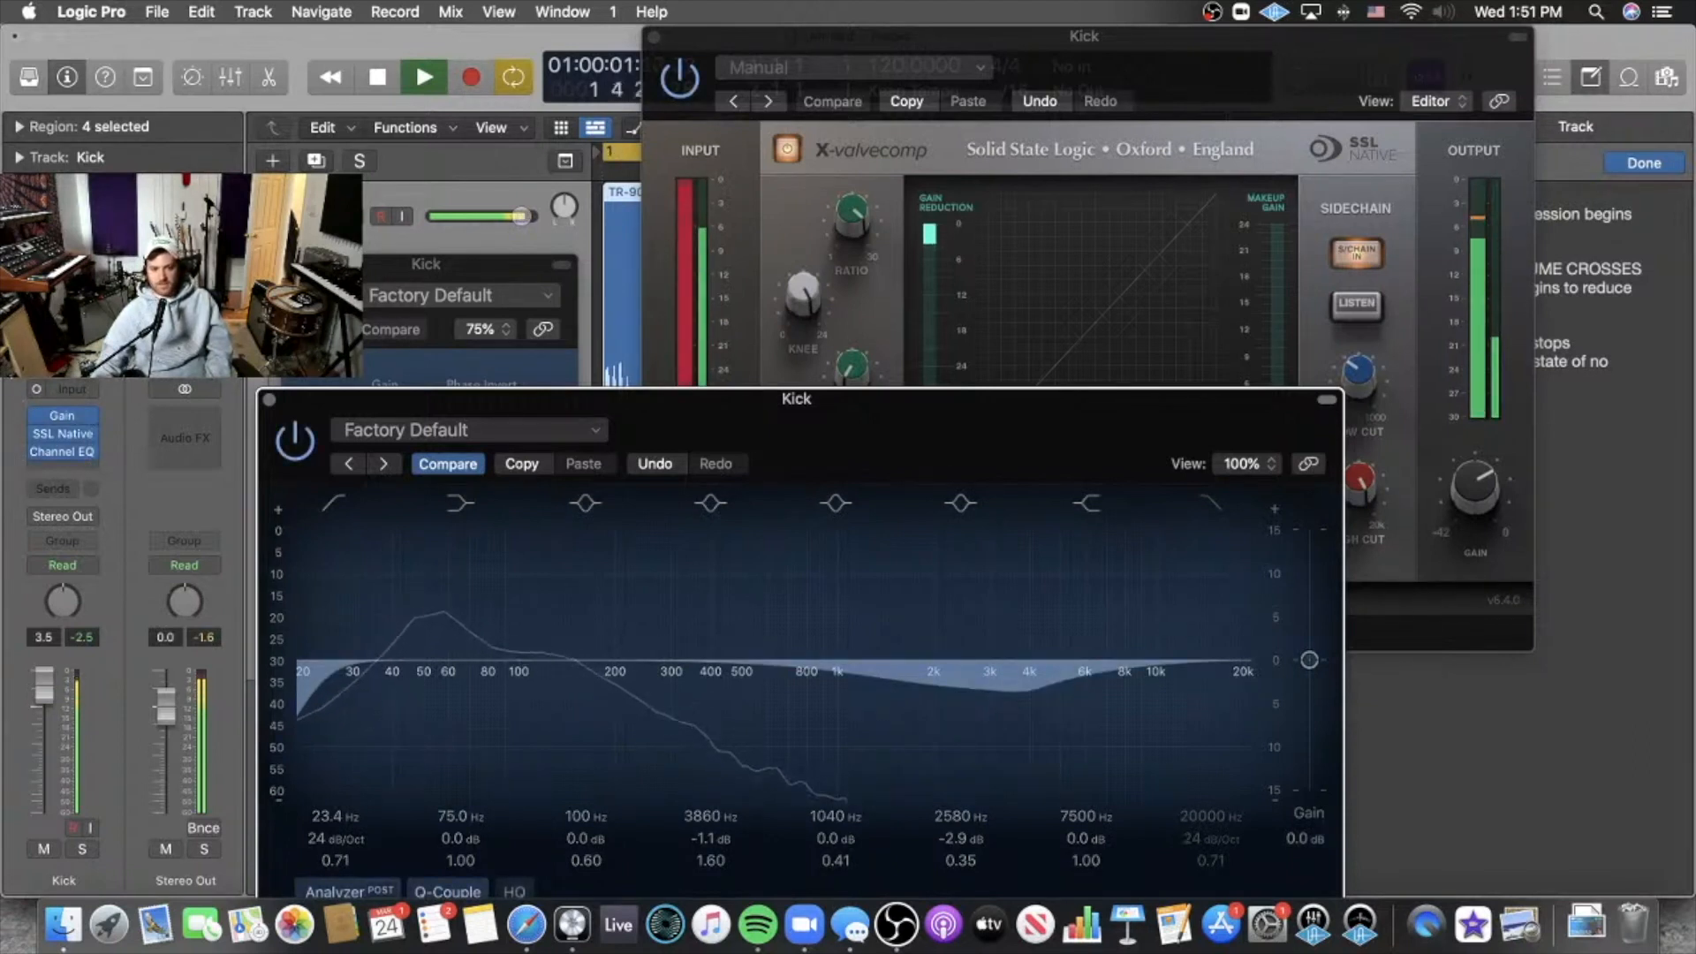
mouse_move(33, 451)
left_mouse_down()
mouse_move(39, 411)
mouse_move(34, 452)
left_mouse_up()
left_click(1122, 75)
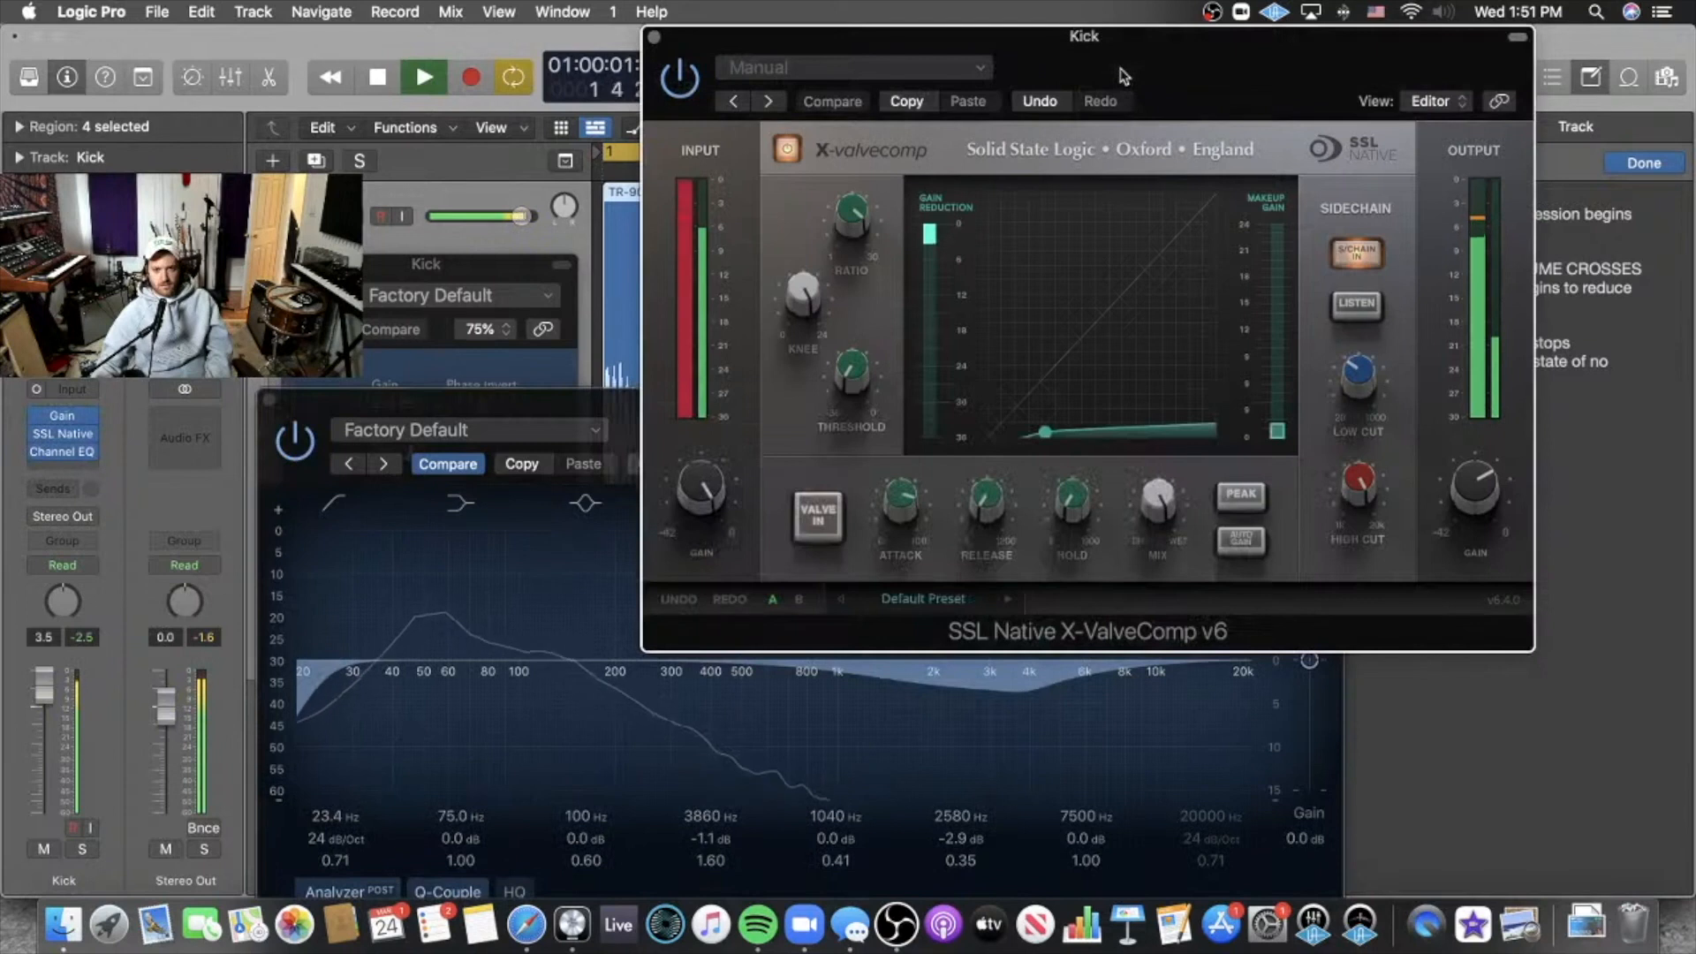
mouse_move(1120, 69)
left_mouse_down()
mouse_move(1084, 60)
mouse_move(1138, 62)
left_mouse_up()
key("space")
Retune the Channel EQ's 100 Hz band to 294 Hz with a +1.1 dB boost and play the loop.
left_click_drag(637, 433, 556, 247)
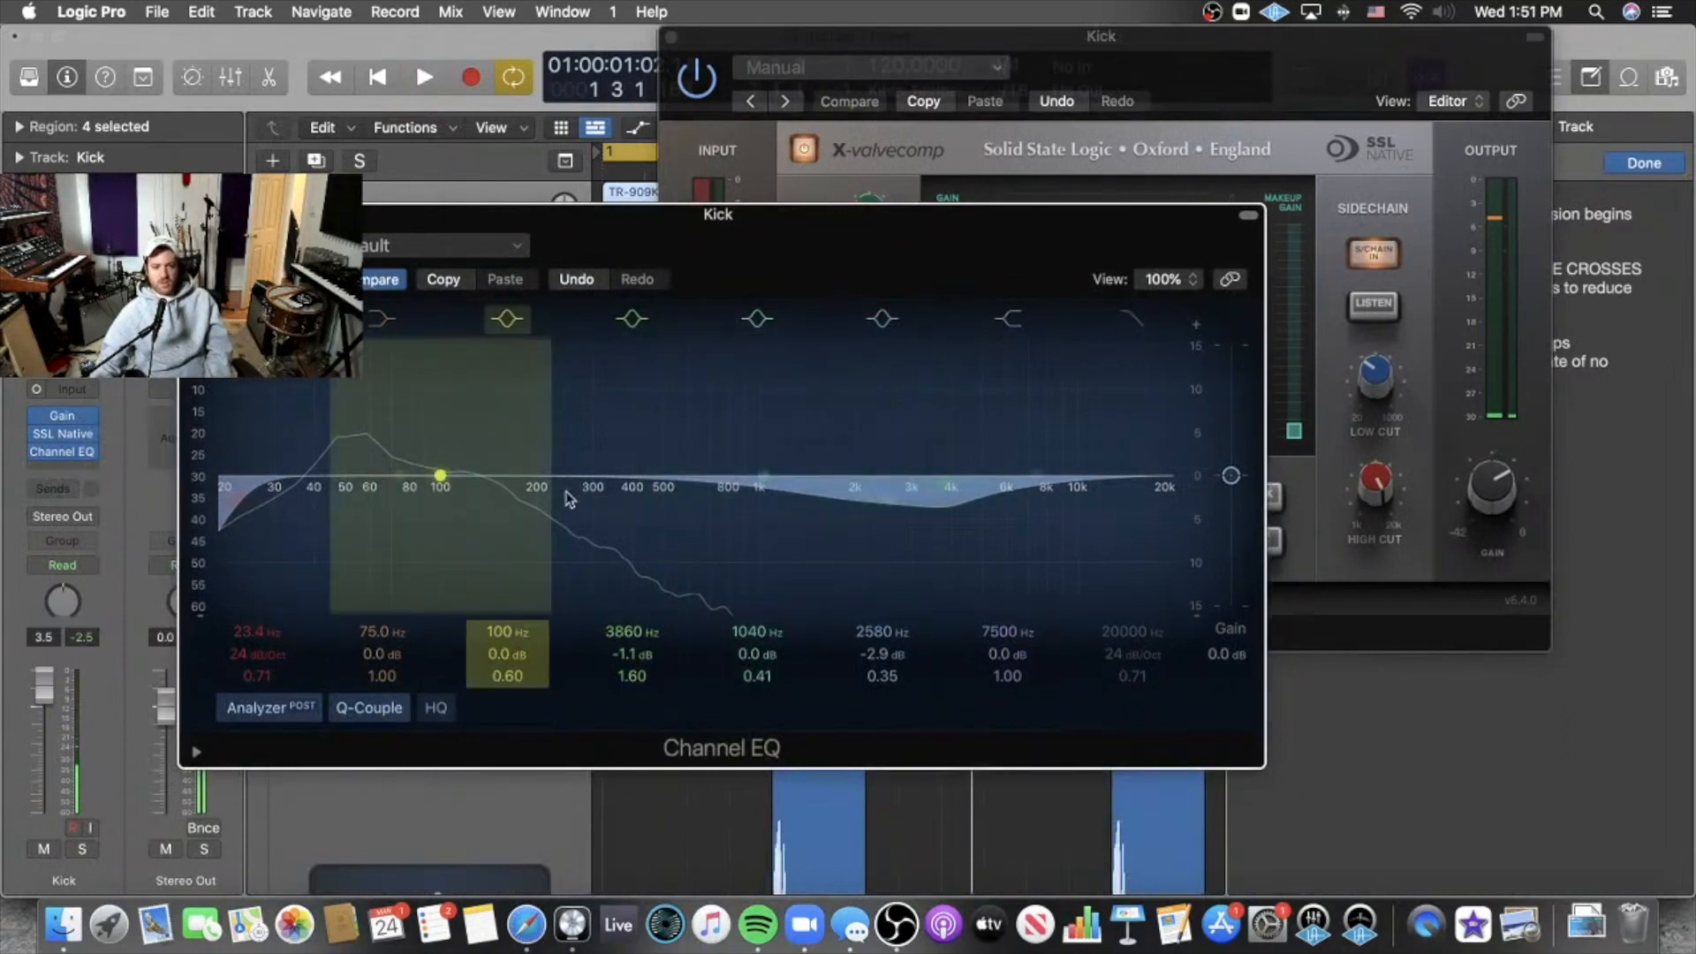
left_click_drag(529, 634, 529, 592)
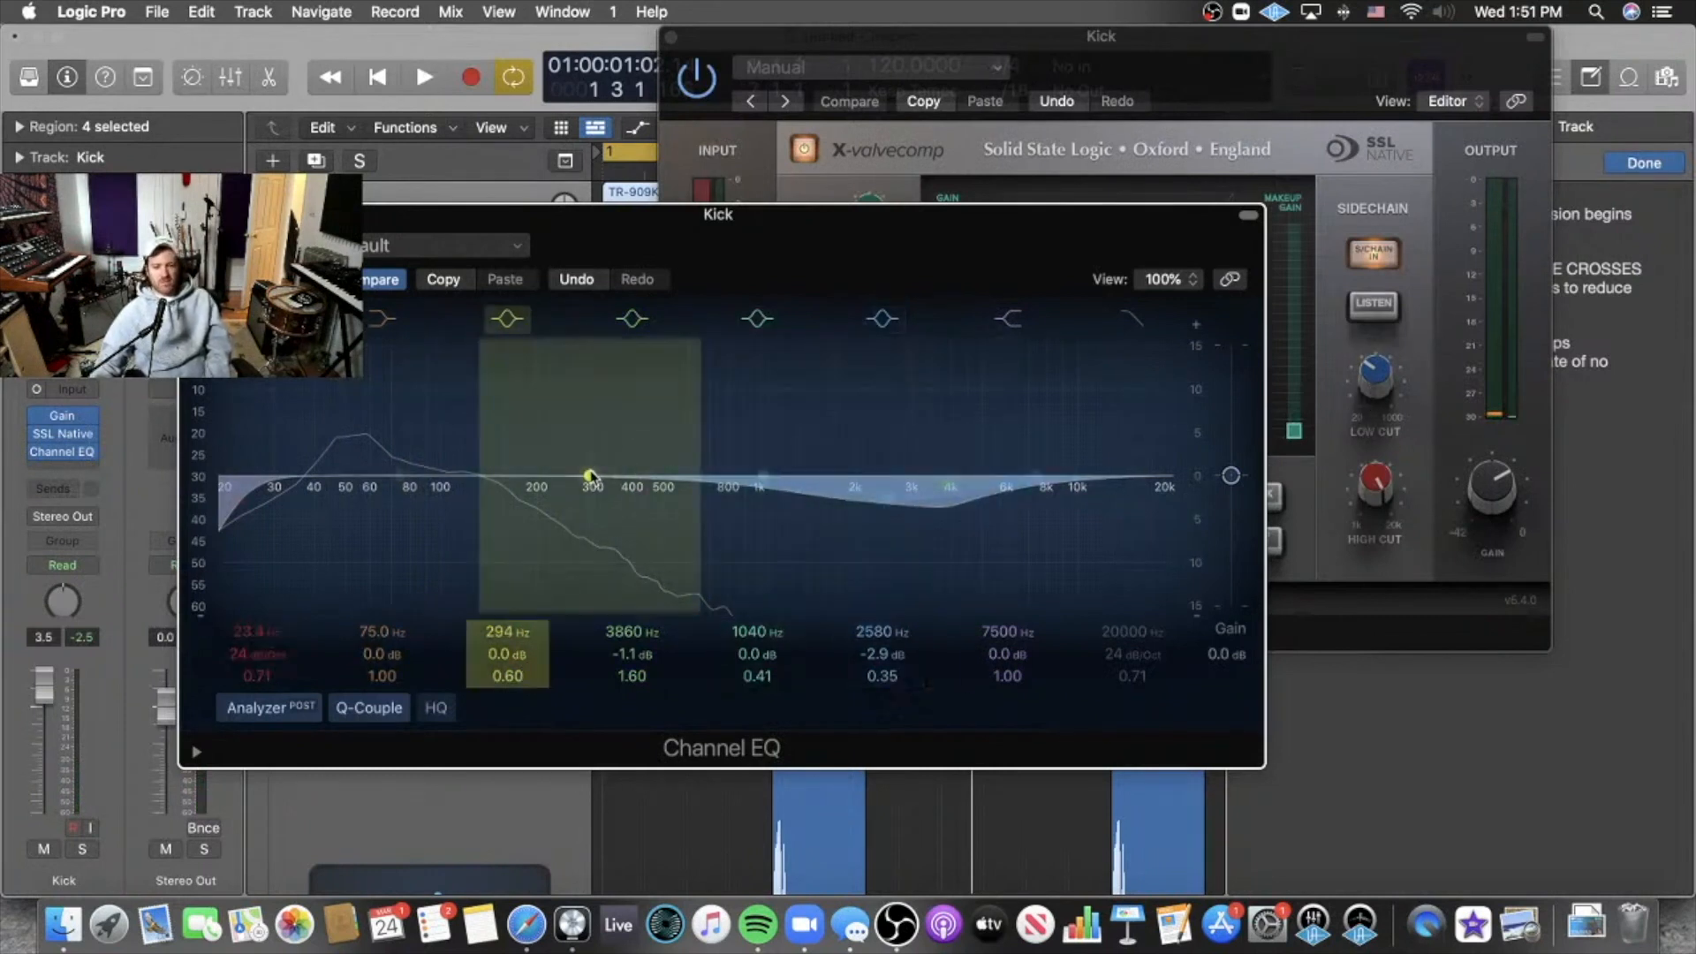
left_click_drag(590, 477, 584, 466)
key("space")
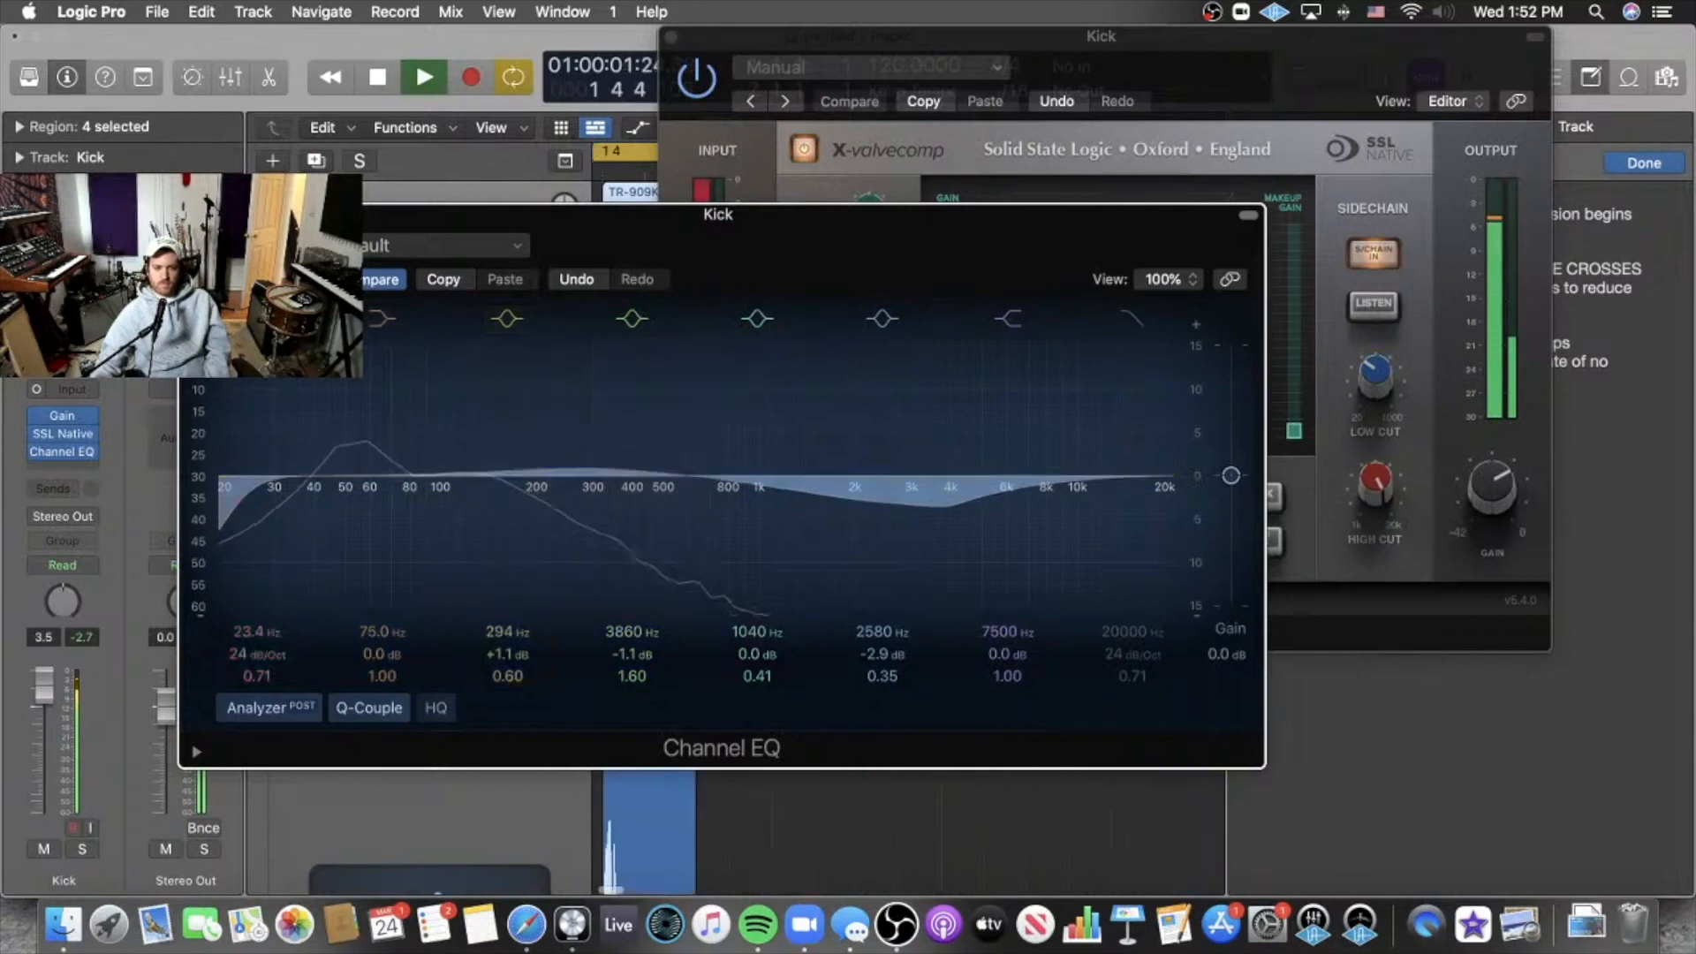
Compare the playing kick with all its inserts bypassed and enabled, set X-ValveComp's output gain to -10.8 dB, and stop playback.
left_click(38, 434)
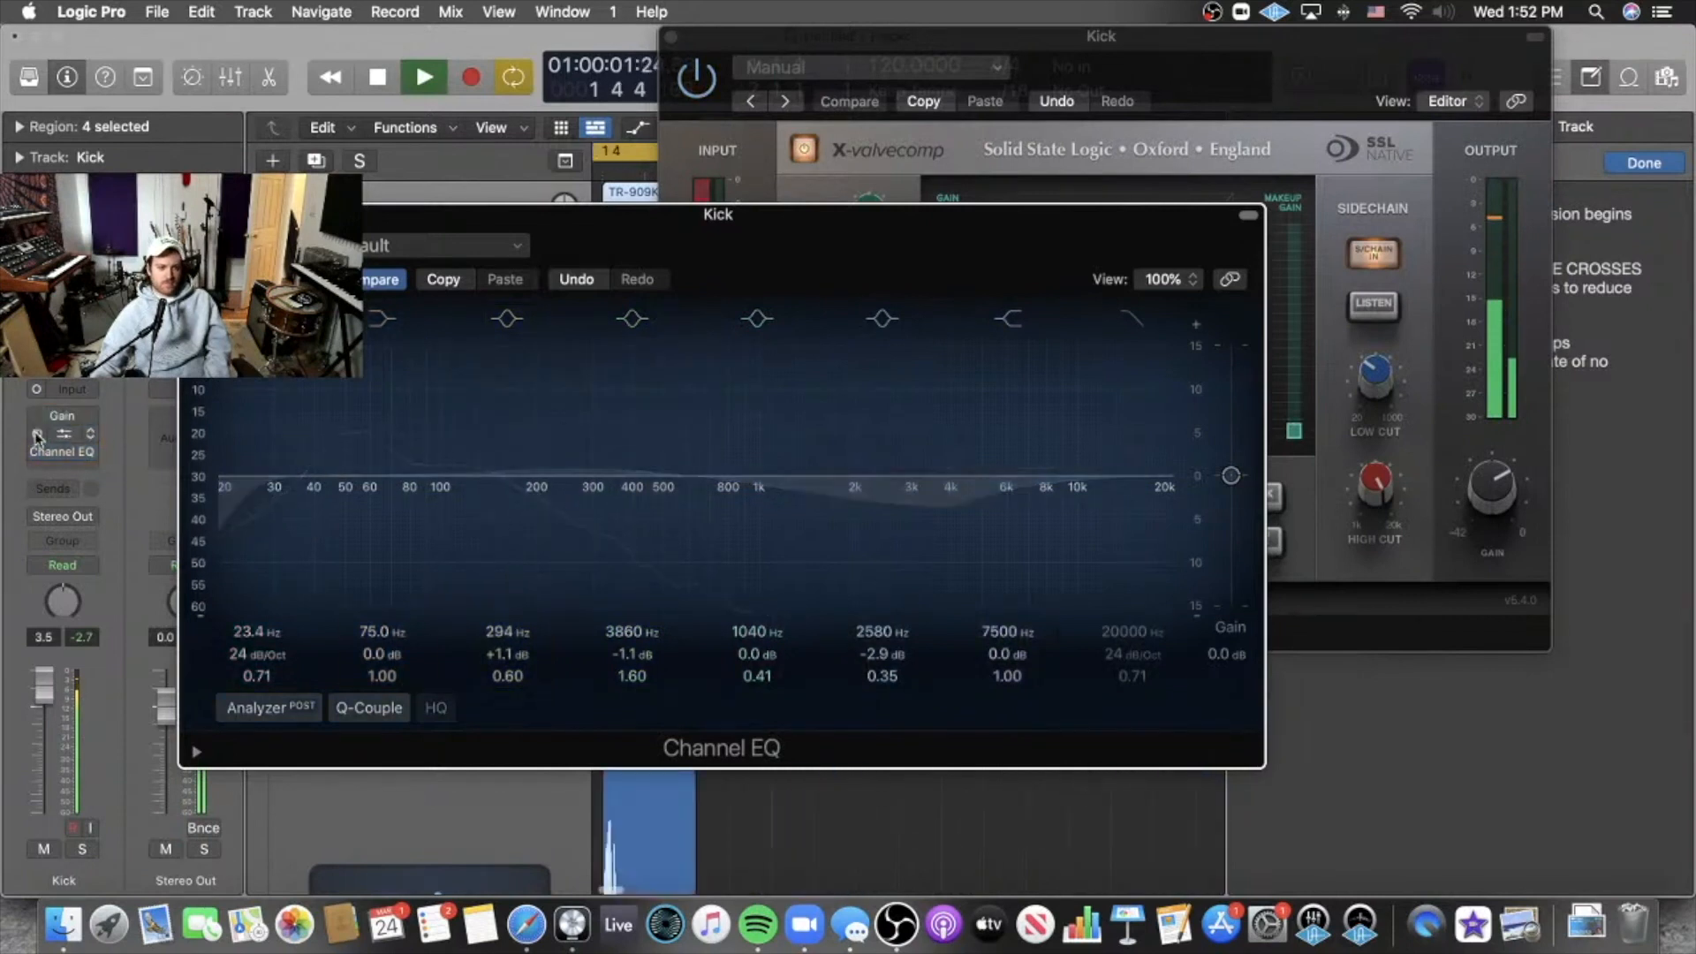
left_click(36, 417)
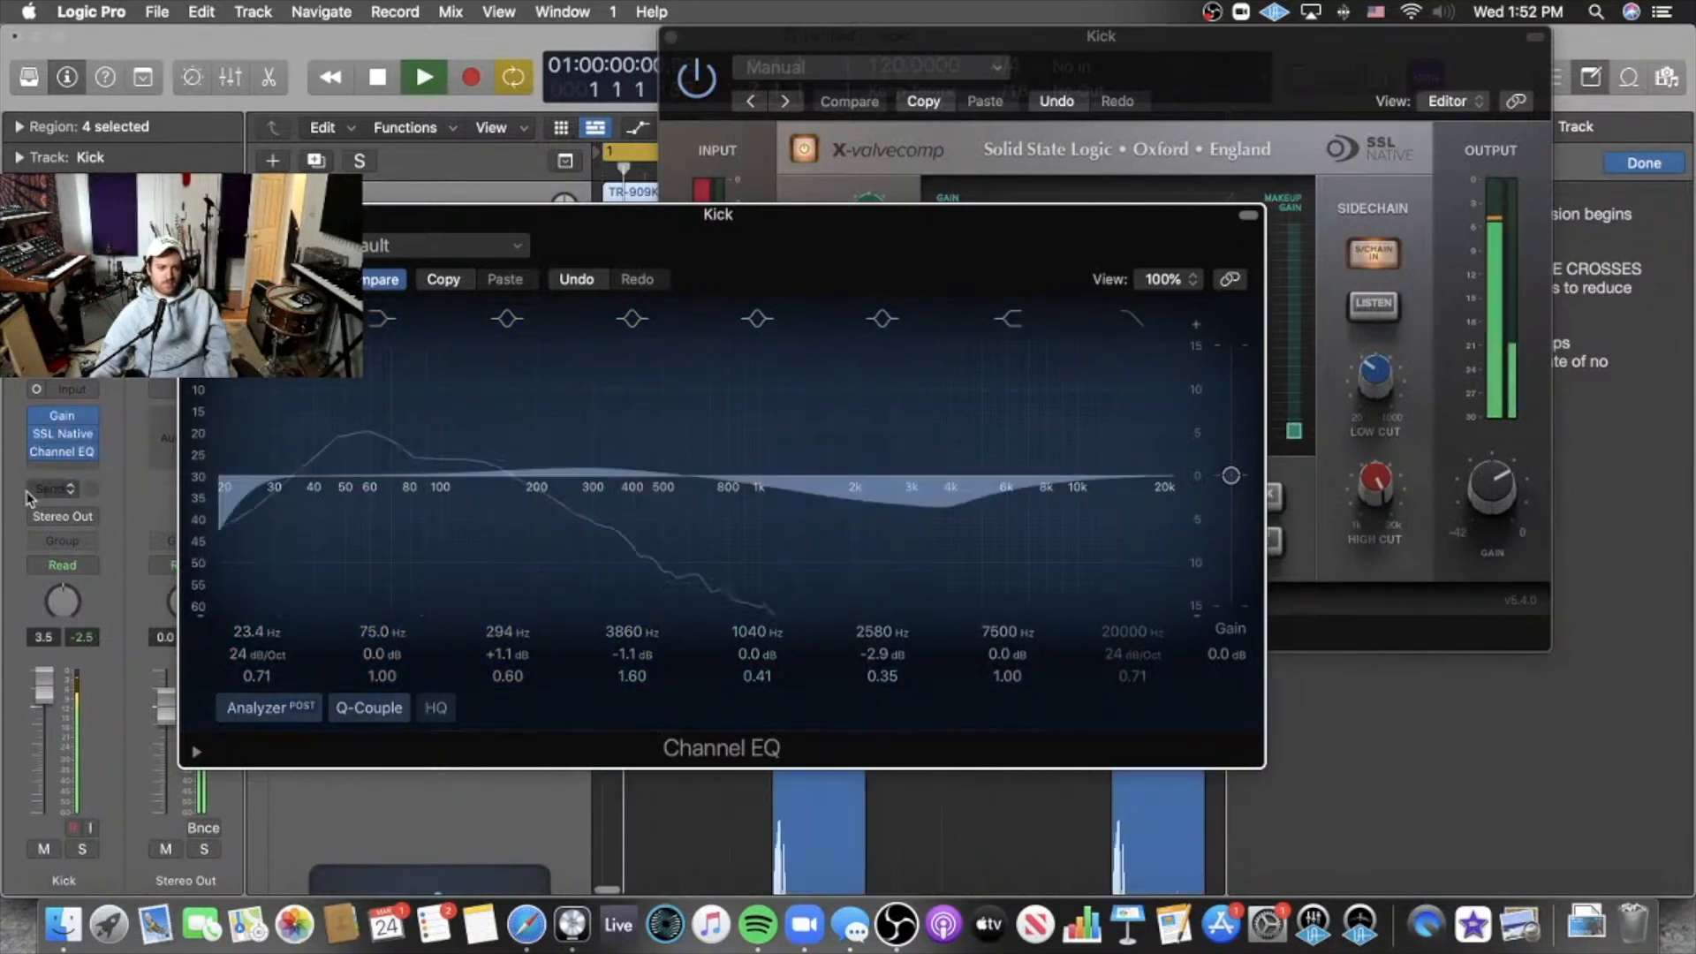
left_click(1492, 481)
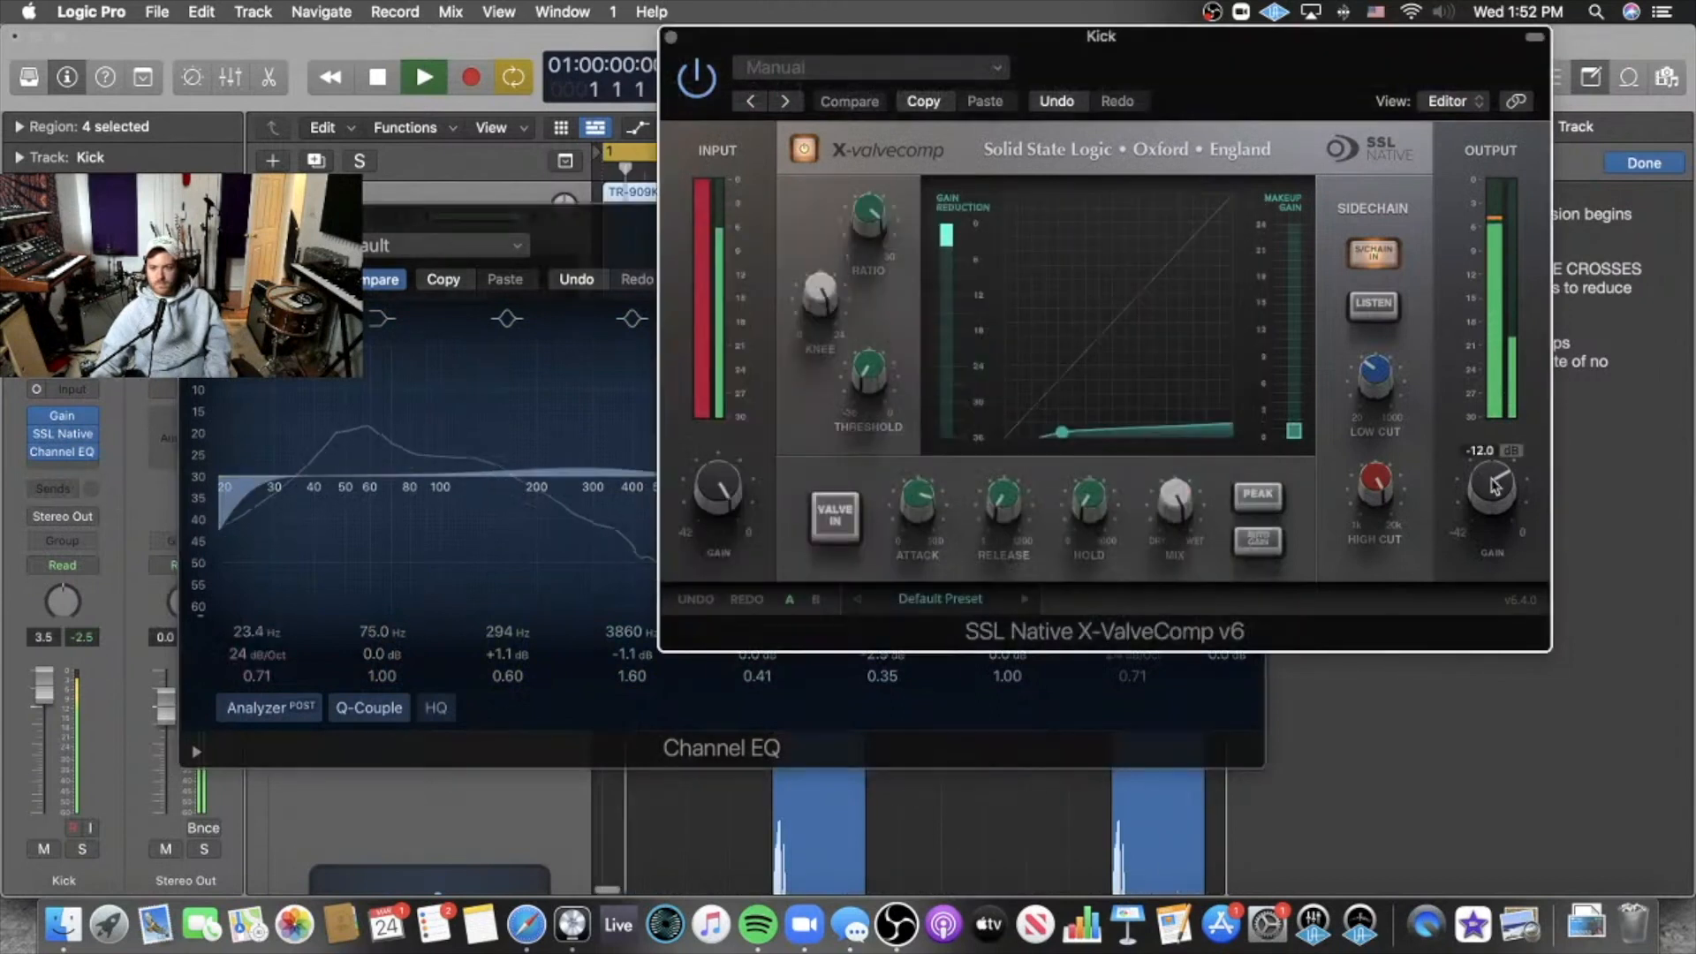
left_click_drag(1495, 481, 1497, 478)
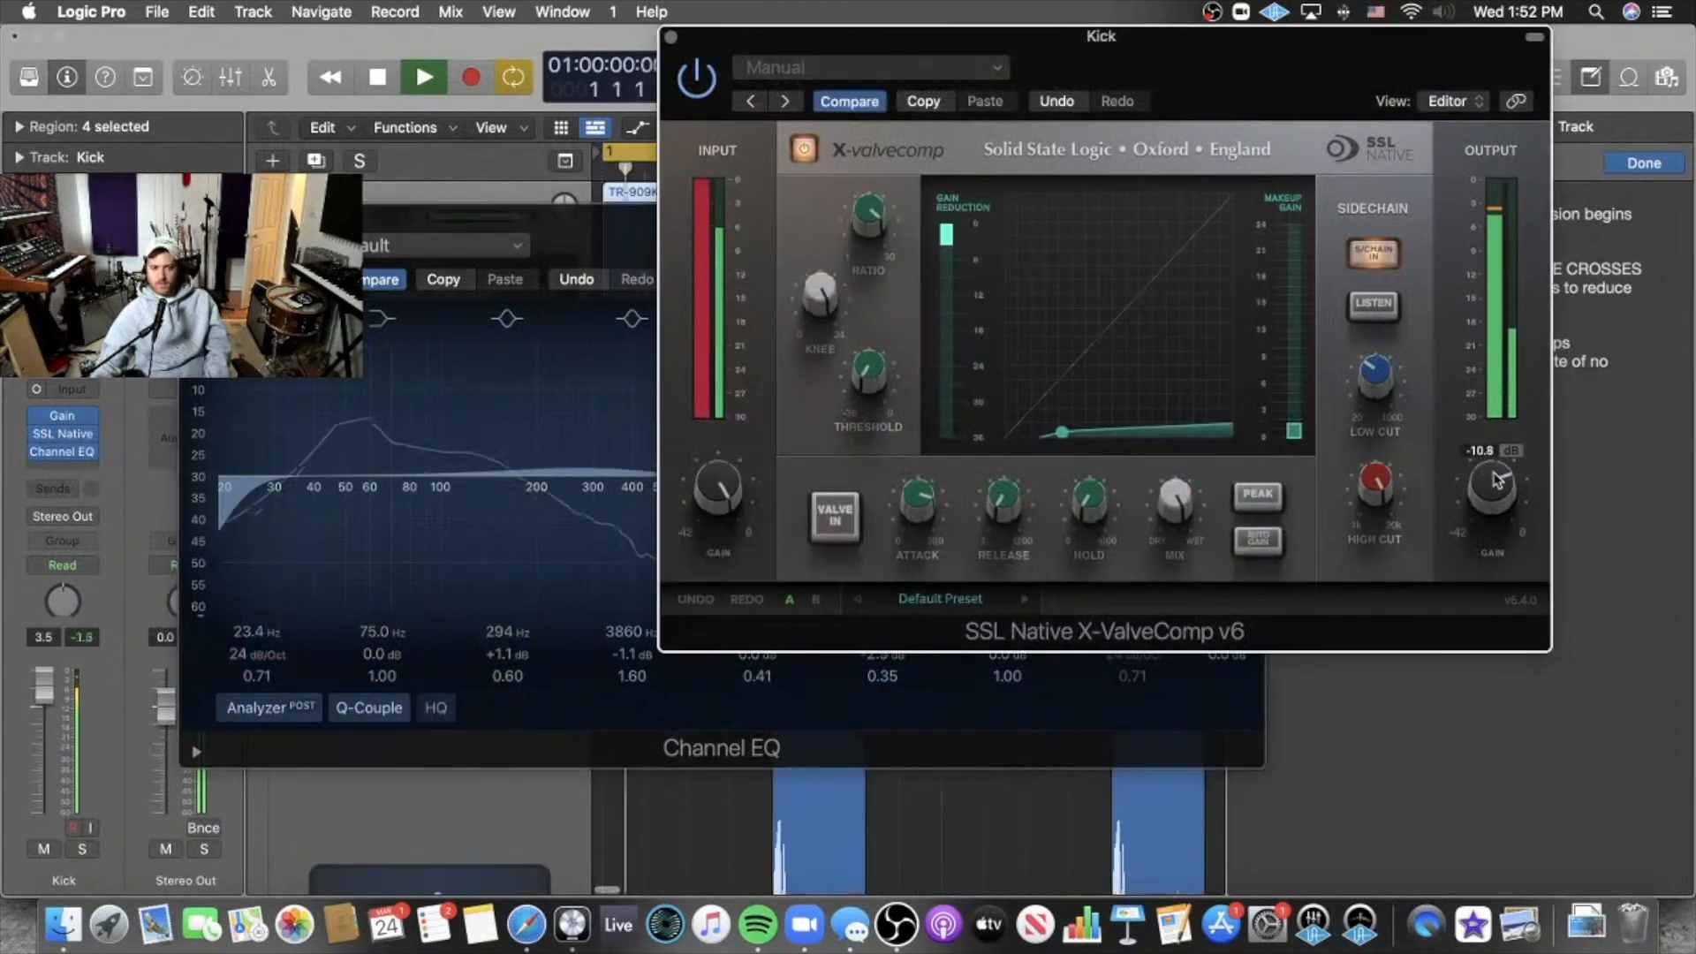
left_click(36, 417)
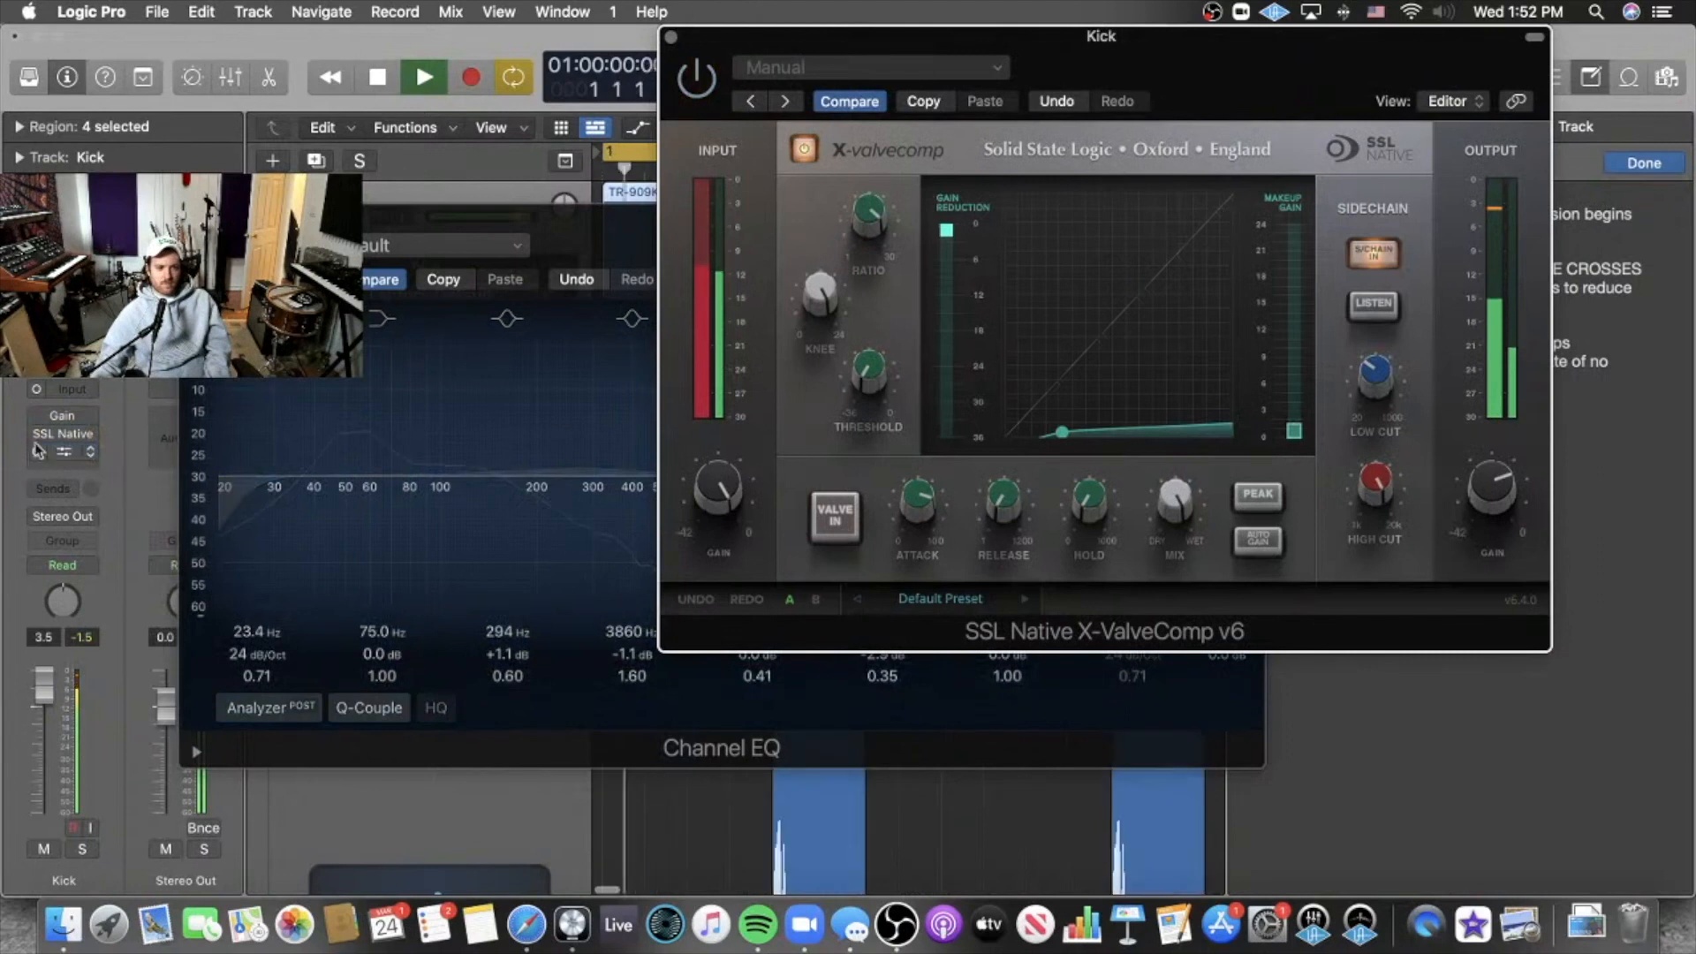
left_click(35, 415)
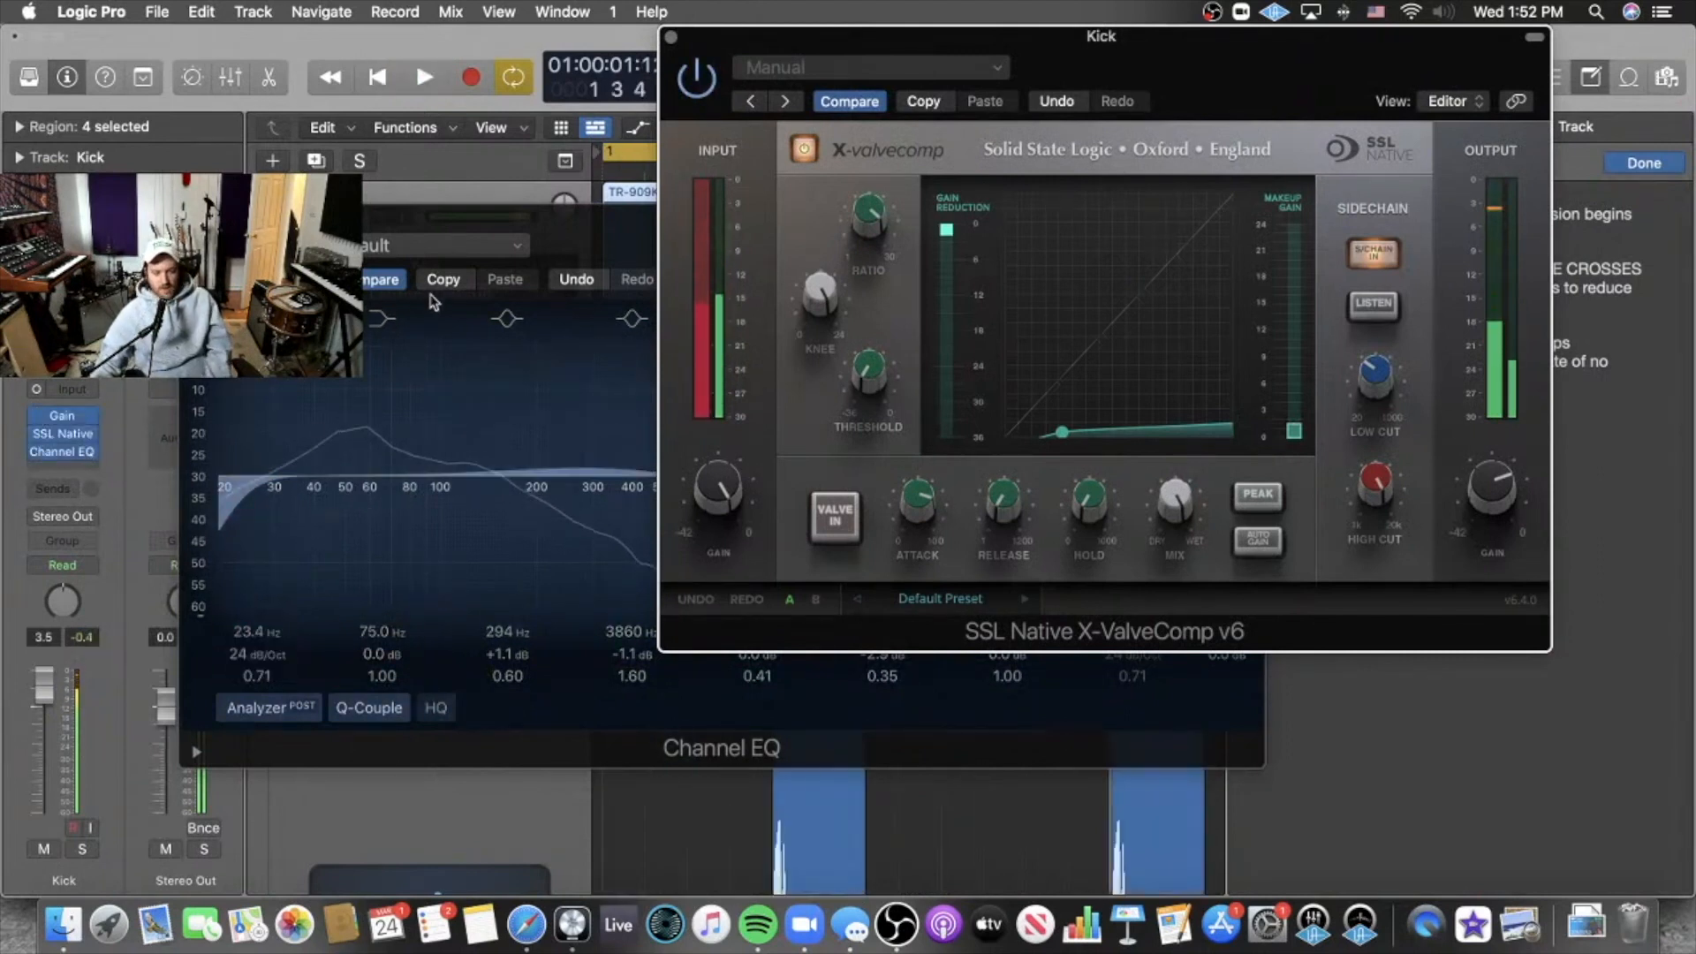
Reposition the Channel EQ window to inspect its curve and uncover the compressor, and bring X-ValveComp to the front.
left_click_drag(368, 221, 459, 243)
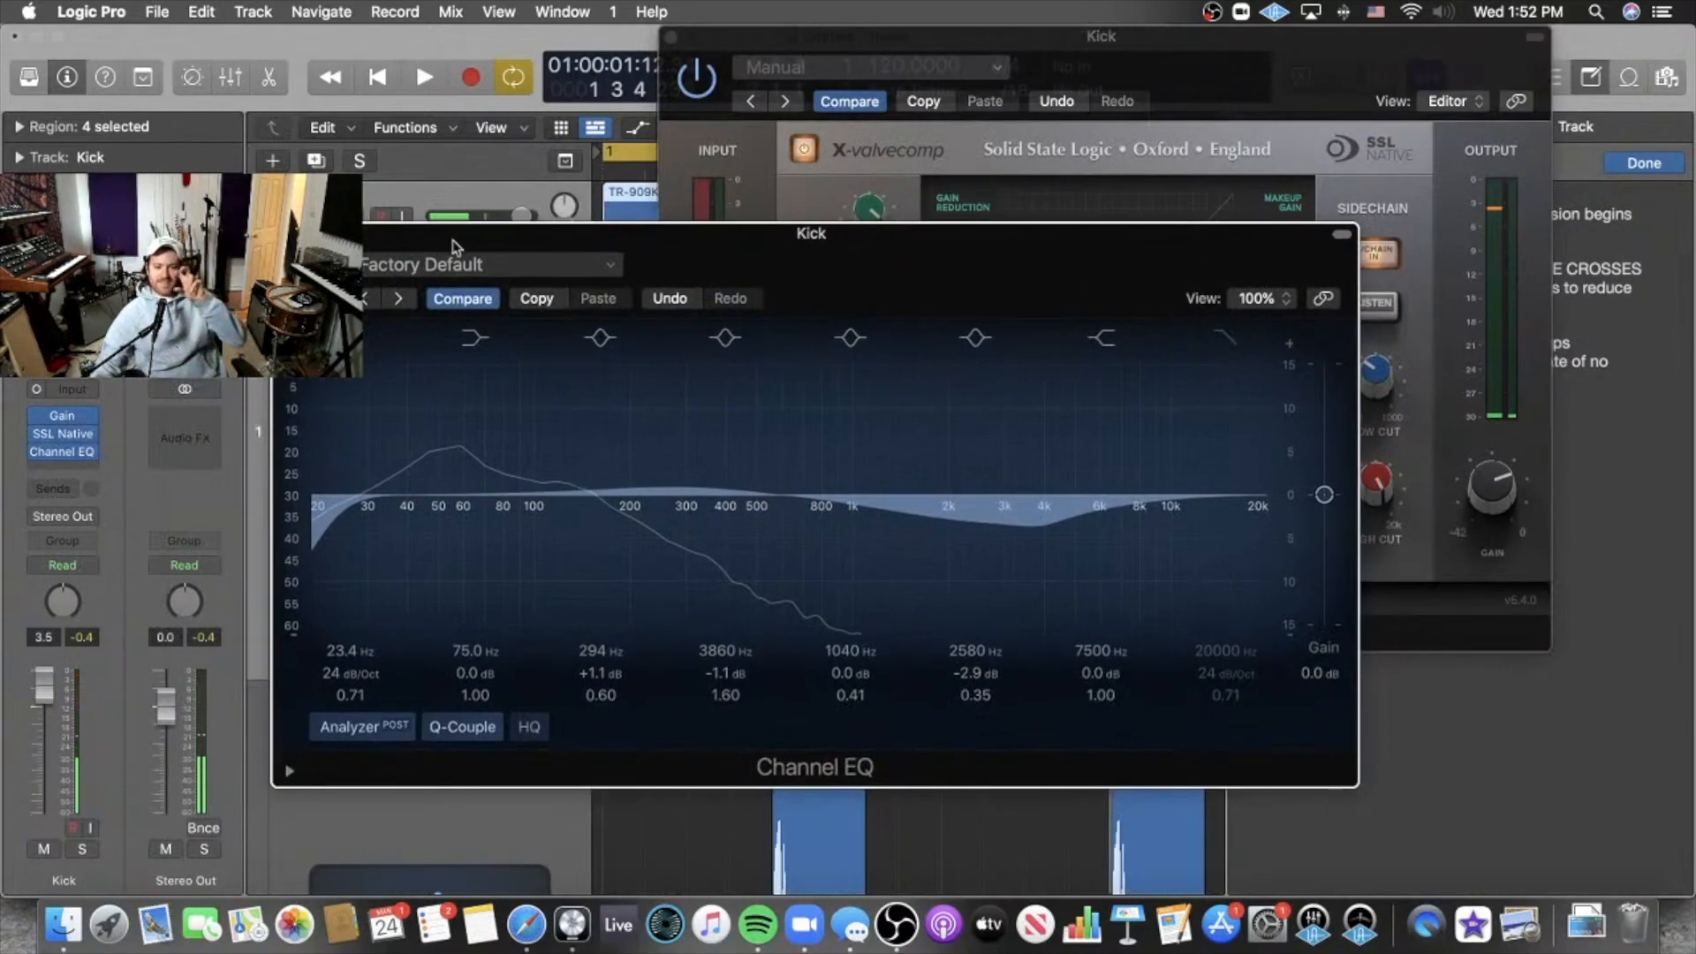
left_click_drag(856, 266, 909, 64)
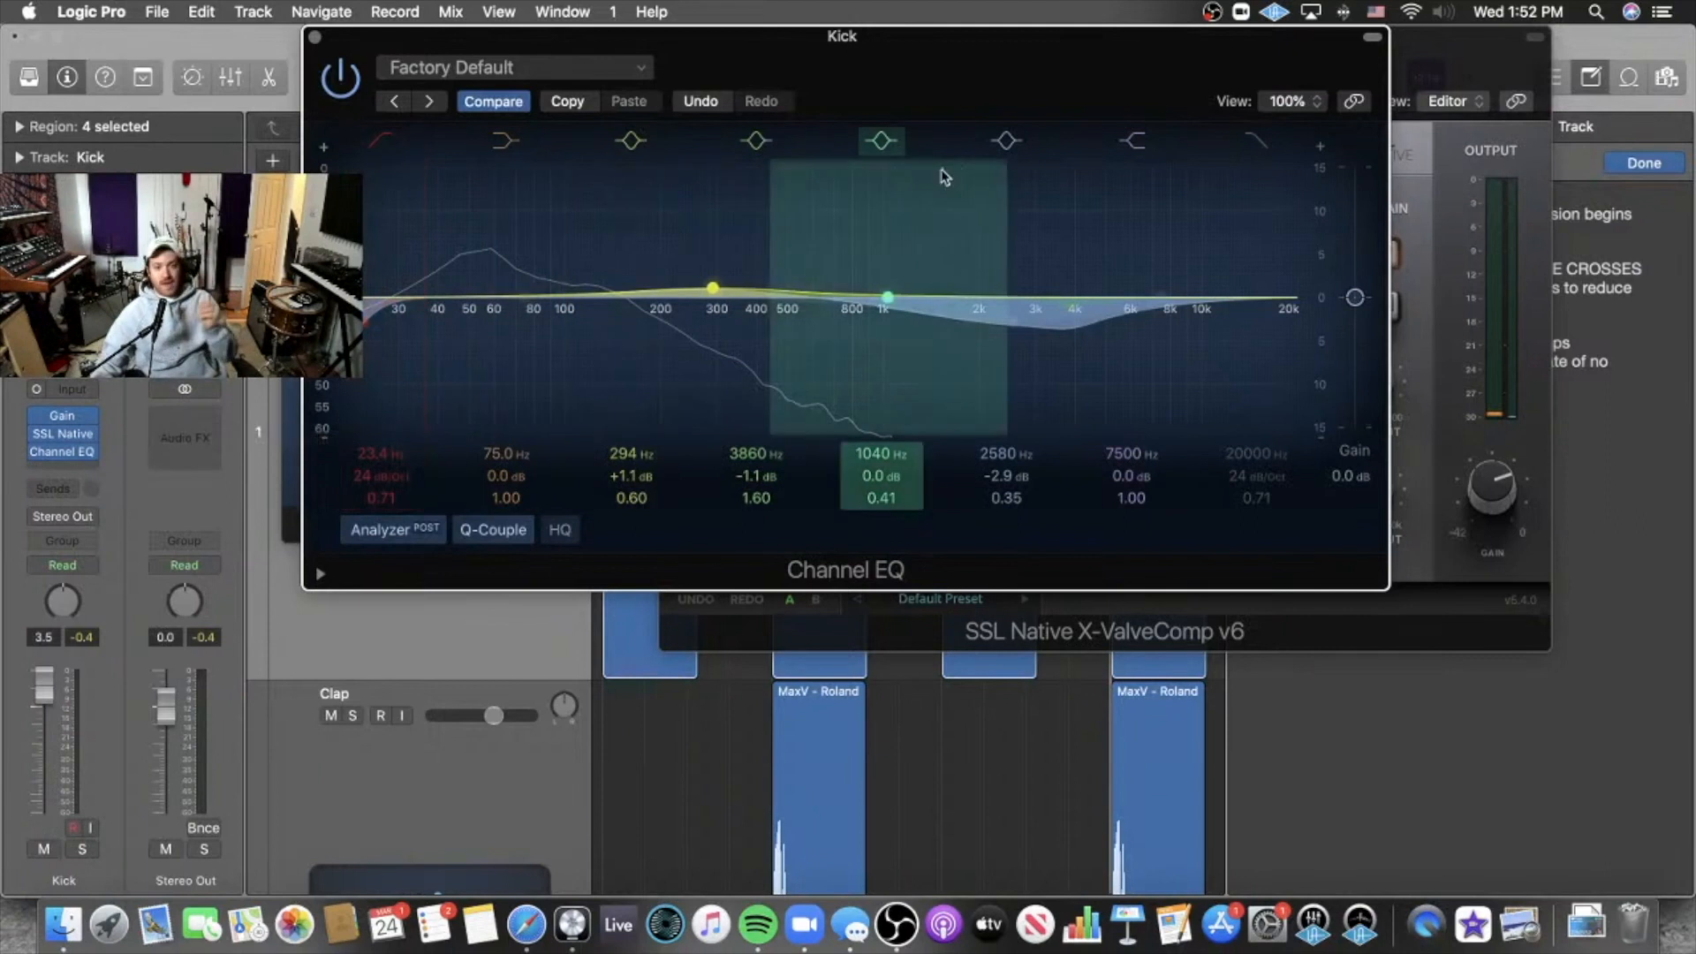
left_click_drag(866, 69, 729, 340)
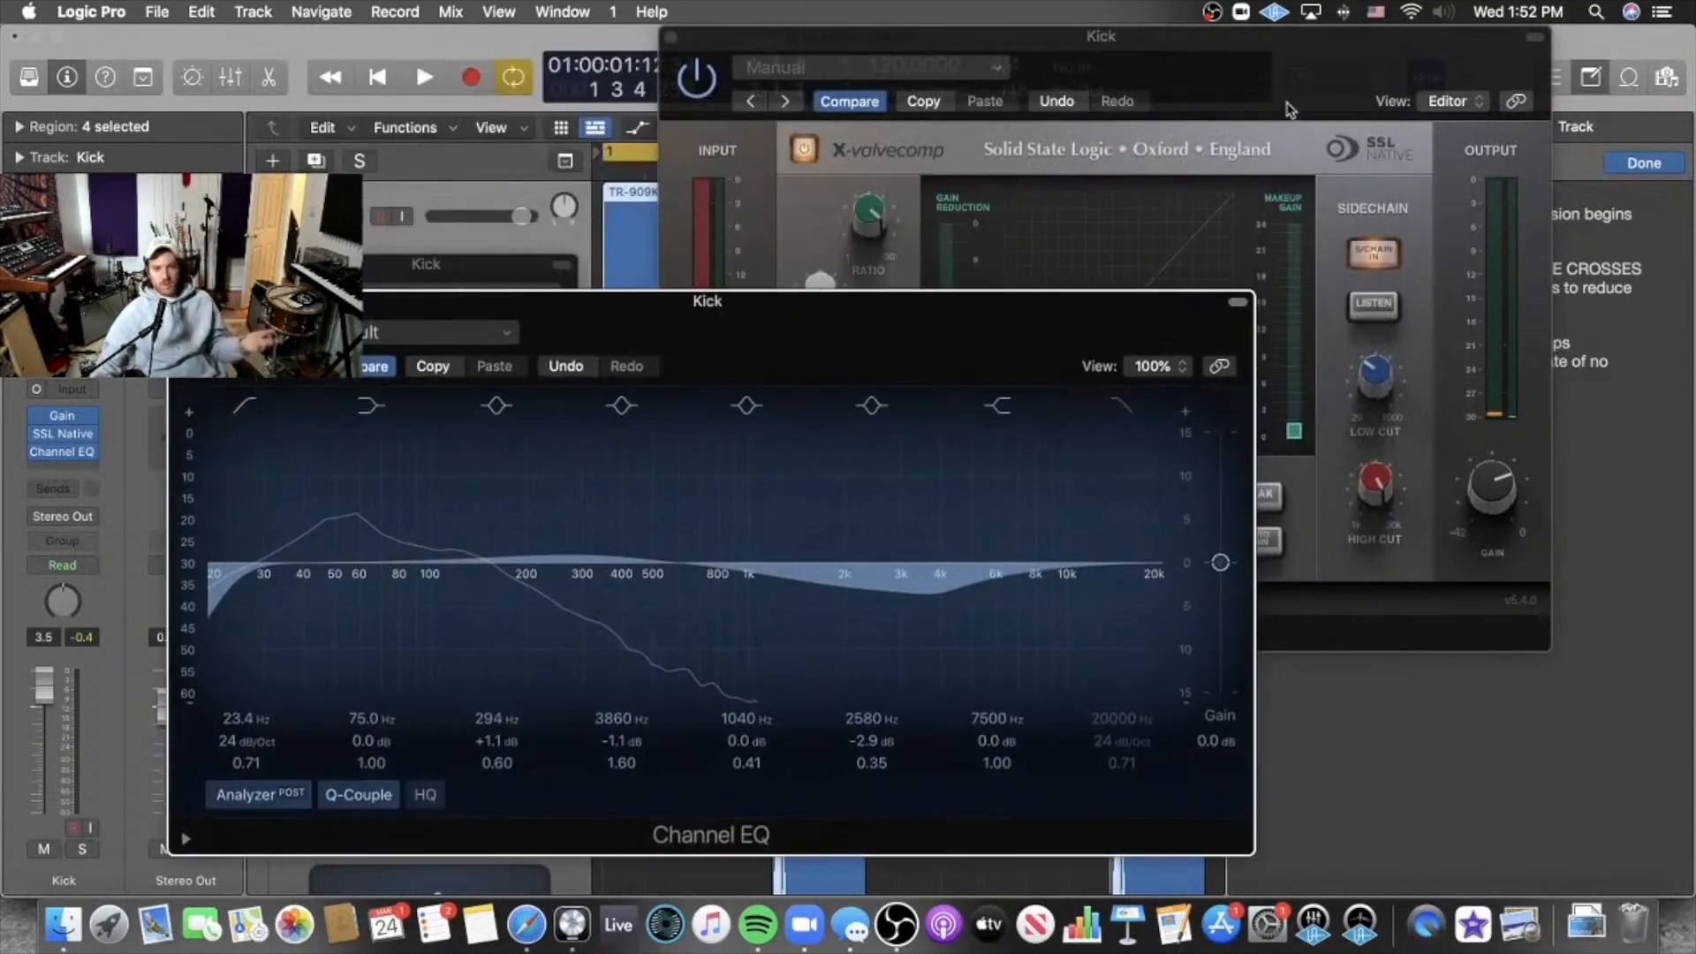
left_click(1282, 45)
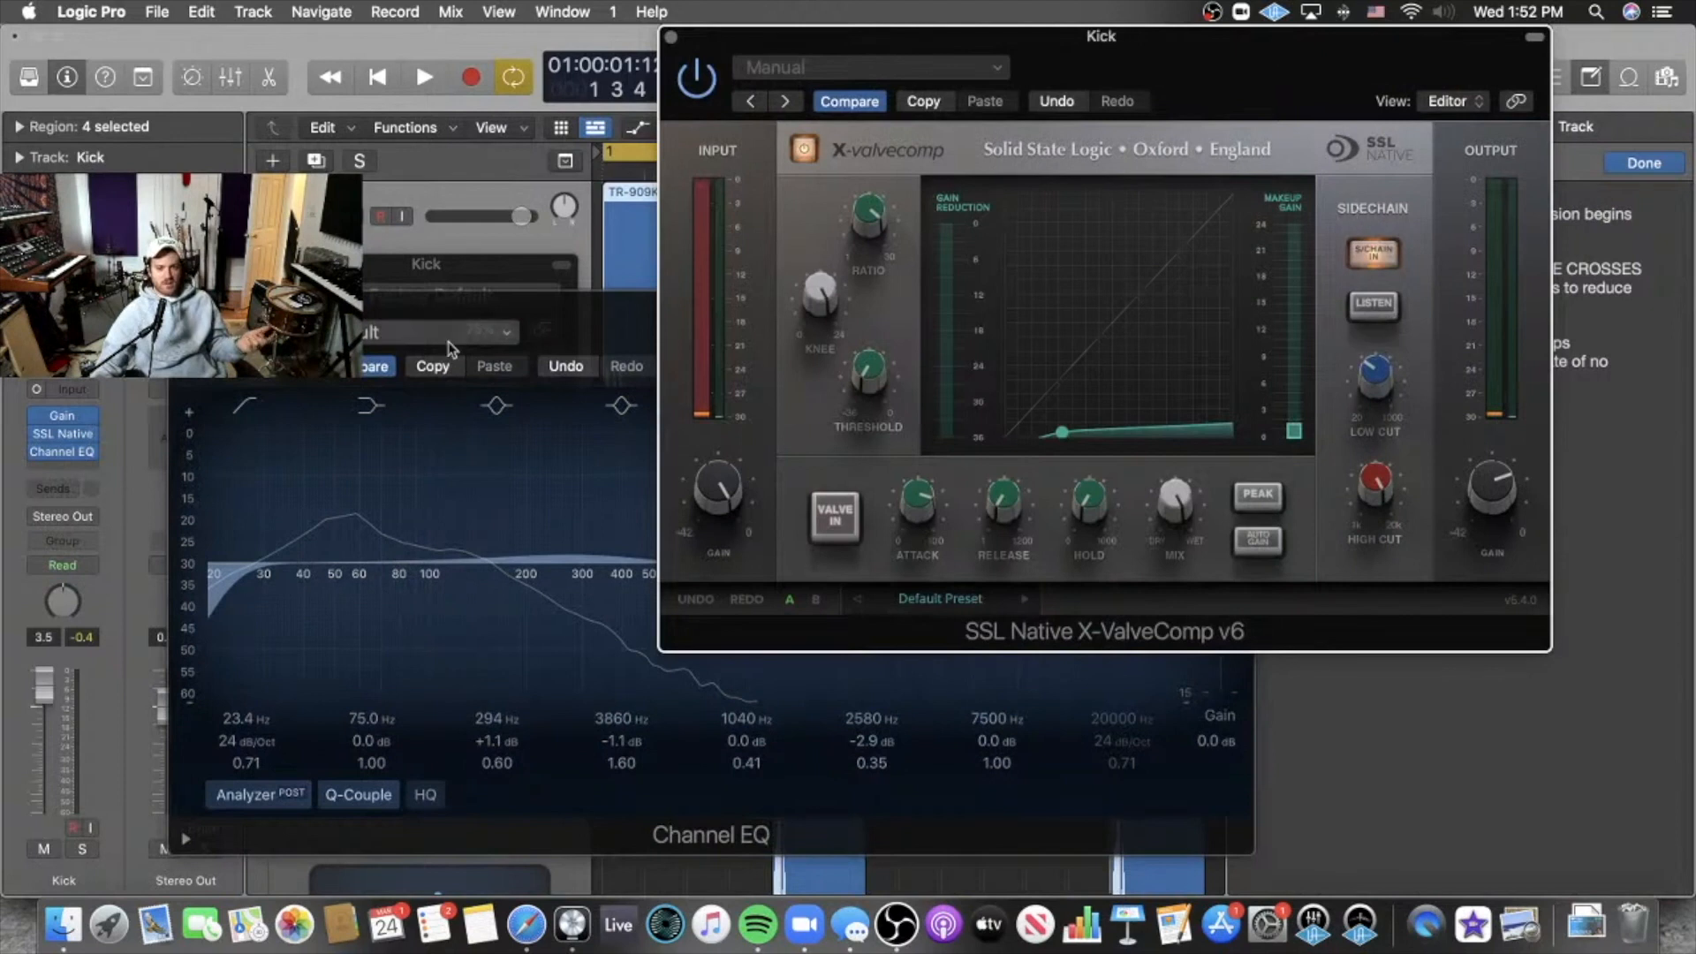
Play the loop, compare the kick with all its inserts repeatedly bypassed and re-enabled, and stop playback.
key("space")
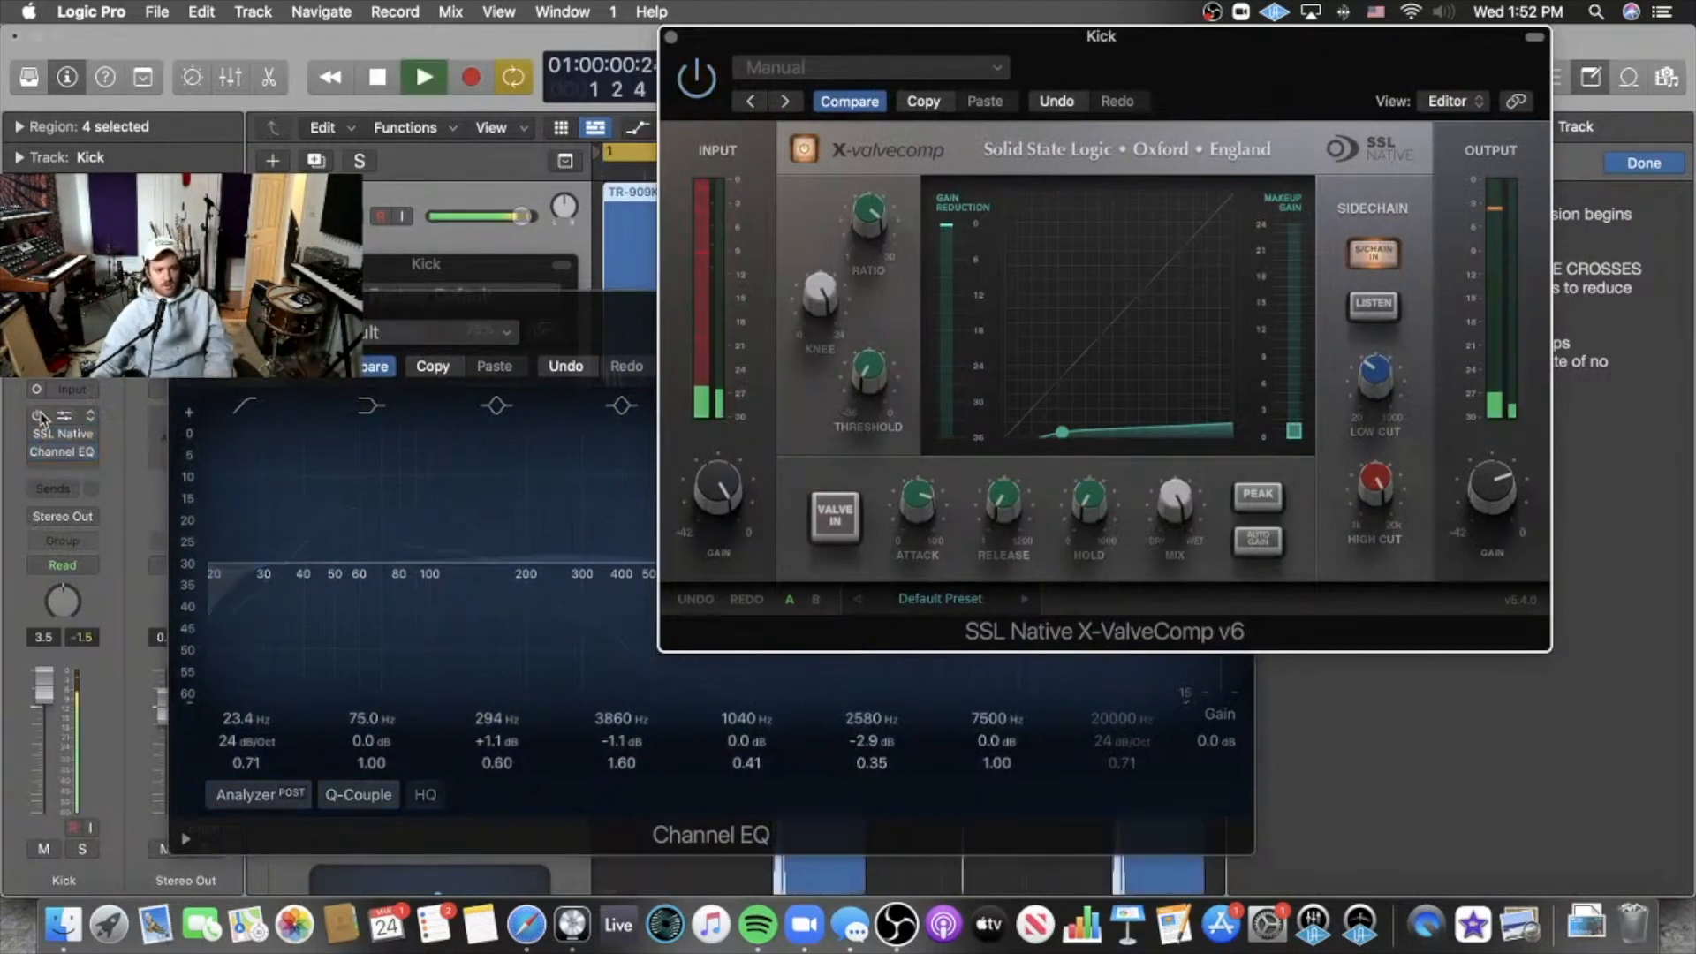
left_click_drag(36, 417, 37, 454)
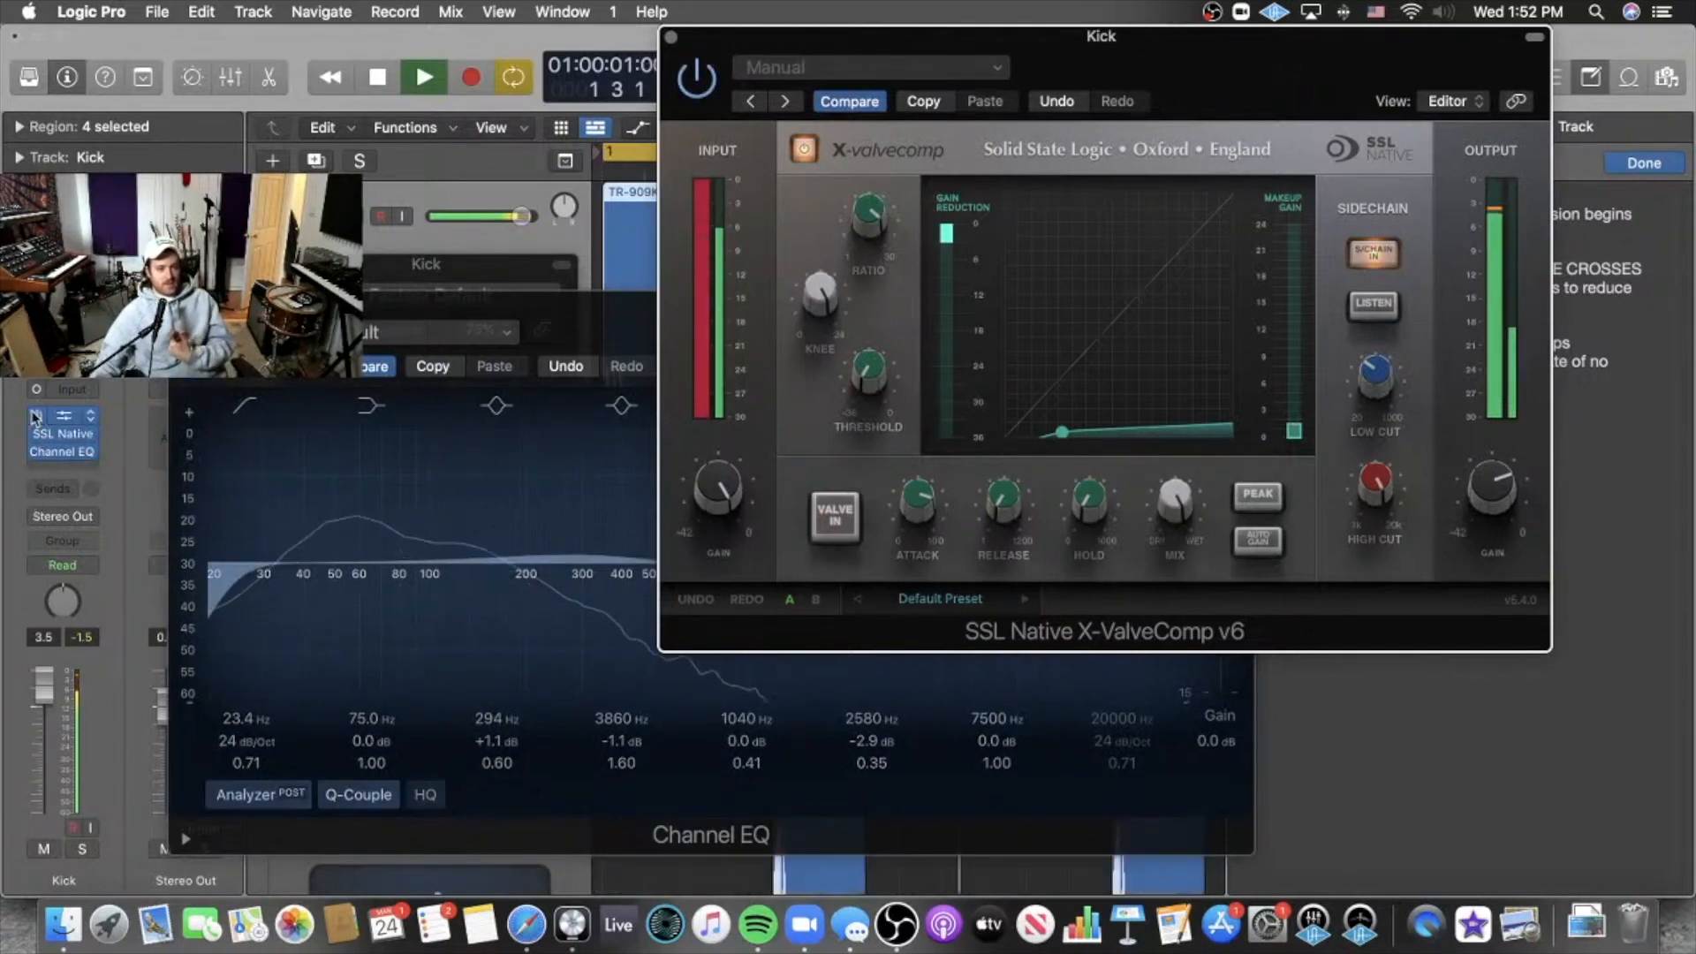
left_click_drag(36, 416, 37, 453)
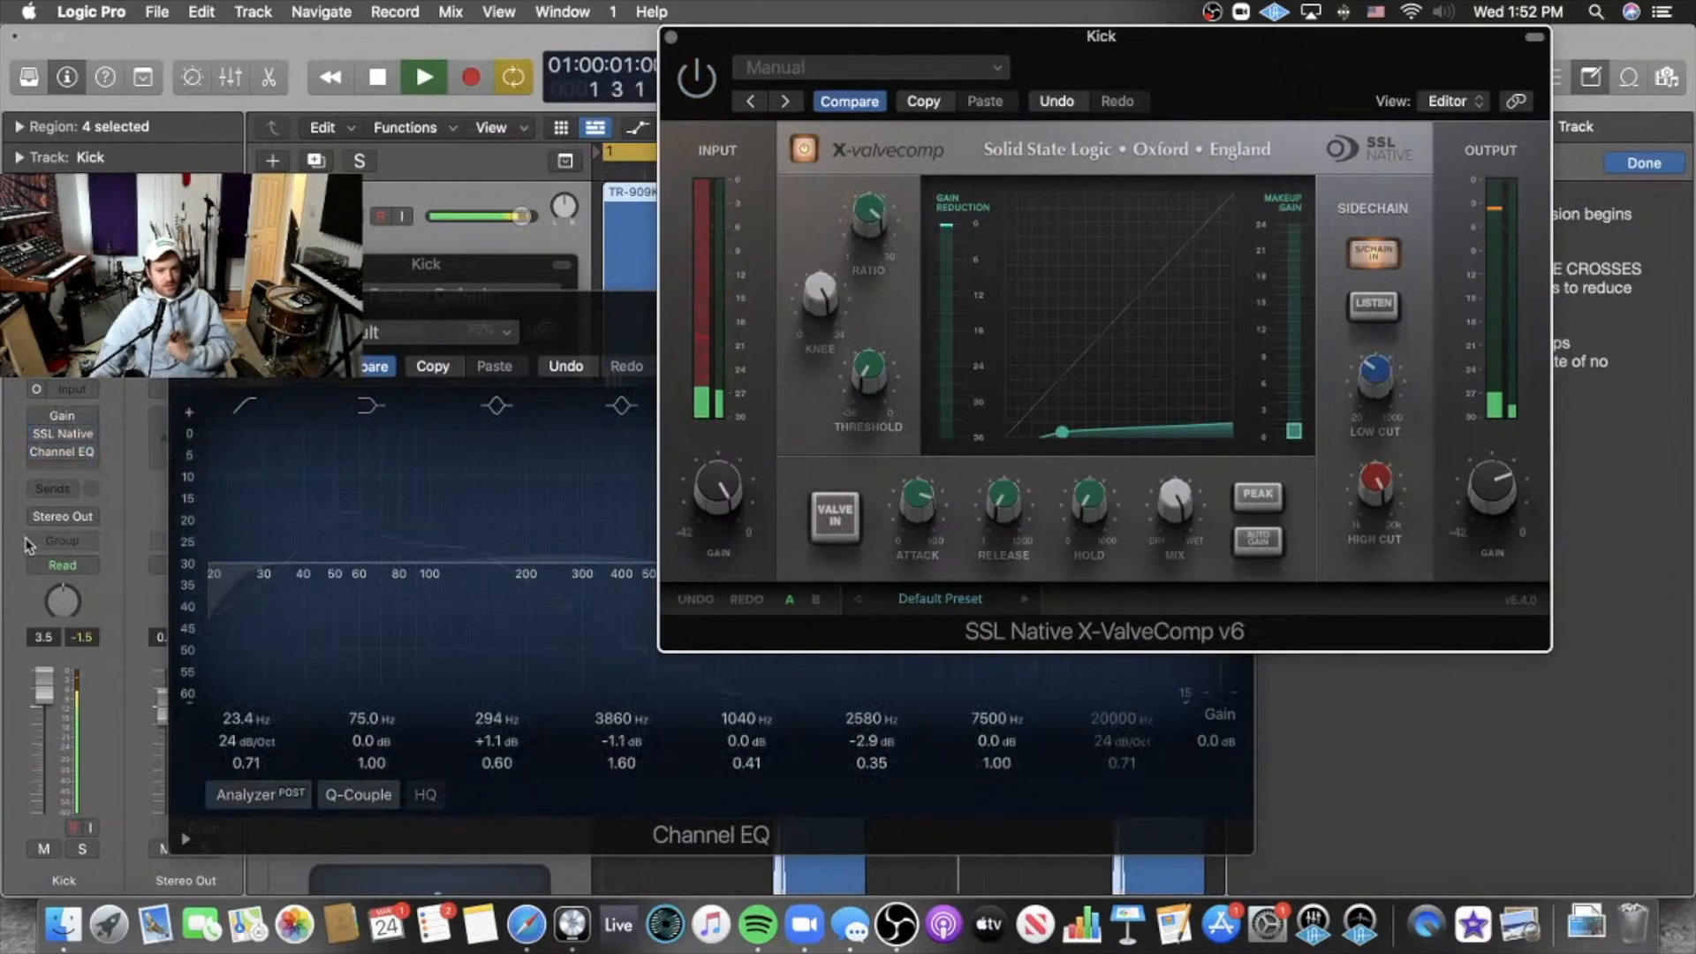
left_click_drag(36, 416, 36, 453)
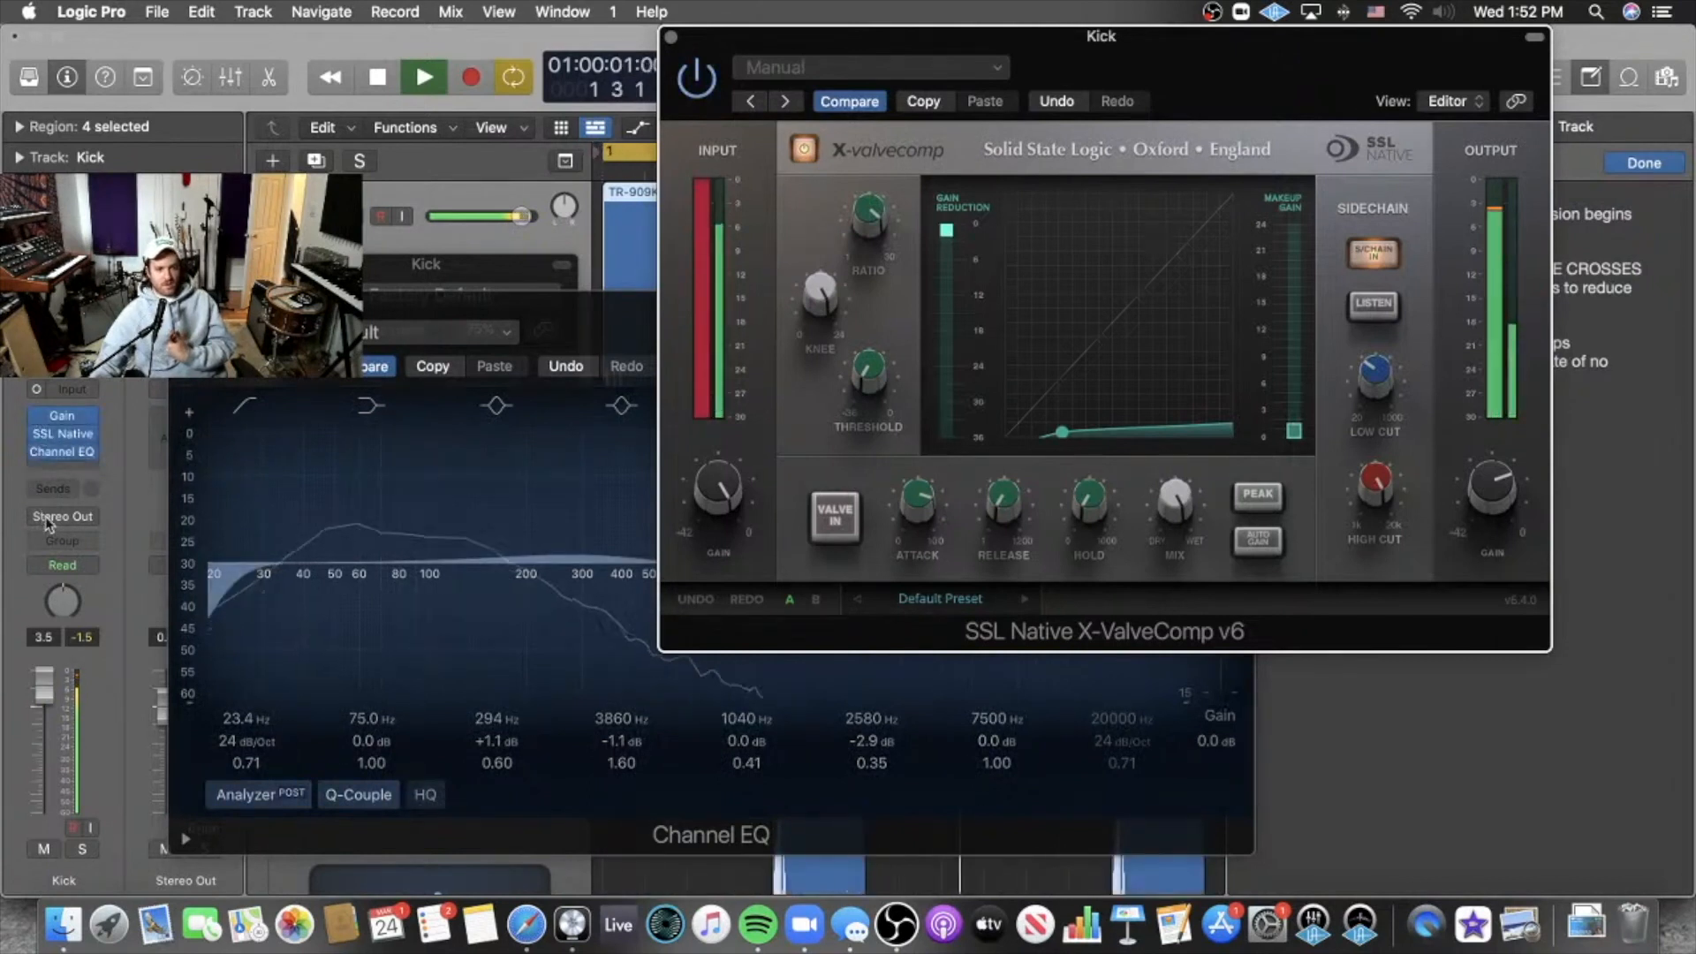
key("space")
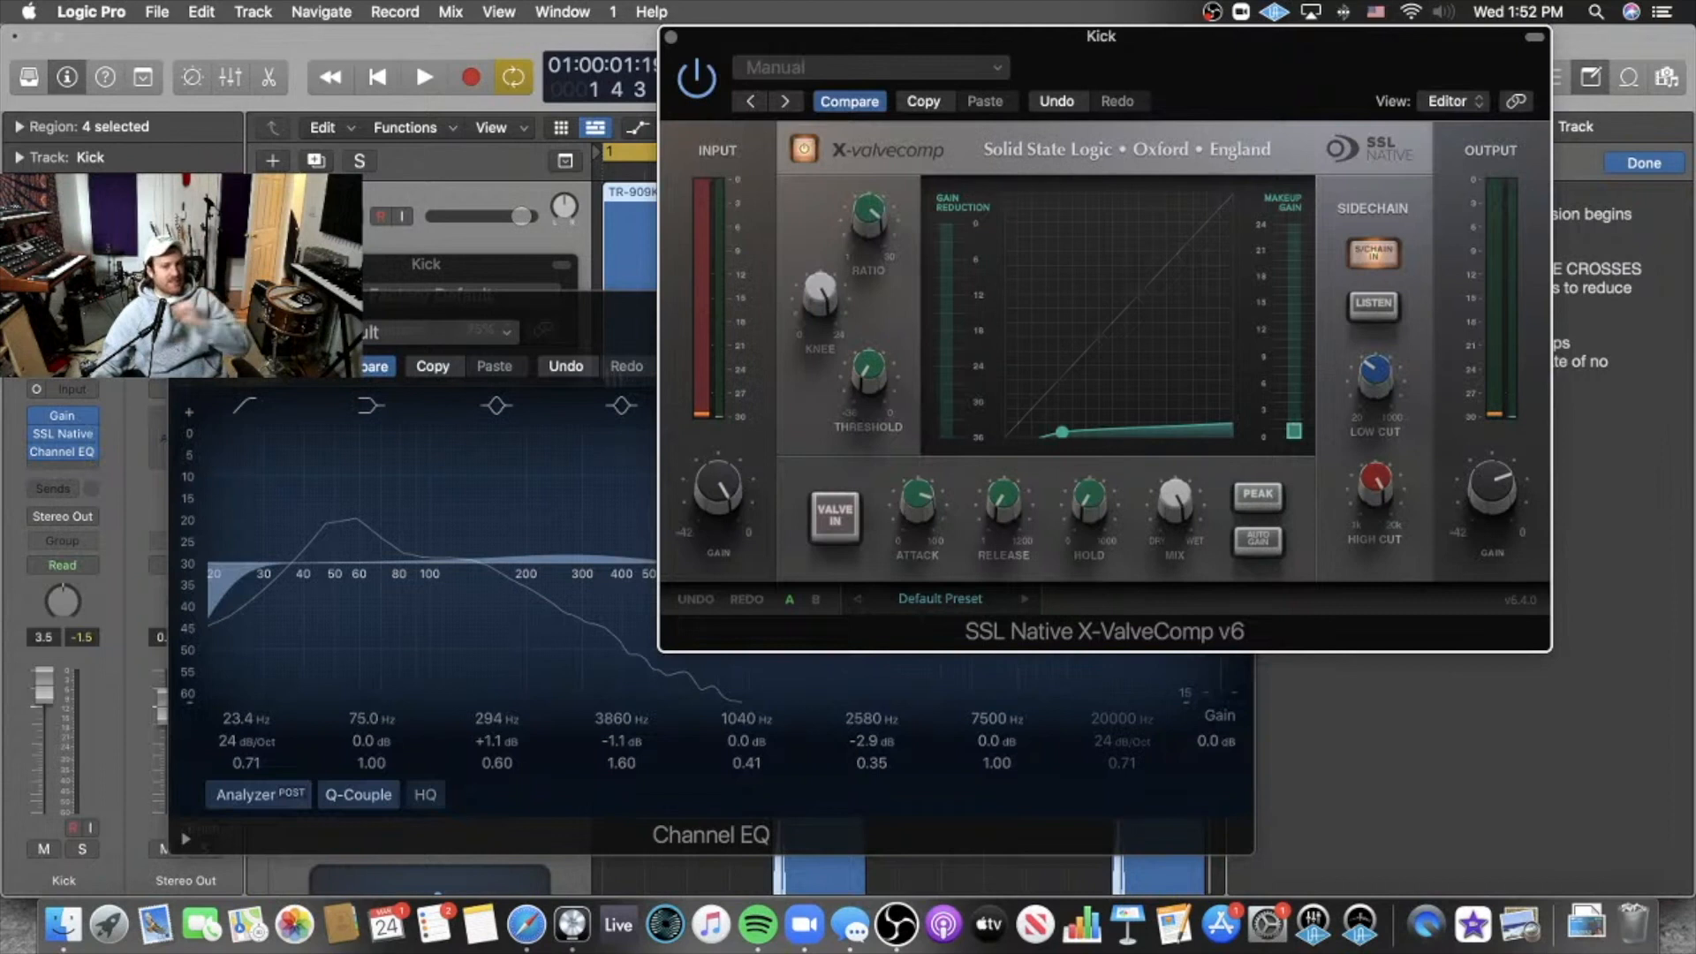
Compare the kick's peak levels with its inserts bypassed and enabled during playback, resetting the peak readout, and stop the loop.
left_click_drag(34, 415, 28, 472)
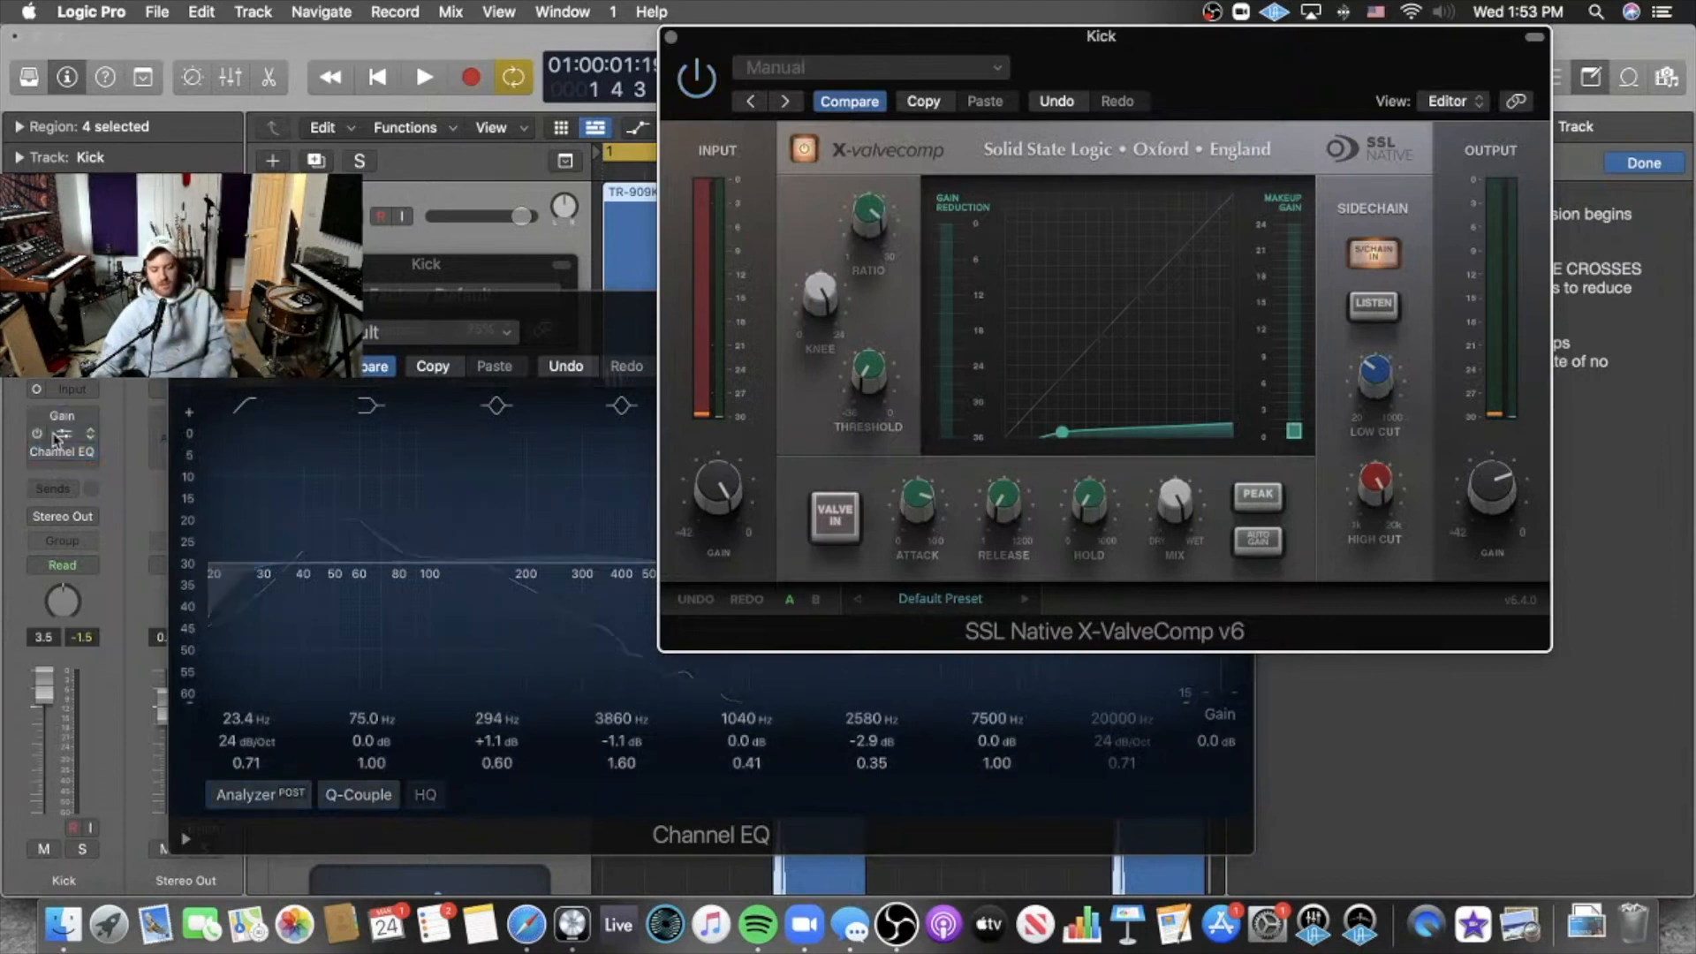
key("space")
mouse_move(37, 418)
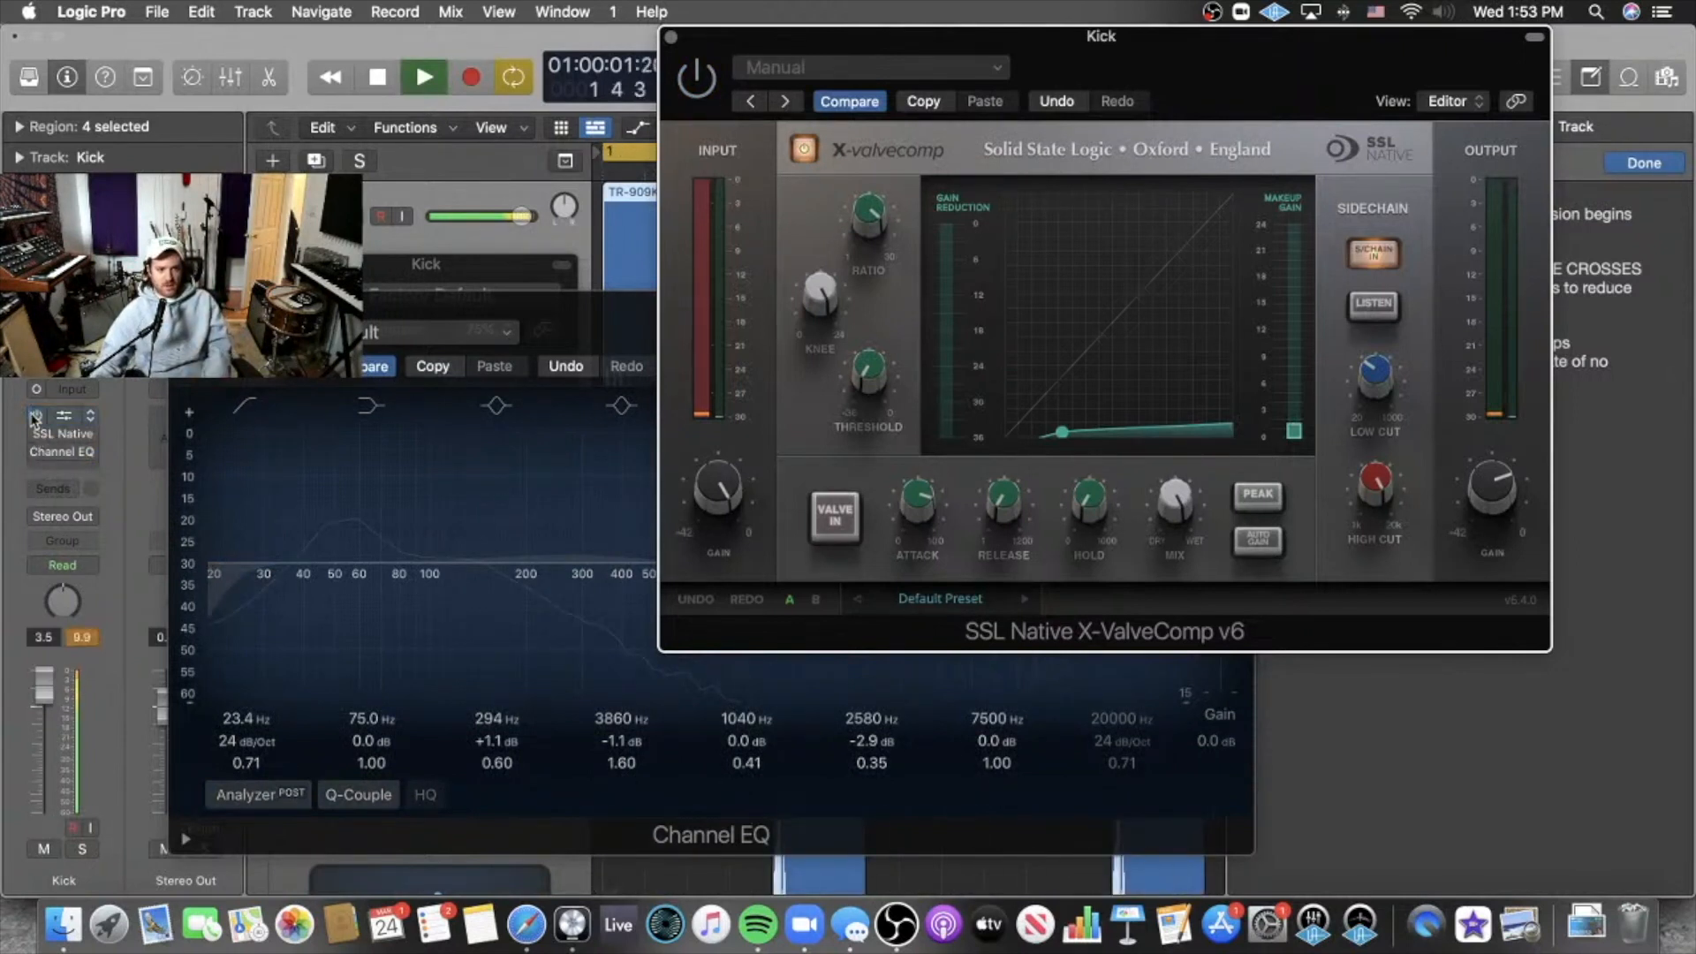
left_click(82, 637)
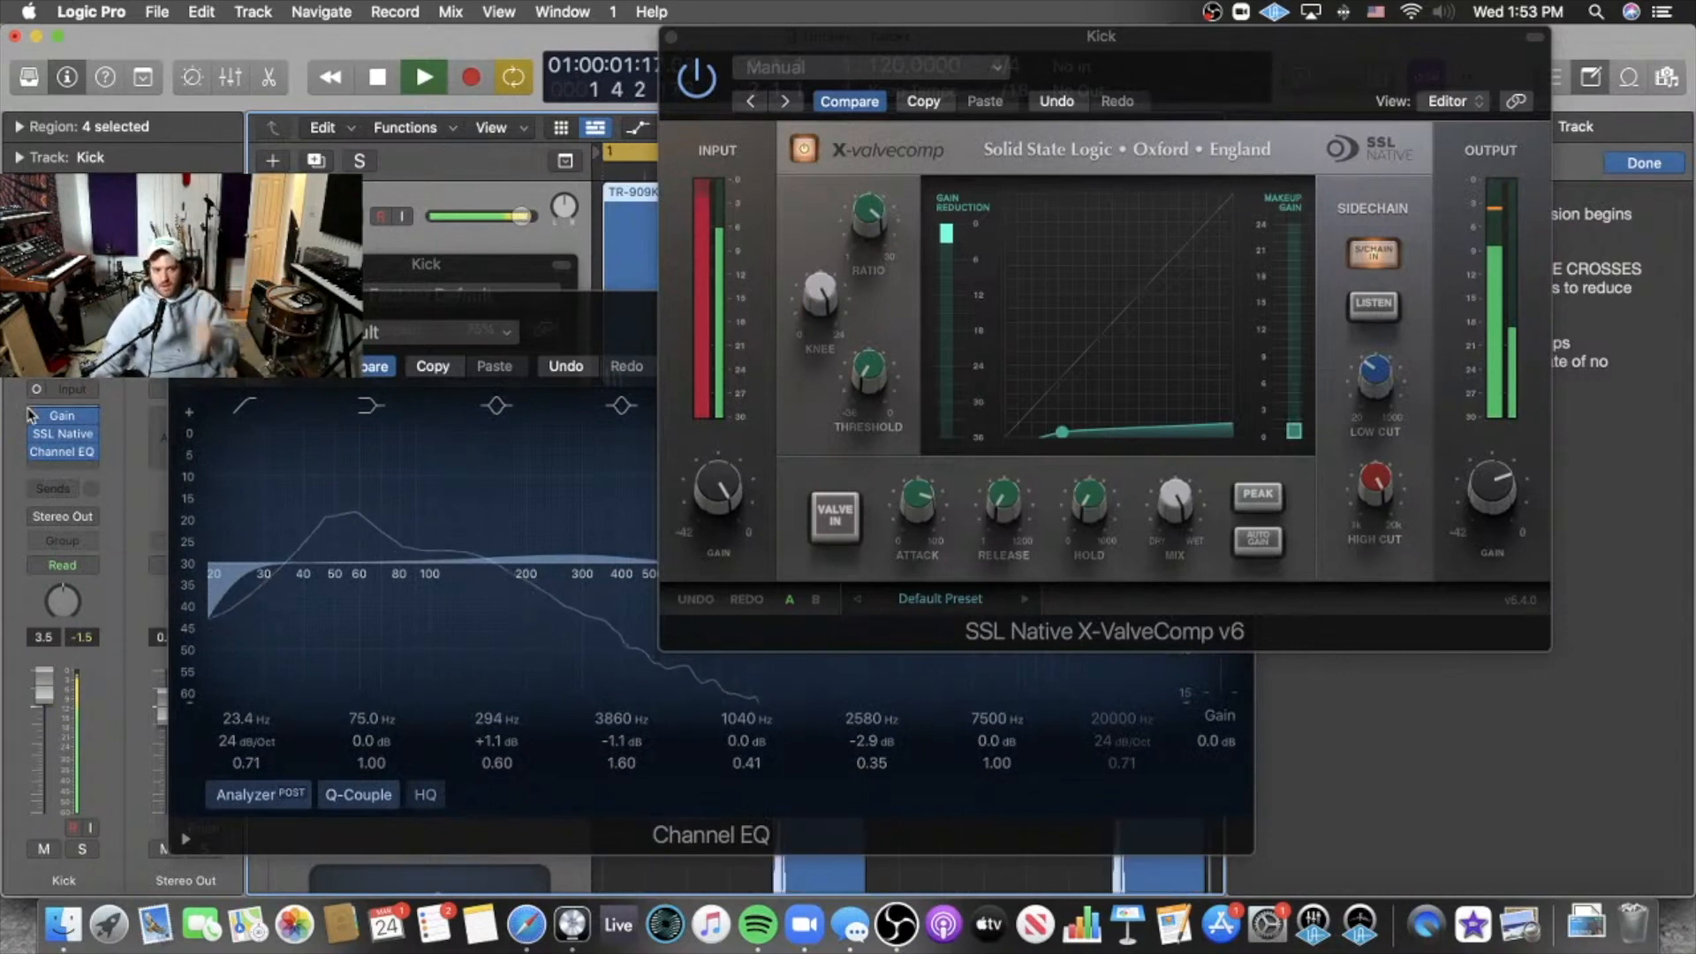
left_click(19, 420)
mouse_move(36, 418)
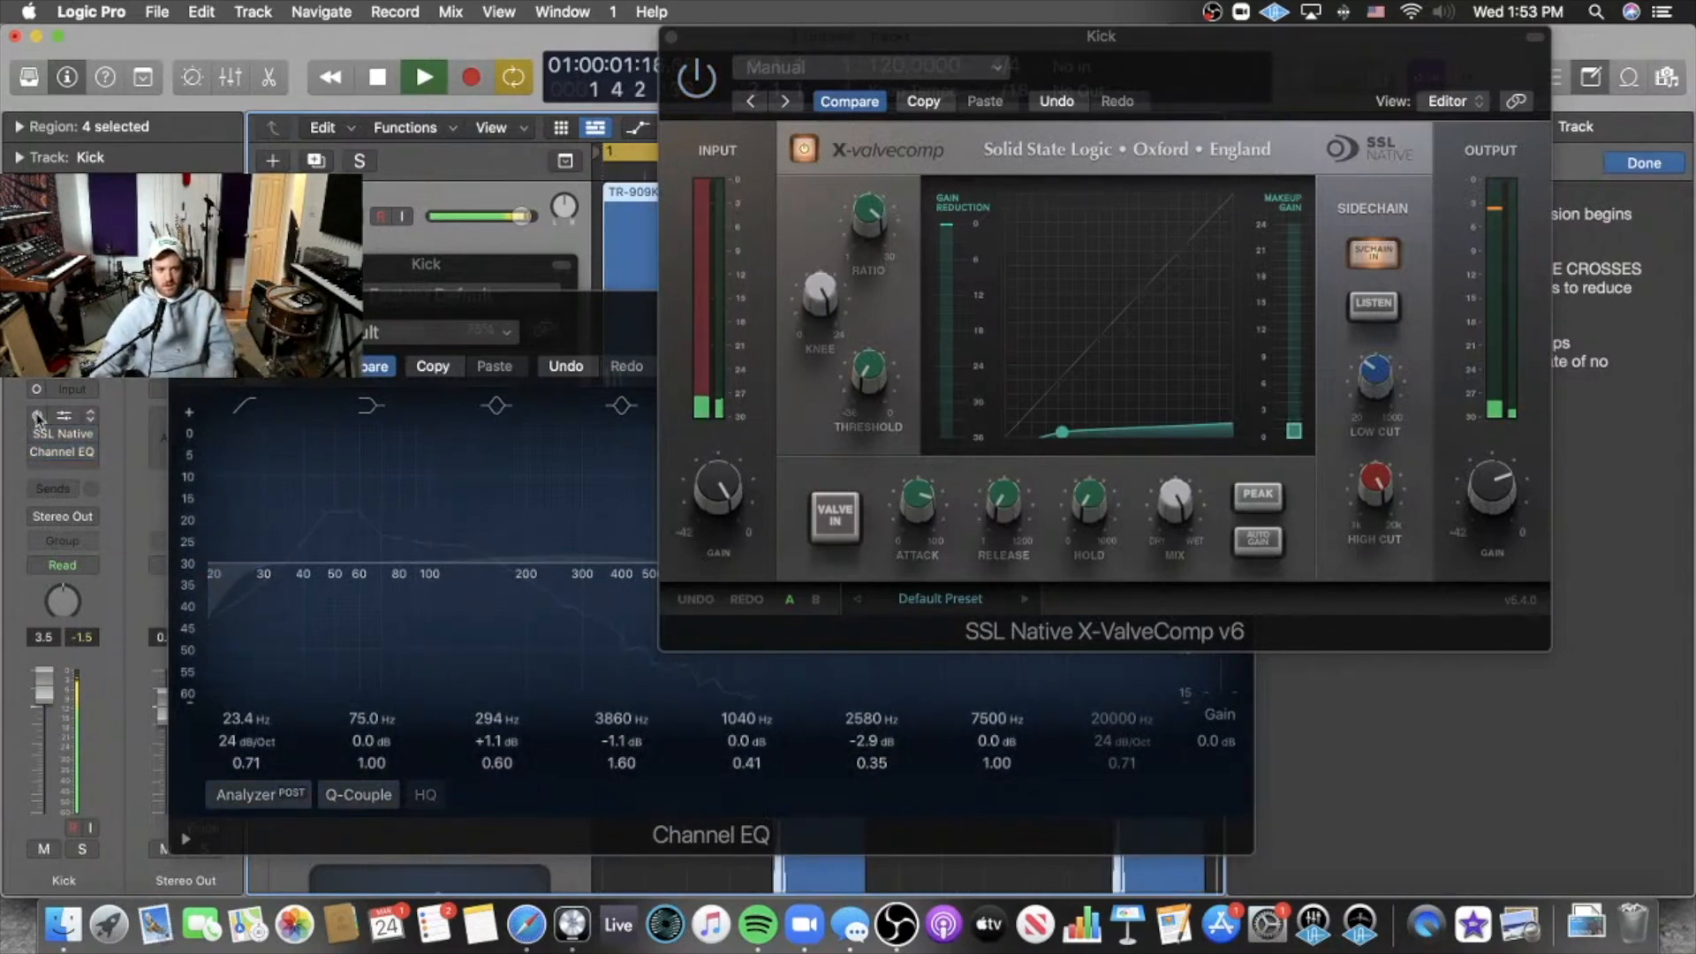
left_click(37, 415)
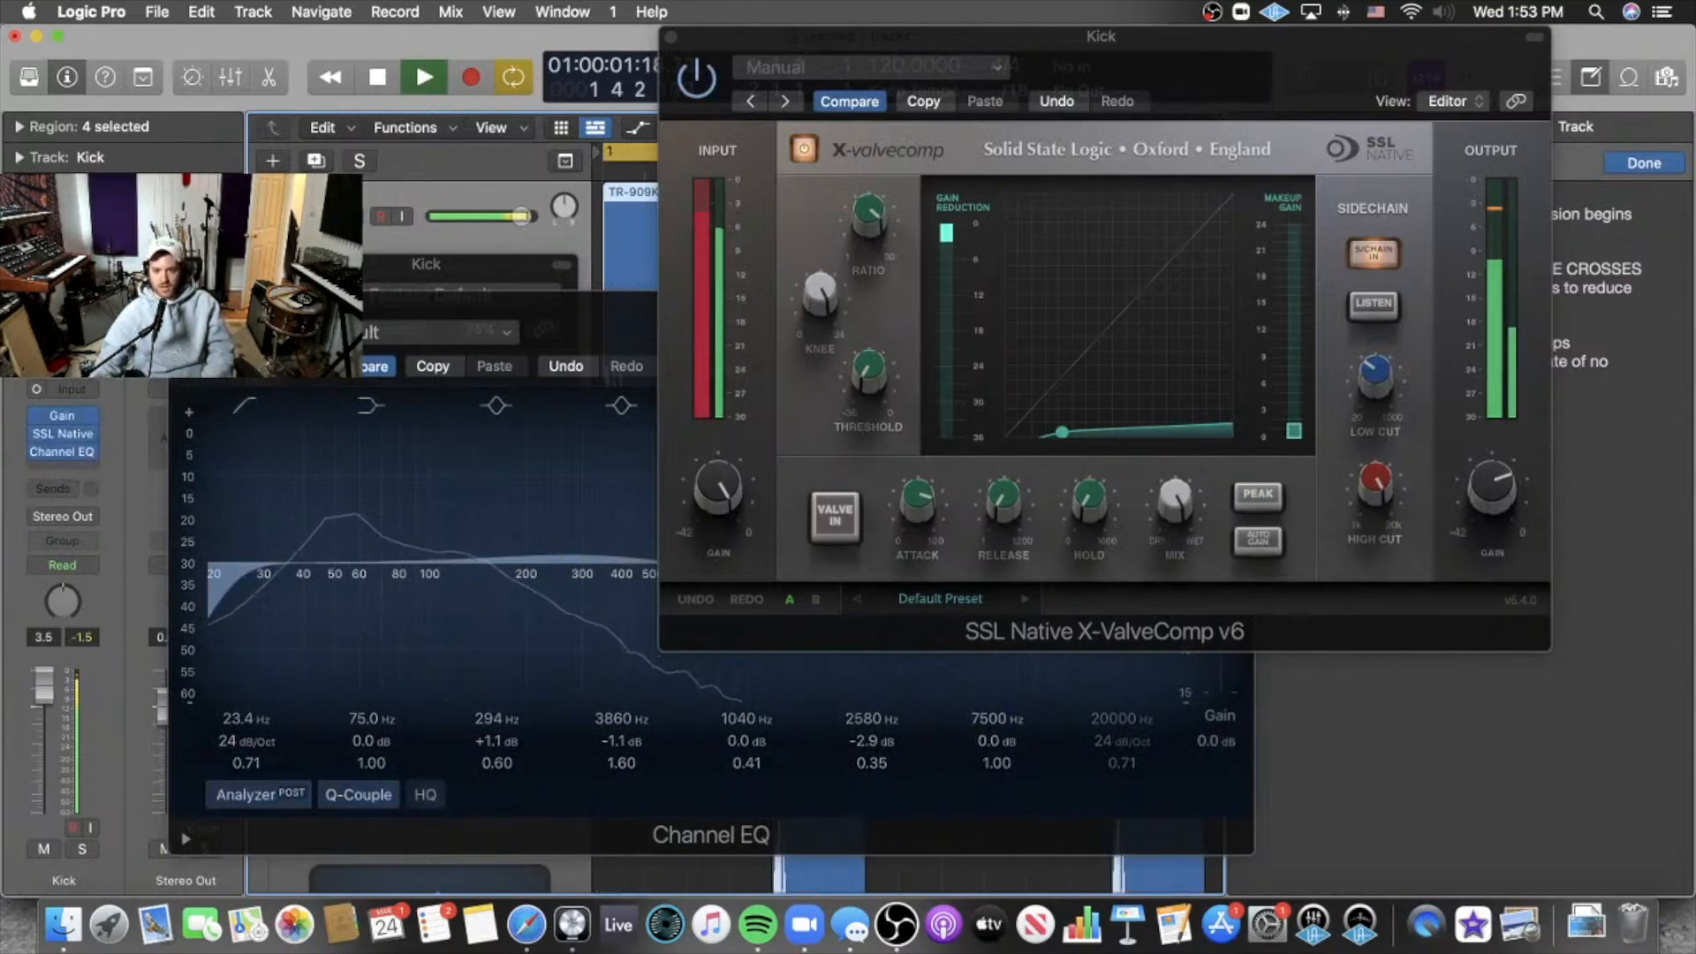
key("space")
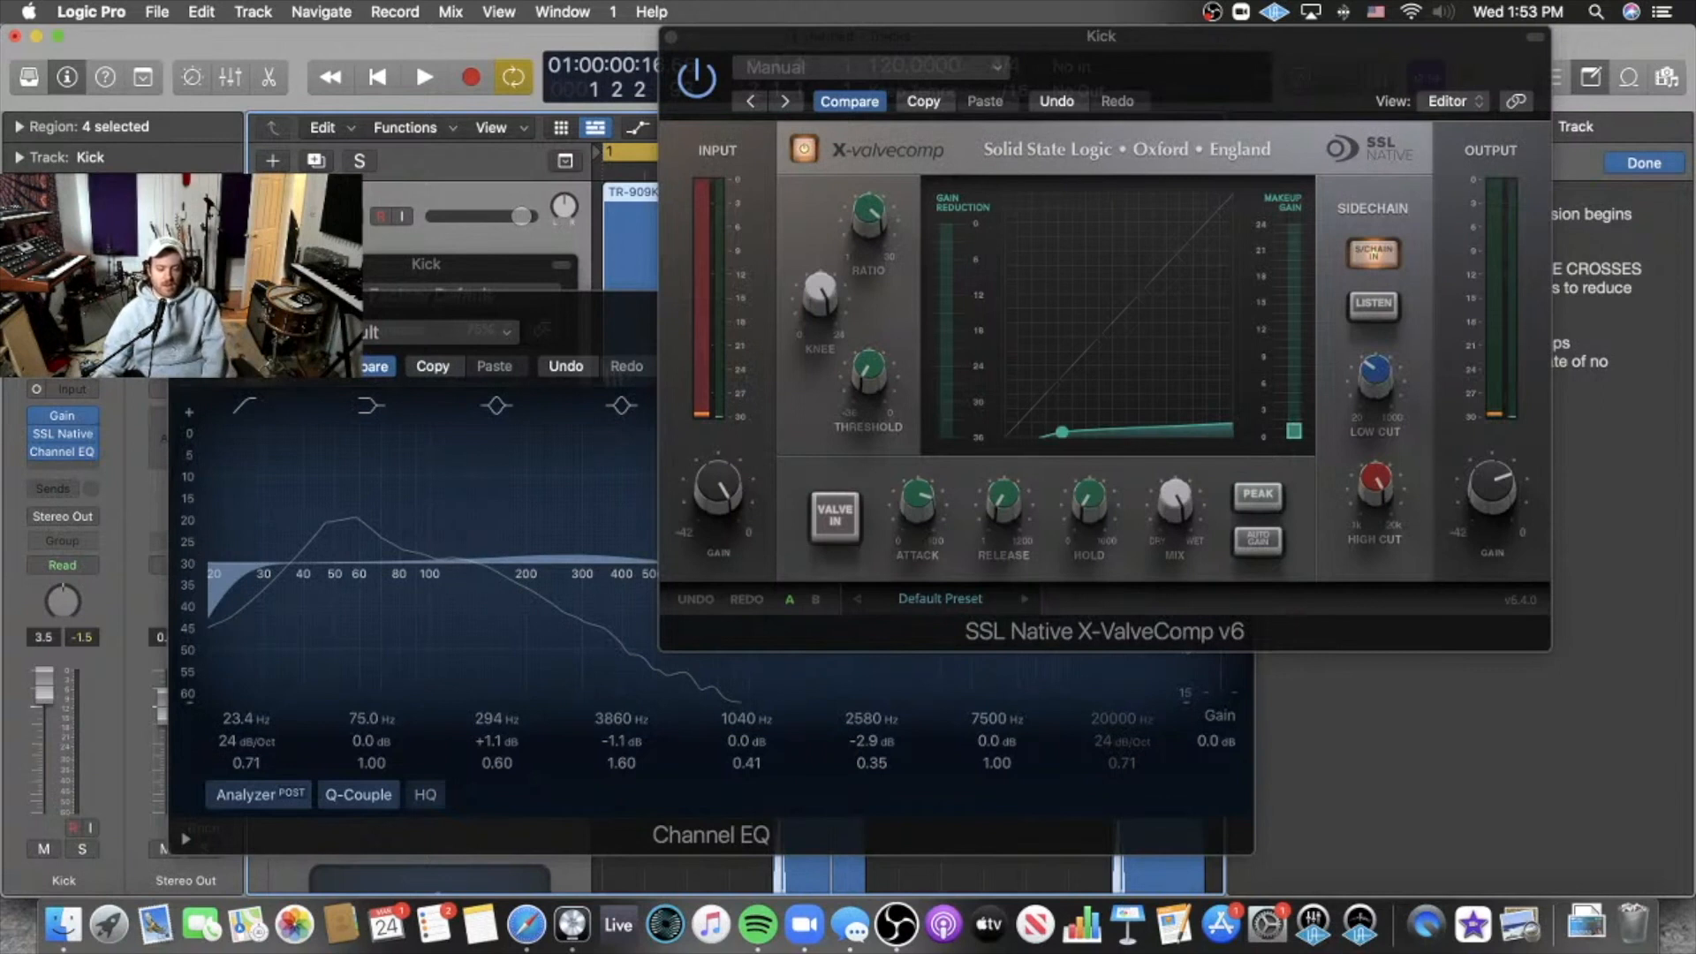
Close the Channel EQ window and bring the X-ValveComp window forward.
left_click_drag(623, 331, 666, 314)
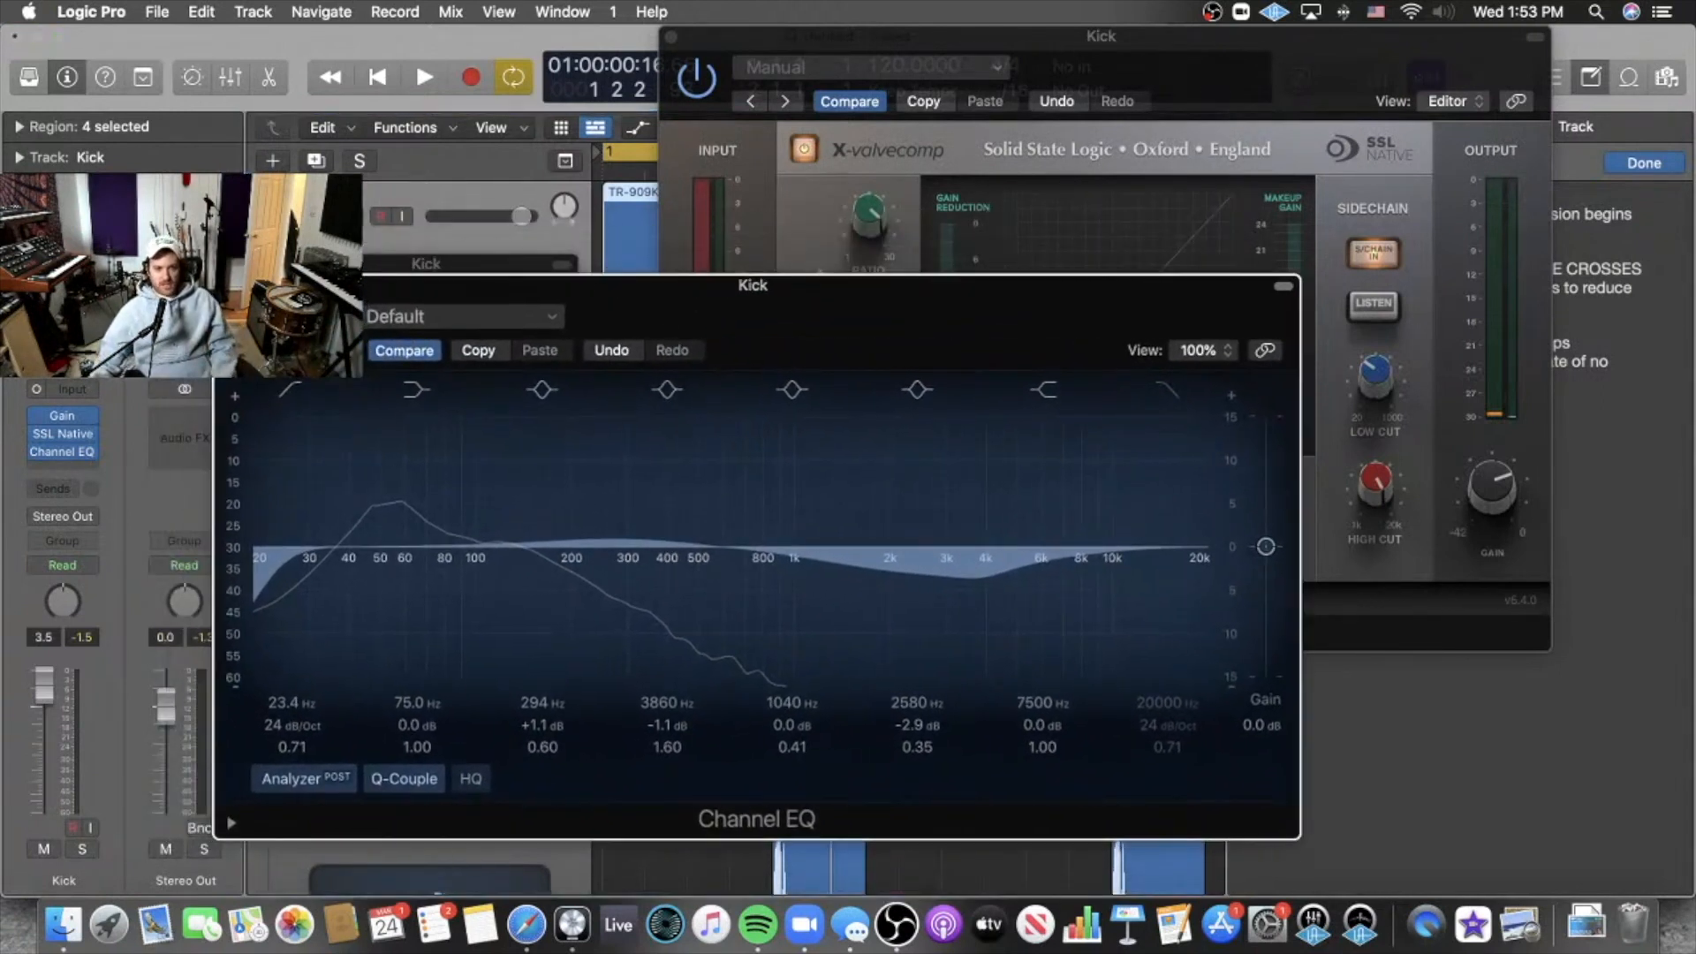
left_click(227, 286)
left_click(293, 264)
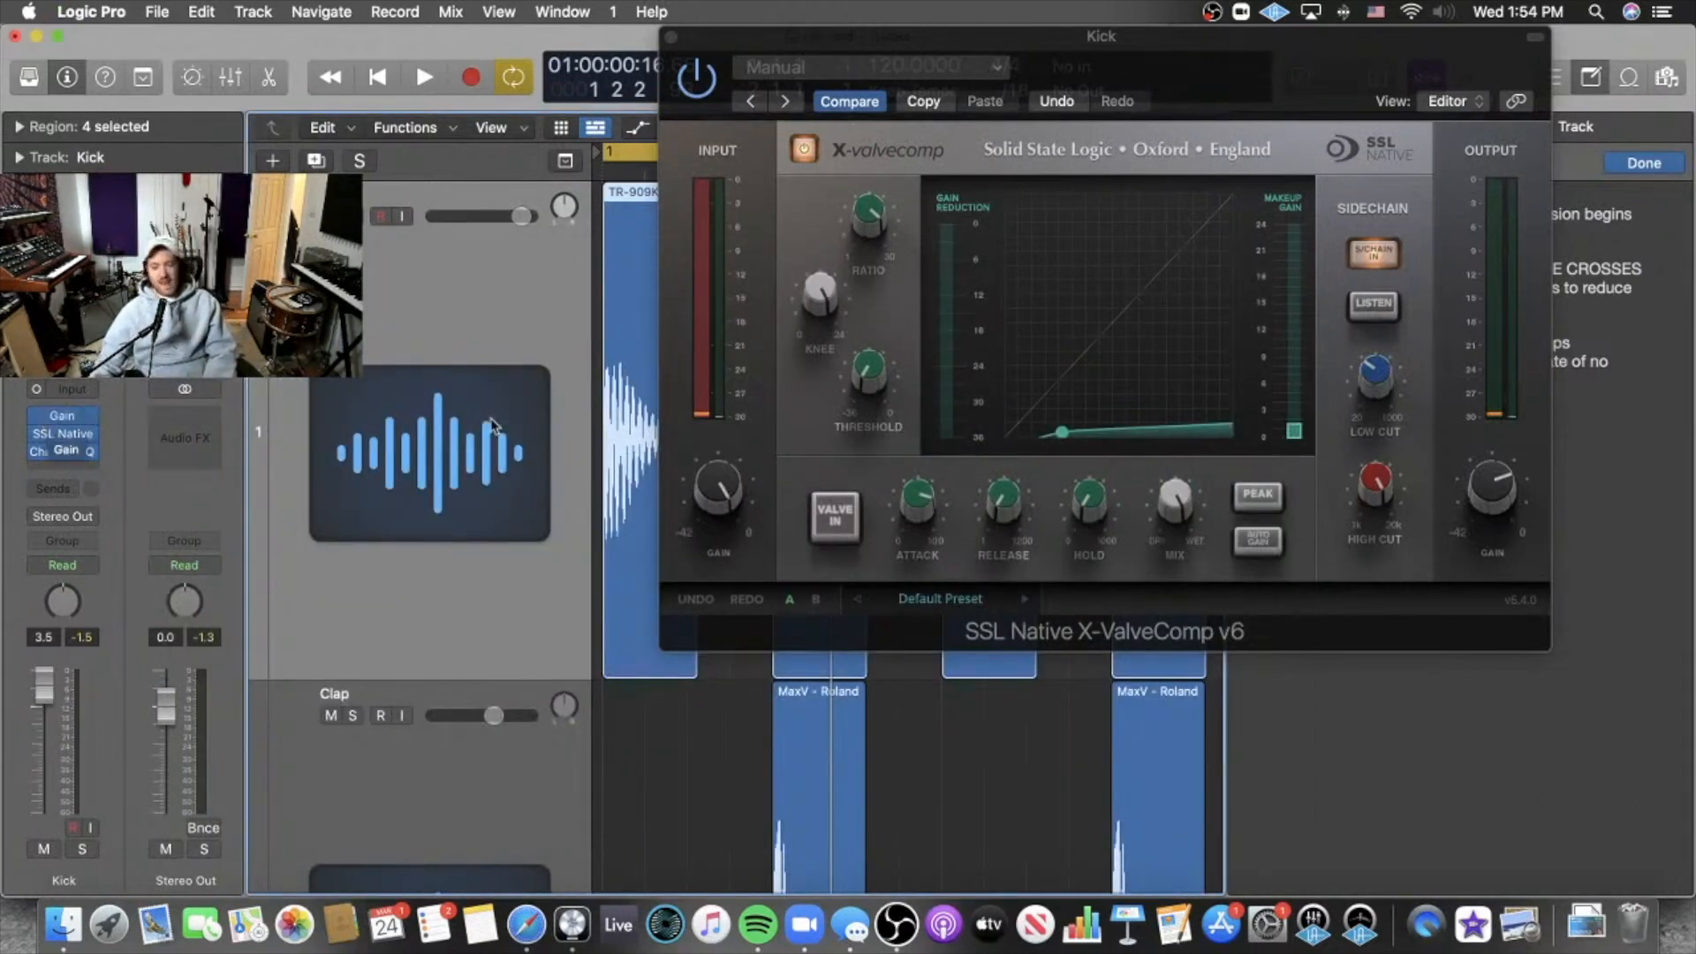
left_click(791, 438)
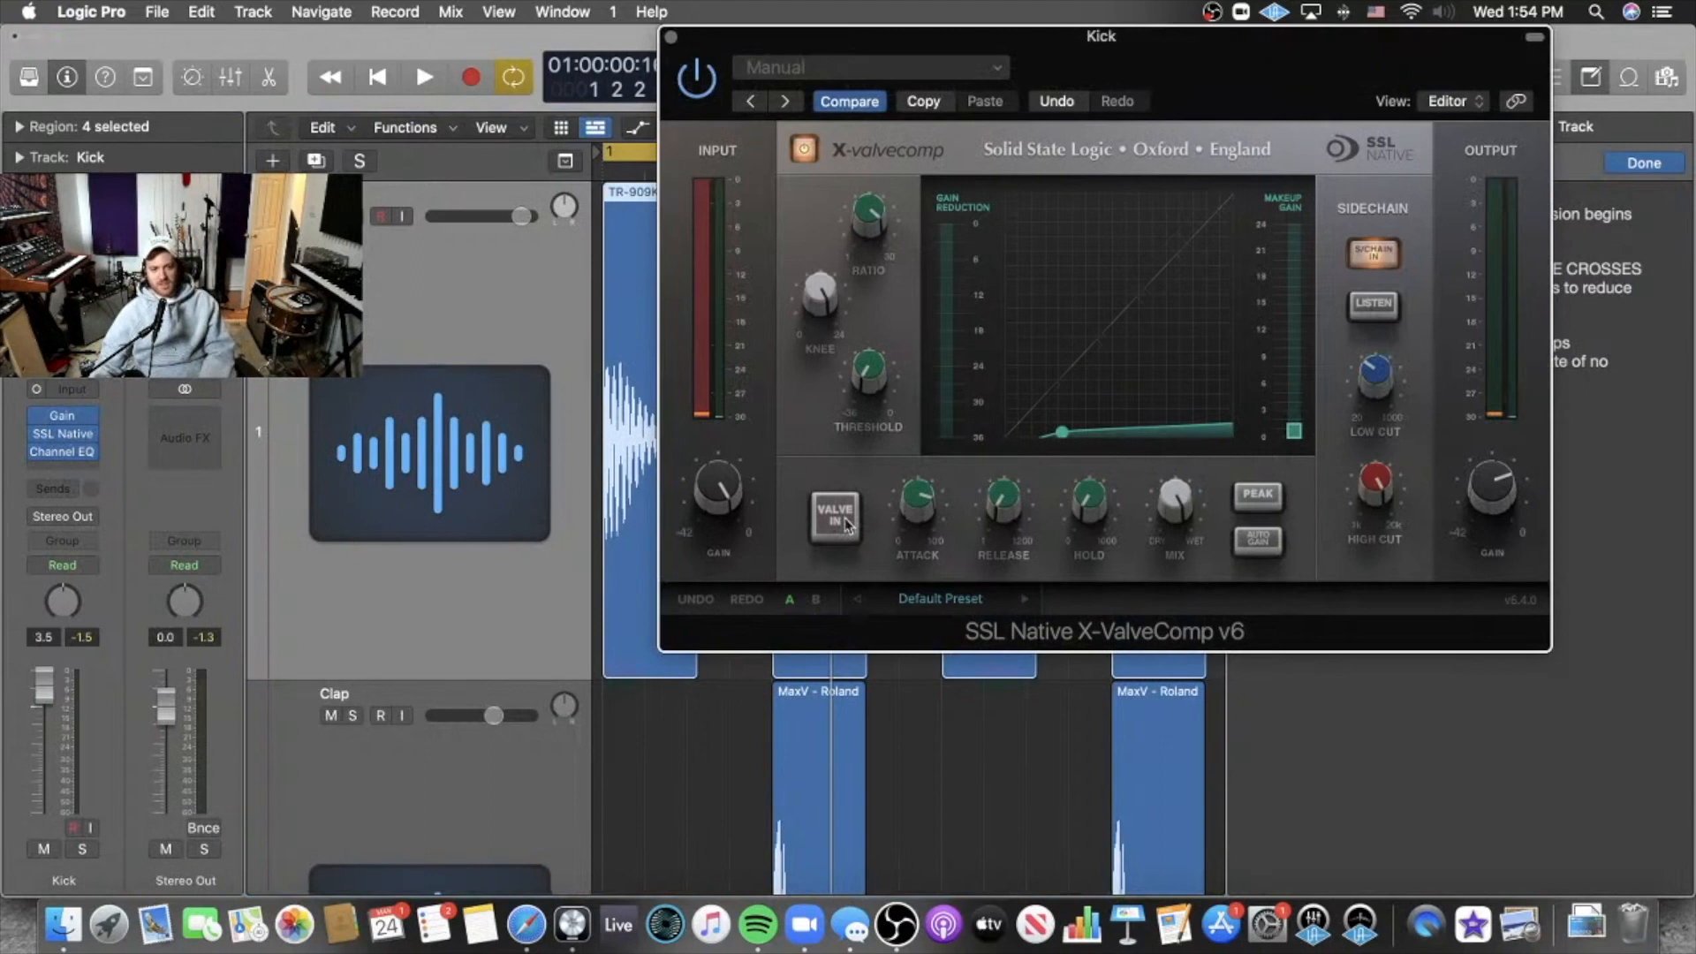
Play the kick soloed, compare X-ValveComp's Valve In off and on, leave it engaged, and stop playback.
key("space")
key("s")
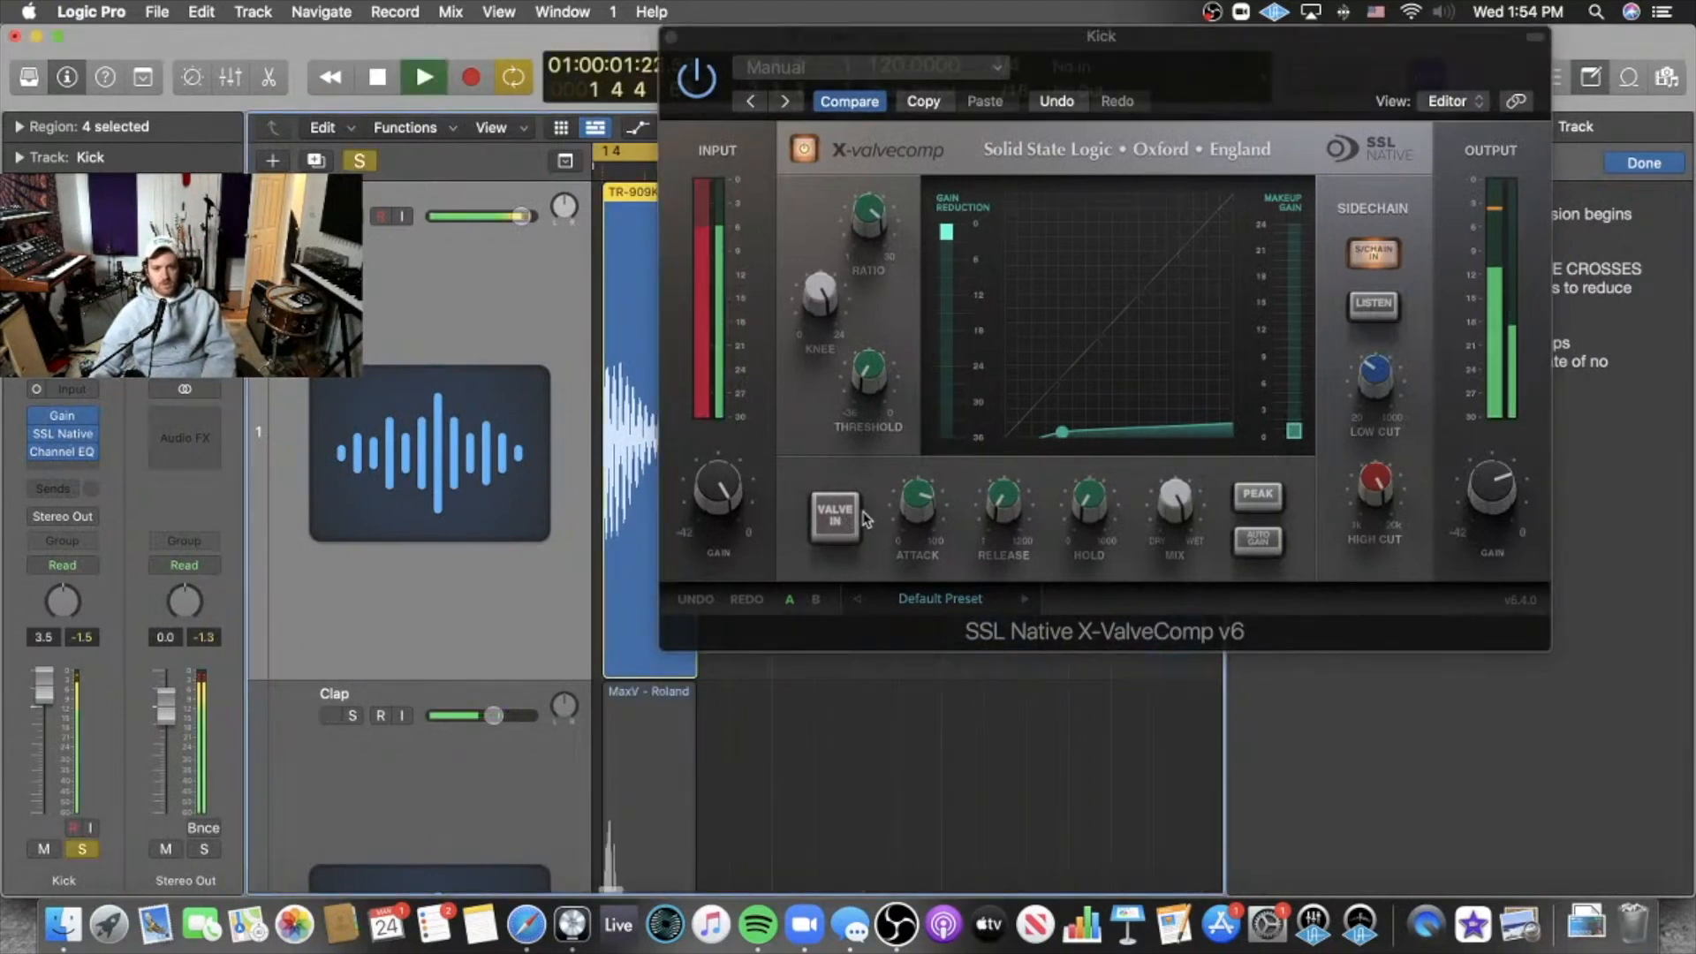
left_click(838, 519)
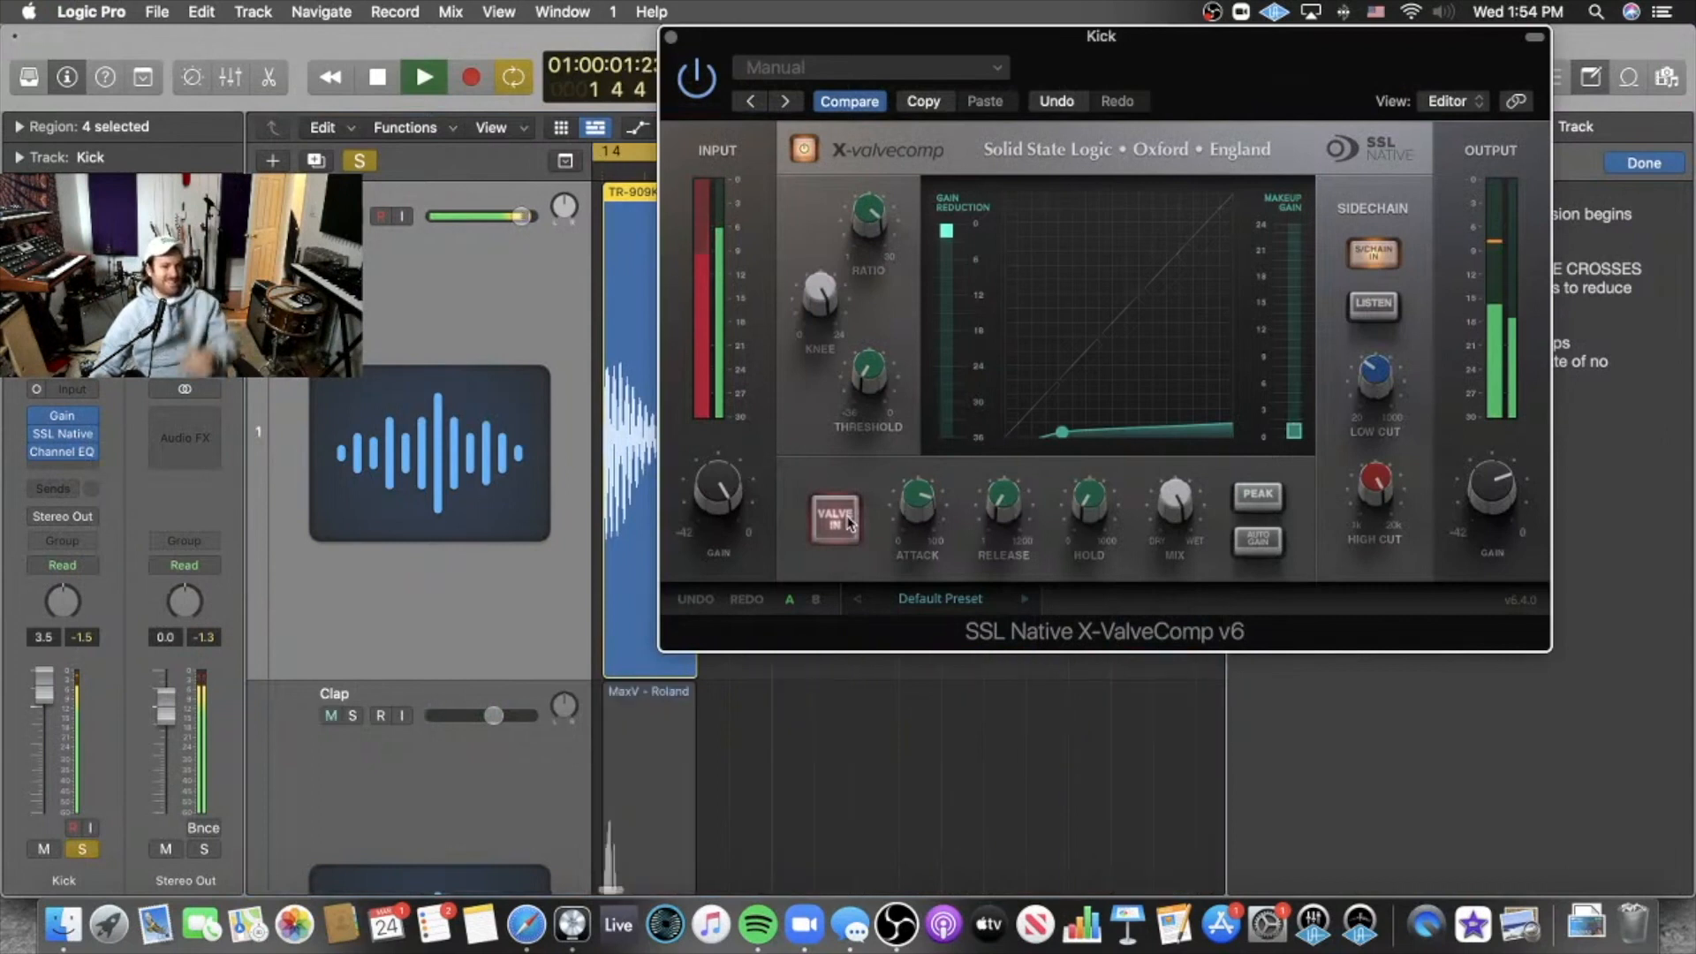
left_click(850, 525)
left_click(850, 523)
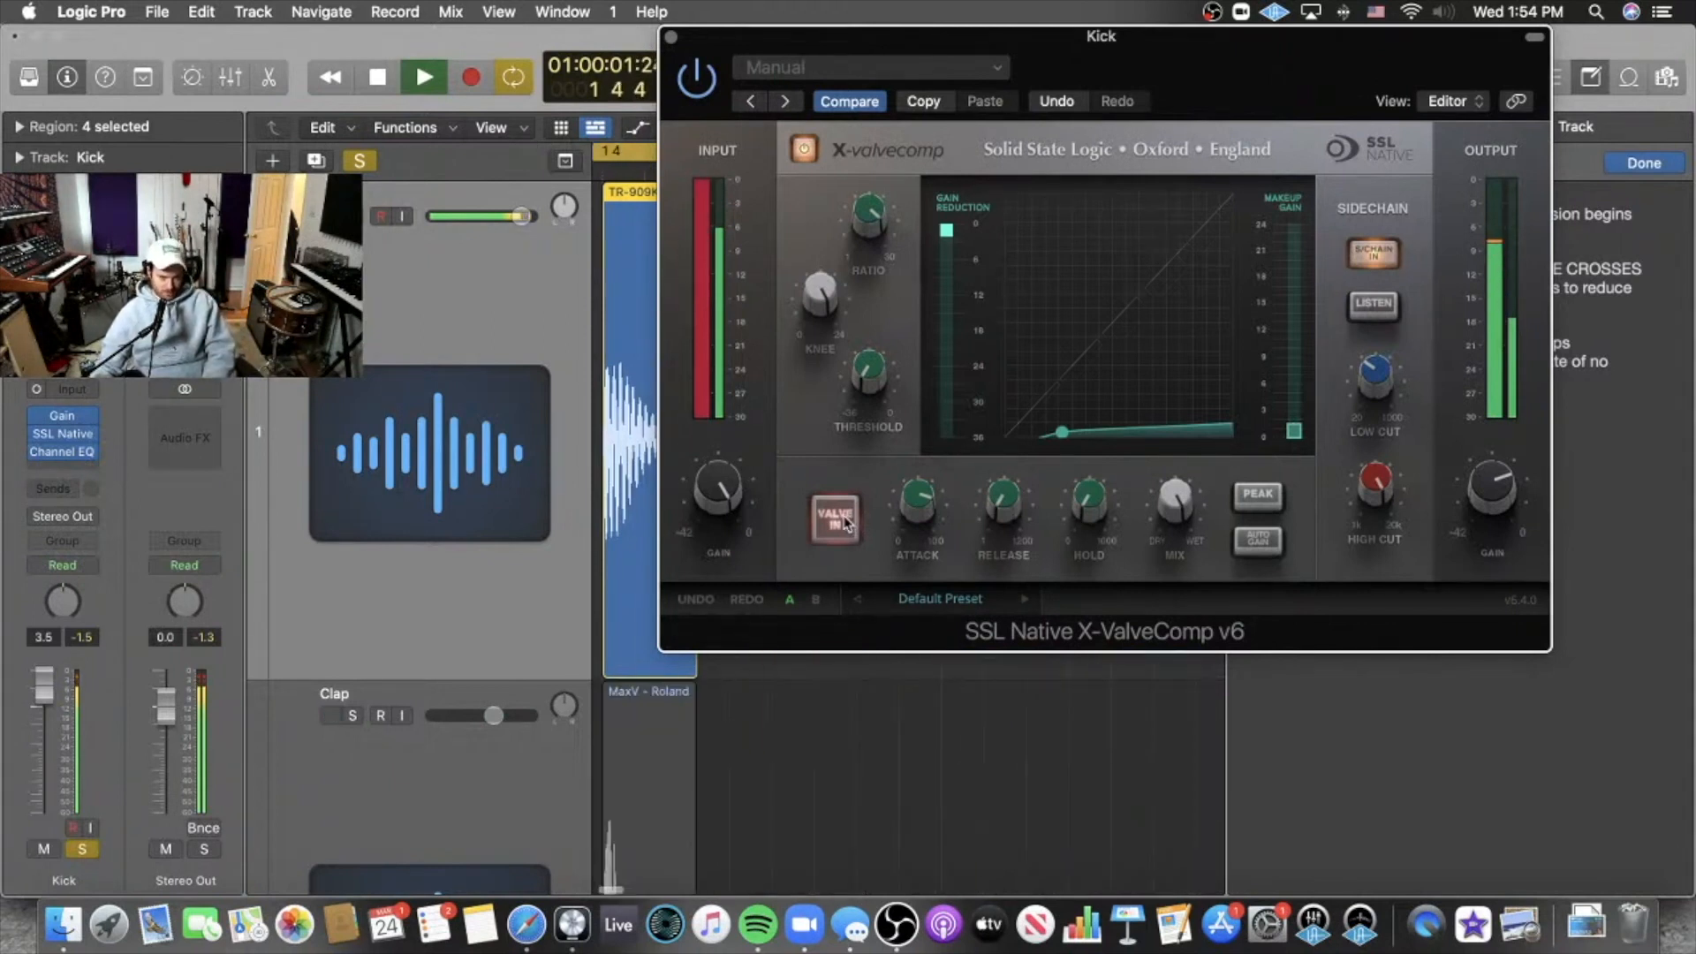
left_click(846, 522)
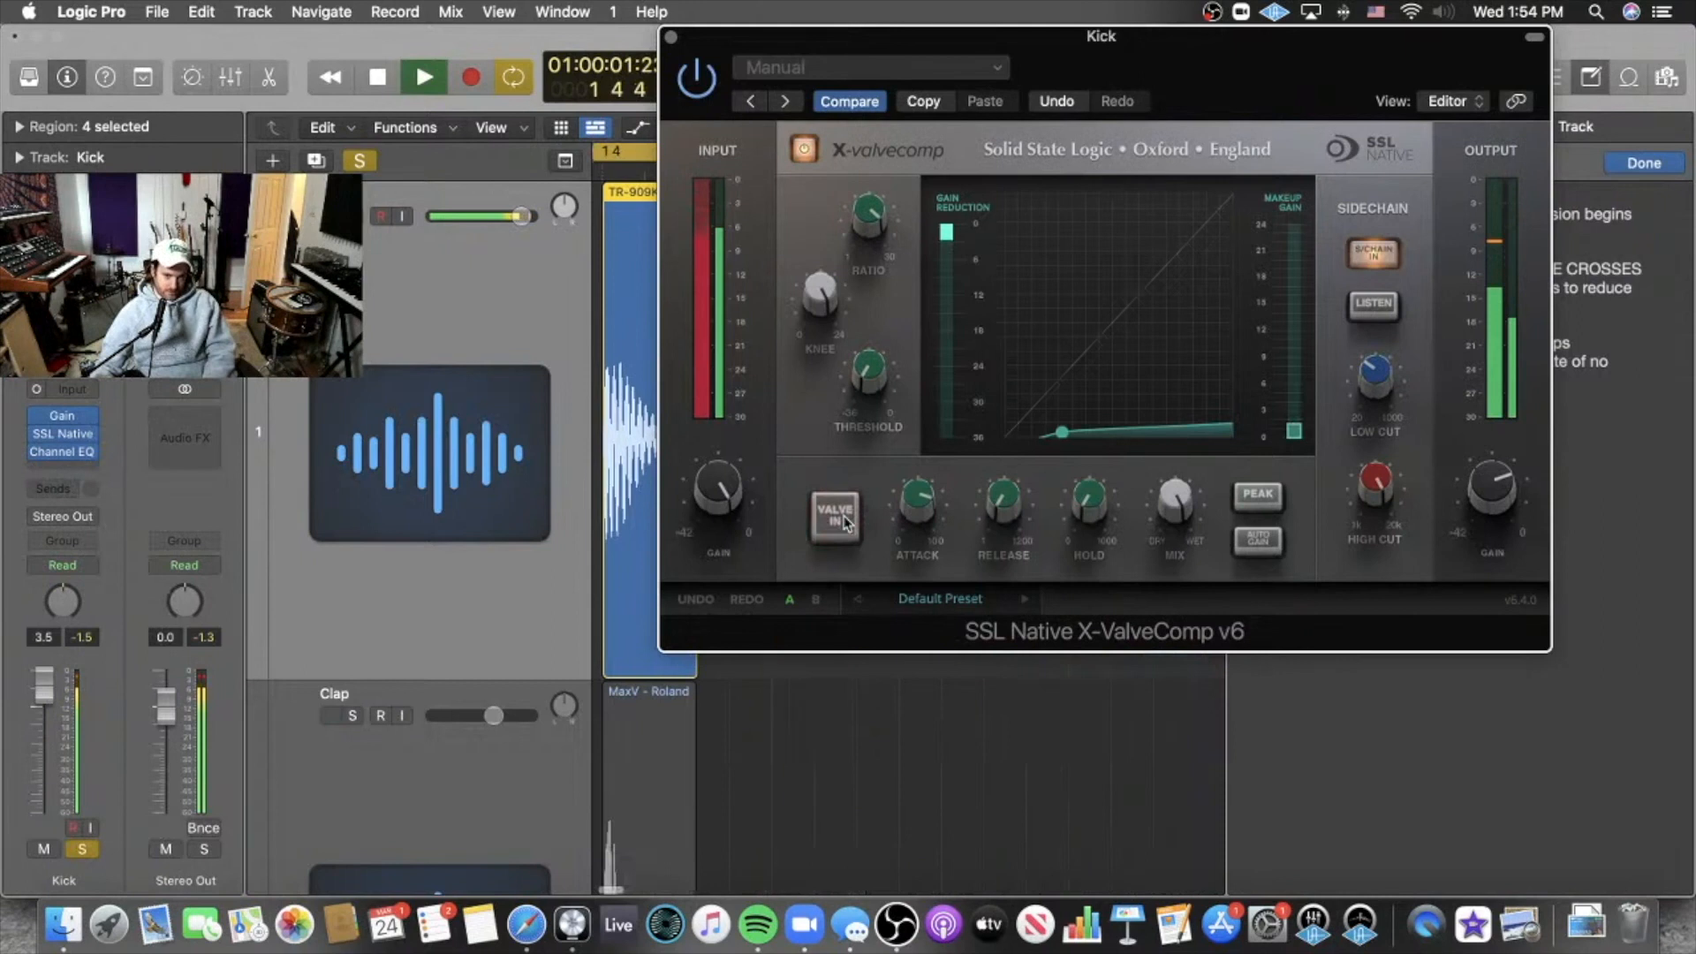
left_click(845, 521)
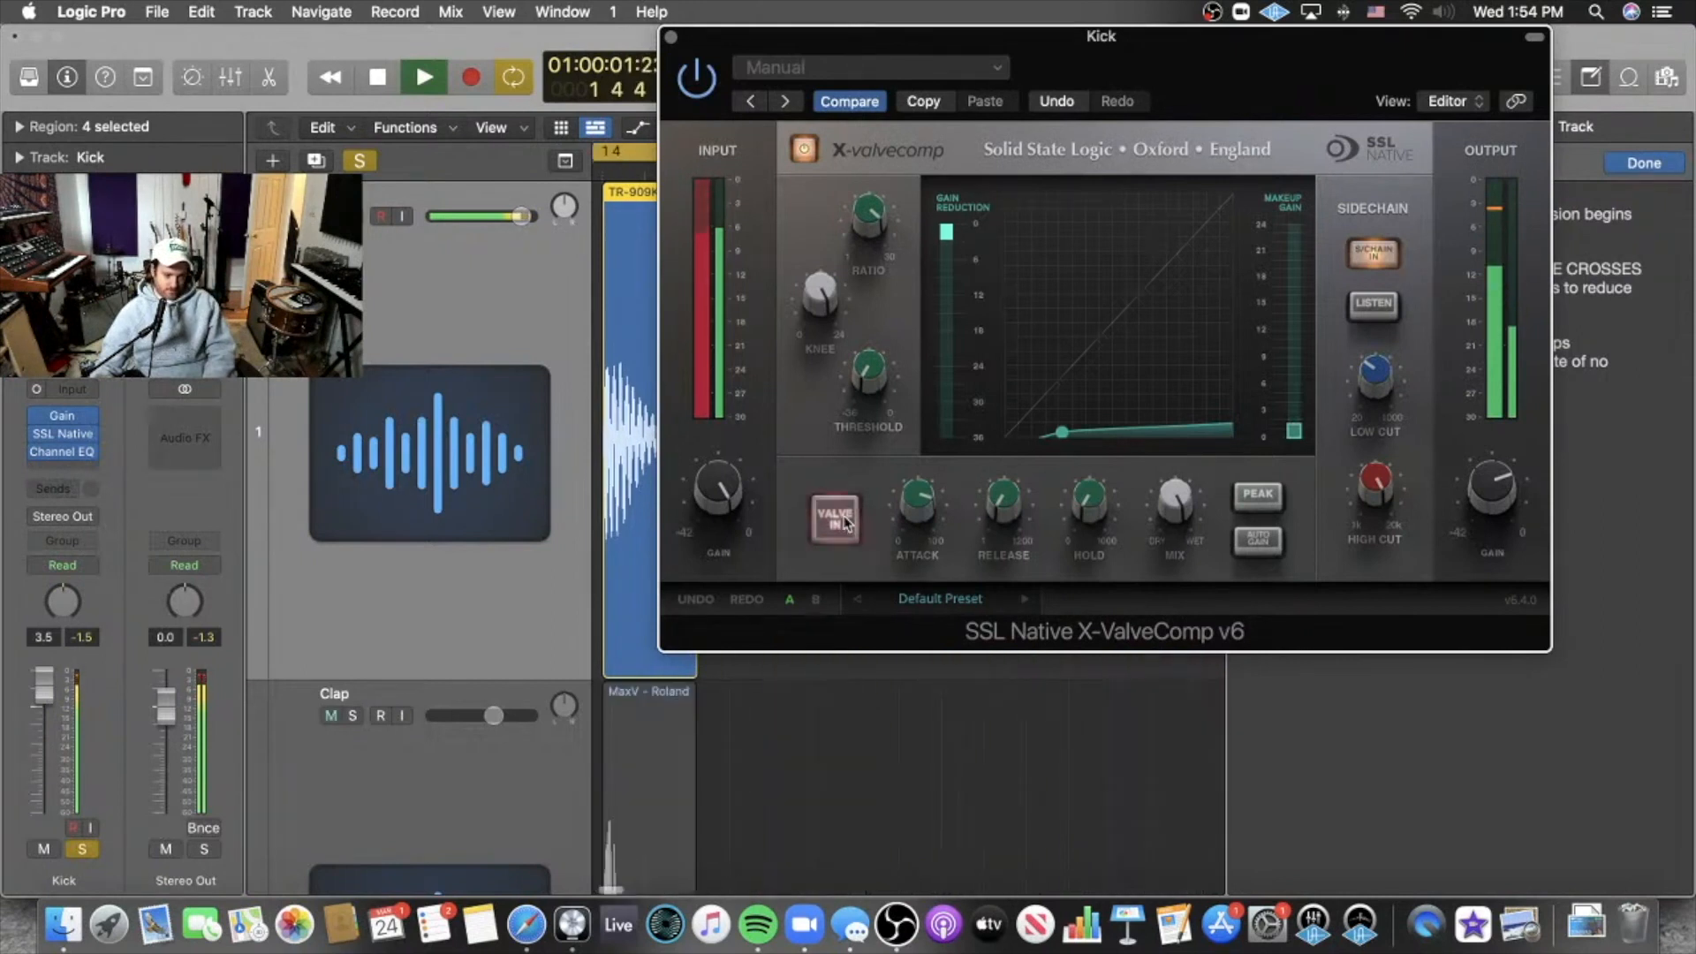
key("space")
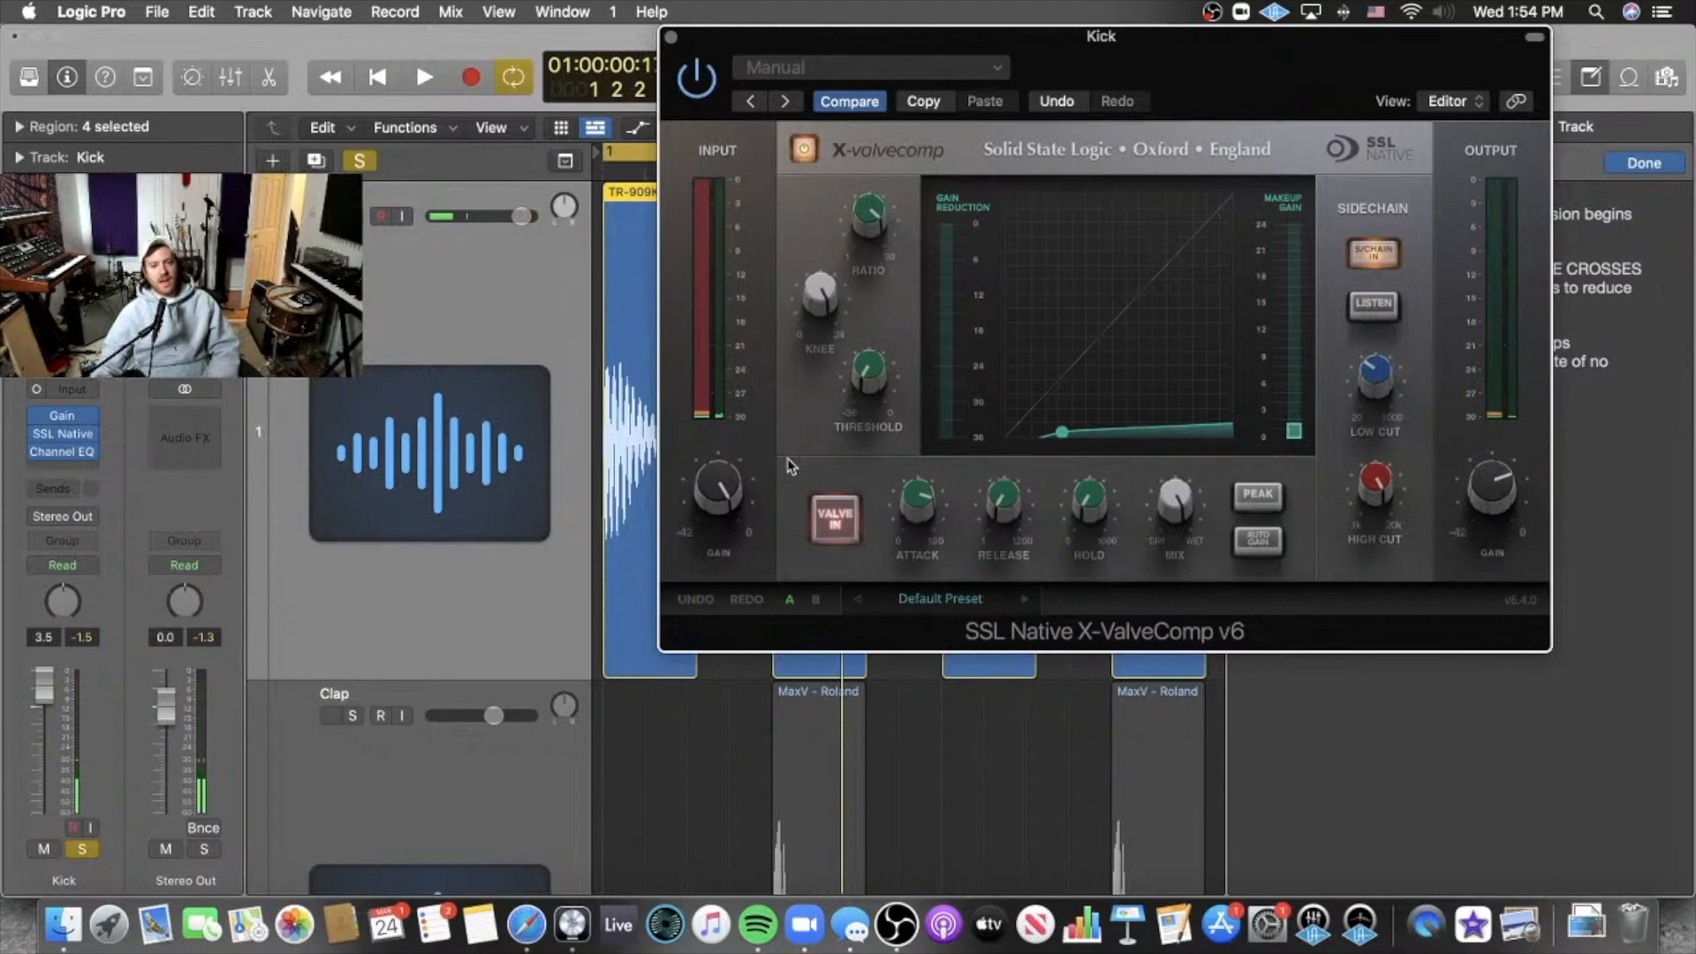
Disengage Valve In, play the soloed kick without it, and engage it again during playback.
left_click(836, 520)
key("space")
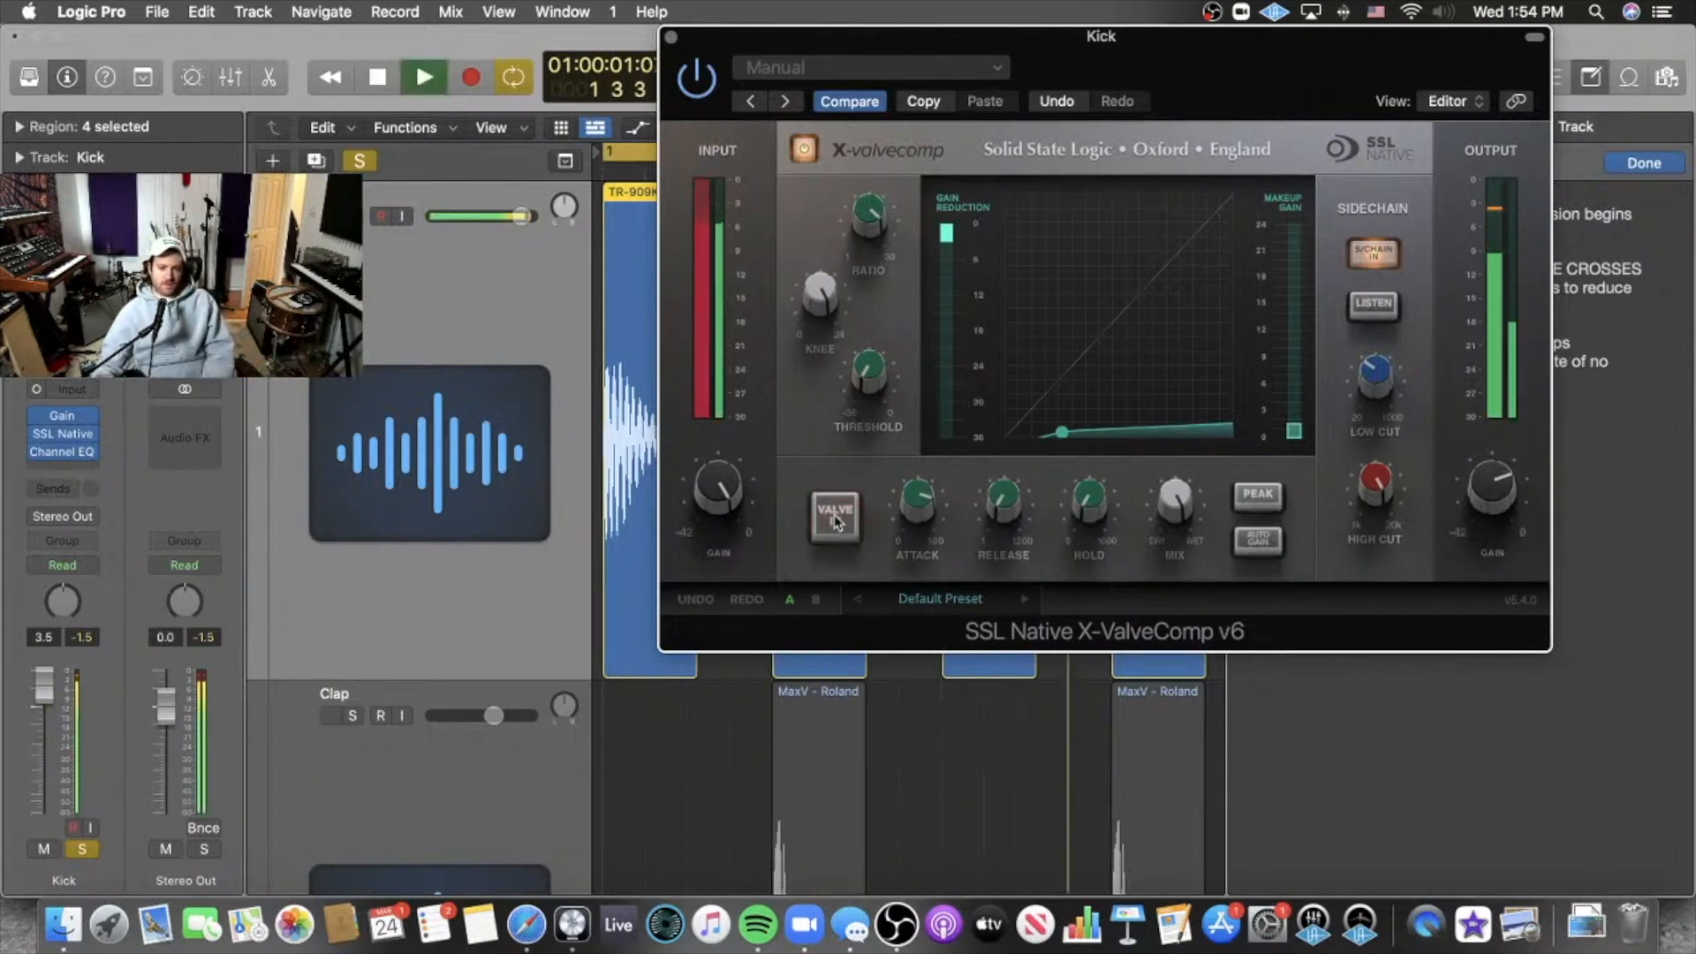
left_click(836, 519)
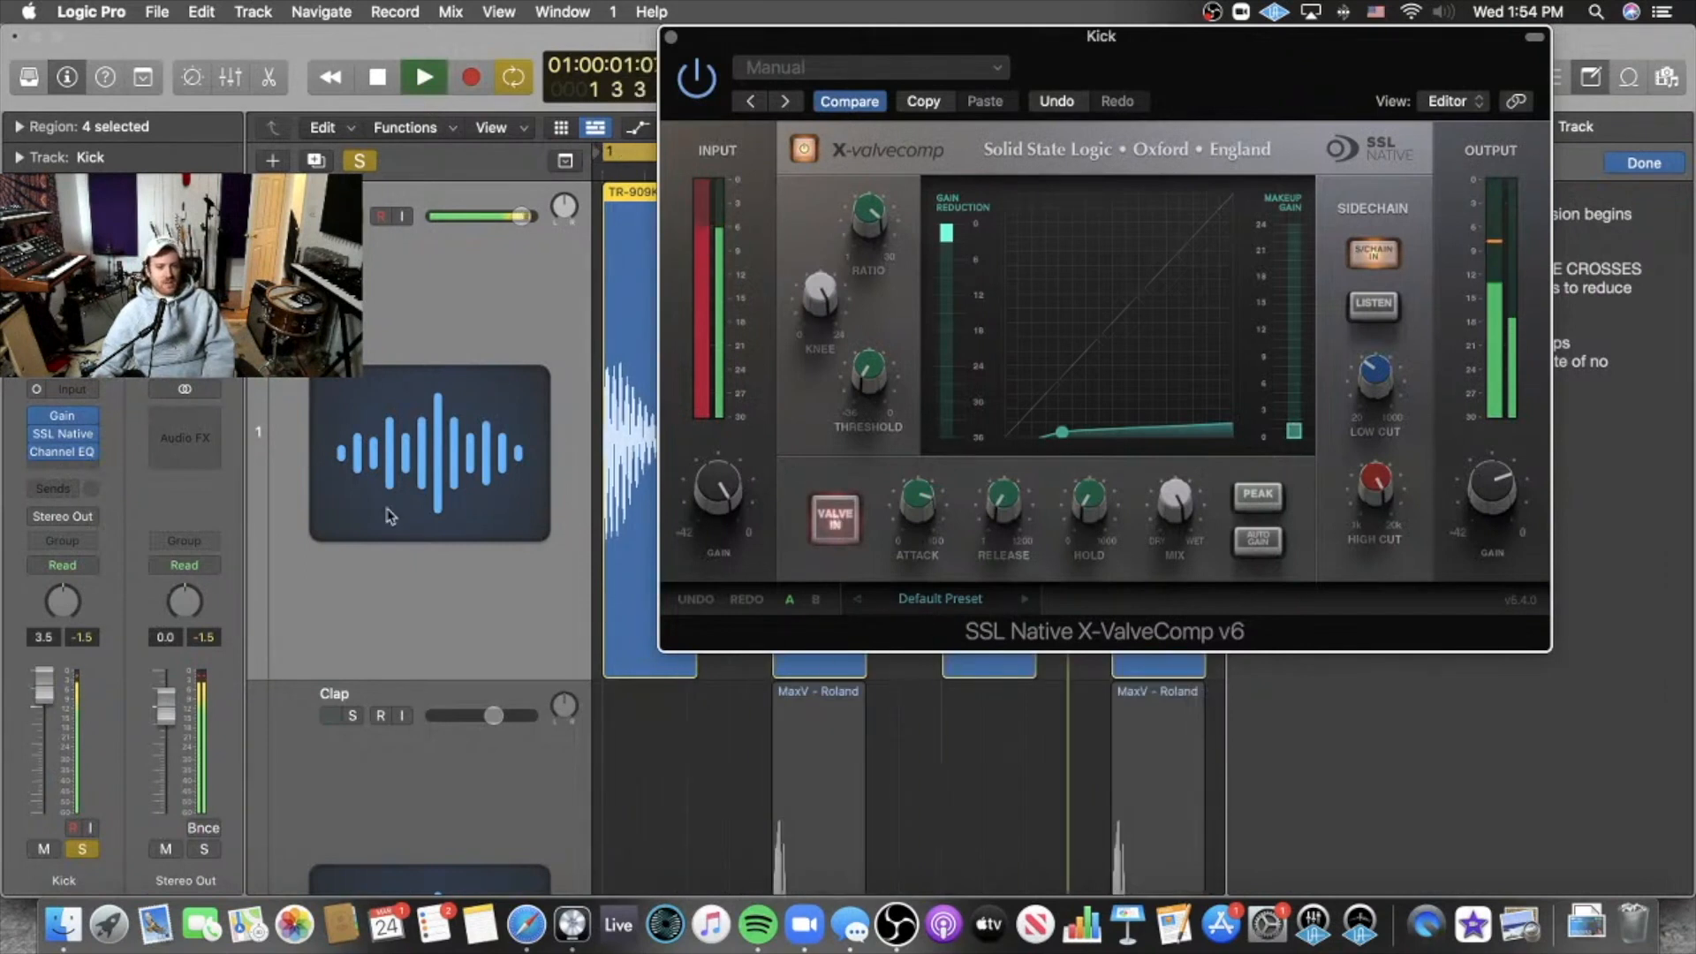
Turn off the kick's solo to hear it with the clap, and stop and restart the loop.
scroll(383, 305, "down", 2)
left_click(360, 161)
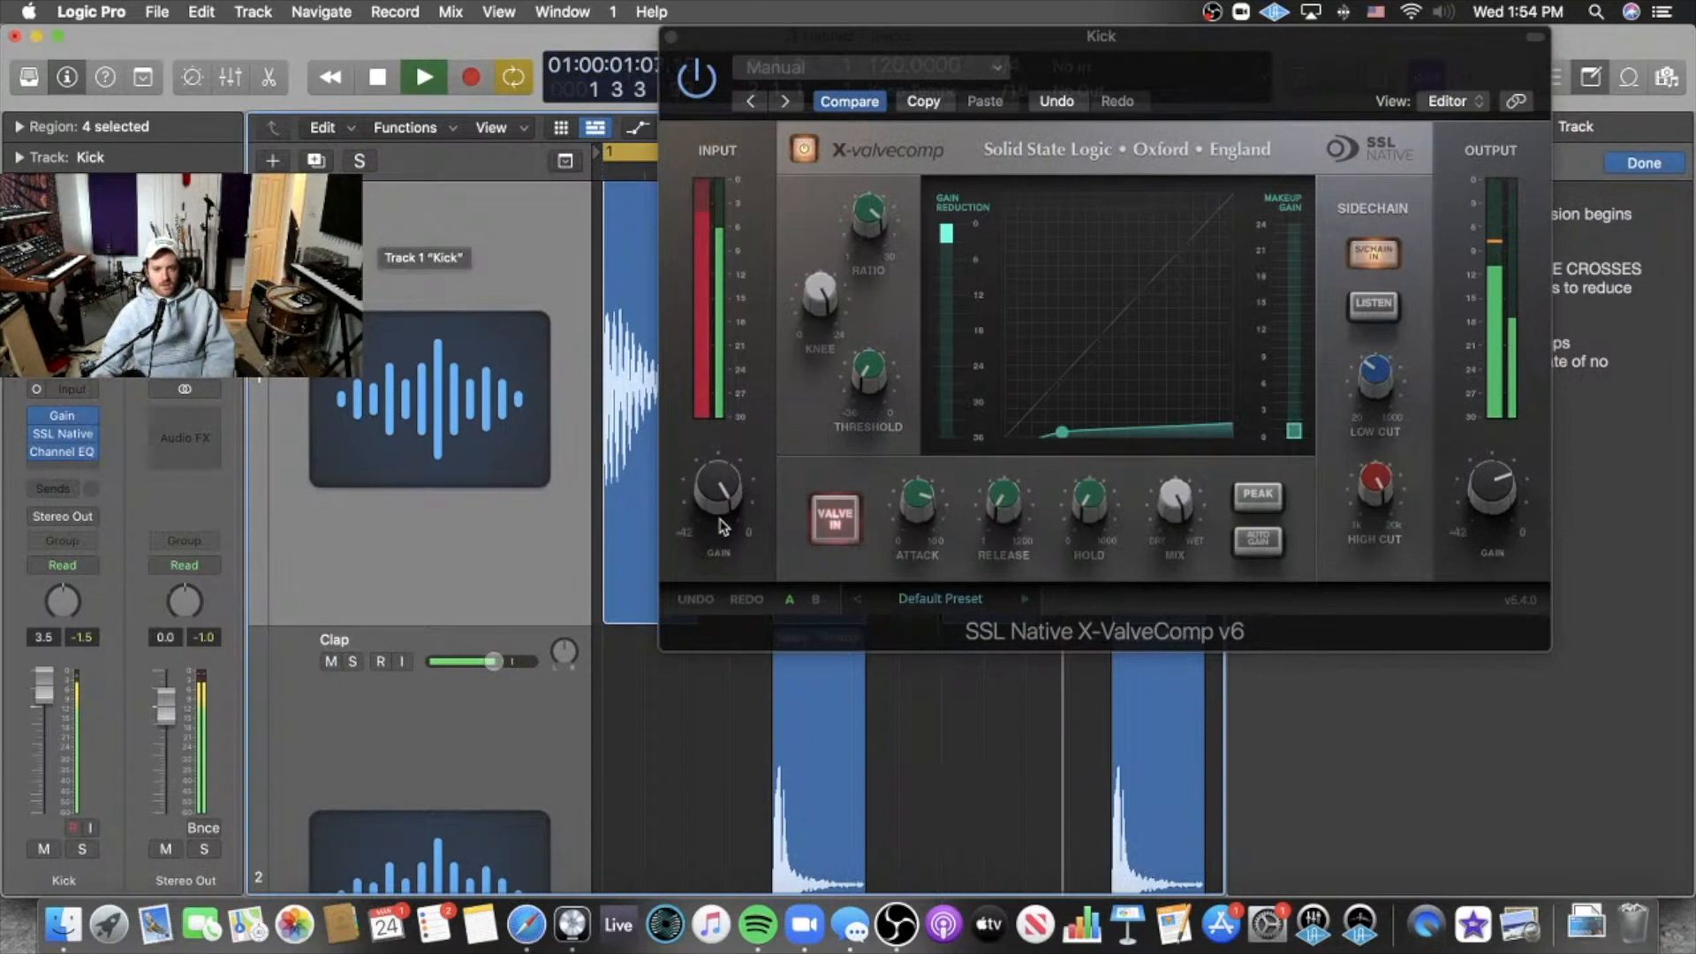
key("space")
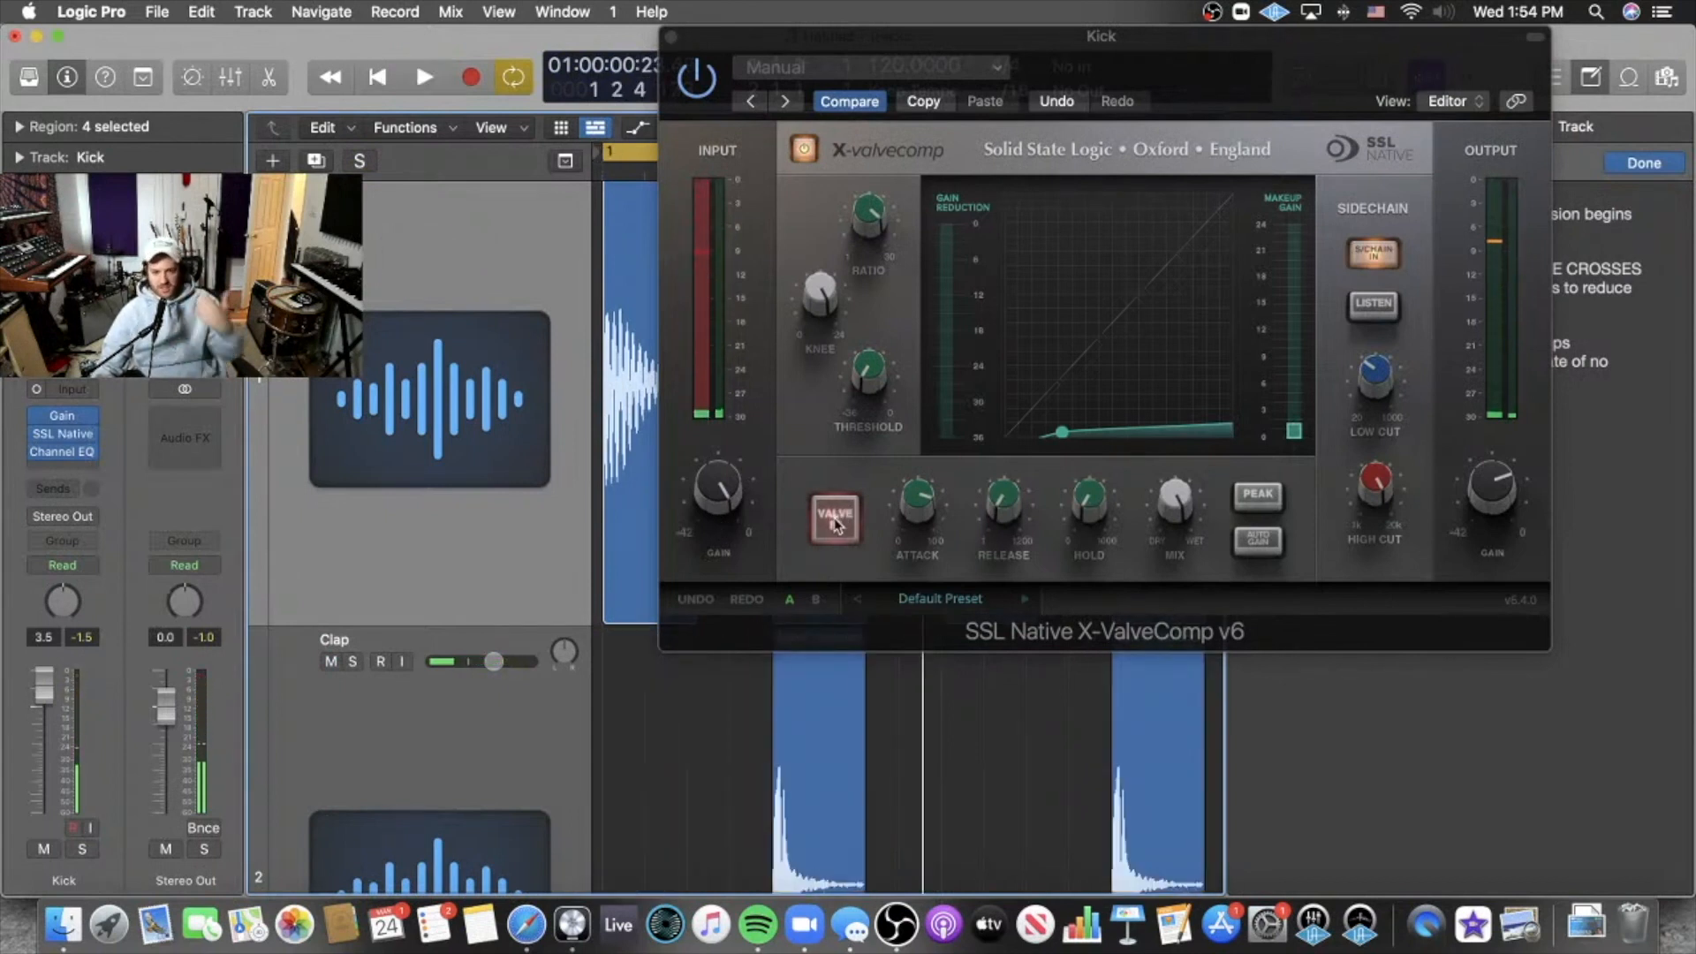
key("space")
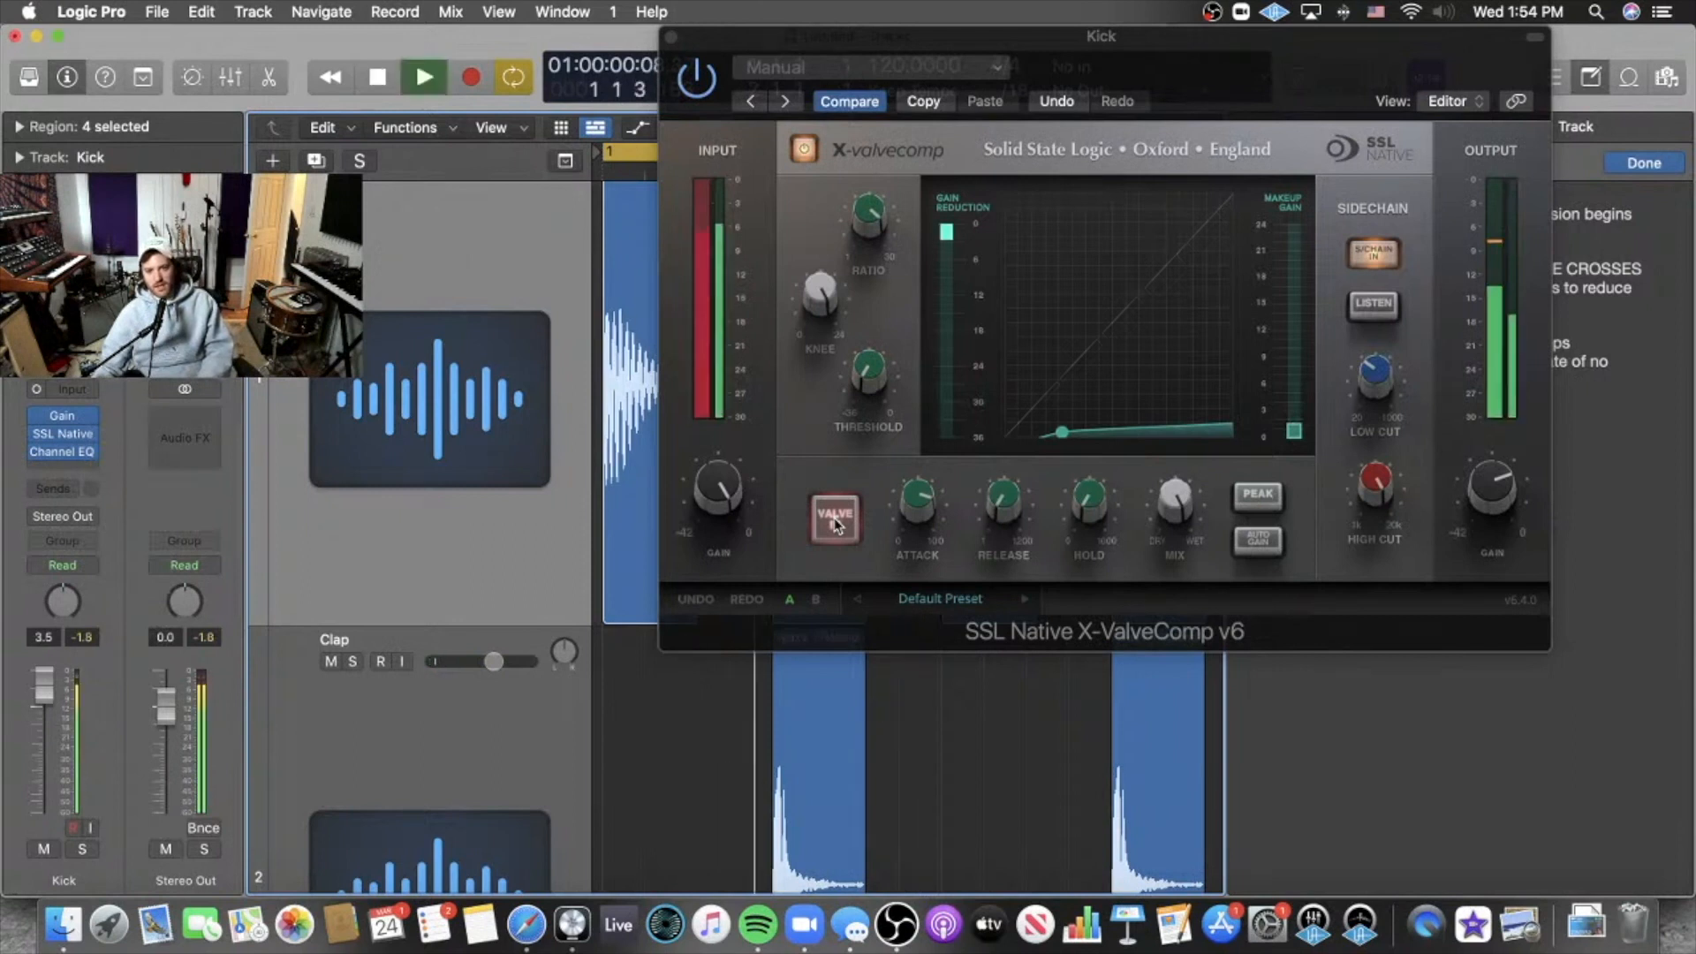
Disengage X-ValveComp's Valve In, stop playback, and close the plug-in window with the kick regions deselected.
left_click(834, 518)
key("space")
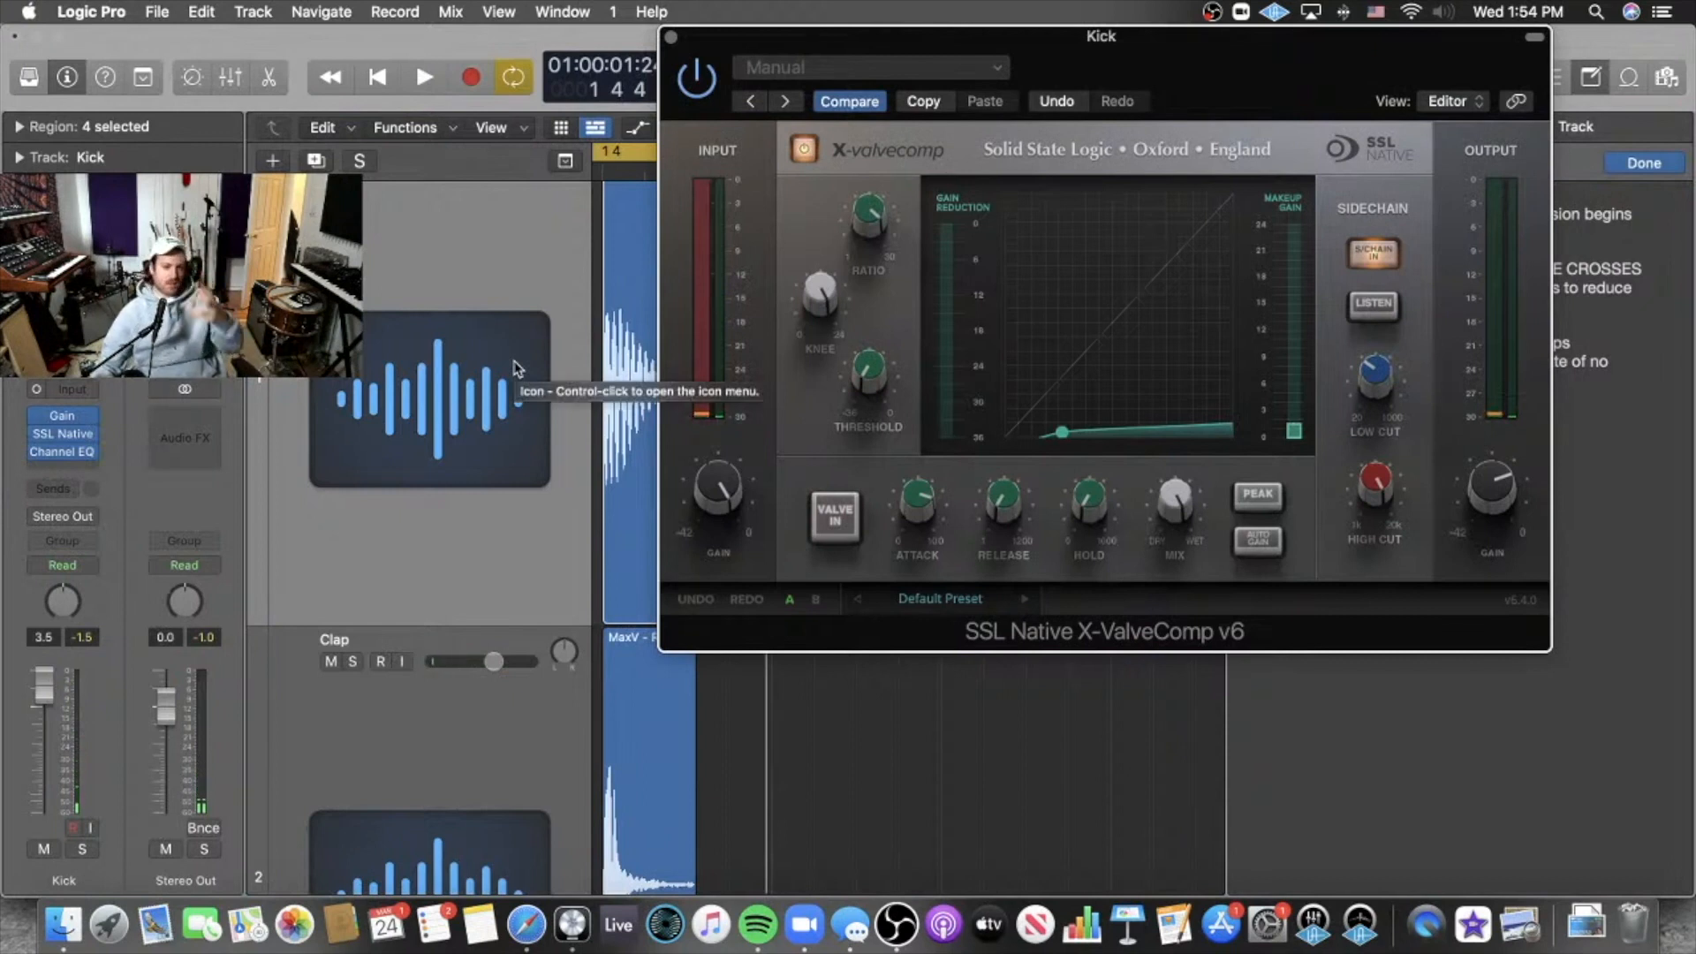
left_click(671, 37)
left_click(812, 348)
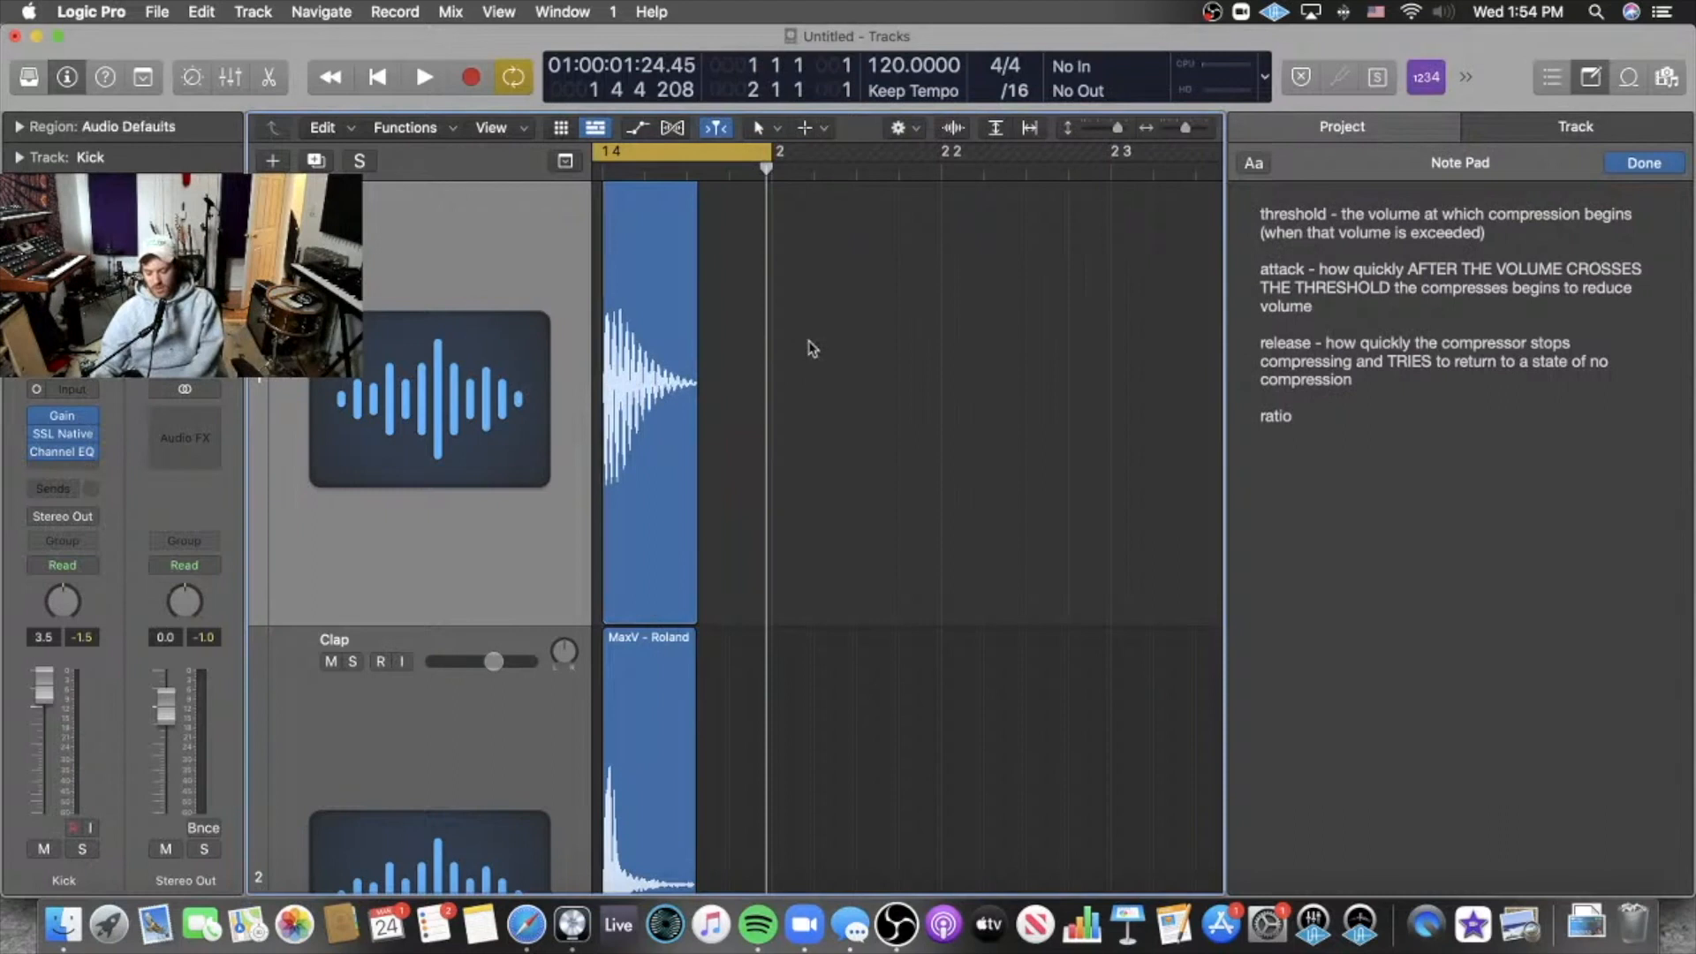
Zoom the arrangement out until all five tracks fit and return the playhead to the start.
key("super+Up")
key("super+Left")
key("super+Up")
key("super+Up")
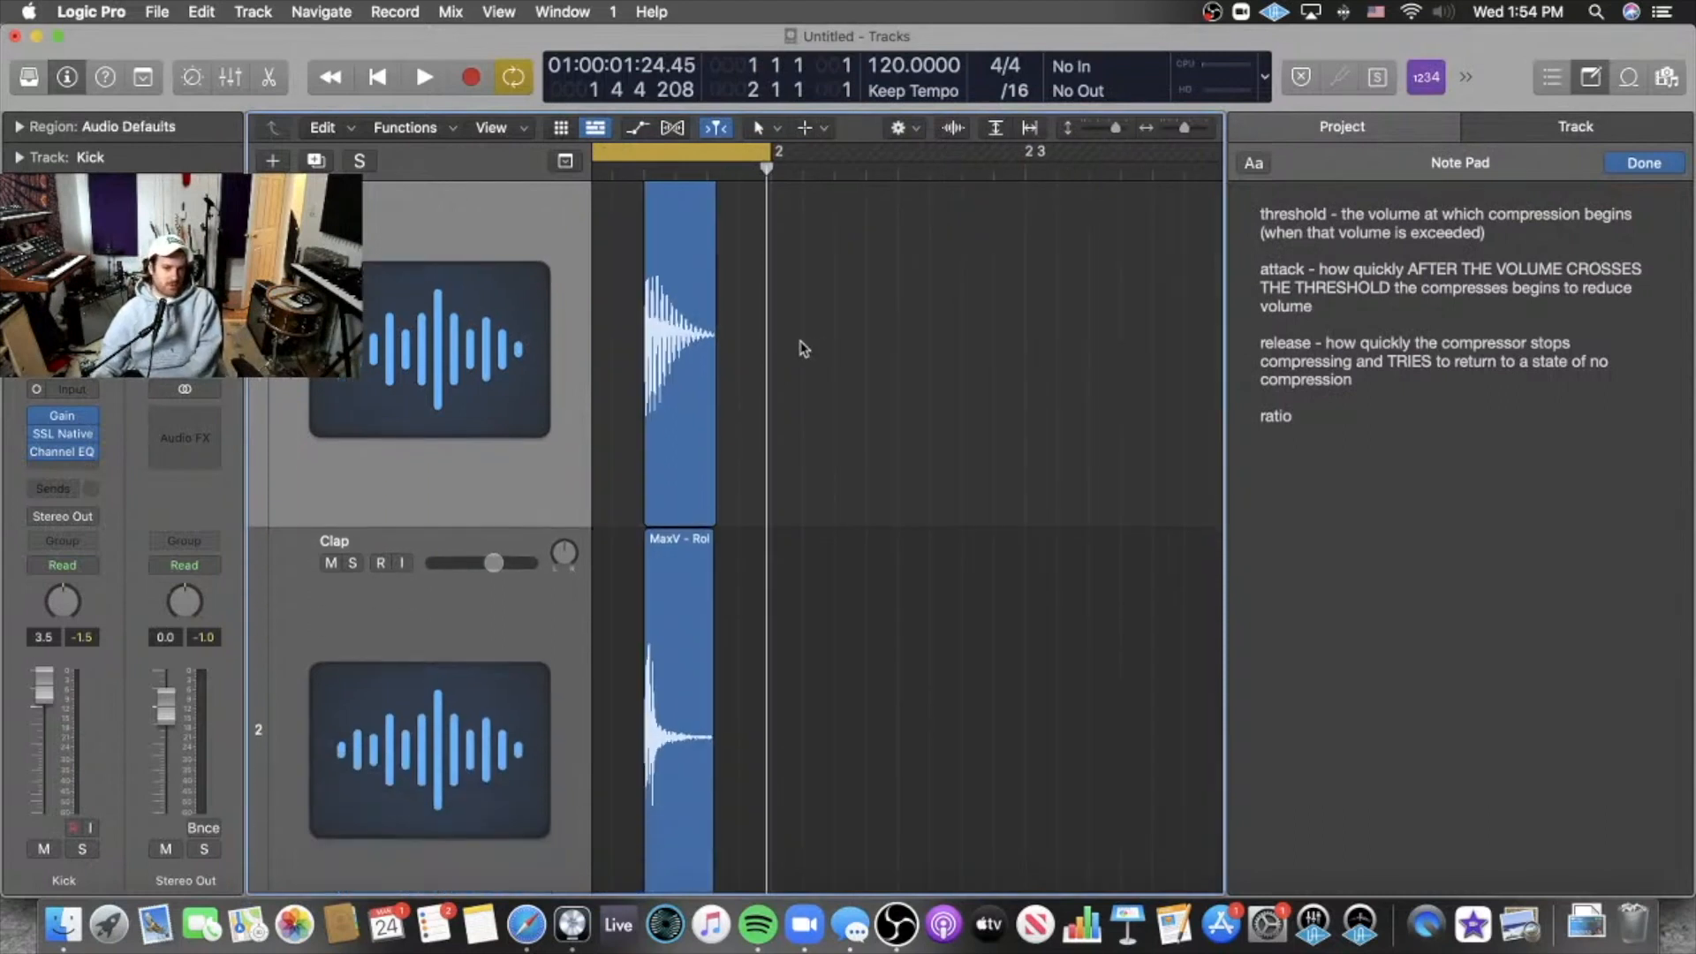
key("super+Up")
key("super+Left")
key("Return")
key("super+Up")
key("super+Up")
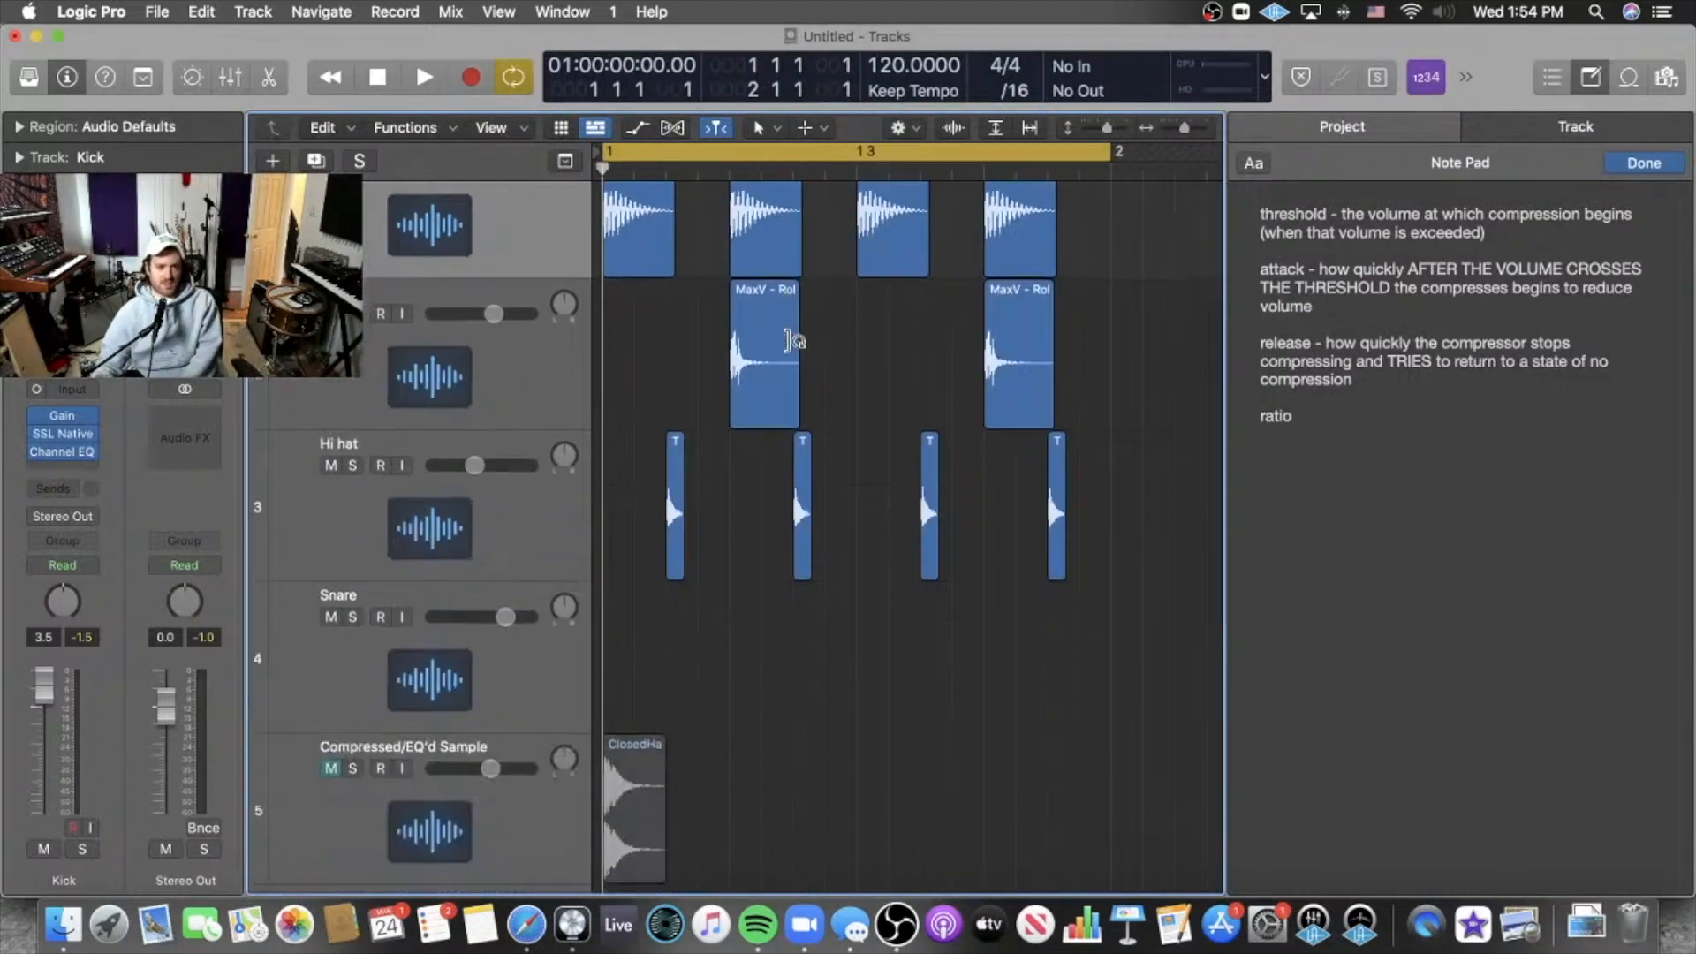
key("super+Up")
key("super+Up")
key("super+Up")
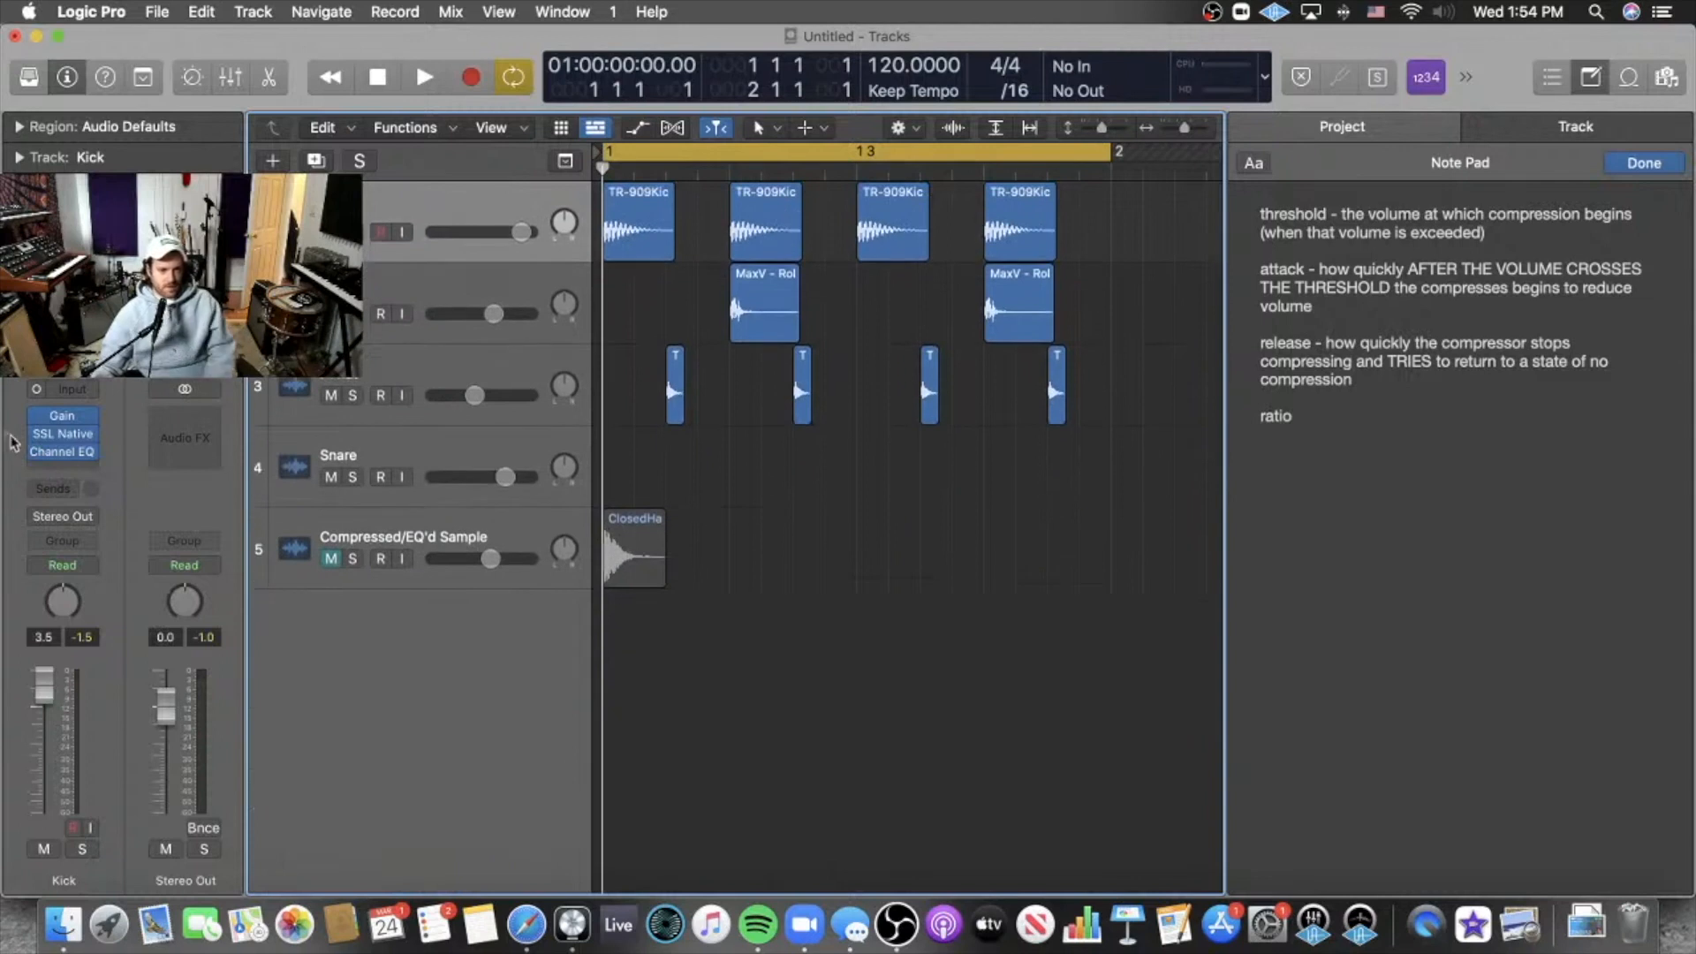
Bypass the Gain, SSL Native and Channel EQ plug-ins on the kick track and duplicate the track.
left_click_drag(30, 420, 32, 453)
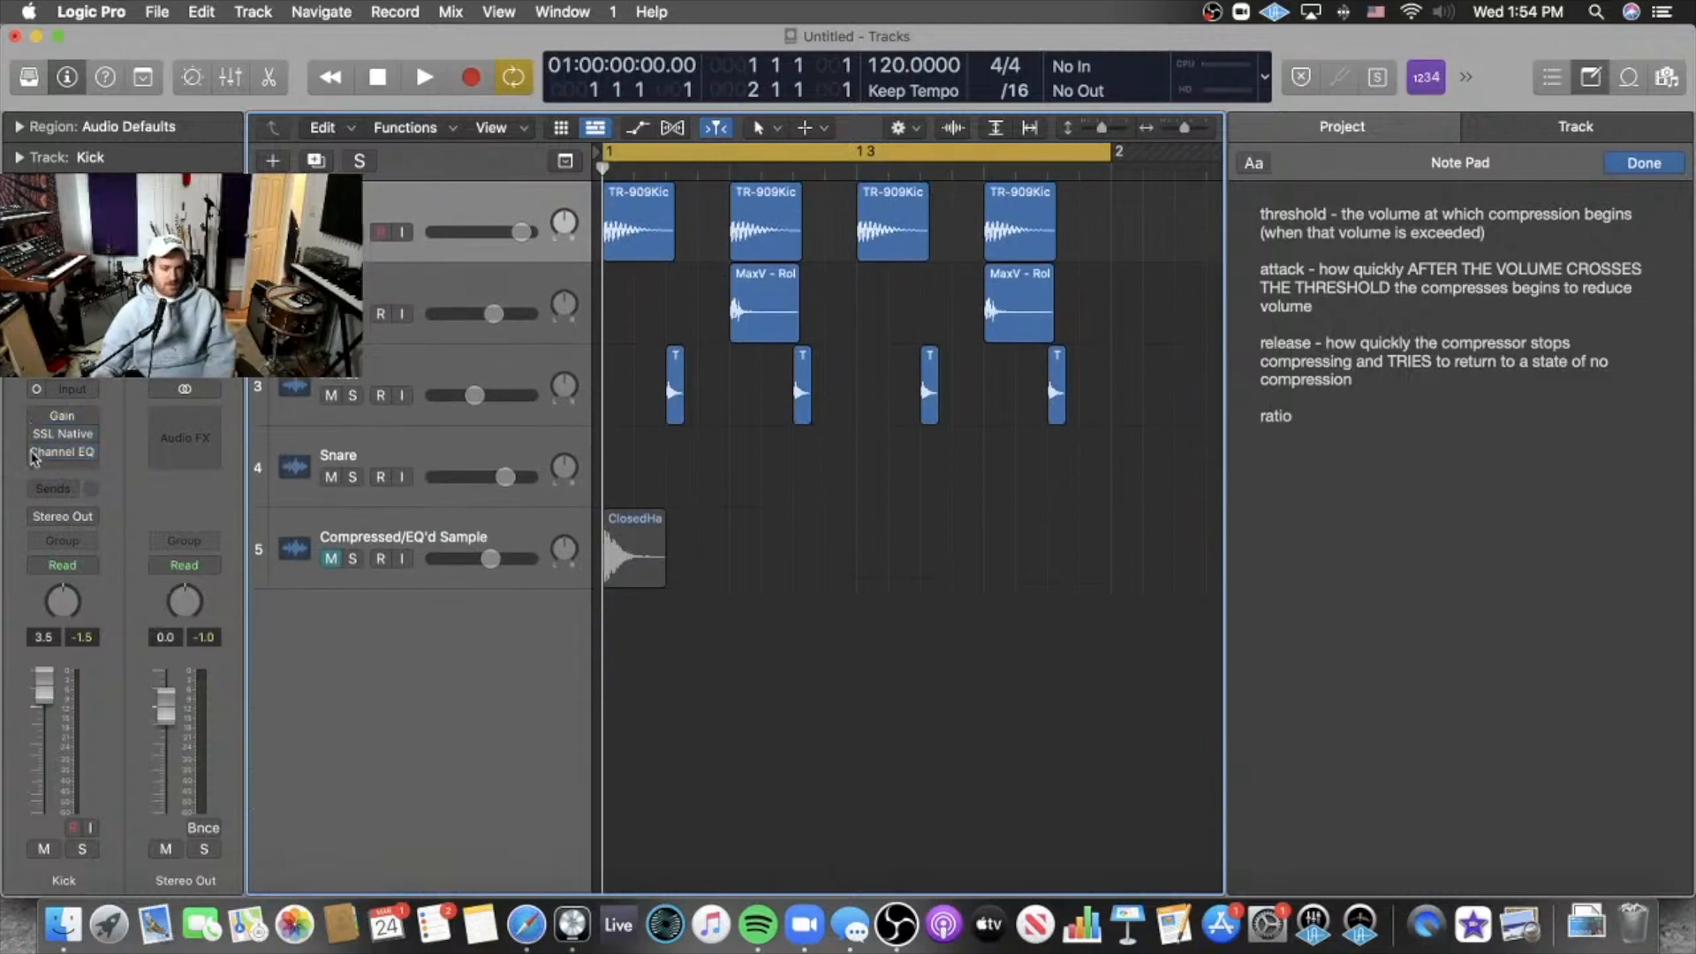
left_click(63, 469)
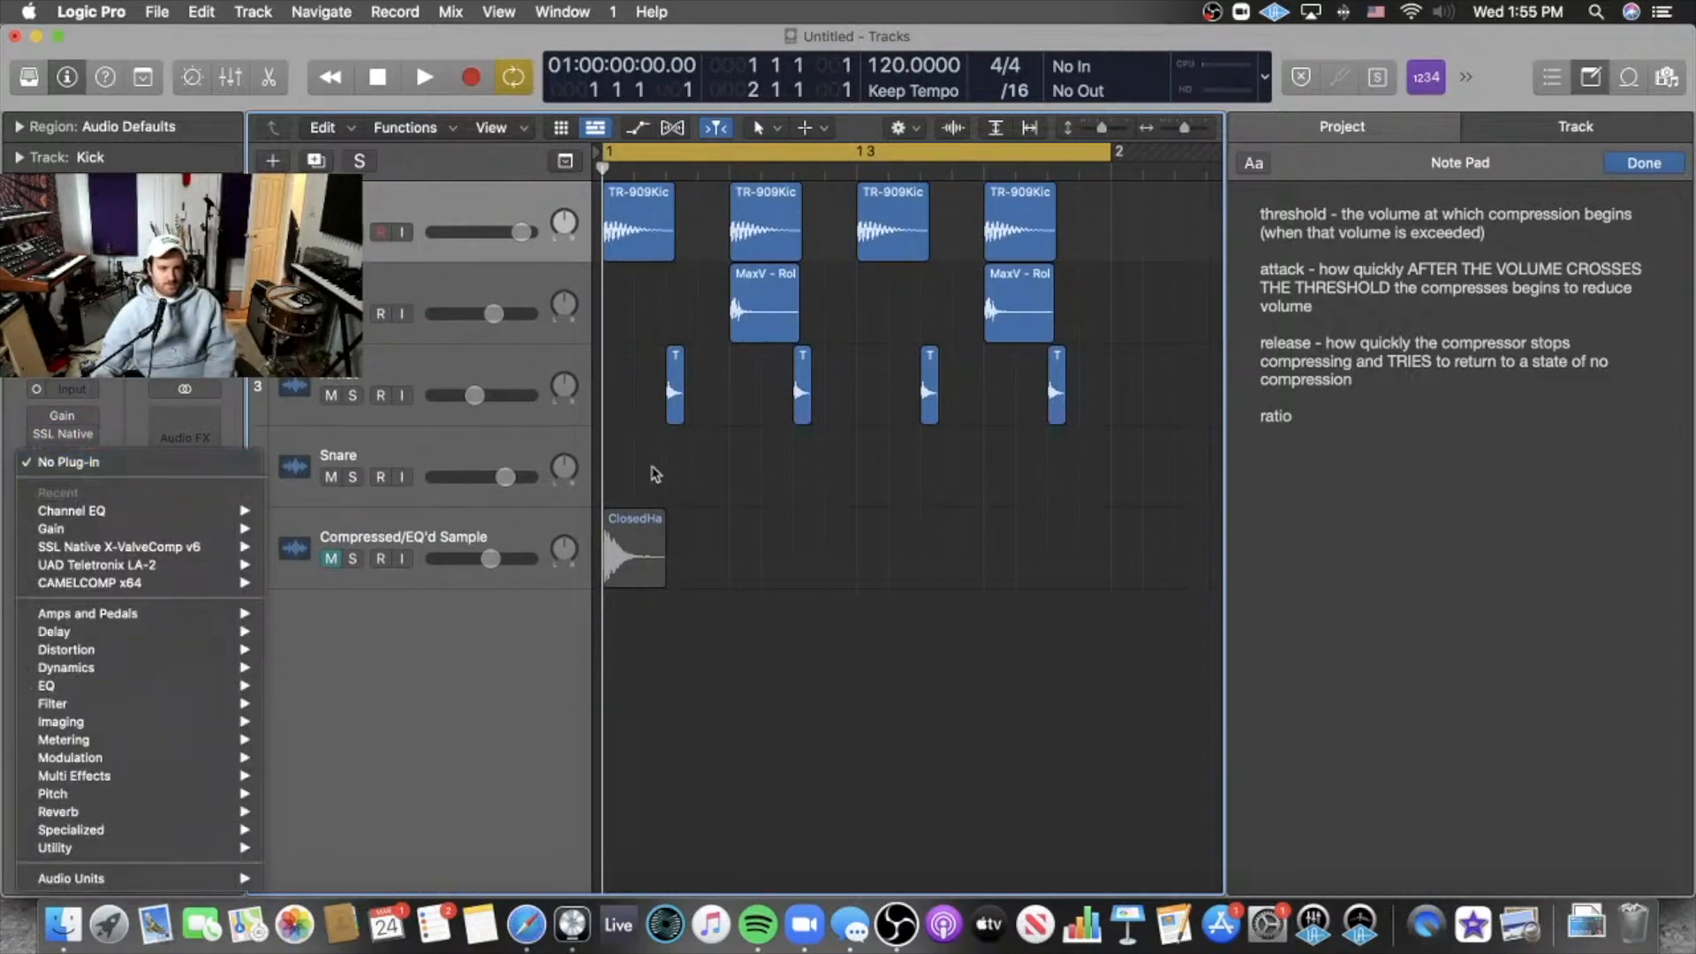
left_click(652, 464)
left_click(314, 160)
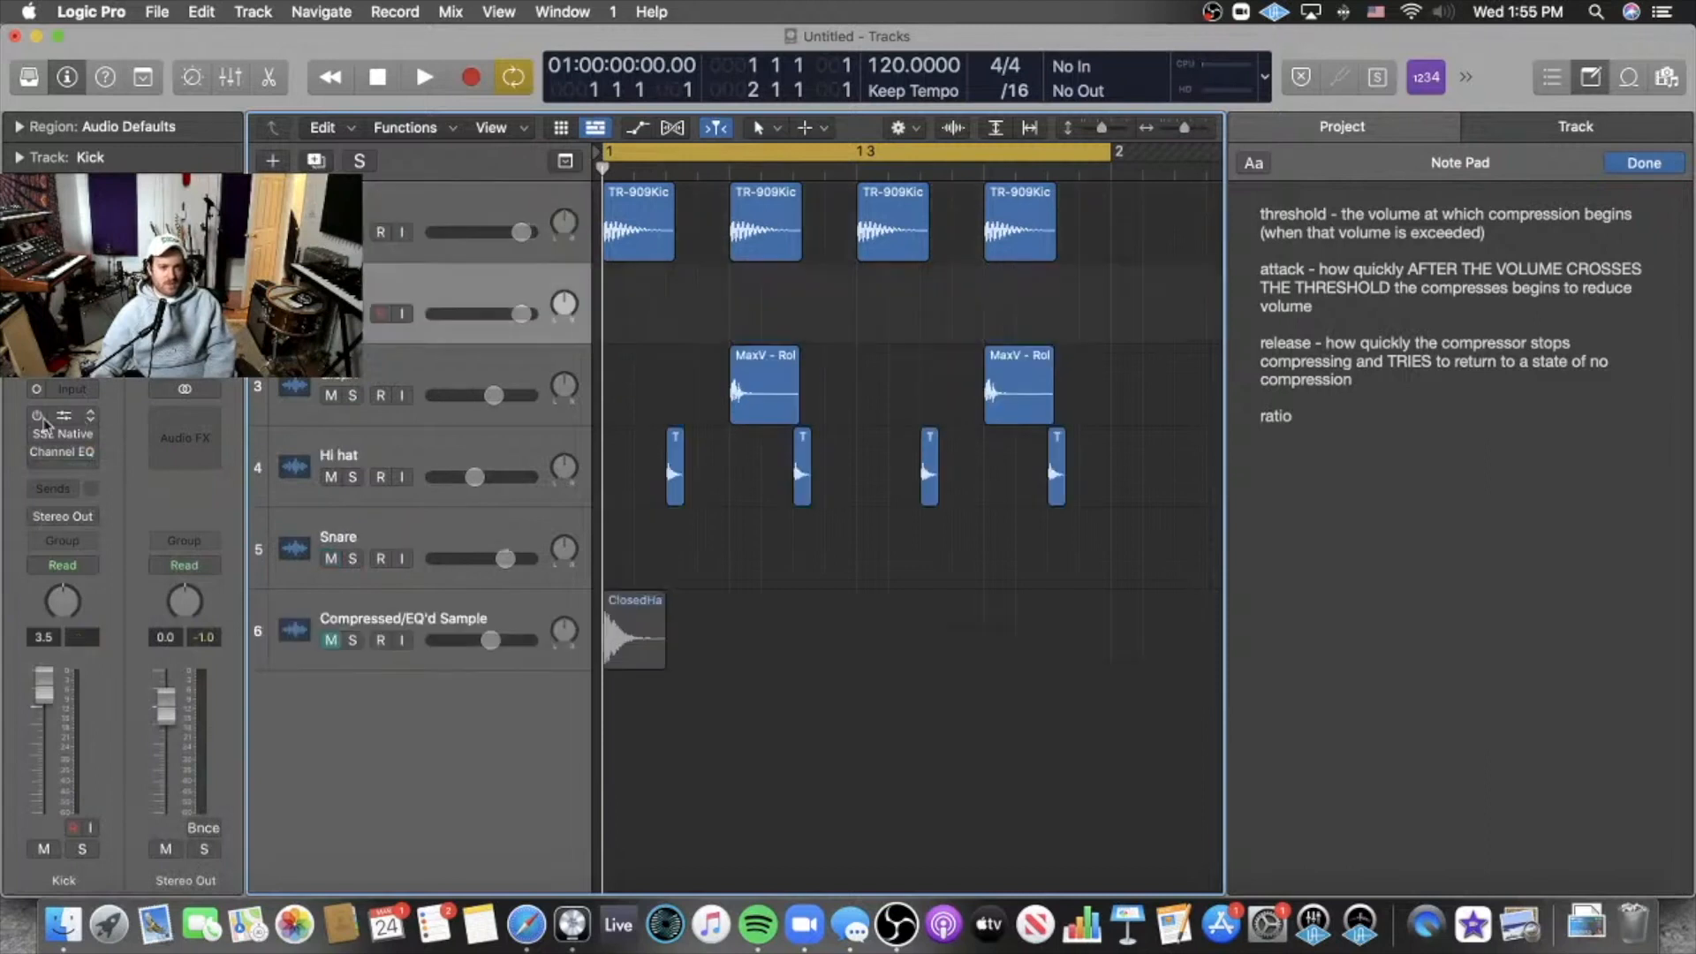
Re-enable all three plug-ins on the original kick track, mute that track, and select its duplicate.
left_click(325, 208)
left_click_drag(38, 416, 30, 465)
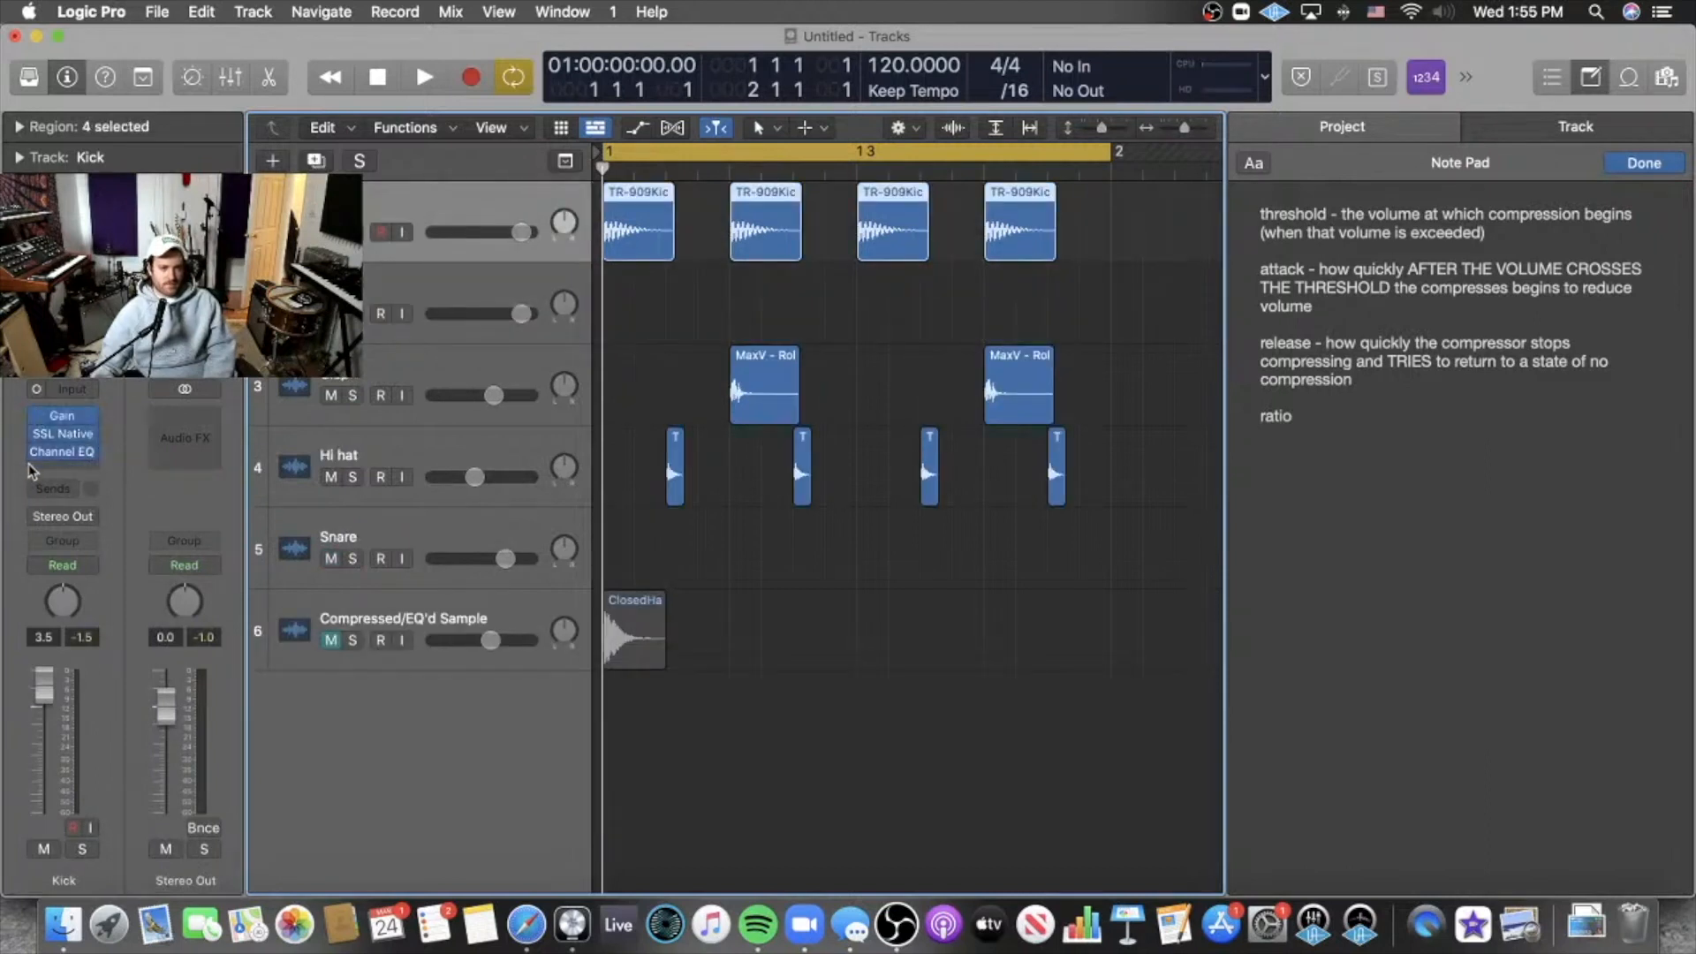
left_click(331, 232)
left_click(335, 293)
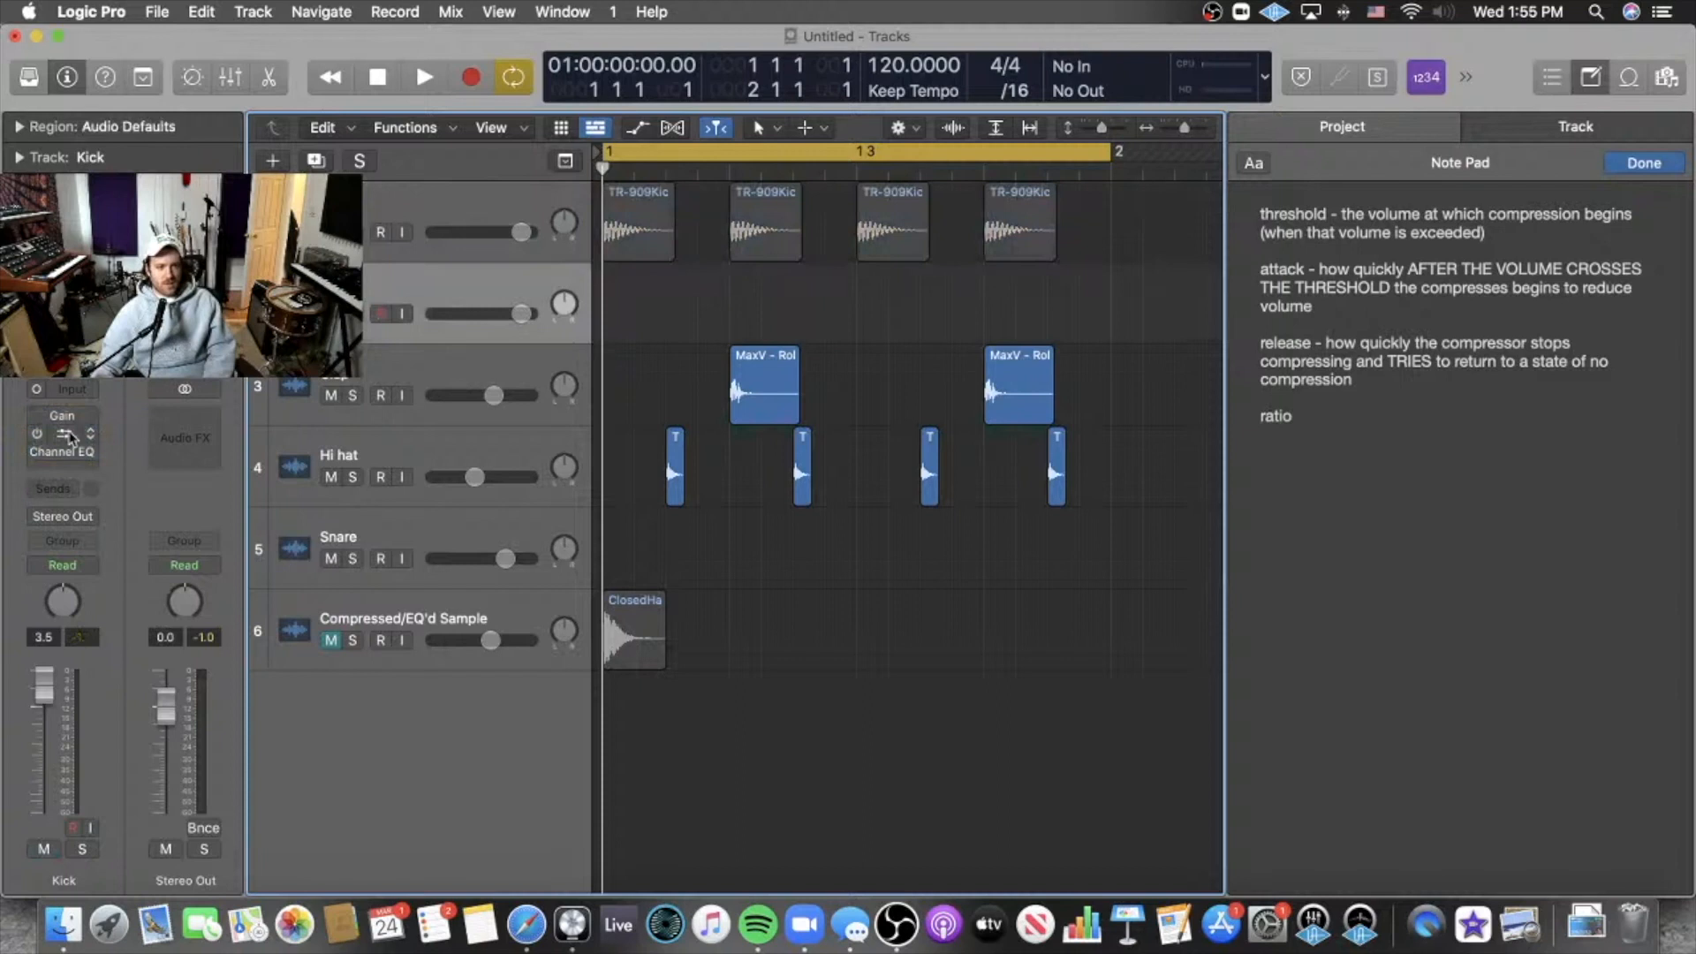
Enable and open X-ValveComp on the duplicate kick track and turn off its Sidechain In.
left_click(91, 417)
left_click(135, 381)
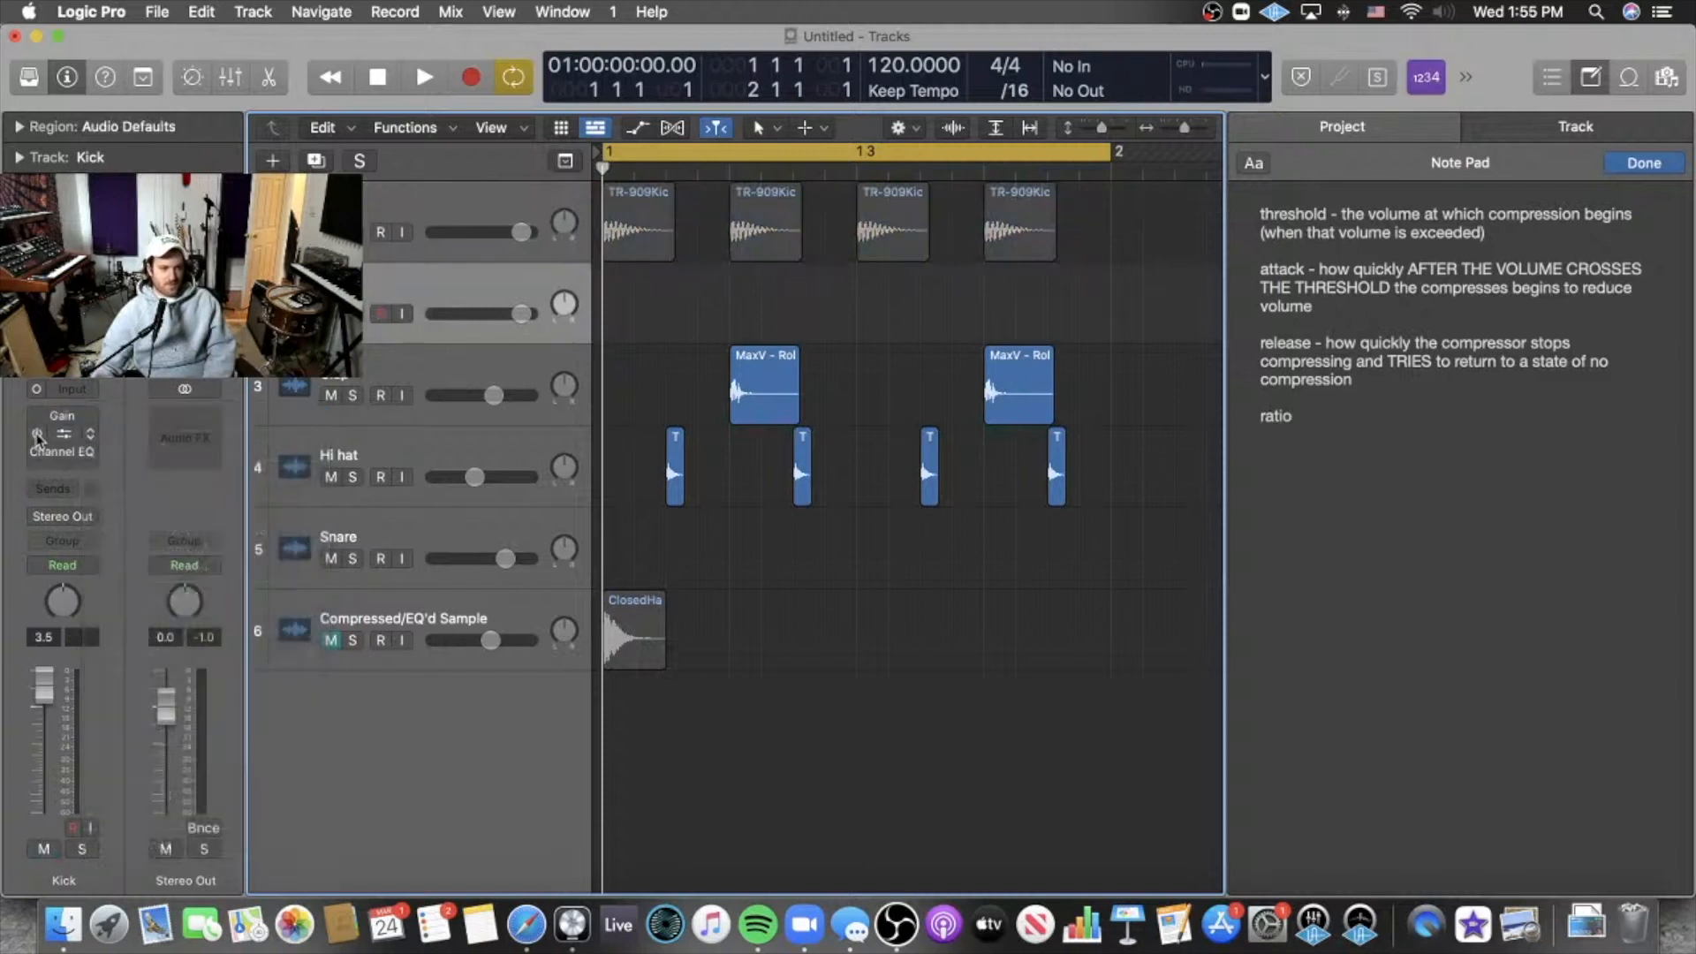
left_click(78, 436)
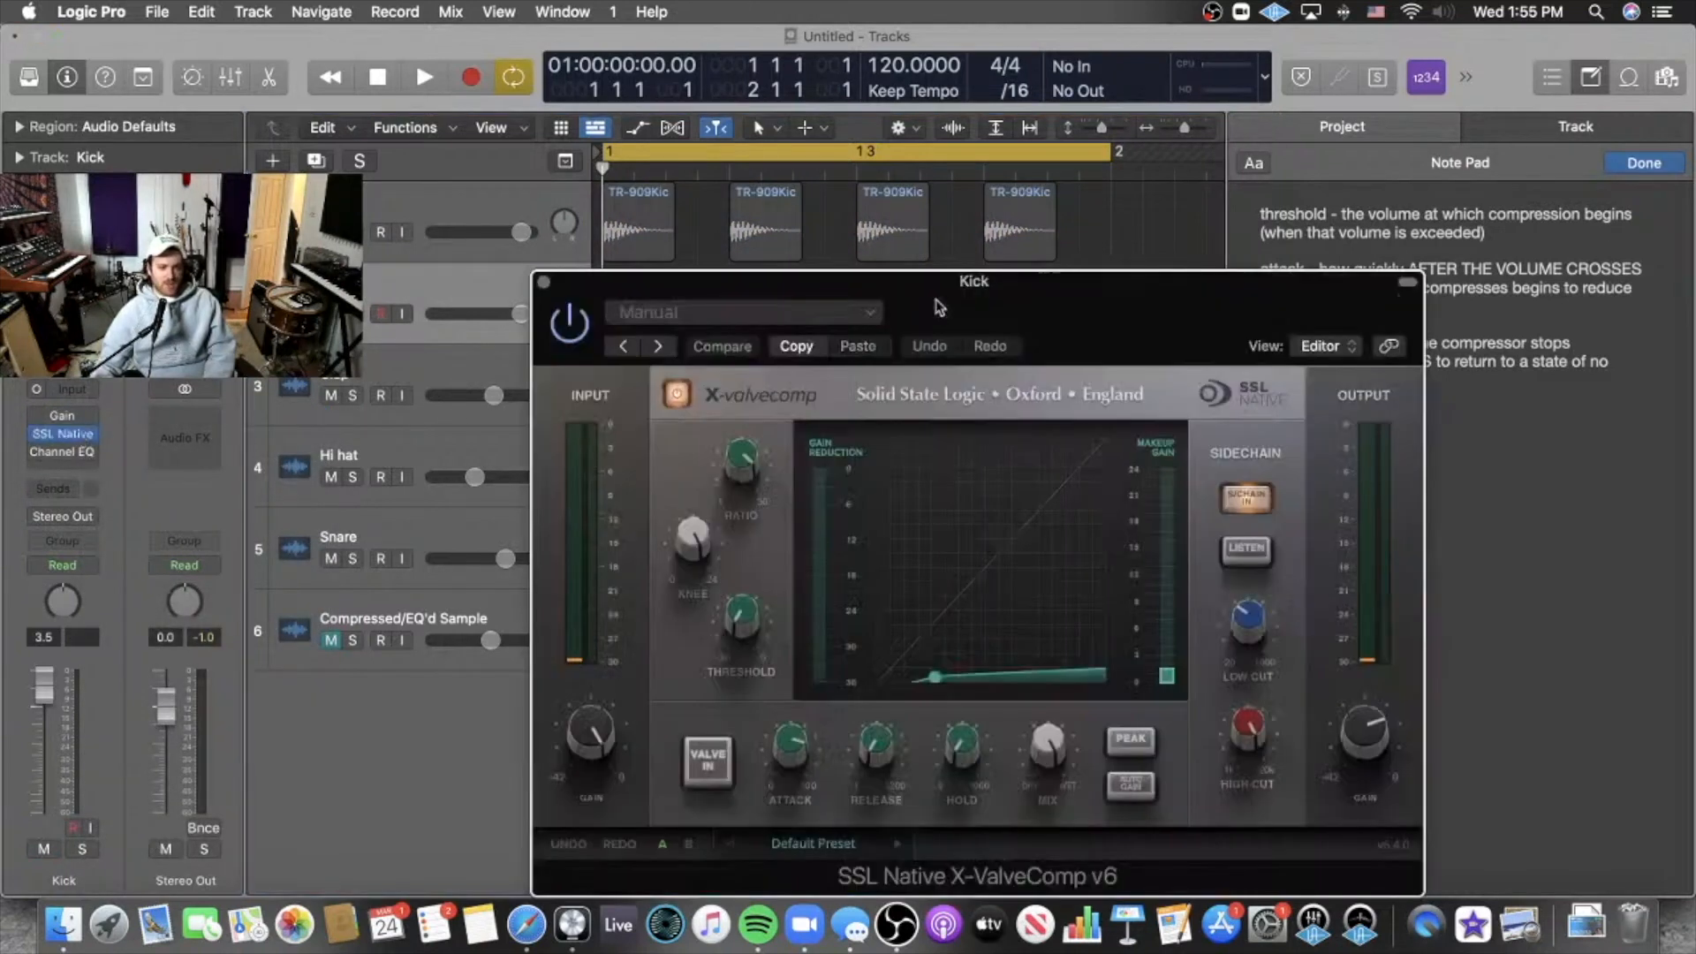
left_click_drag(972, 265, 864, 113)
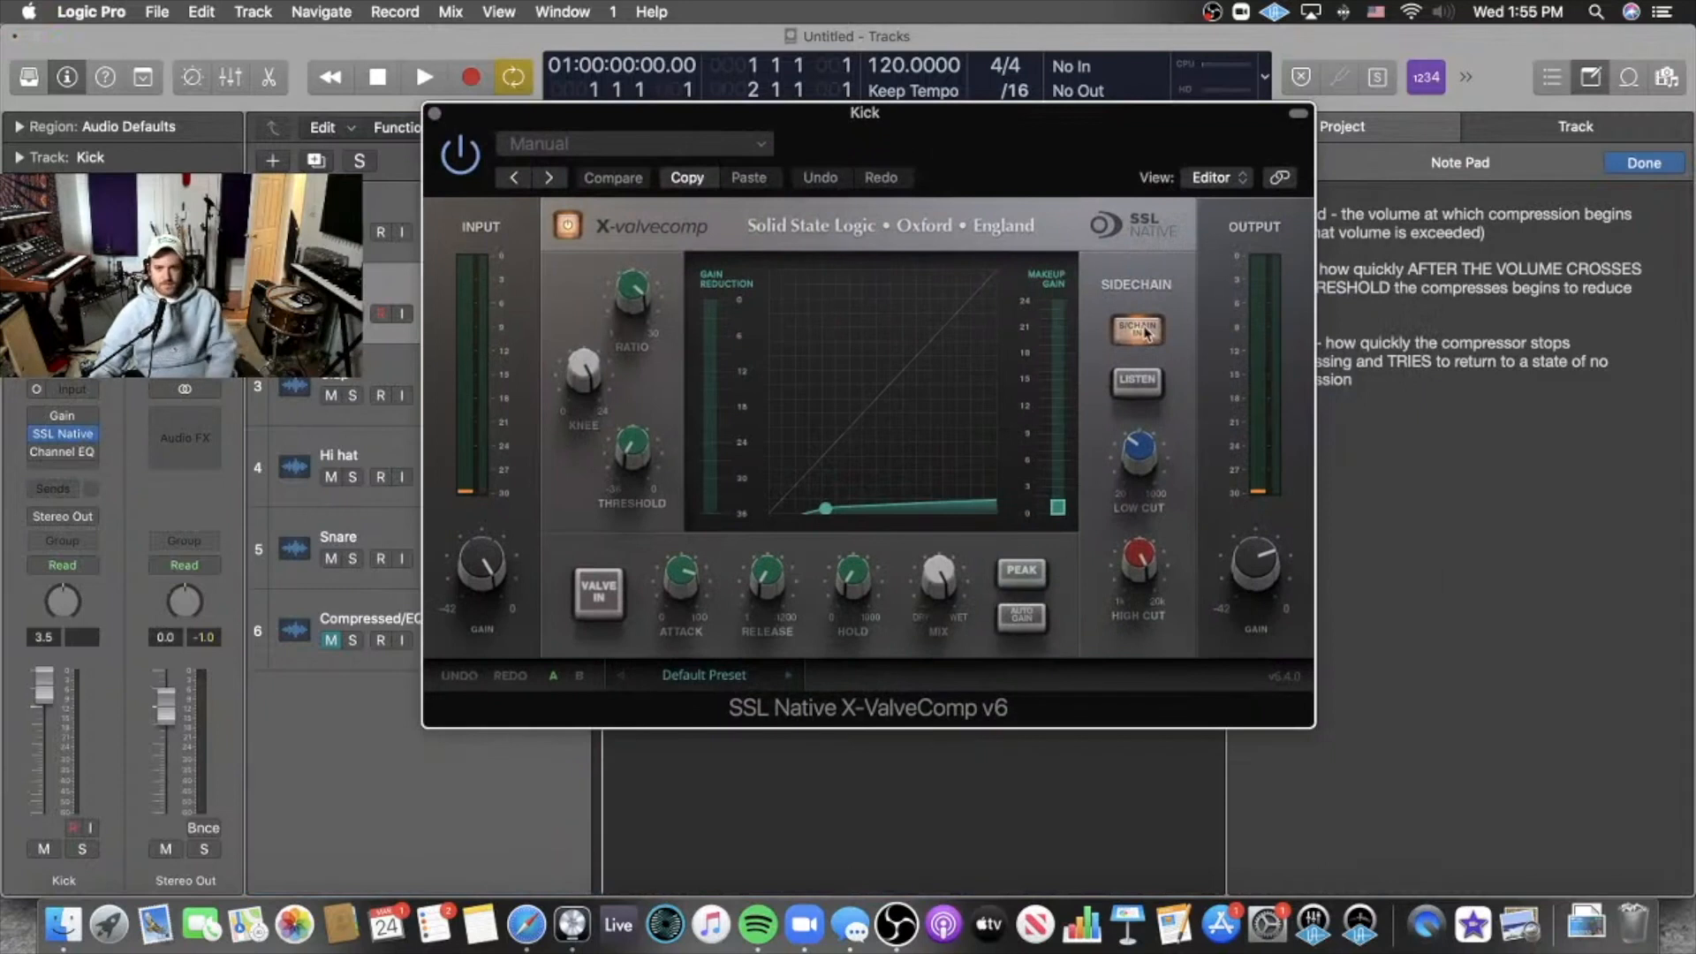
left_click(1138, 329)
left_click_drag(1147, 466, 1126, 600)
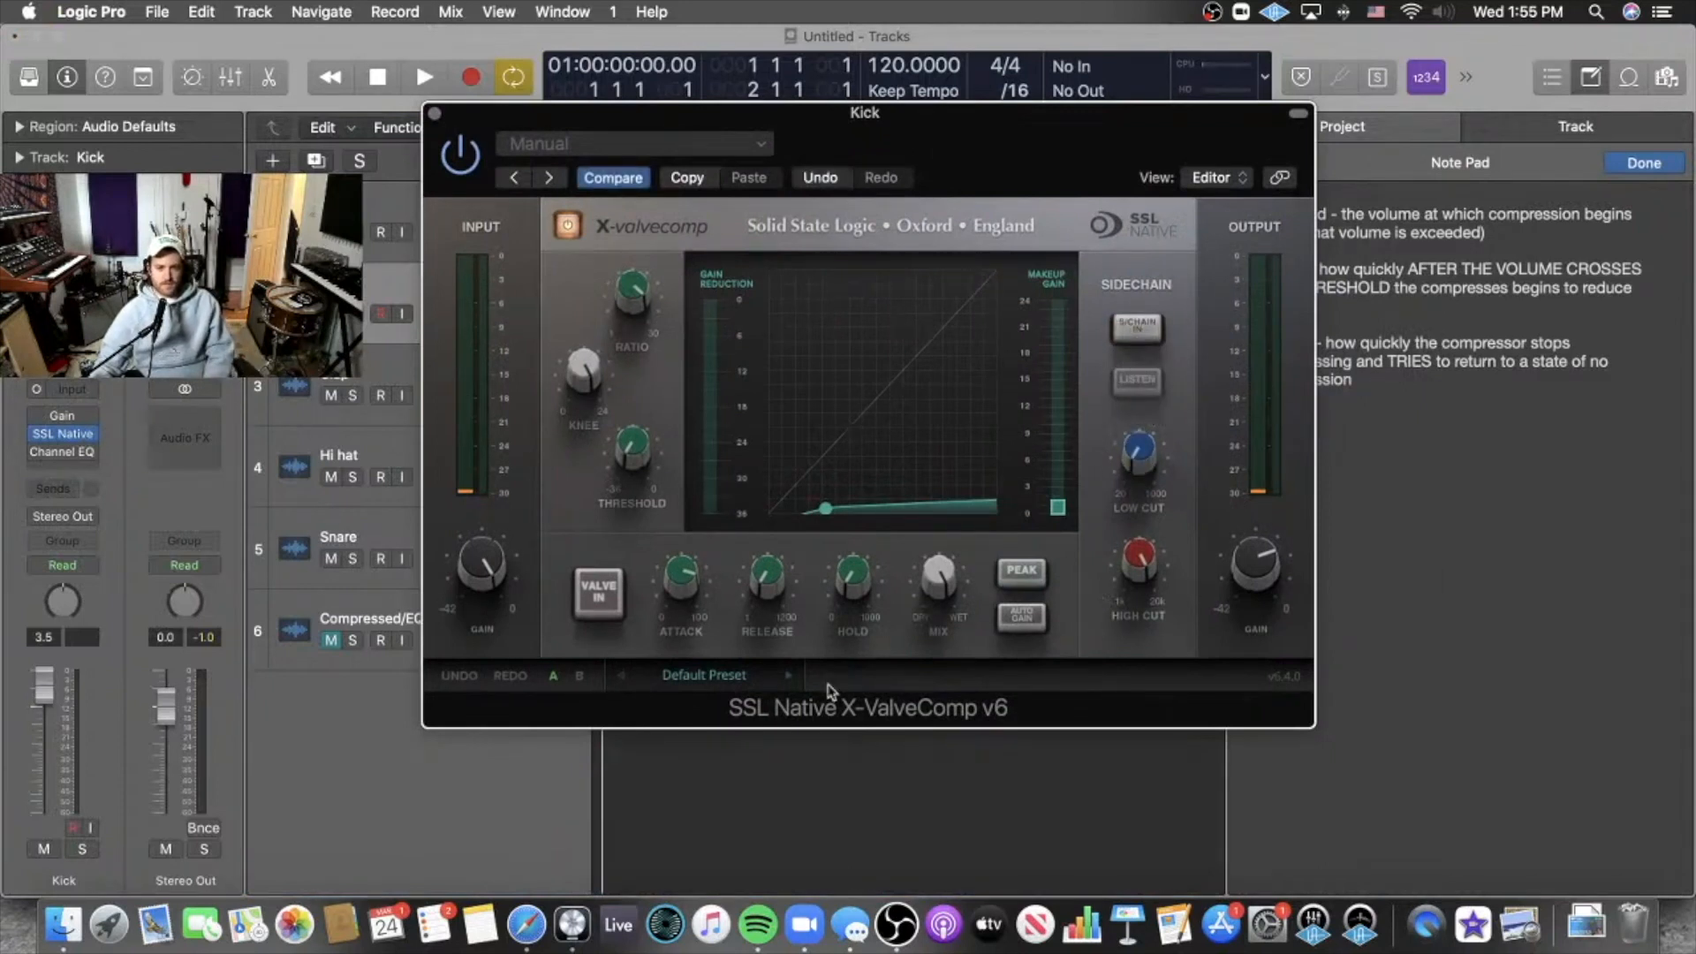
Shorten the attack, lengthen the release, adjust the ratio, and raise the threshold to 0.00 dB in X-ValveComp.
left_click_drag(677, 579, 619, 919)
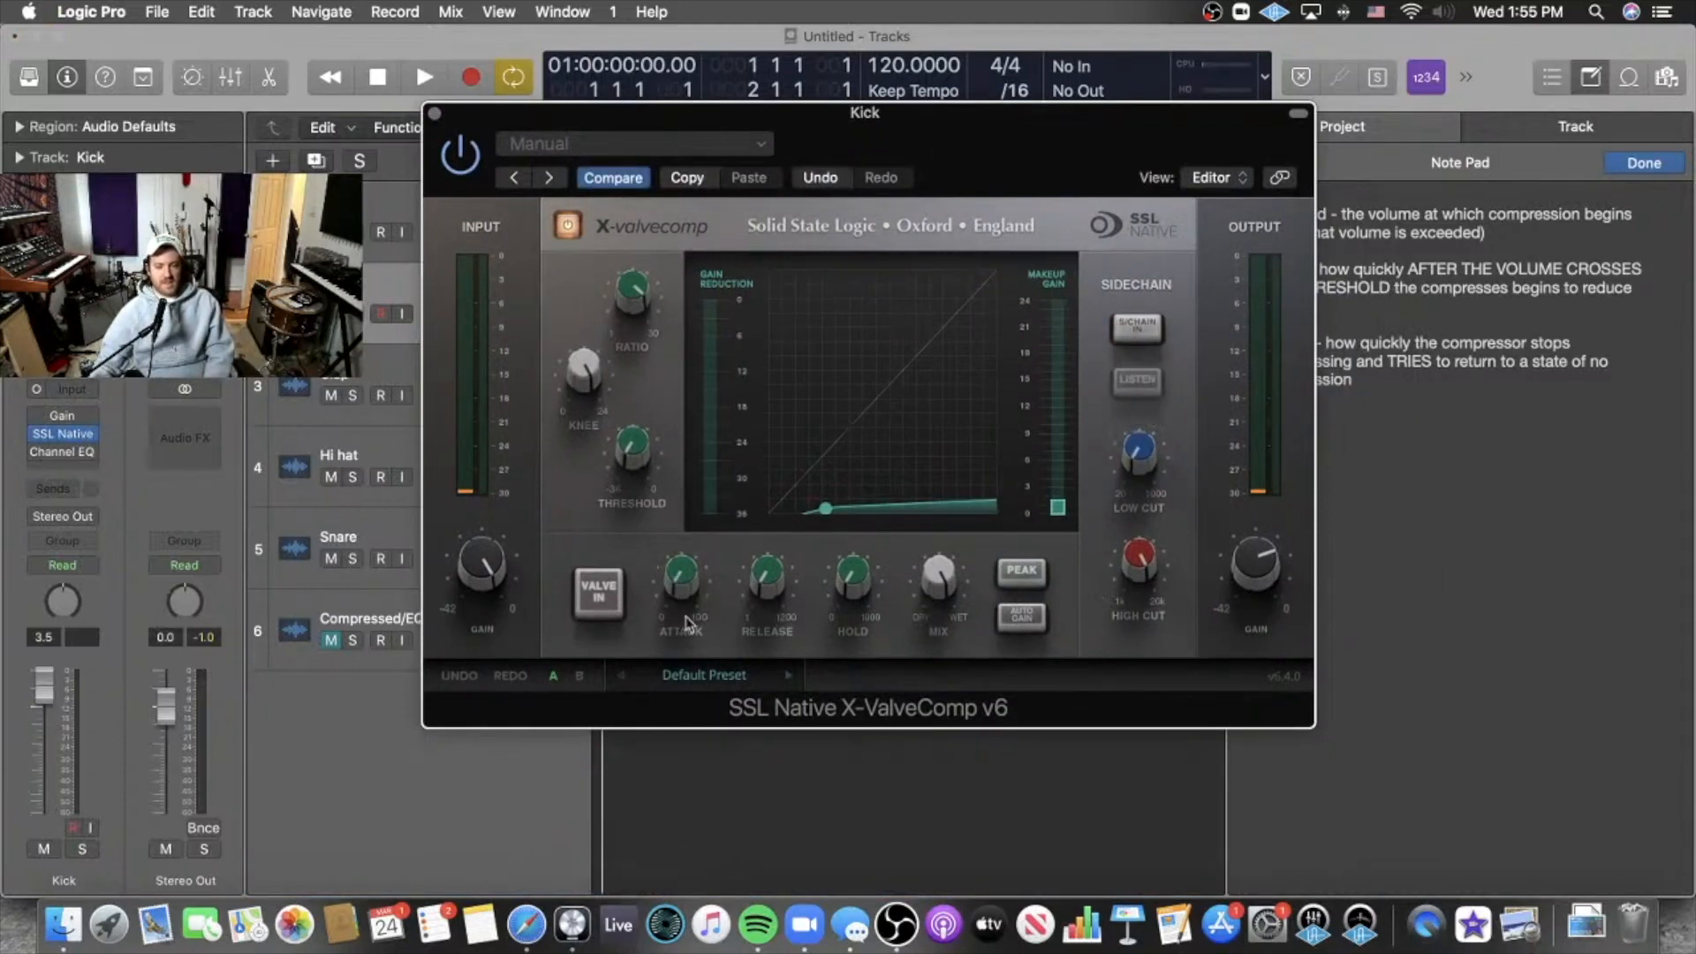
left_click_drag(779, 575, 781, 559)
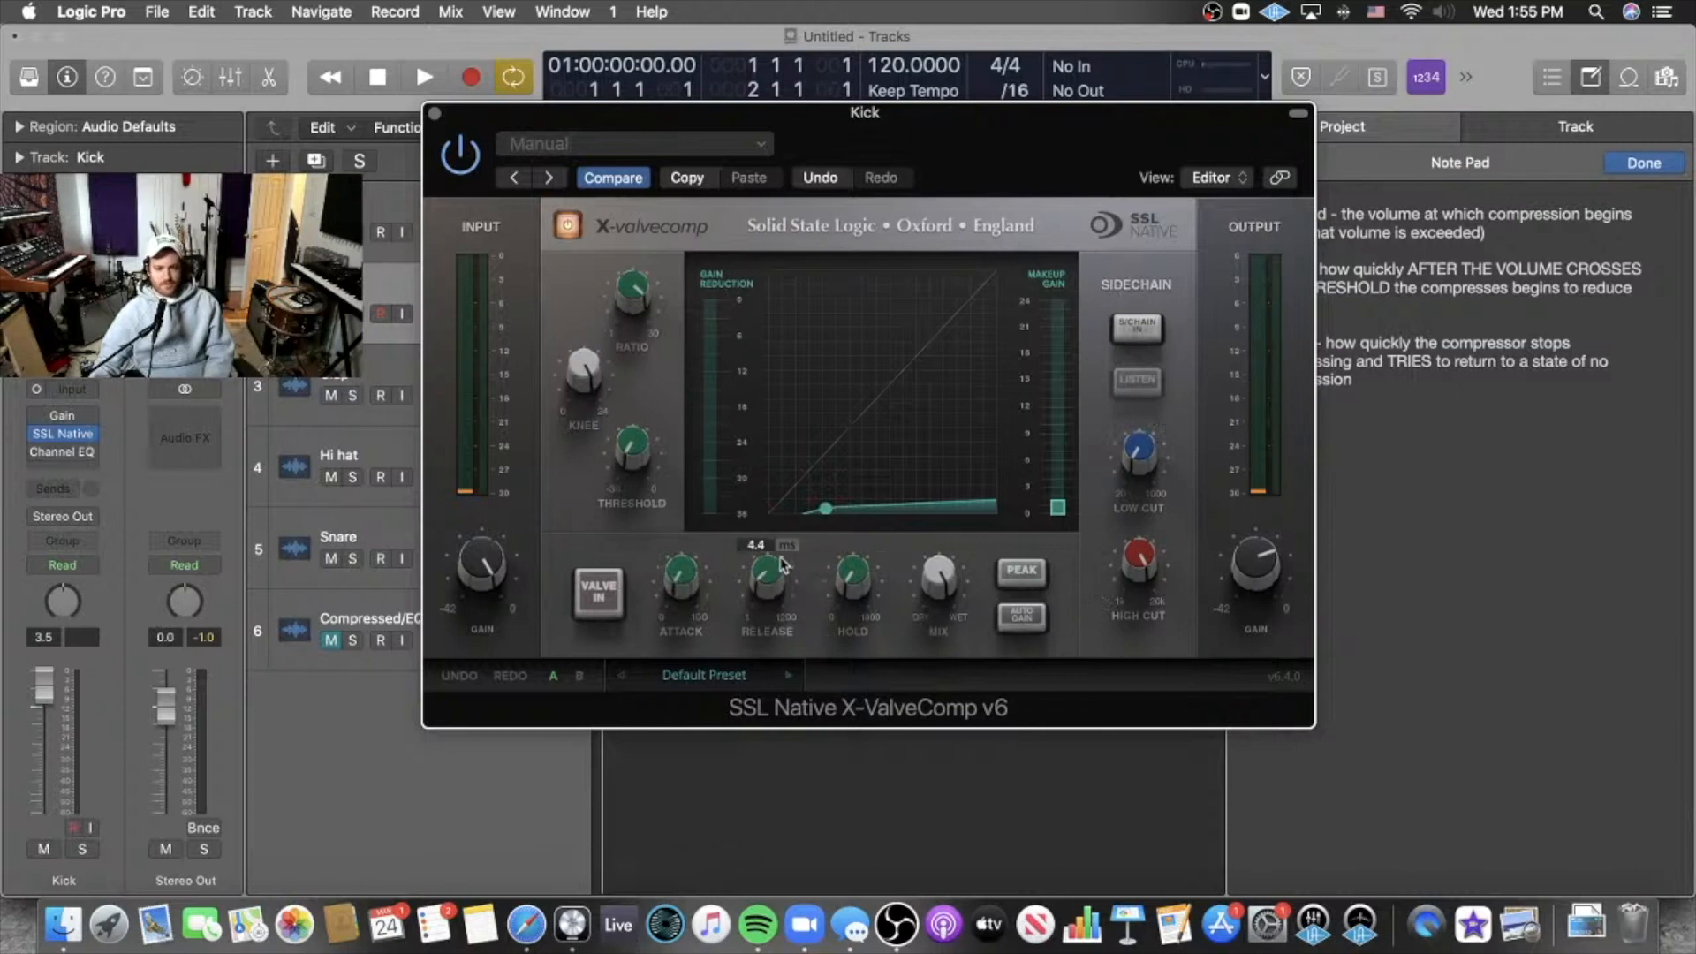
mouse_move(748, 582)
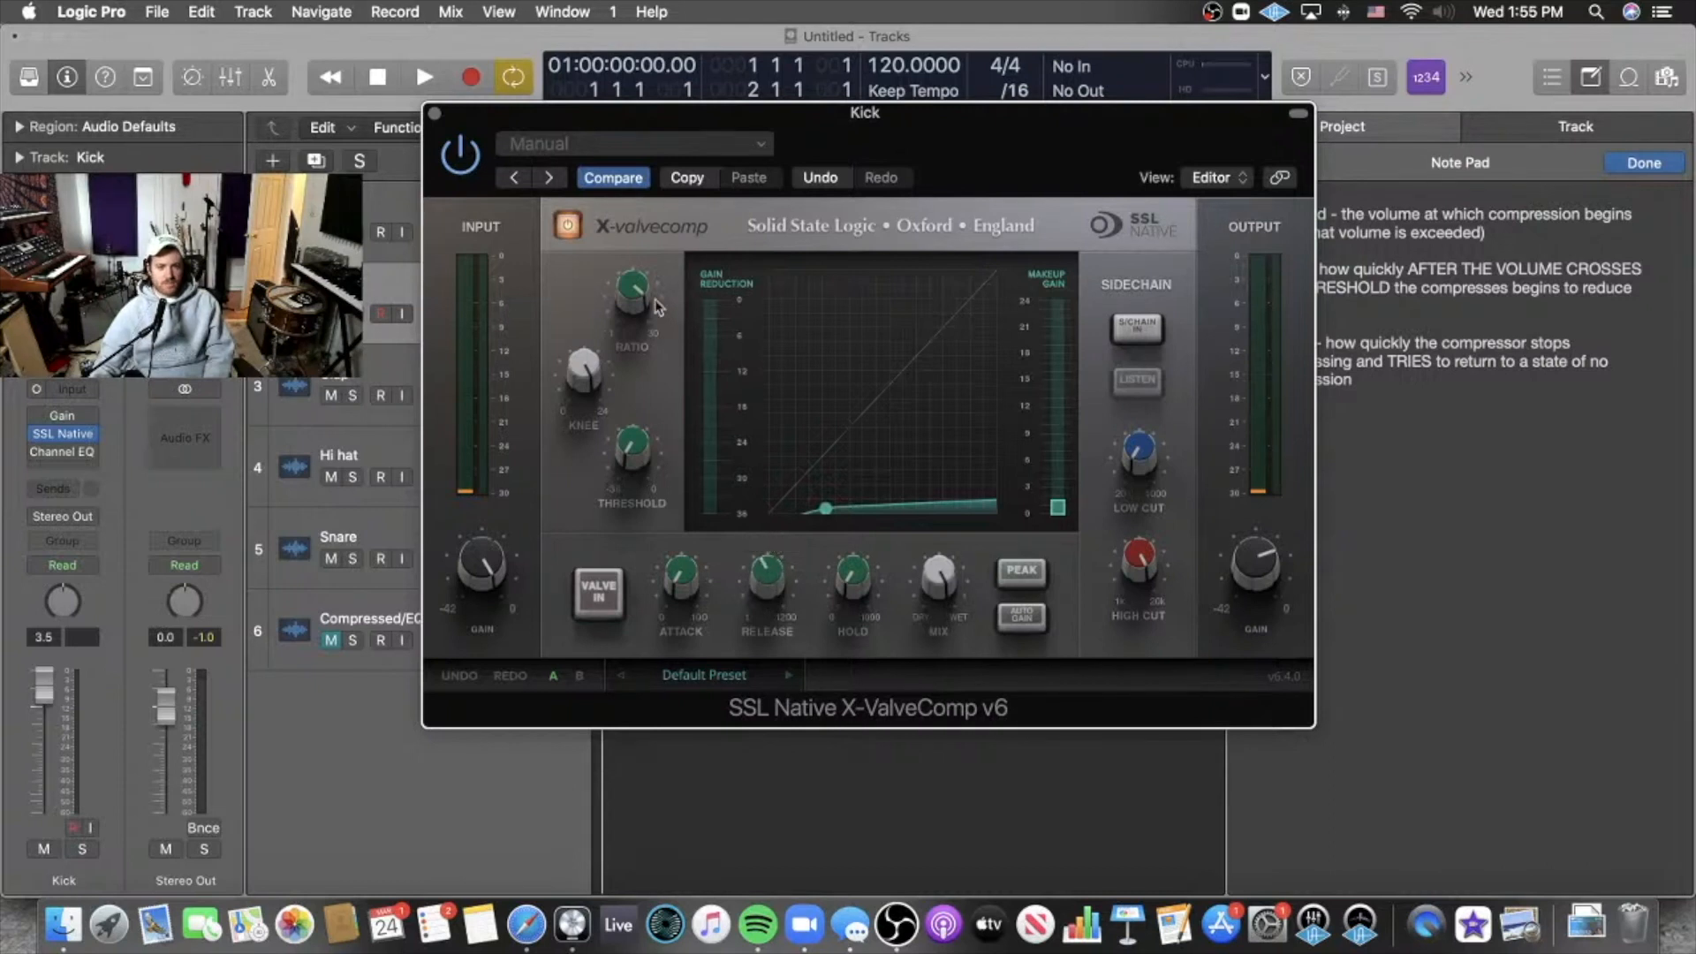
left_click_drag(635, 297, 637, 287)
left_click_drag(633, 439, 779, 132)
Copy the four kick regions onto the duplicate track and start playback with the X-ValveComp window in view.
left_click_drag(887, 129, 901, 387)
left_click_drag(1168, 219, 636, 291)
key("space")
left_click_drag(855, 179, 853, 108)
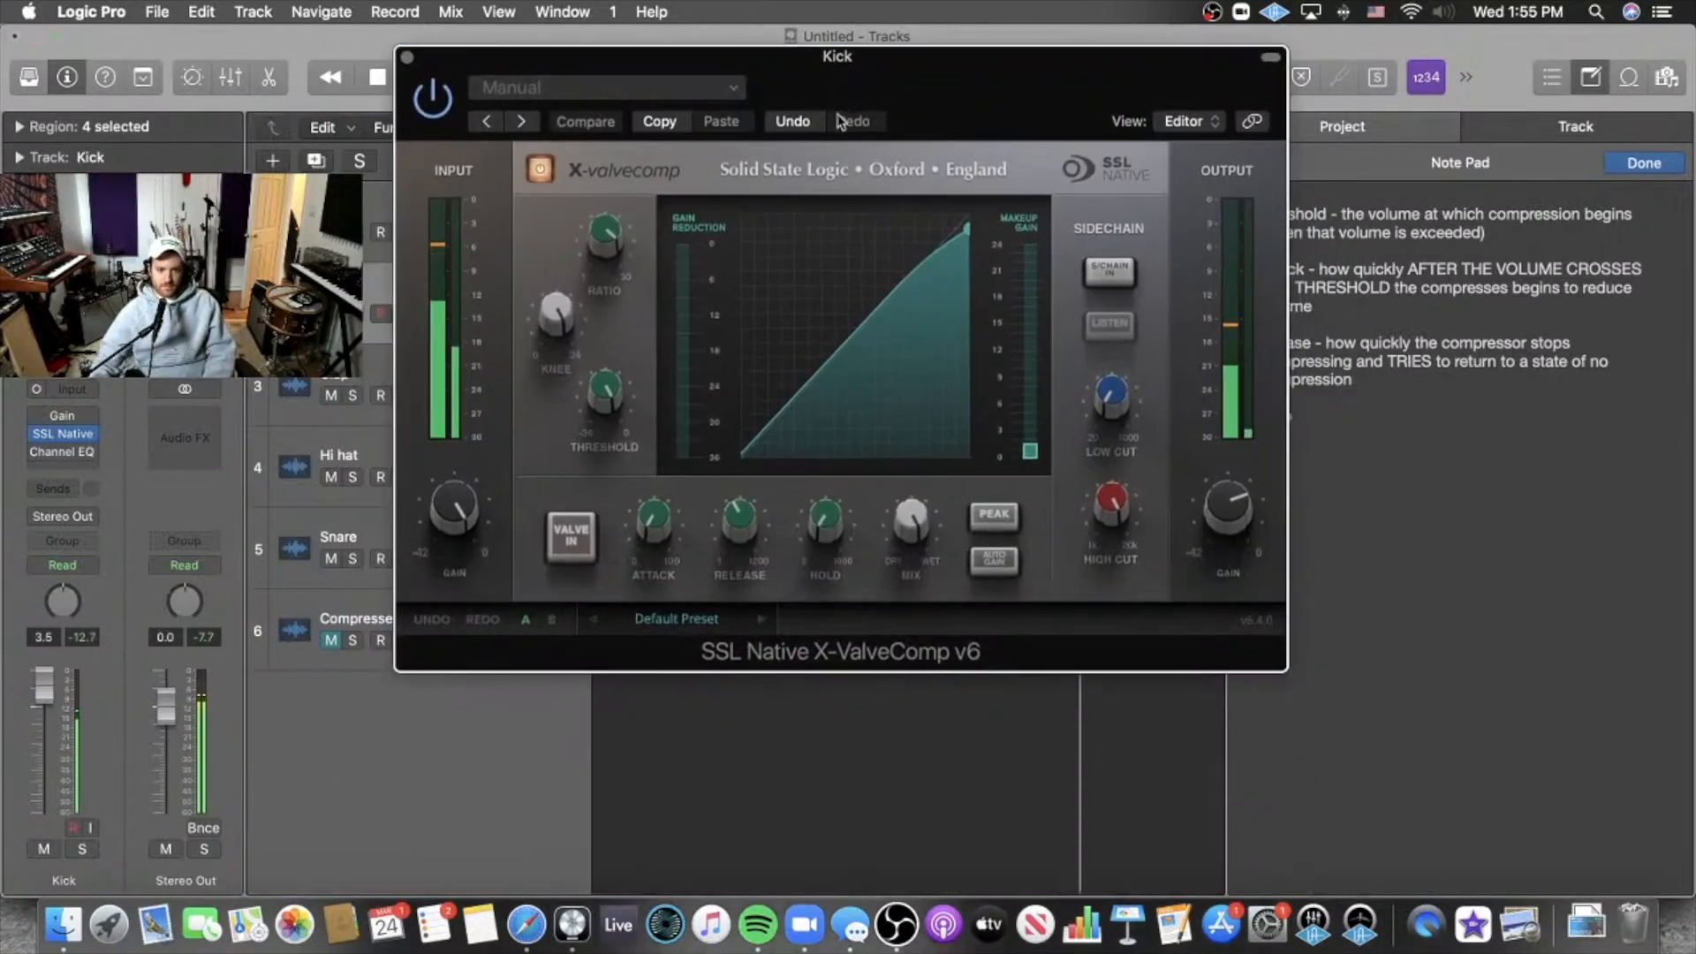
Compare X-ValveComp bypassed and engaged during playback, both before and after lowering the ratio to its minimum.
left_click(540, 170)
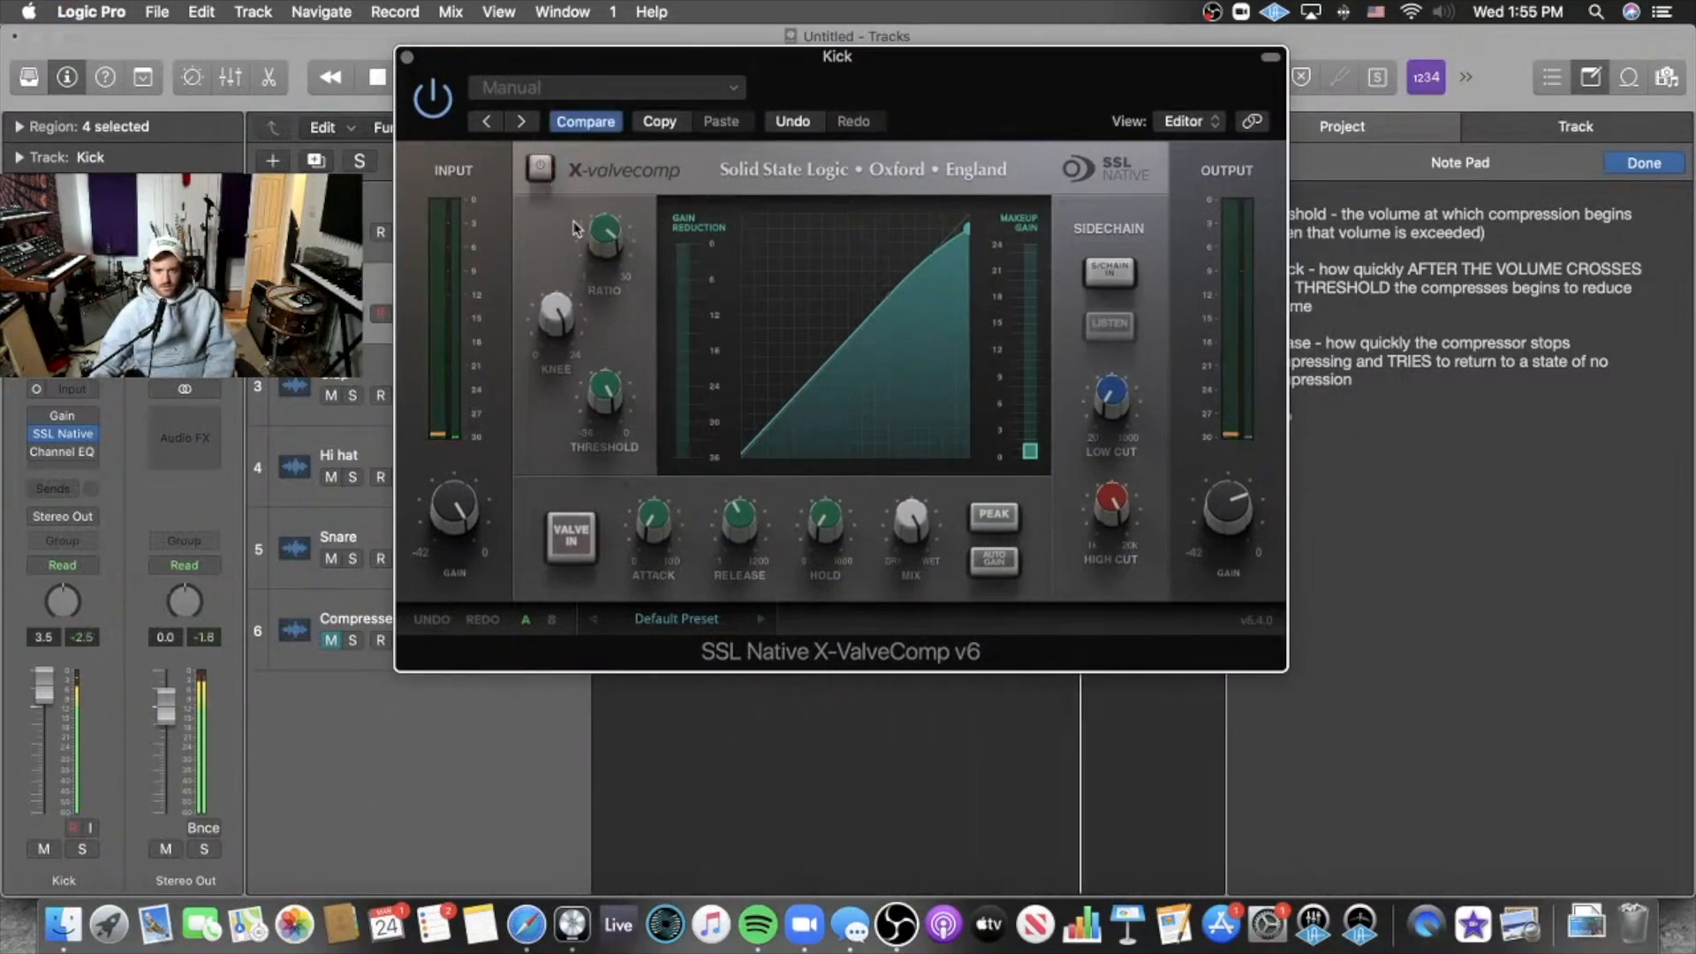
left_click(546, 172)
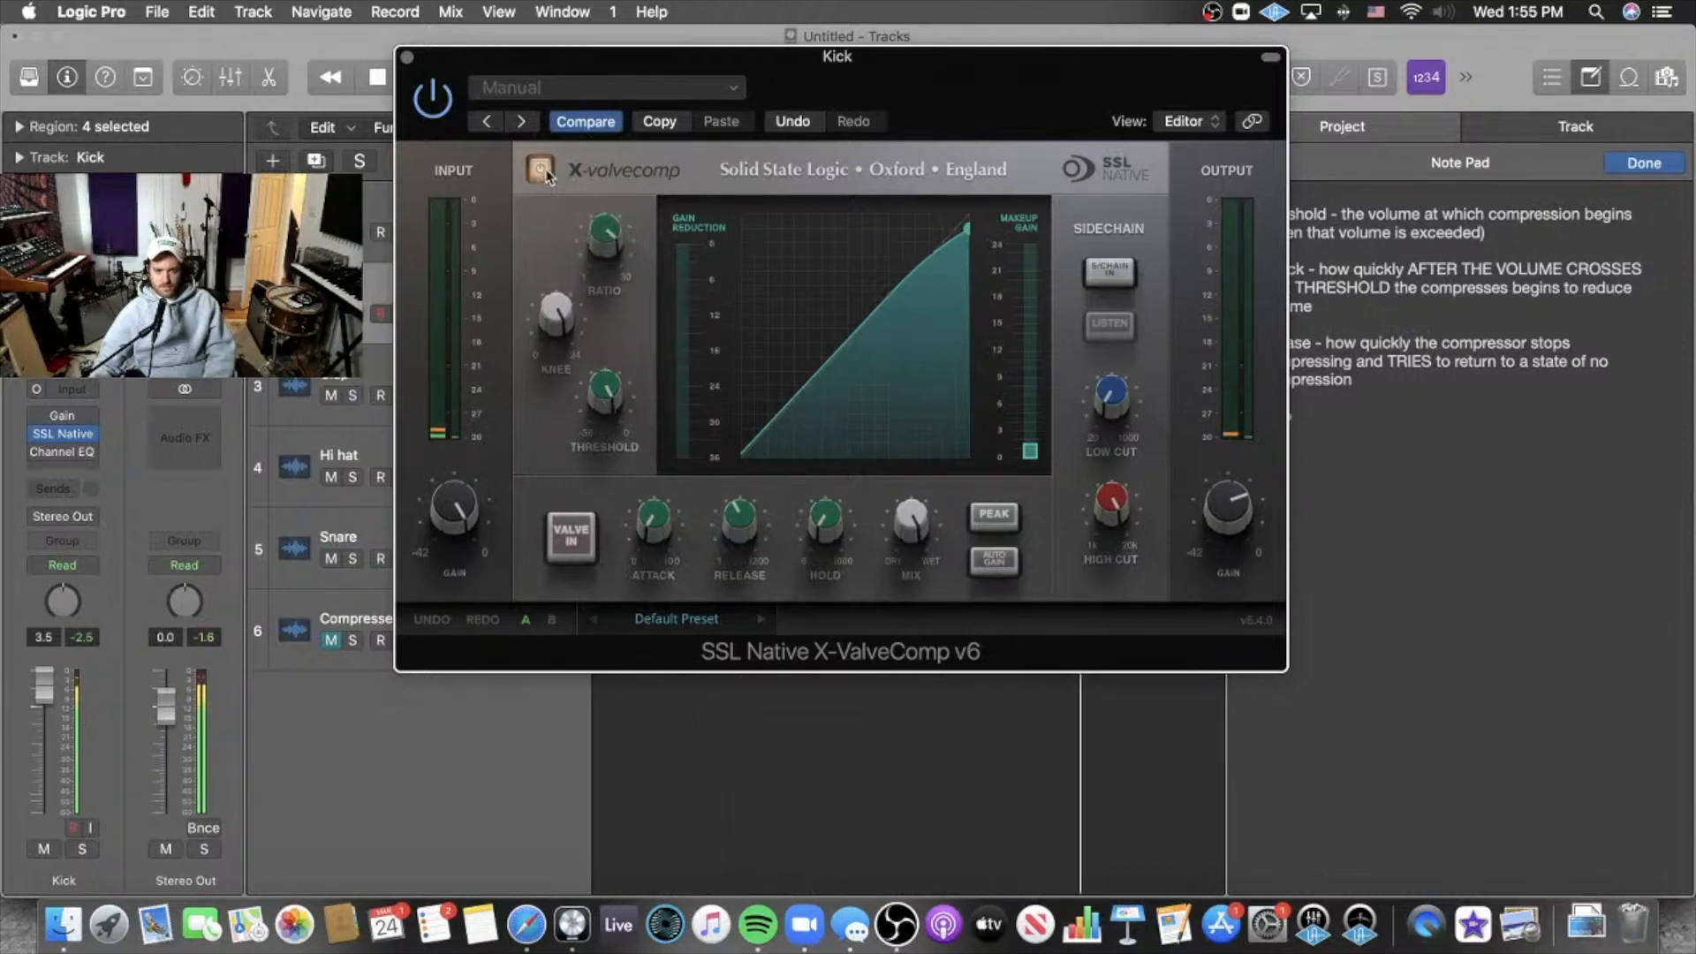
left_click_drag(604, 407, 641, 294)
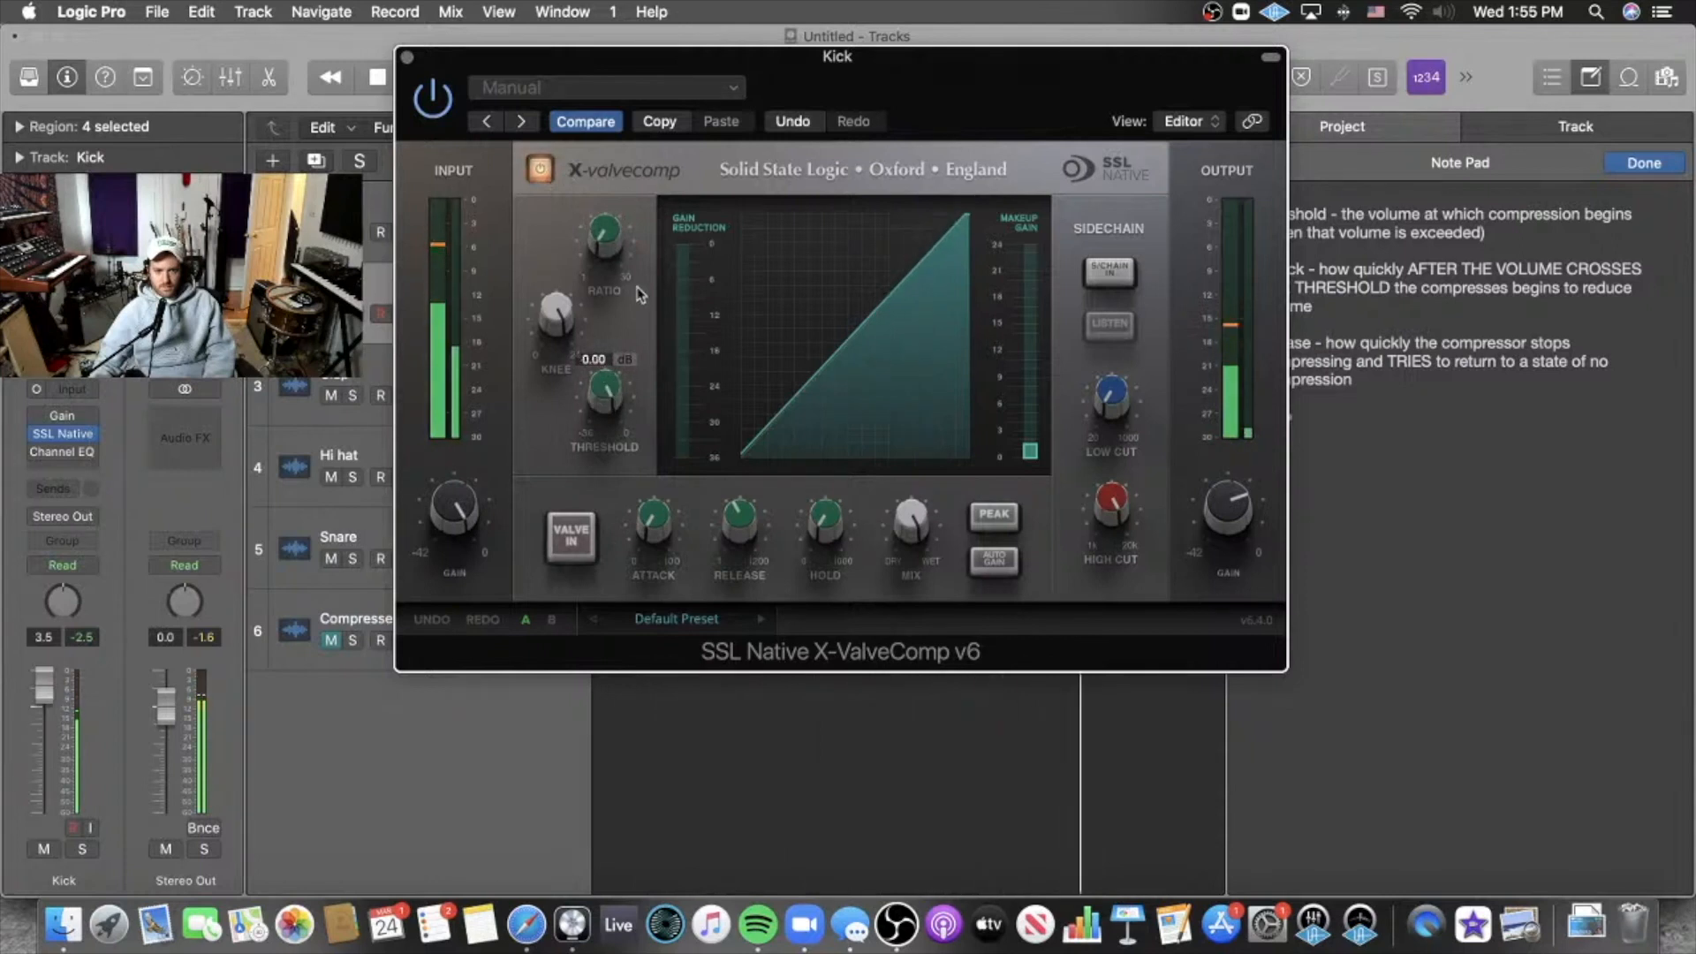
left_click(541, 174)
left_click(542, 174)
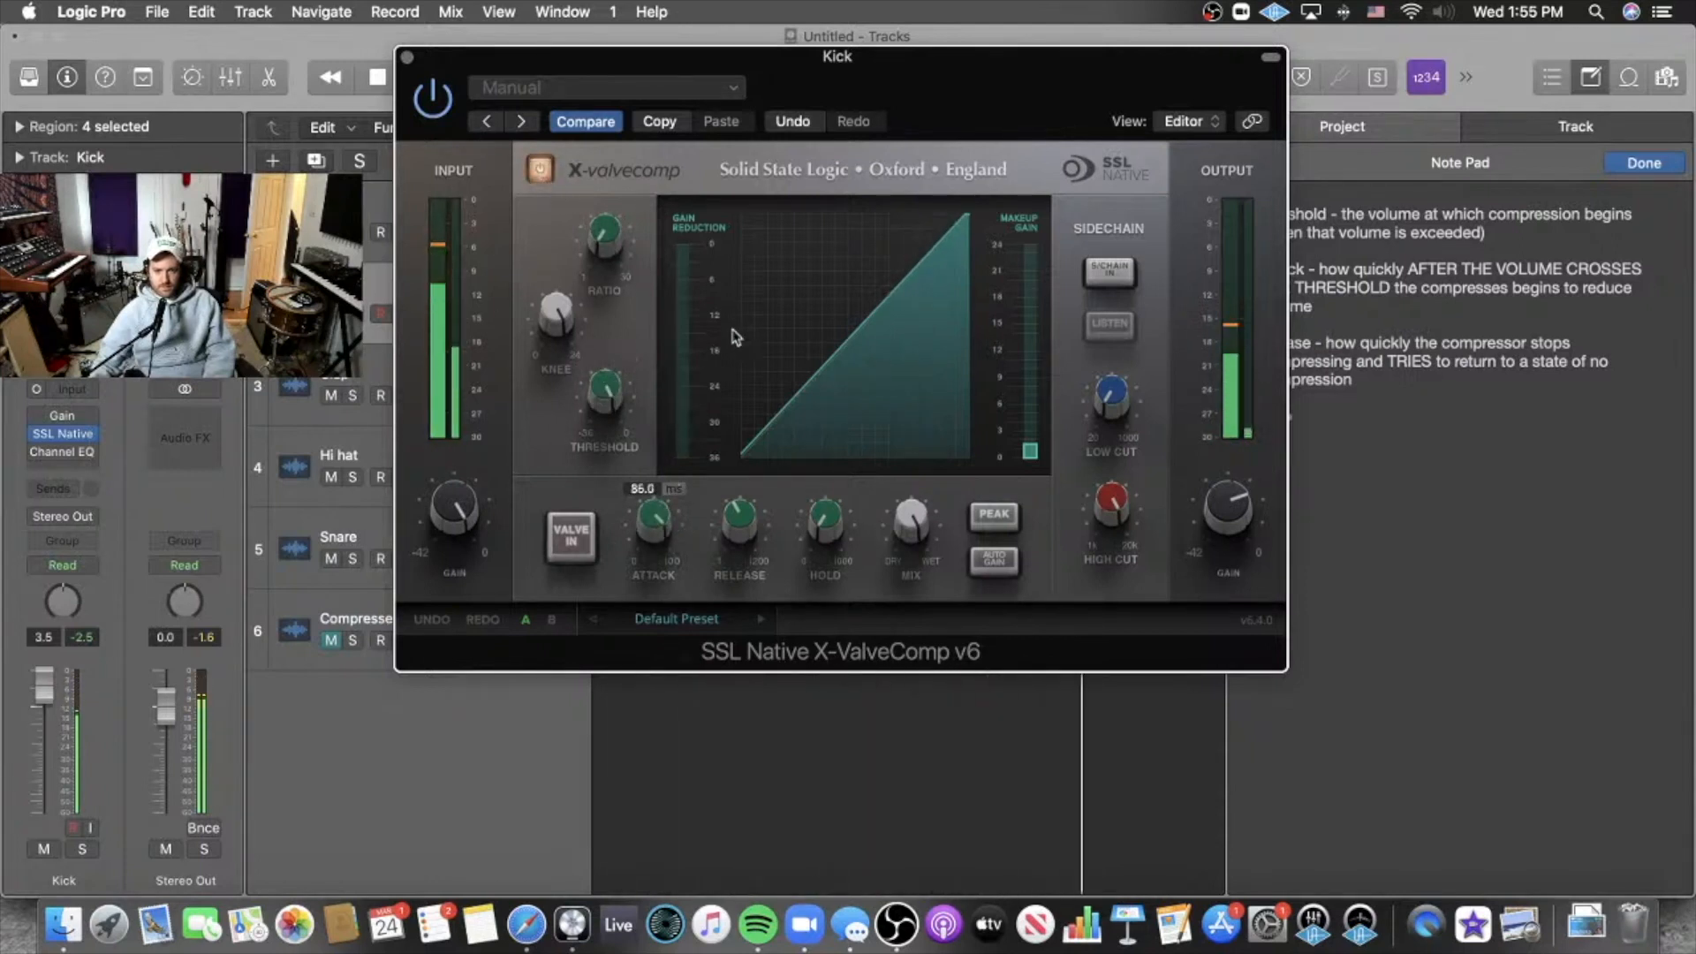
Stop playback, raise X-ValveComp's ratio and output gain, and audition the kick with these settings.
key("space")
left_click_drag(650, 541, 643, 528)
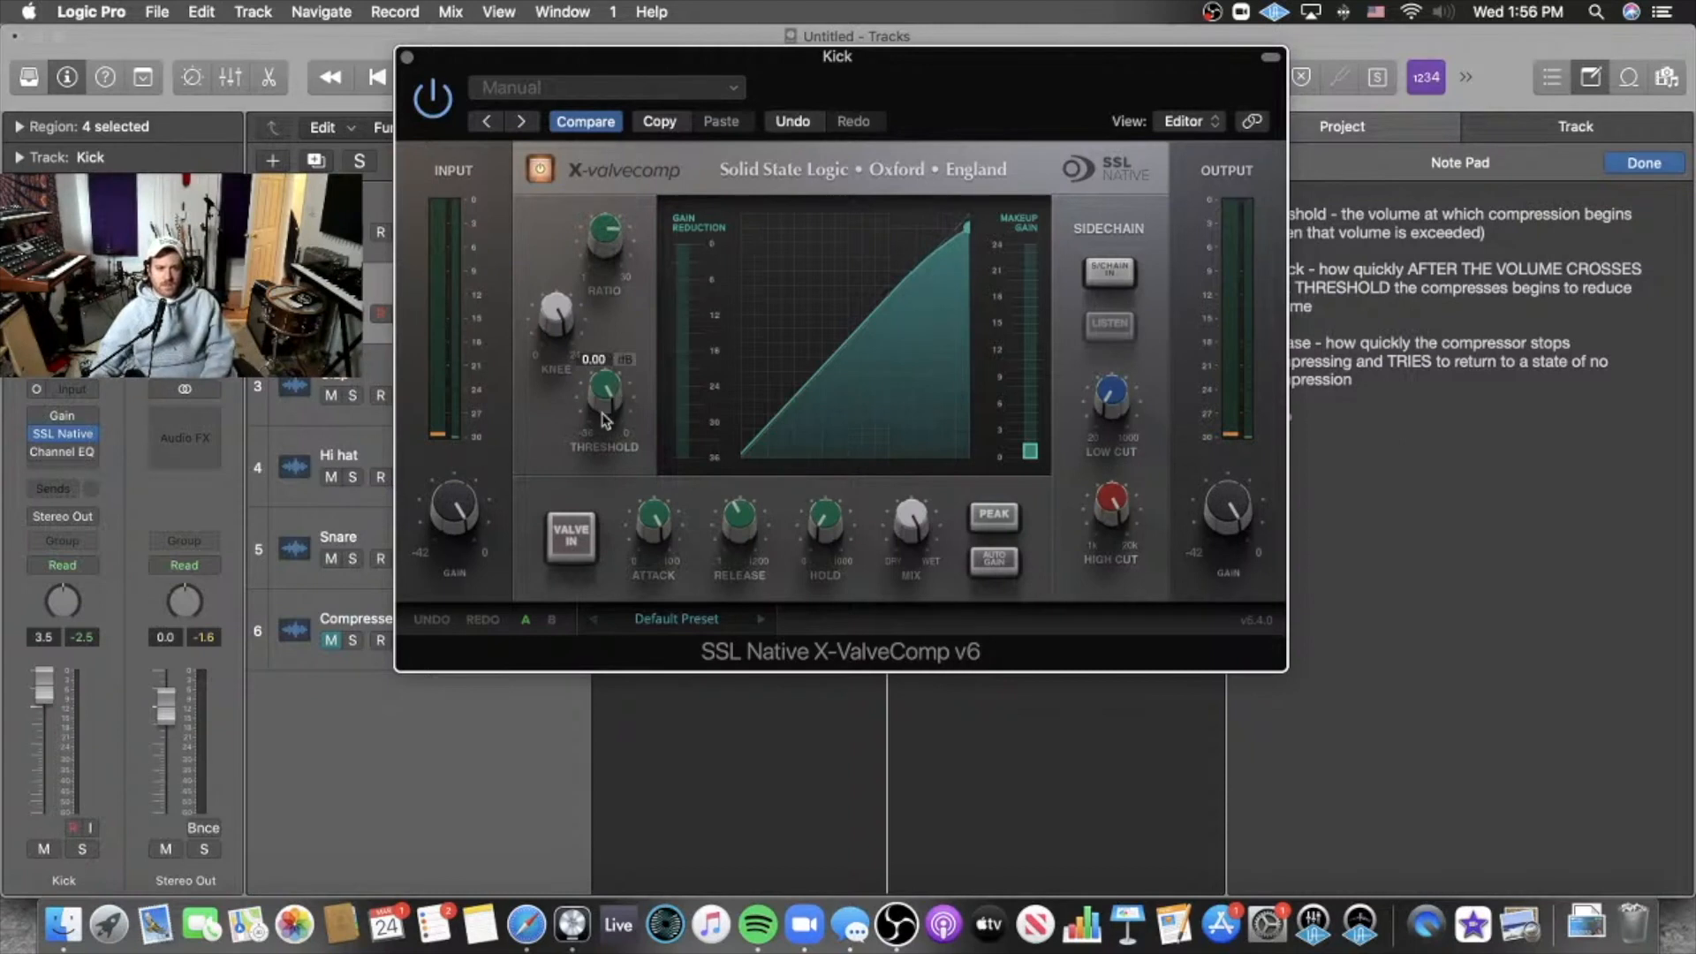
mouse_move(608, 399)
key("space")
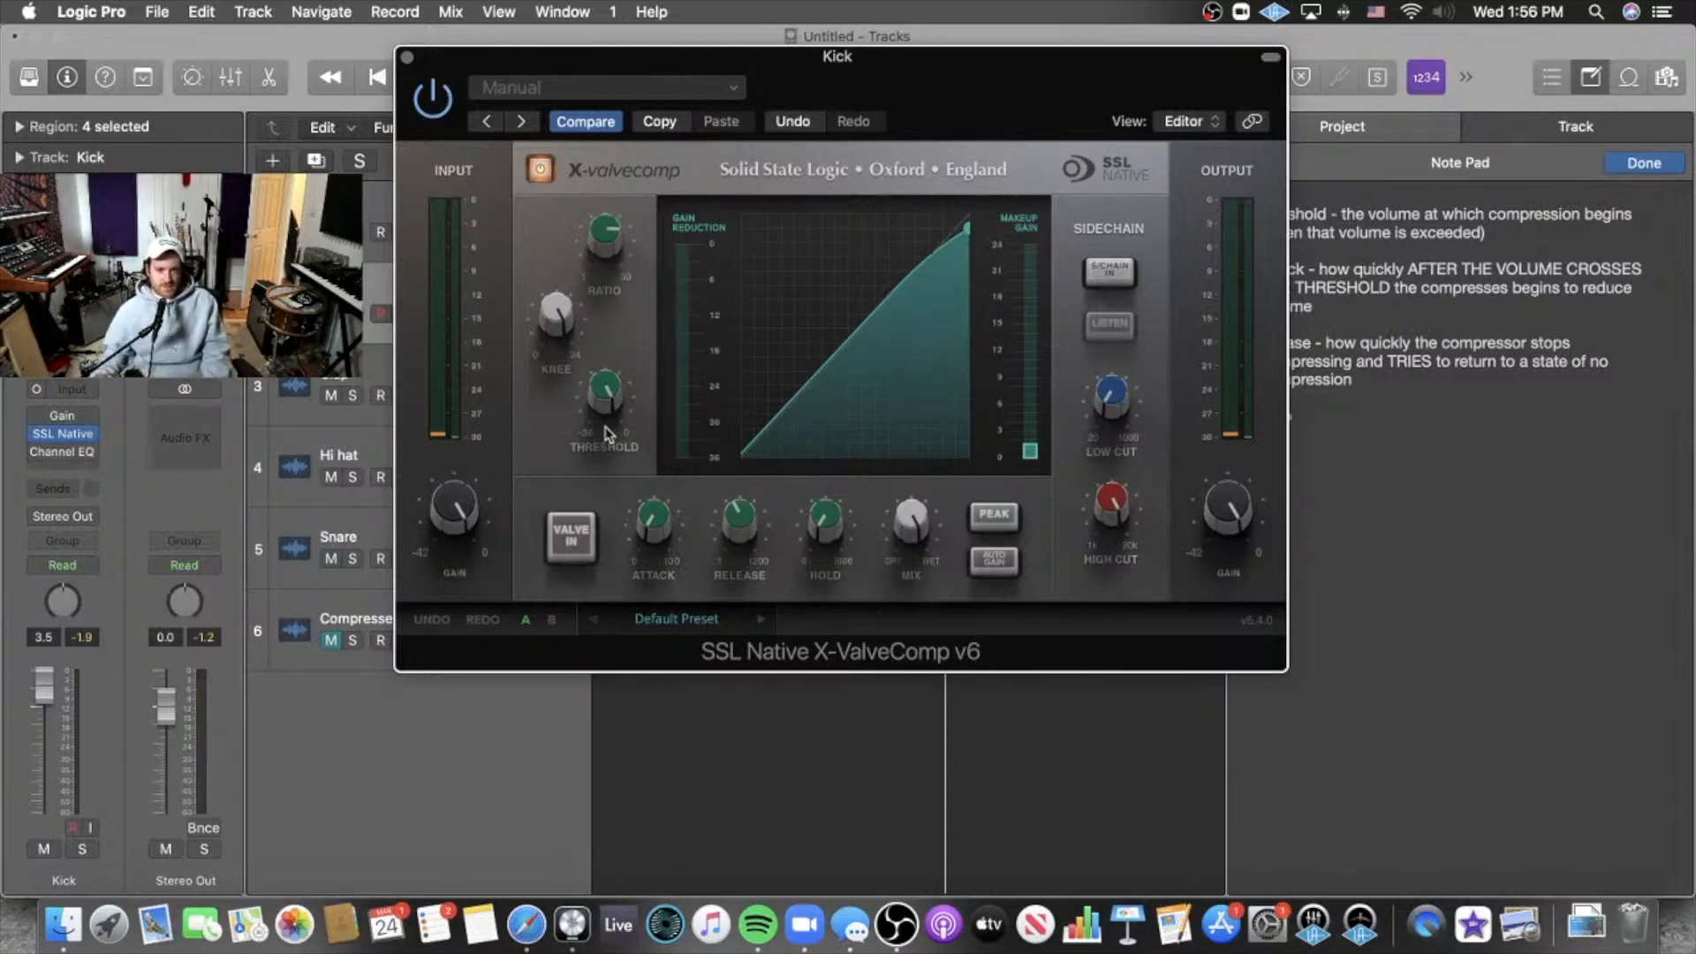
During playback, lower the threshold to about -3.4 dB with slight makeup gain and compare X-ValveComp bypassed and engaged.
key("space")
left_click_drag(608, 433, 601, 418)
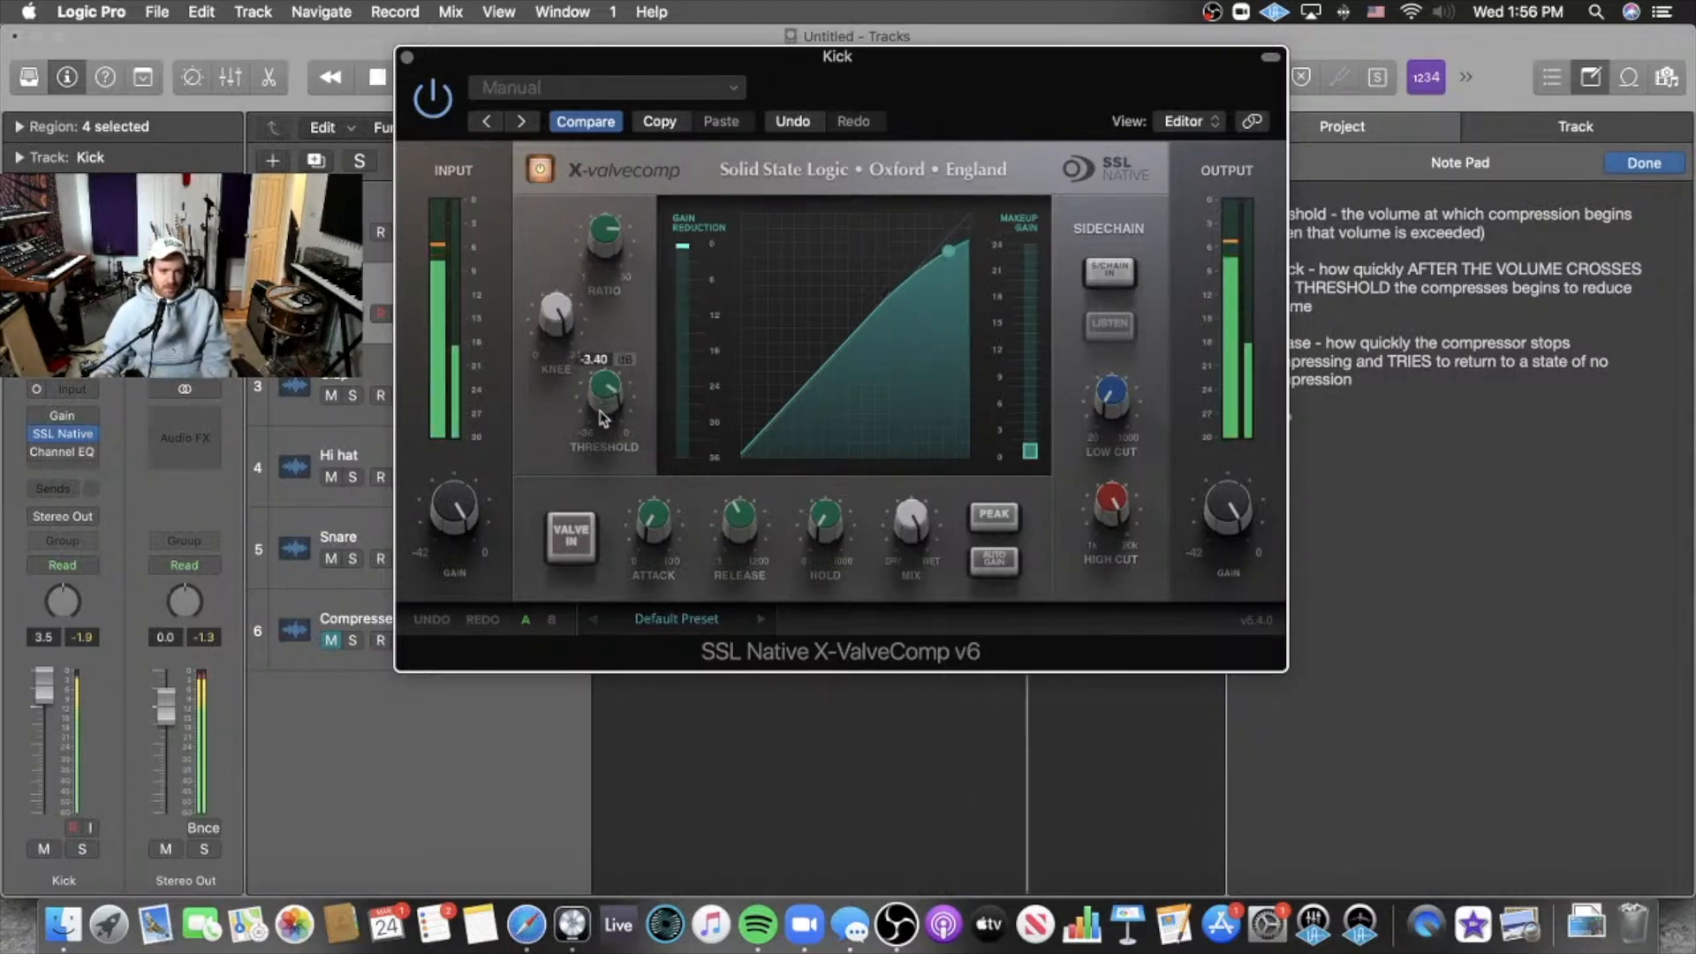
left_click_drag(601, 413, 574, 407)
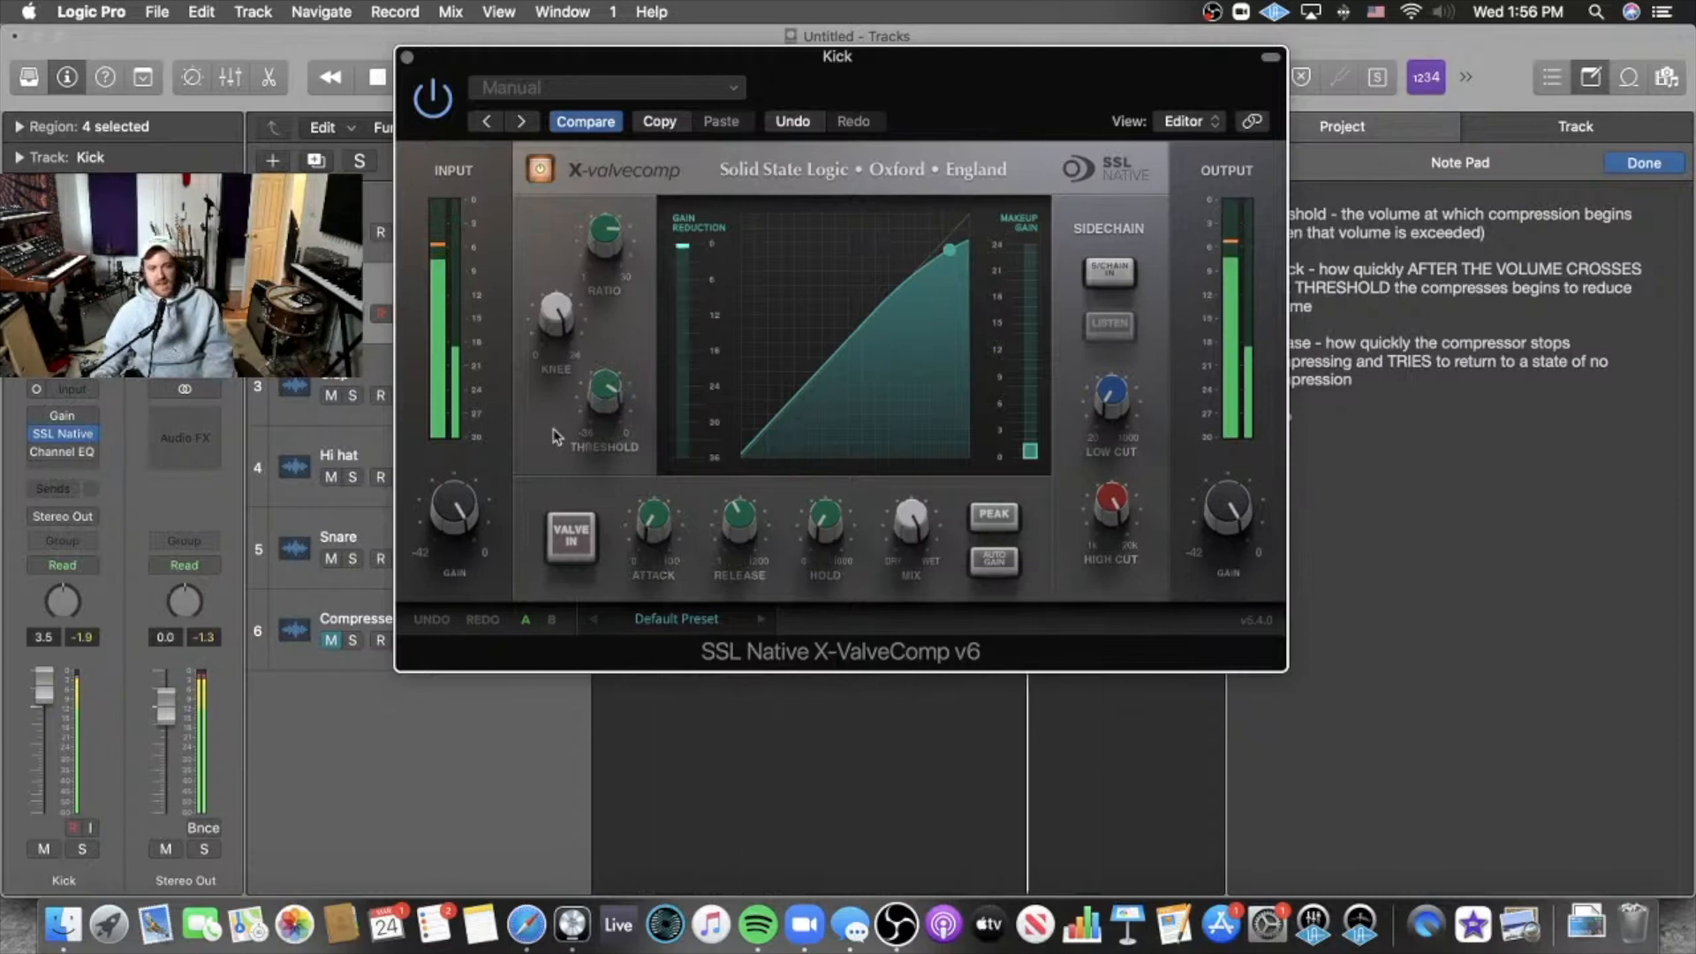
left_click_drag(604, 393, 604, 399)
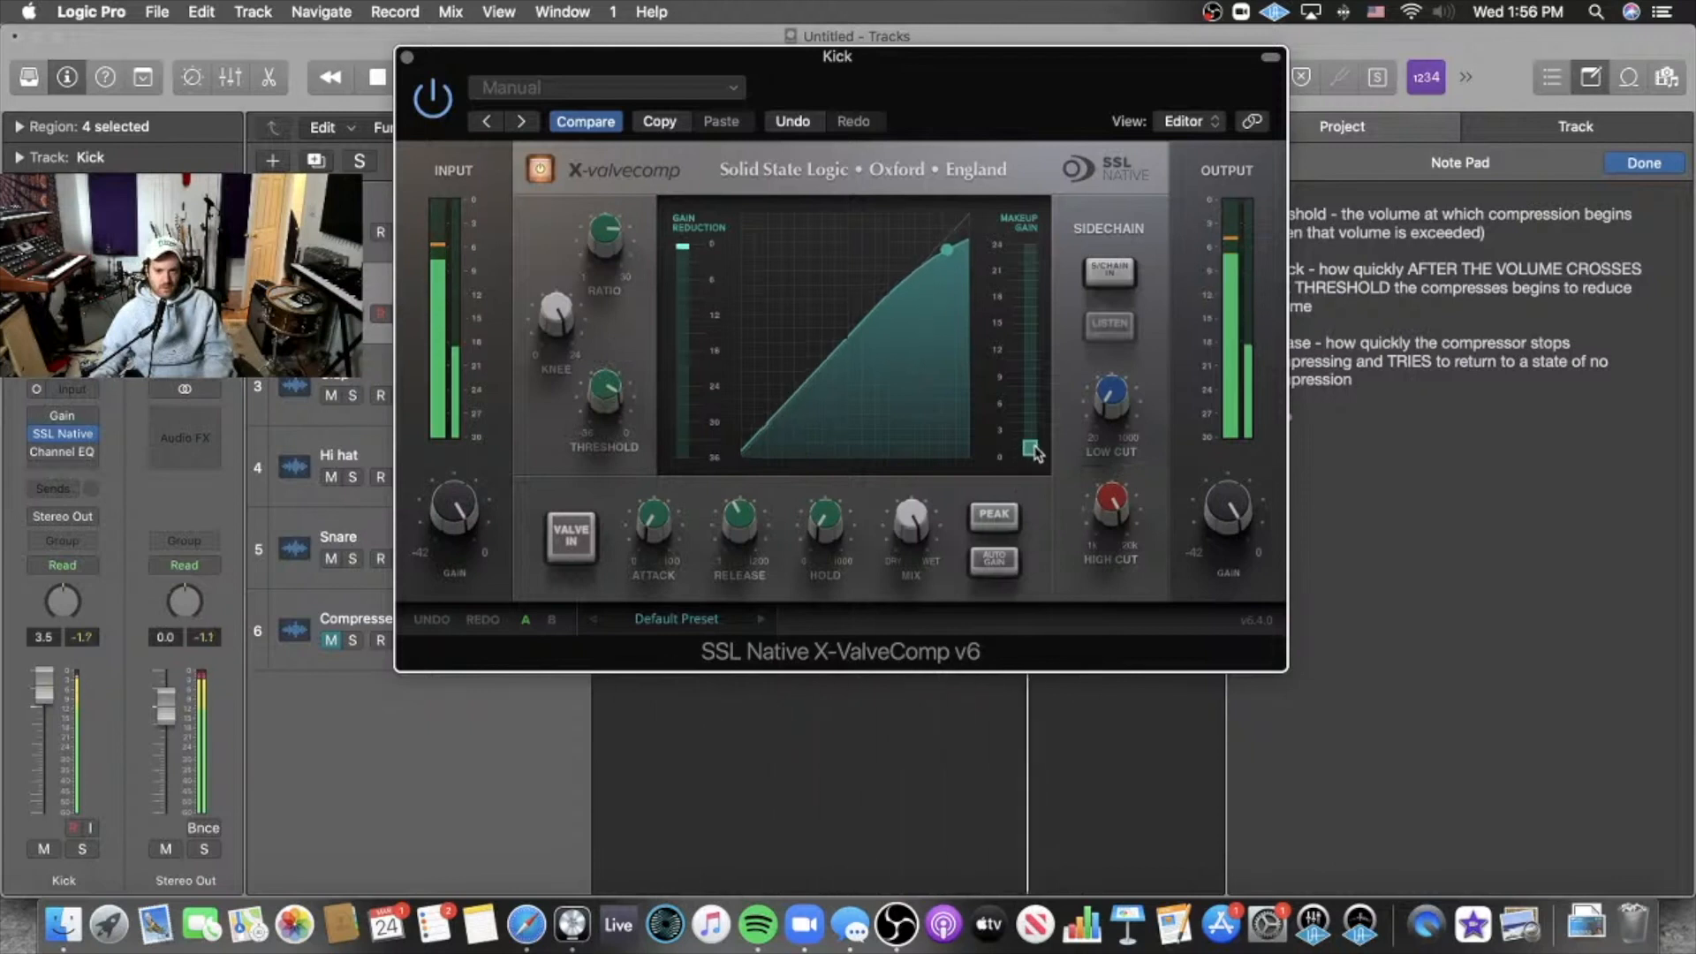
left_click(540, 169)
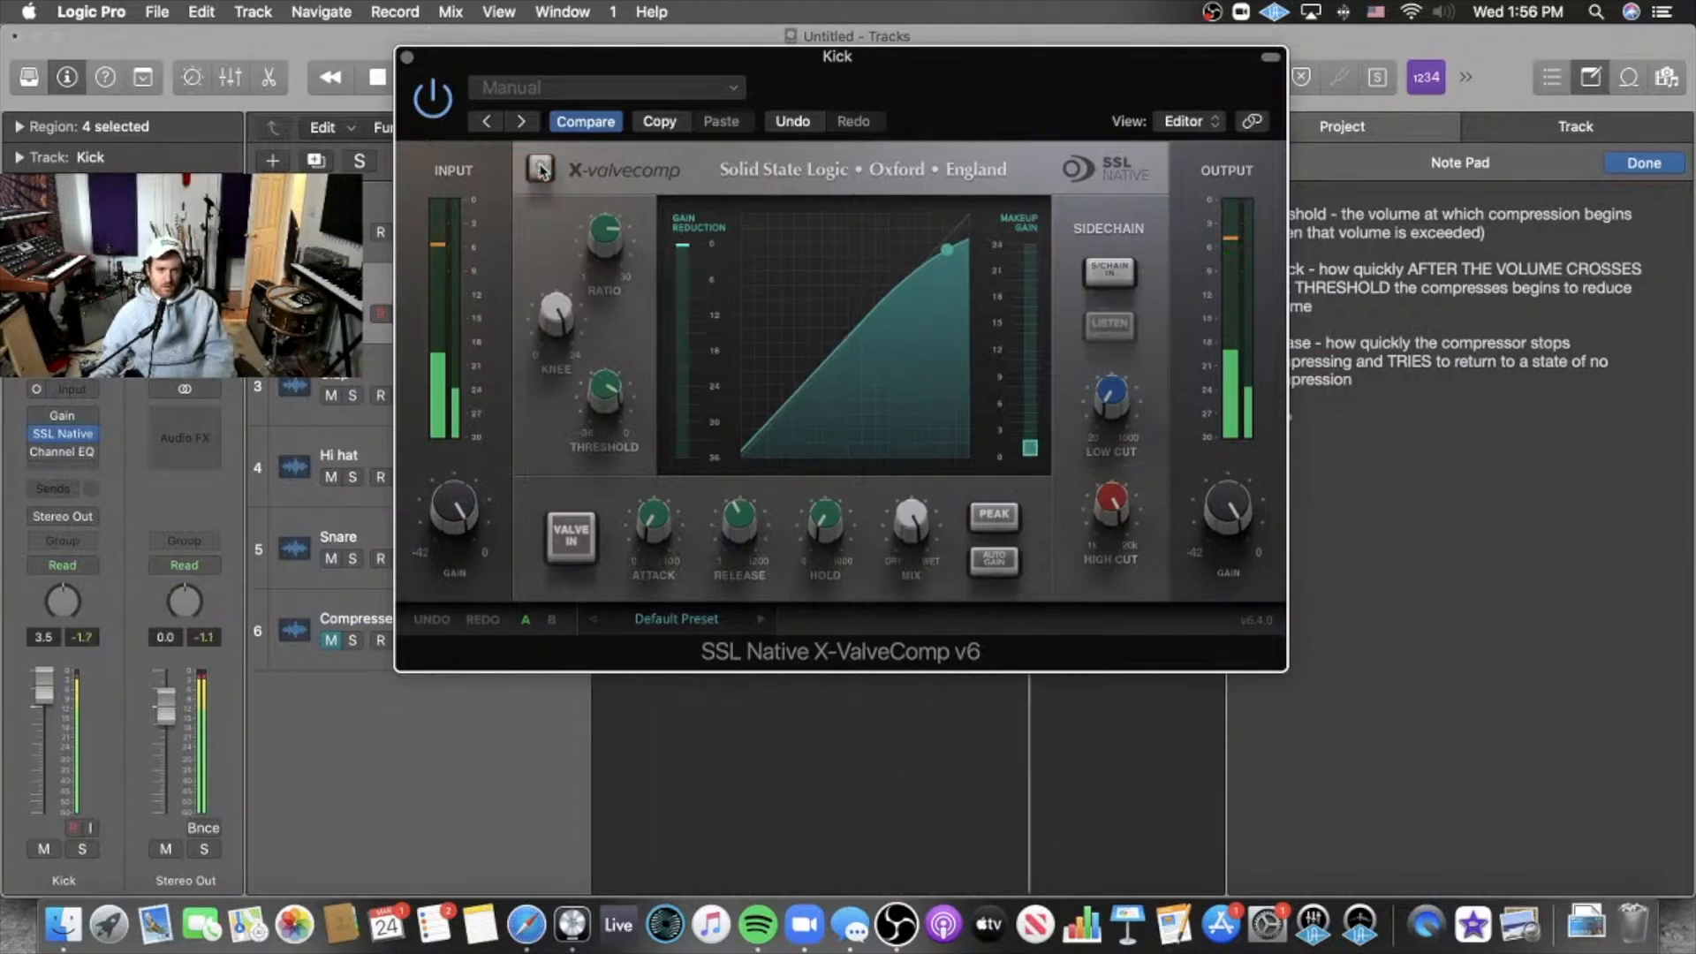
left_click(540, 168)
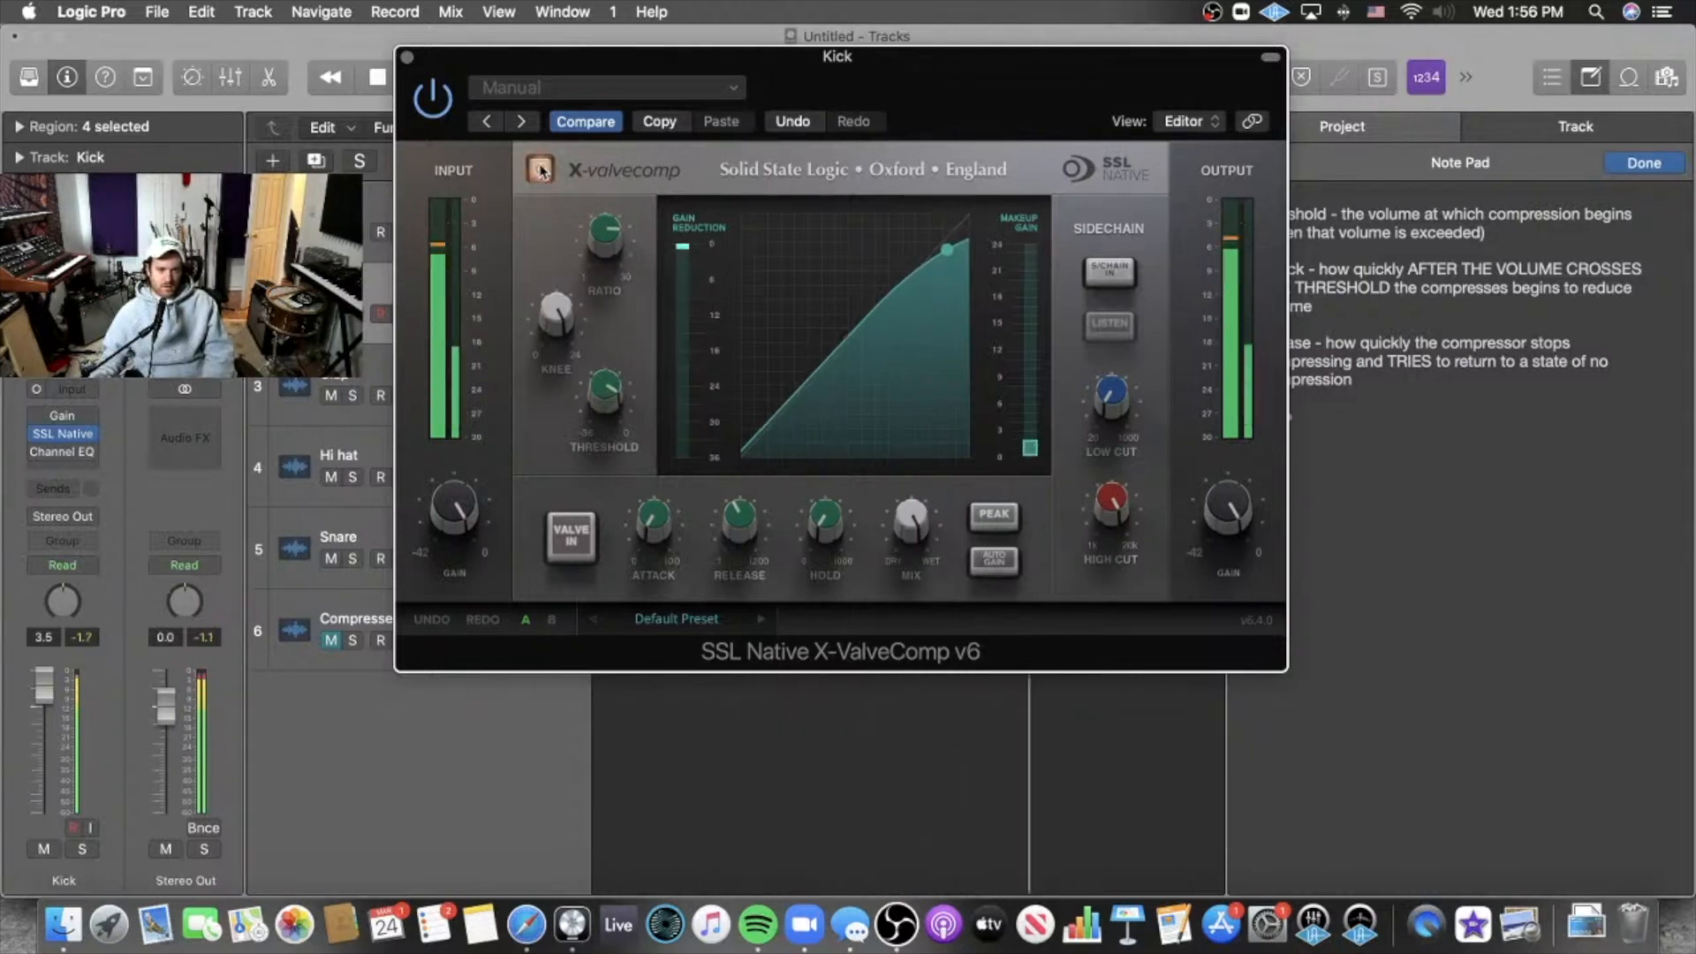
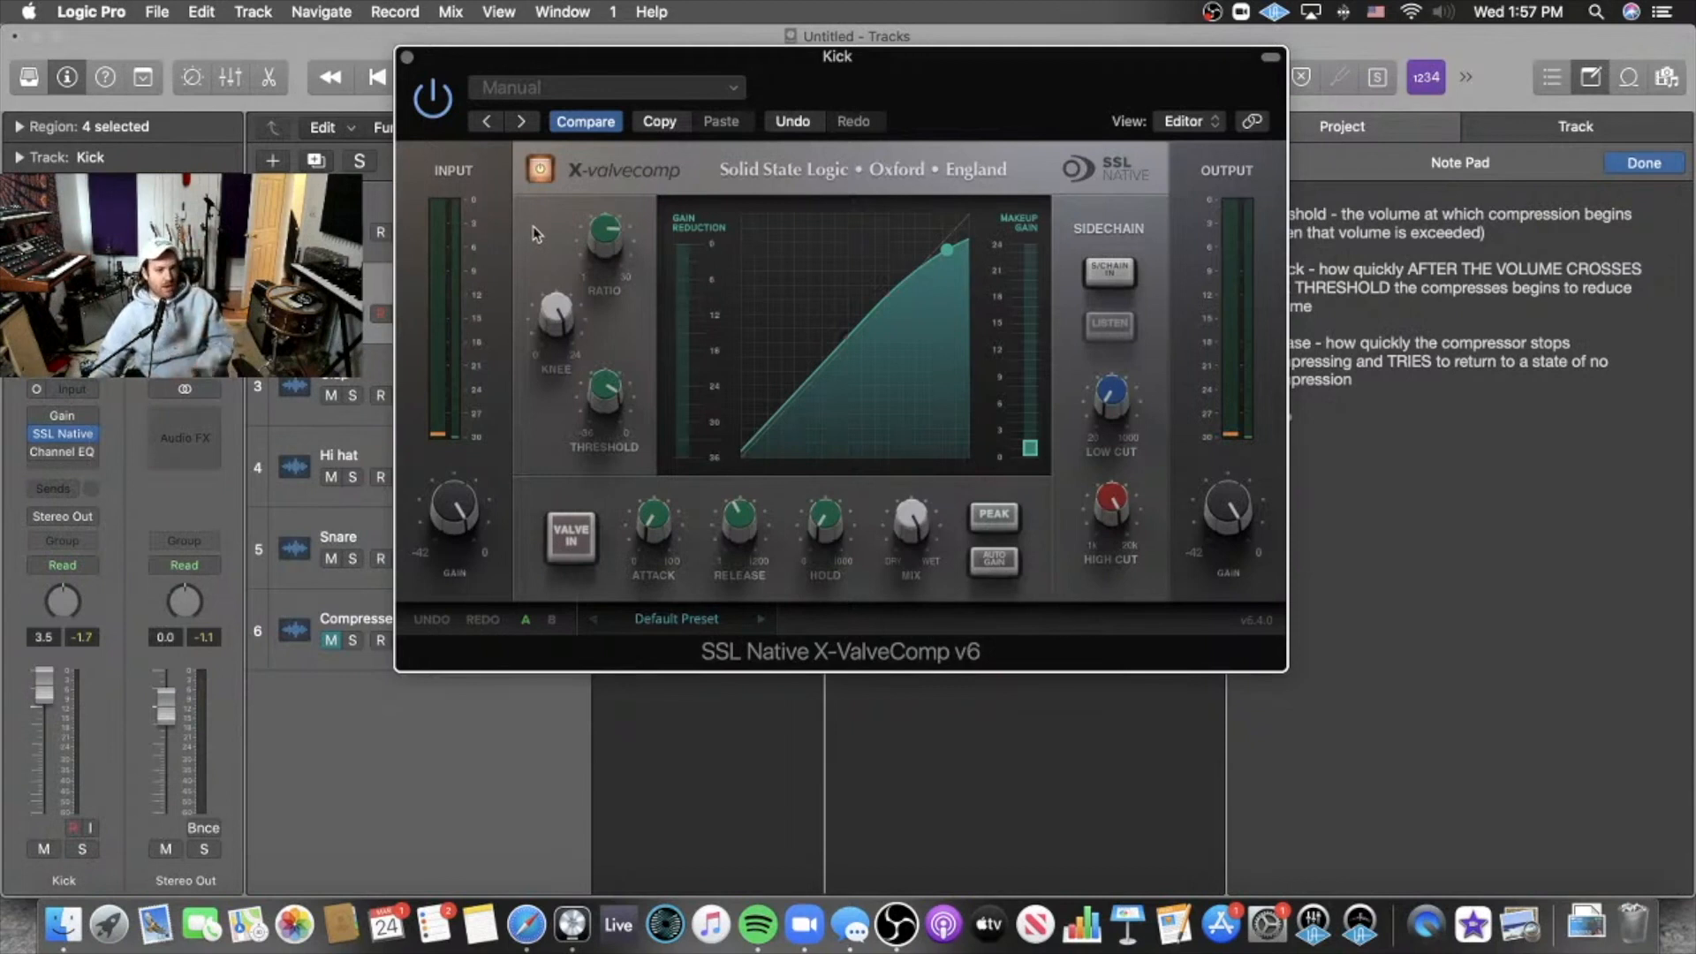
Restart playback and fine-tune the threshold and makeup gain, trying a -6.60 dB threshold and comparing X-ValveComp bypassed and engaged.
key("space")
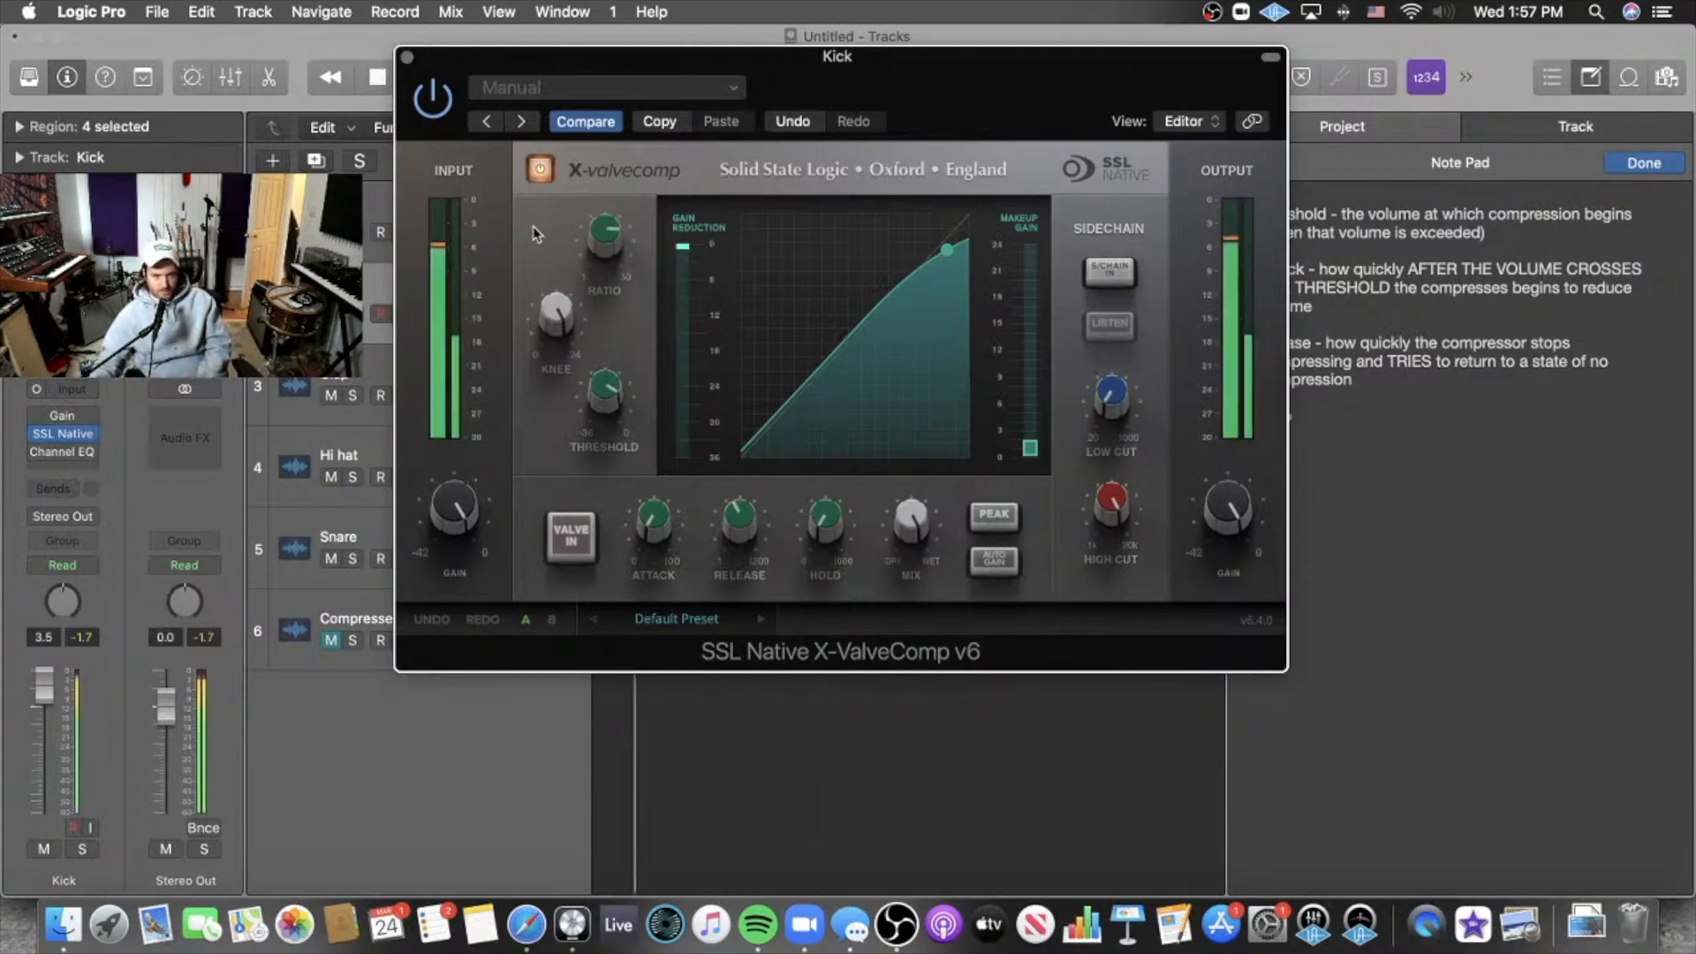
left_click_drag(599, 394, 599, 397)
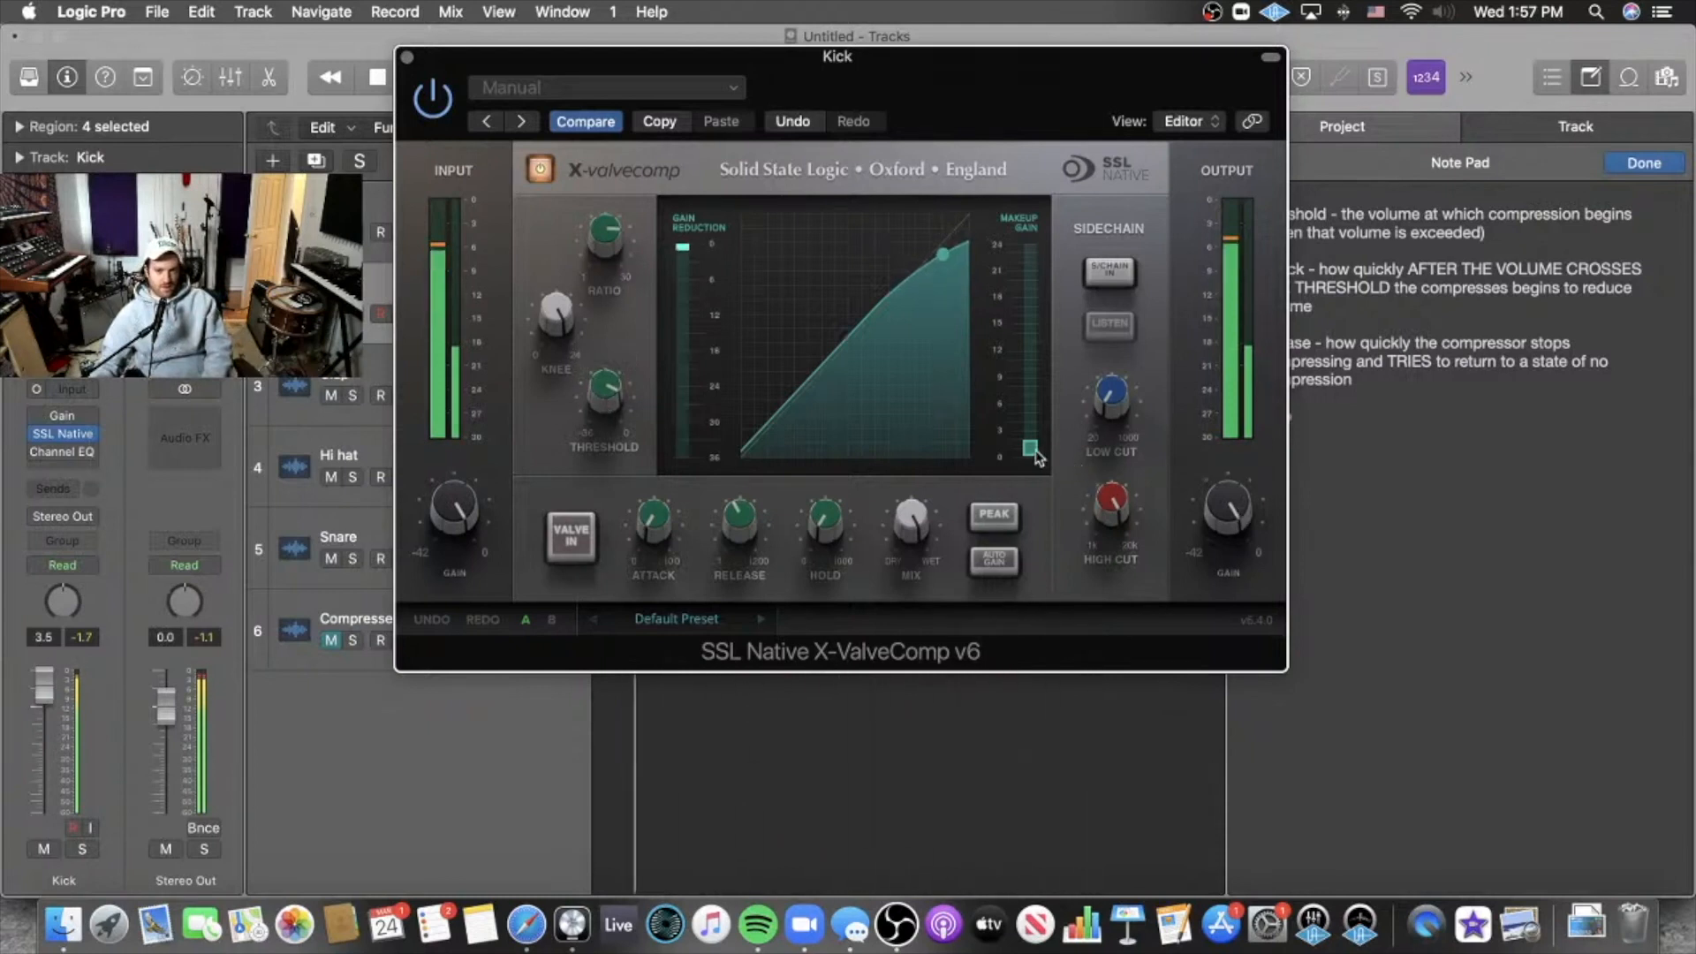
left_click(540, 171)
left_click(541, 170)
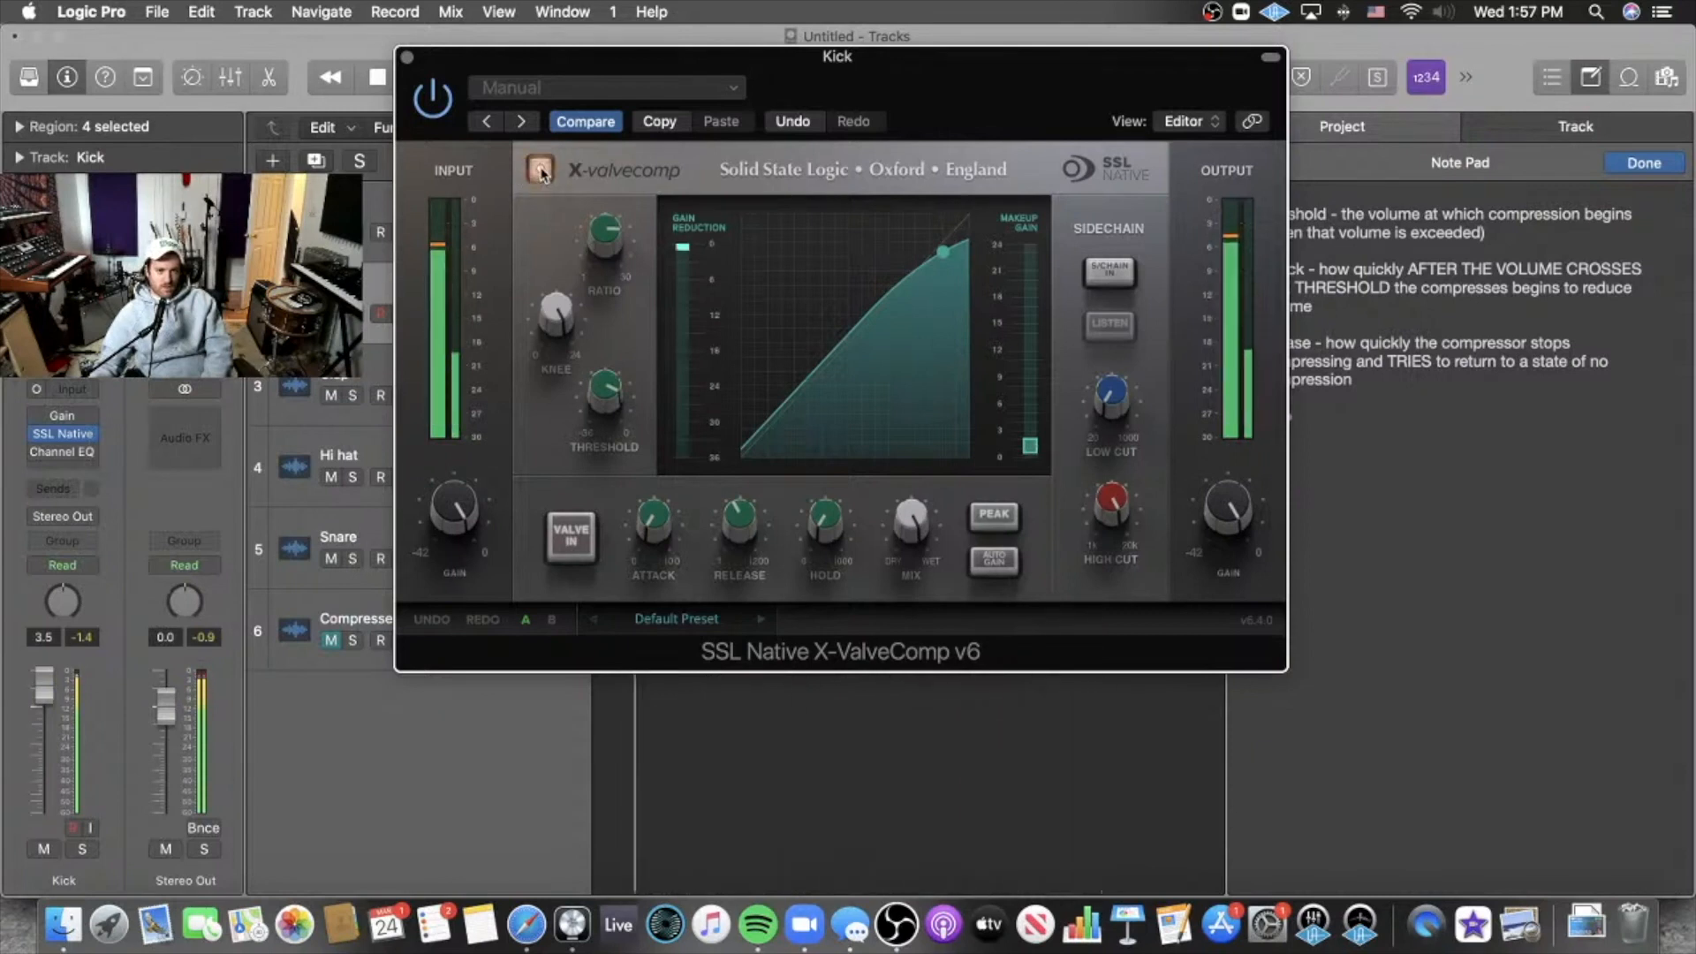
mouse_move(601, 409)
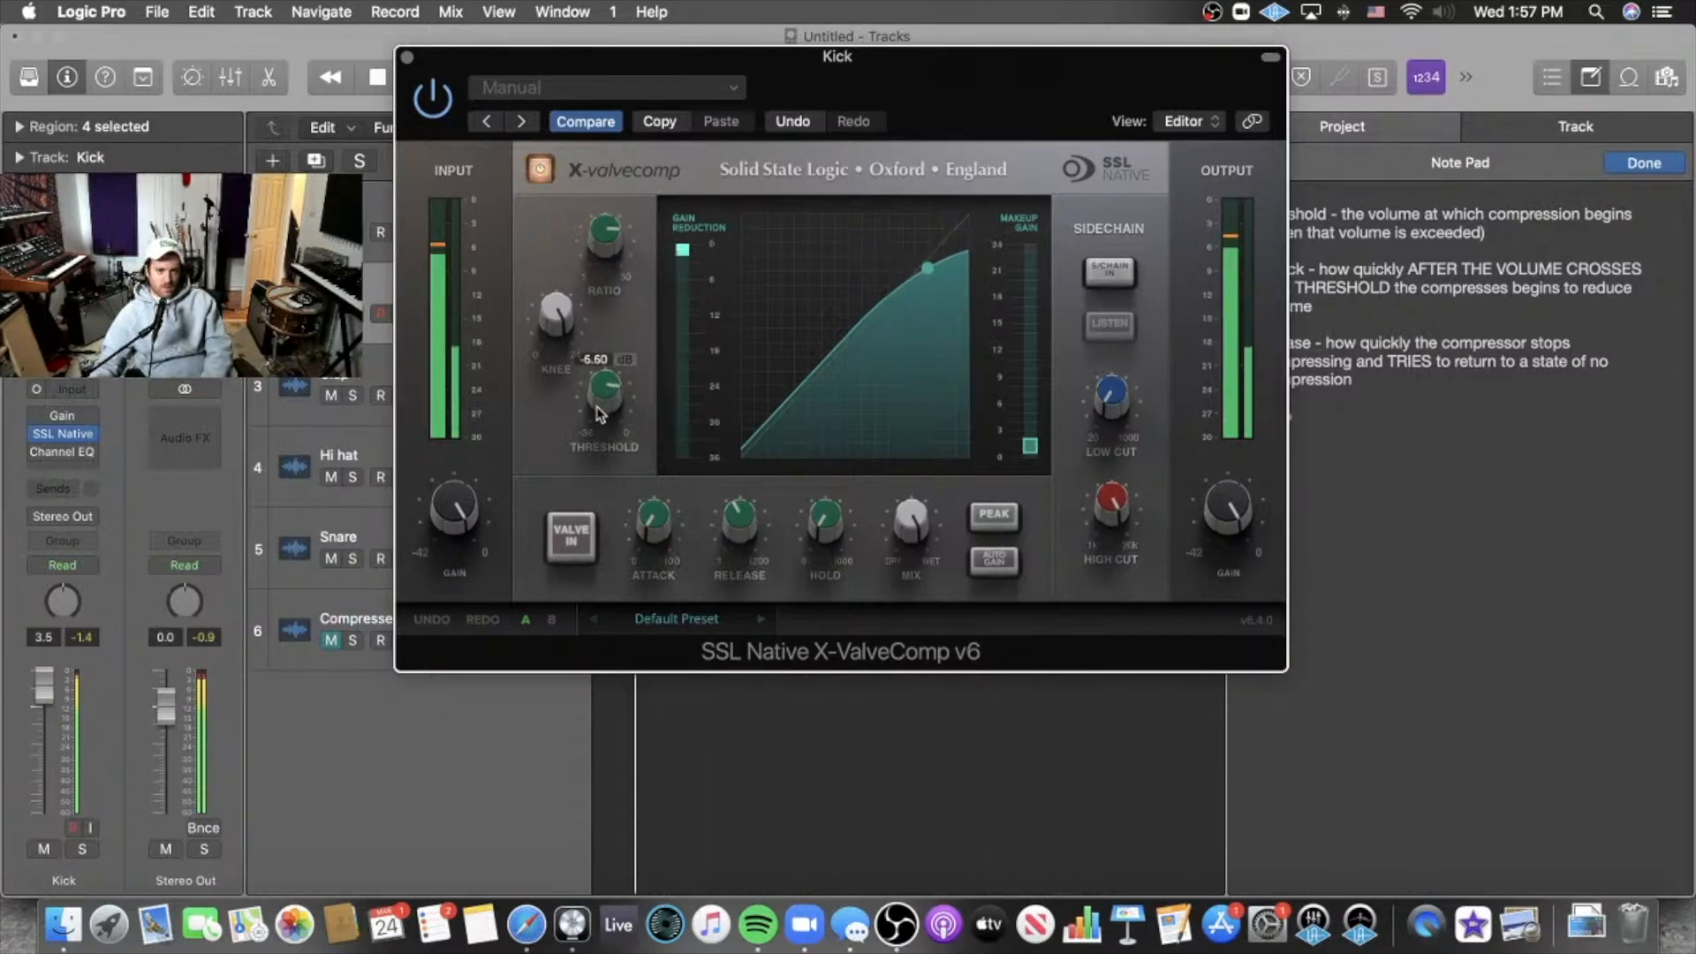
left_click_drag(597, 414, 607, 403)
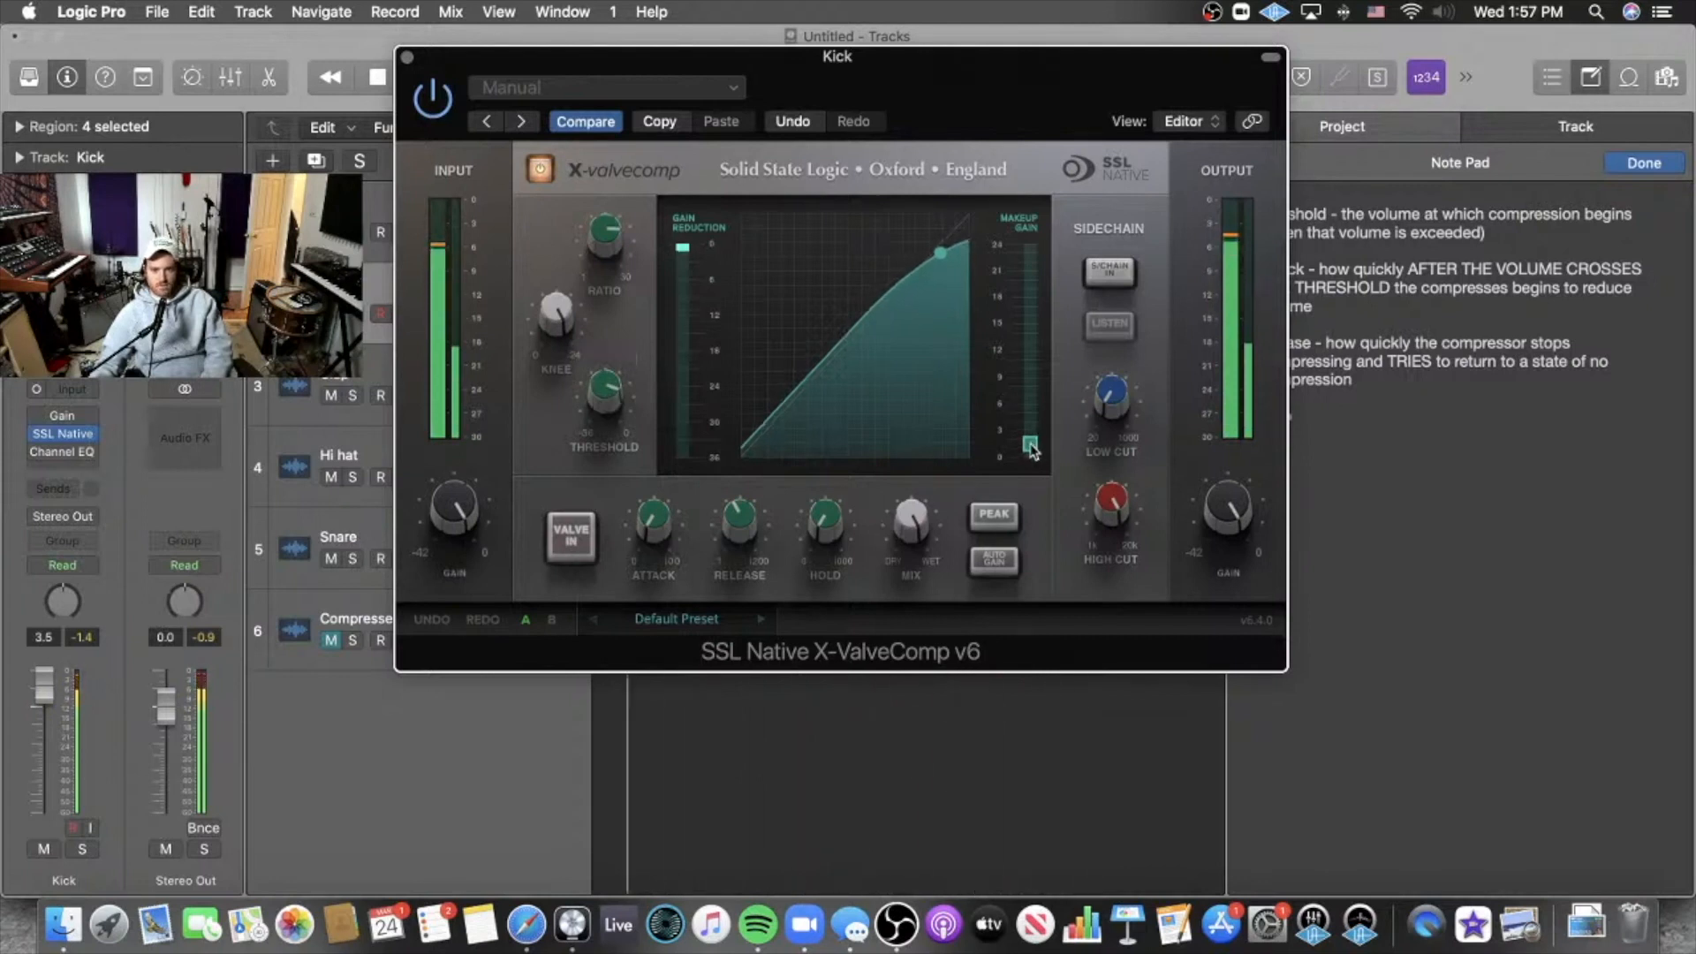
Compare the kick with X-ValveComp bypassed and engaged, pausing and resuming playback in between.
left_click(546, 170)
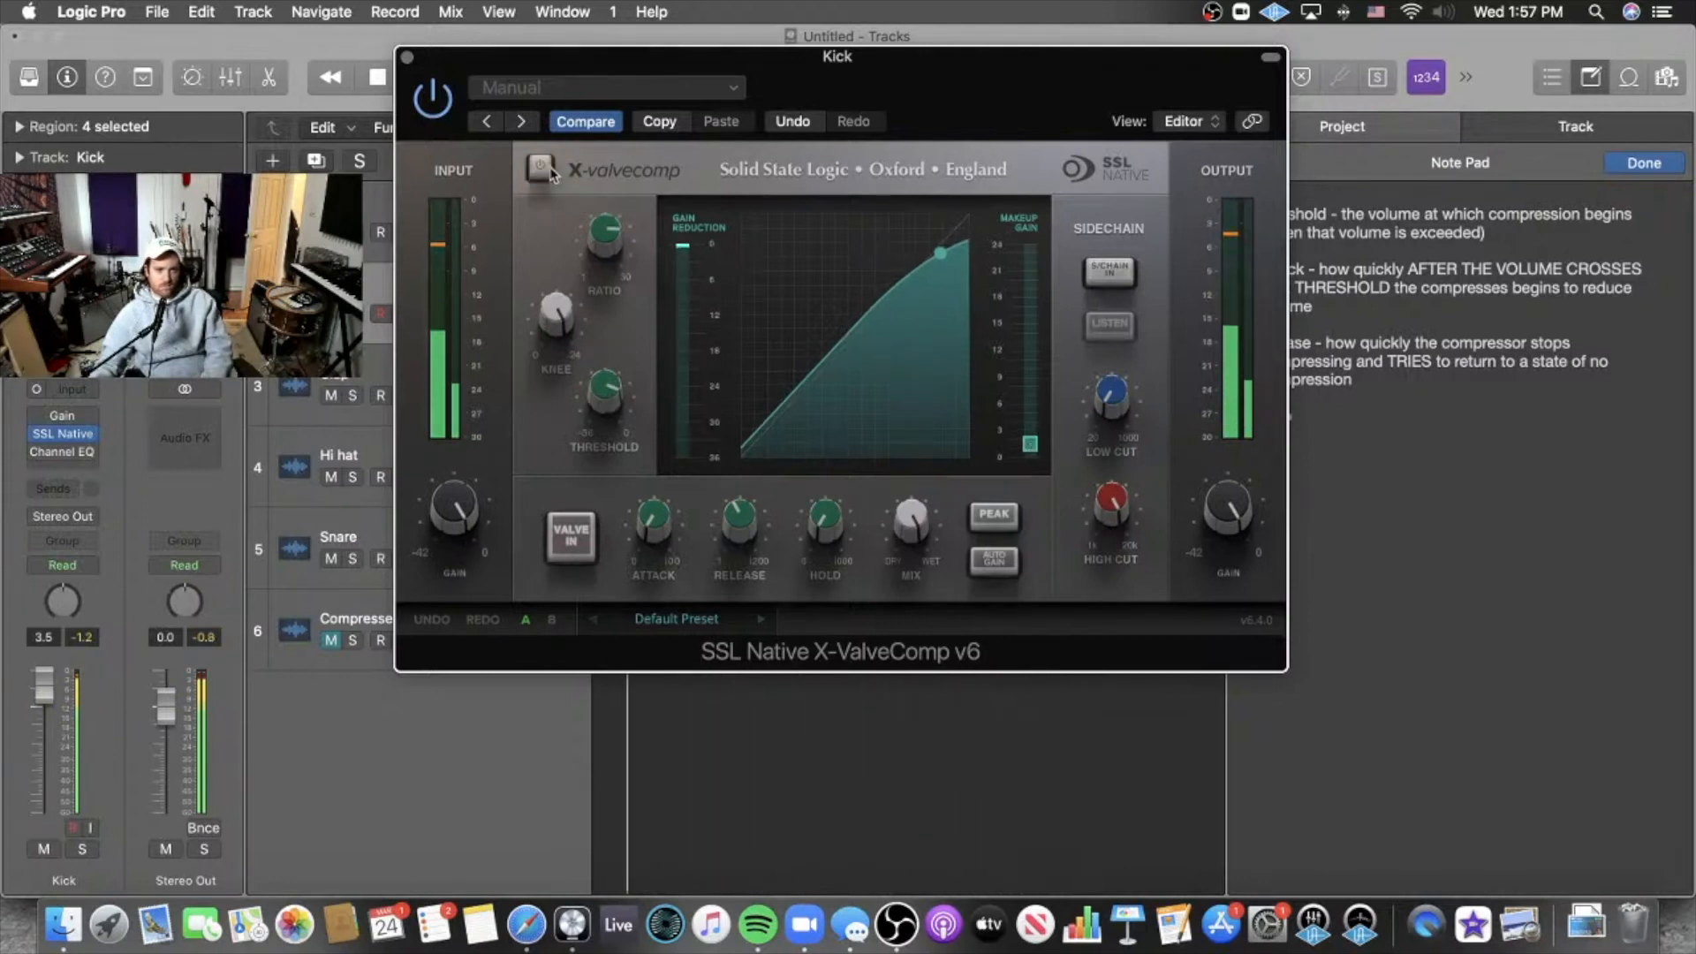
left_click(548, 172)
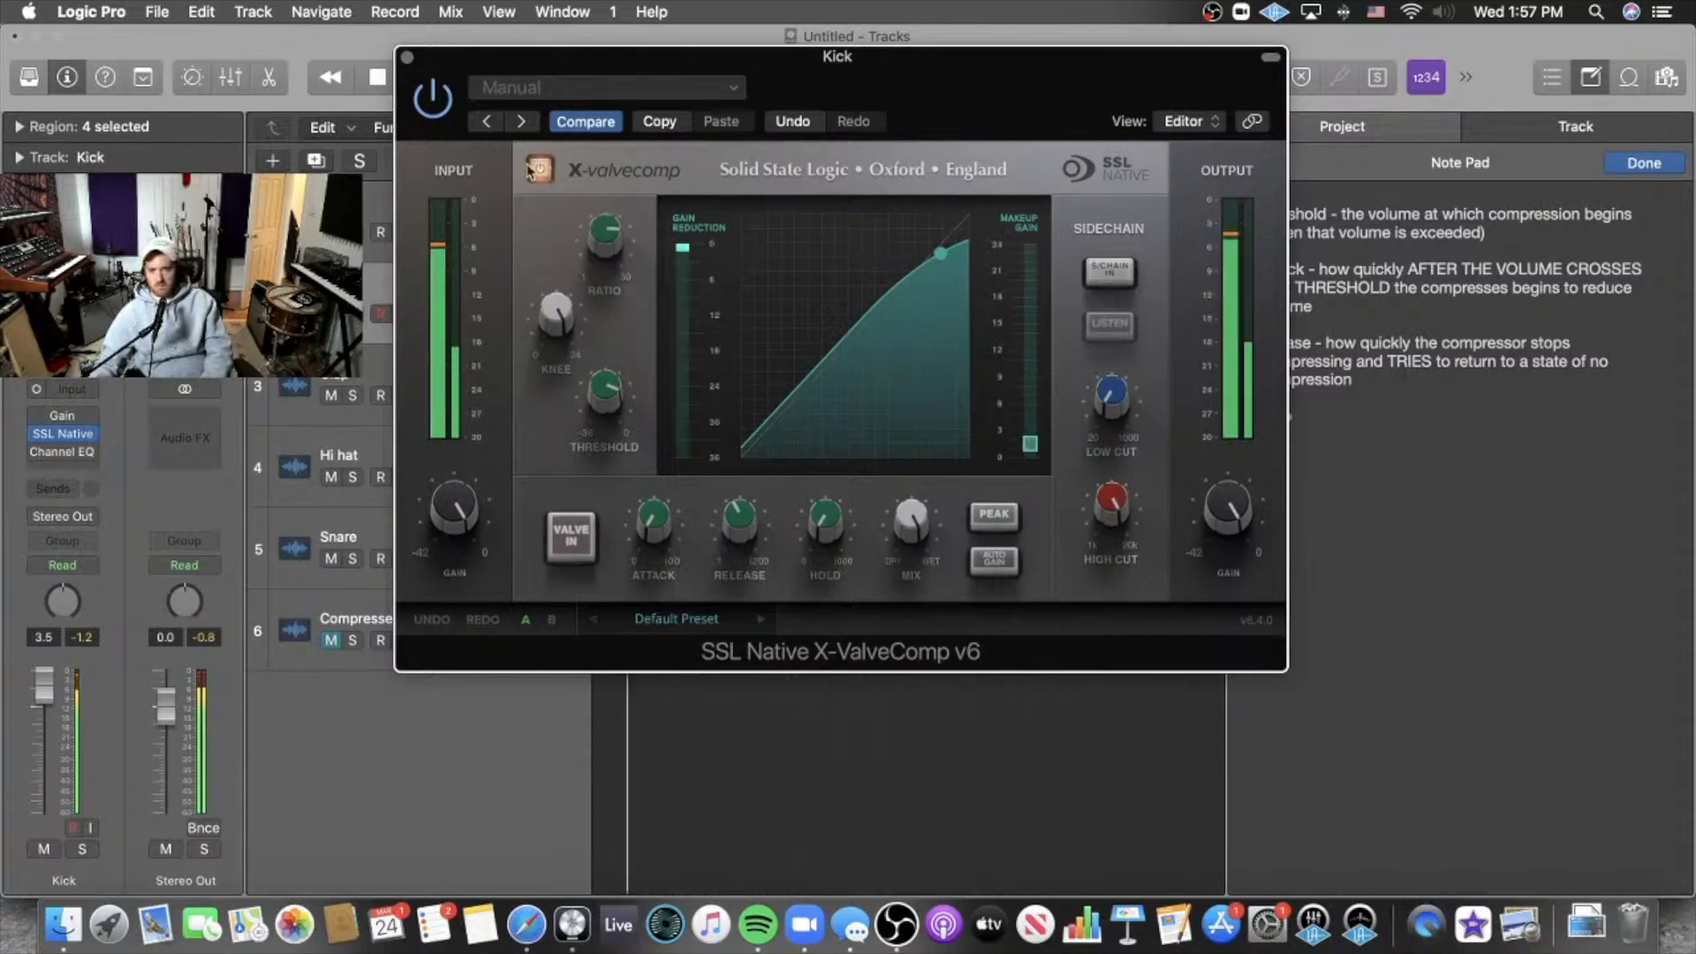
key("space")
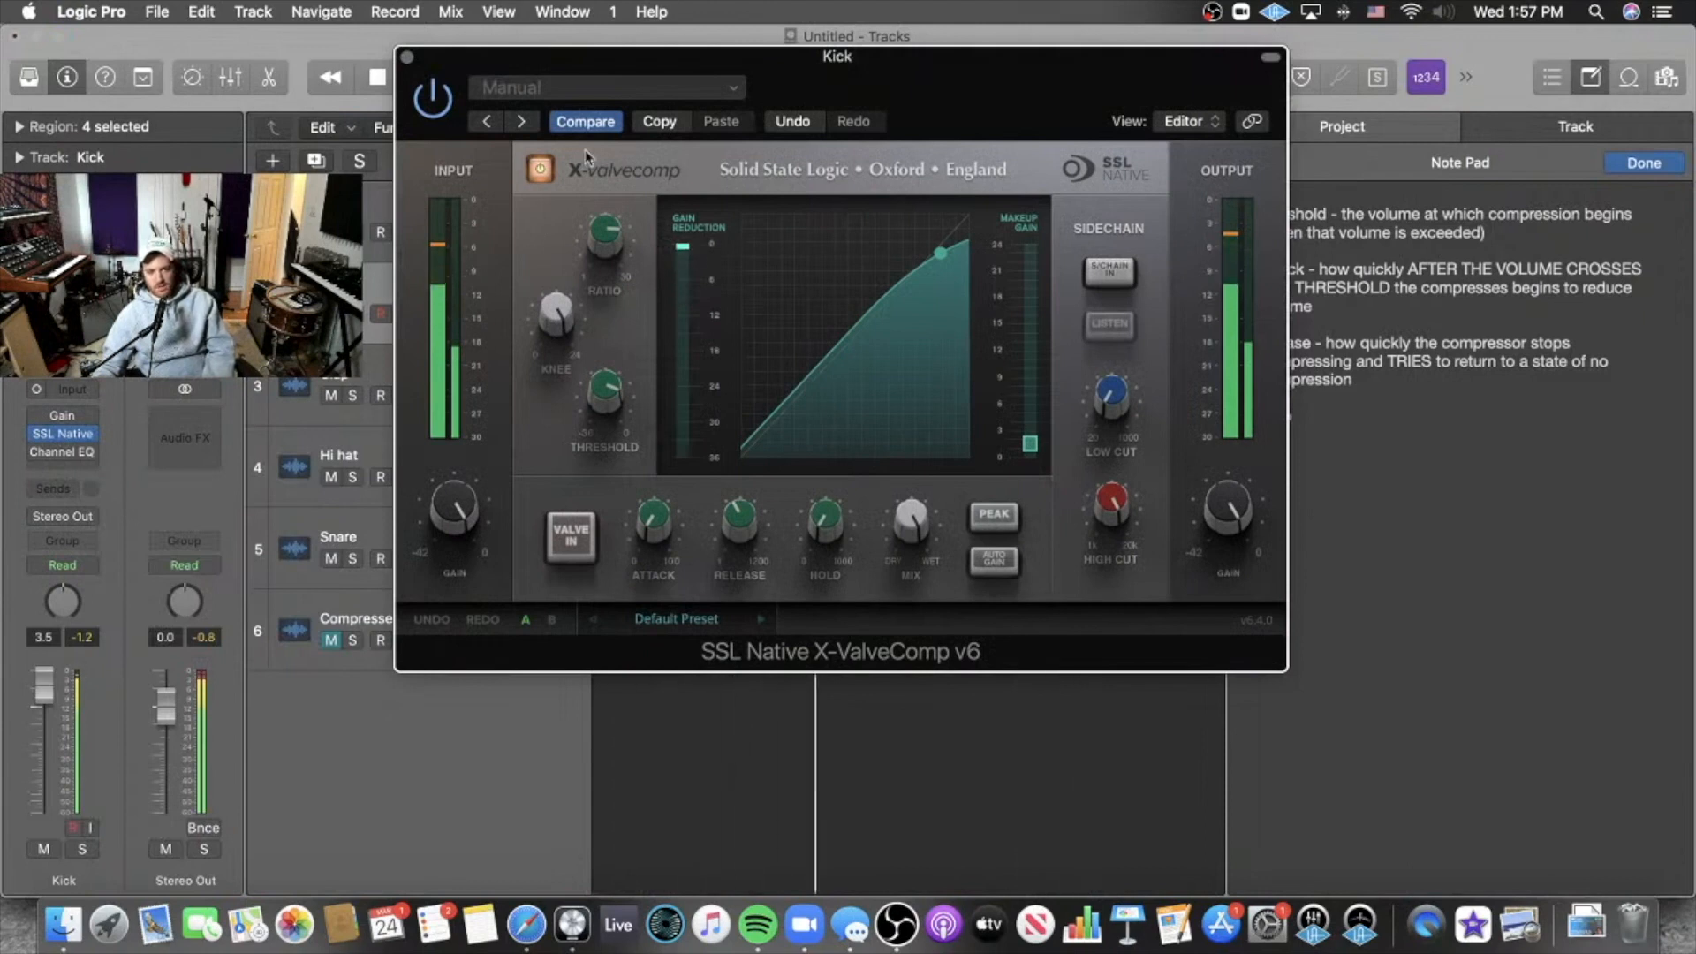
left_click(540, 171)
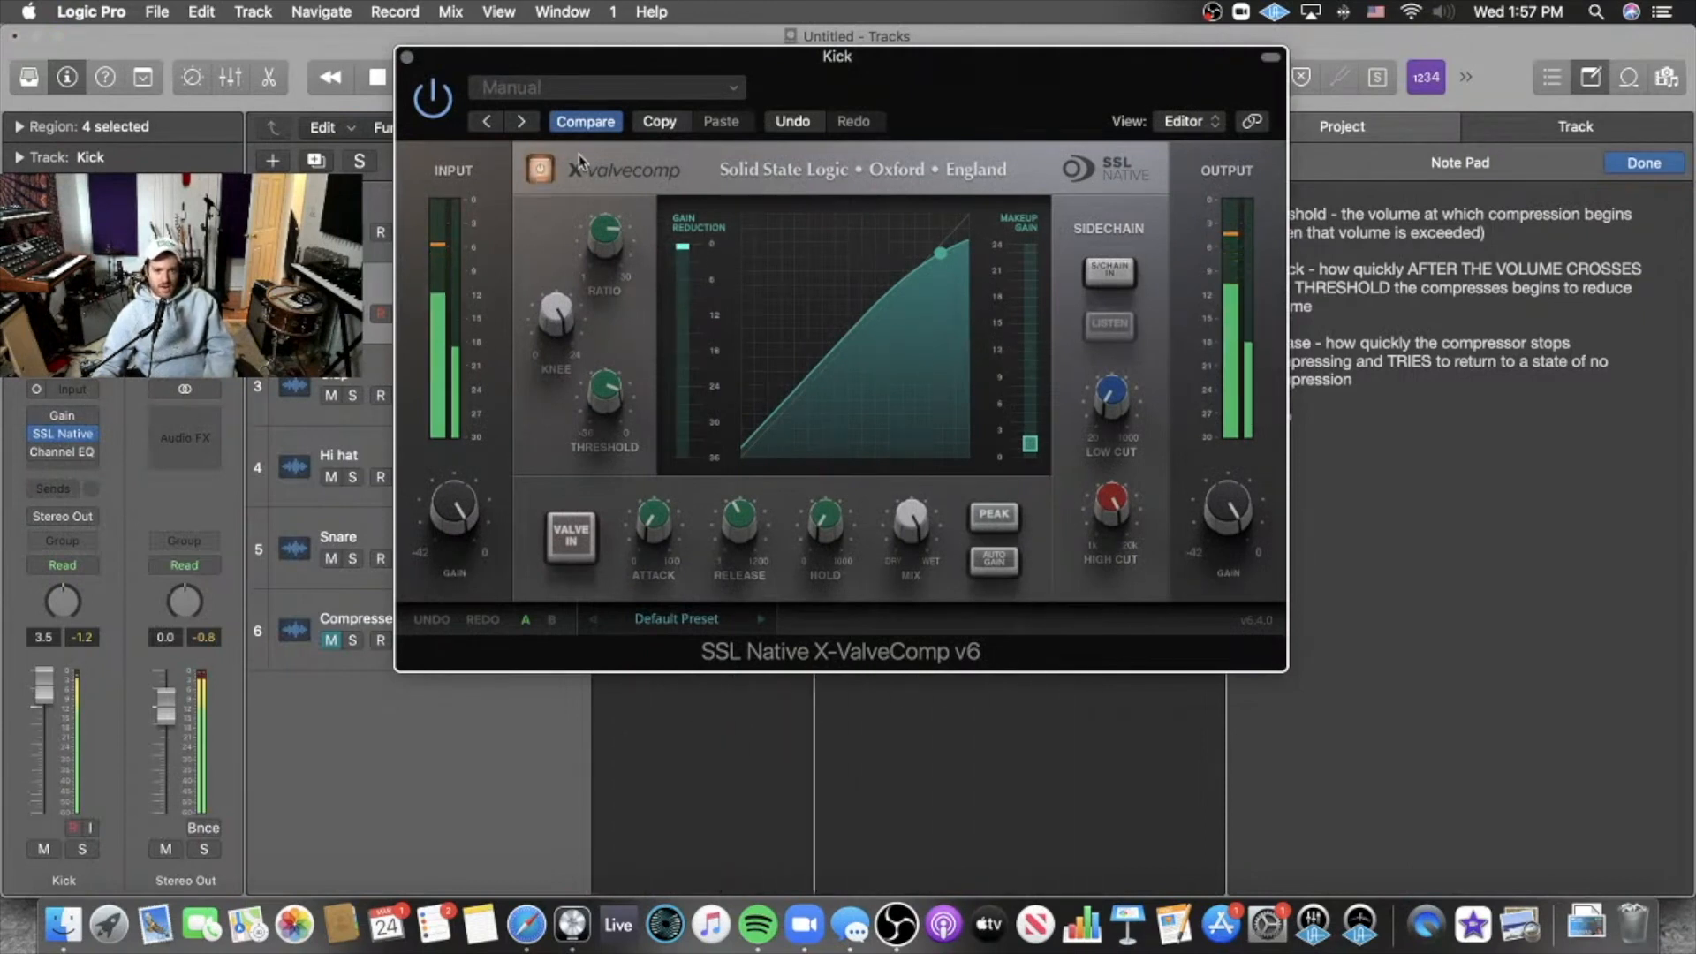
left_click(537, 171)
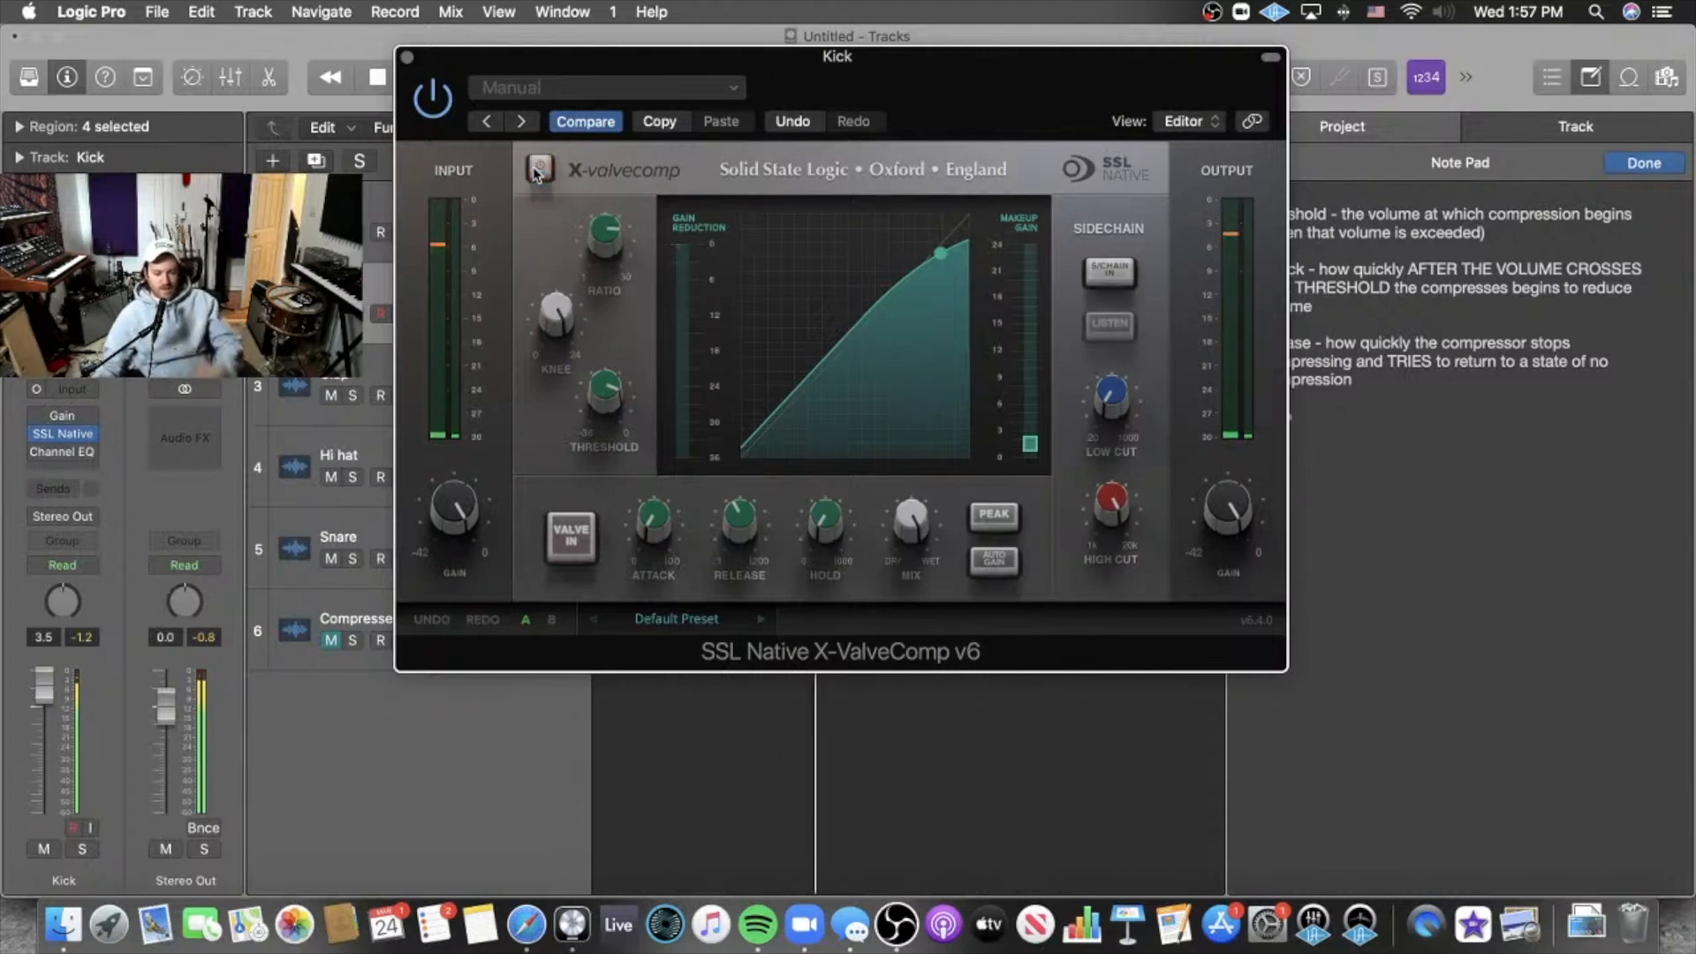
left_click(537, 170)
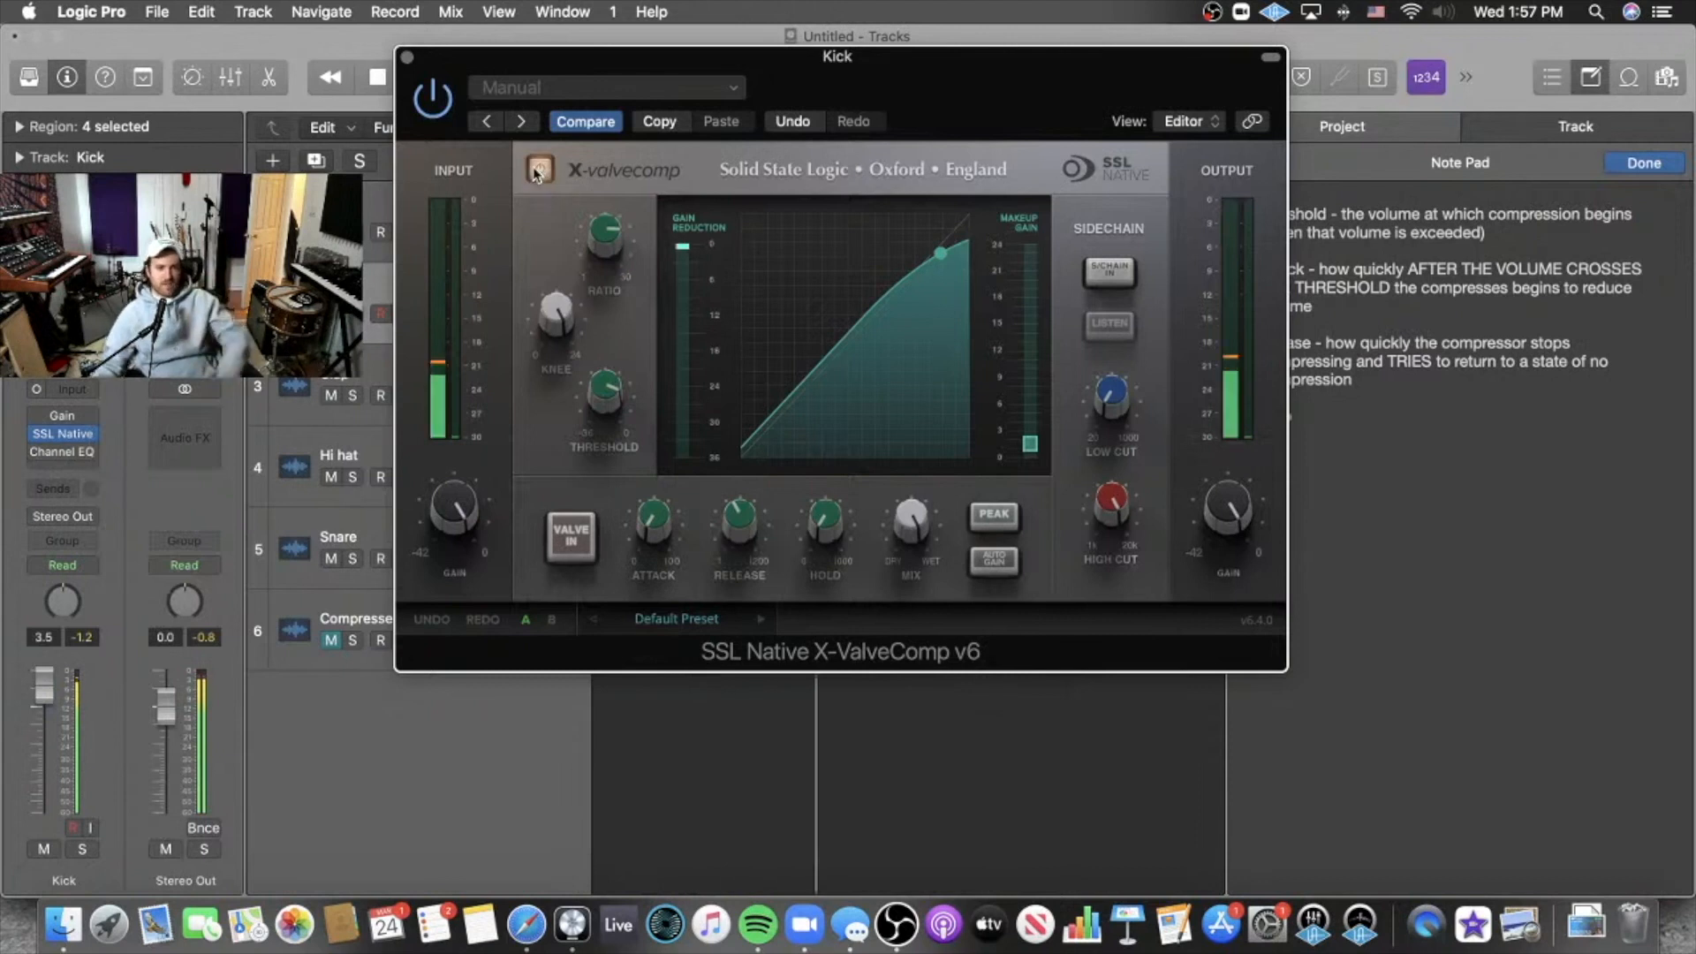
Shorten X-ValveComp's release and reposition the plug-in window while viewing the kick regions in the arrangement.
mouse_move(723, 562)
left_click_drag(723, 562, 716, 576)
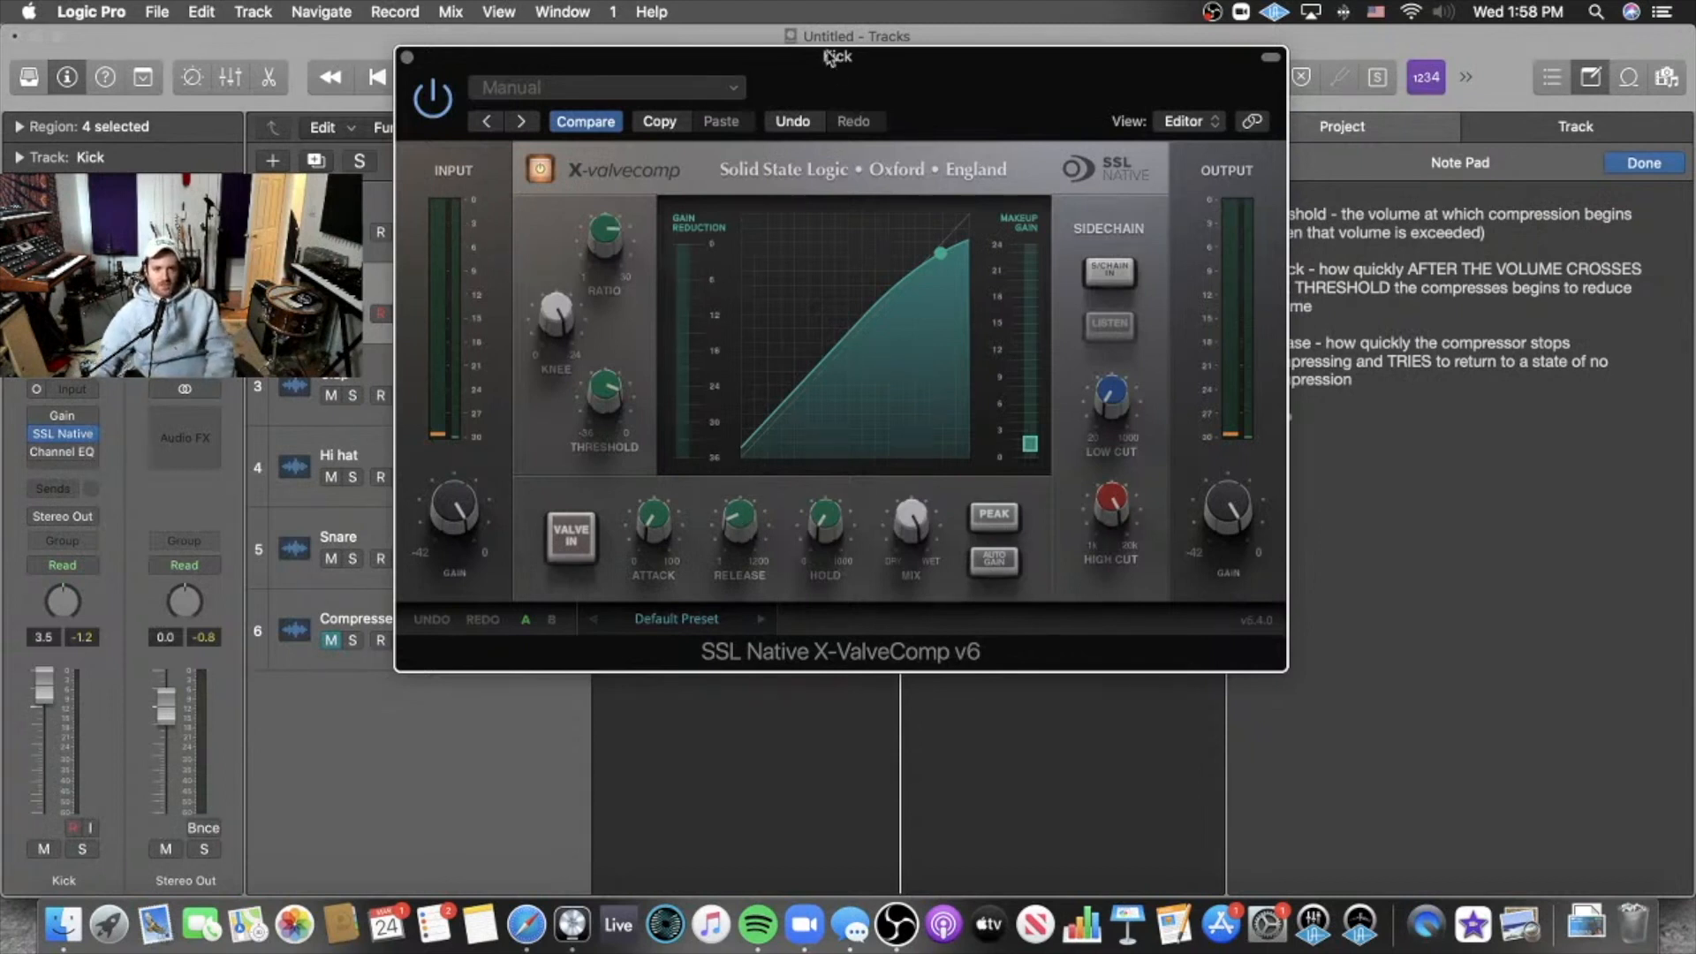
left_click_drag(830, 58, 1171, 165)
left_click(614, 404)
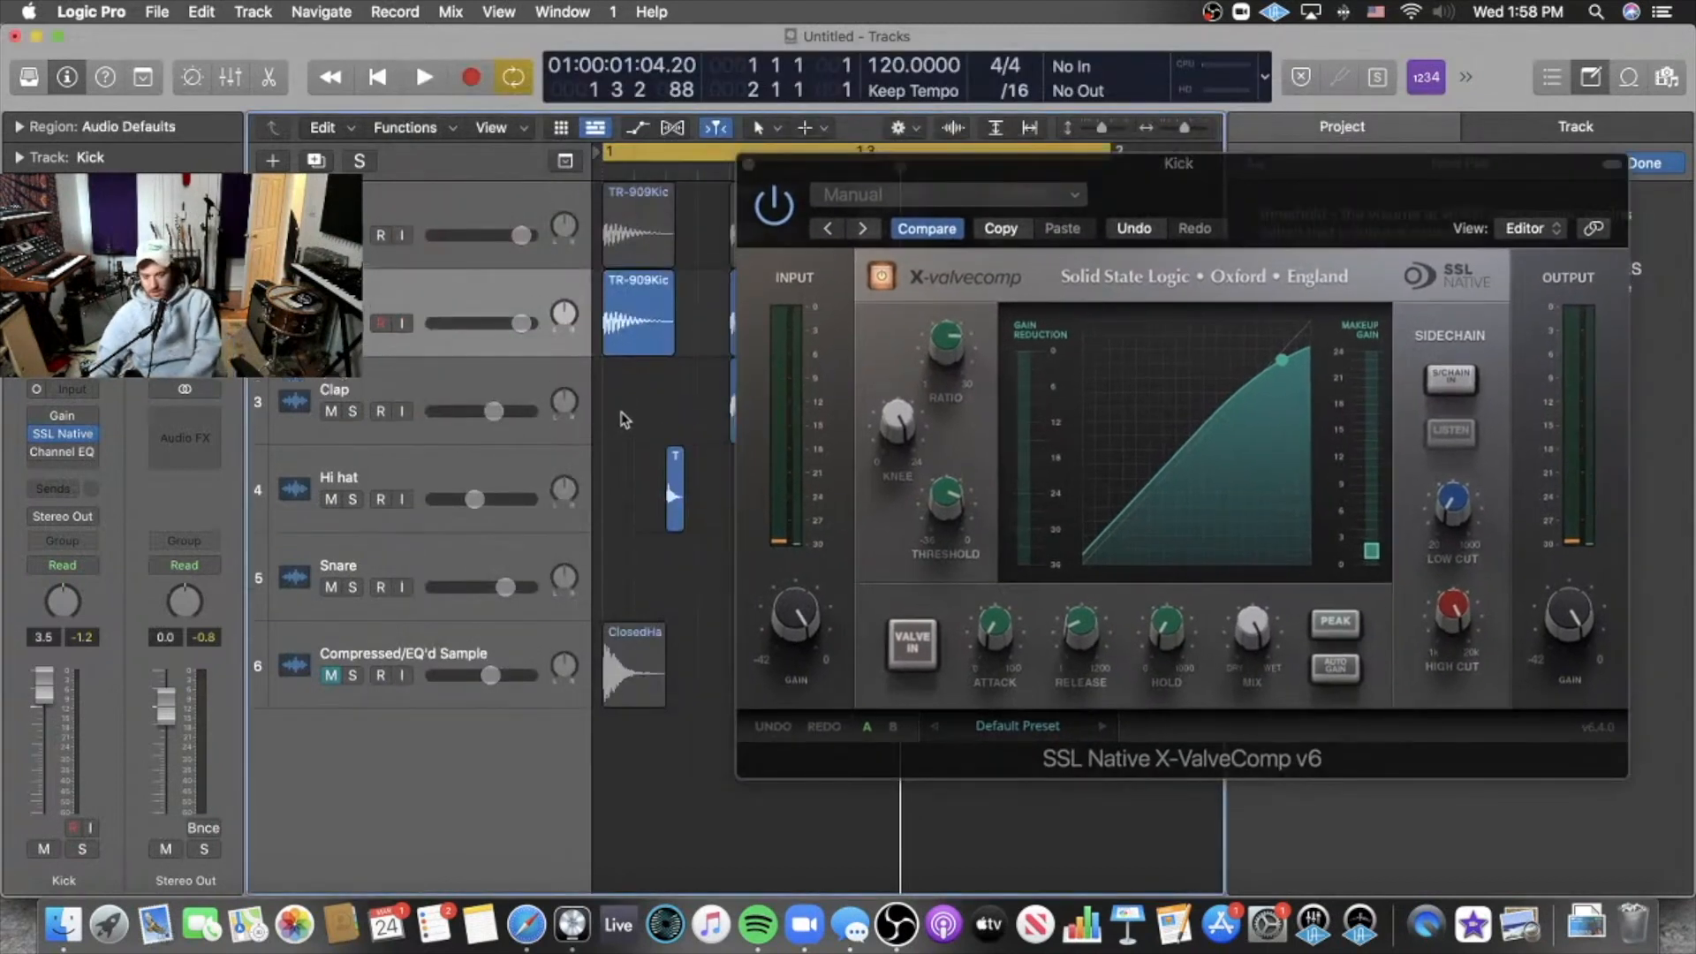
scroll(623, 419, "up", 5)
scroll(613, 417, "left", 8)
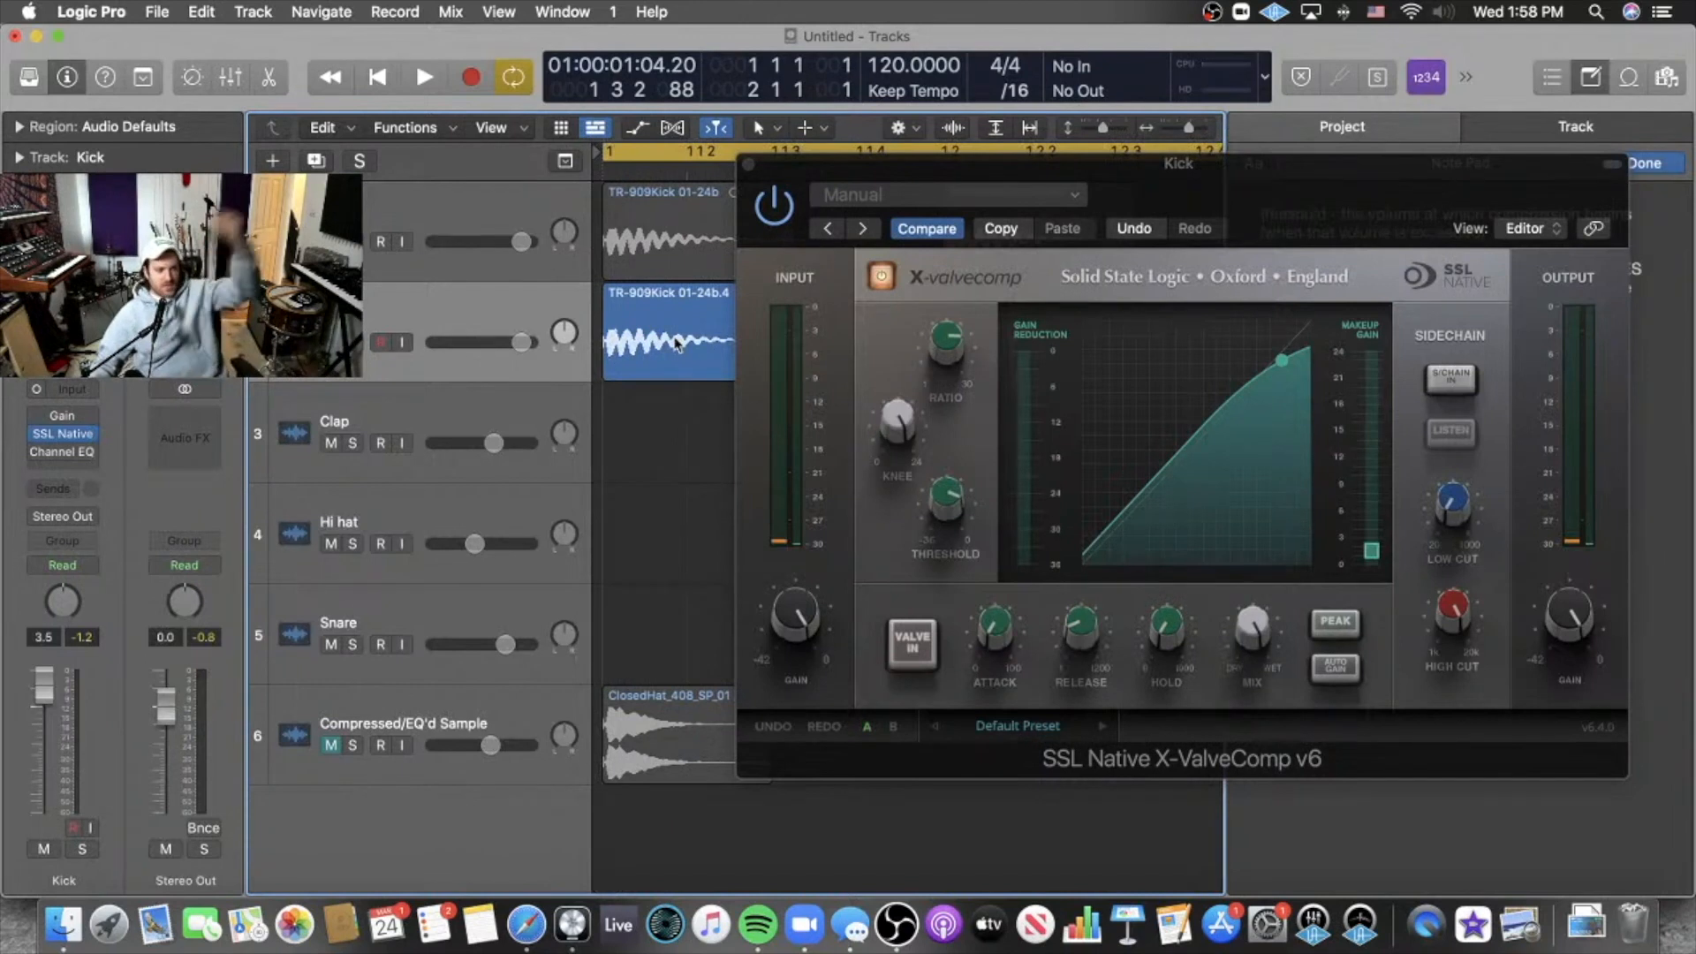
left_click_drag(1201, 187, 1098, 166)
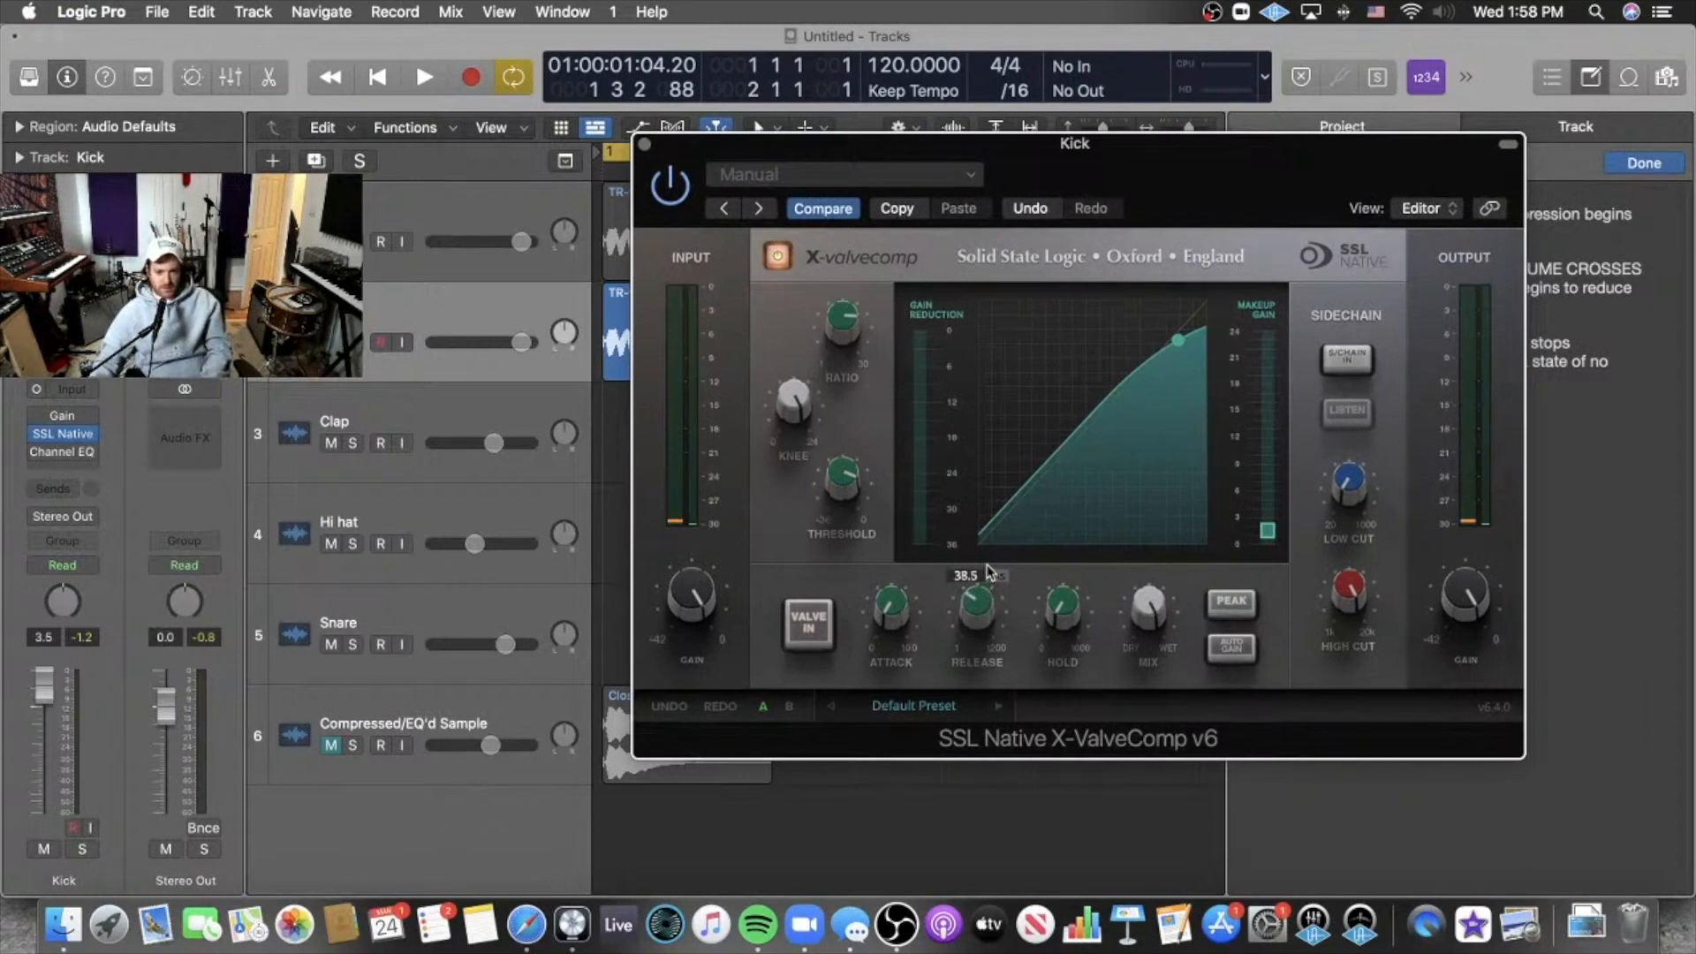
Adjust the release to about 50 ms during playback, compare X-ValveComp bypassed and engaged, and stop playback.
key("space")
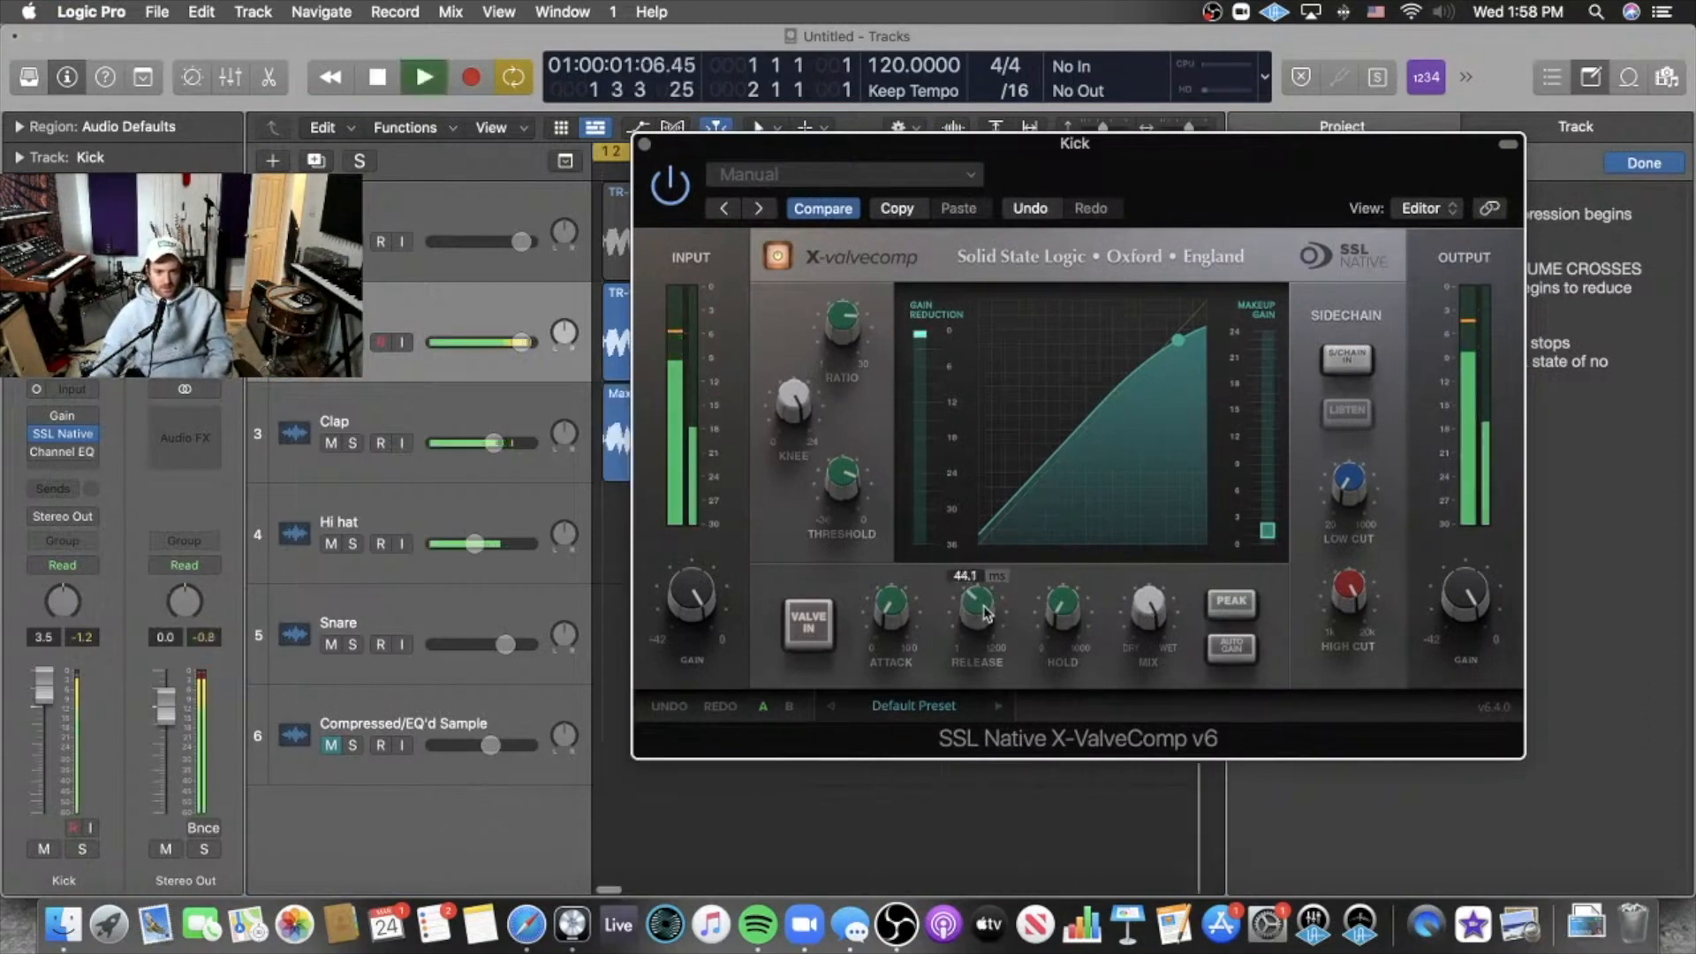
left_click_drag(987, 613, 983, 609)
left_click(778, 256)
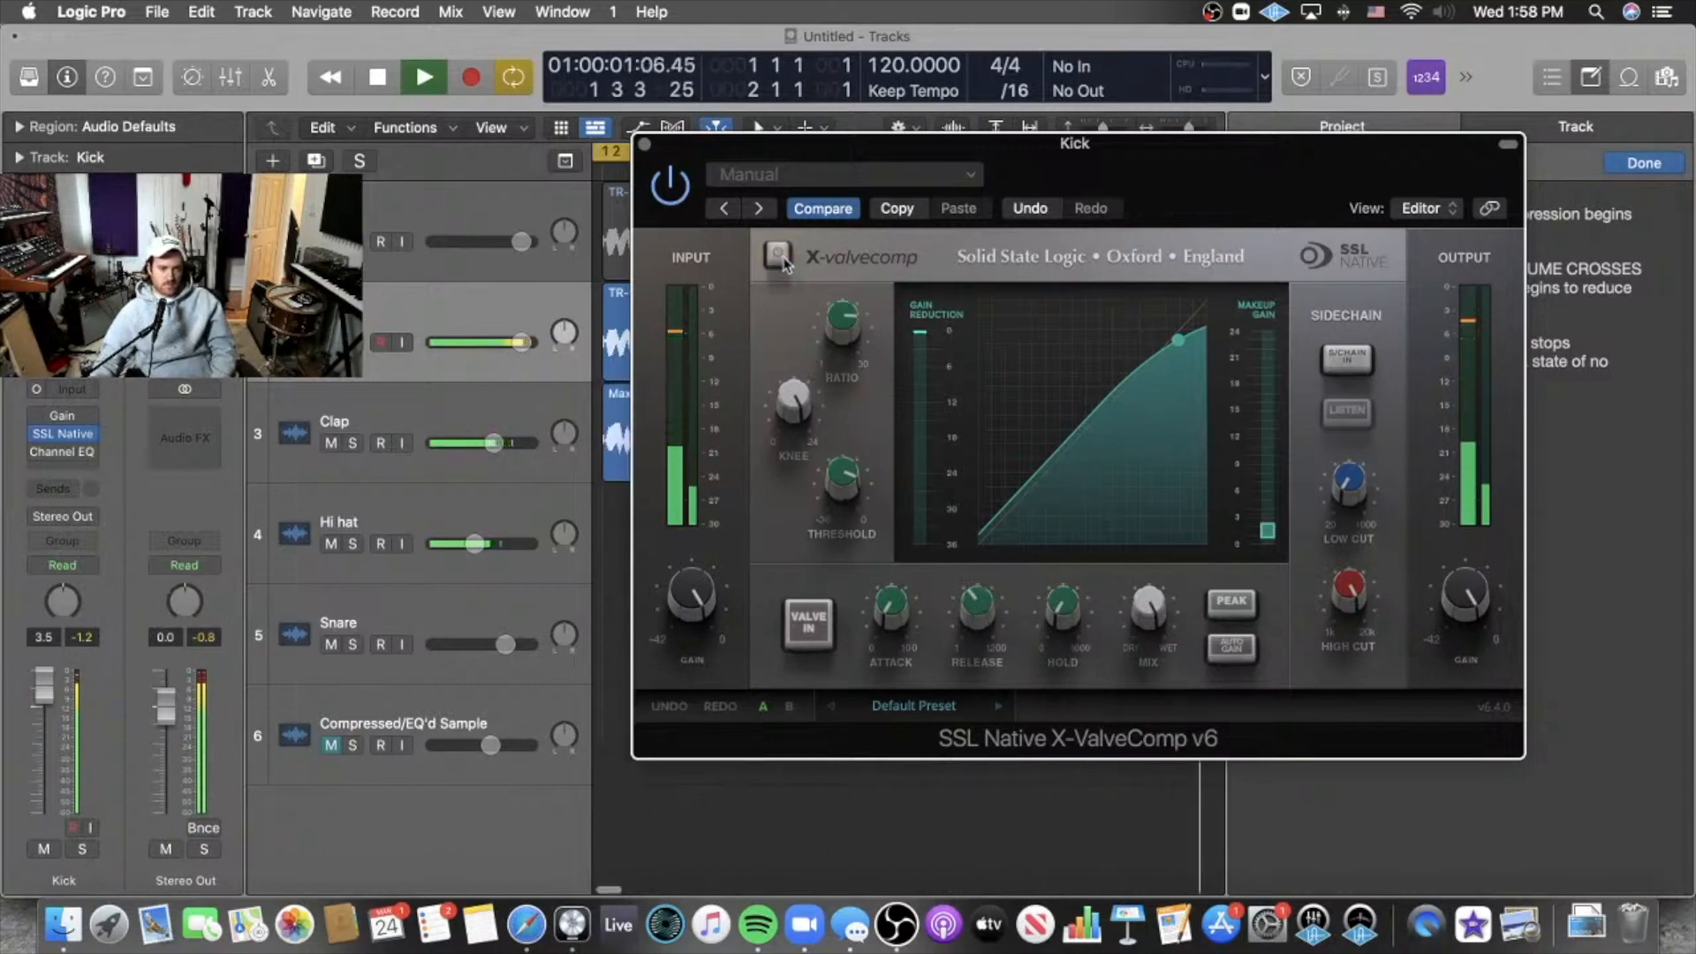
left_click(781, 258)
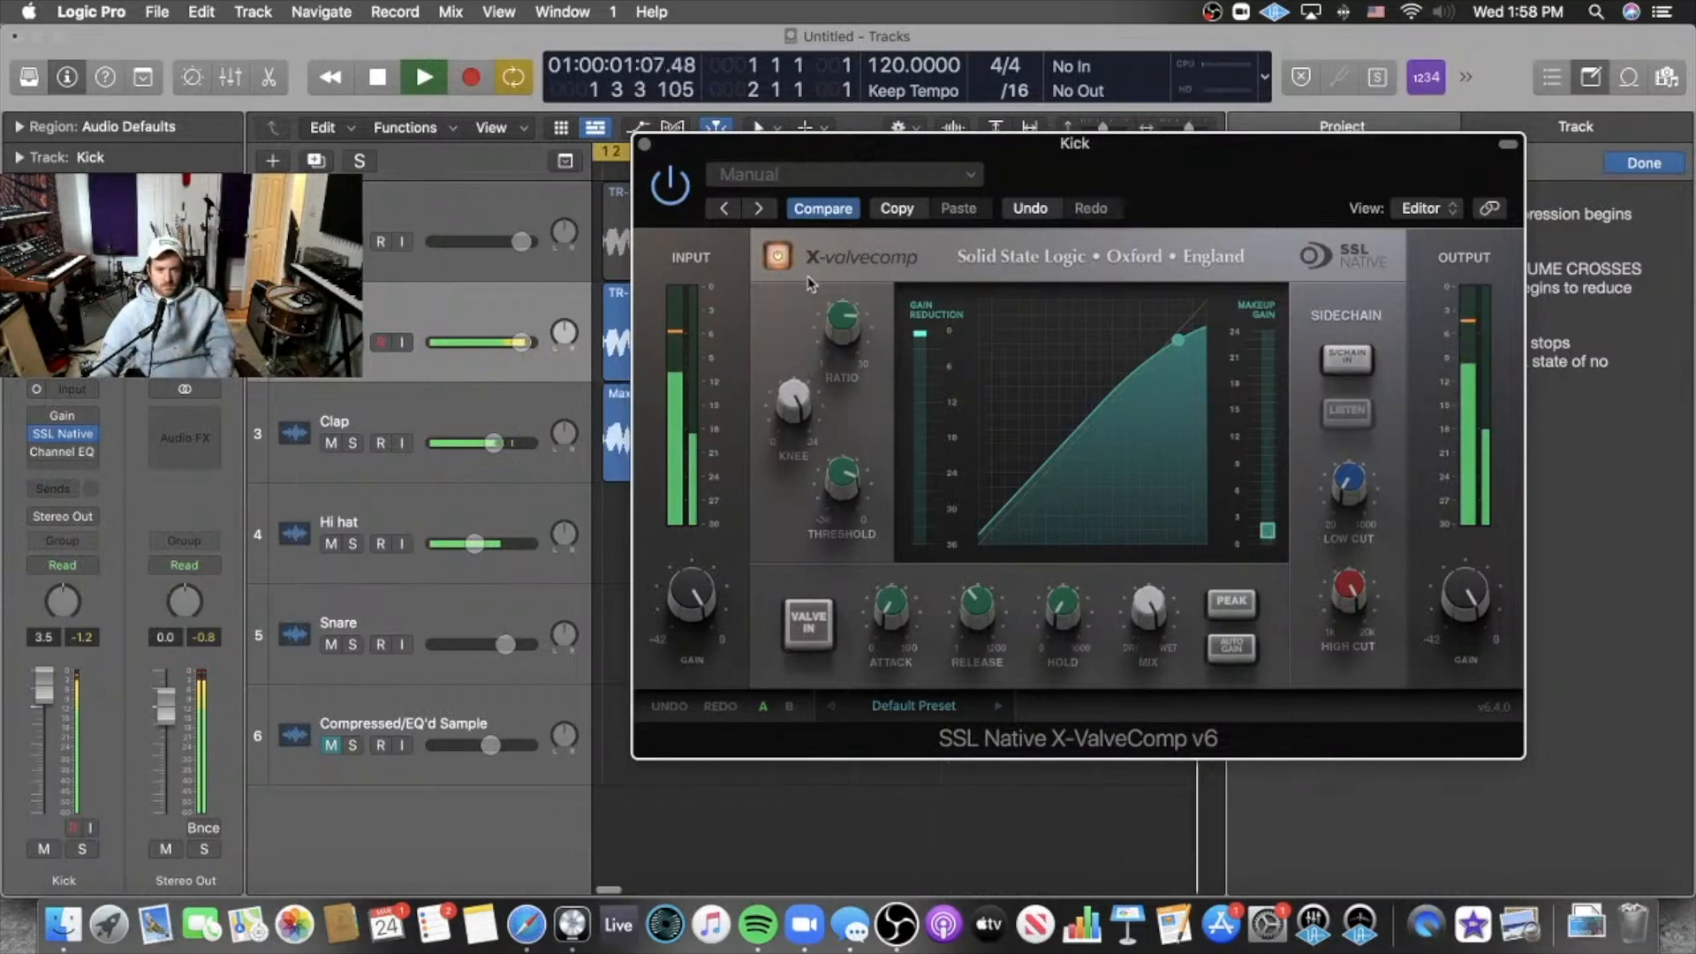
left_click(777, 257)
left_click(776, 257)
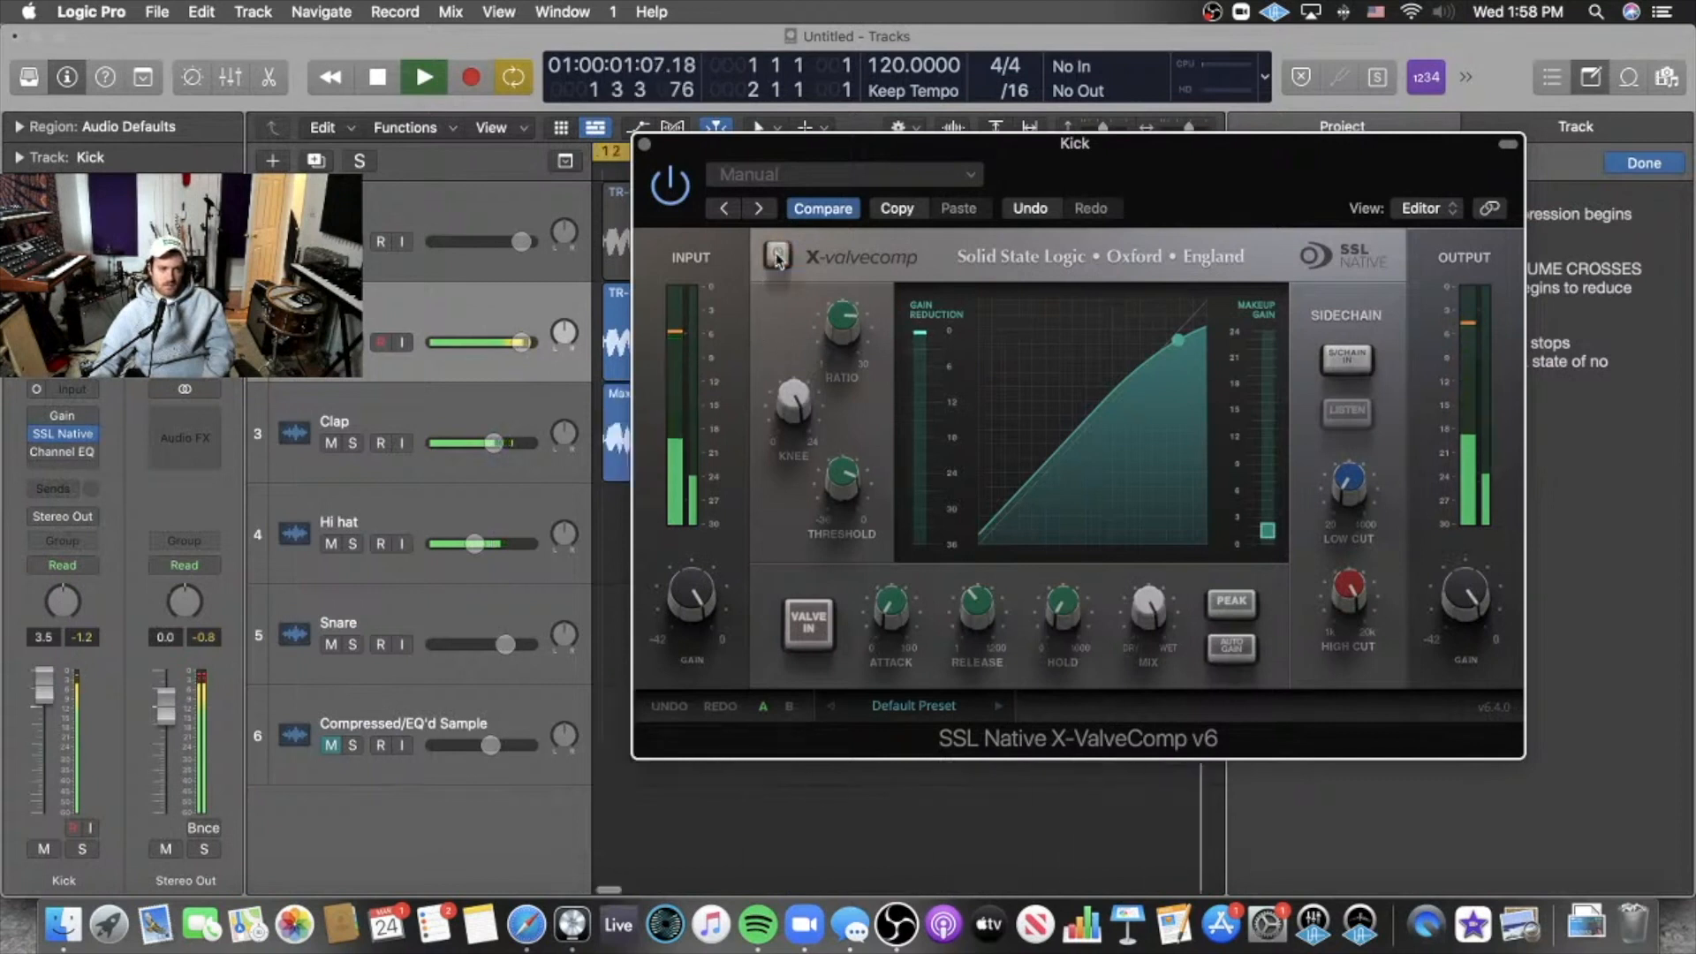
key("space")
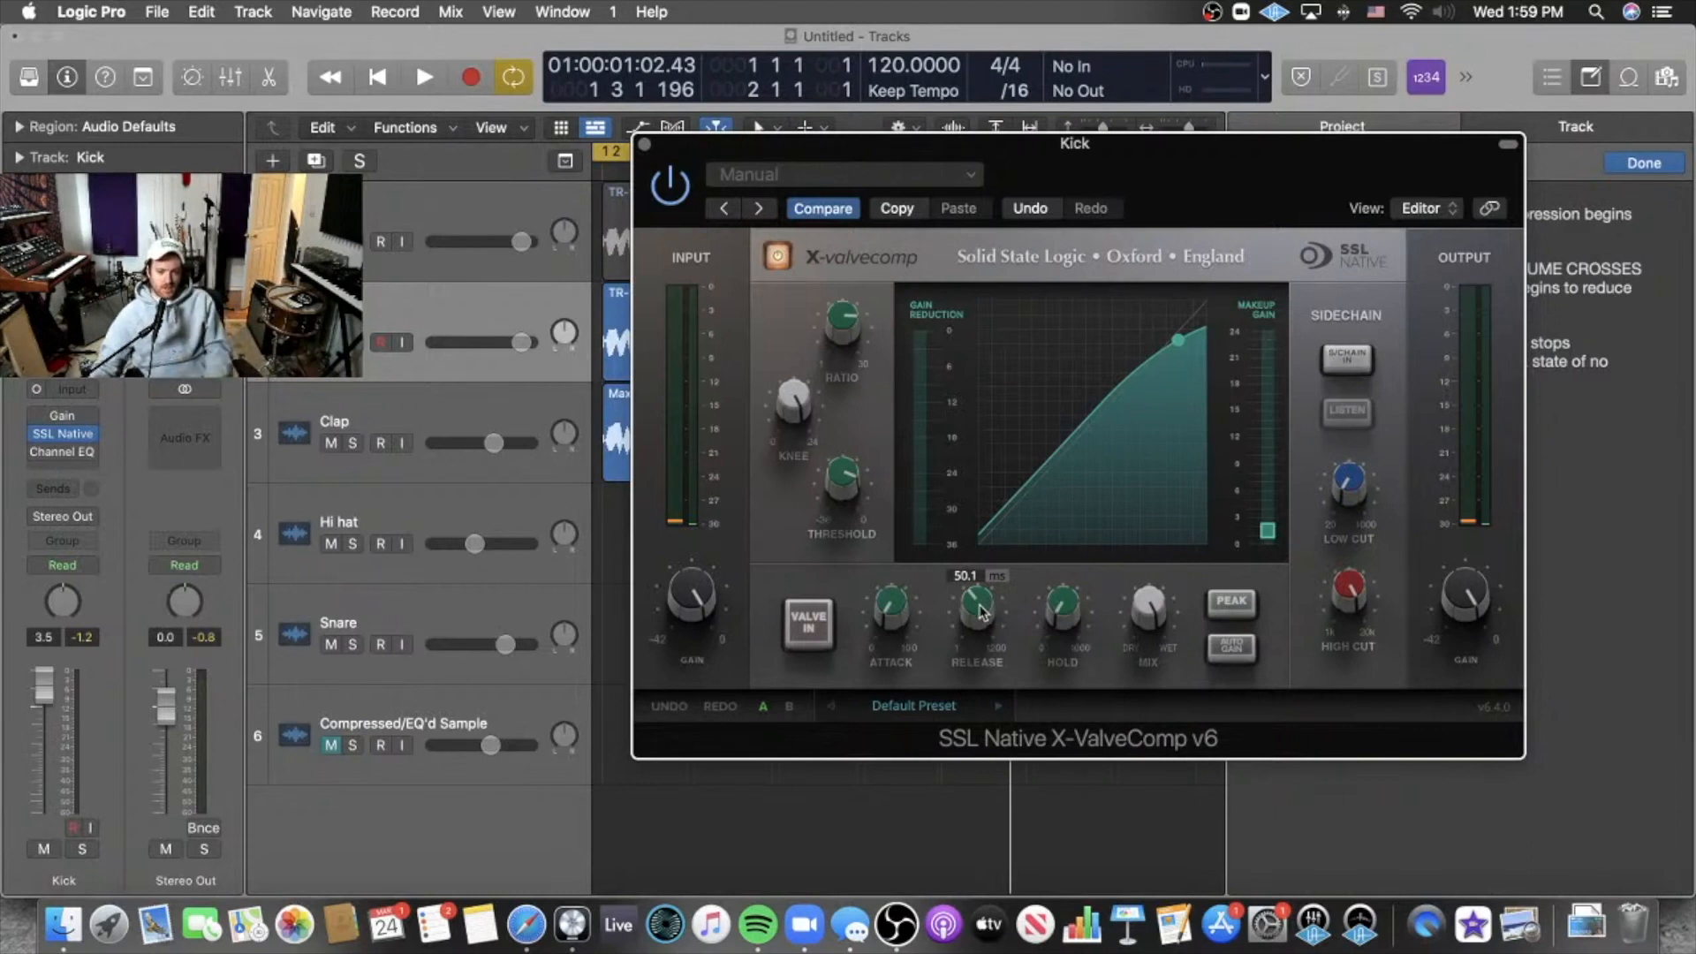
Lower X-ValveComp's release to about 13.5 ms during playback, audition the kick, and stop playback.
key("space")
left_click_drag(982, 605, 961, 637)
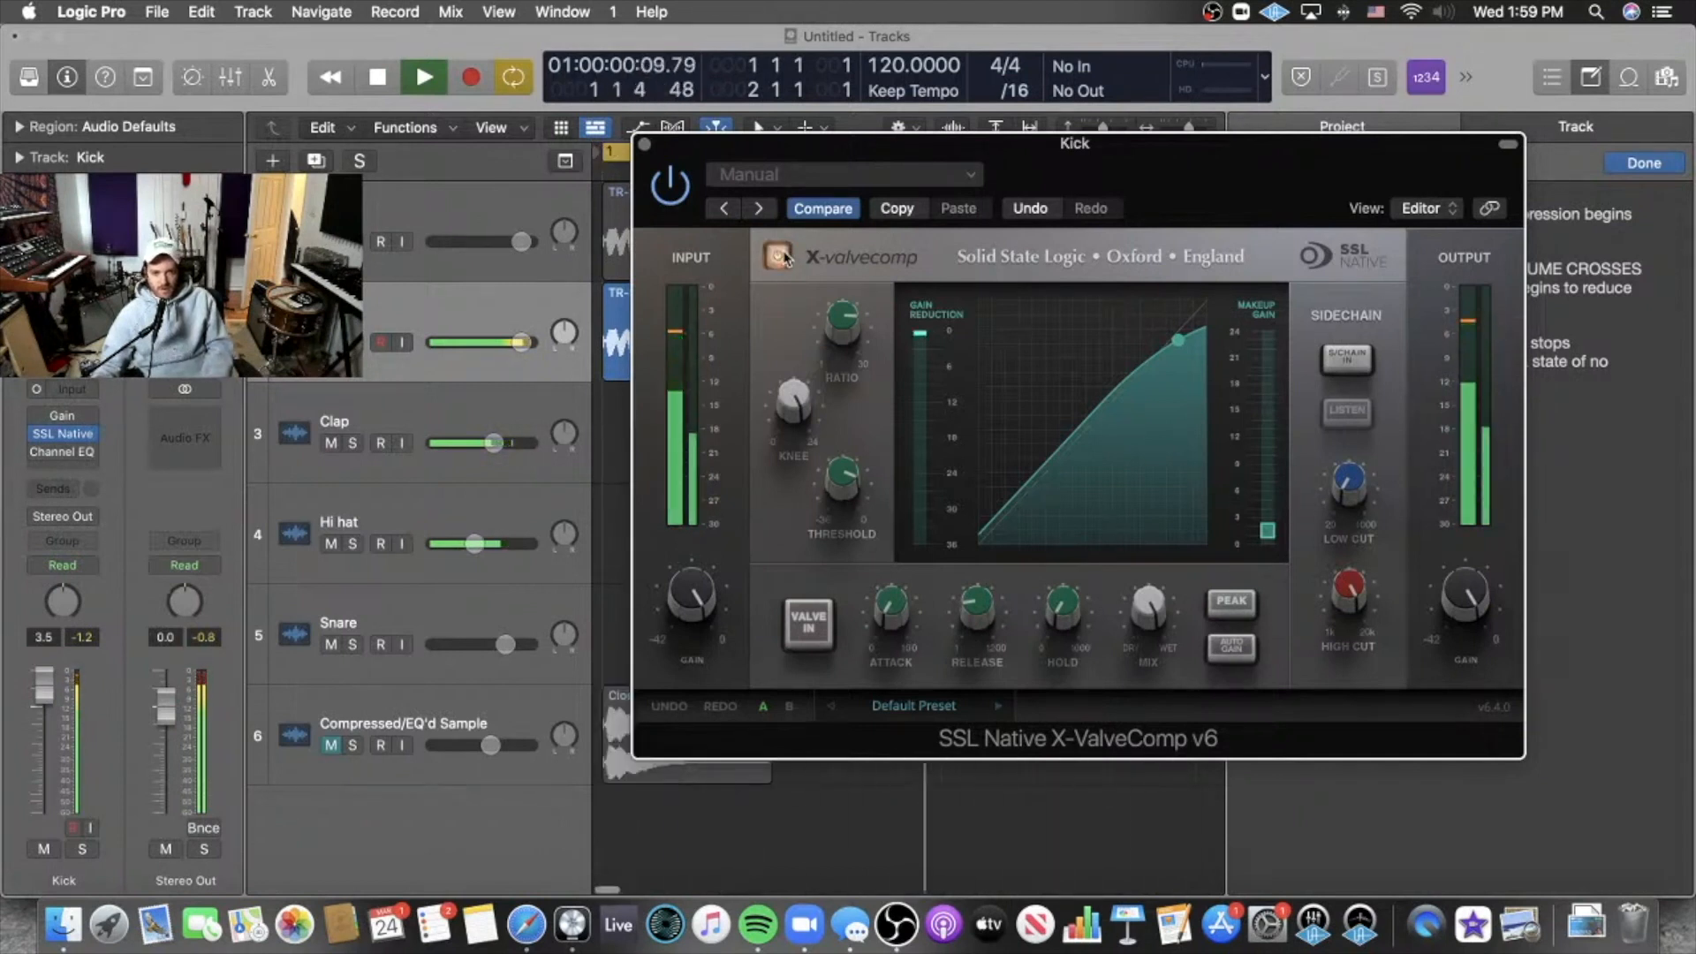
key("space")
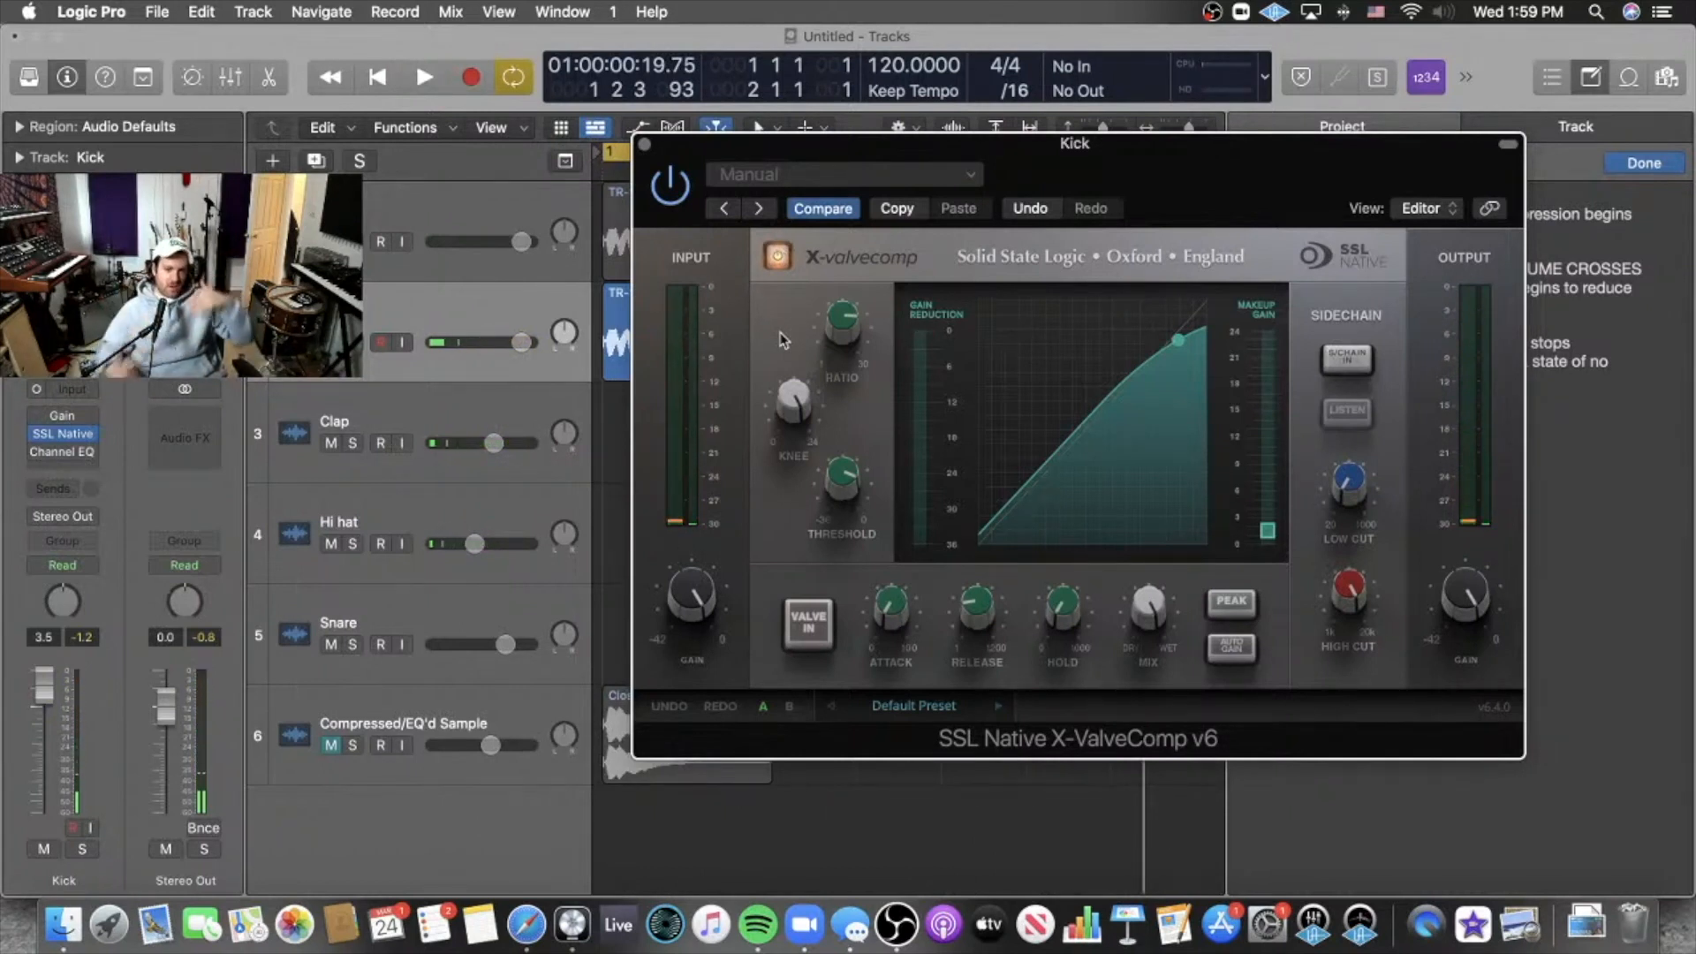
mouse_move(897, 627)
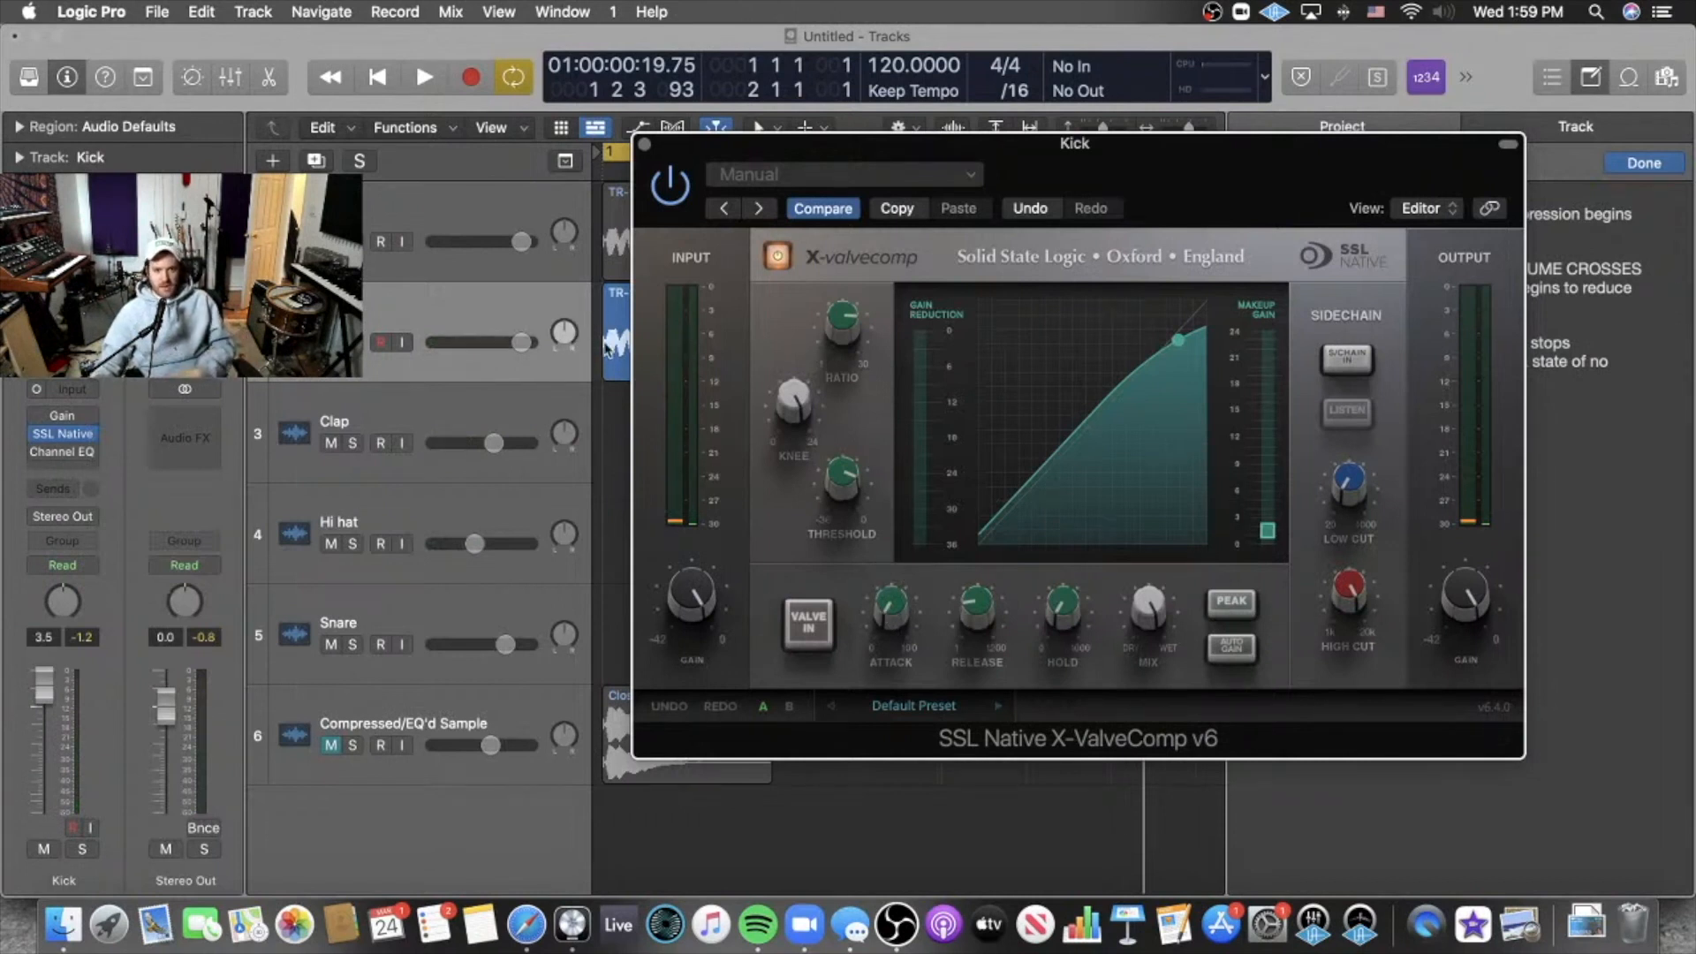
mouse_move(985, 613)
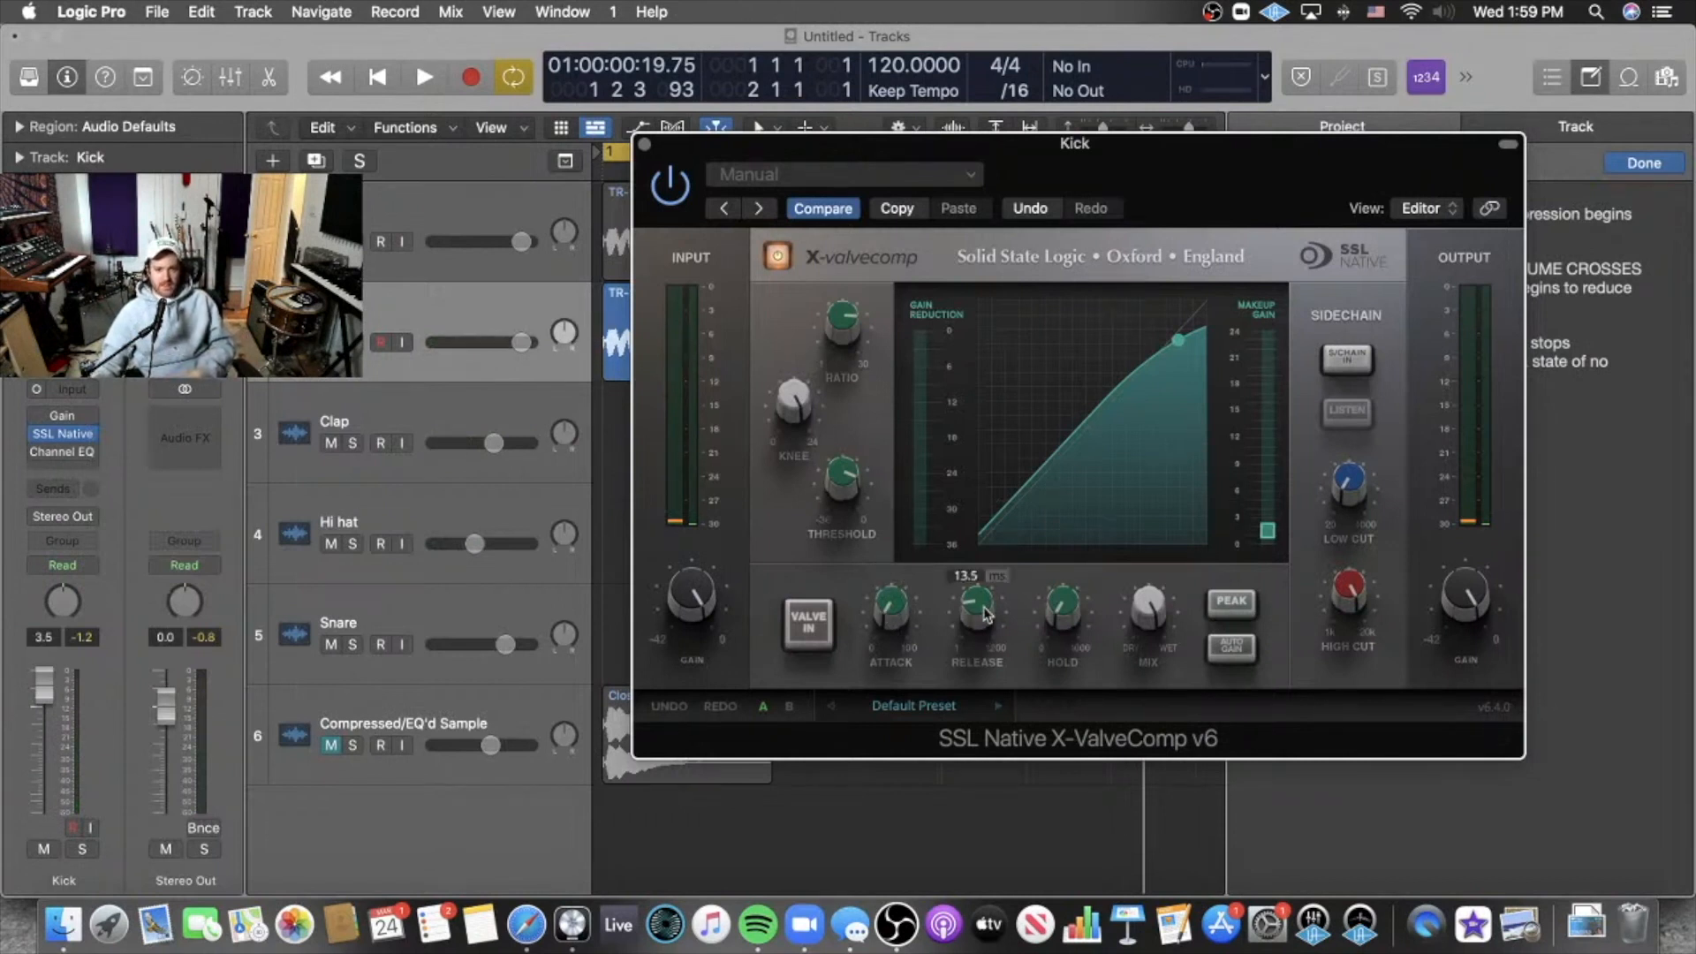
Zoom in on the first kick region to examine its waveform and place the playhead just after its start.
key("super+Right")
key("super+Right")
key("super+Right")
key("super+Down")
key("super+Down")
key("super+Down")
key("super+Down")
left_click_drag(694, 152, 926, 152)
key("super+Down")
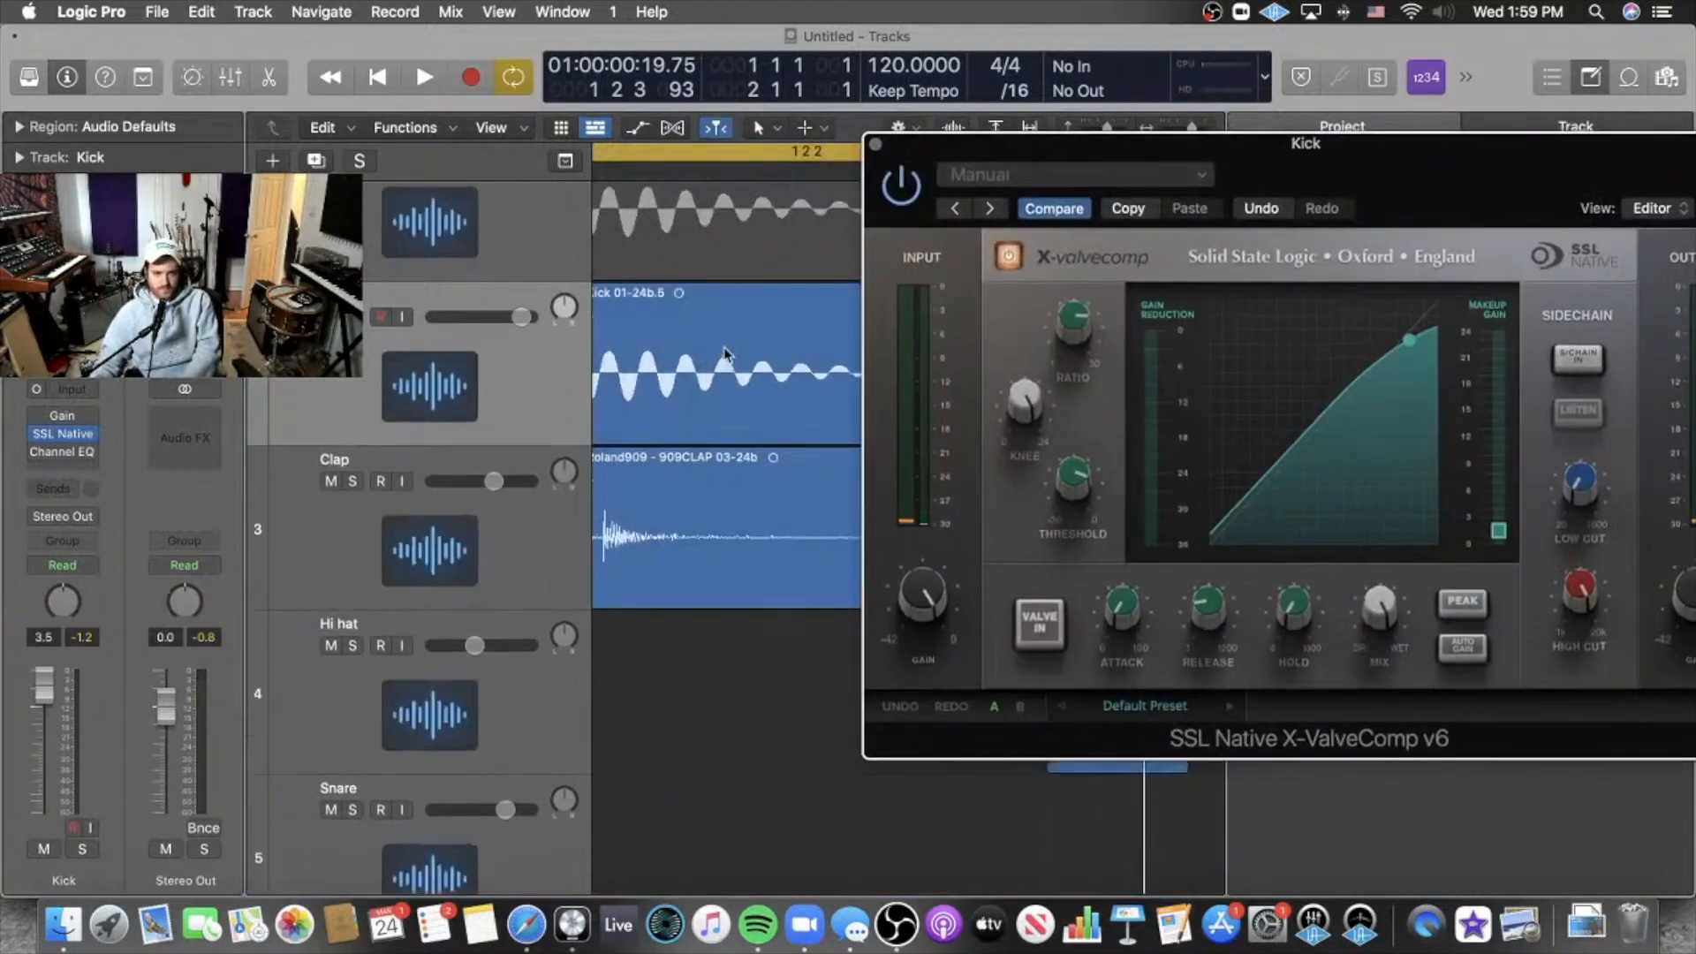
key("super+Down")
key("super+Right")
key("super+Right")
scroll(707, 345, "left", 20)
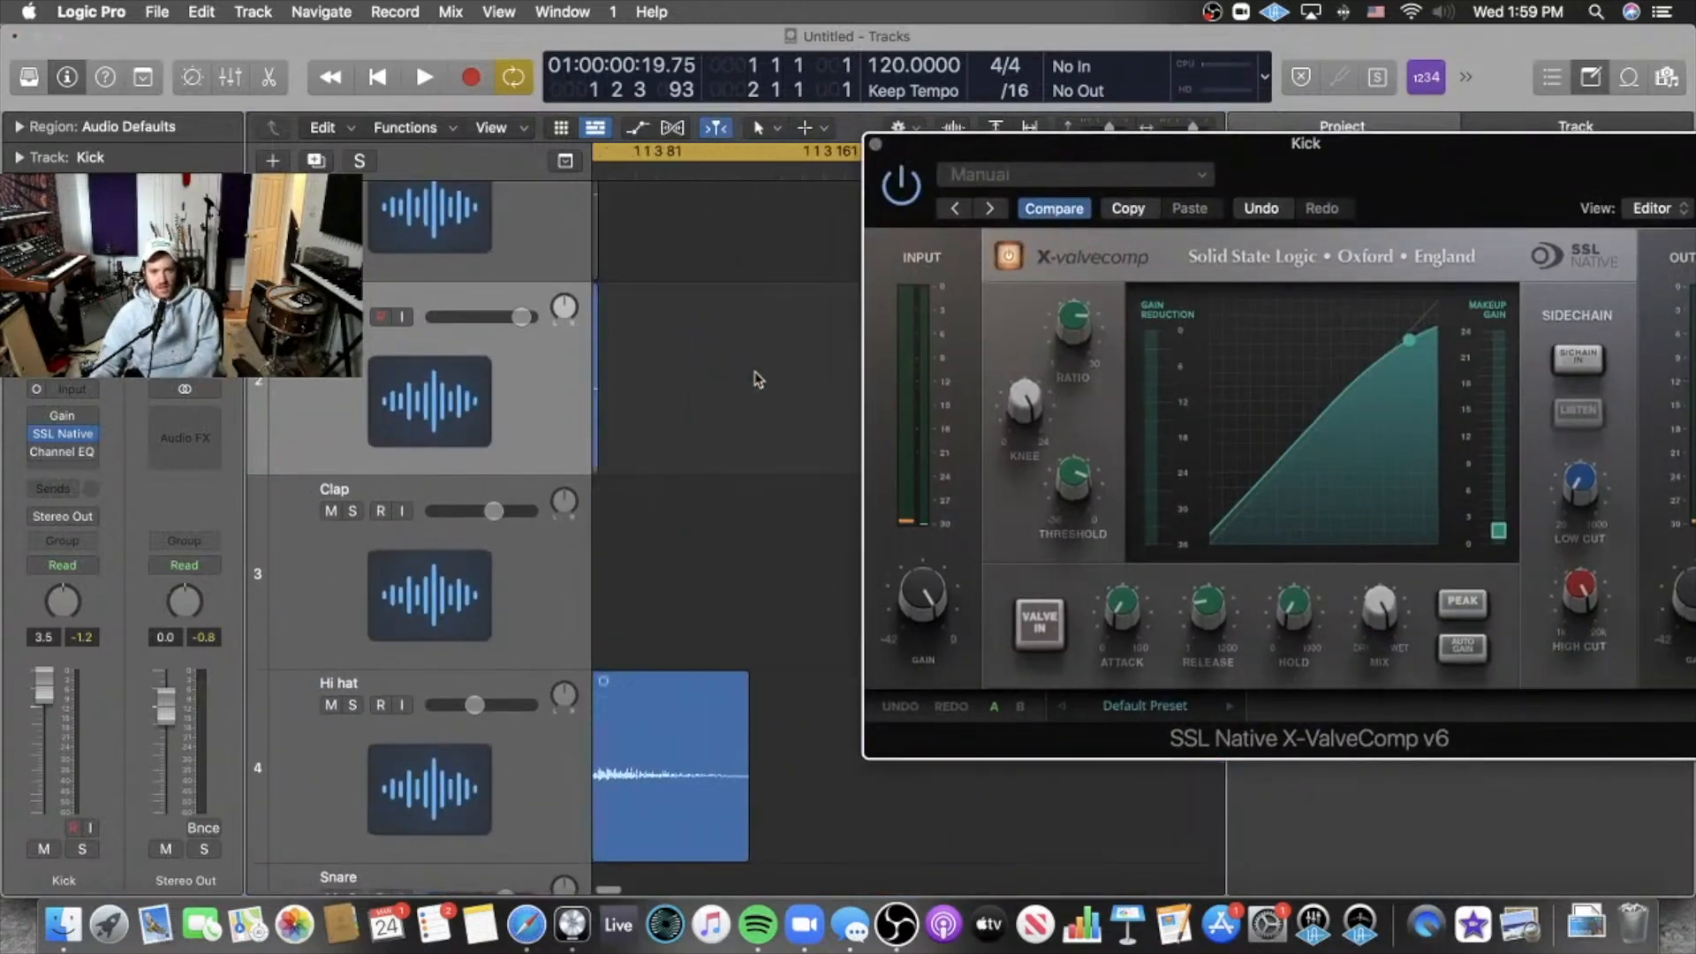
scroll(758, 380, "left", 5)
key("super+Left")
key("super+Left")
key("super+Left")
key("super+Right")
key("super+Right")
scroll(737, 374, "left", 12)
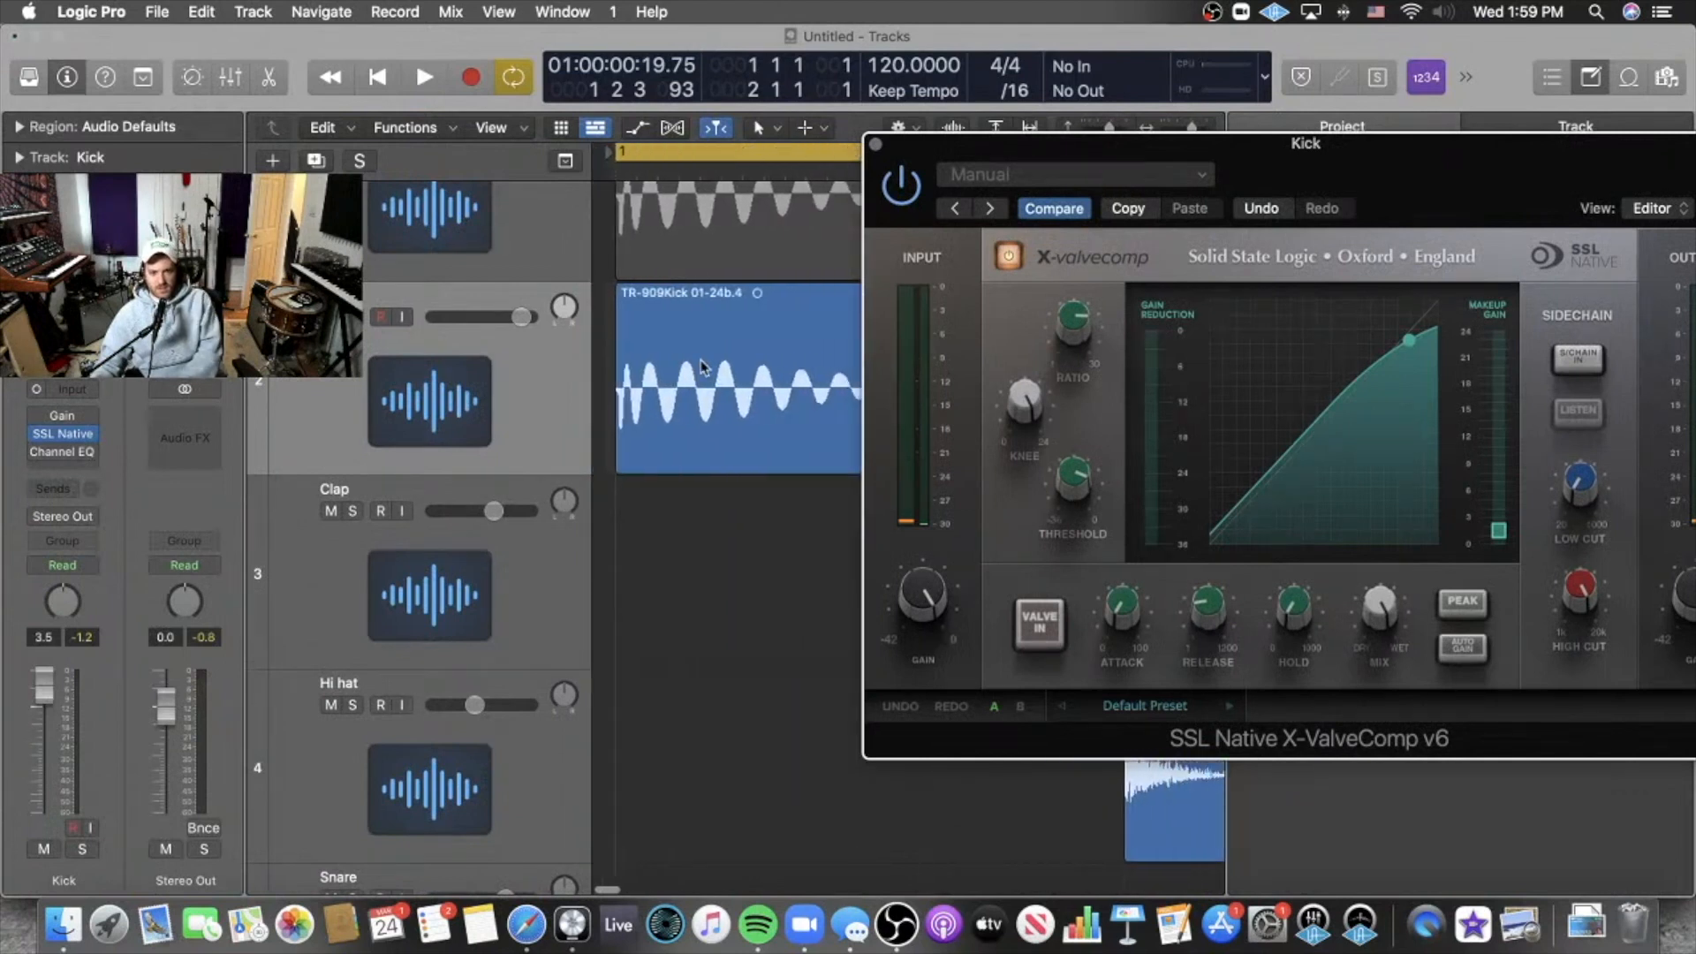
left_click_drag(652, 185, 615, 191)
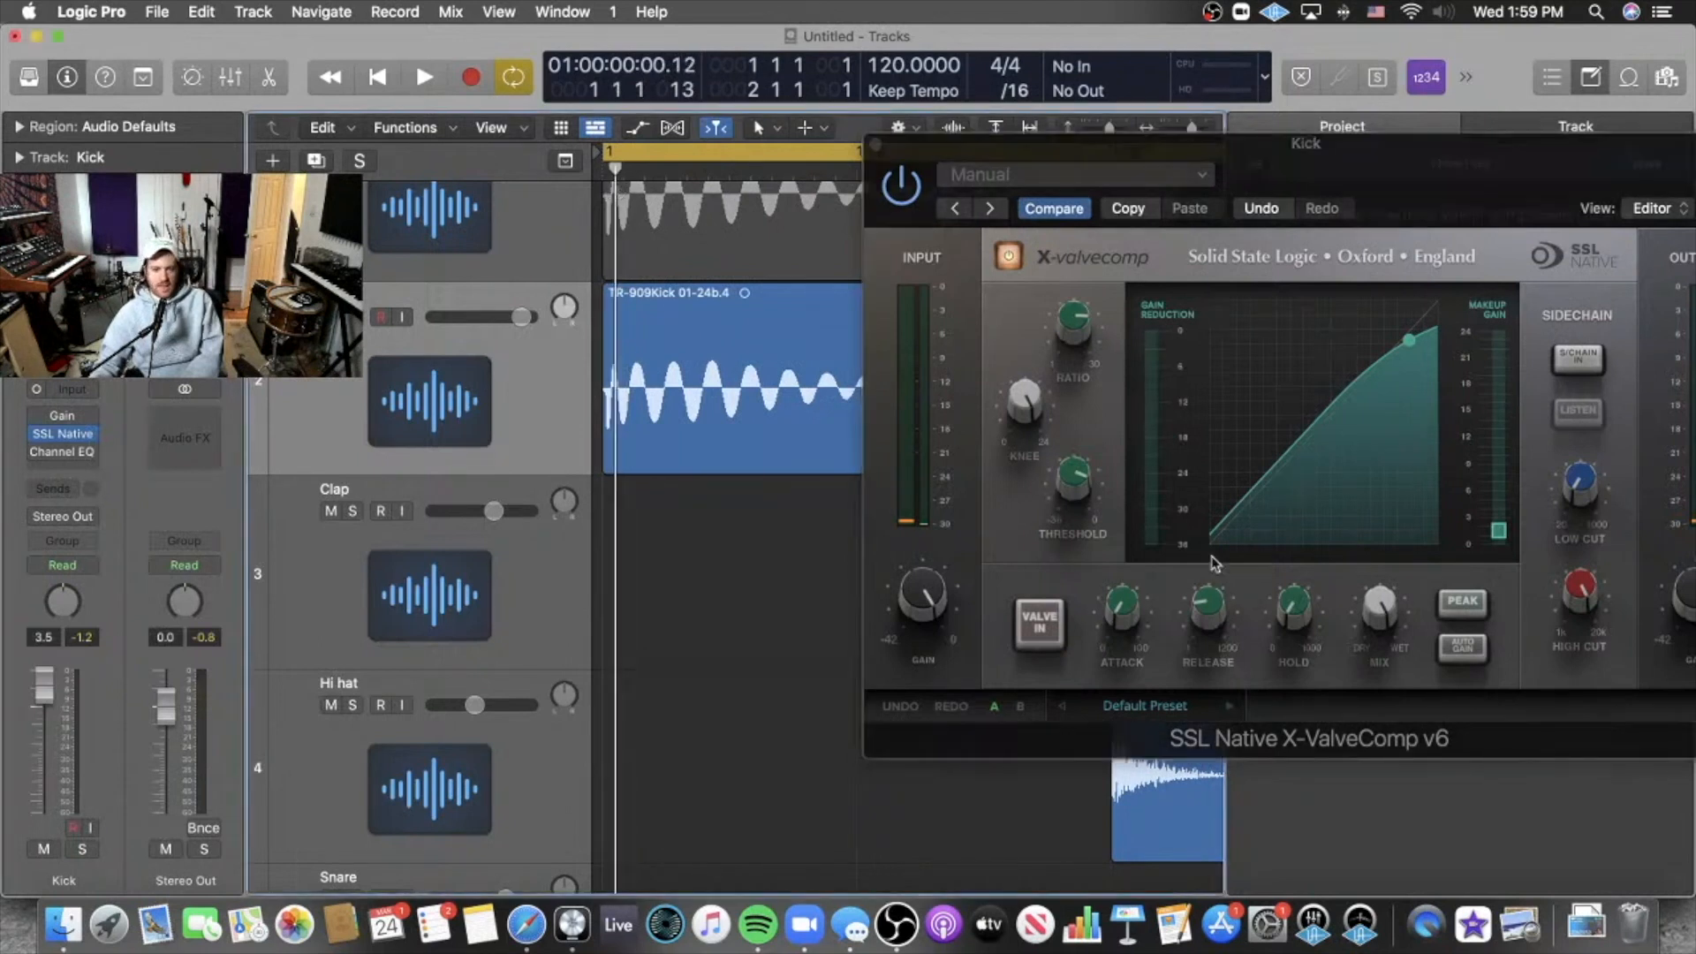
Dismiss the calendar reminder, reposition the X-ValveComp window, and start playback.
mouse_move(1203, 605)
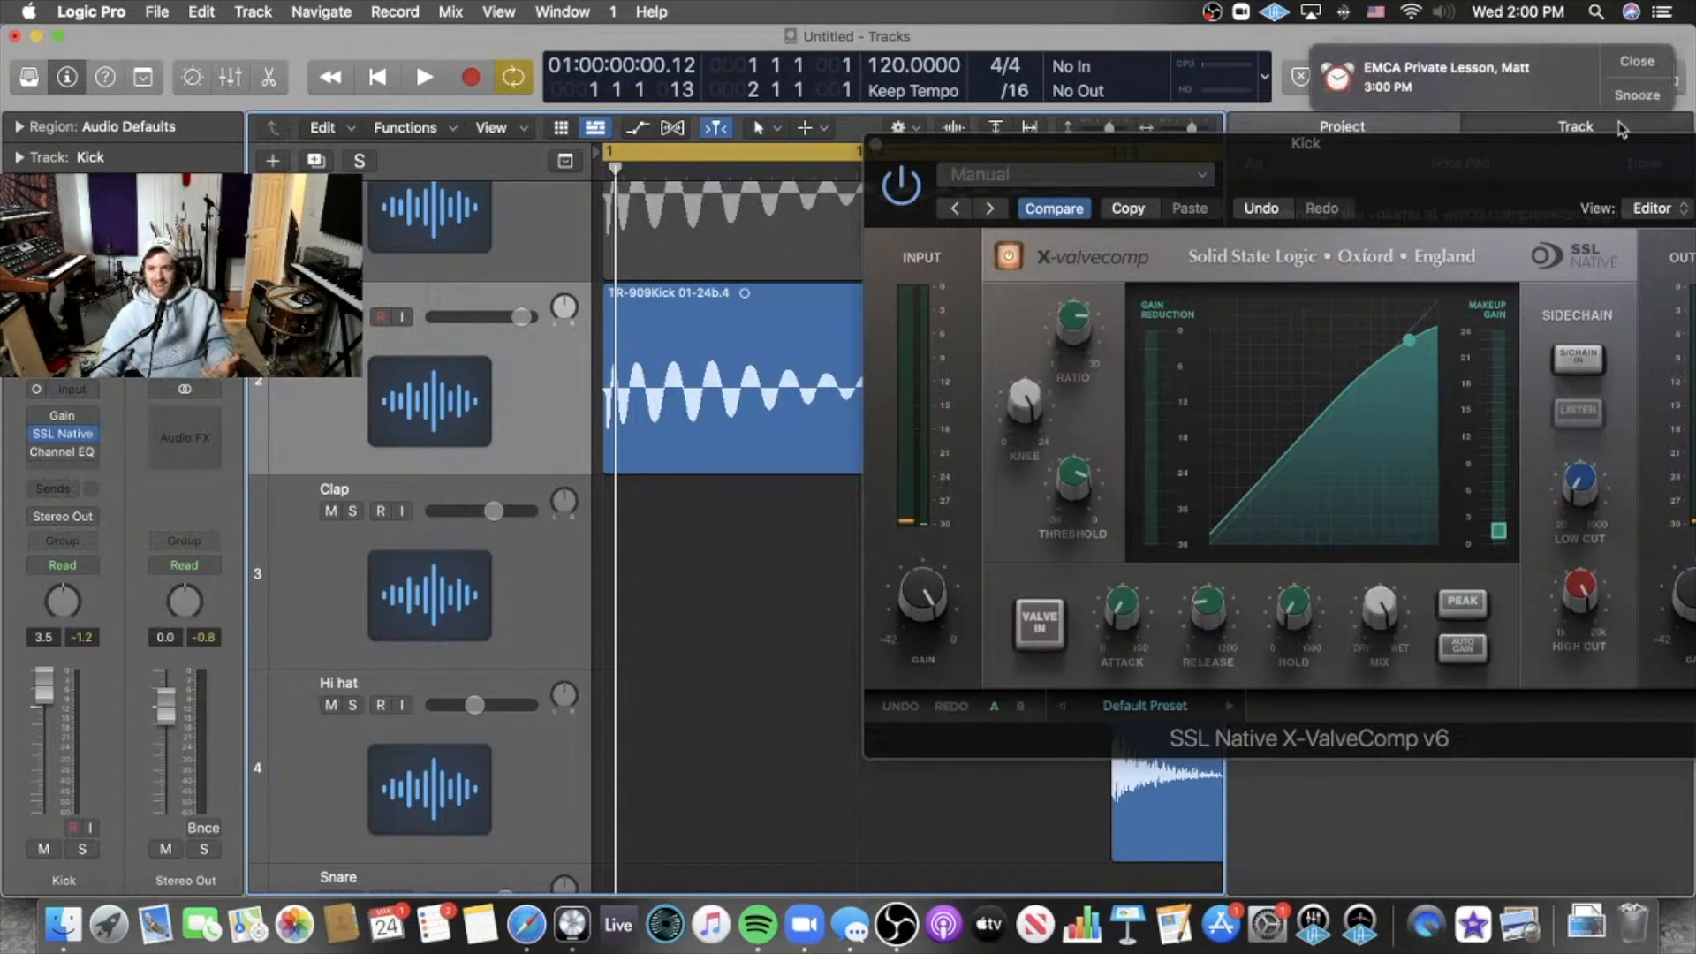
left_click(1652, 59)
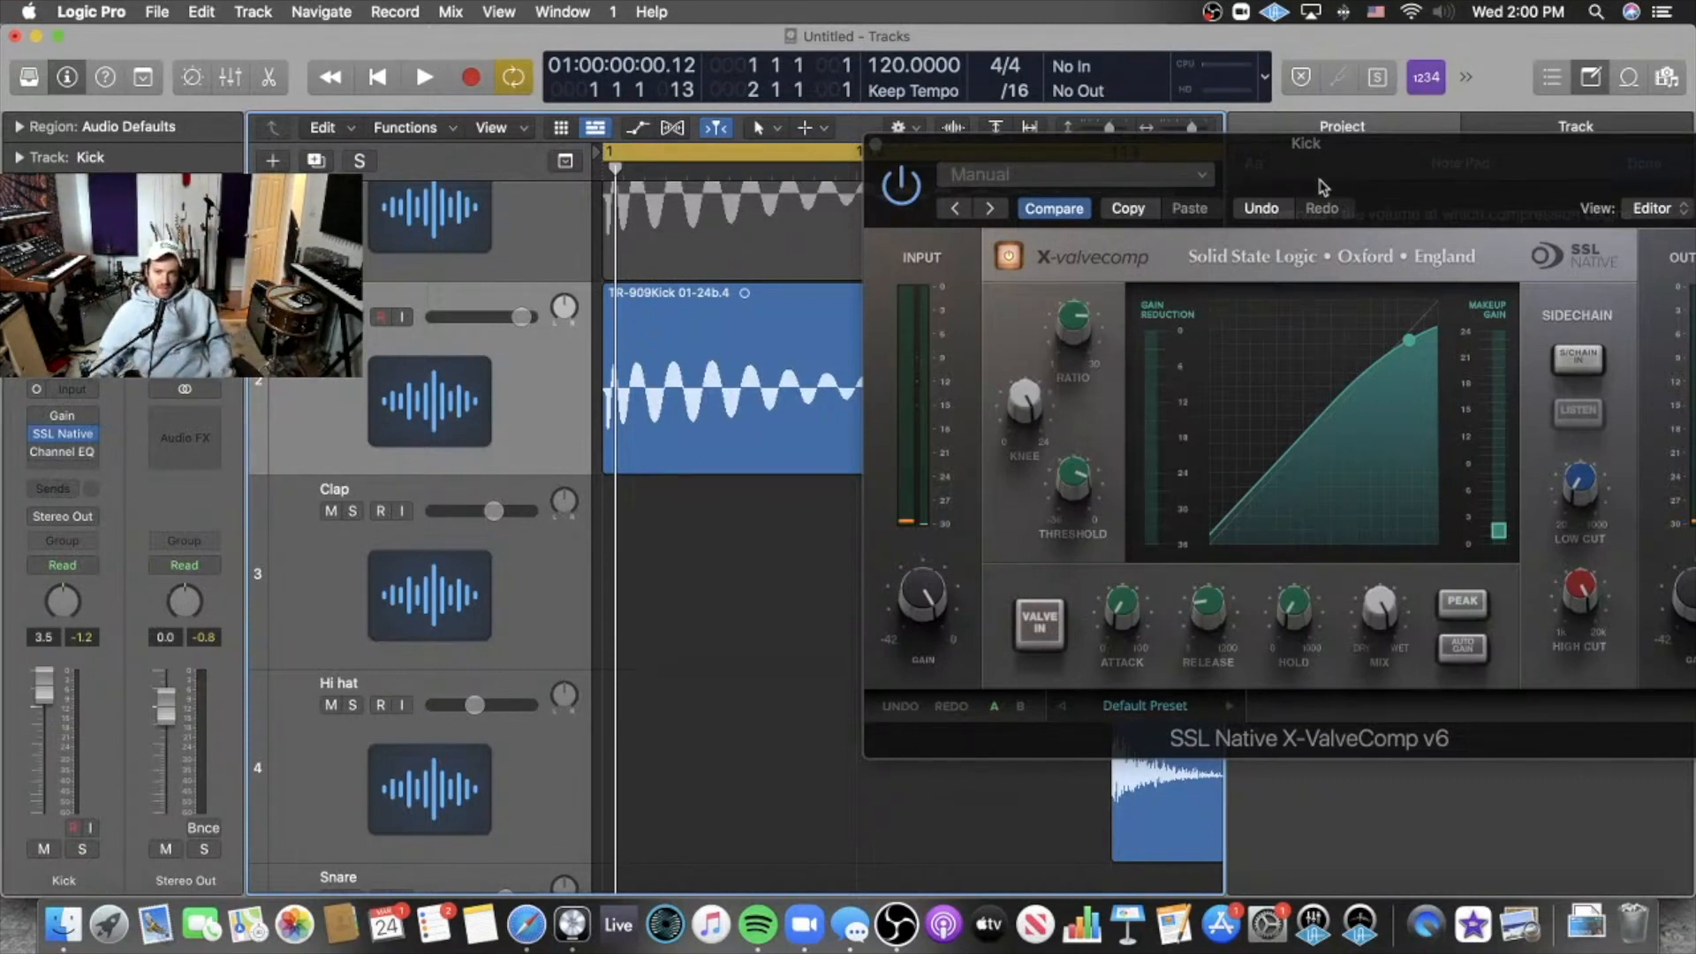
left_click_drag(1323, 186, 1249, 172)
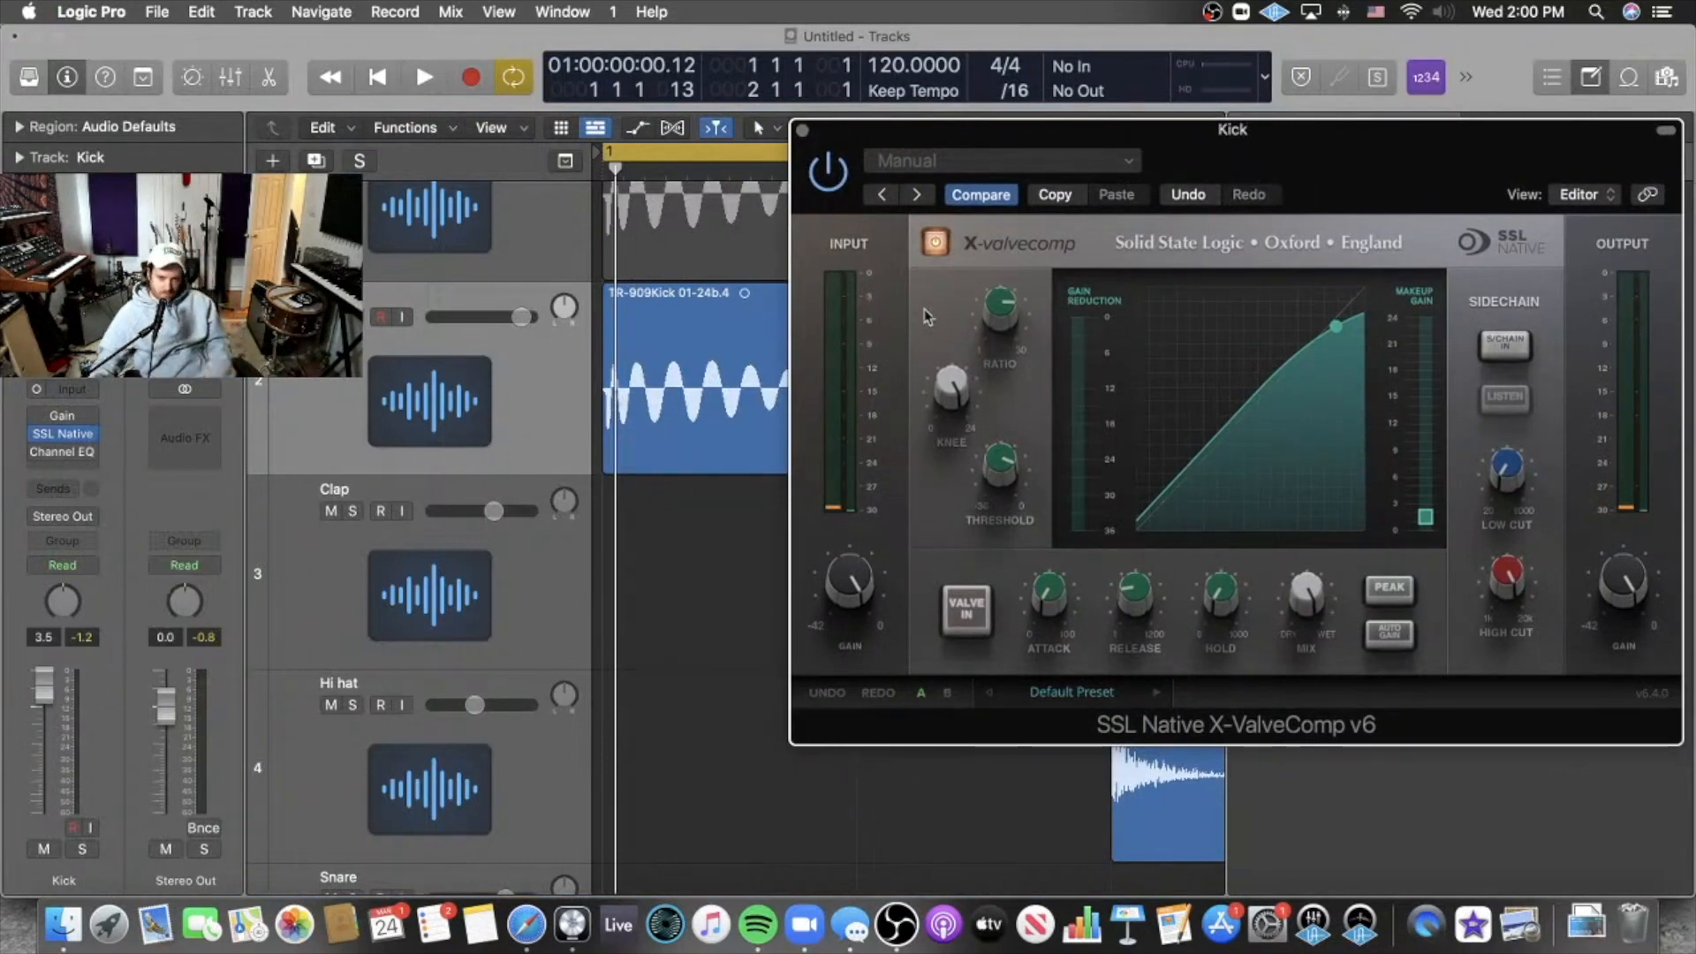
mouse_move(1131, 607)
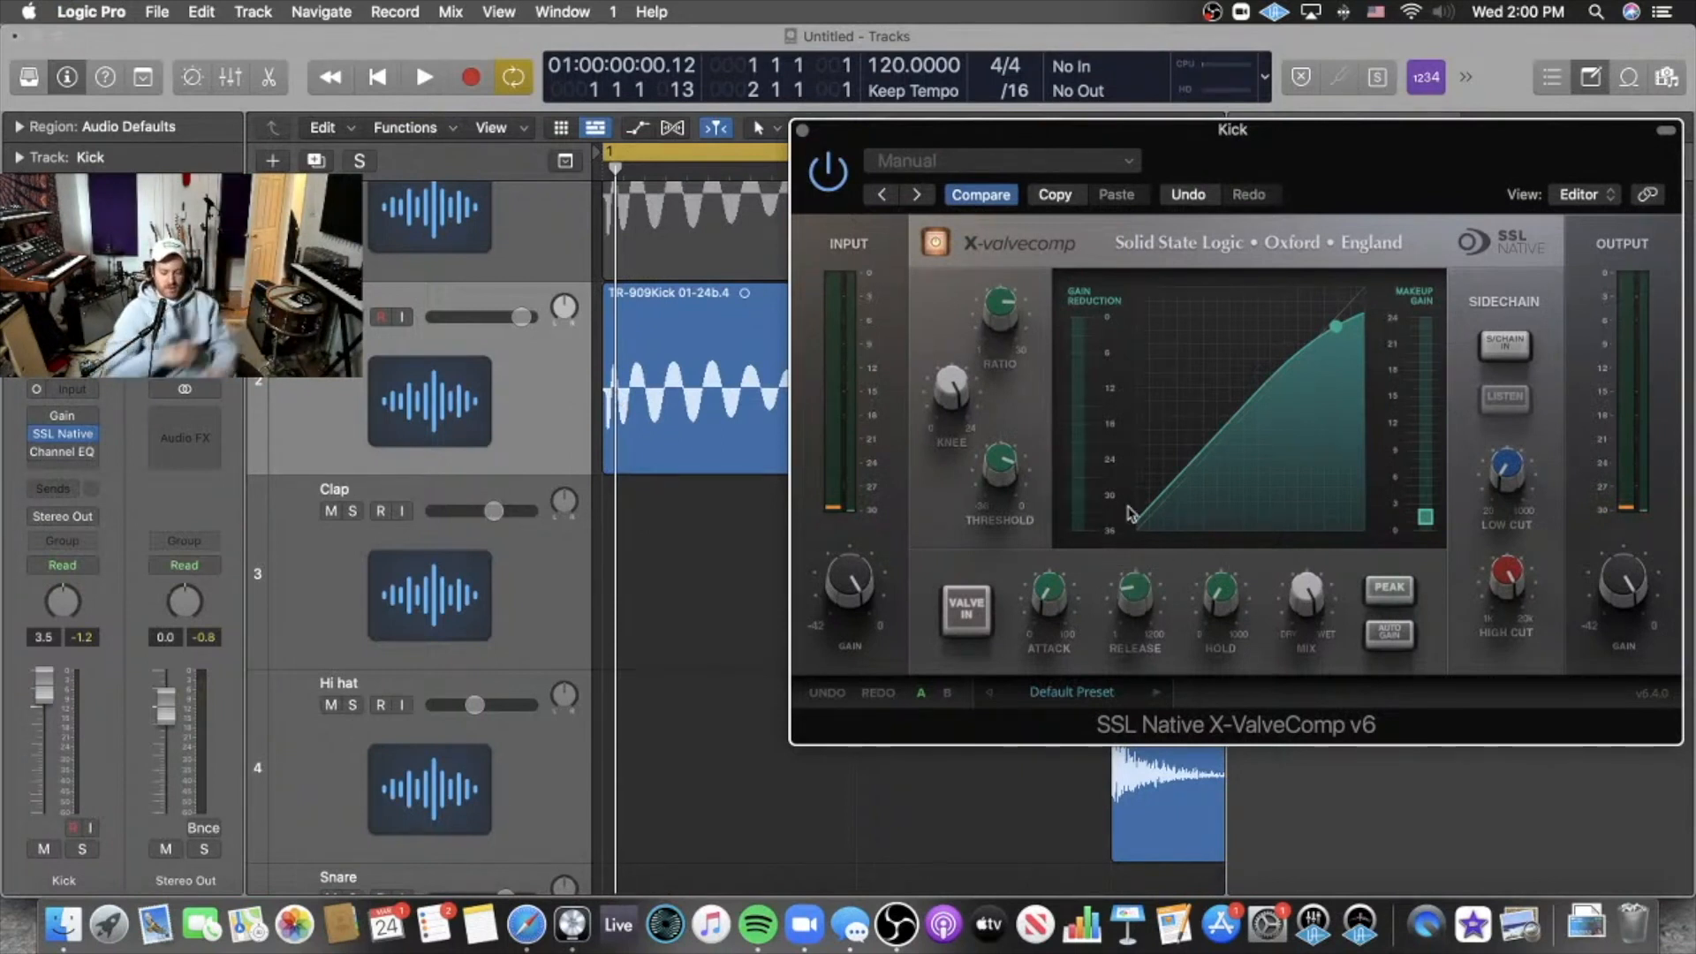
key("space")
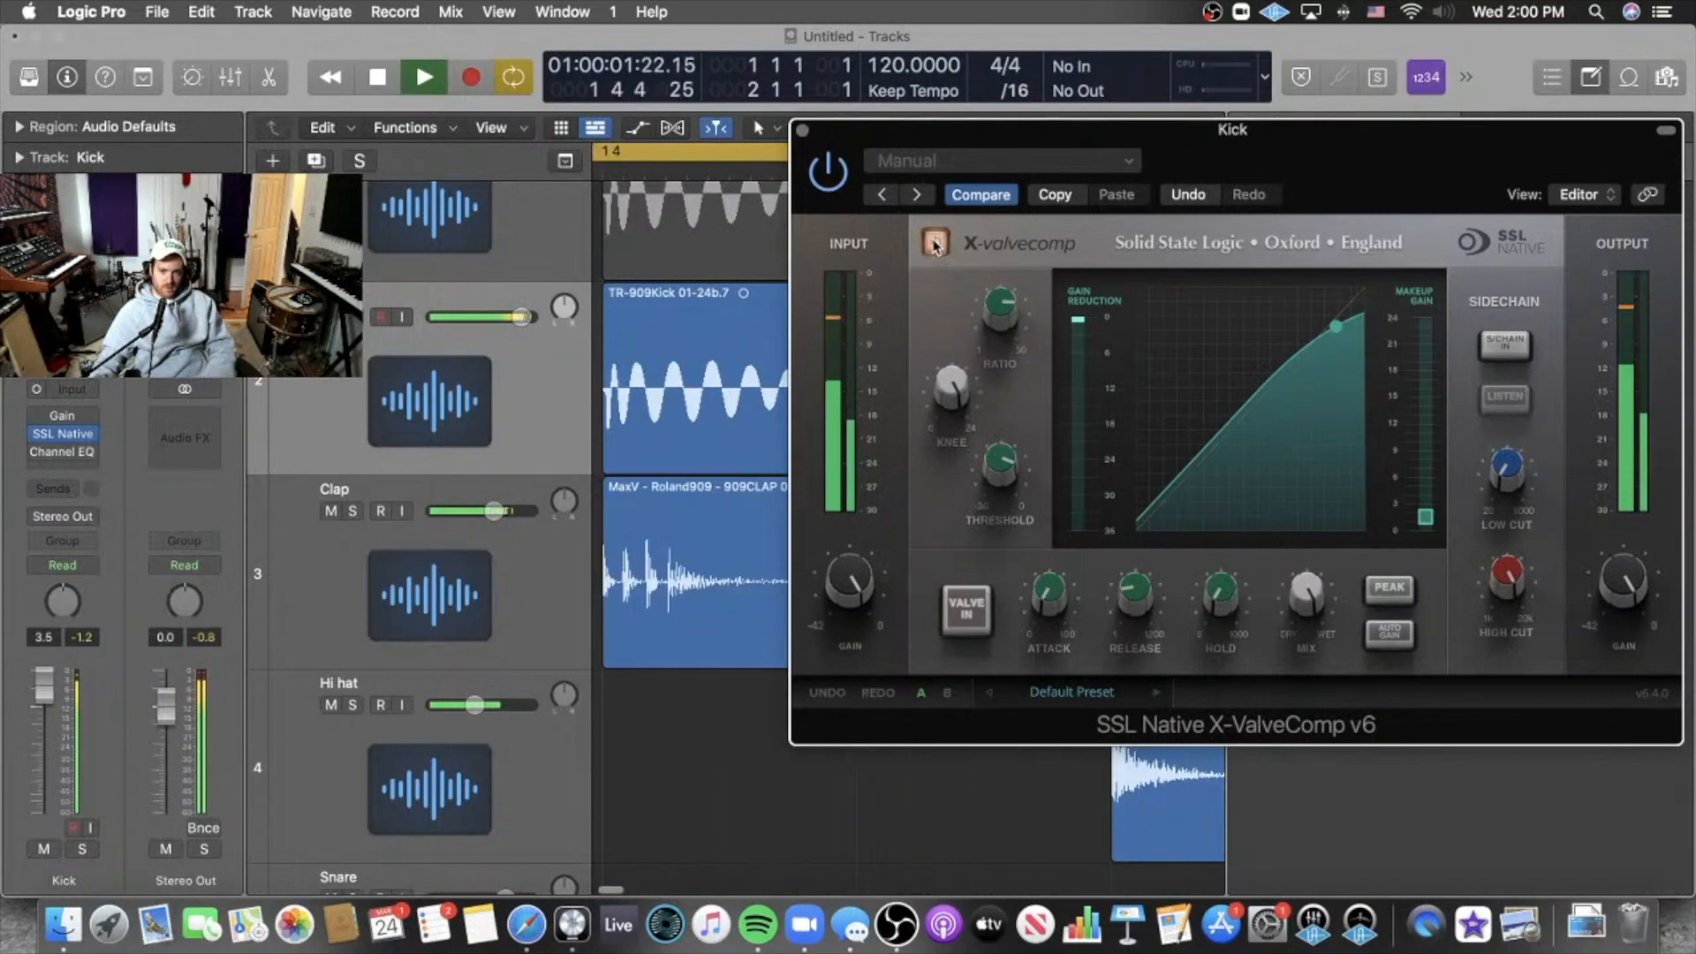
left_click_drag(1286, 158, 1199, 162)
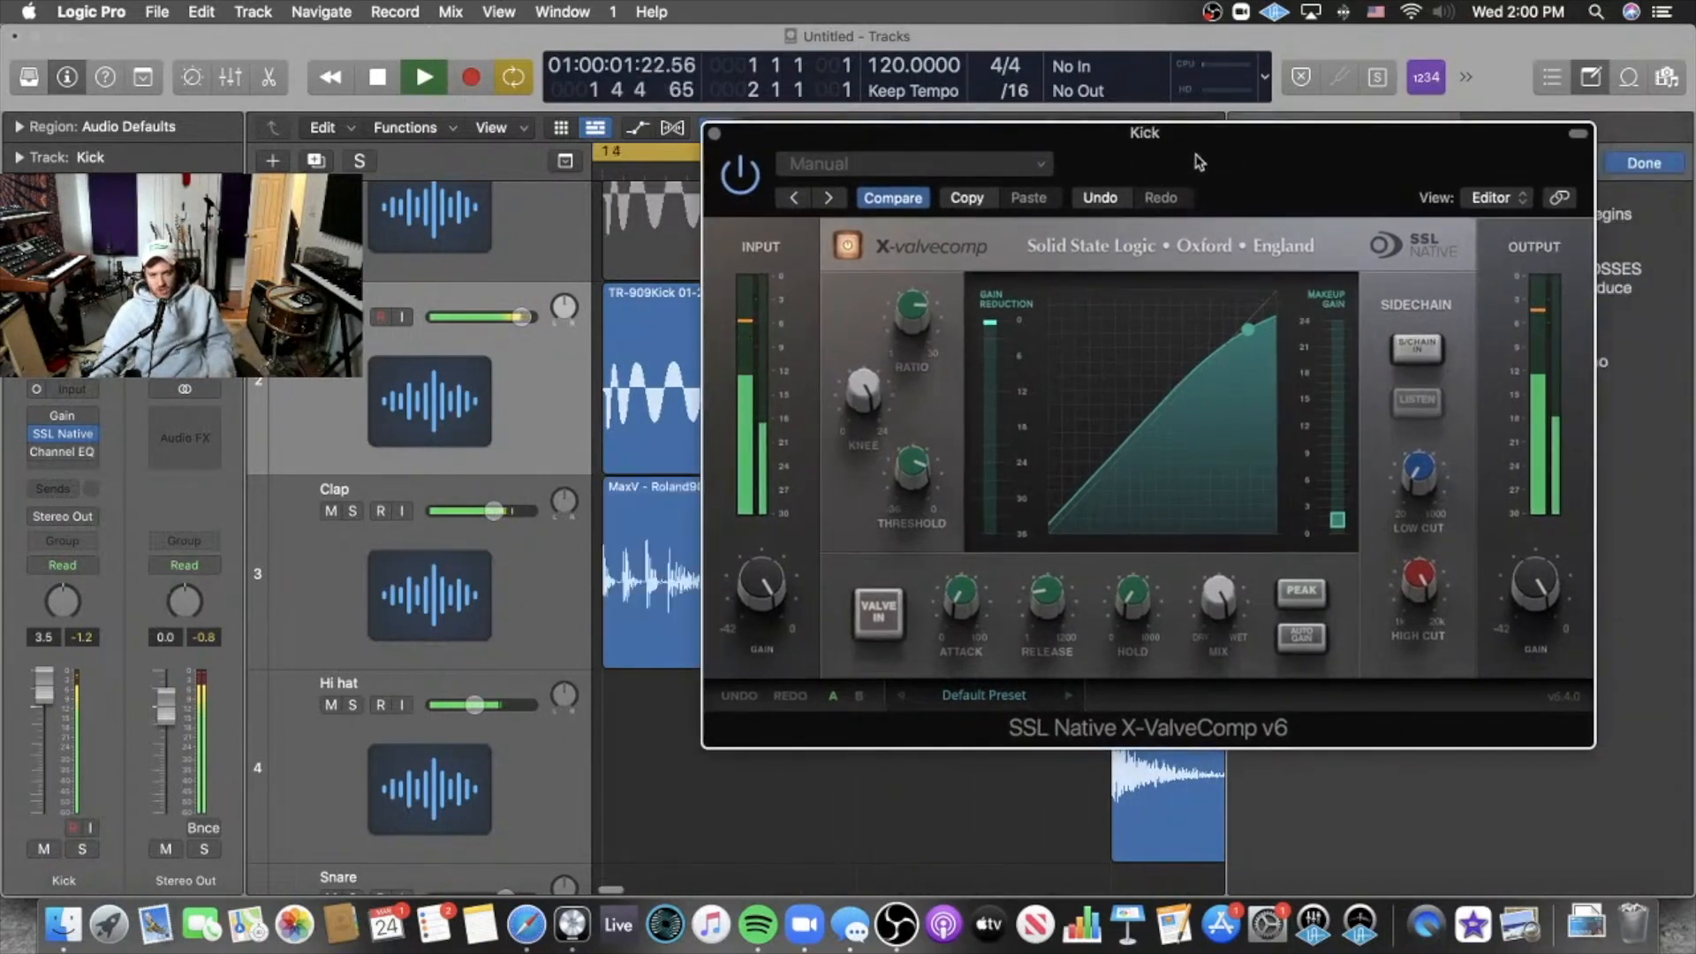
Zoom out to show all tracks, compare X-ValveComp bypassed and engaged in the full beat, and stop playback.
scroll(633, 666, "up", 2)
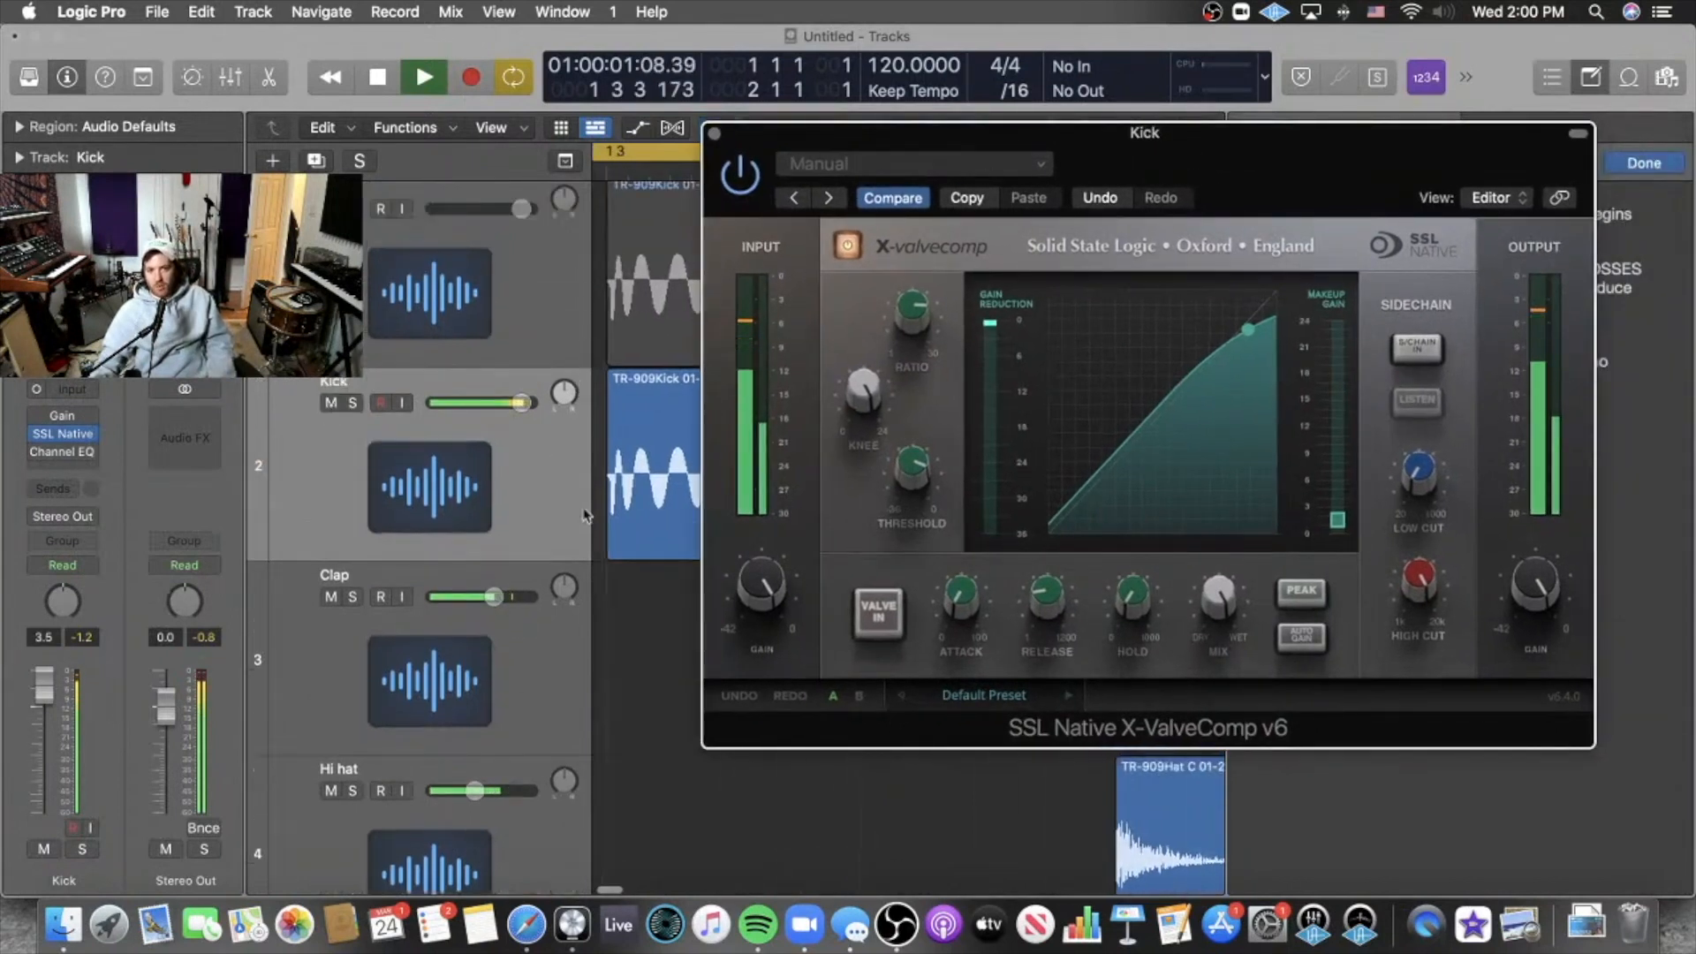
left_click(632, 666)
scroll(633, 664, "down", 8)
scroll(632, 666, "down", 3)
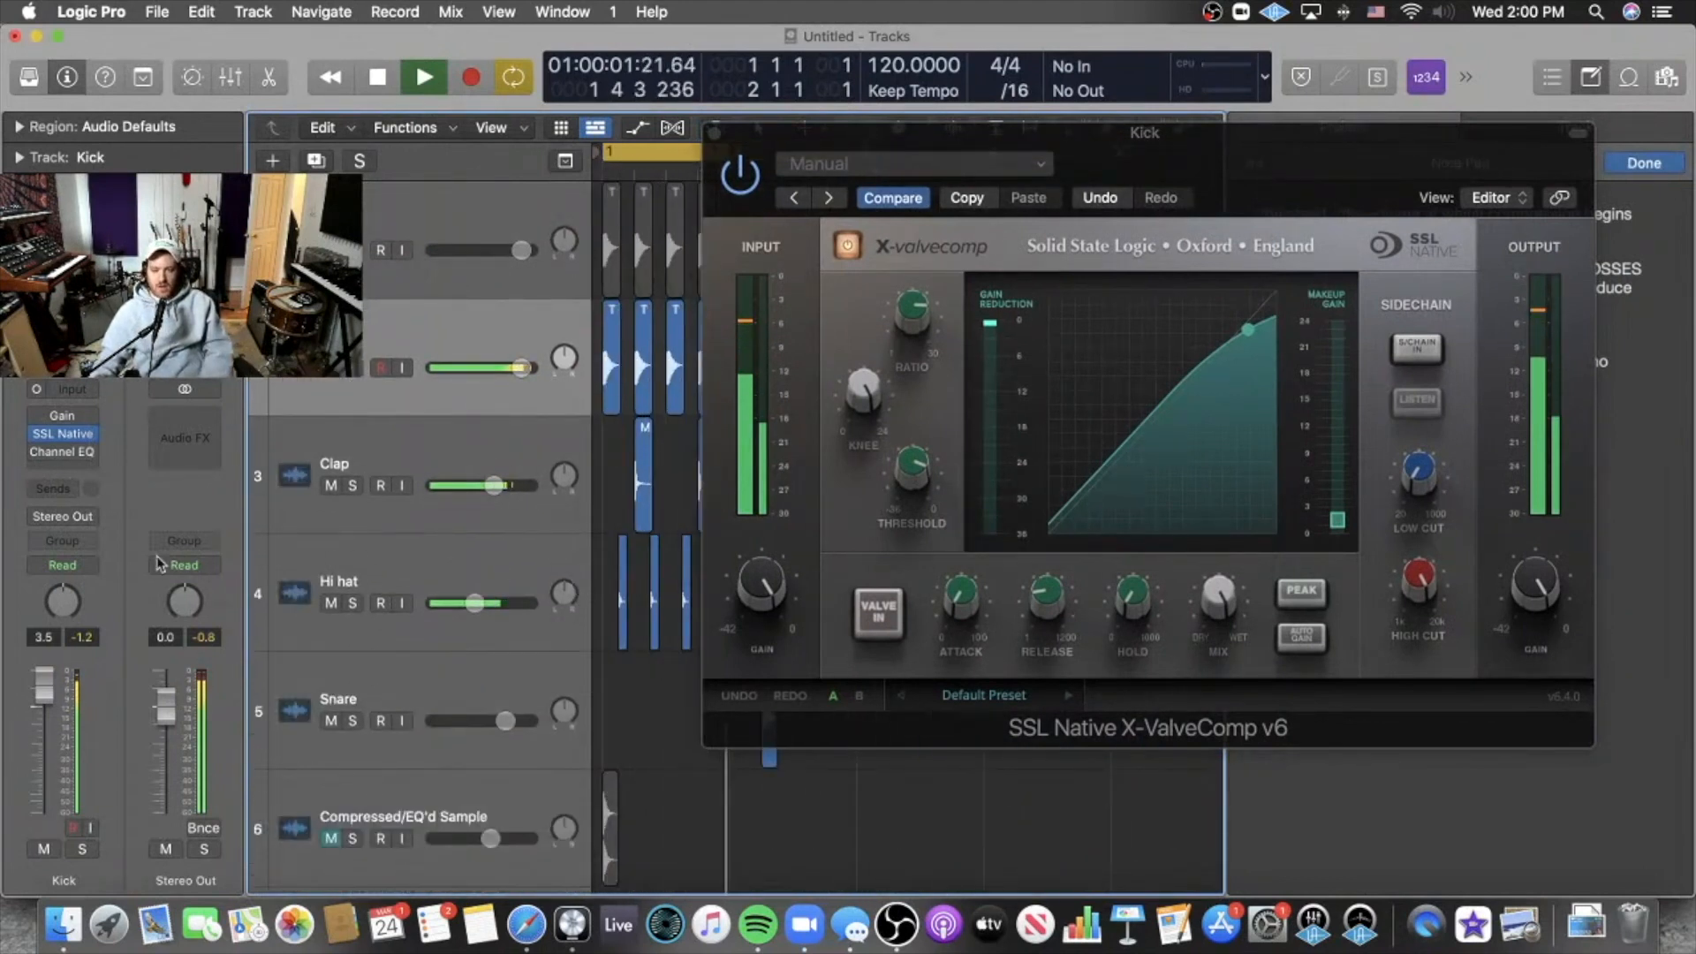
left_click(853, 245)
left_click(853, 245)
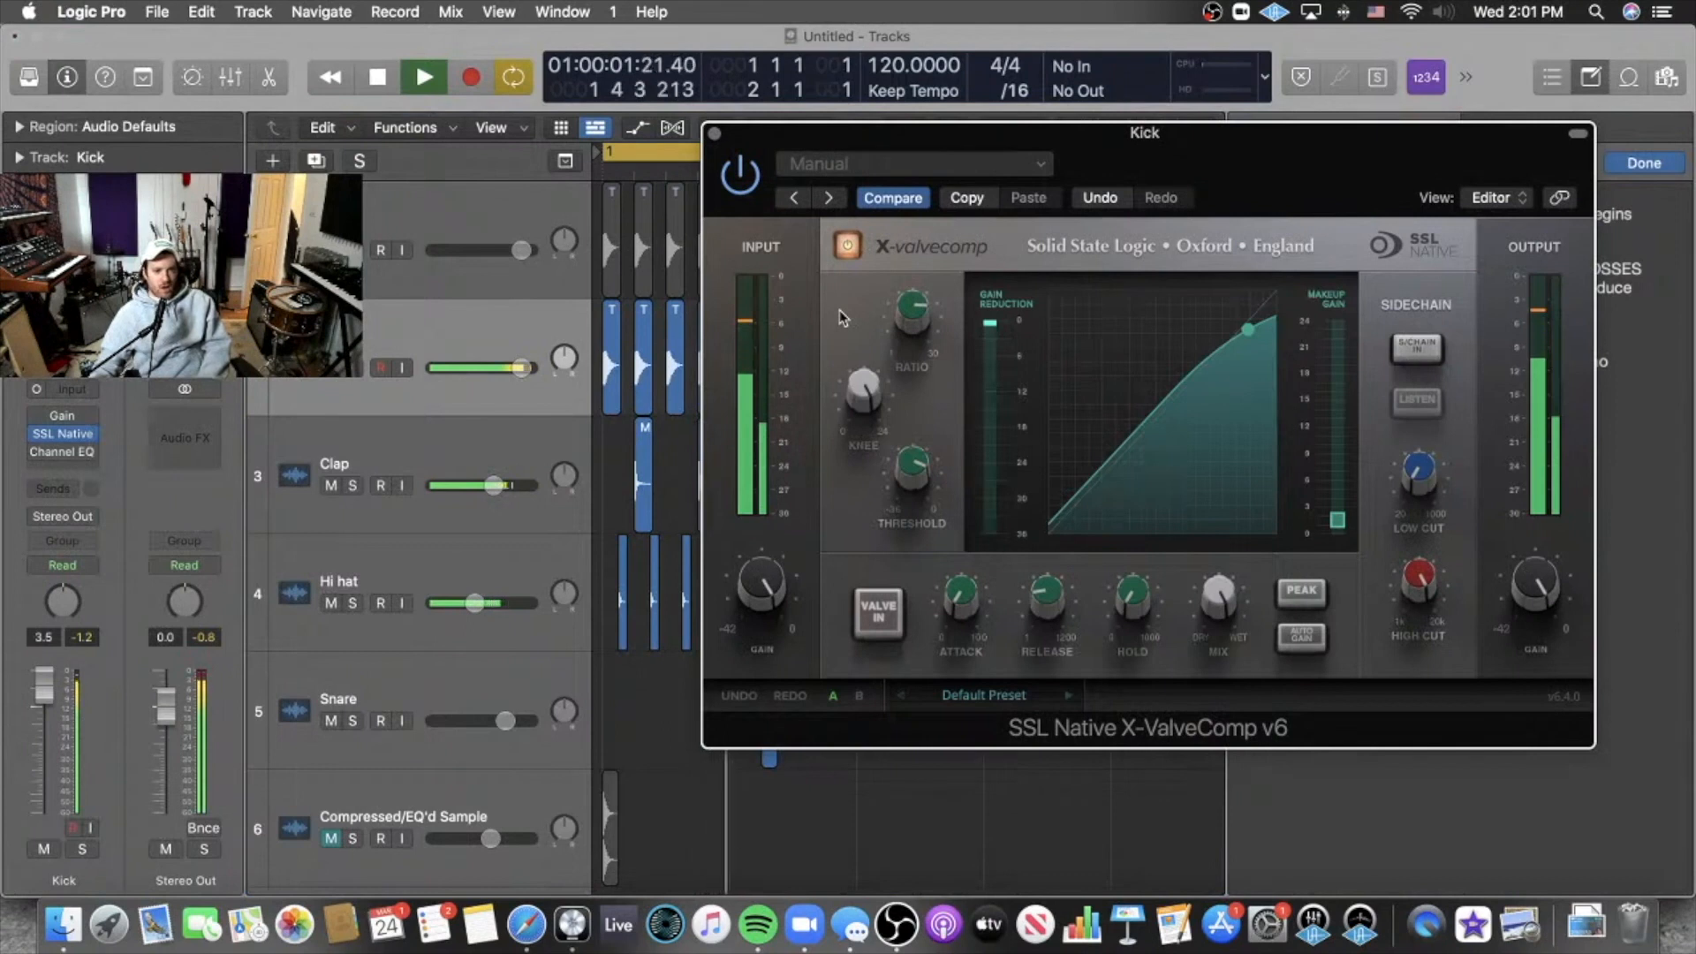
key("space")
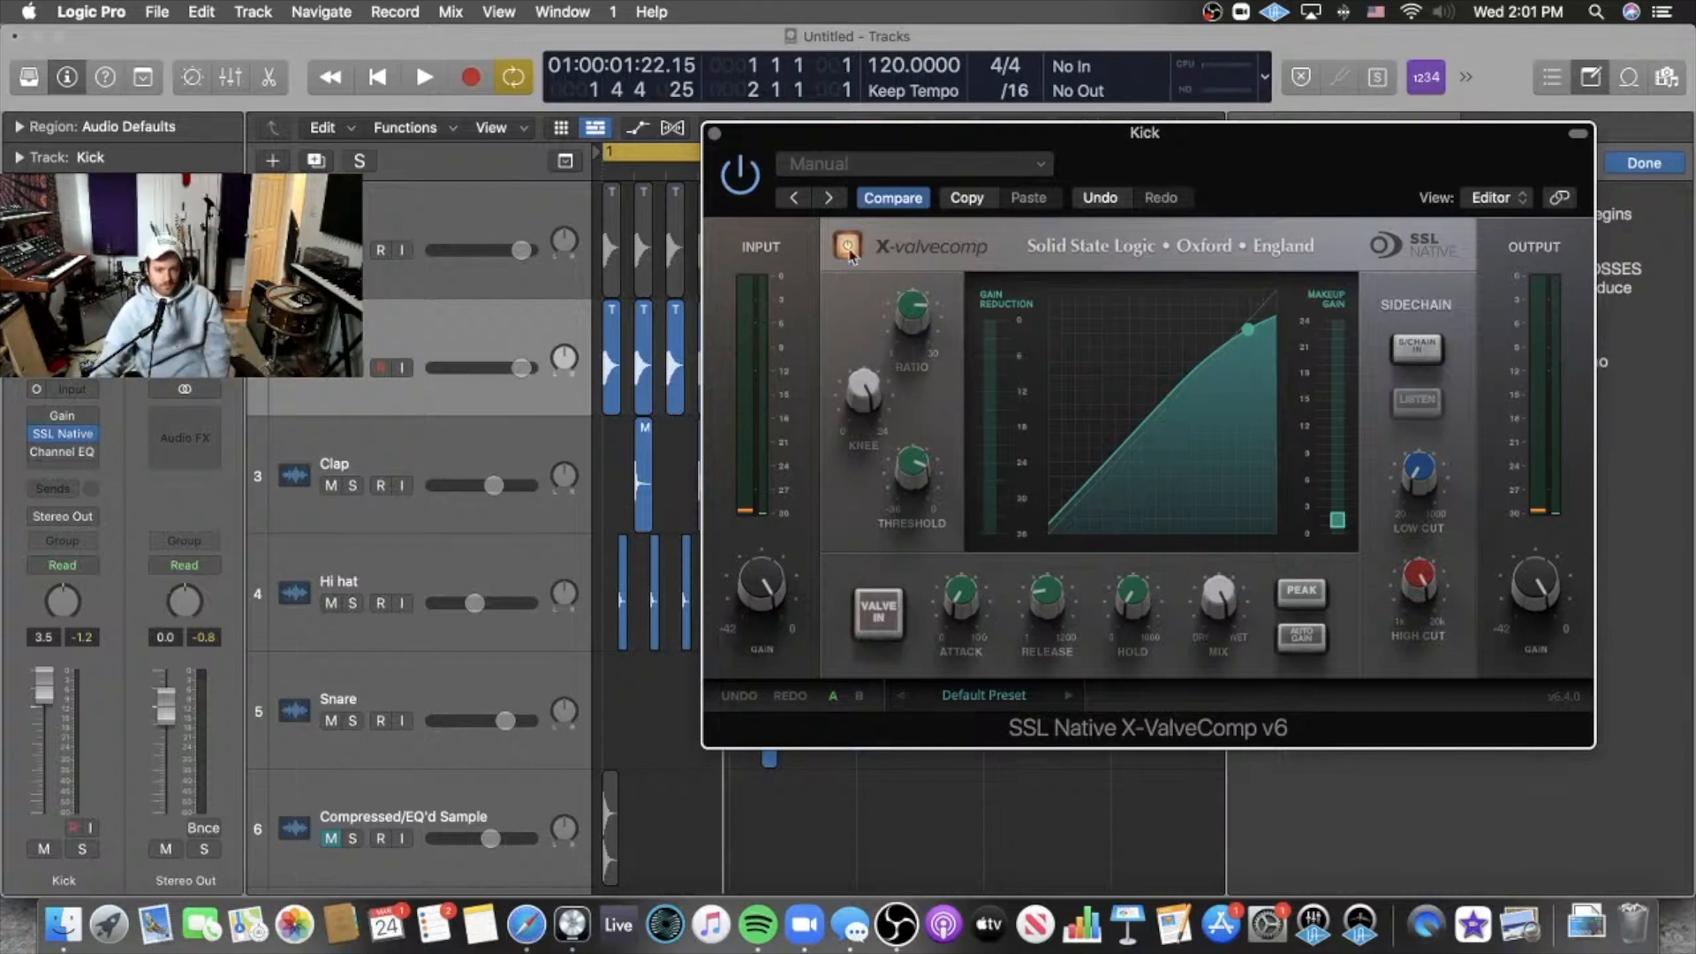
Insert Acustica's ULTRAM4A27 x64 as a mono plug-in below Channel EQ on the second kick track, and move its window up.
left_click(62, 469)
mouse_move(148, 550)
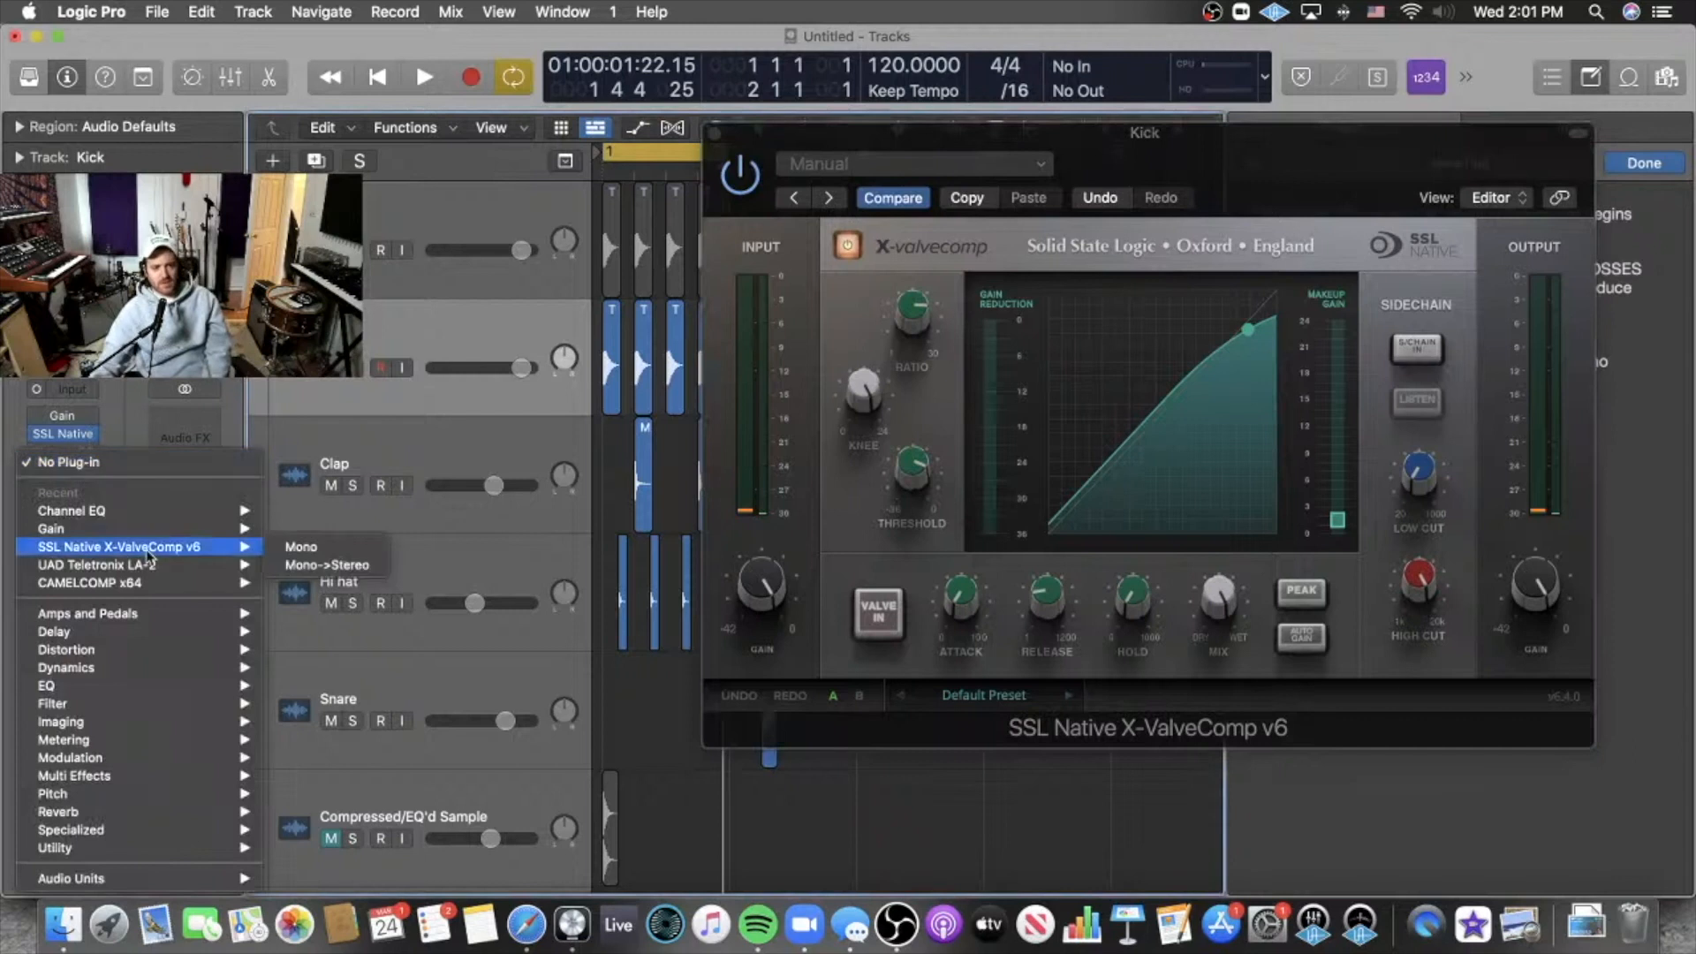
mouse_move(104, 879)
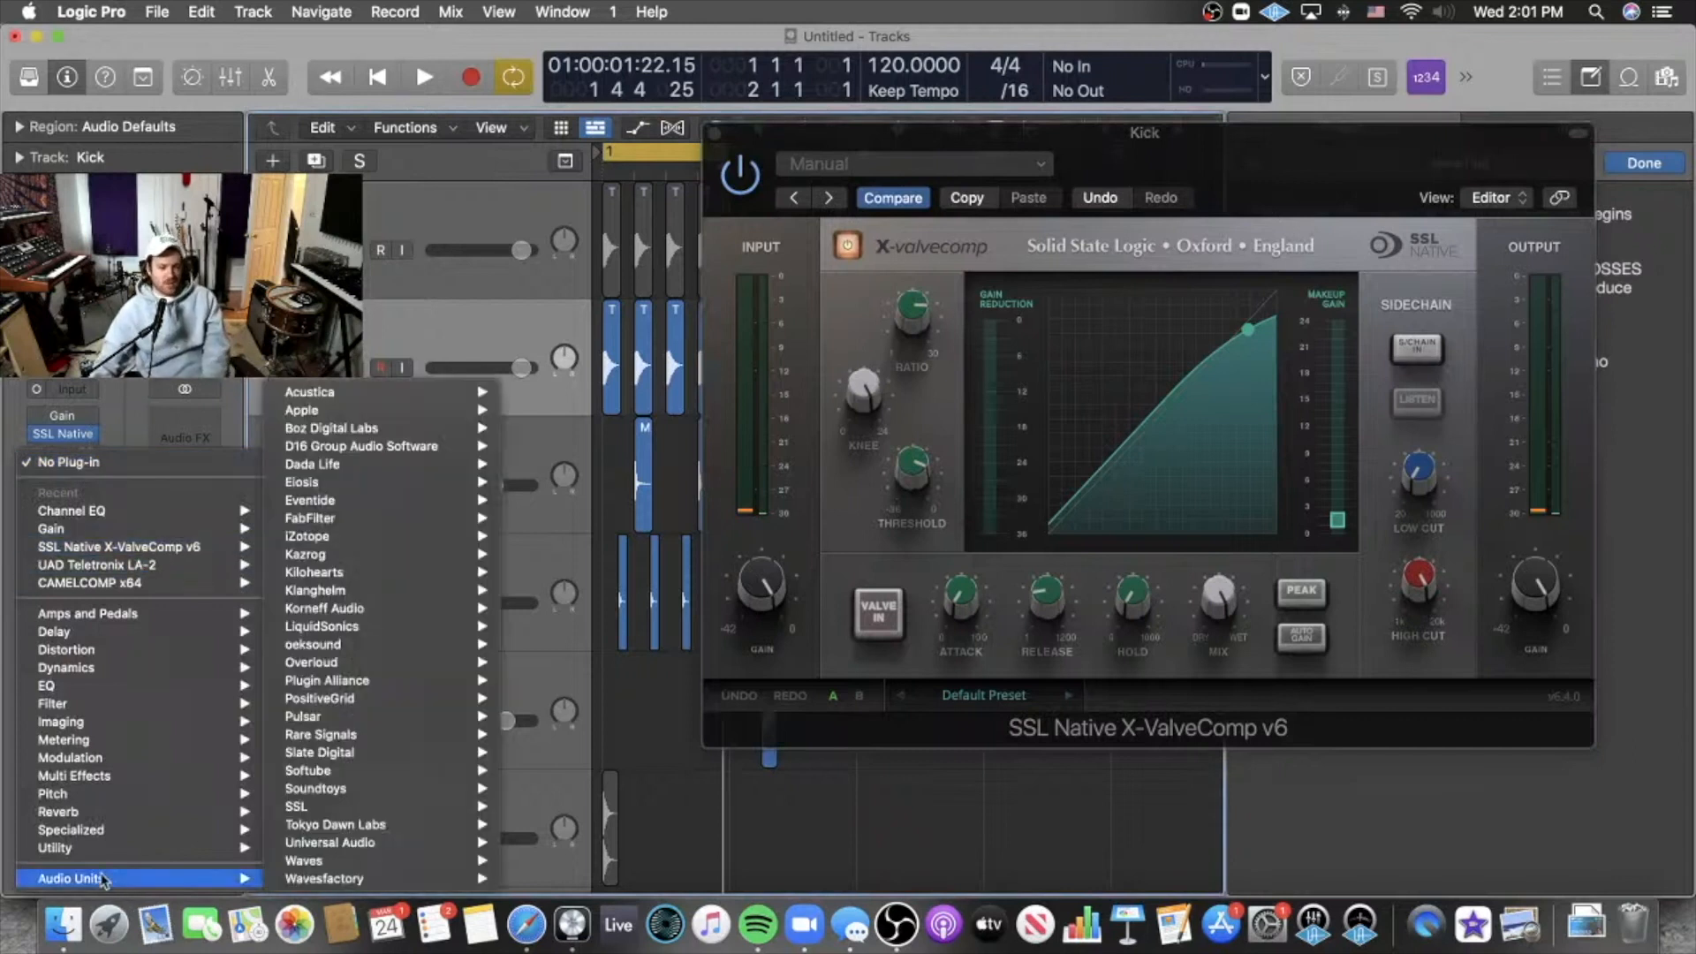
mouse_move(361, 758)
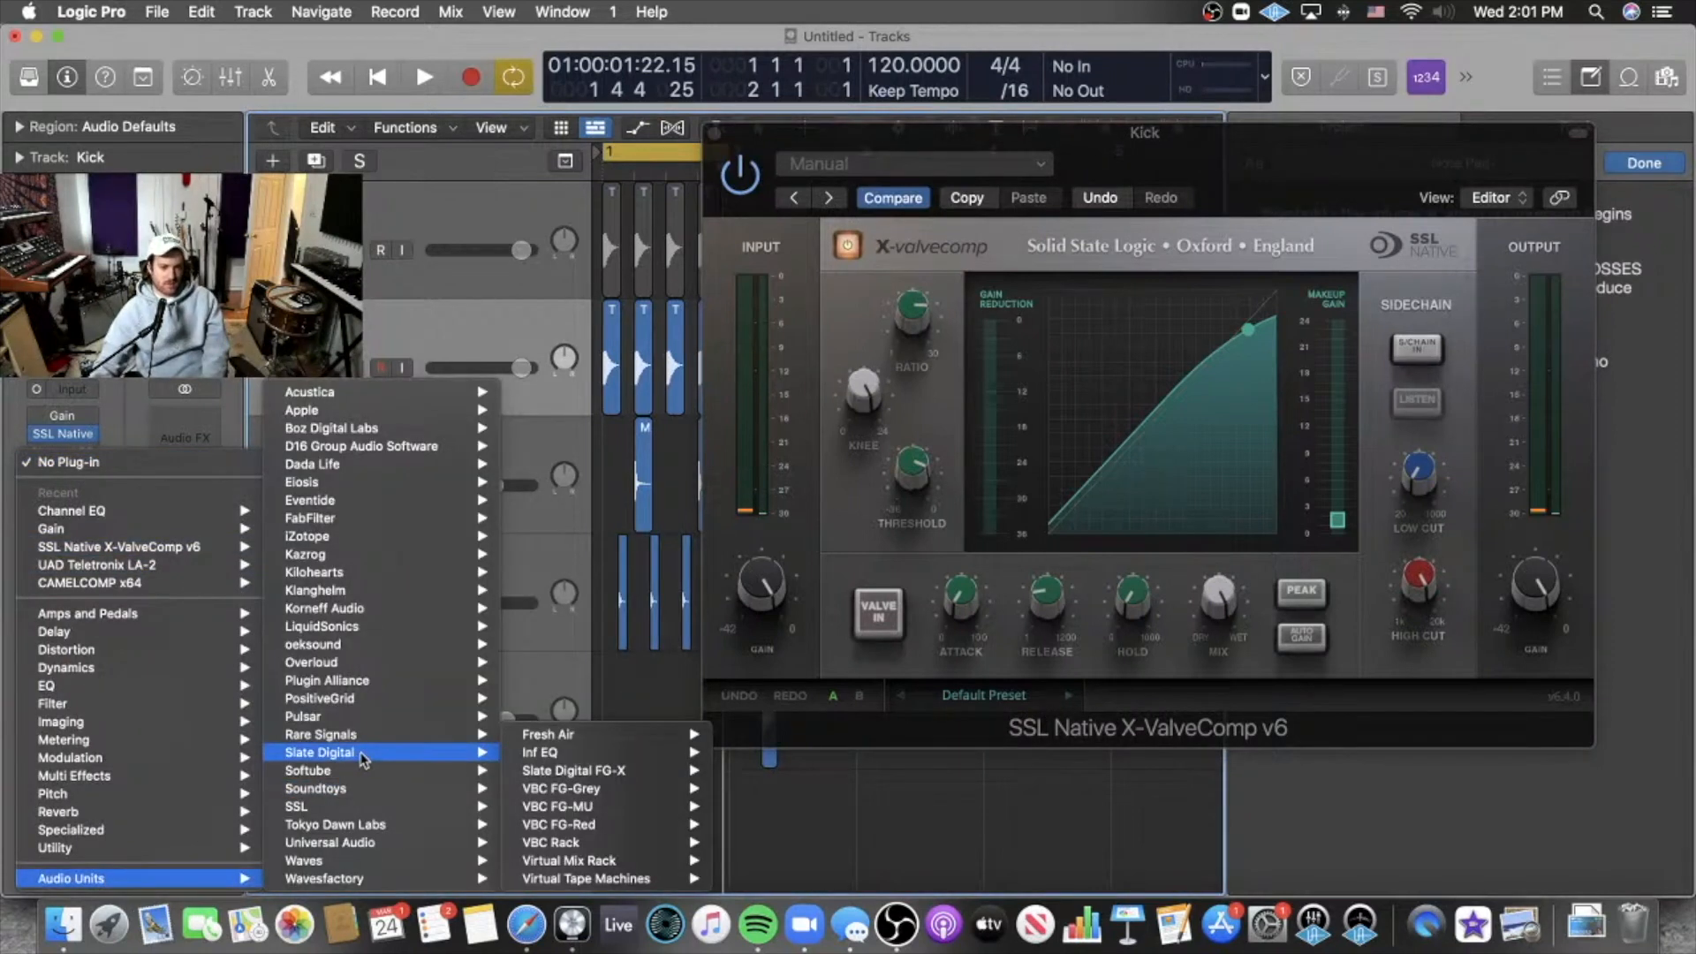
mouse_move(380, 391)
mouse_move(603, 488)
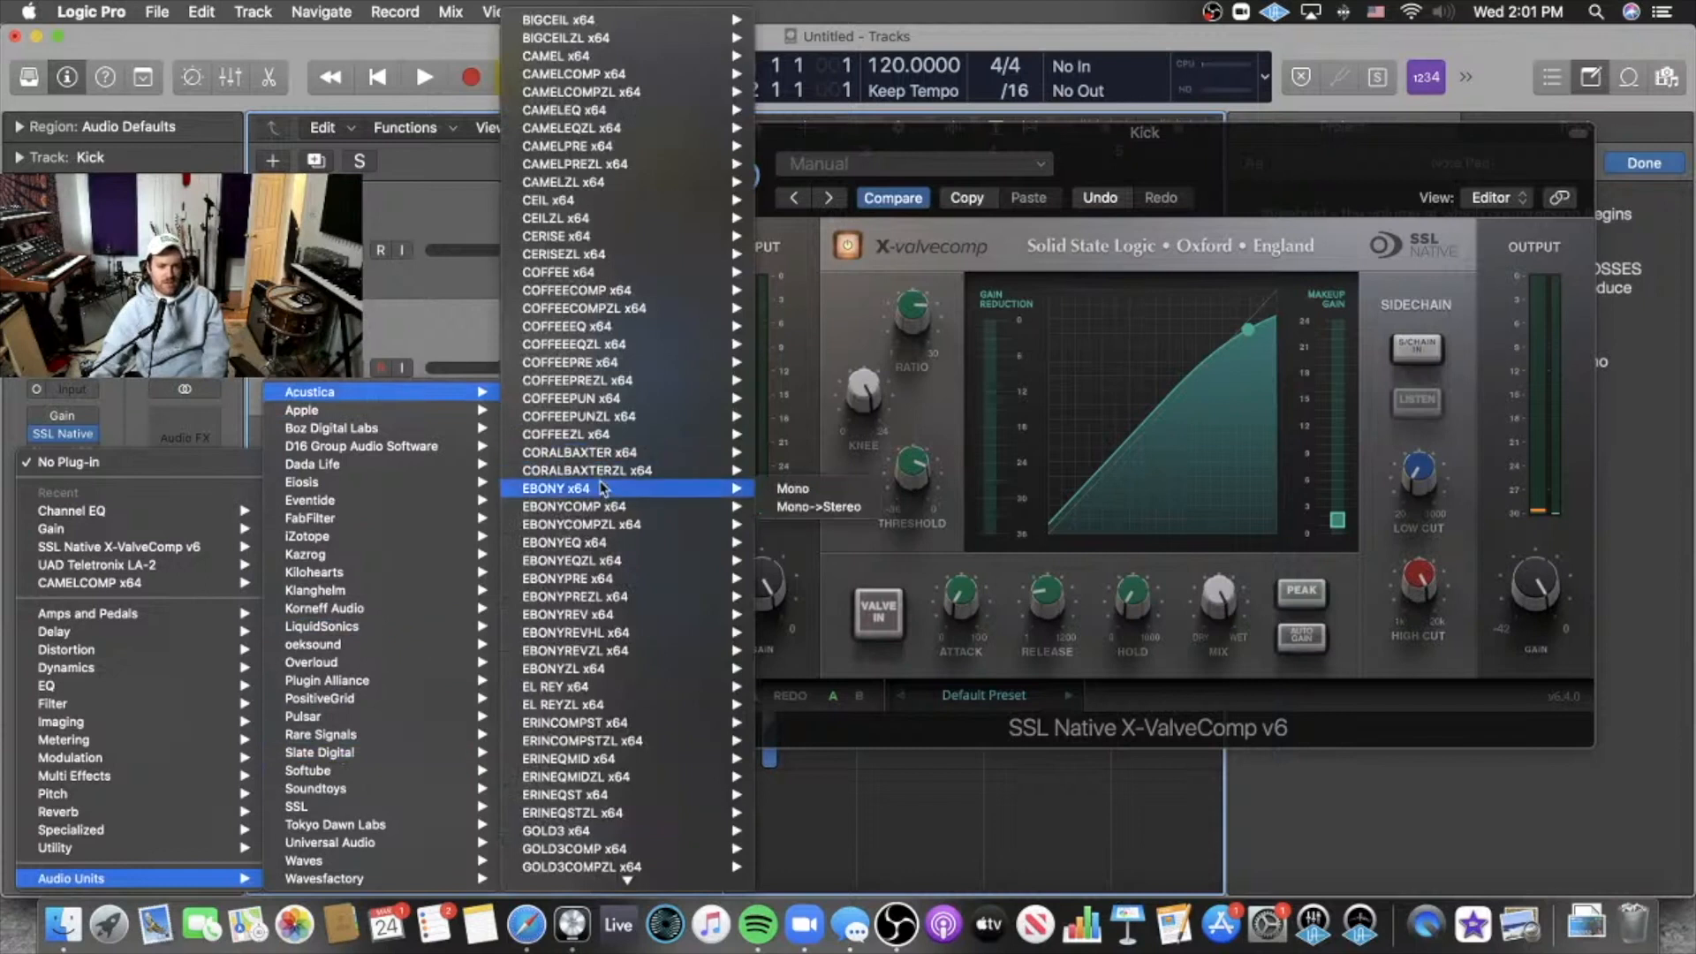
scroll(623, 636, "down", 5)
scroll(627, 646, "down", 10)
mouse_move(661, 742)
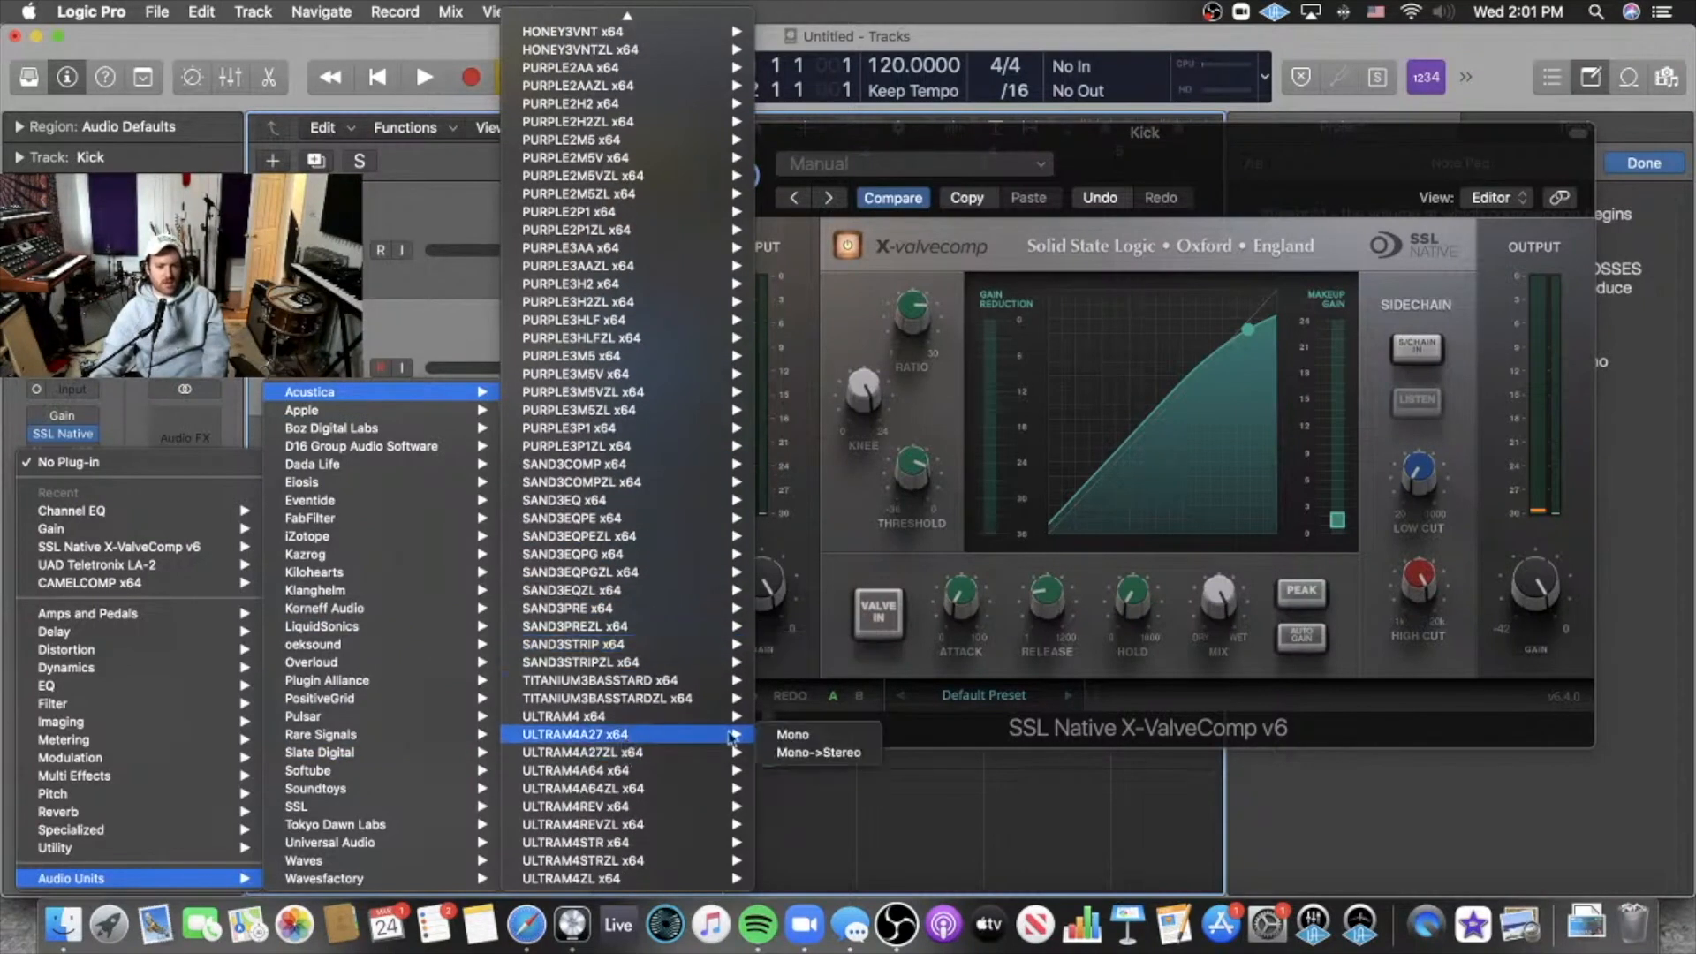
left_click(797, 736)
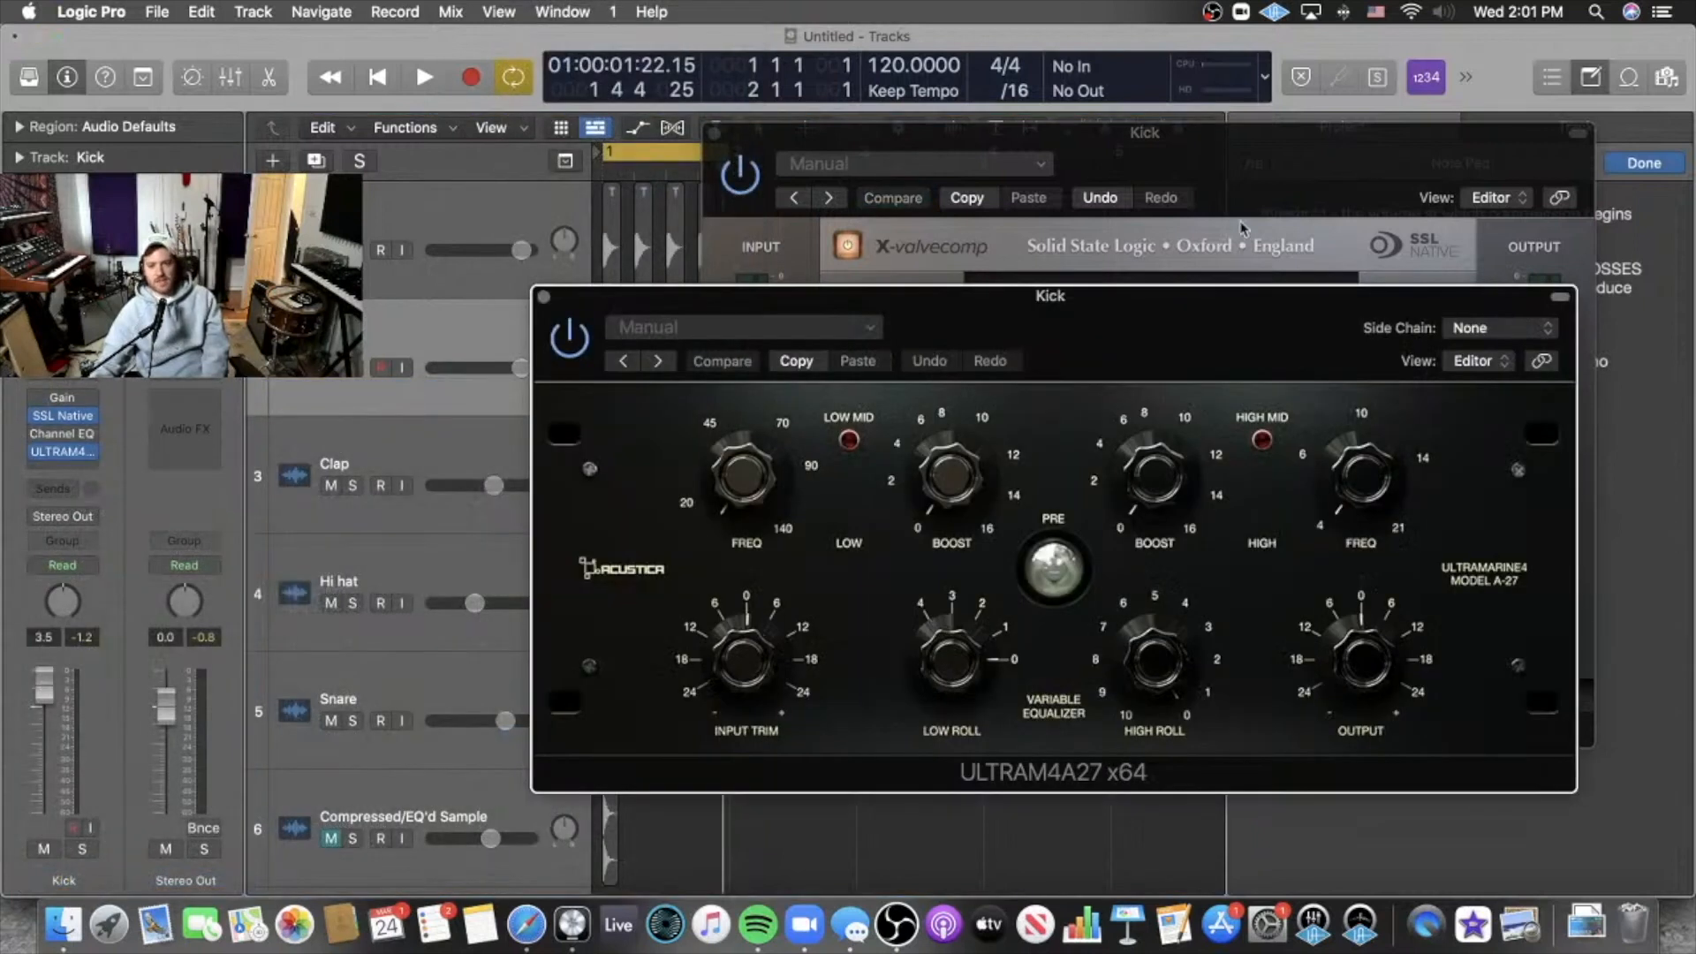
left_click_drag(1241, 331, 1272, 59)
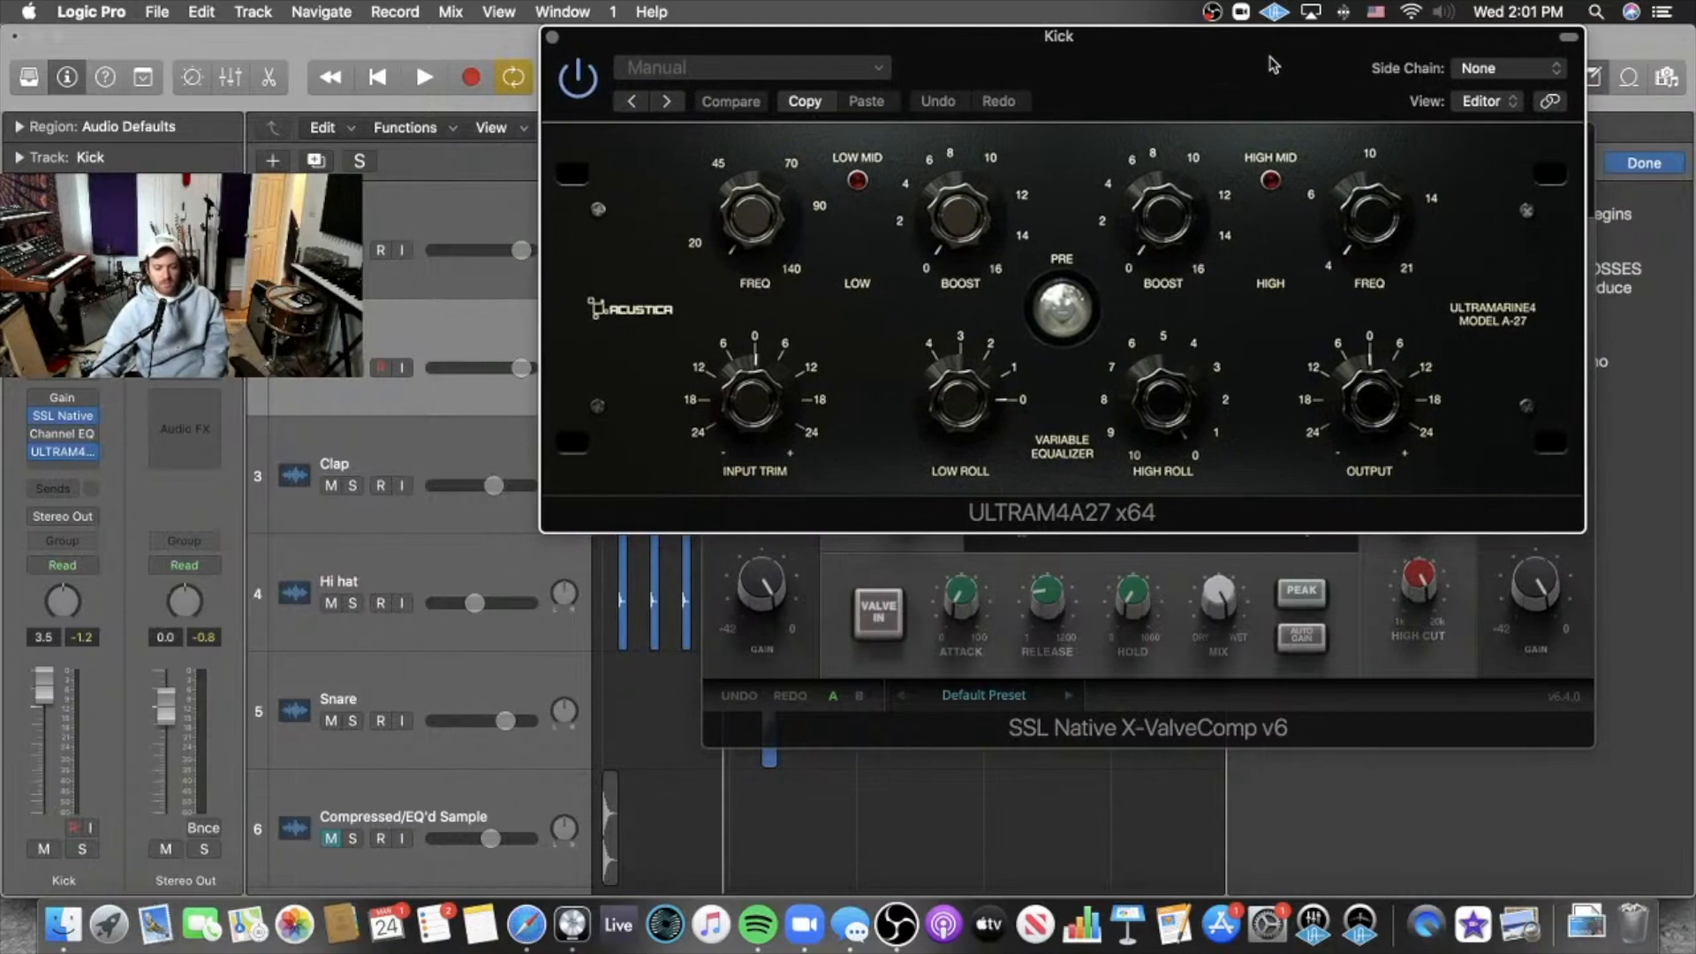
During playback, set the ULTRAM4A27's high frequency to about 12 and its high boost to just under 10.
key("space")
left_click_drag(1325, 205, 1368, 135)
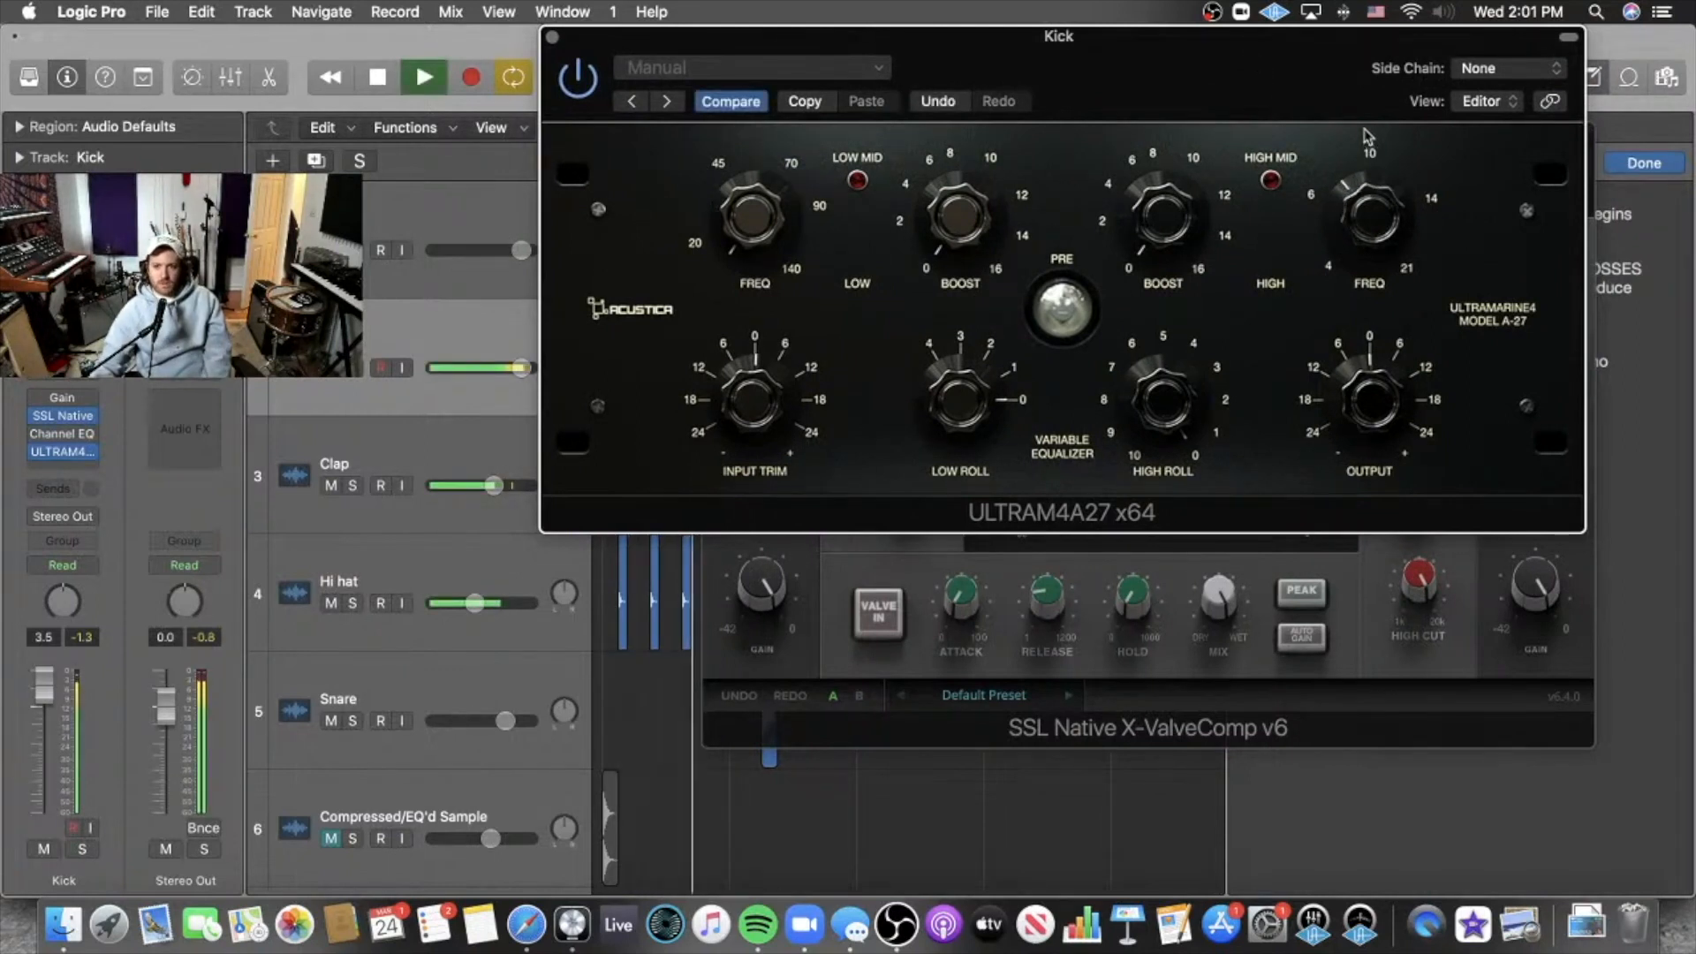
left_click_drag(1163, 212, 1153, 153)
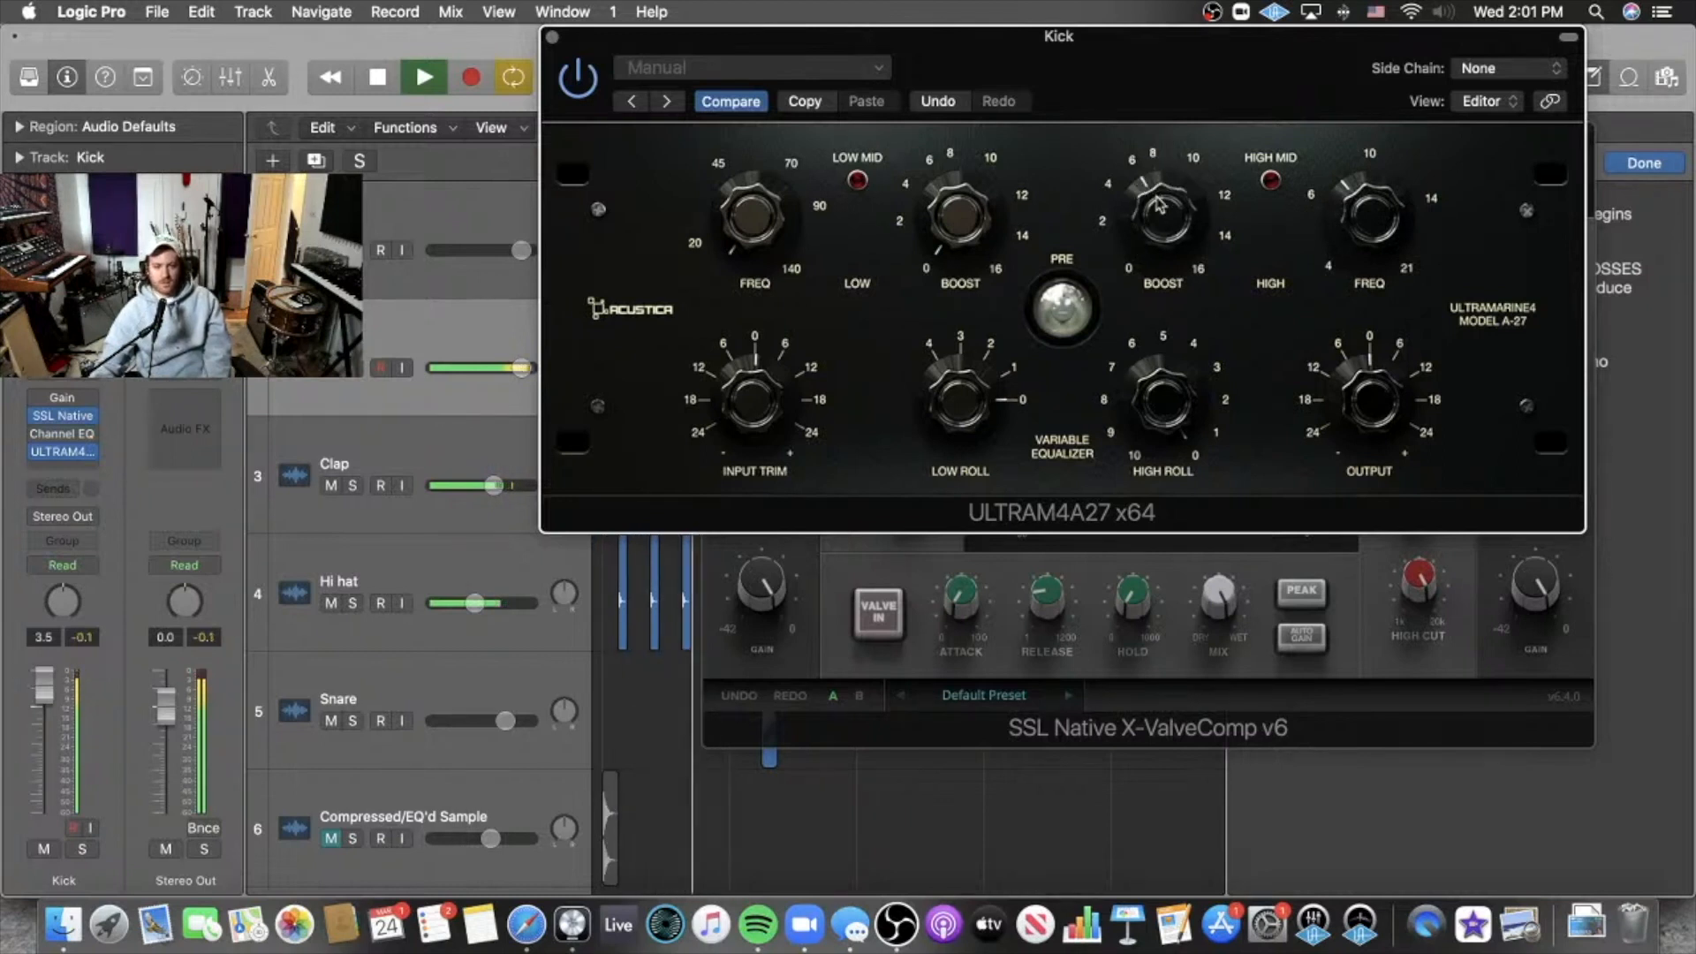
left_click_drag(1163, 221, 1142, 240)
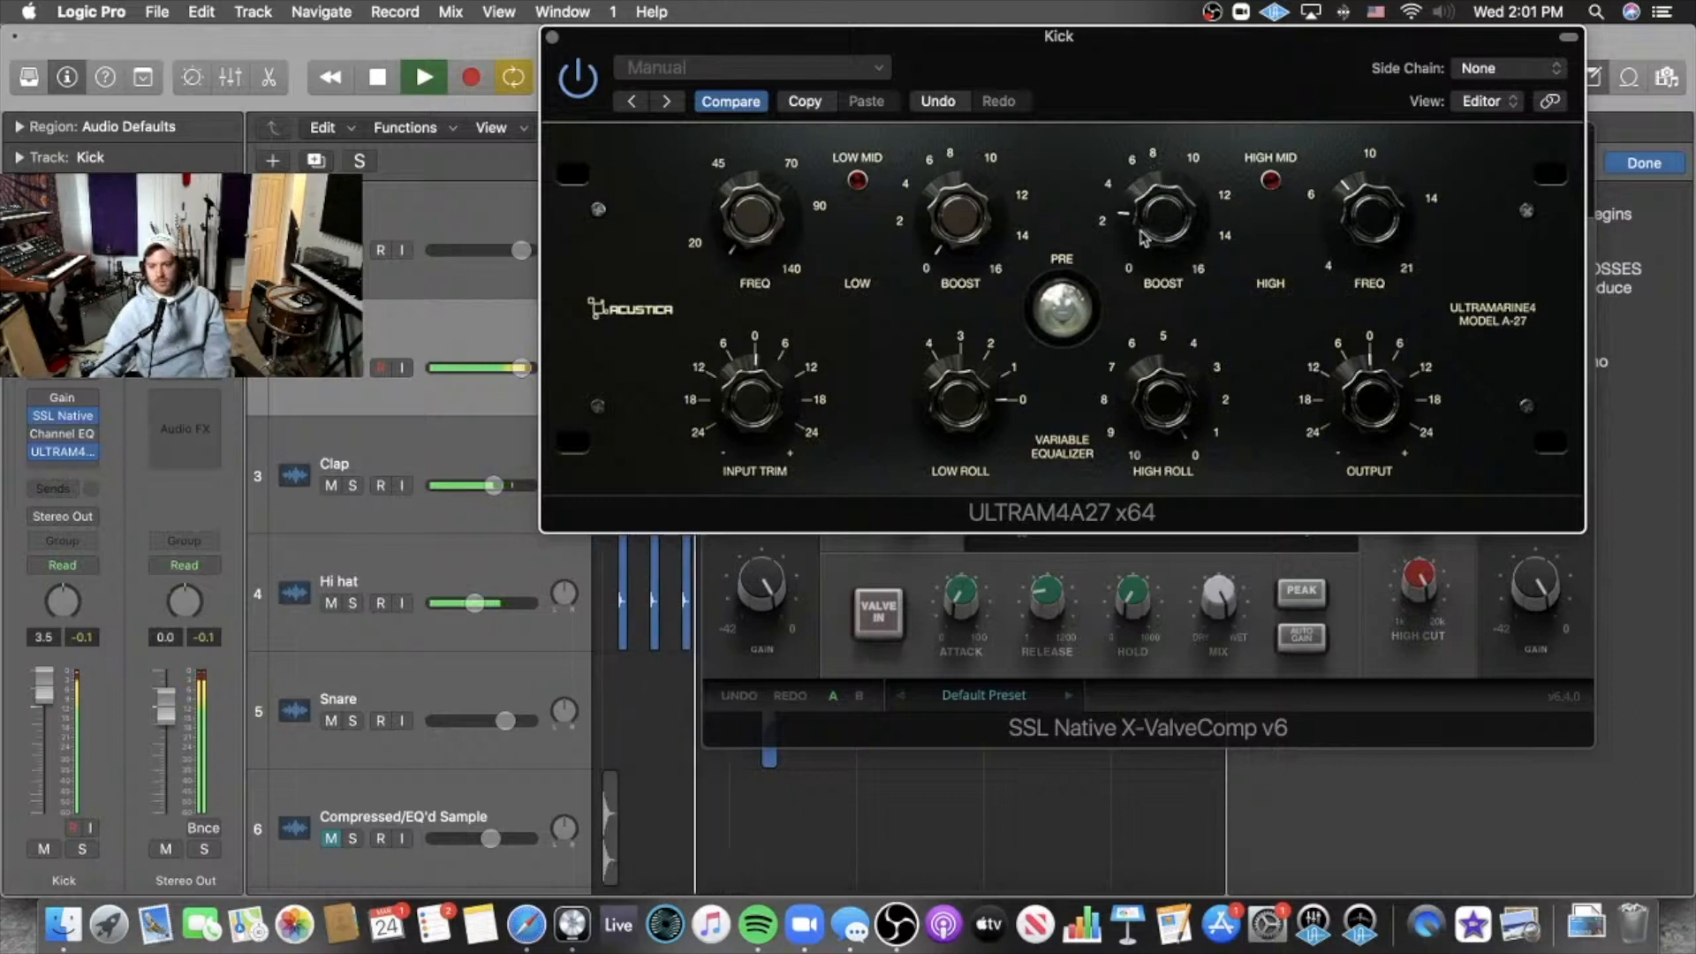
left_click_drag(1371, 219, 1377, 211)
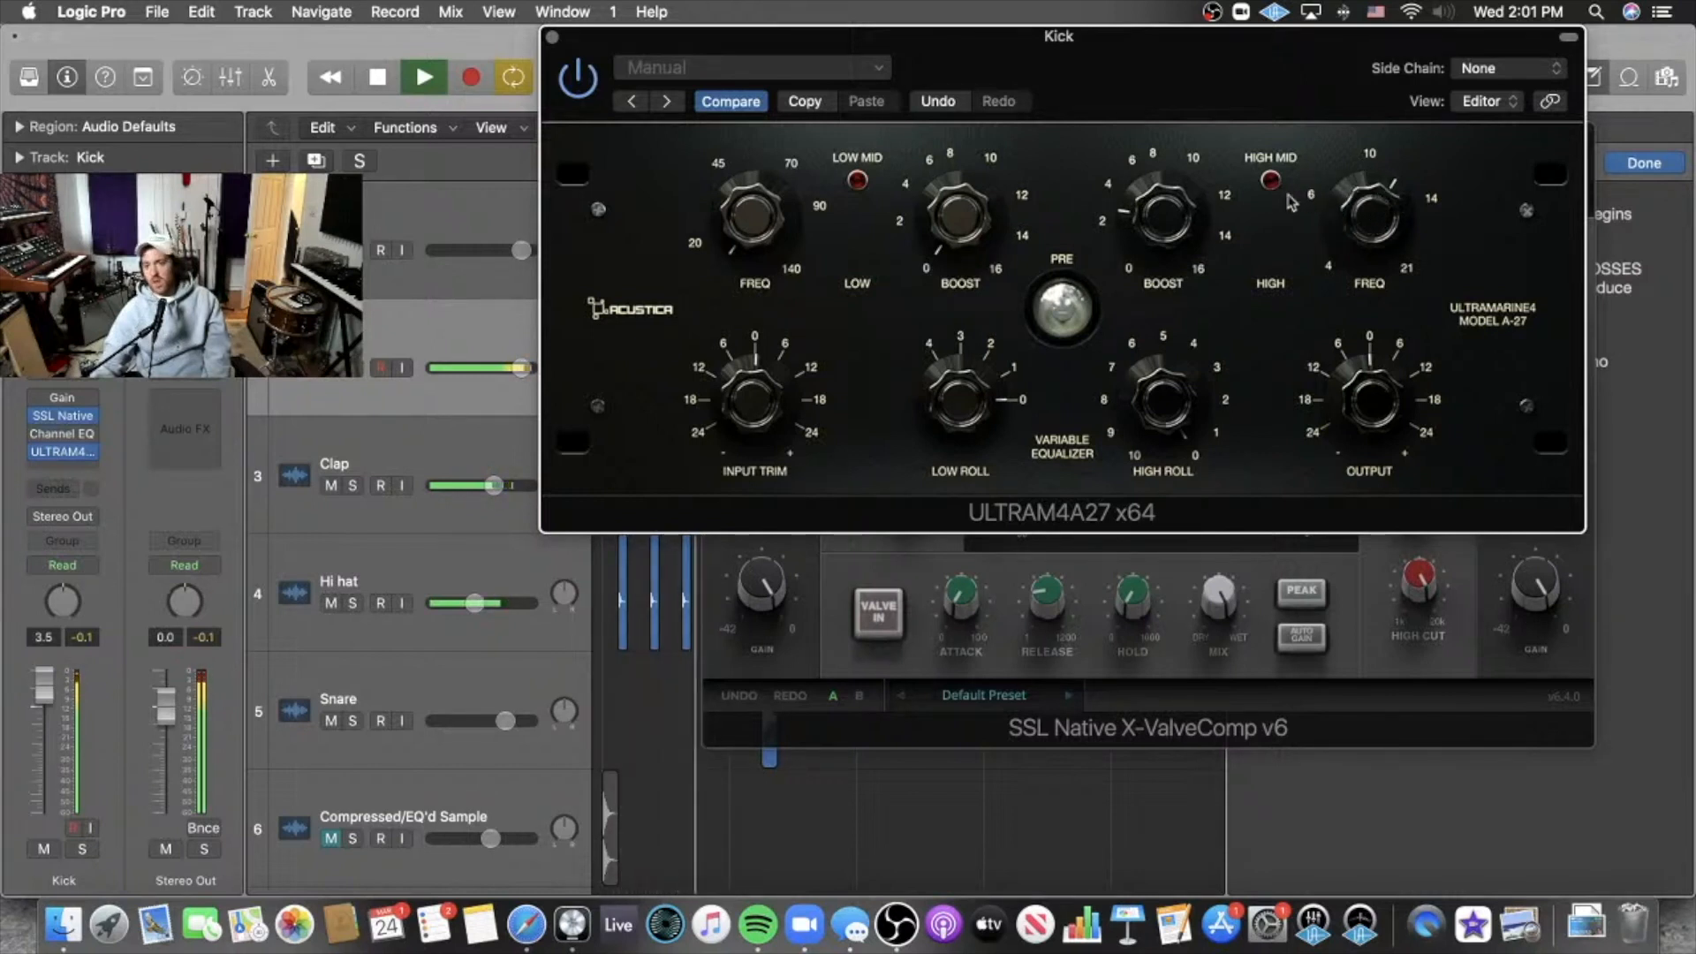
mouse_move(1178, 237)
left_mouse_down()
mouse_move(1180, 209)
mouse_move(1164, 228)
mouse_move(1187, 185)
mouse_move(1177, 204)
left_mouse_up()
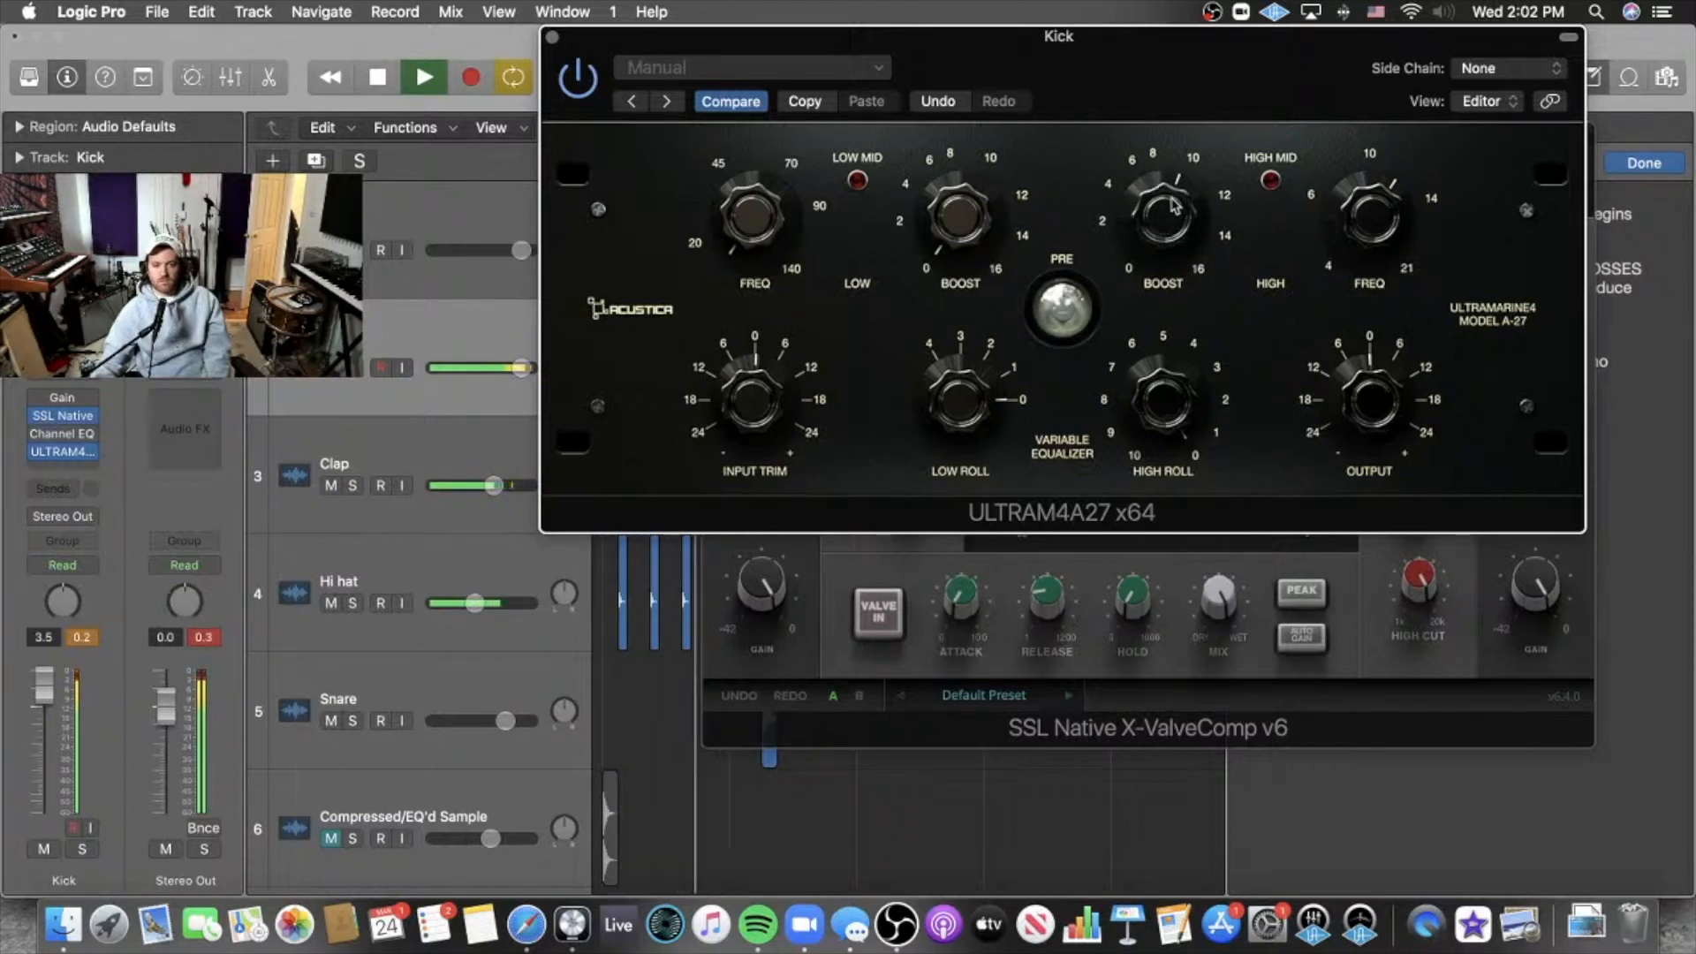
Reset the second kick track's peak reading and lower its fader to about 2.7 dB.
left_click(85, 637)
left_click_drag(44, 686, 45, 694)
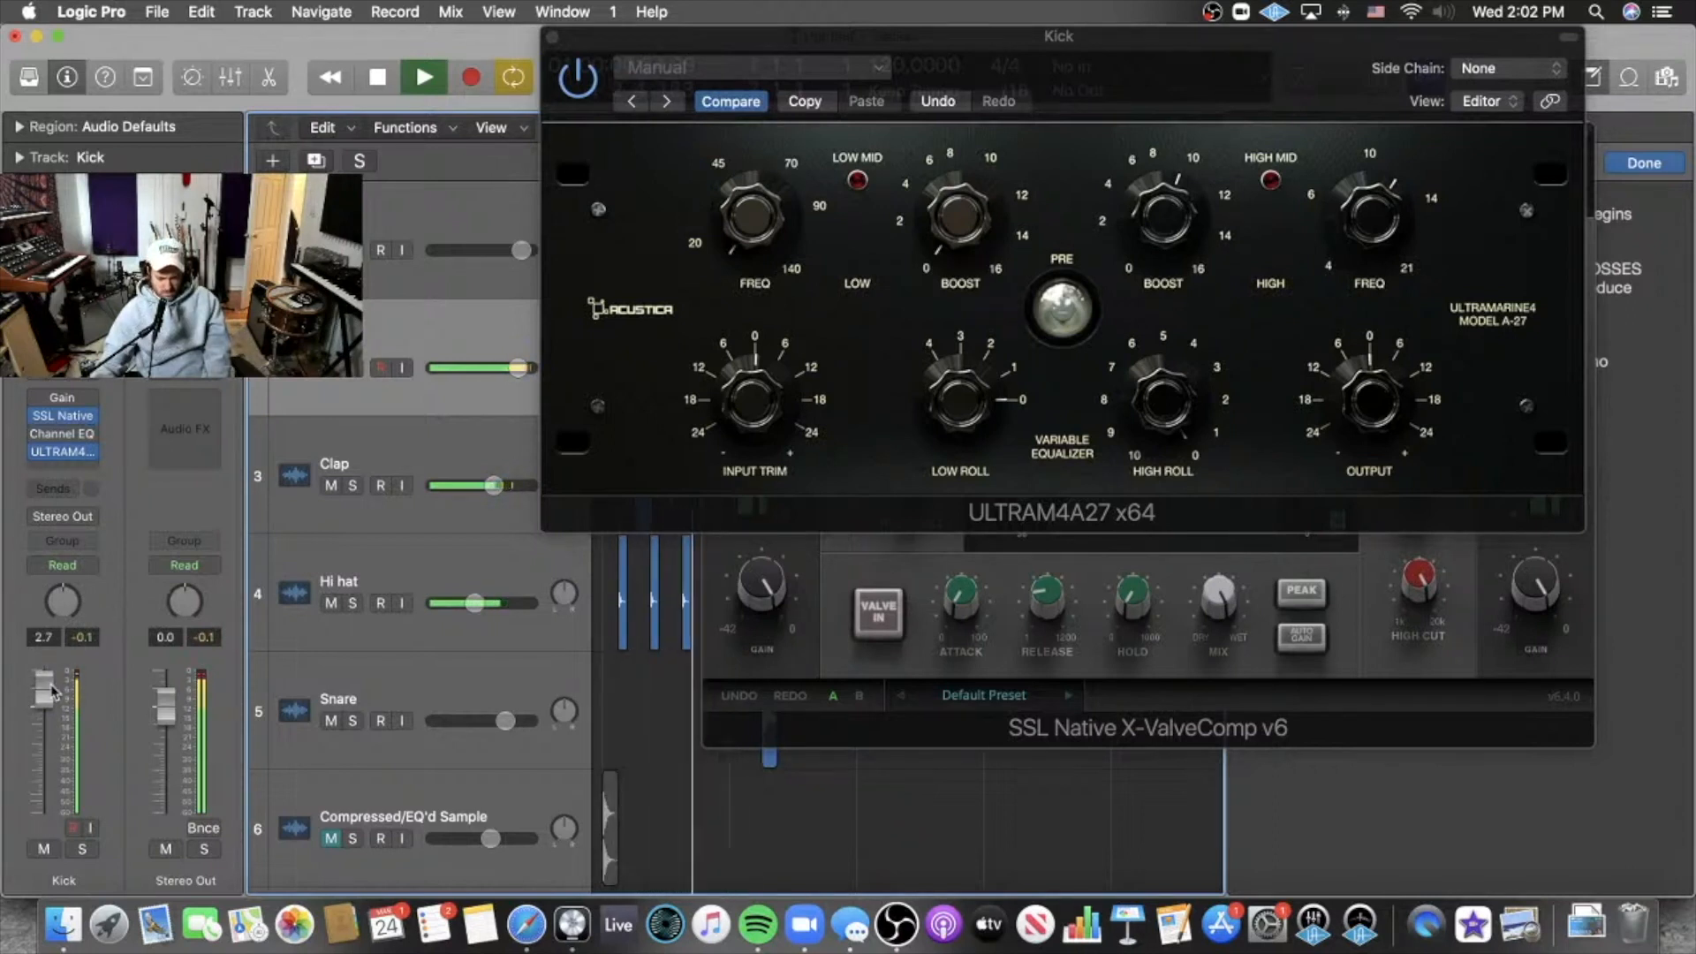
left_click_drag(51, 691, 52, 689)
Lower the volumes of the second kick, clap and hi-hat tracks together, bringing the kick to 1.0 dB.
left_click(380, 567)
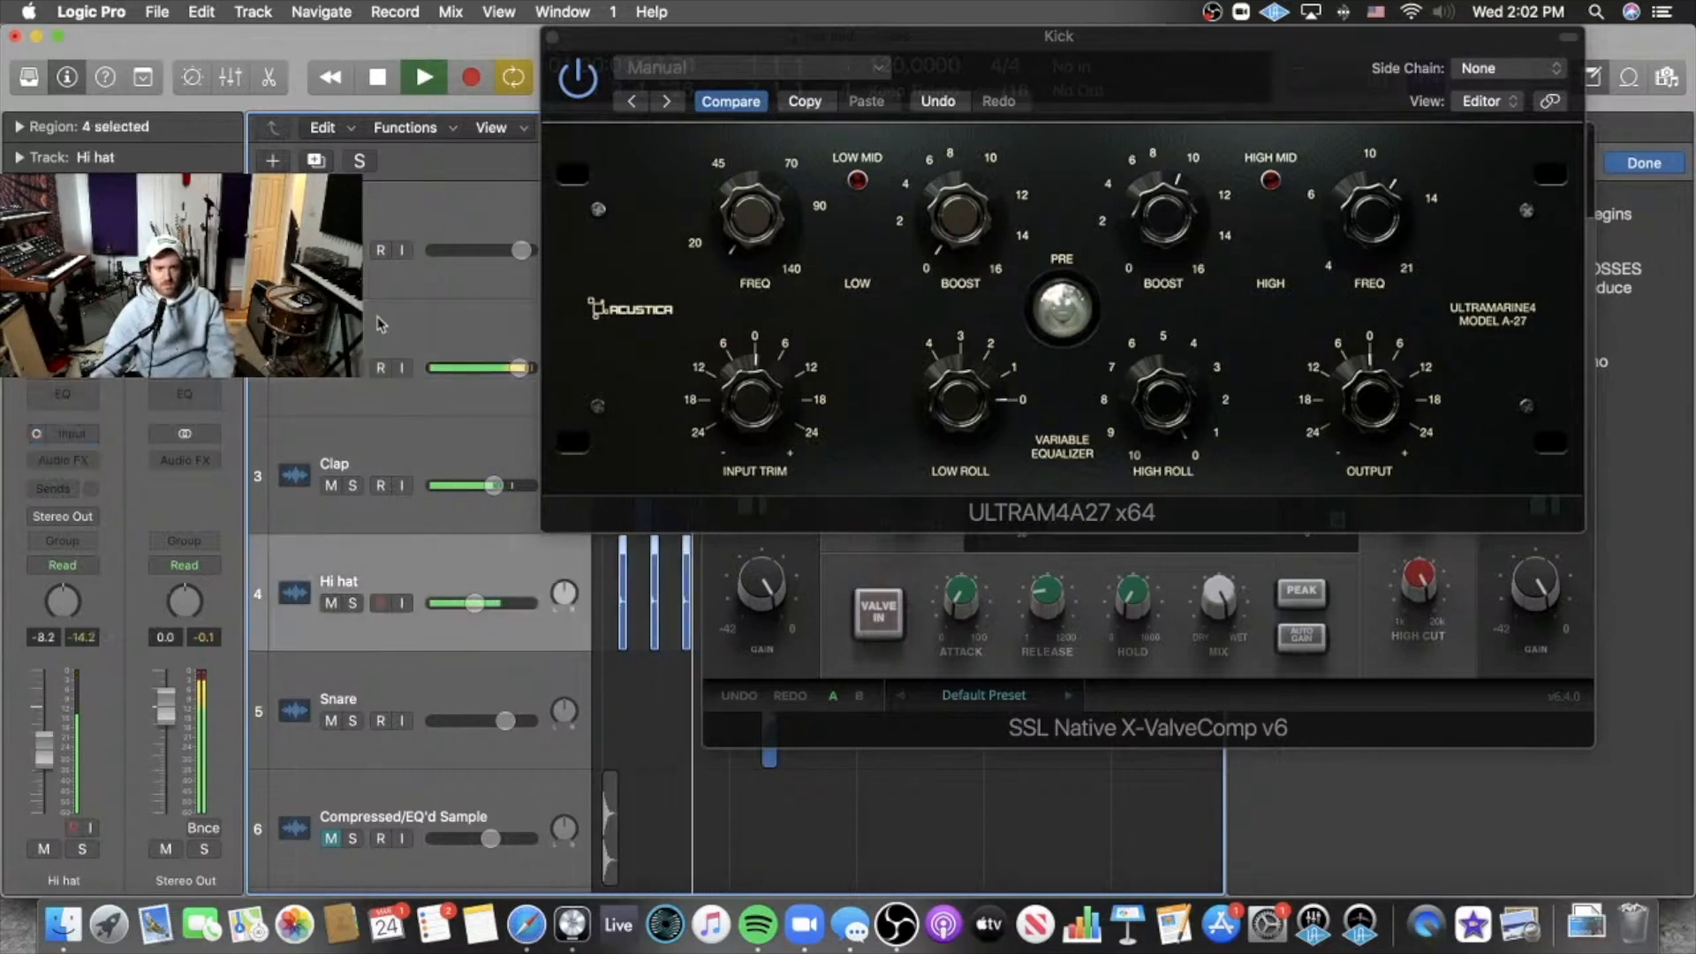
left_click(378, 318, "shift")
left_click_drag(519, 367, 510, 367)
left_click(439, 338)
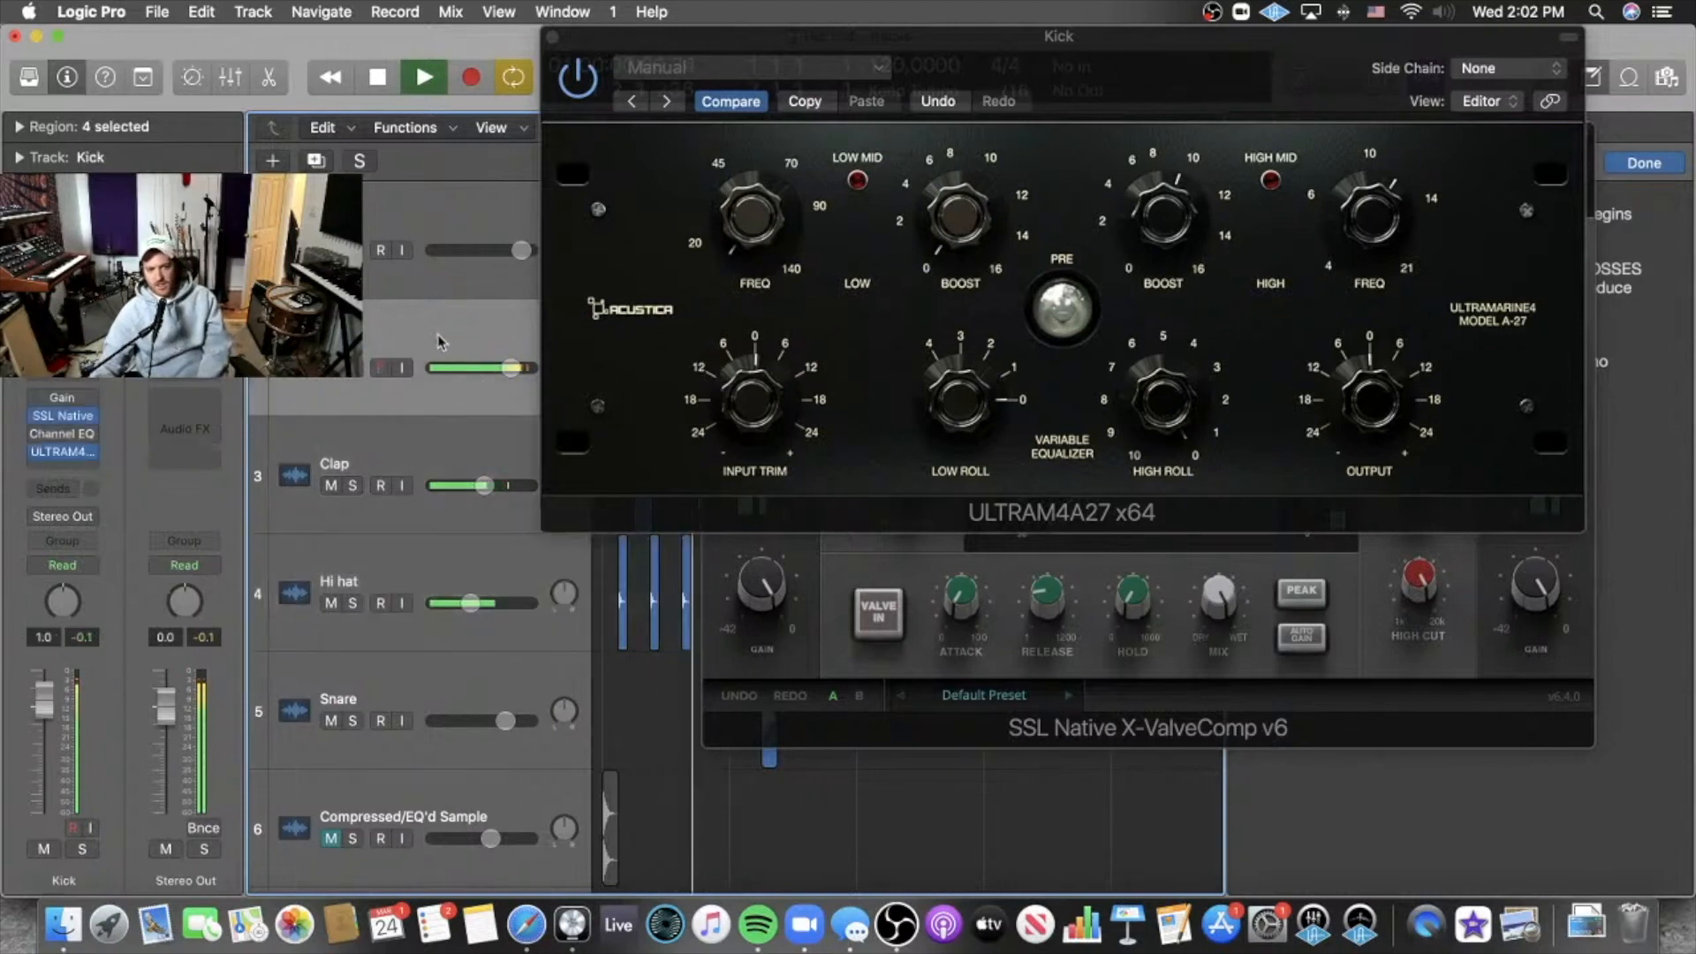
Restart playback and set the ULTRAM4A27's High Roll to about 6.
key("space")
key("space")
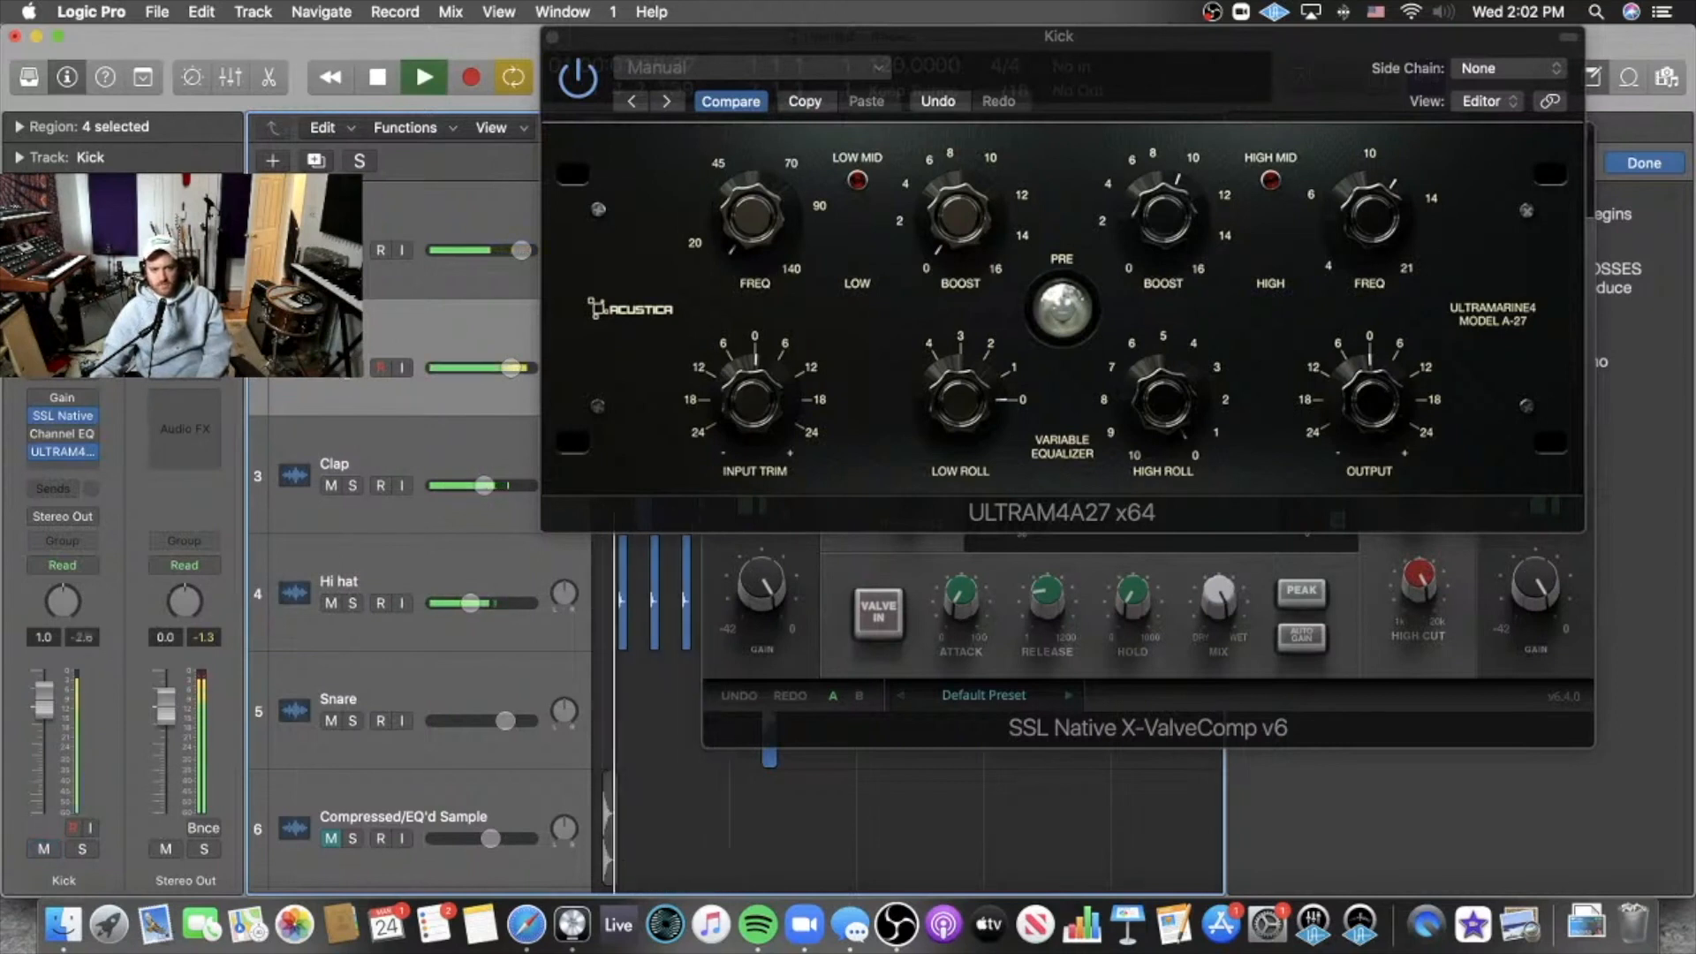
left_click_drag(1154, 402, 1129, 446)
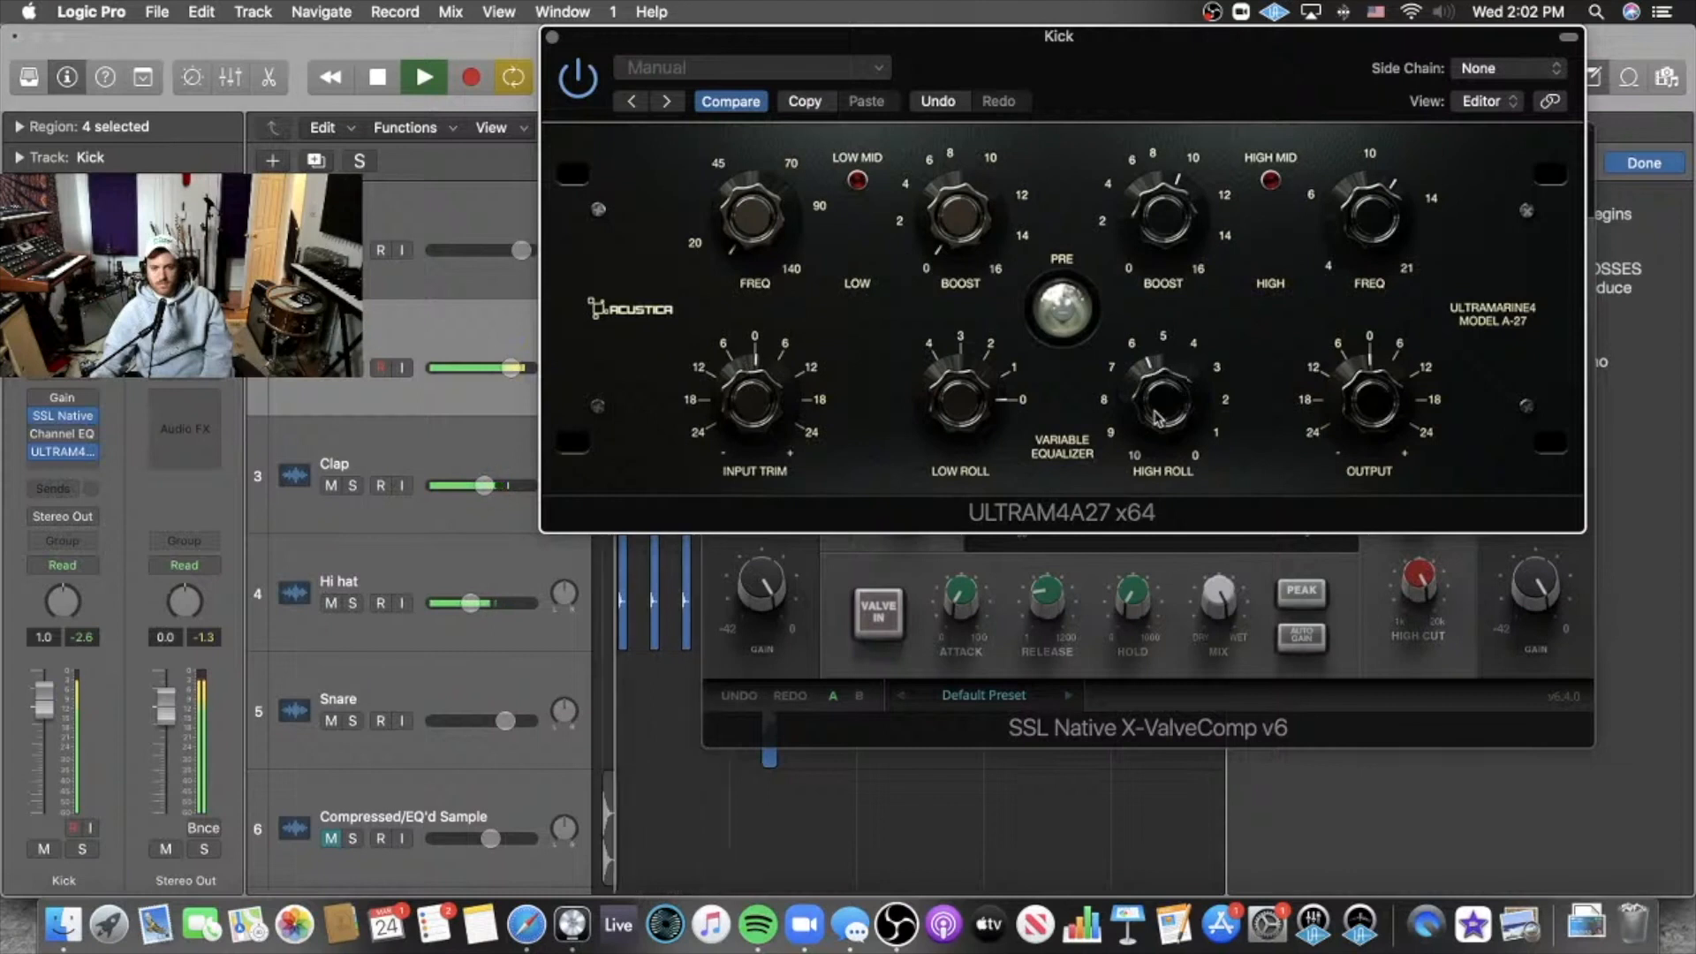
Compare the two kick tracks in the beat by swapping which one is muted, ending on the second kick.
left_click(337, 386)
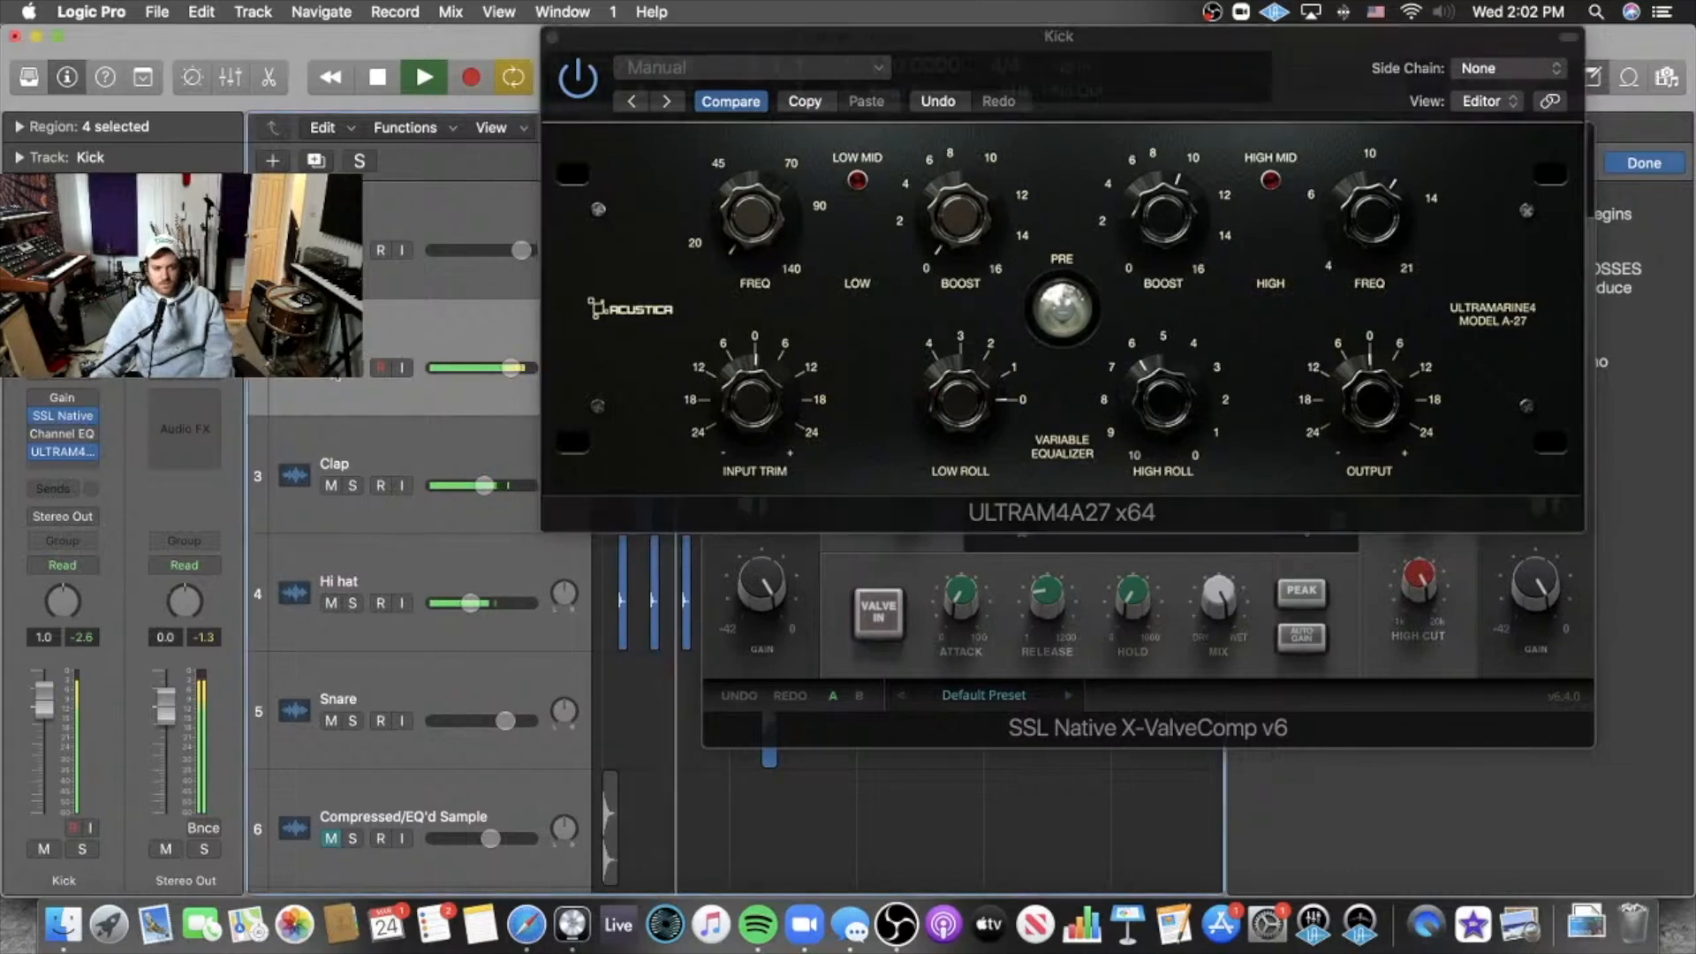
left_click(334, 374)
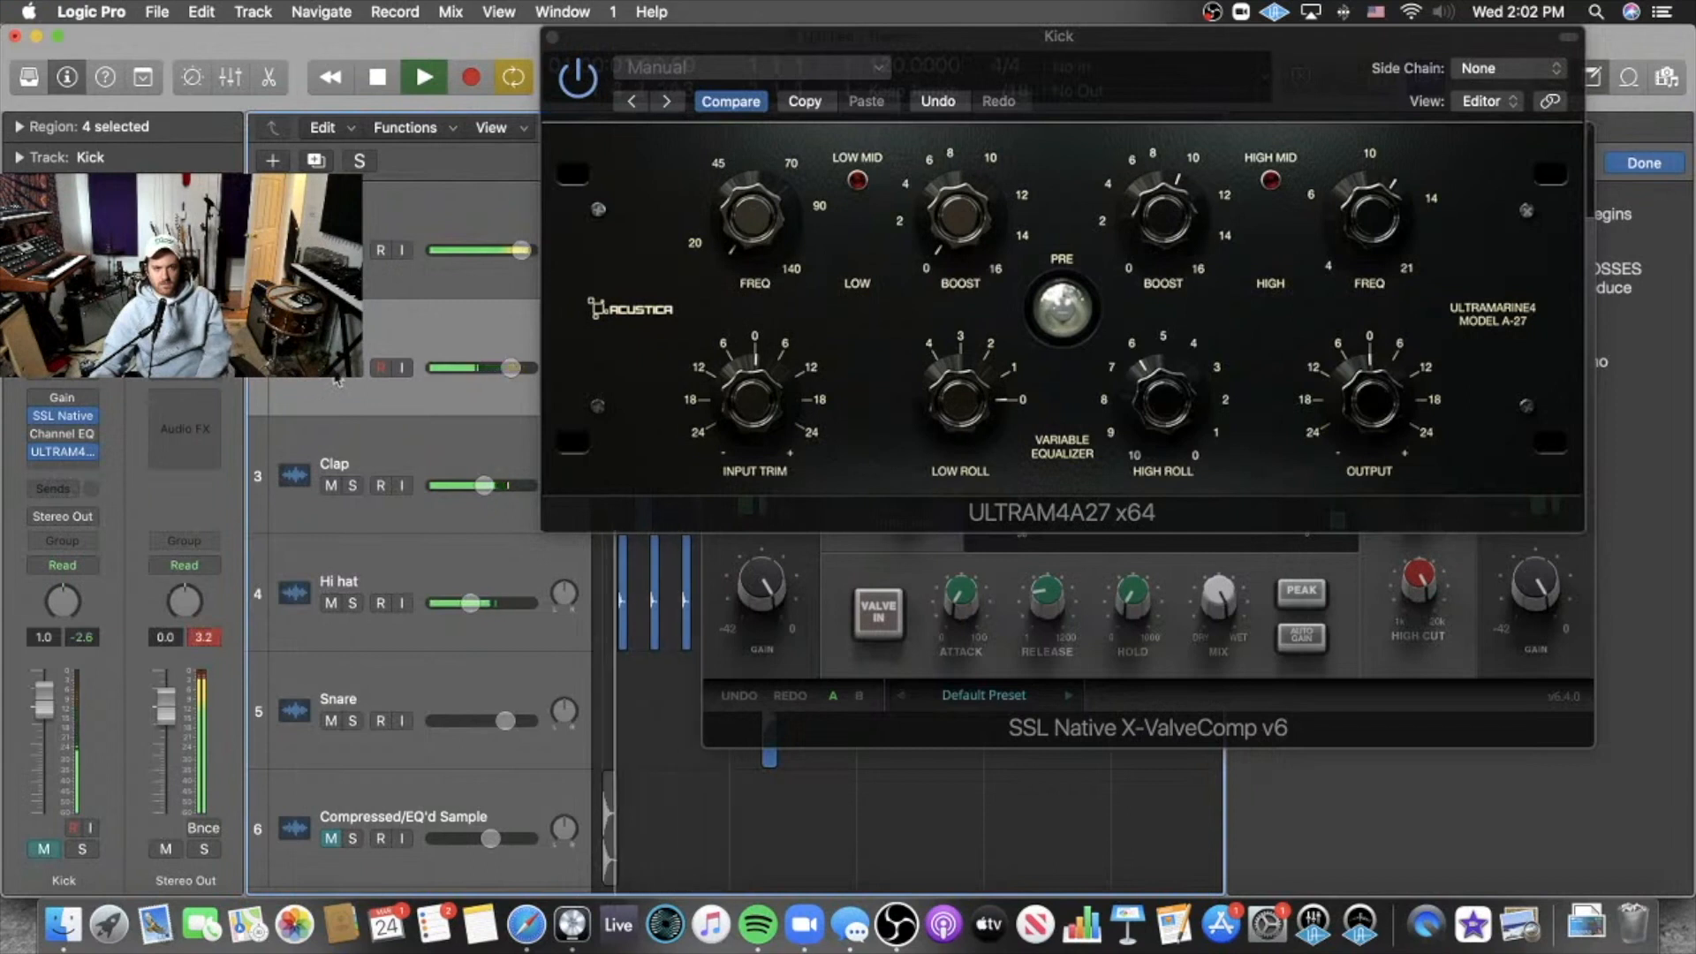
left_click(357, 281)
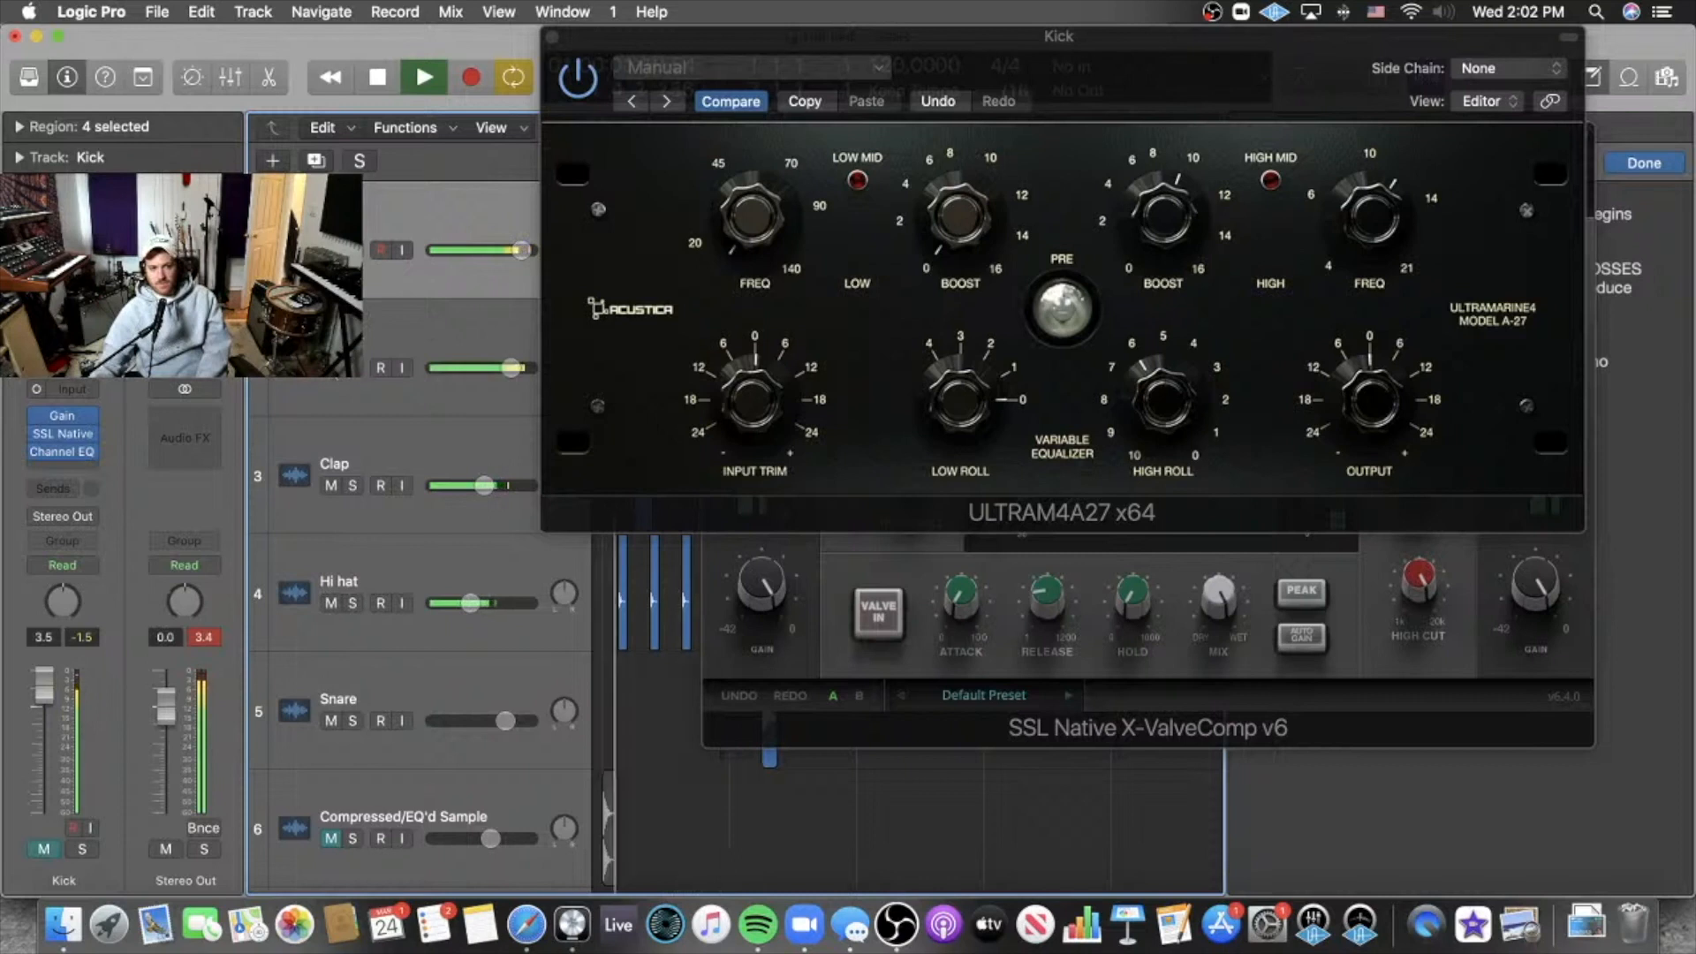
left_click(460, 248)
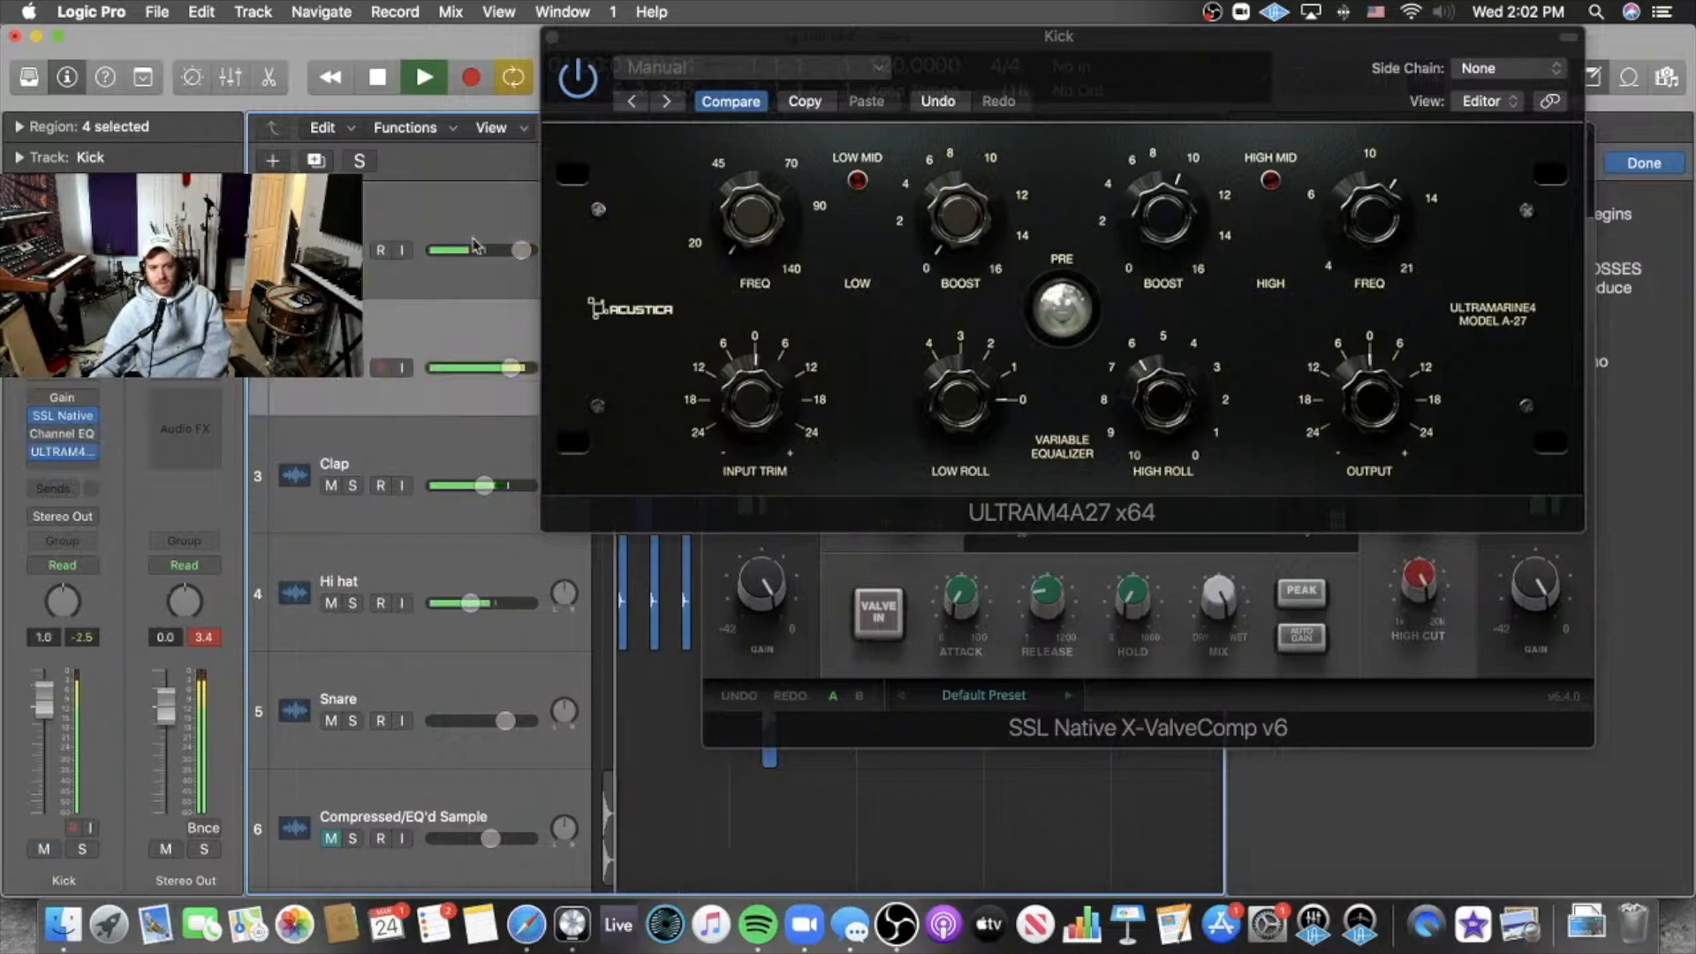
Lower the first kick track's volume to 2.0 dB, compare it with the second kick again, and stop playback.
left_click_drag(521, 250, 516, 250)
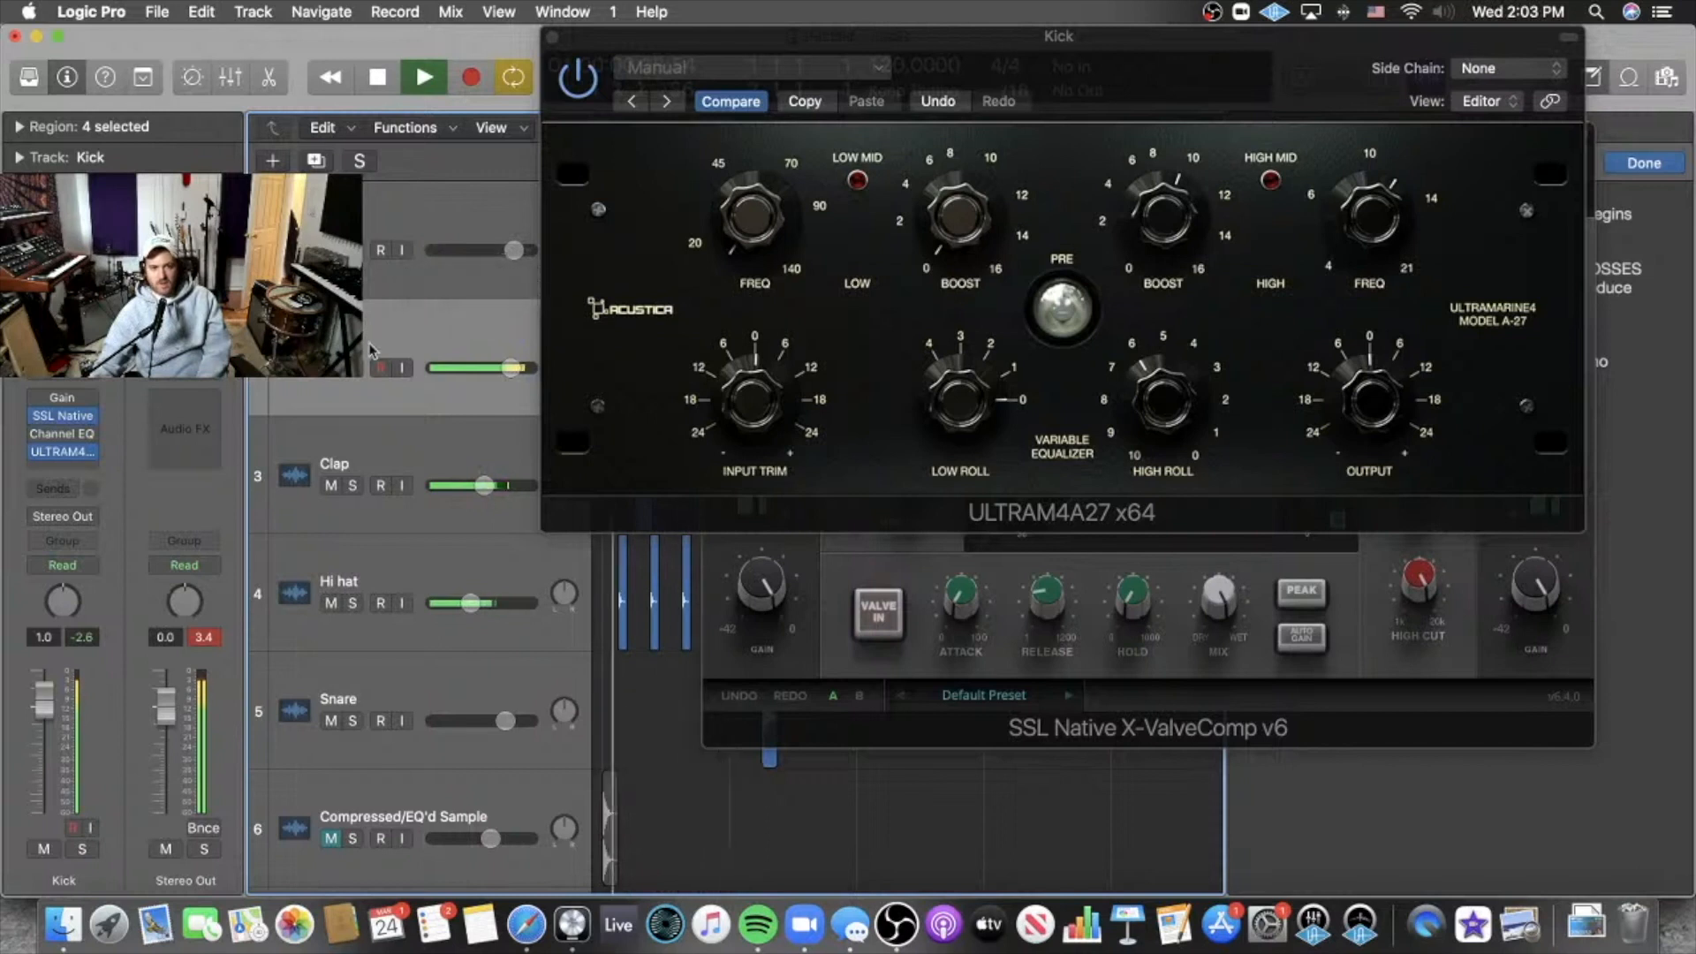
left_click(331, 368)
left_click(332, 250)
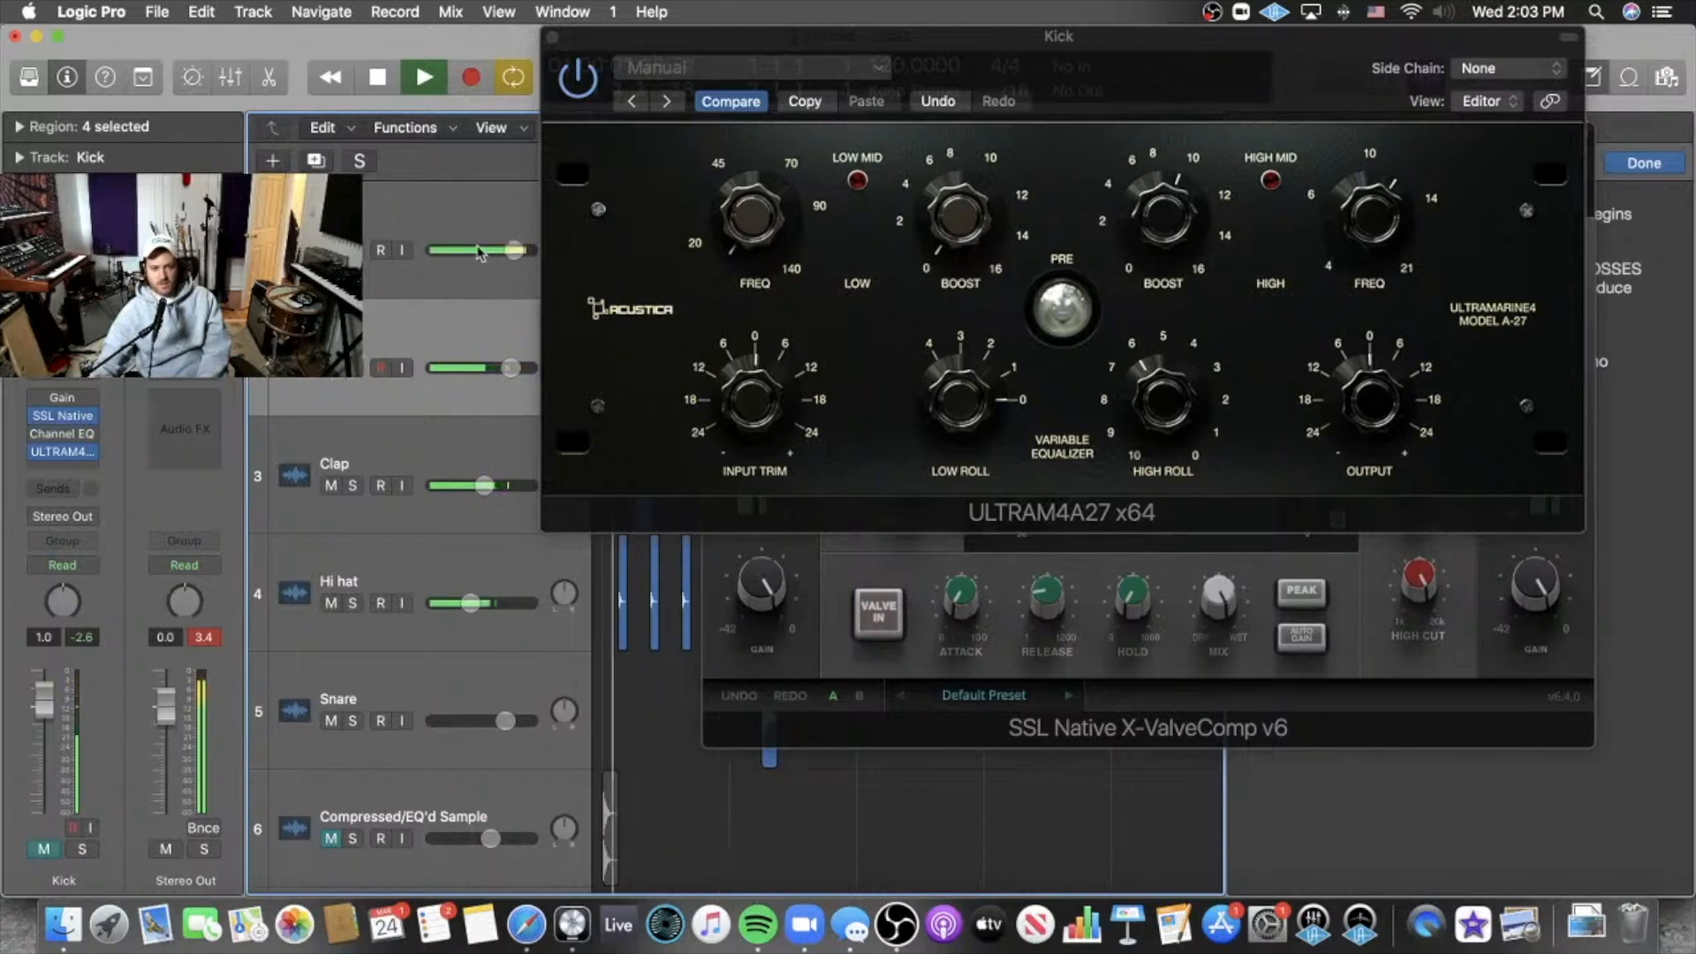
left_click_drag(480, 253, 480, 253)
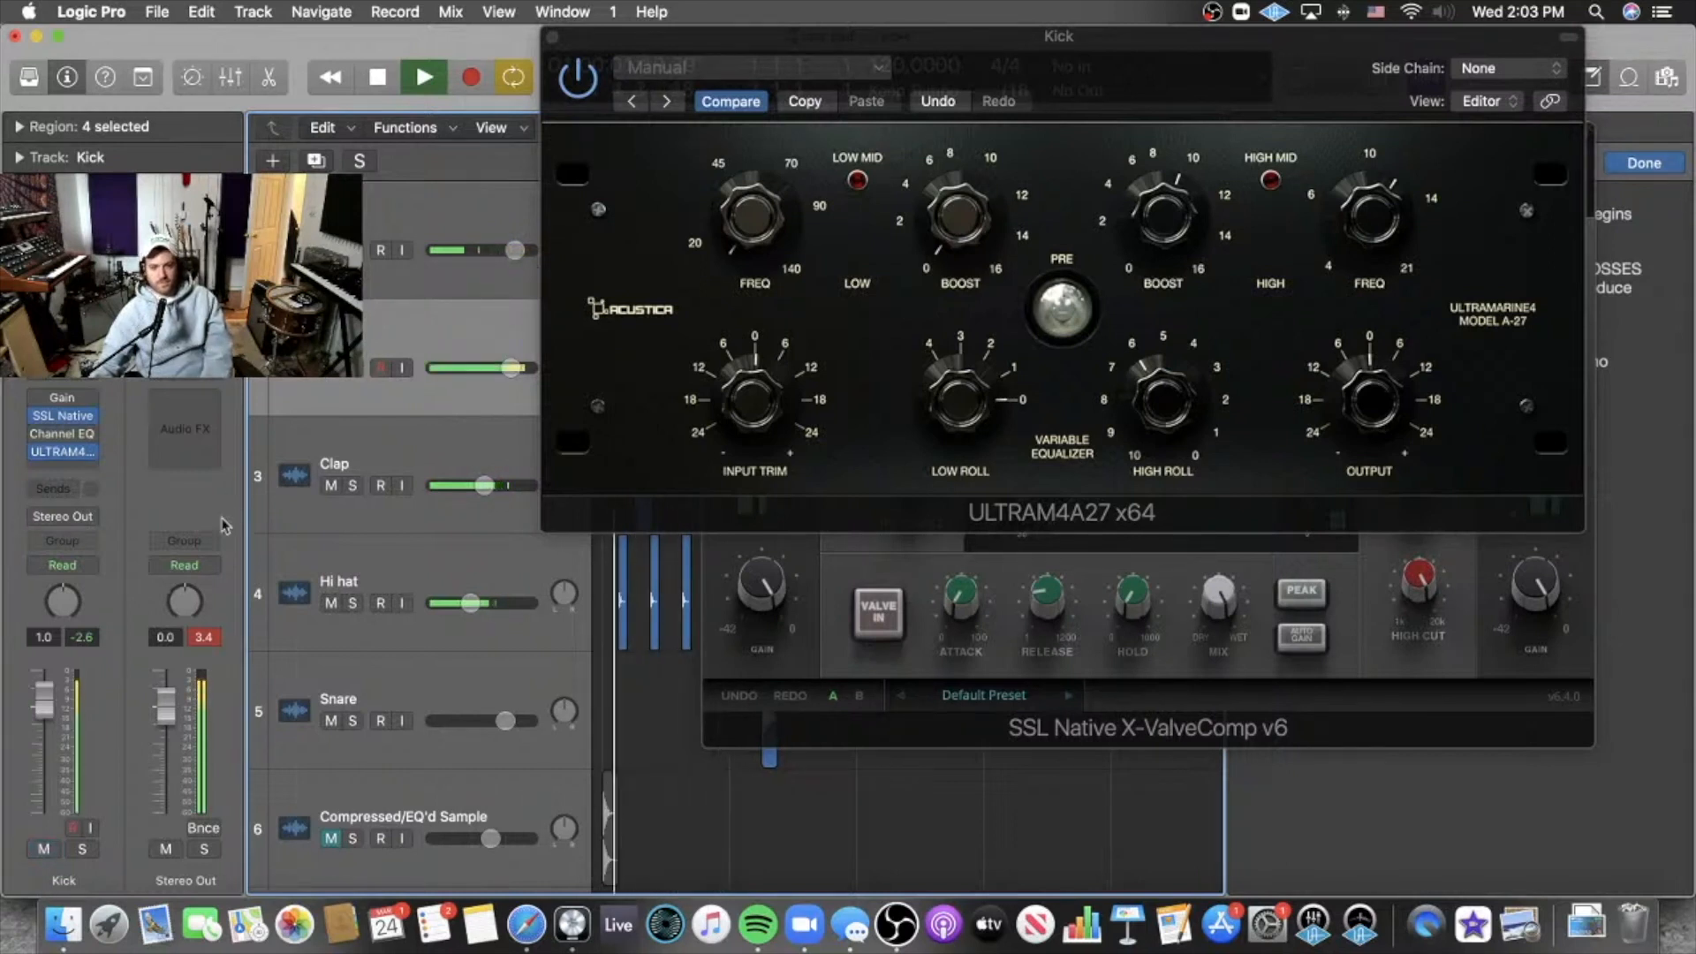
key("space")
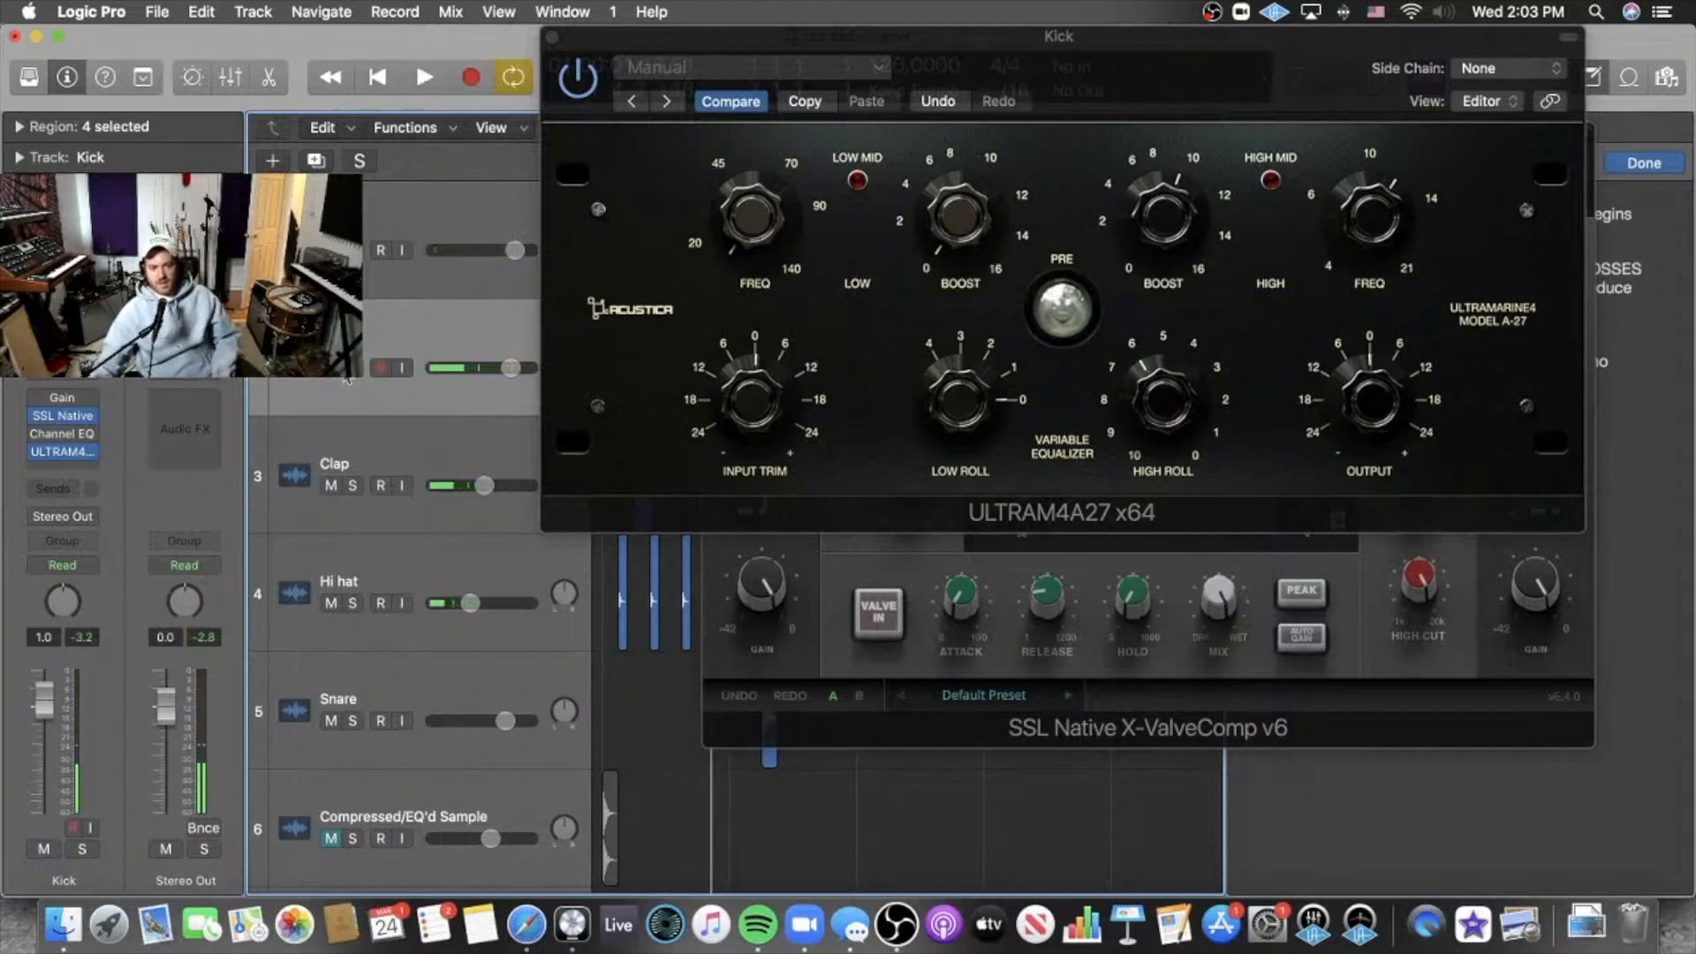
Play the beat with the first kick track active, switch to the second kick, and stop playback.
left_click(365, 224)
left_click(331, 250)
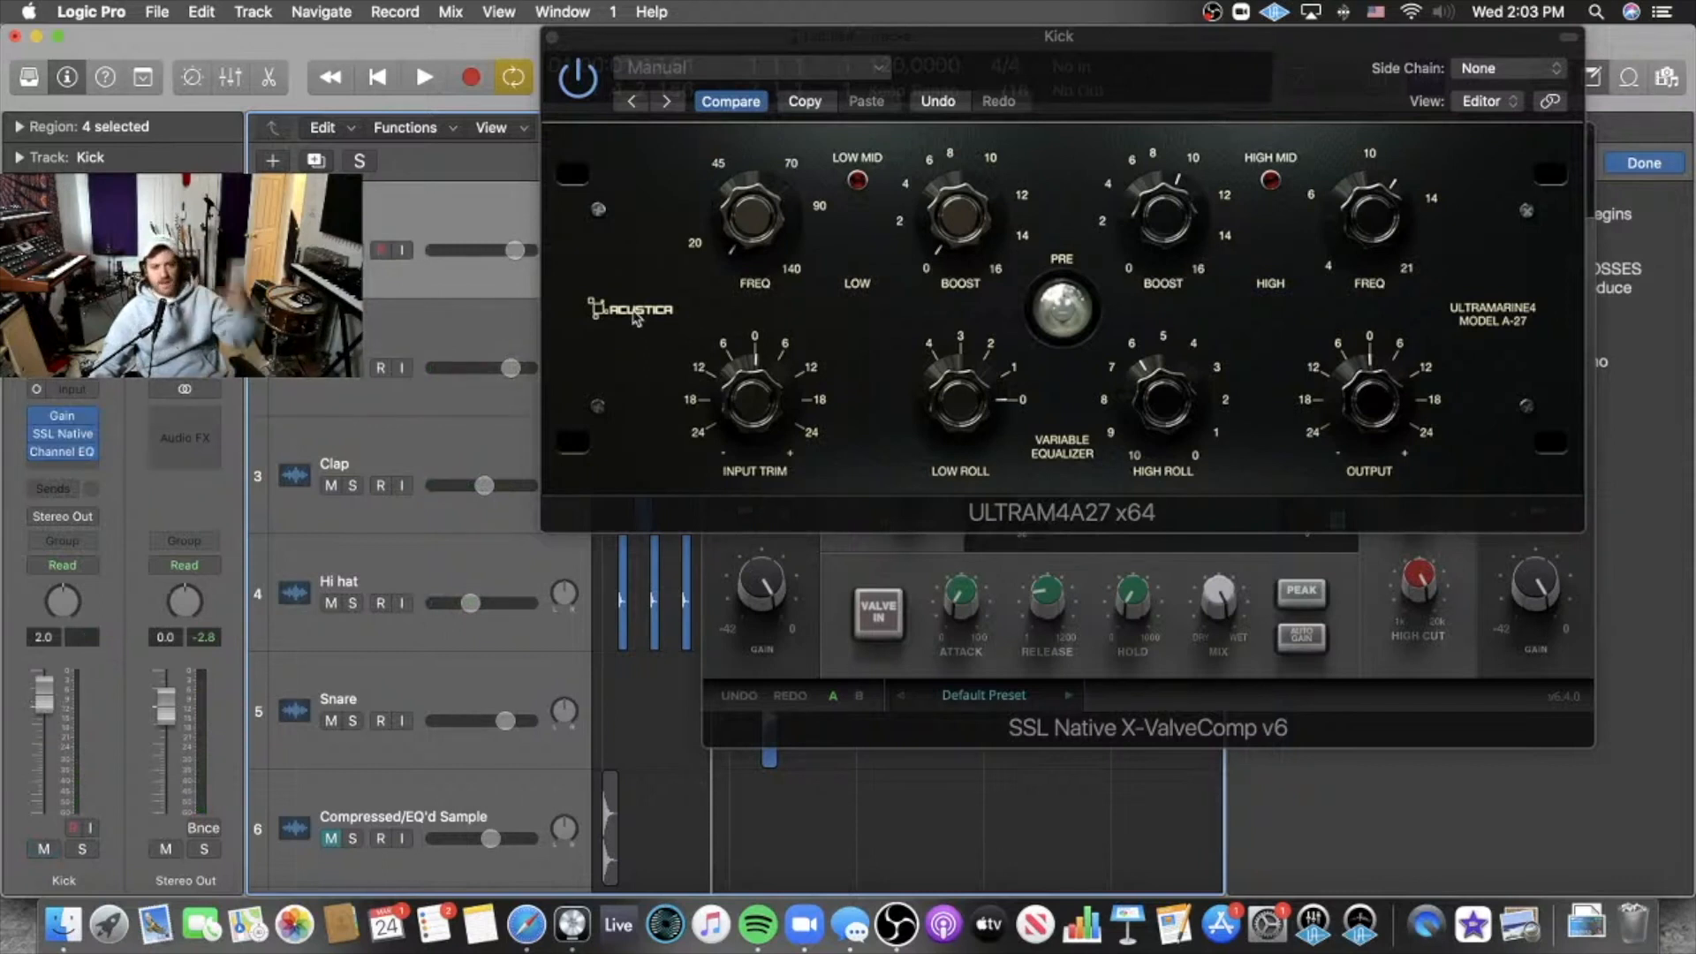
key("space")
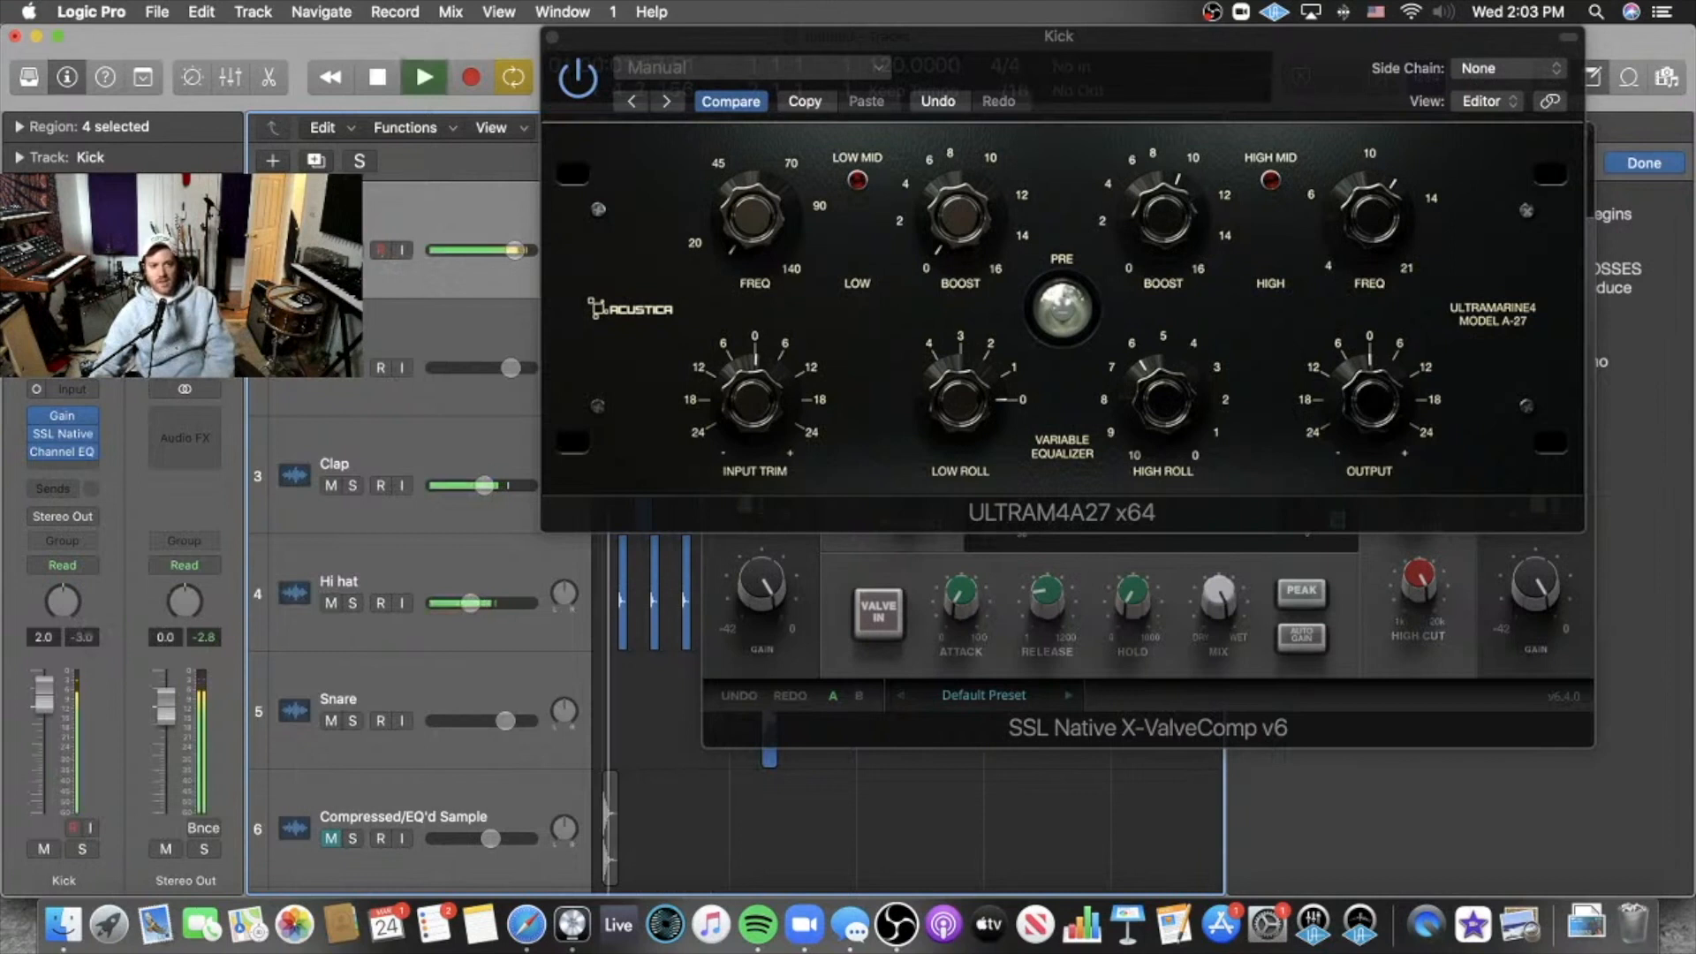
key("Down")
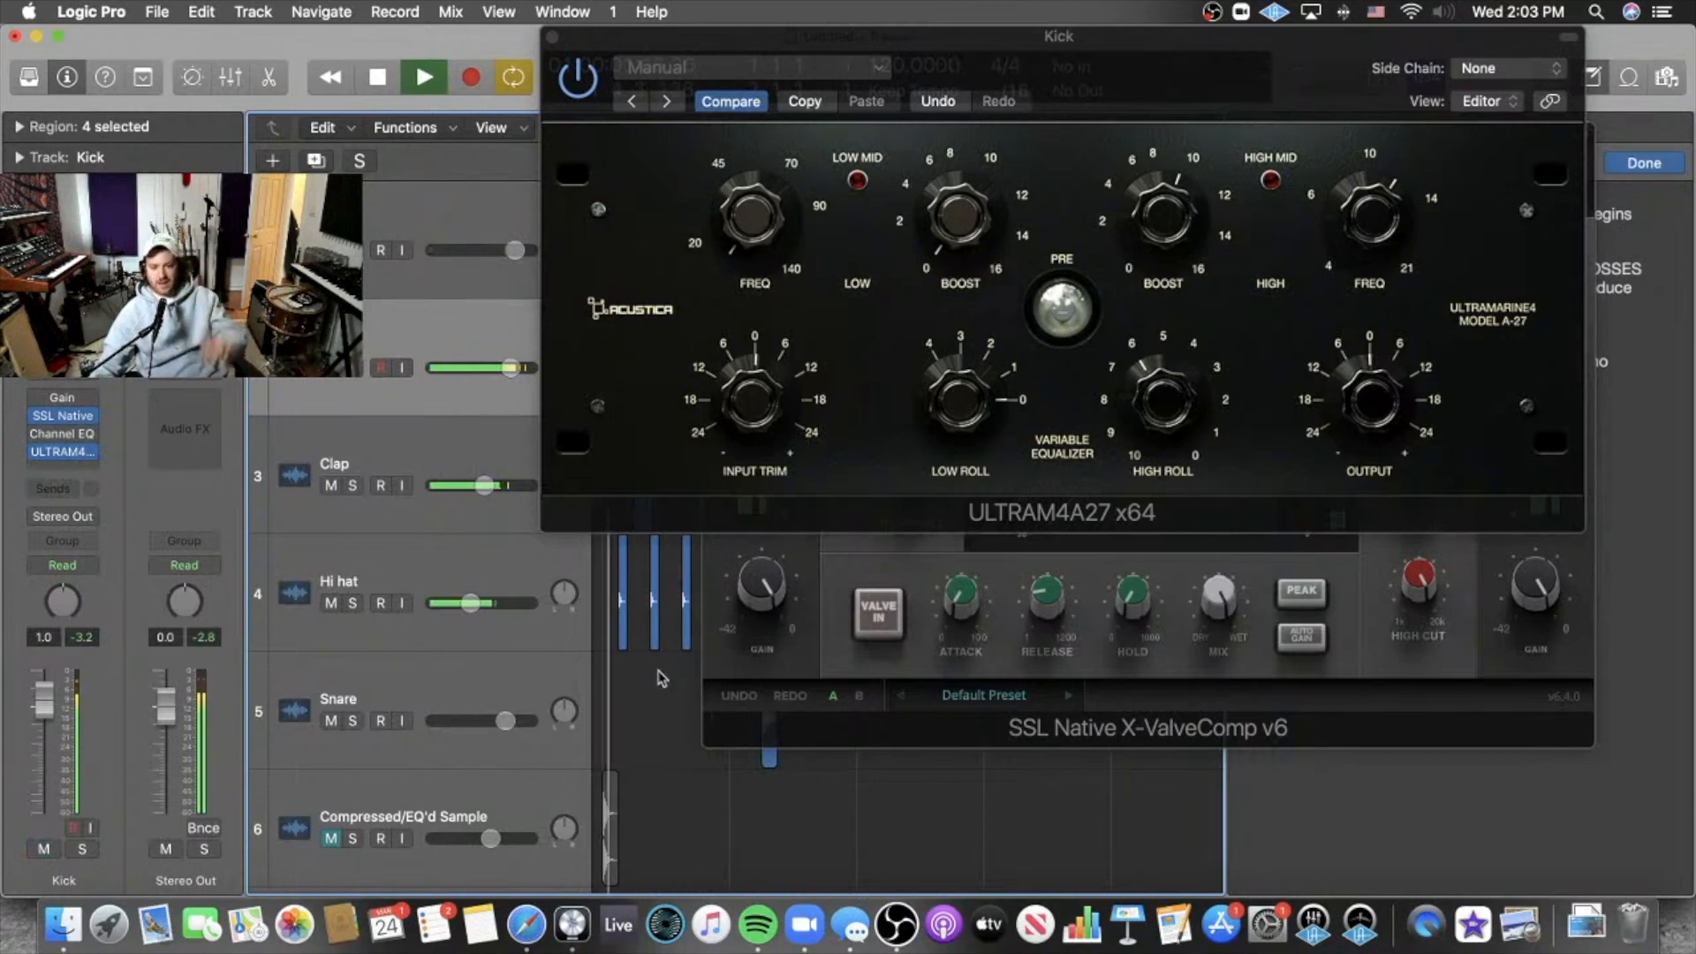
key("space")
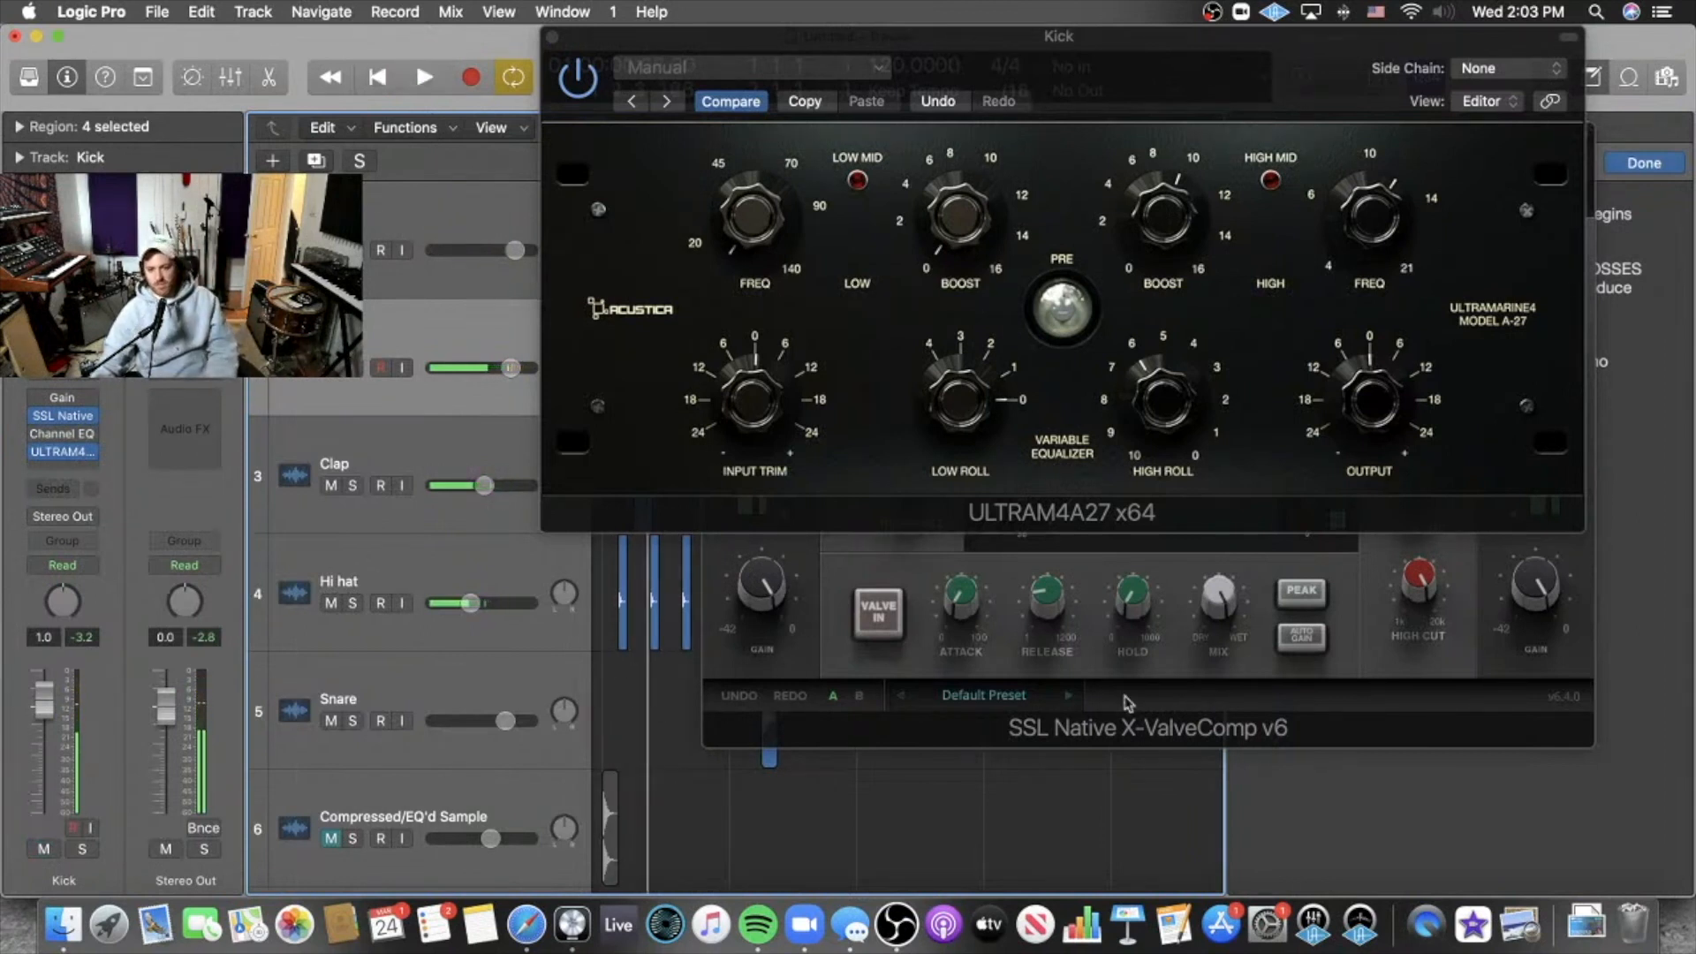
Bring the X-ValveComp window forward, place it clear of the track volume sliders, and select the first kick track.
left_click(1431, 710)
left_click_drag(1260, 190, 1008, 95)
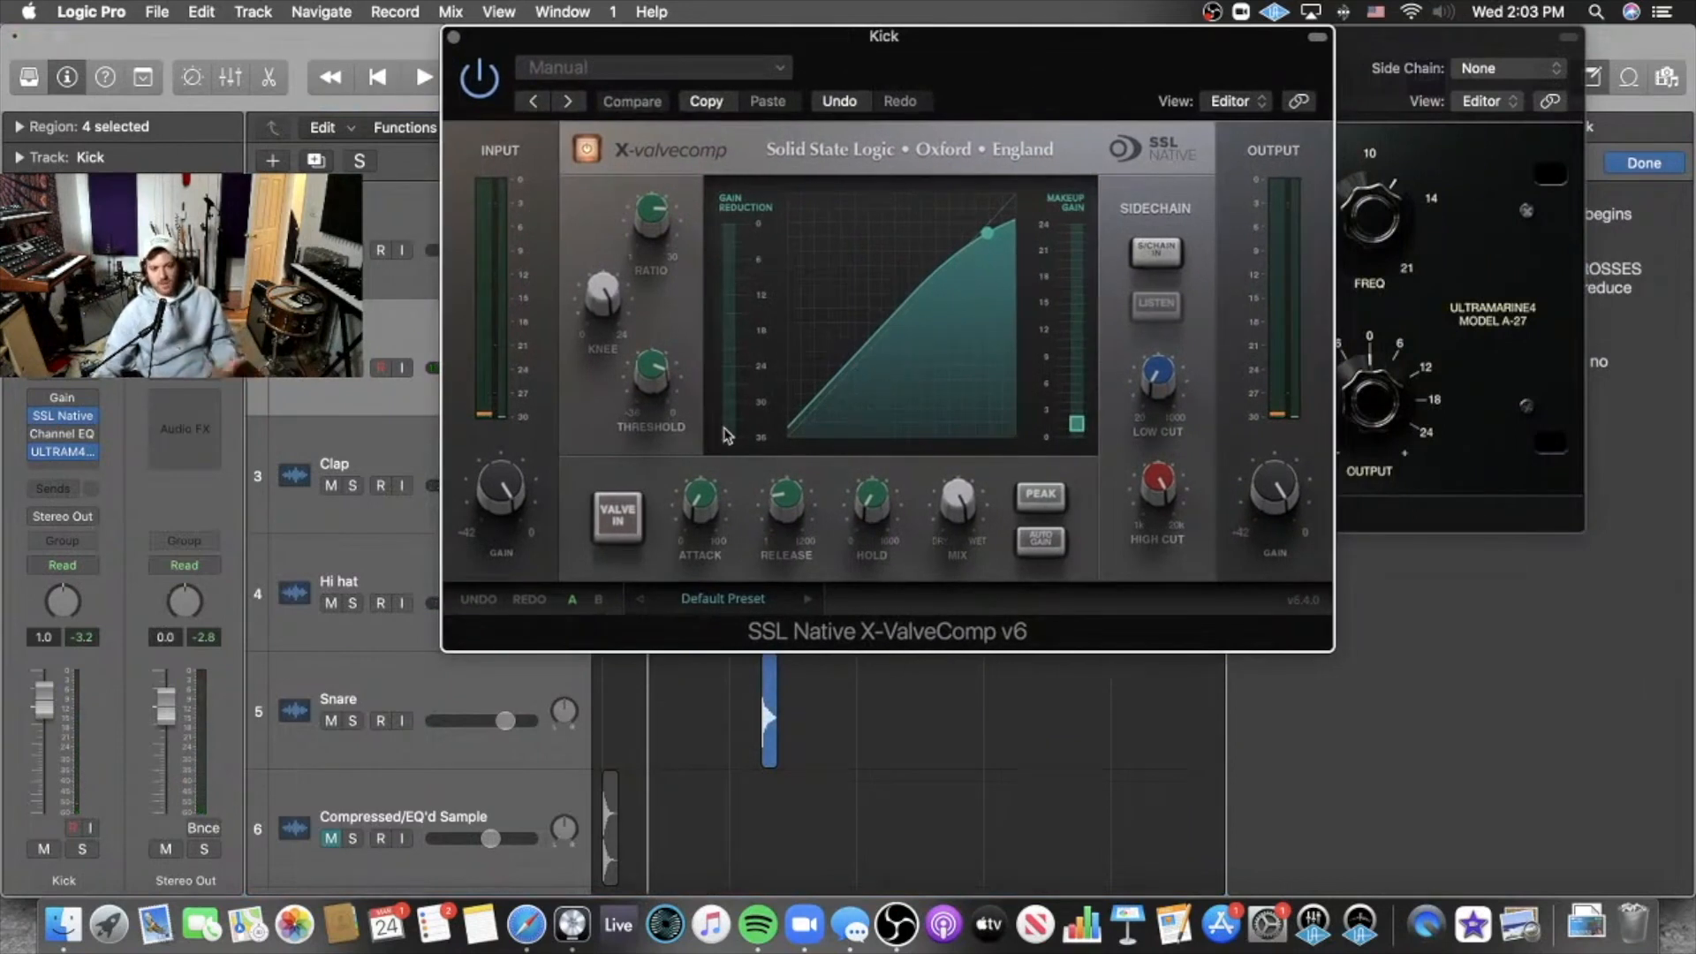
left_click(382, 212)
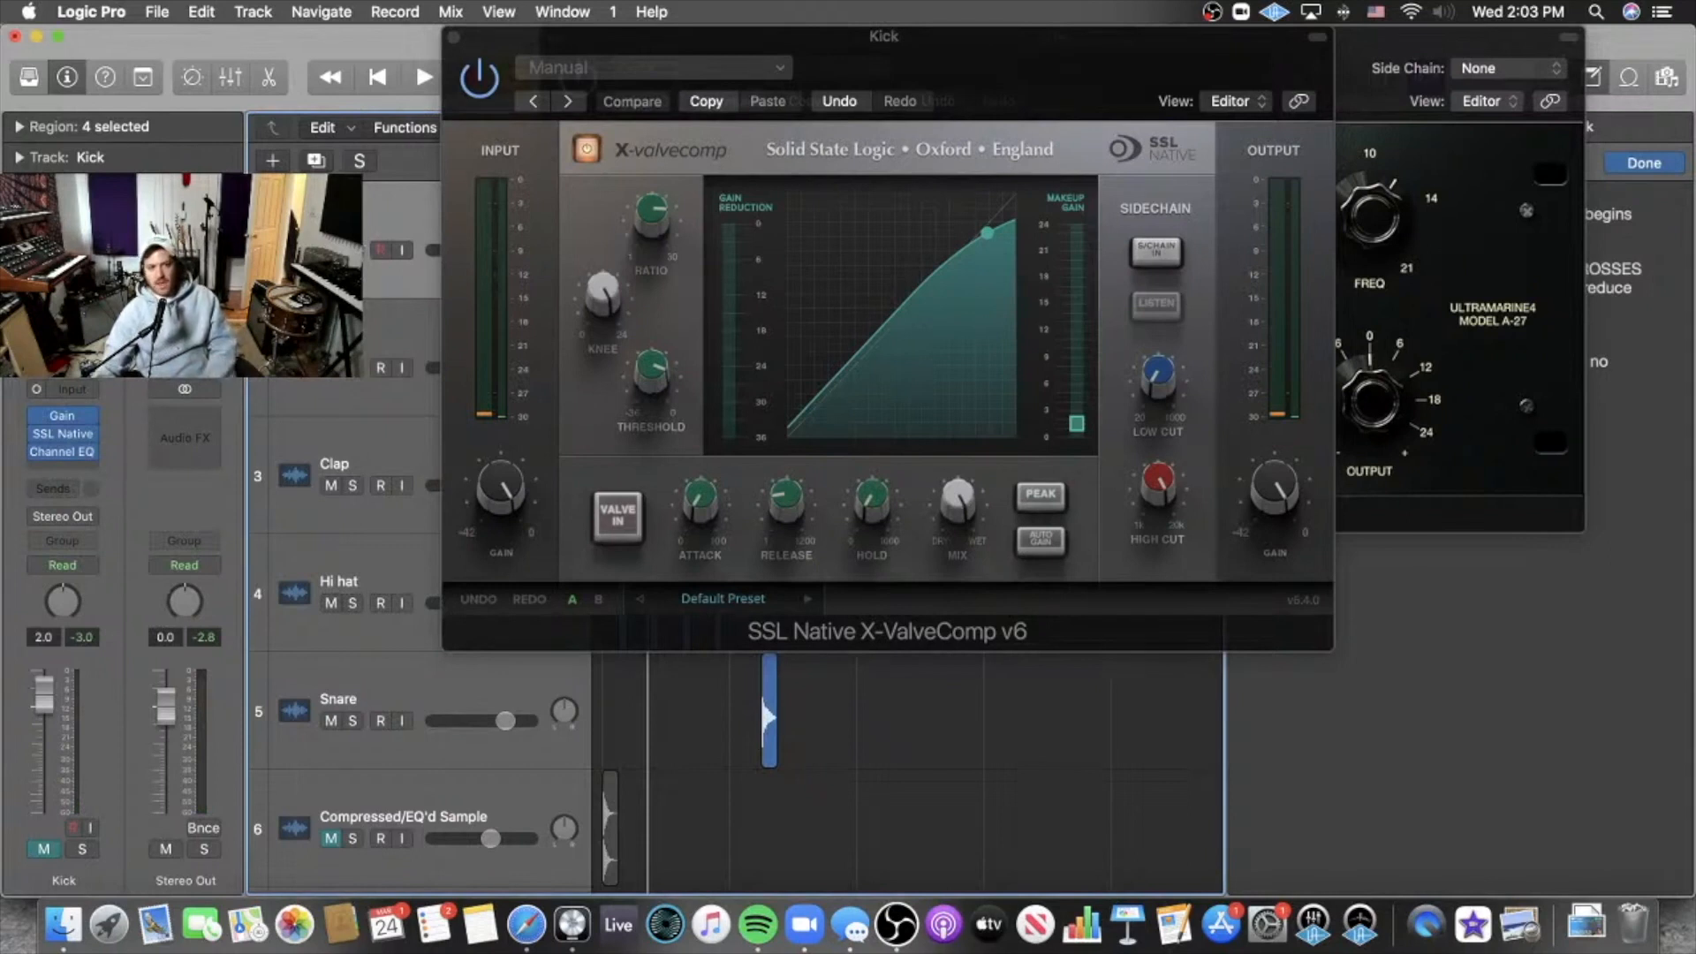
left_click(345, 337)
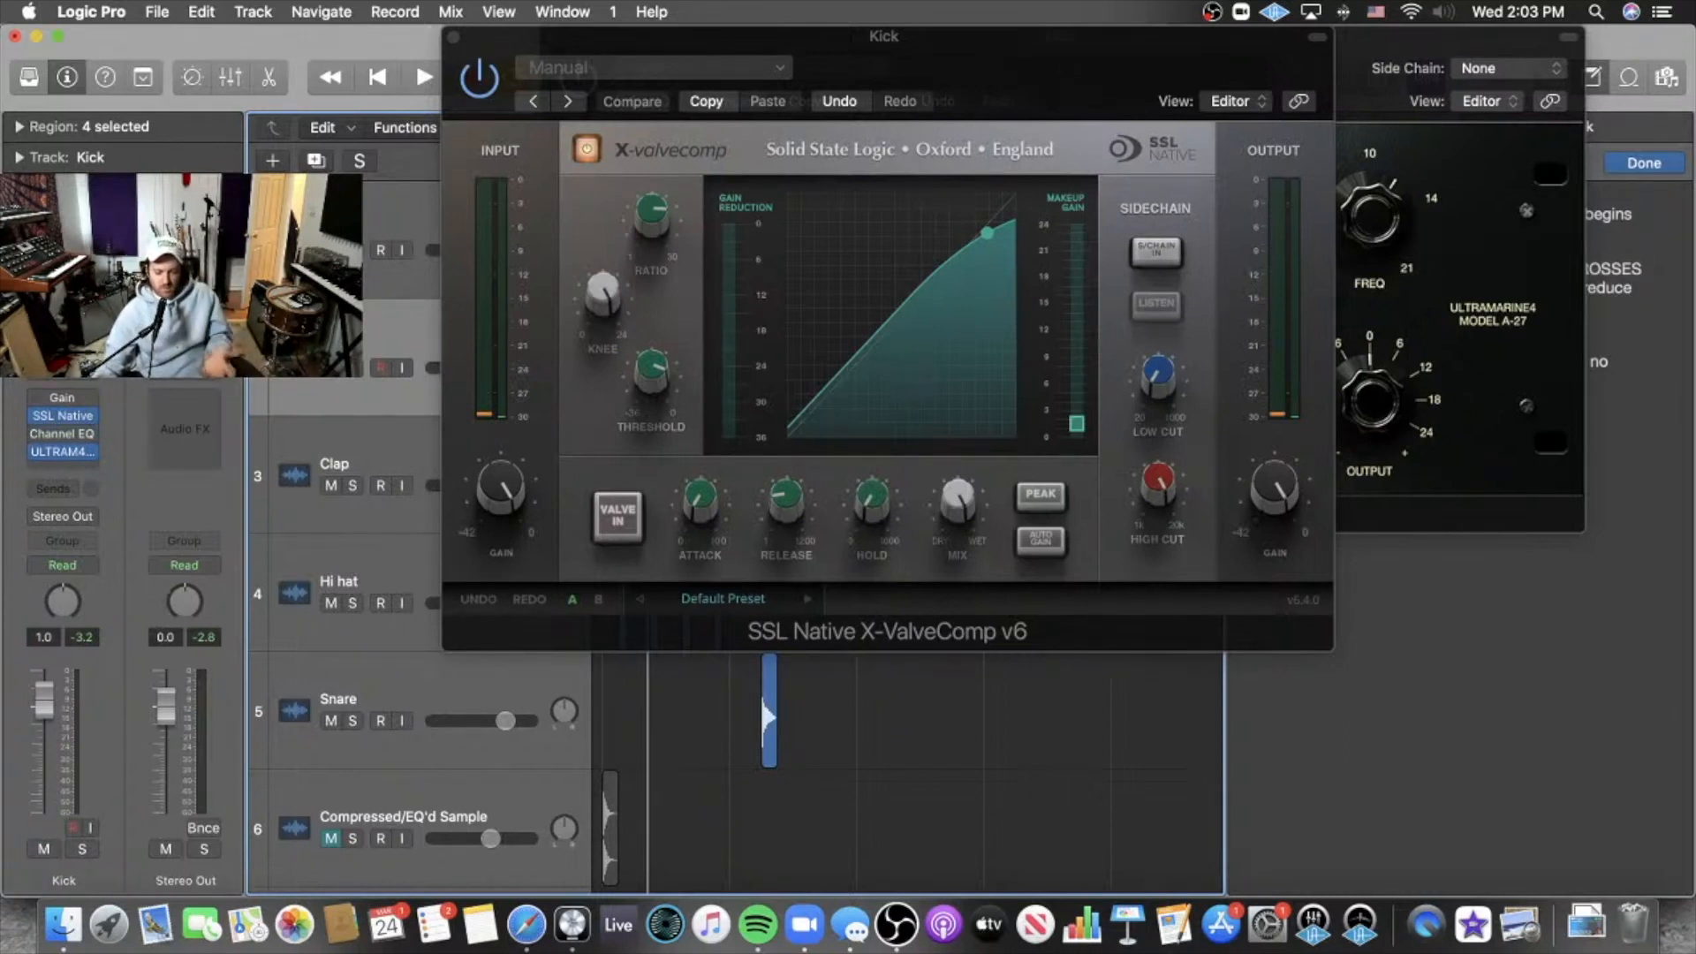
mouse_move(704, 508)
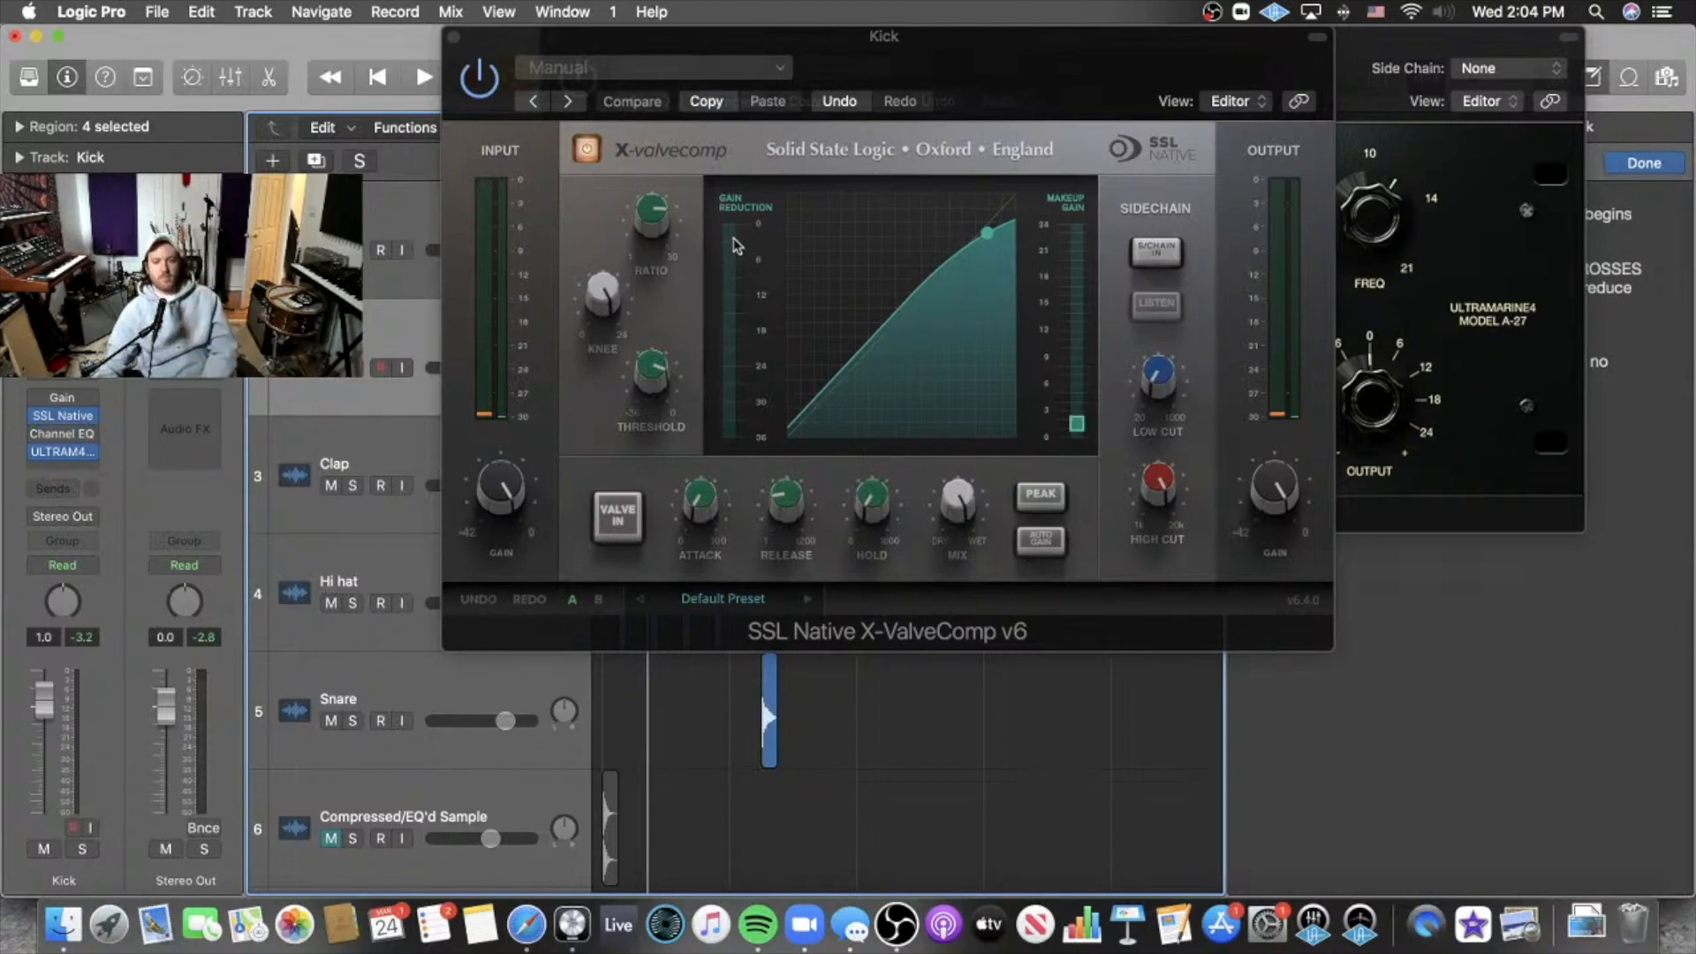
left_click_drag(869, 39, 1018, 40)
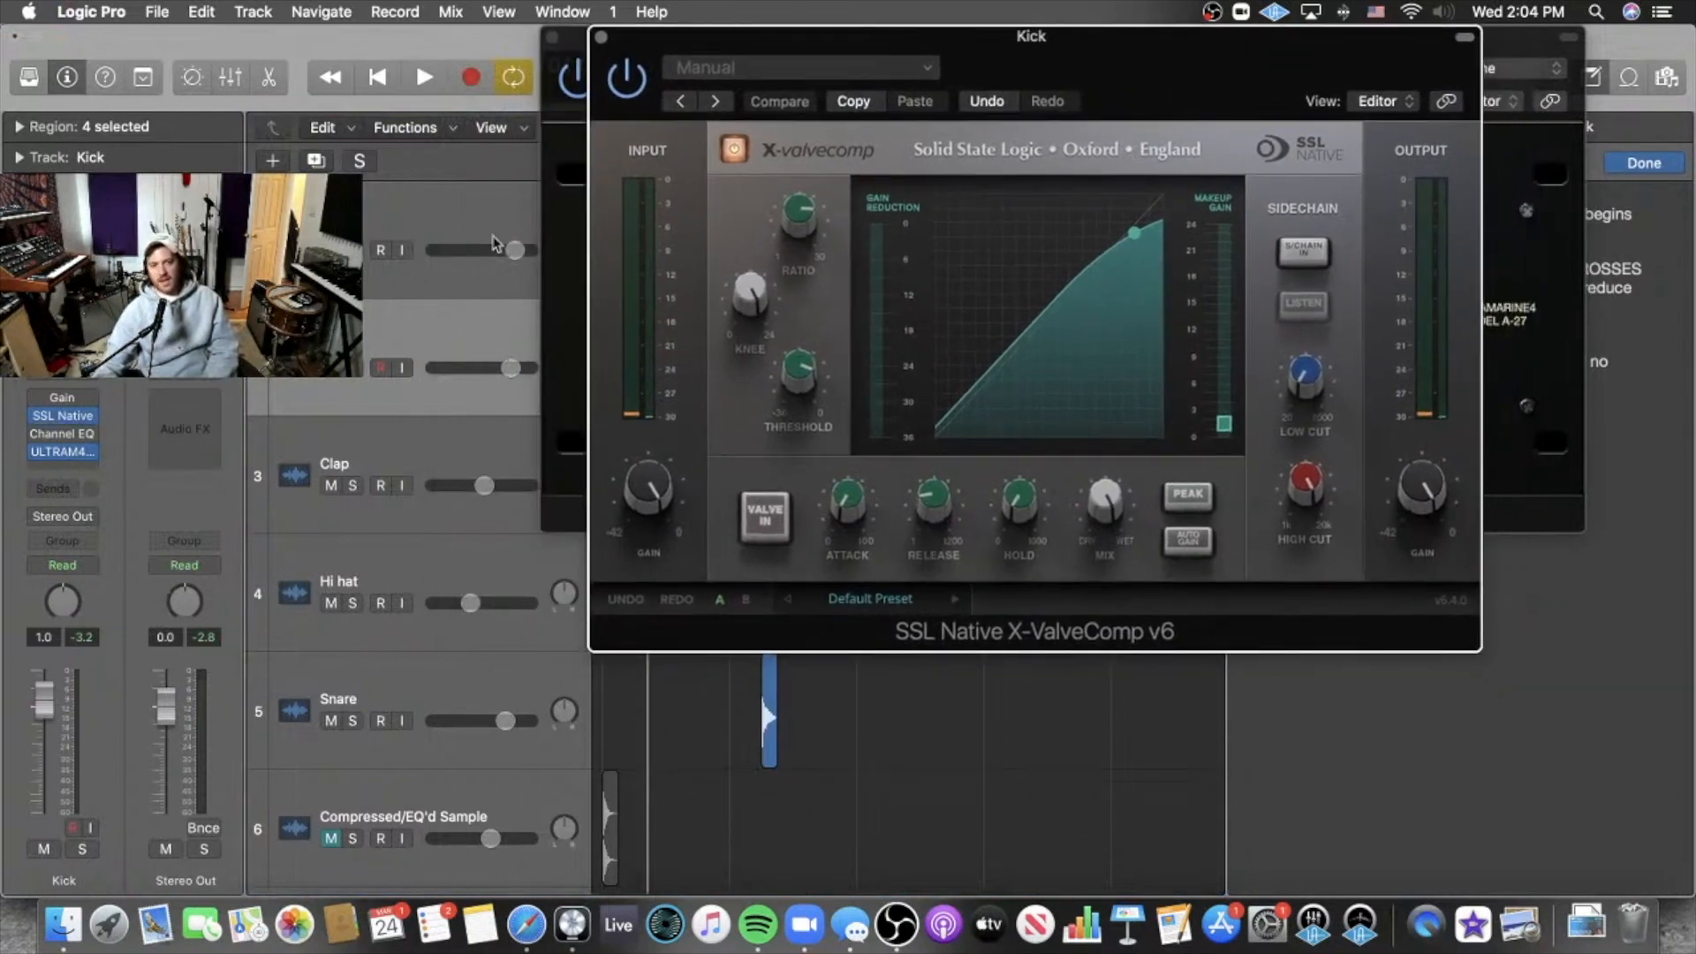
left_click(432, 213)
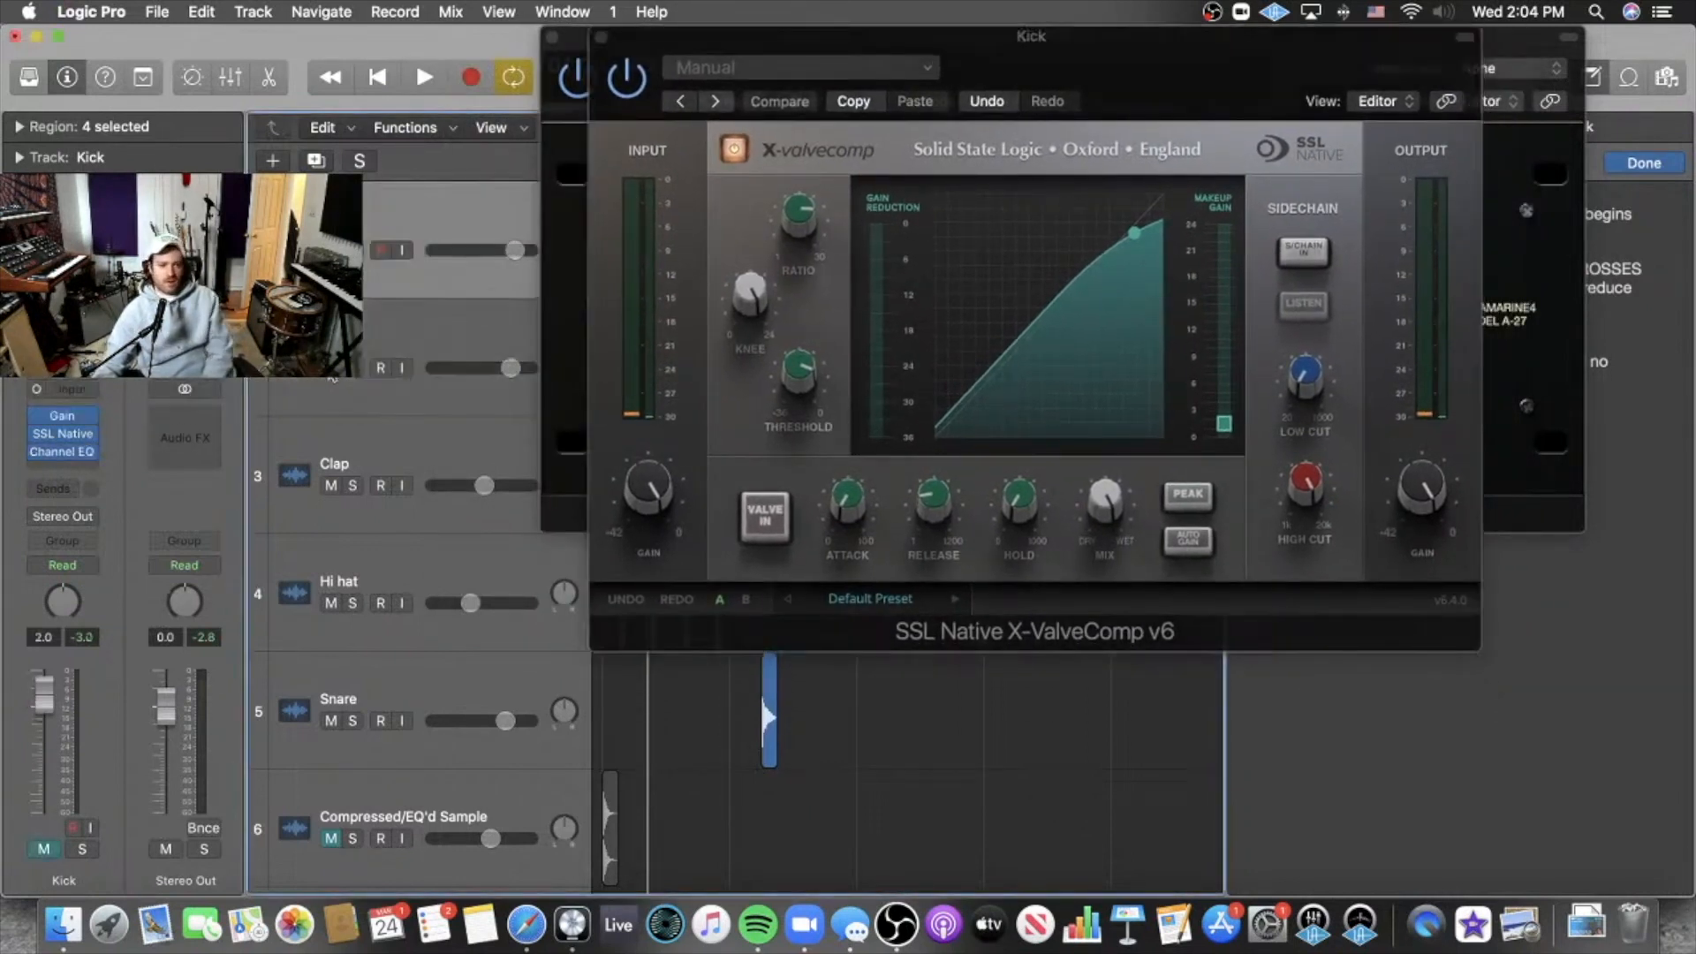
Play the beat and compare the two kick tracks by swapping which one is muted, ending on the second kick.
key("space")
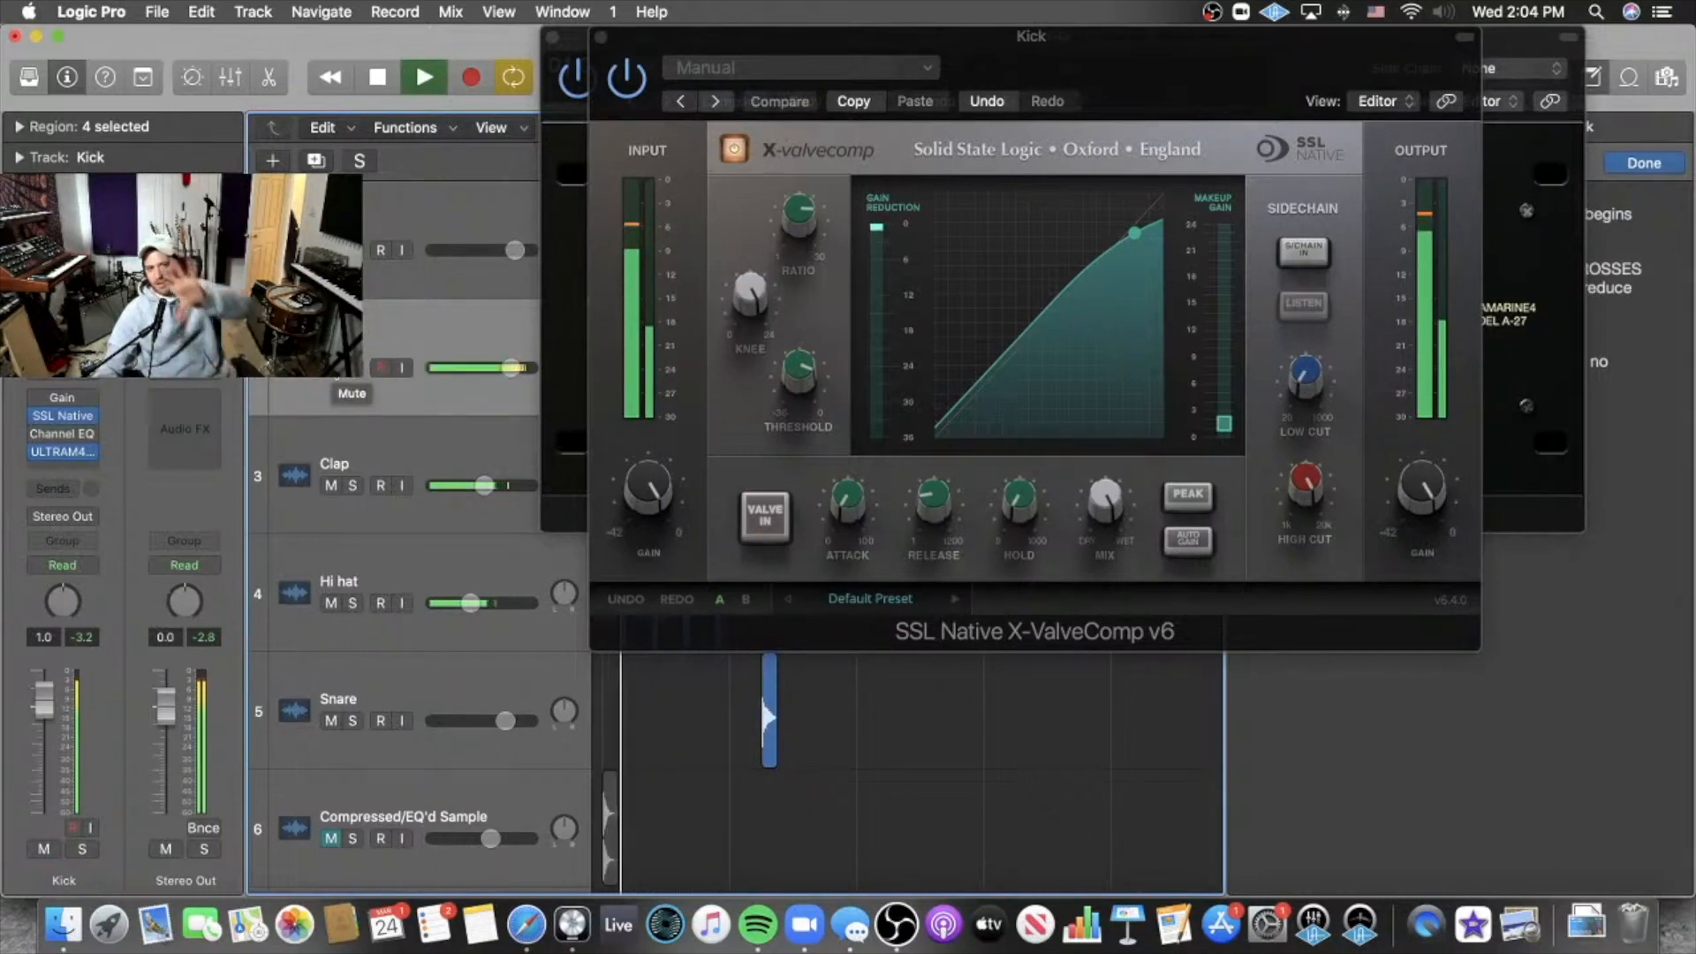
left_click(331, 367)
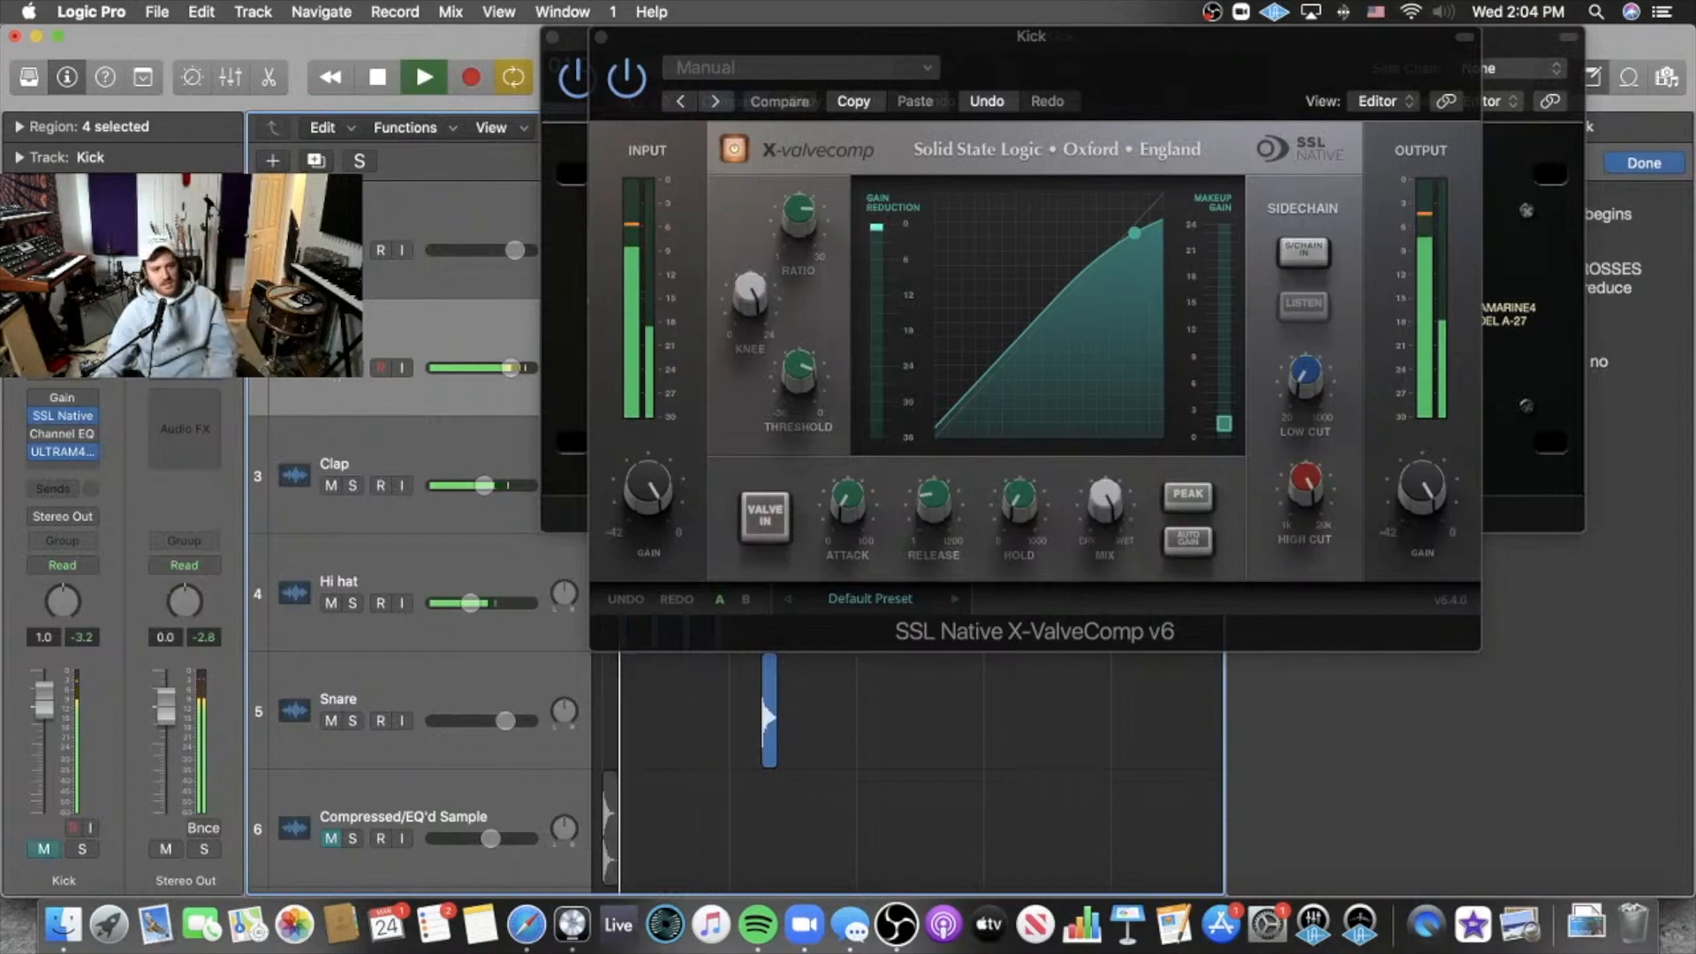
left_click(332, 250)
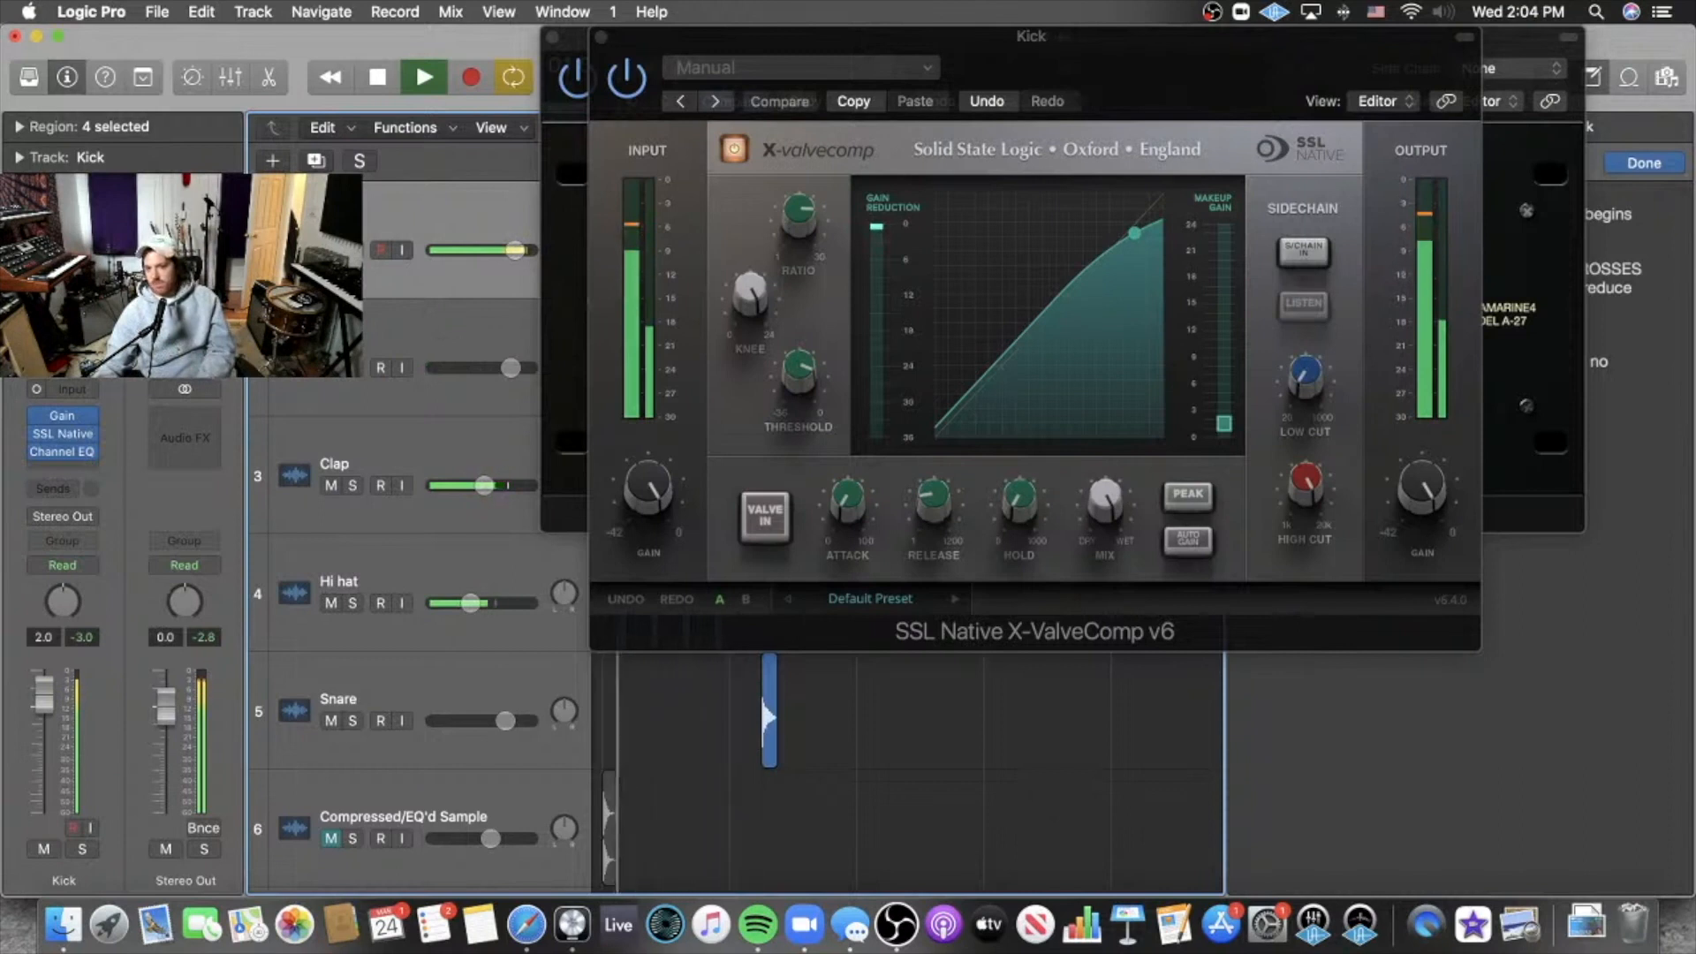
left_click(331, 250)
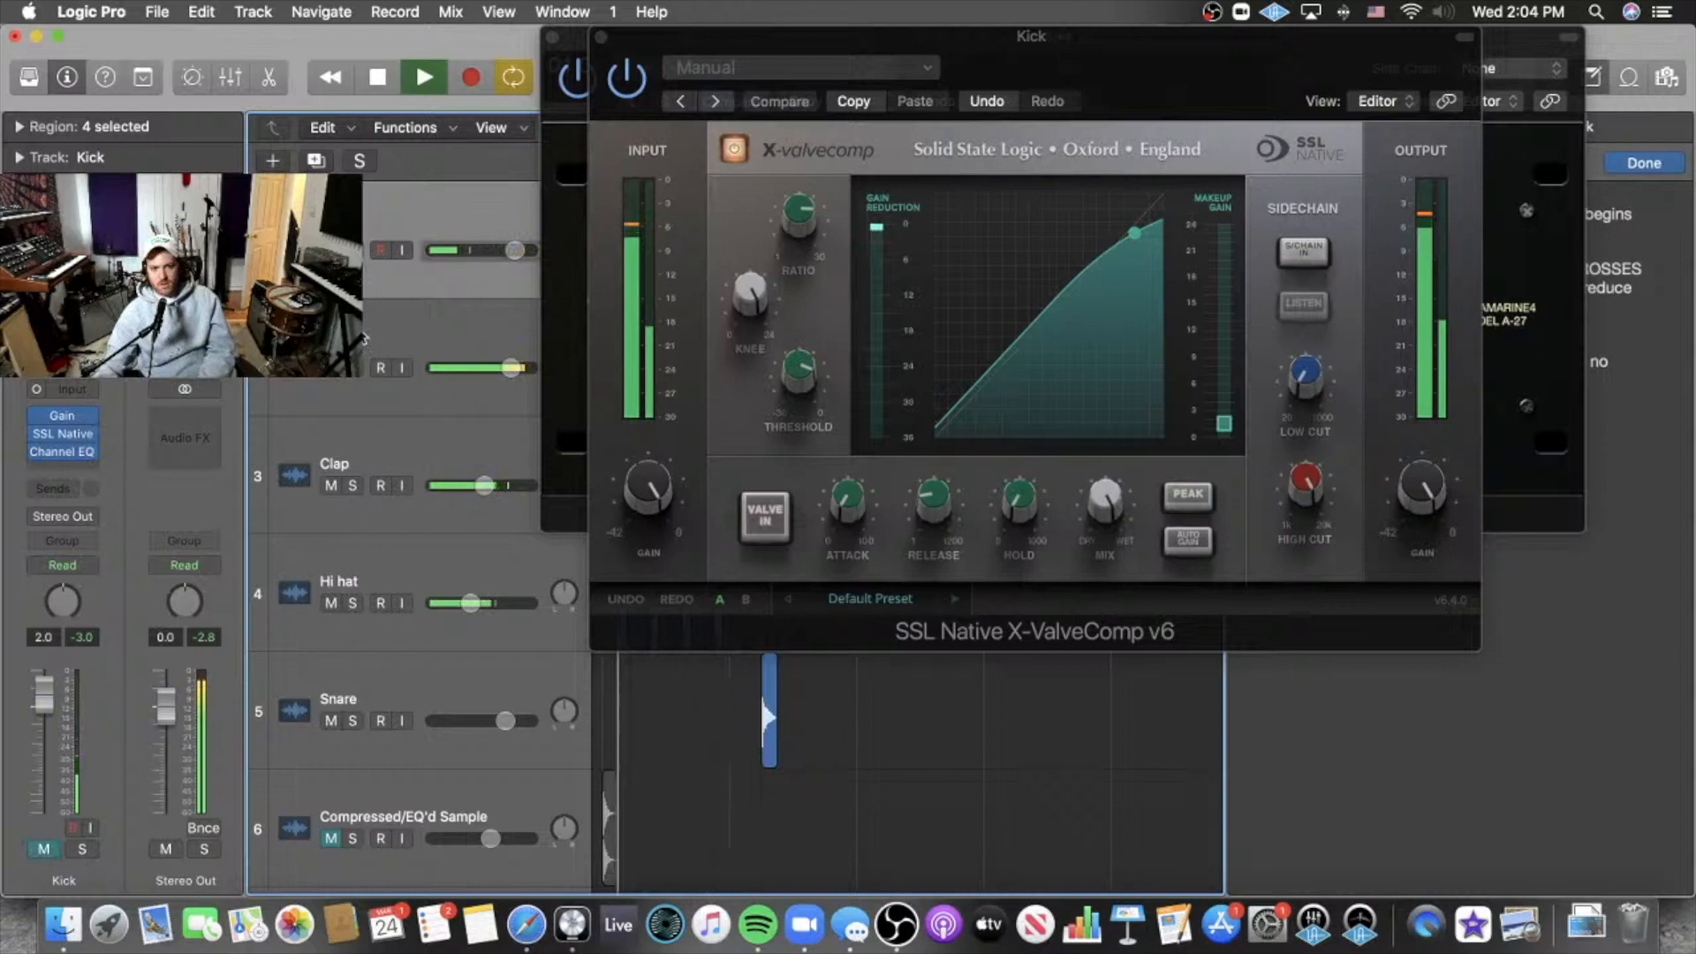
Bypass the second kick's ULTRAM4A27, re-enable it, and replay the beat to hear the difference the EQ makes.
left_click(538, 316)
left_click(567, 313)
left_click(577, 89)
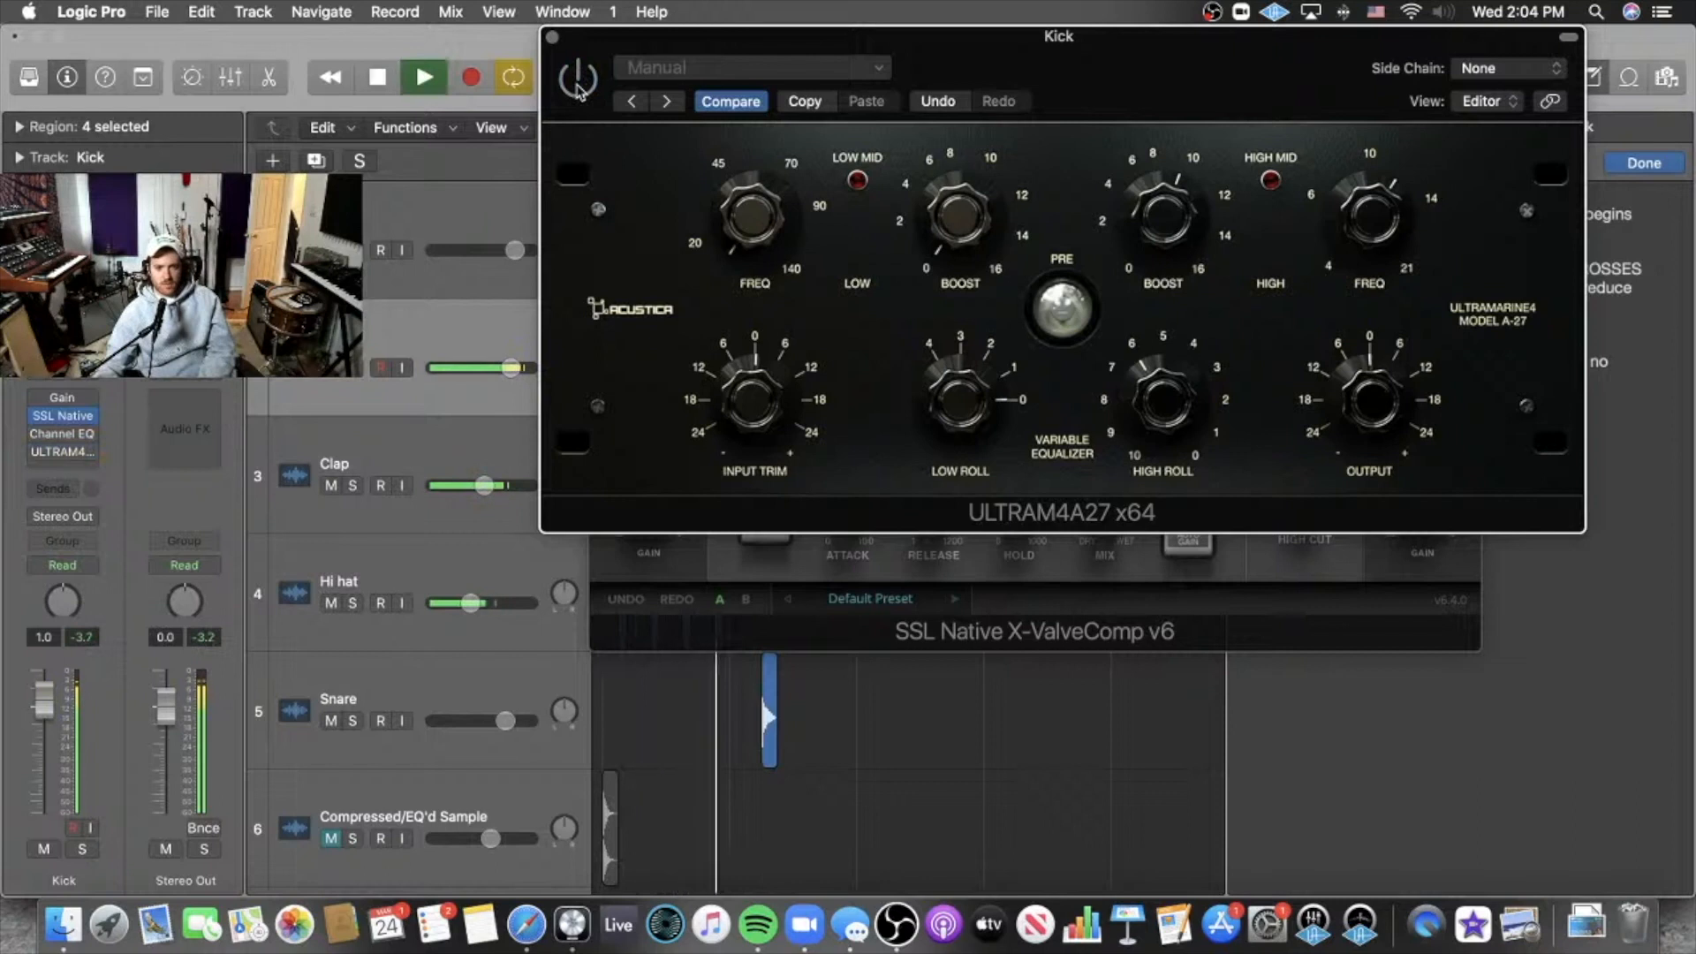
key("space")
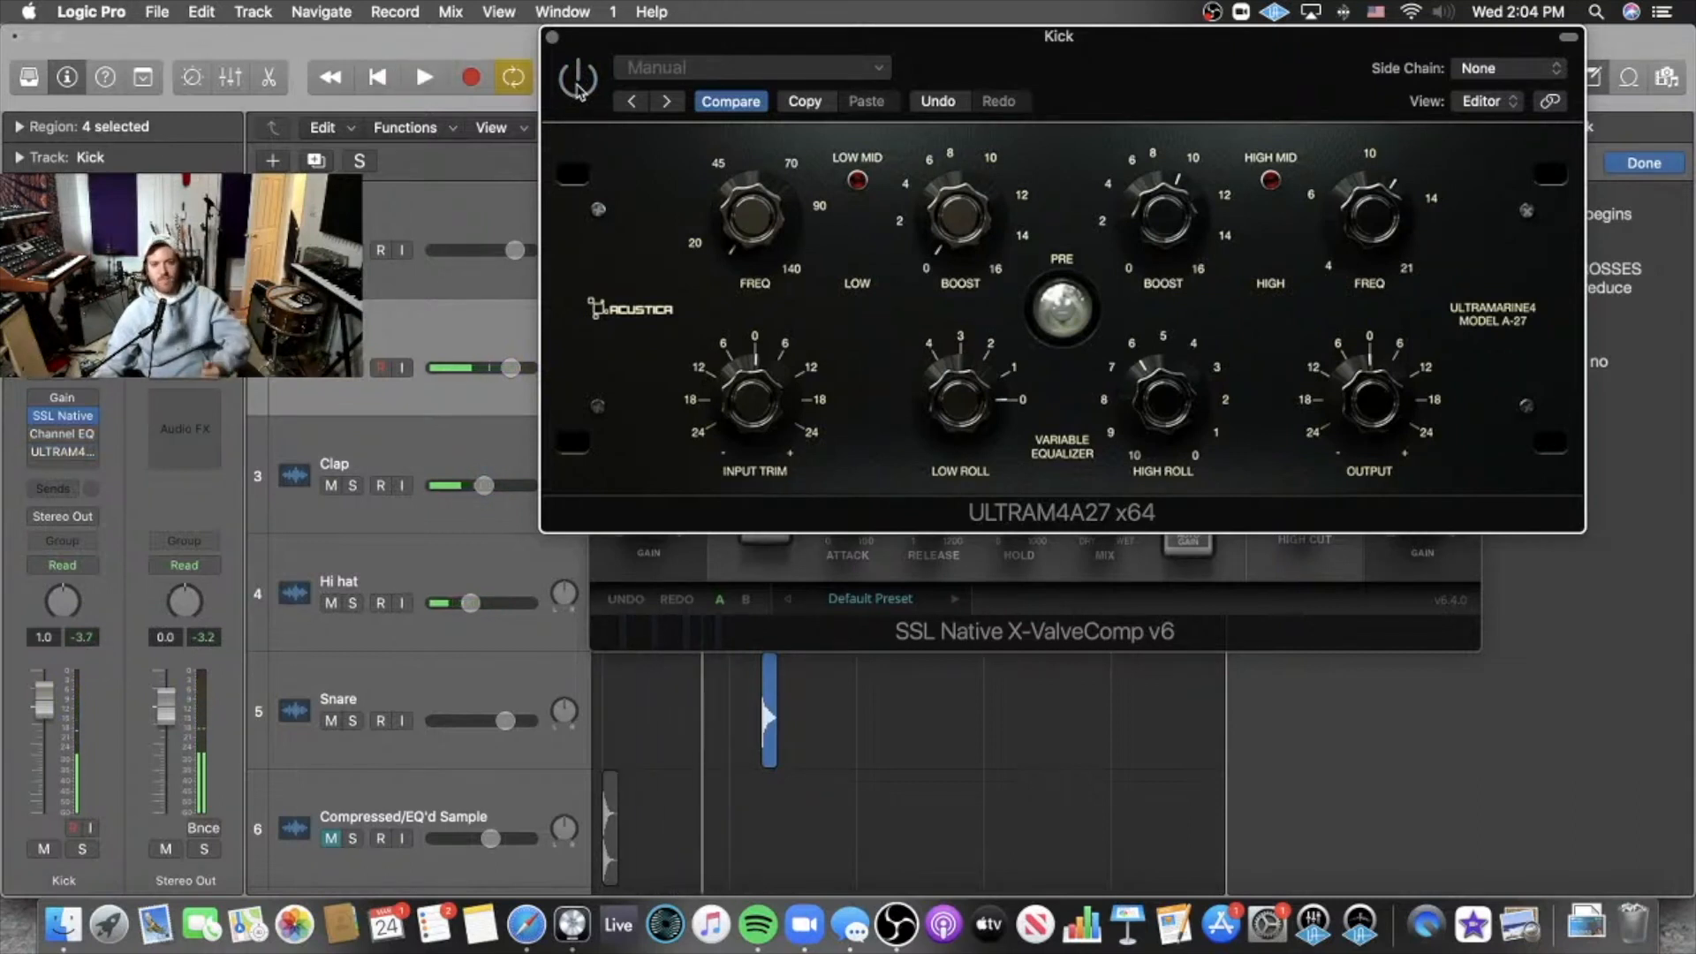
left_click(576, 86)
key("space")
key("space")
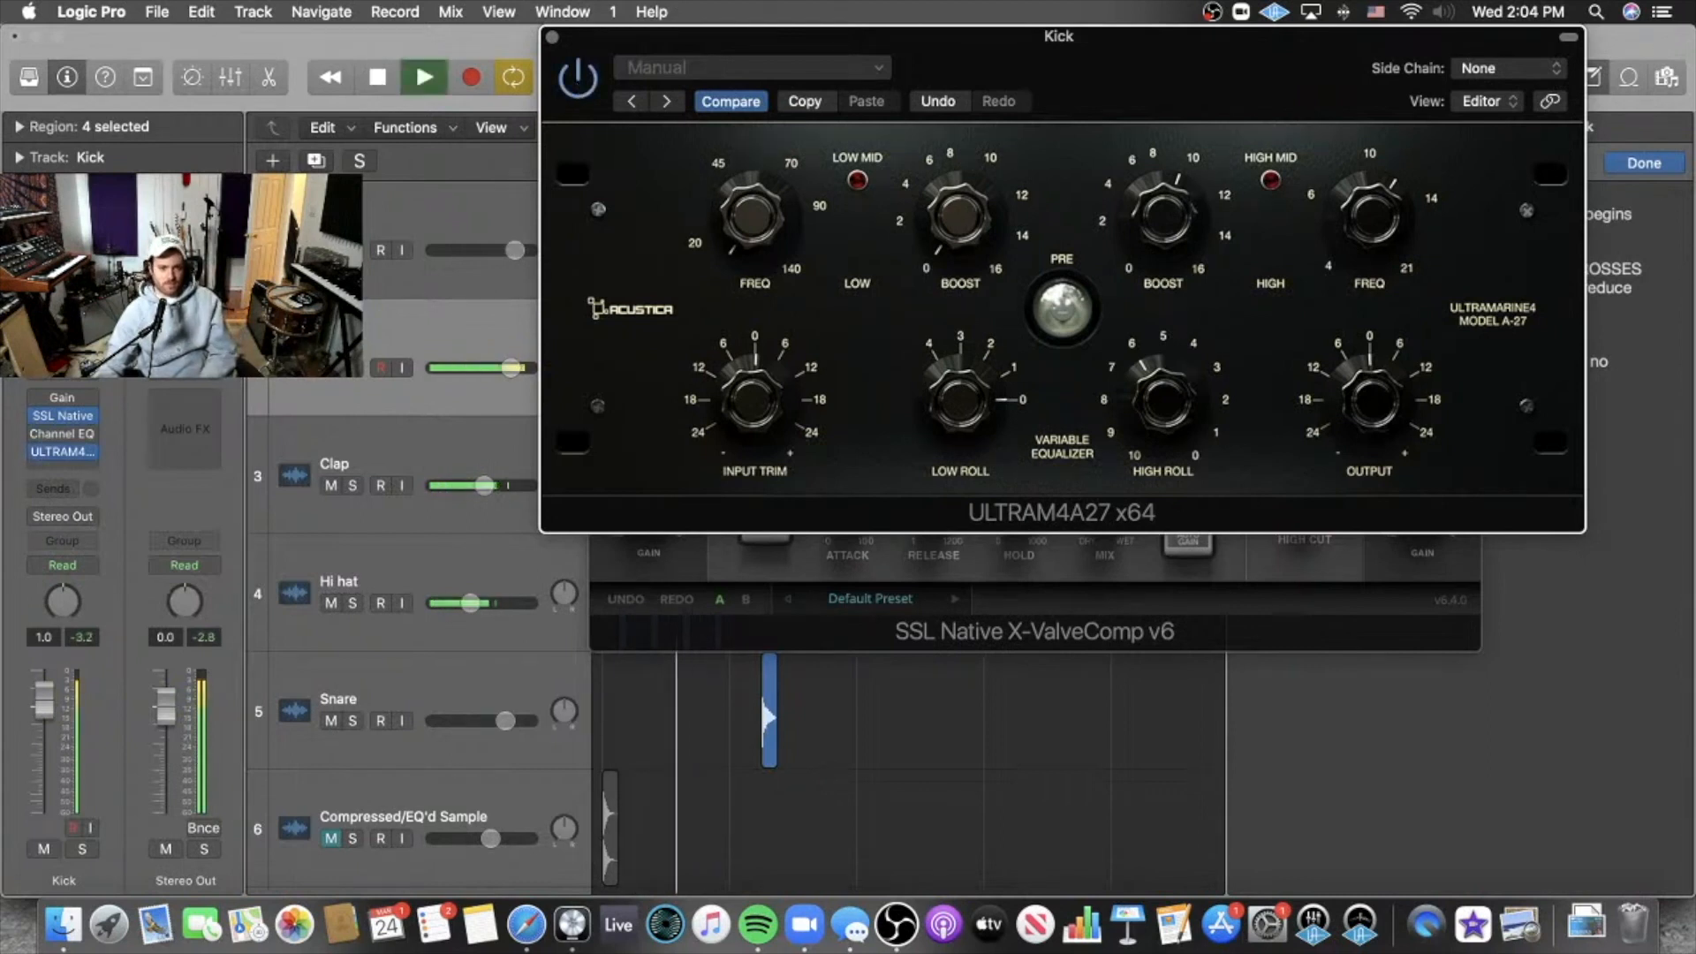
Switch the playing beat to the first kick track, select it, and add ULTRAM4A27 after its Channel EQ.
left_click(459, 328)
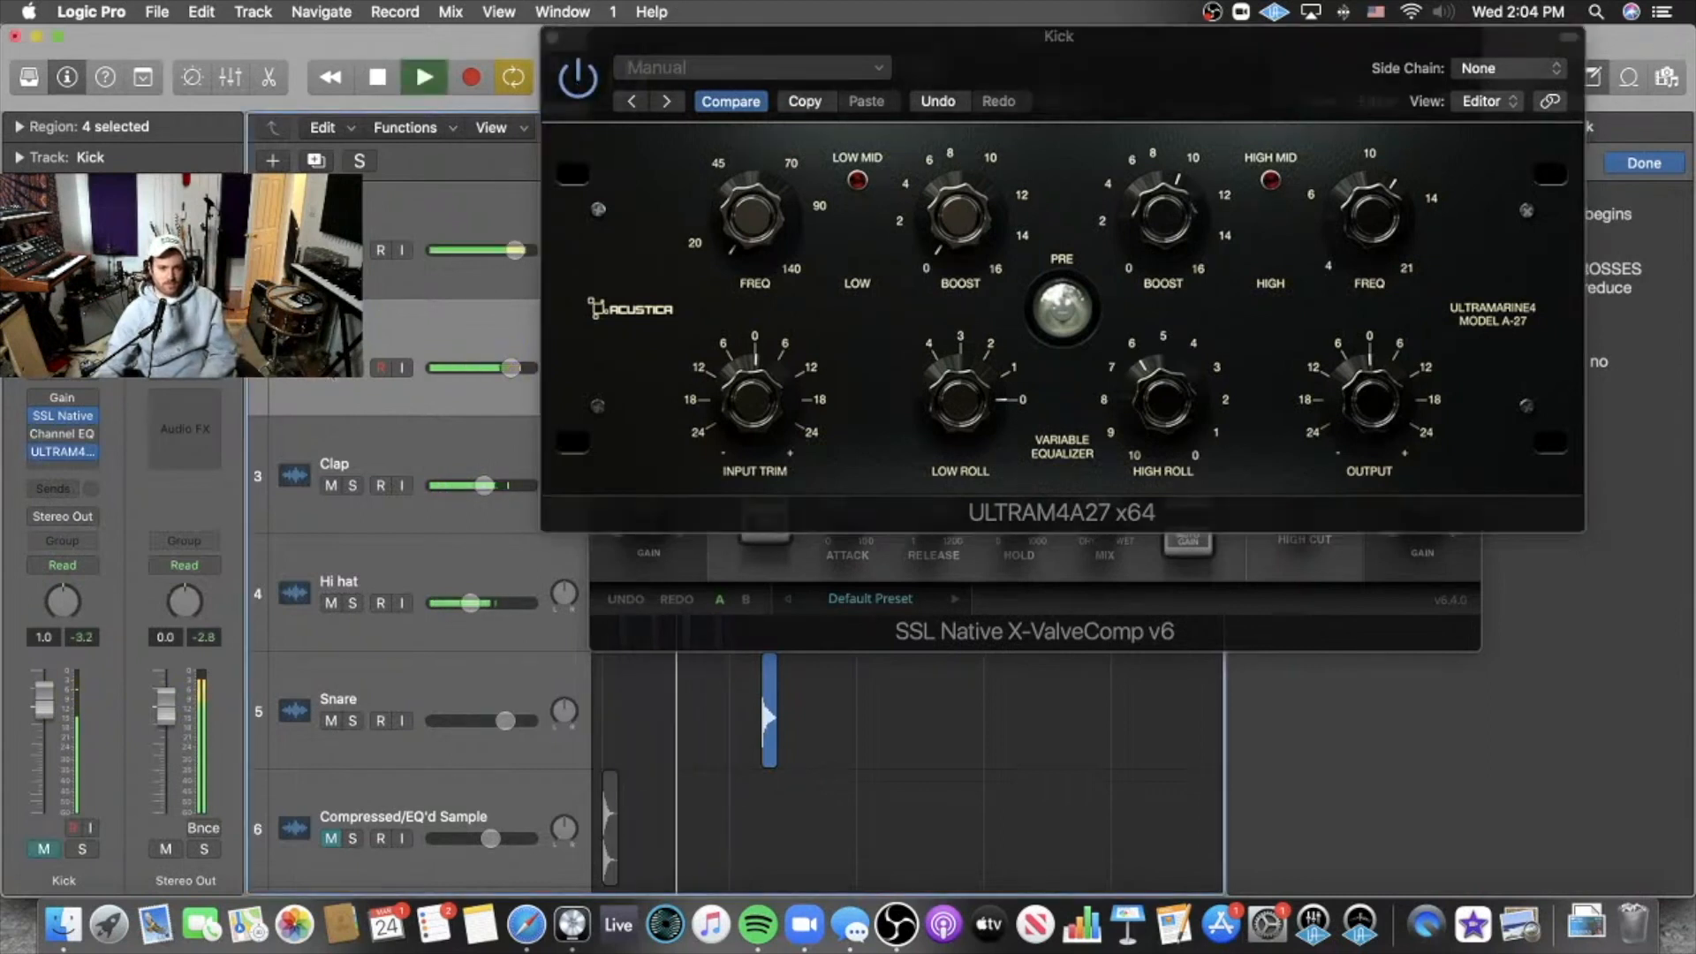
key("Up")
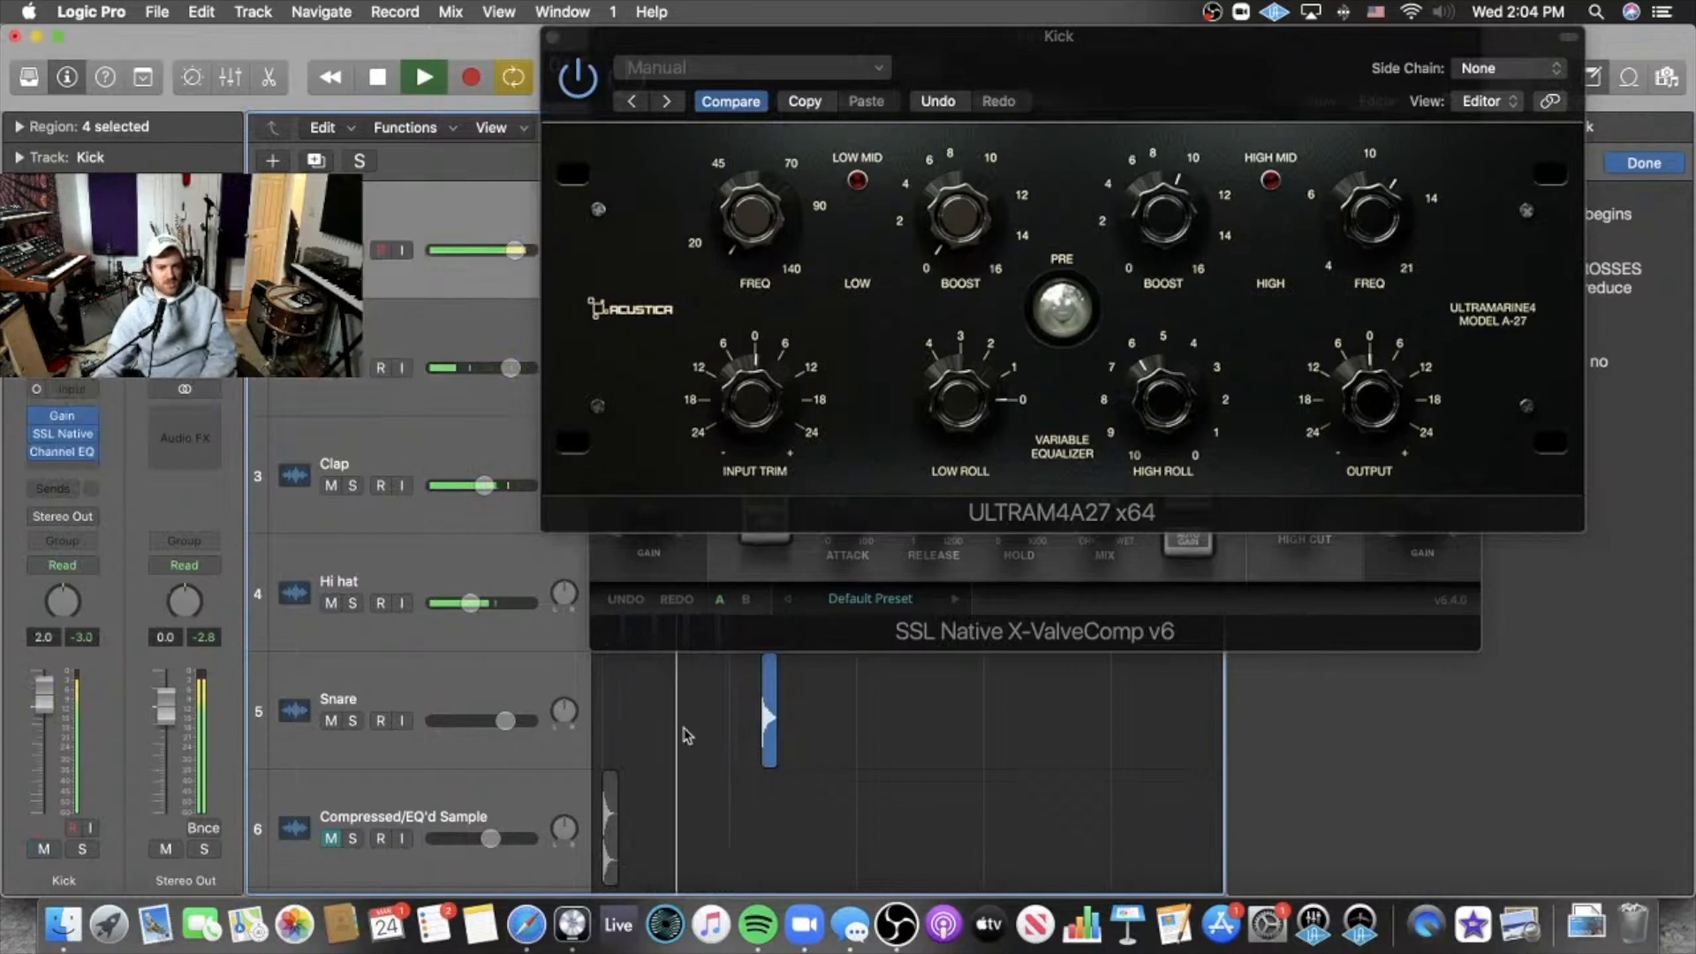
left_click(652, 717)
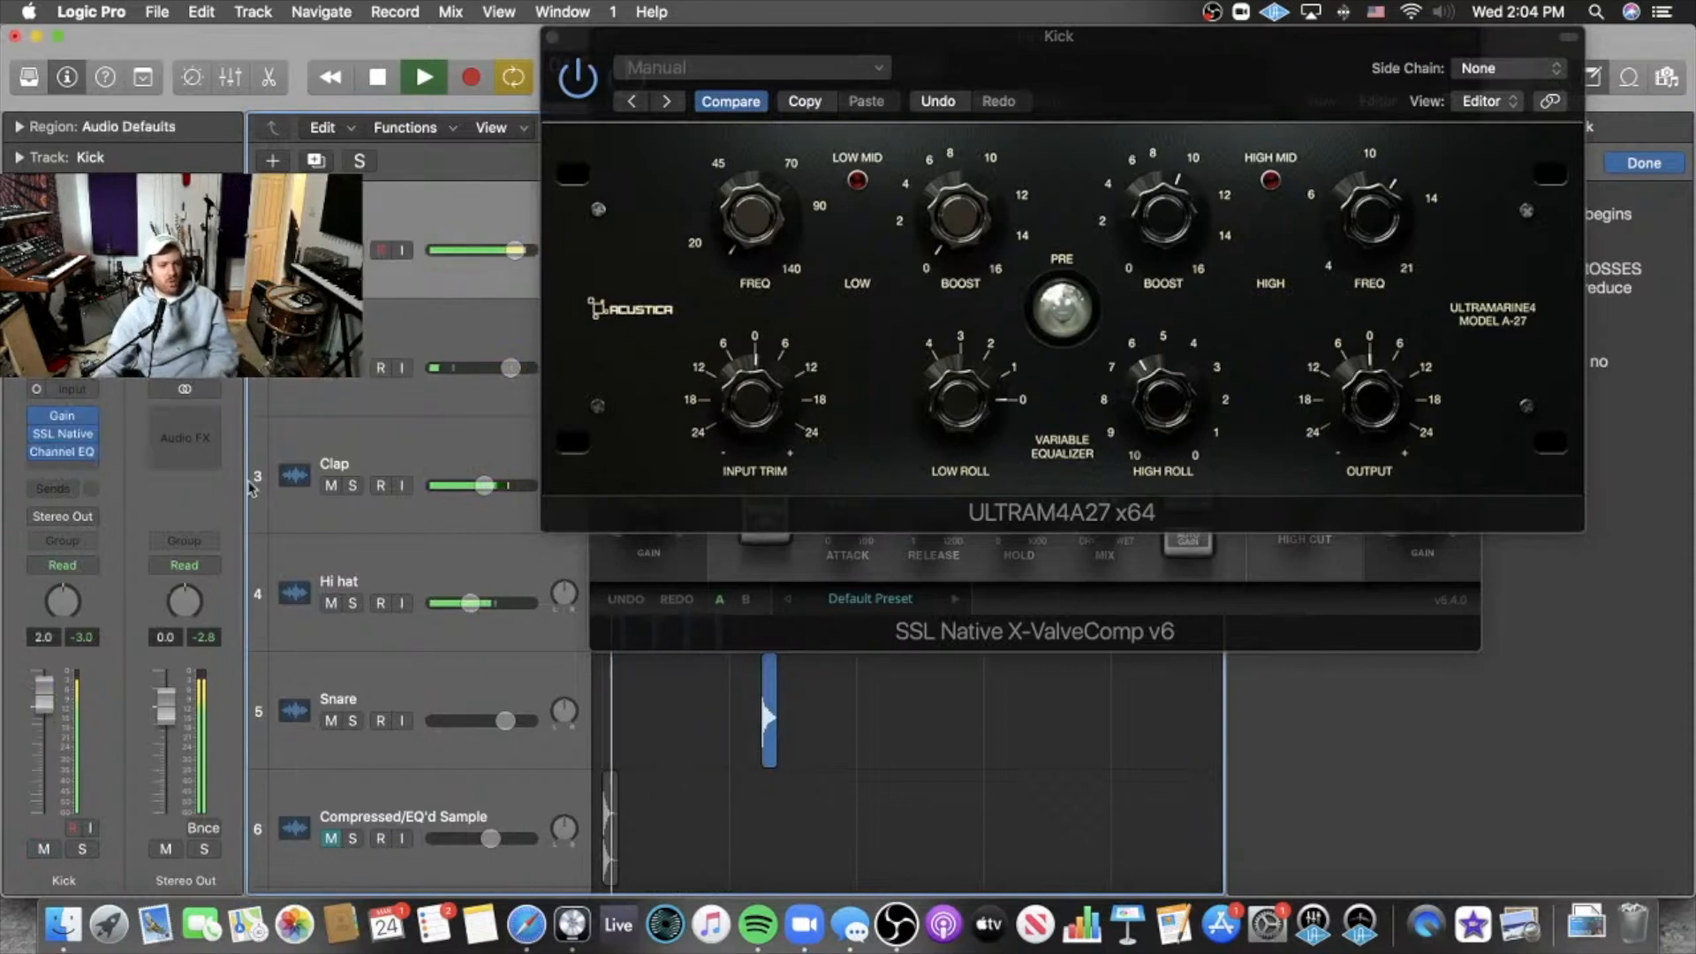
left_click(62, 469)
mouse_move(161, 508)
left_click(287, 511)
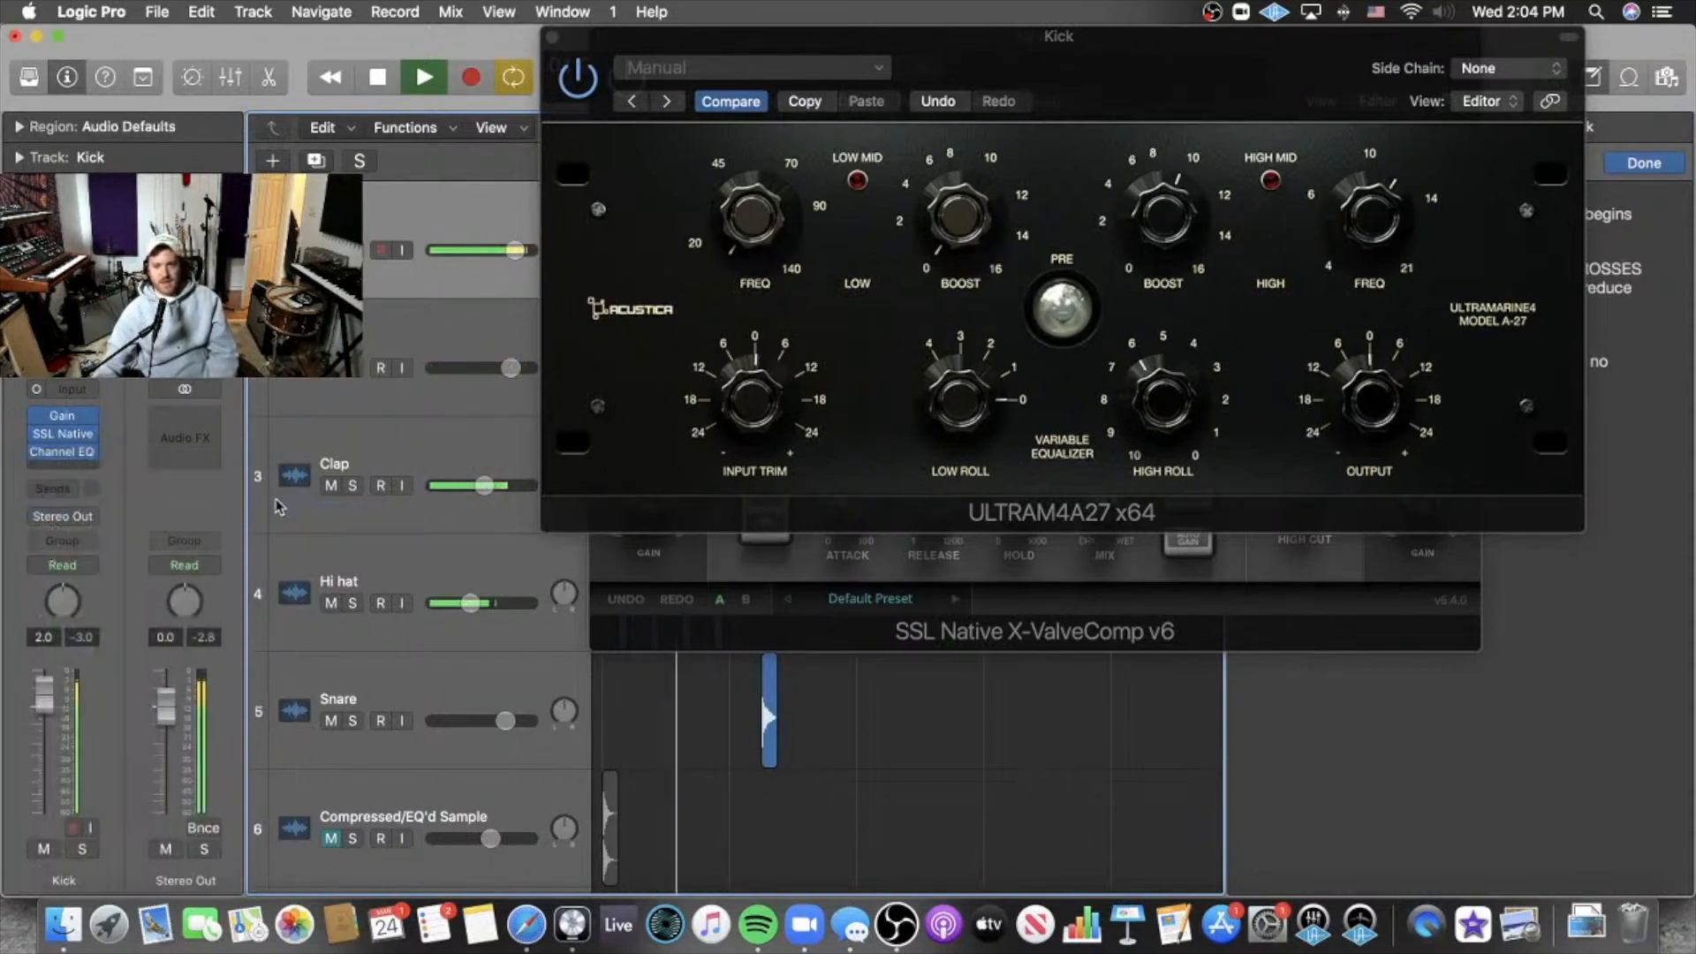
Raise the high frequency and high boost on the first kick's ULTRAM4A27.
left_click_drag(1363, 476, 1401, 371)
left_click_drag(1148, 481, 1194, 351)
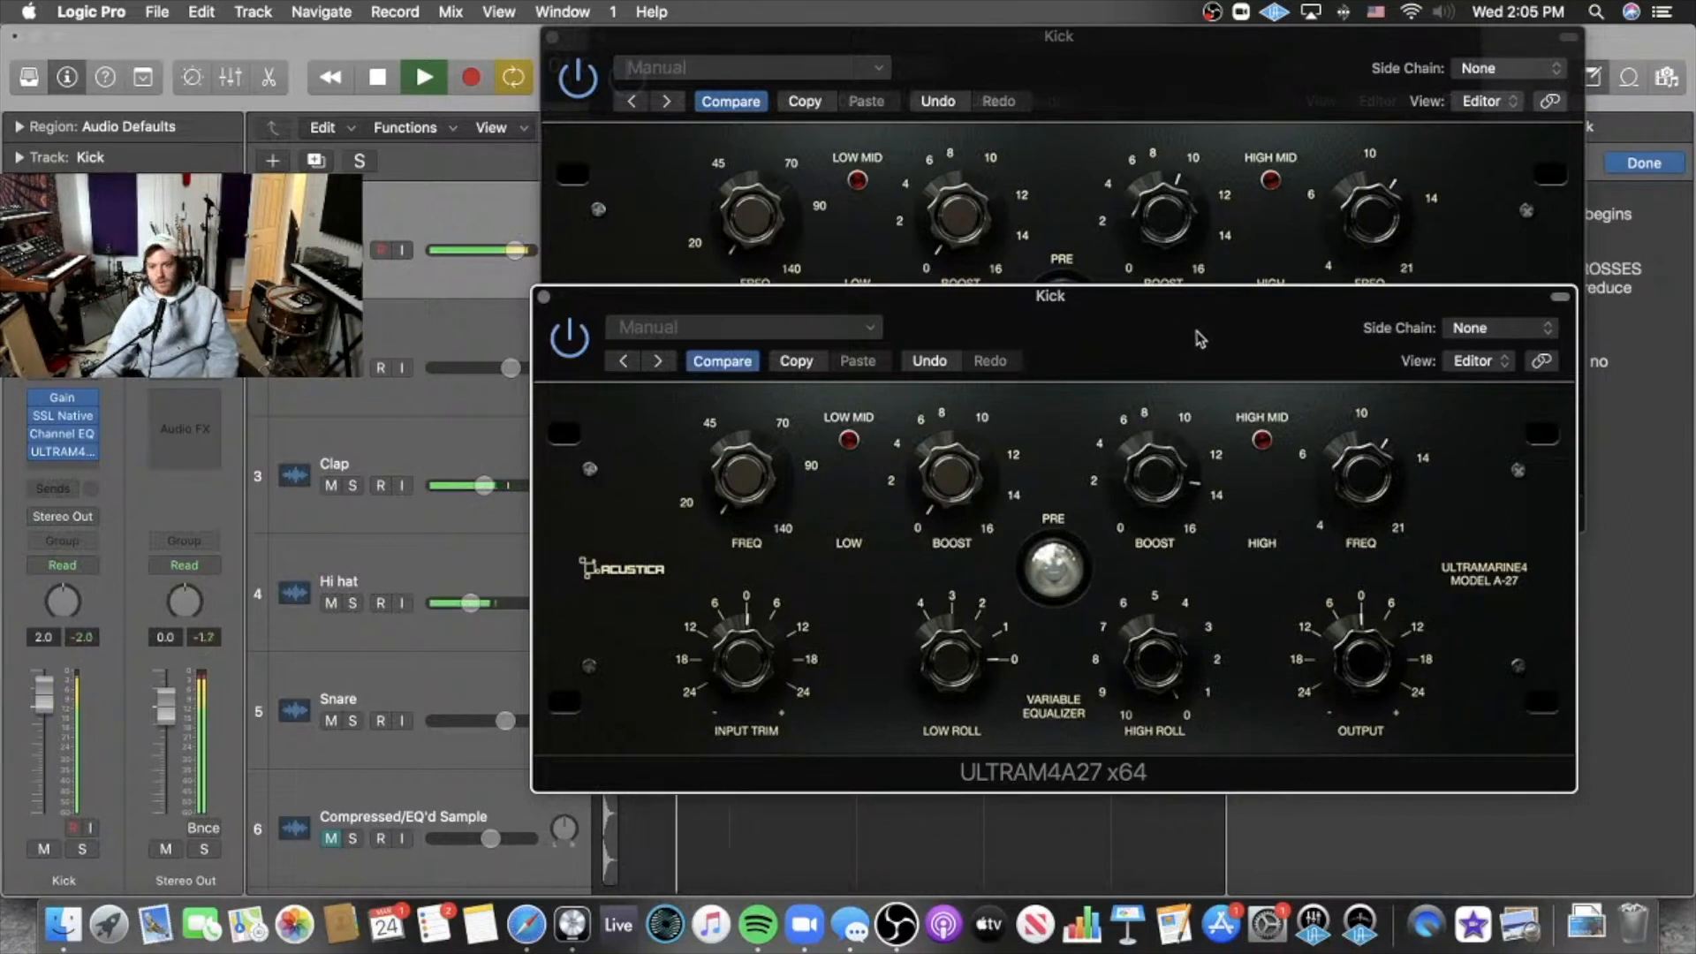
left_click_drag(1202, 334, 1194, 337)
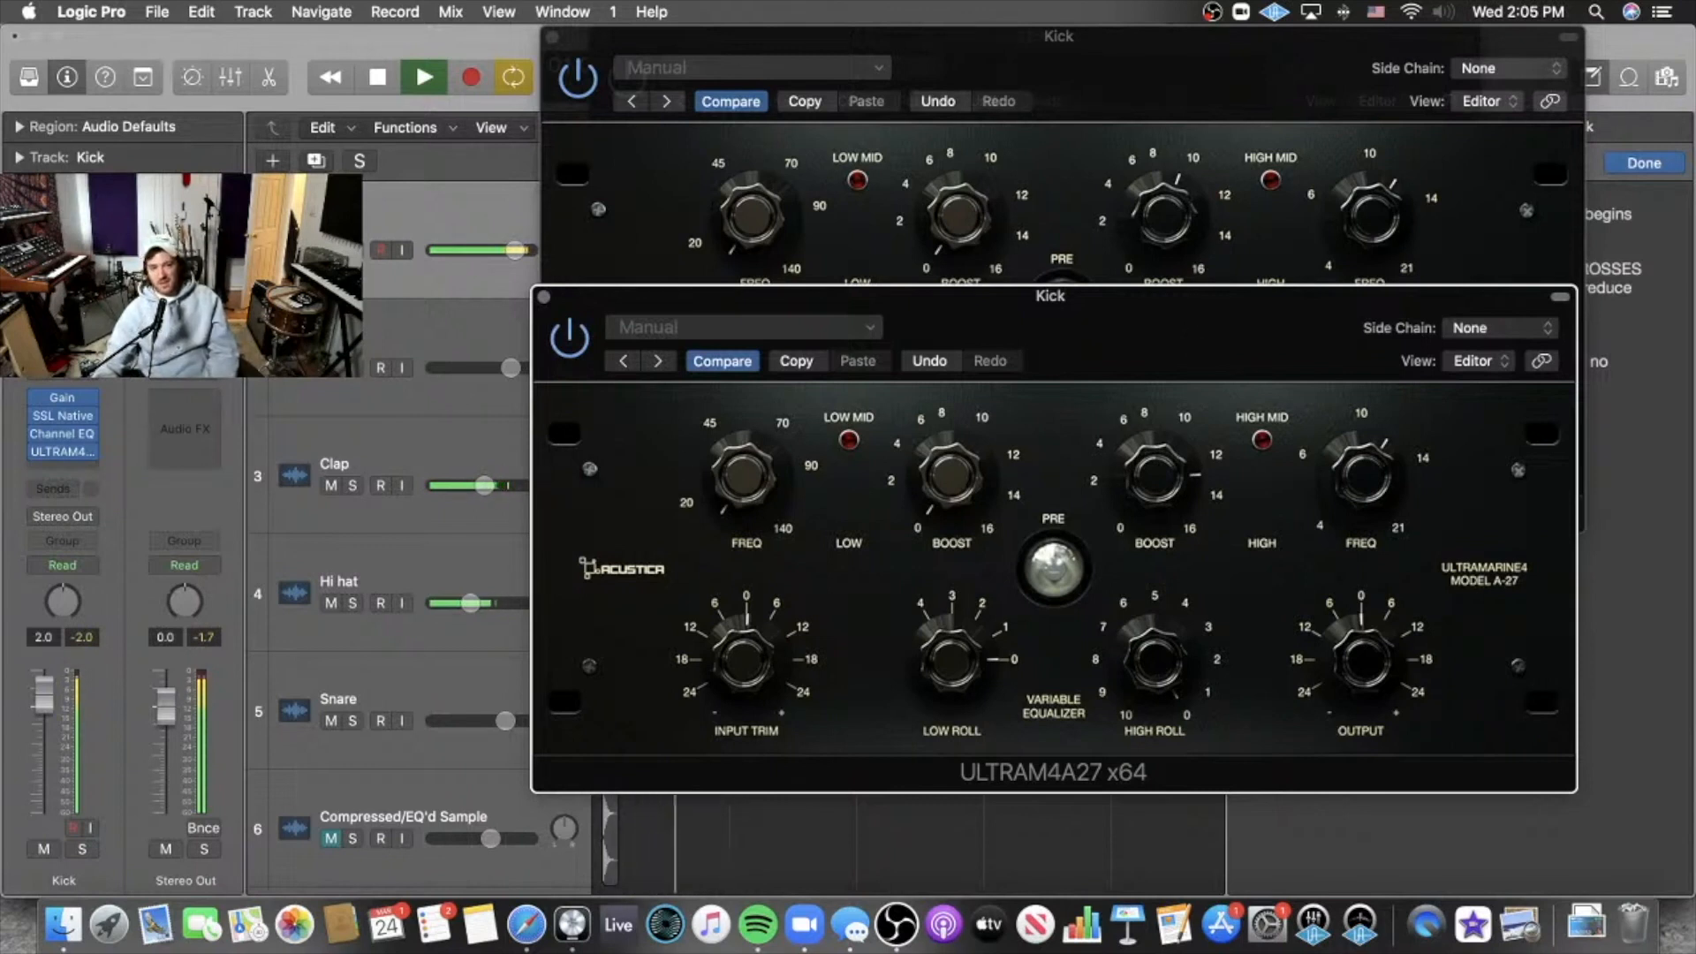
Switch the beat to the second kick track and bring its ULTRAM4A27 window to the front.
left_click(334, 380)
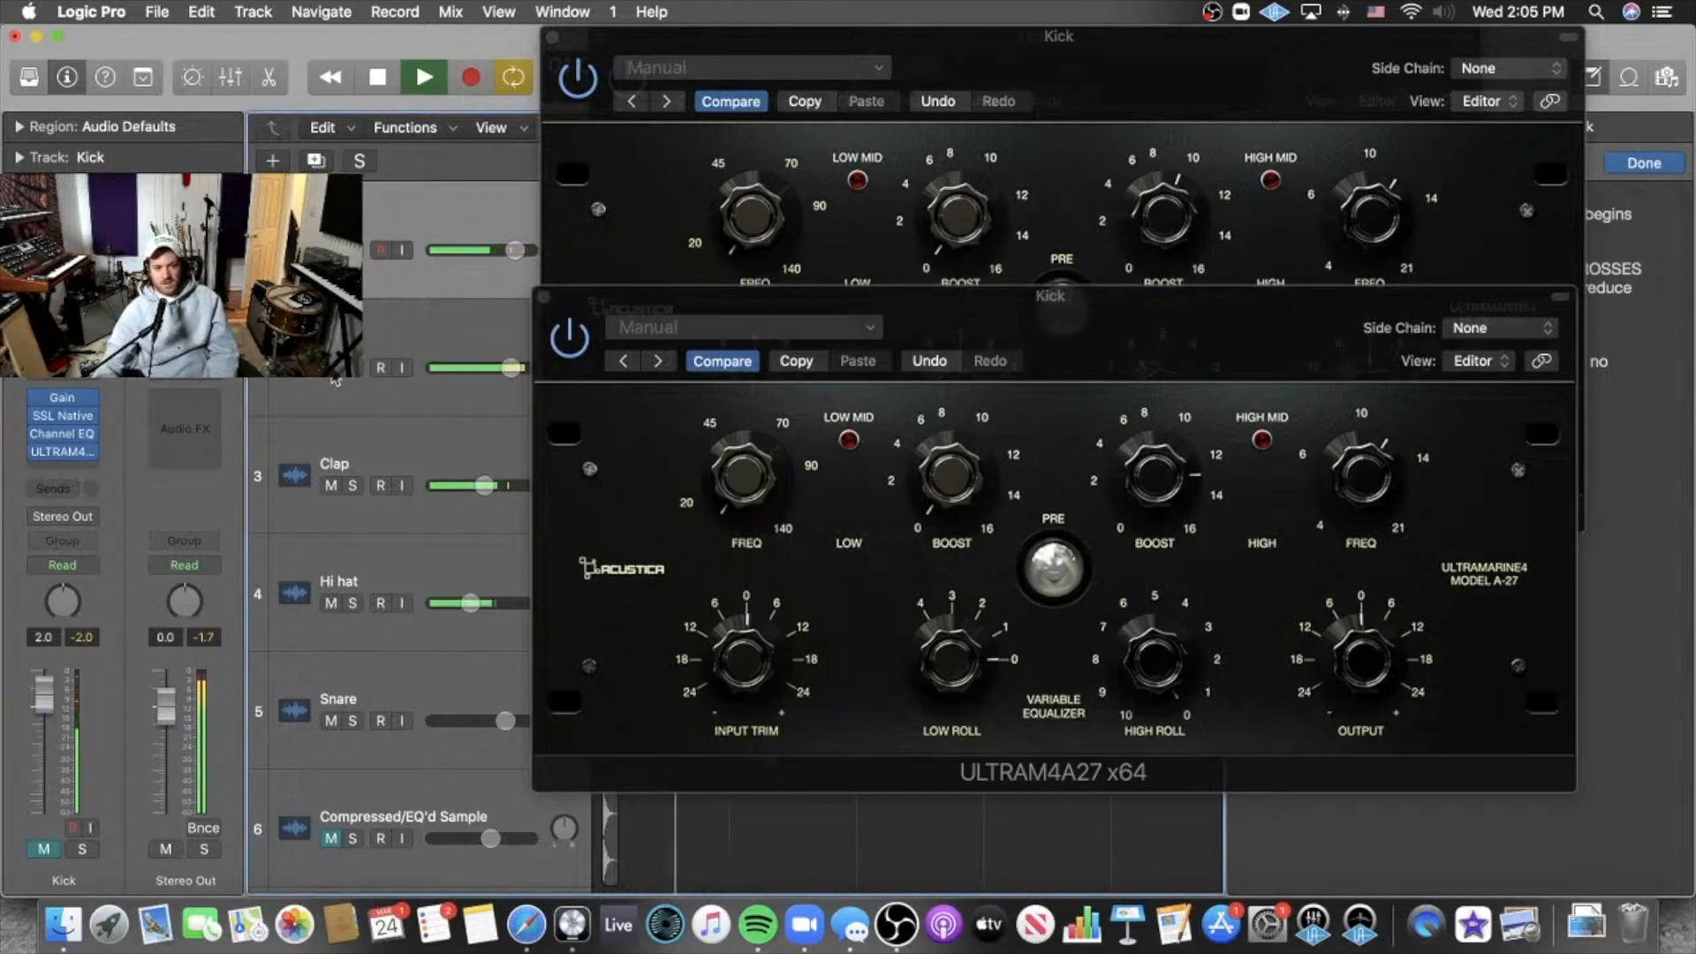
left_click(336, 380)
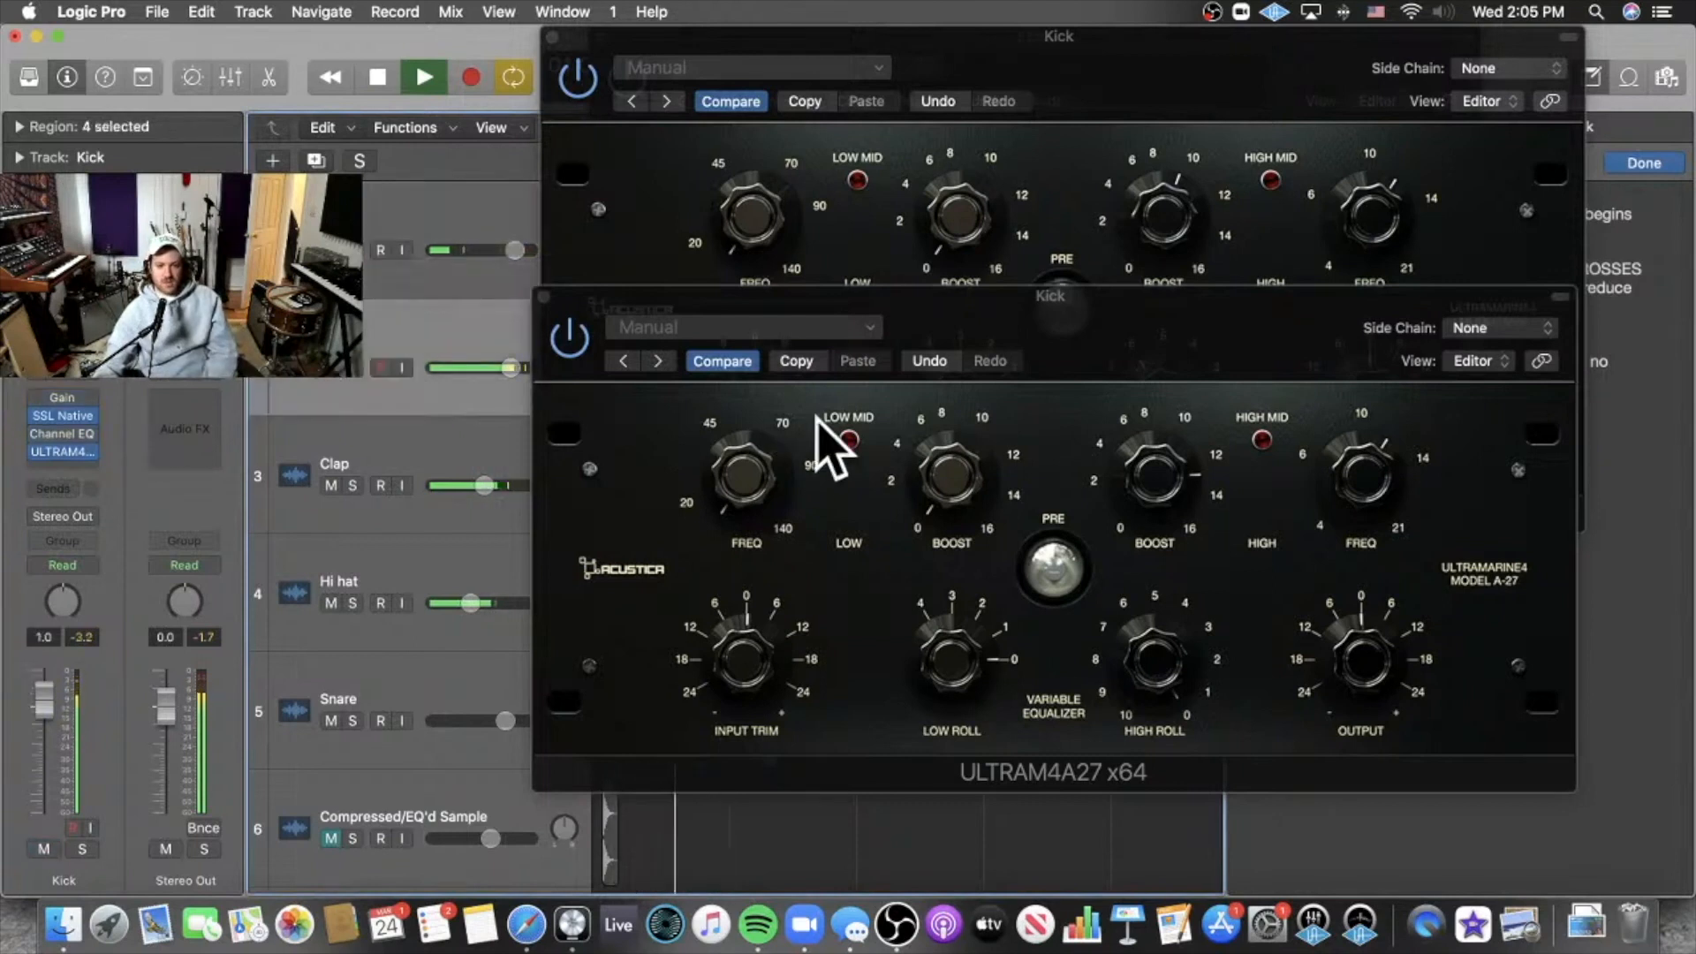
left_click(1102, 142)
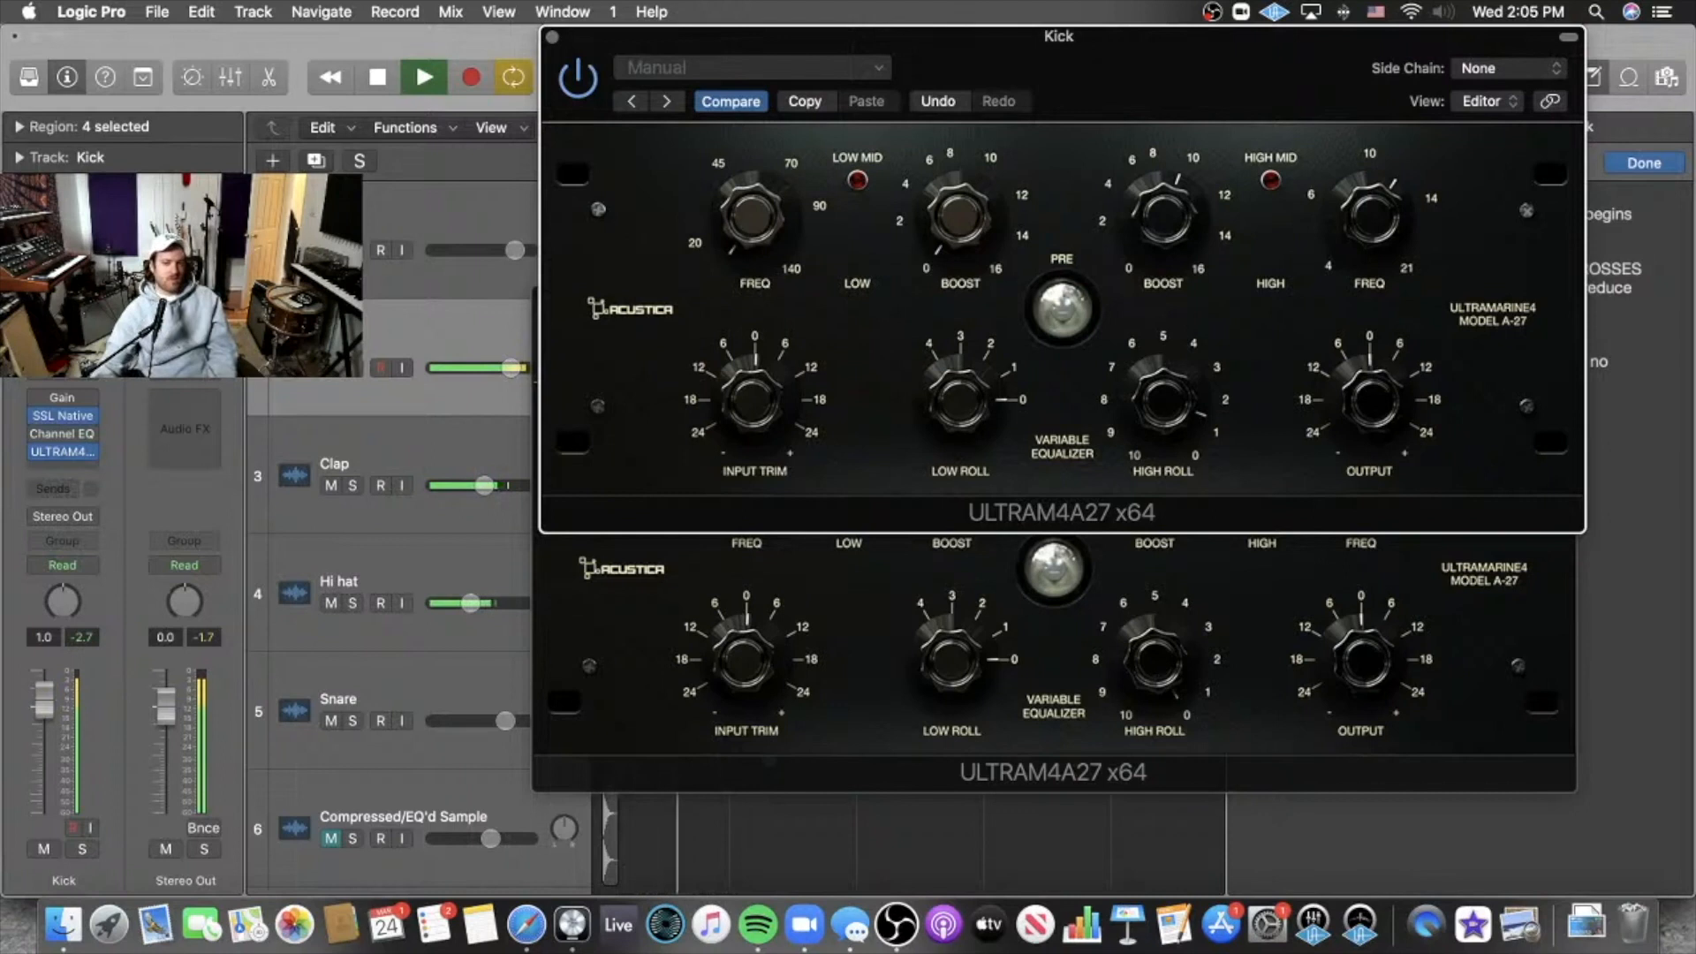
Alternate between the two kicks while raising the second kick track's volume to 2.3 dB, ending on the second kick with playback stopped.
left_click(331, 368)
left_click(332, 250)
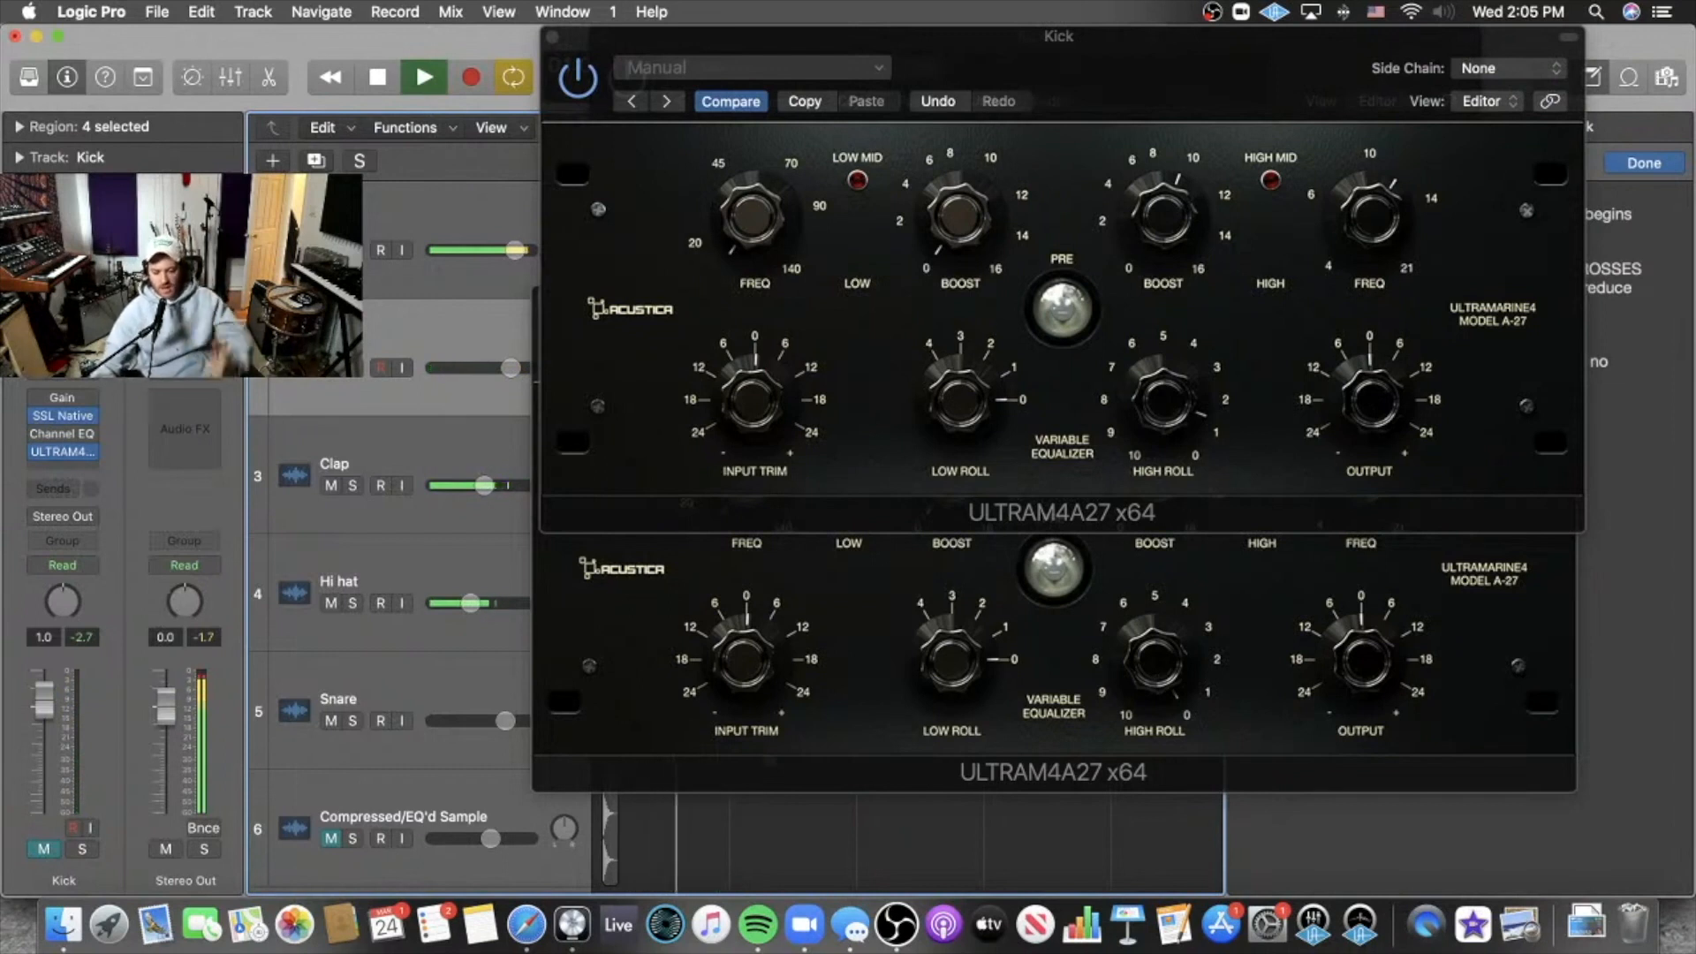
left_click(335, 377)
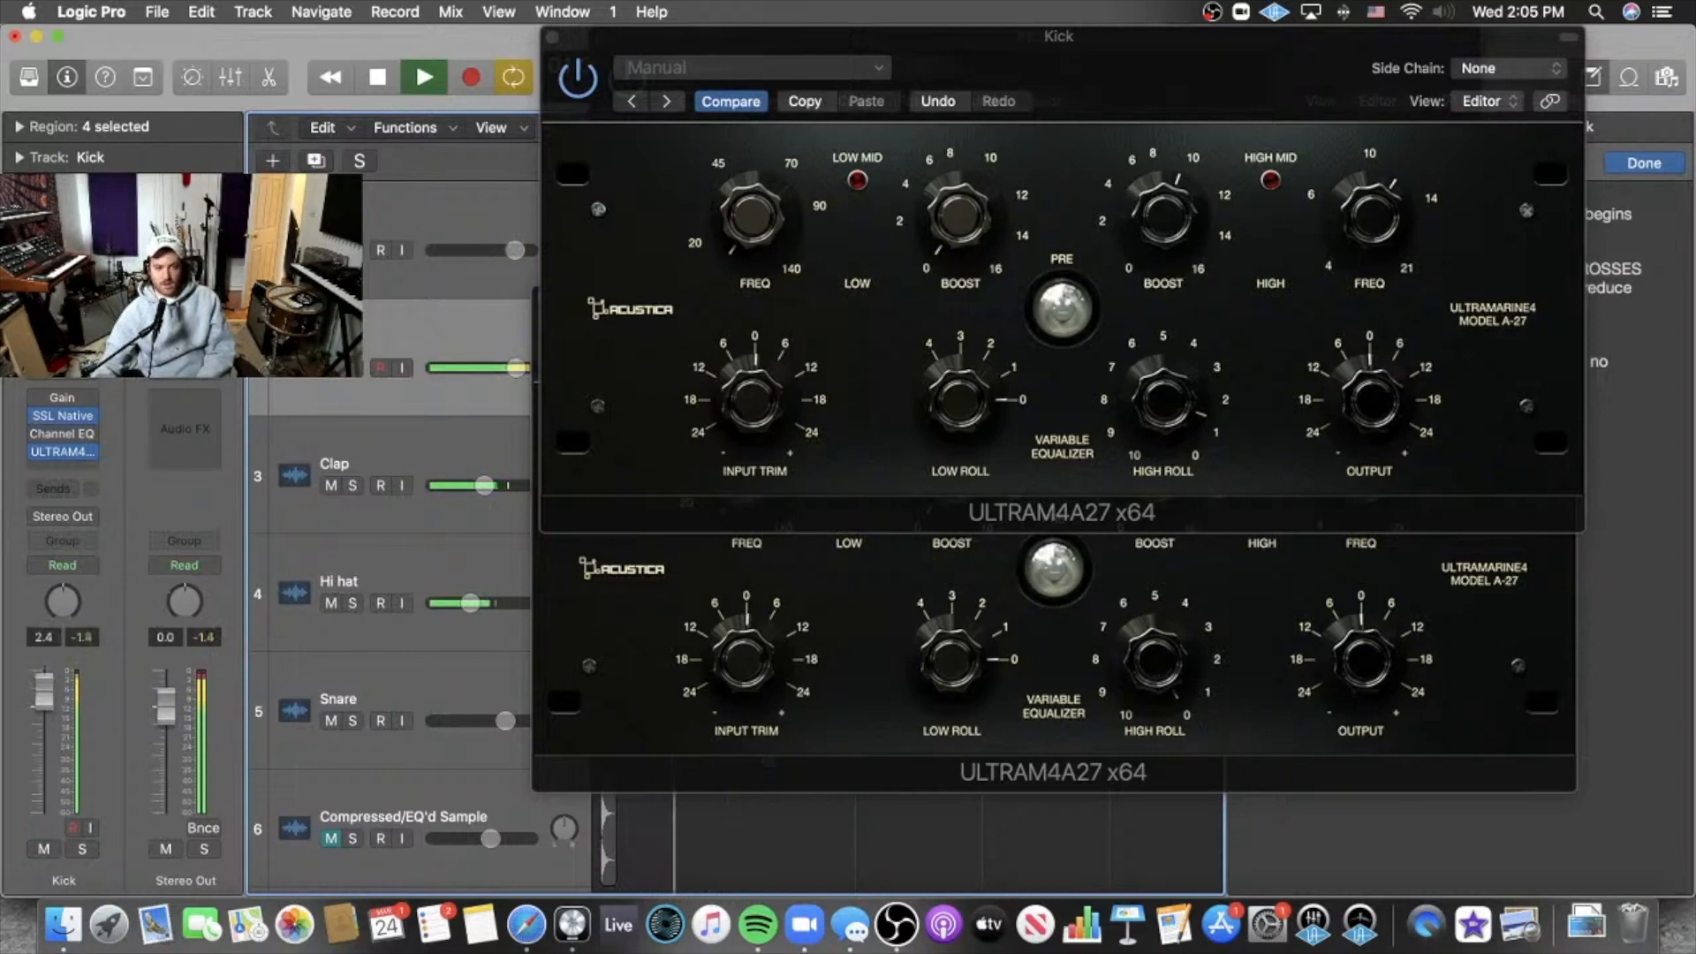
key("m")
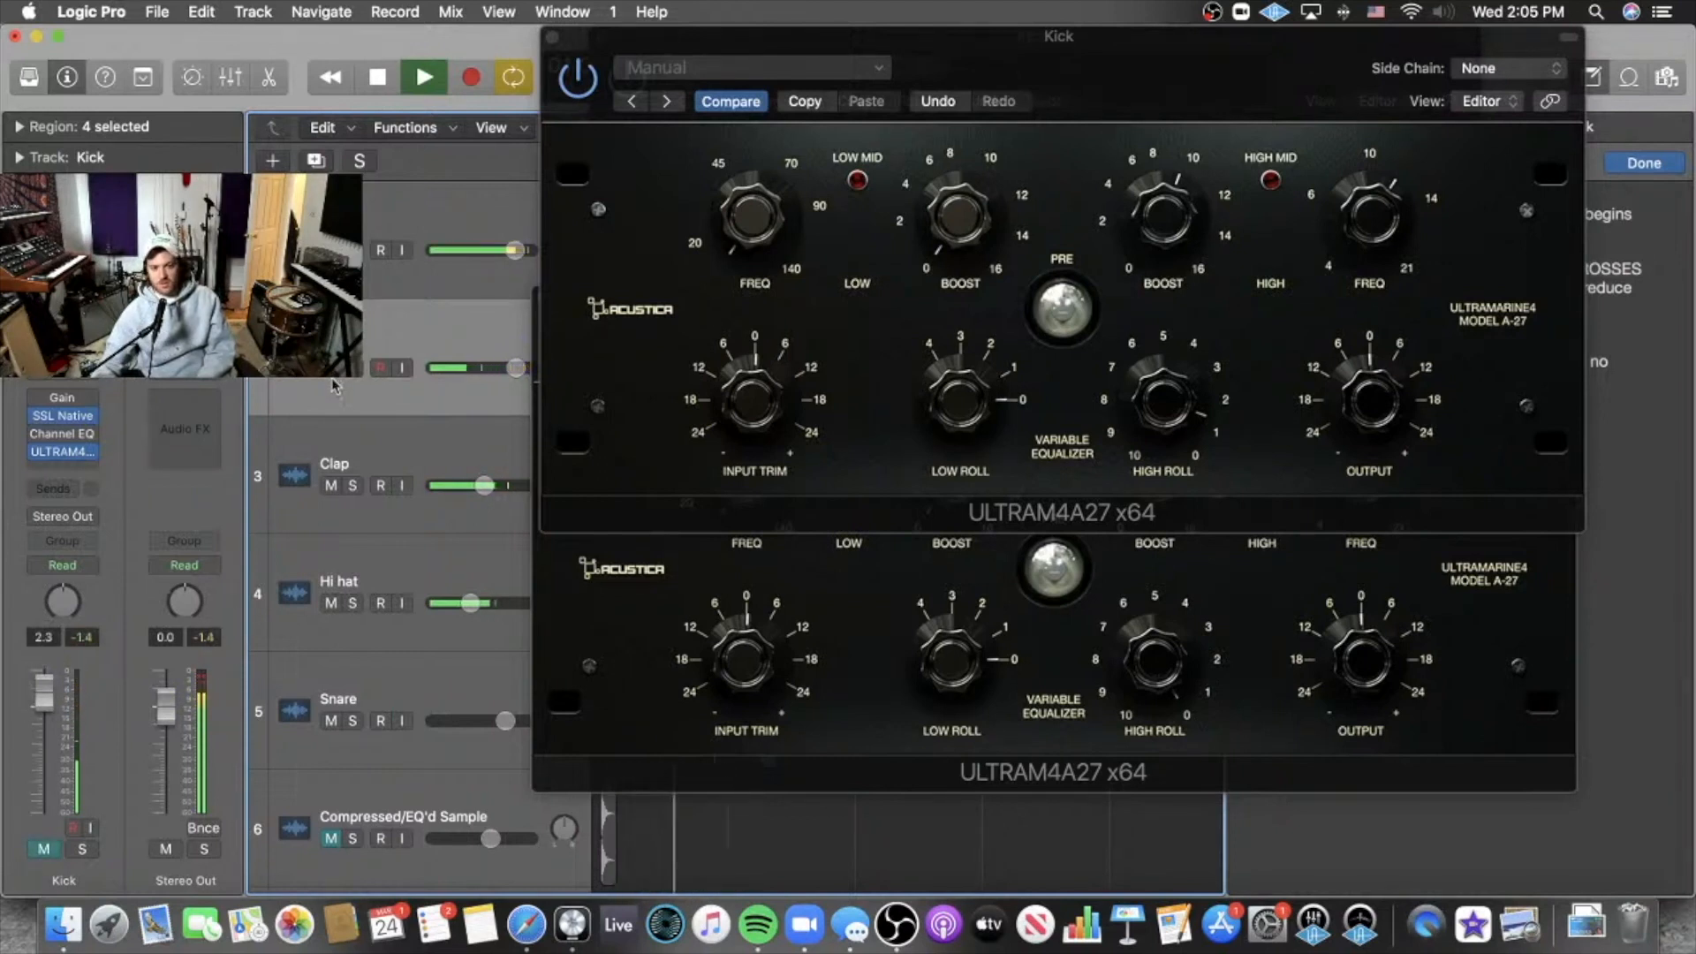
key("m")
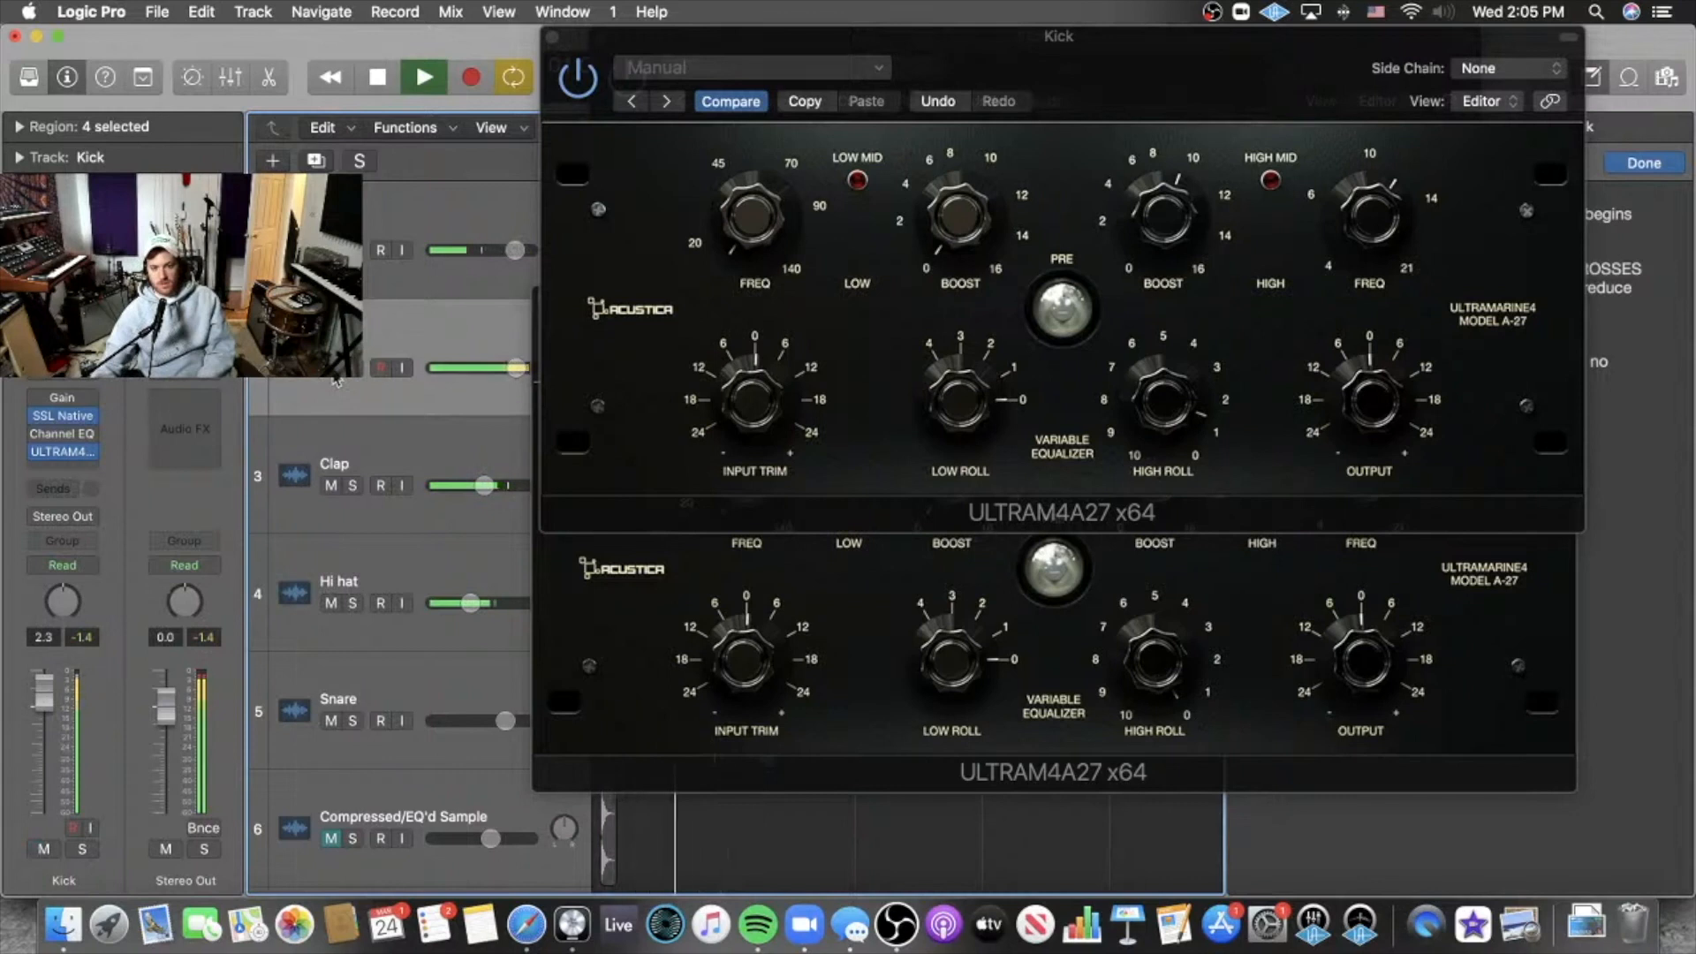
key("space")
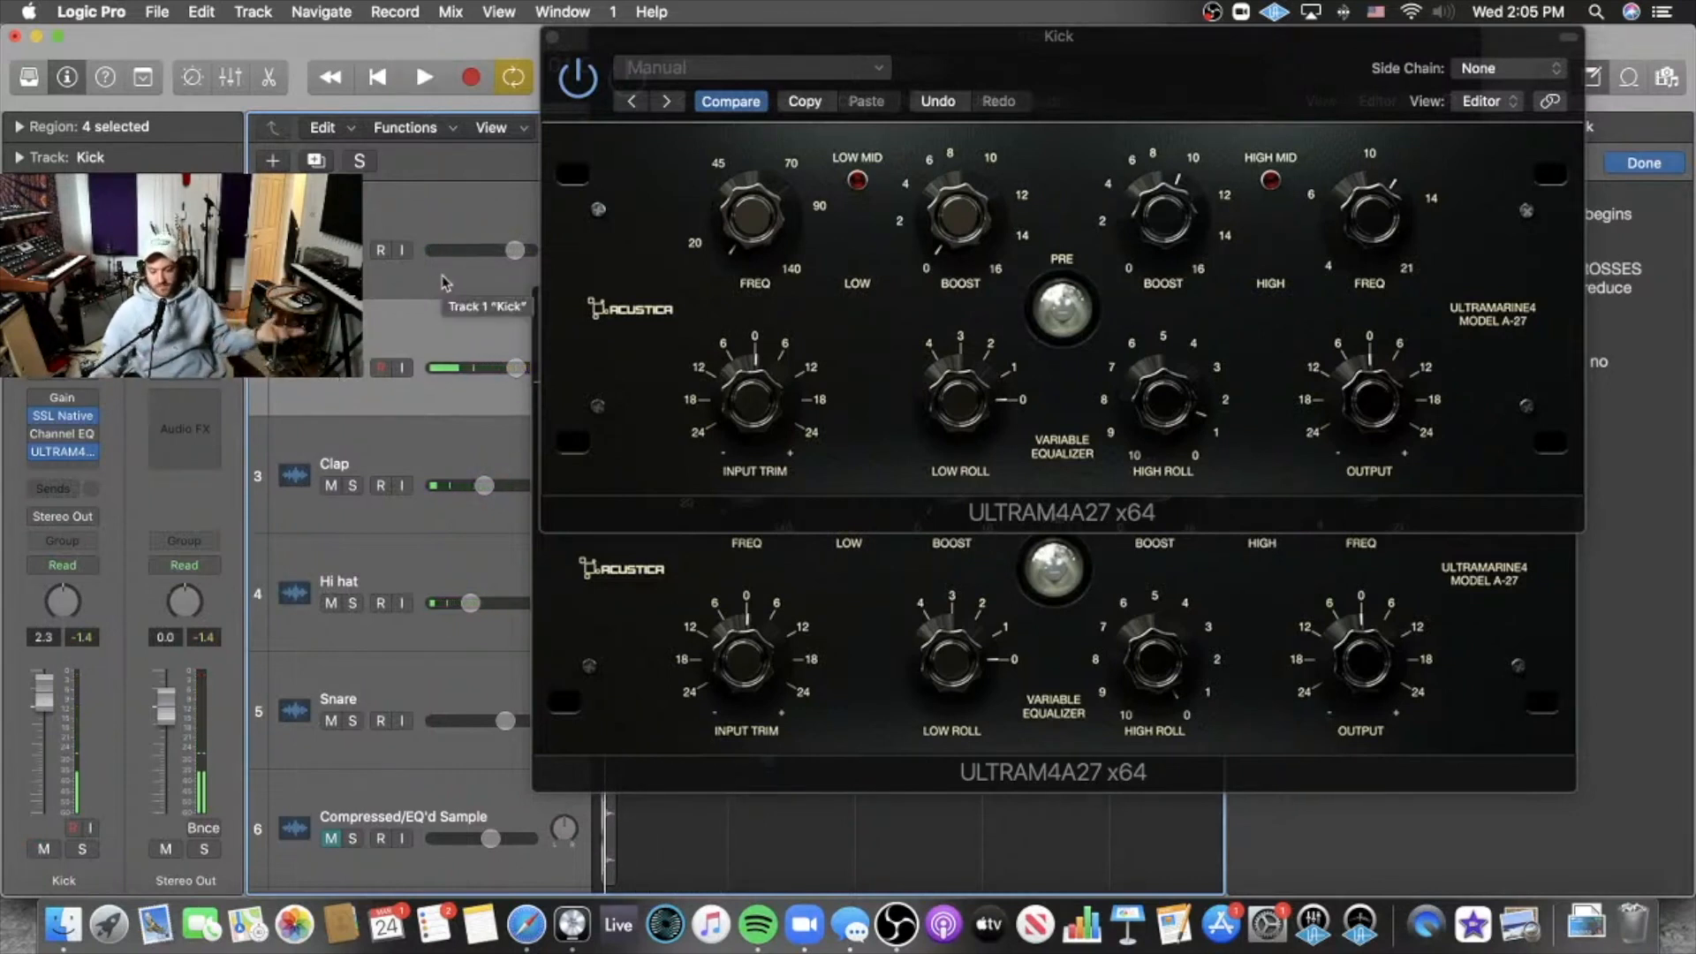
Close both ULTRAM4A27 windows and the X-ValveComp window.
left_click(552, 37)
left_click(543, 297)
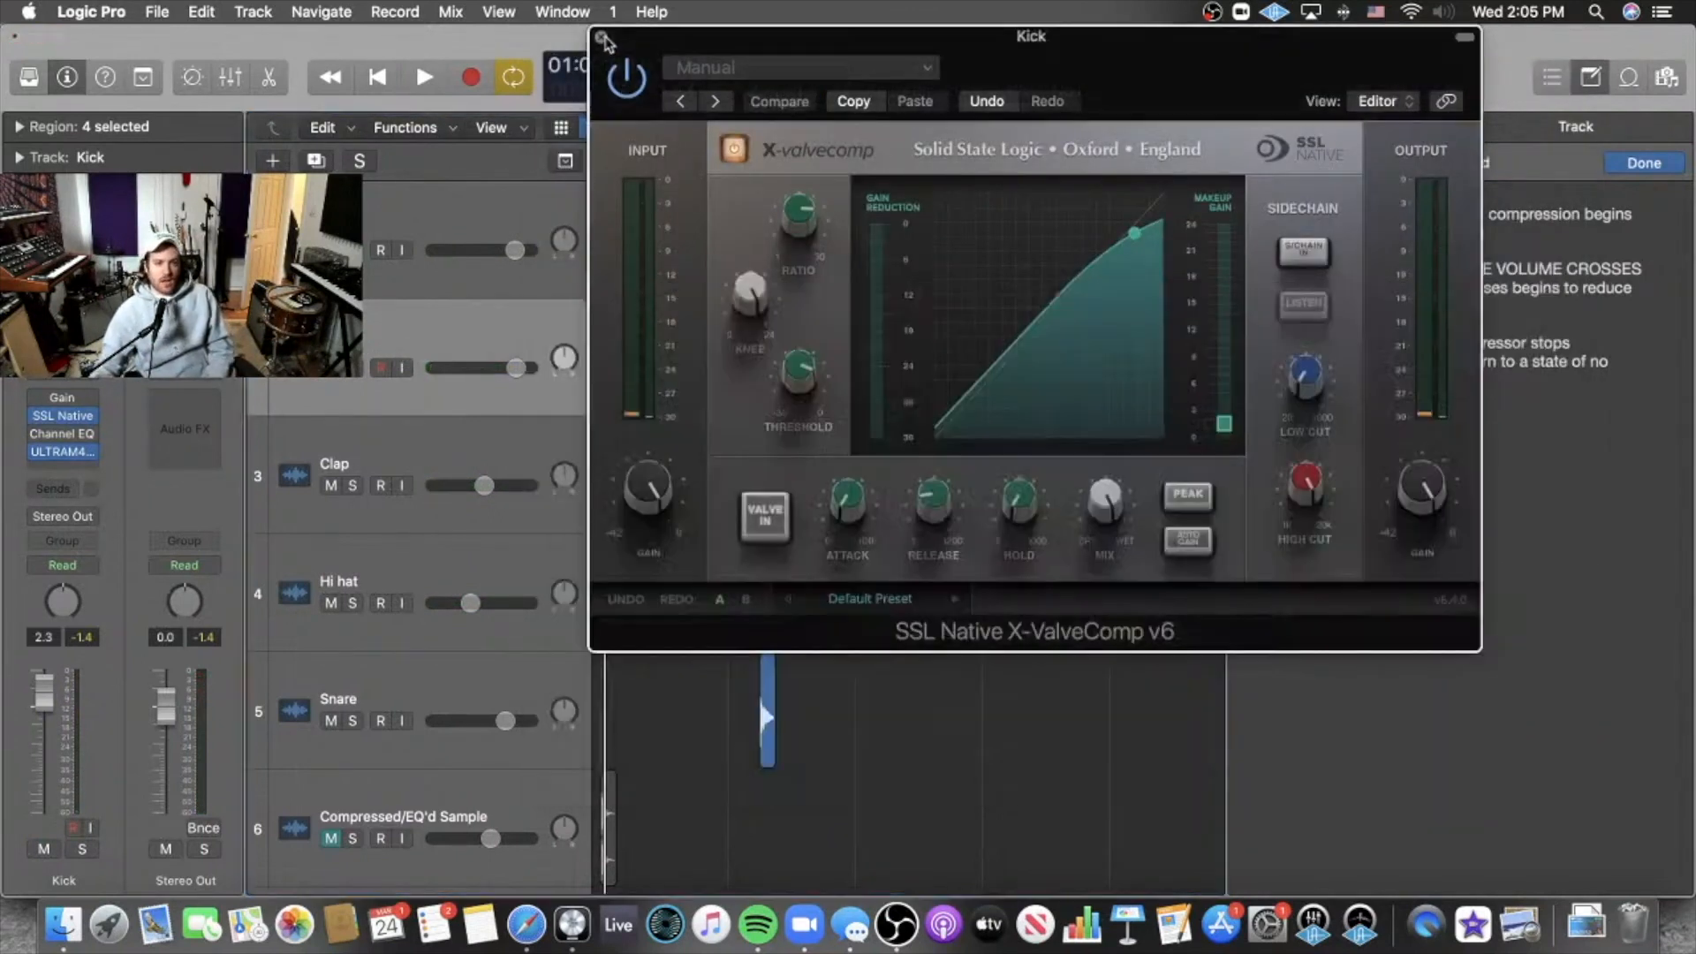
left_click(601, 37)
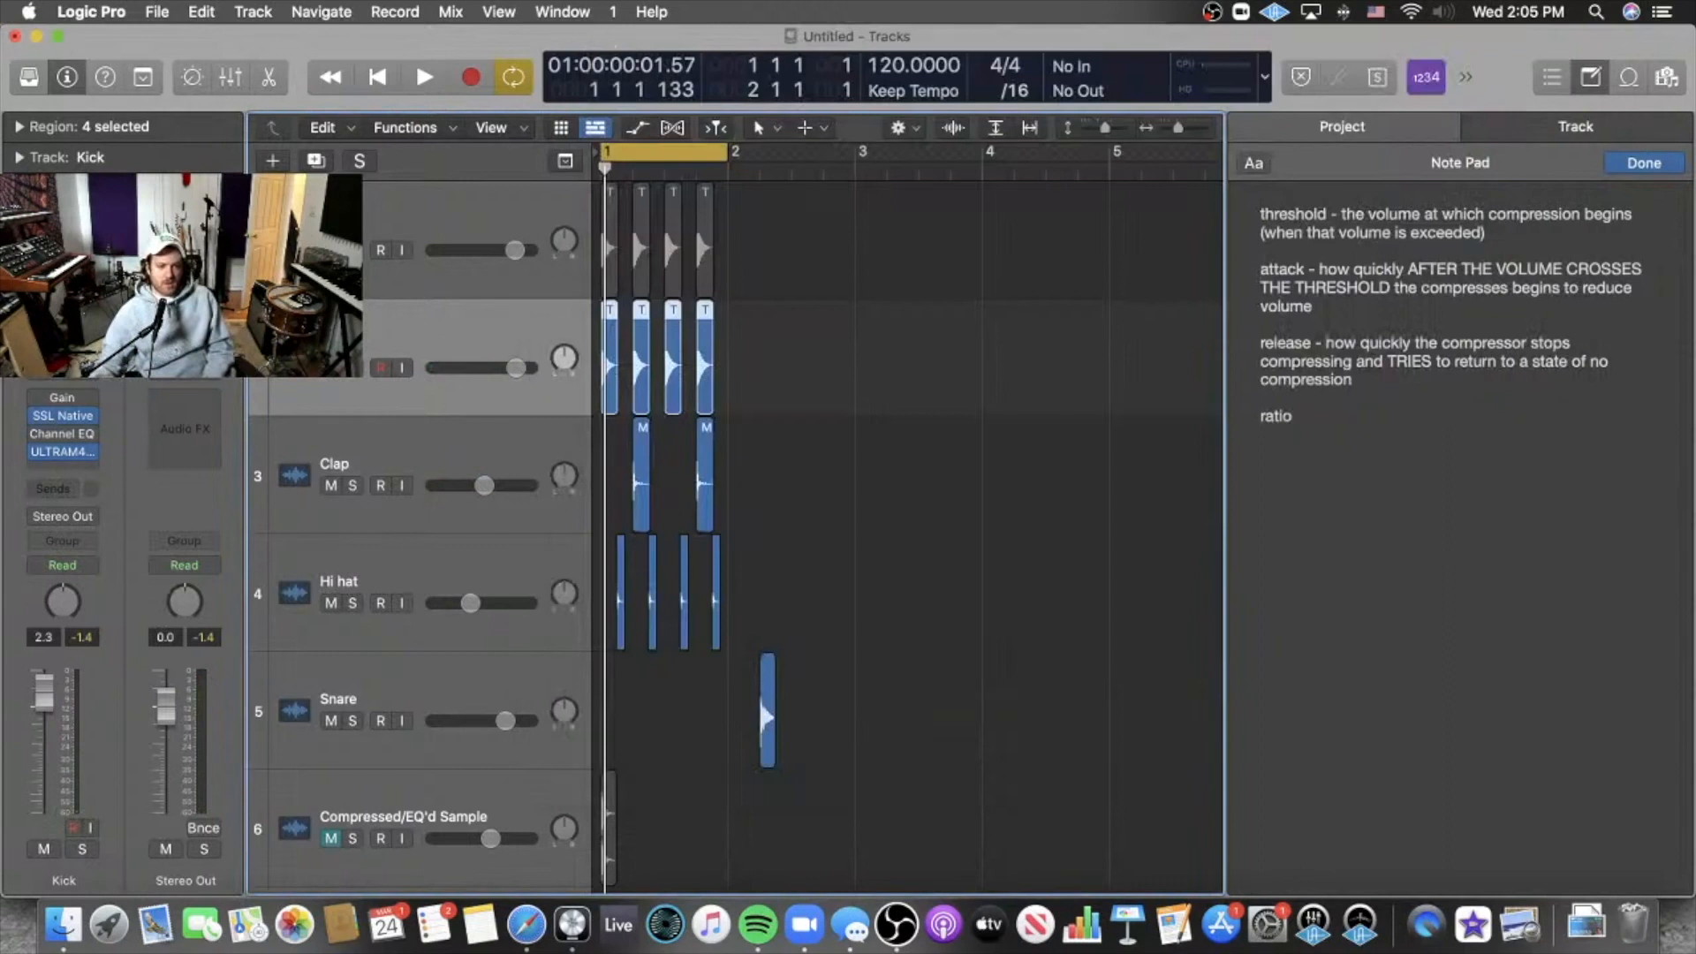
Play the beat with only the first kick, stop, and replay it with only the second kick active.
left_click(331, 367)
left_click(331, 250)
key("space")
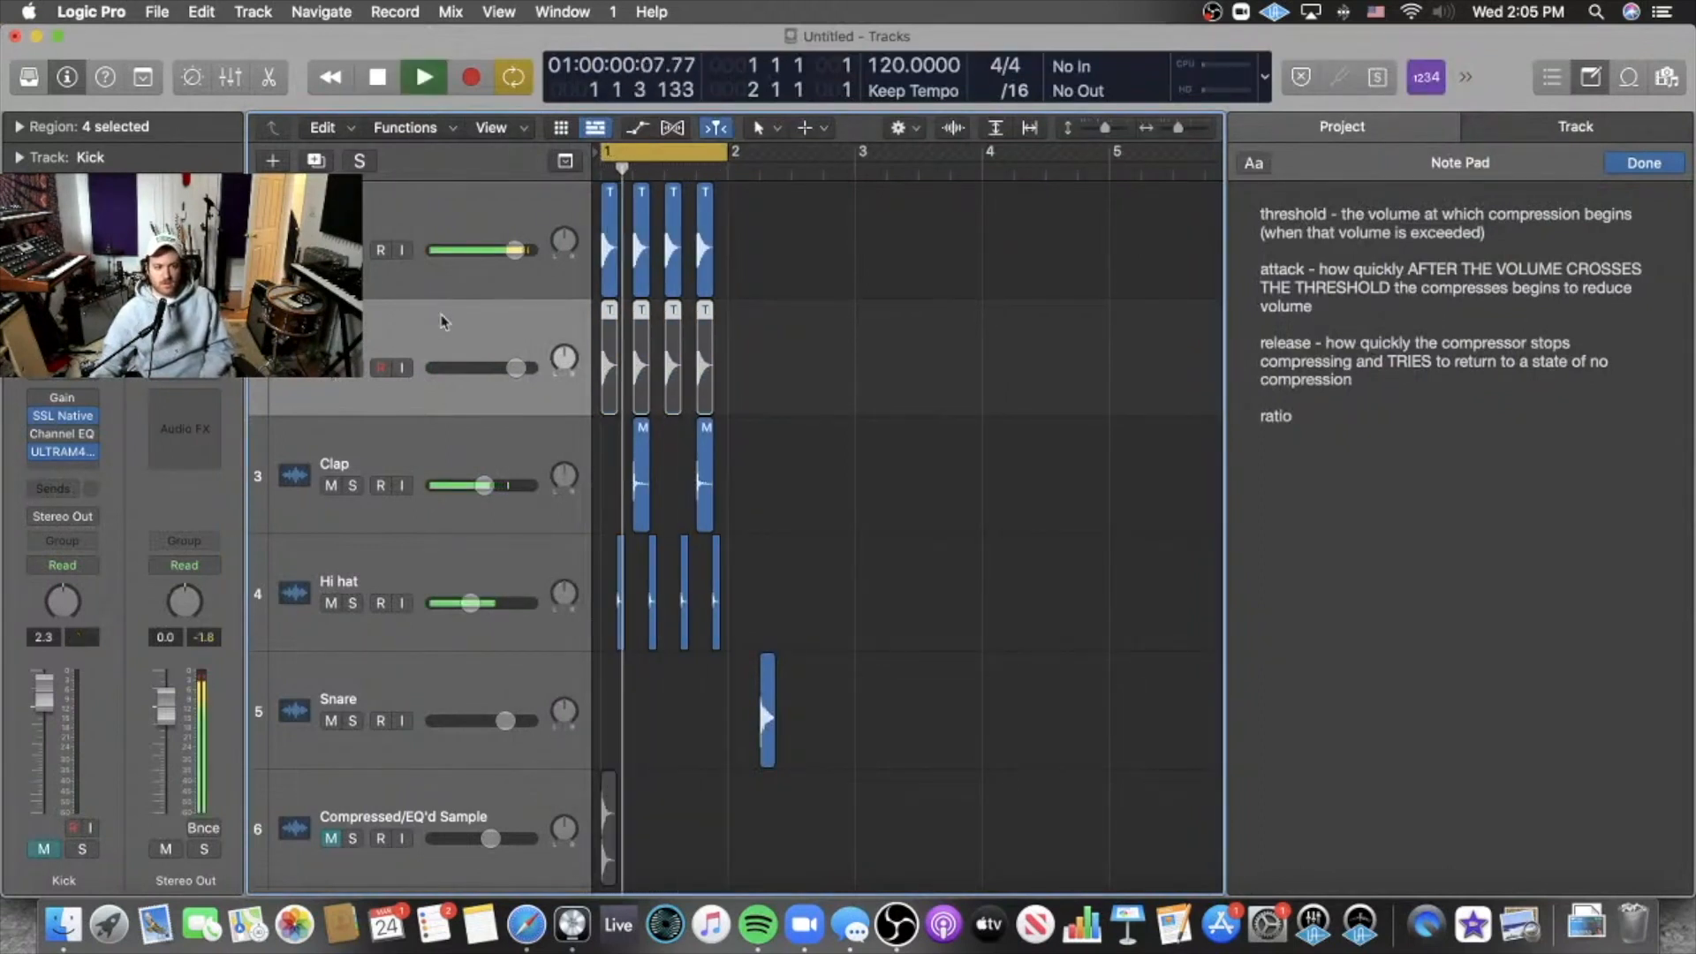
key("space")
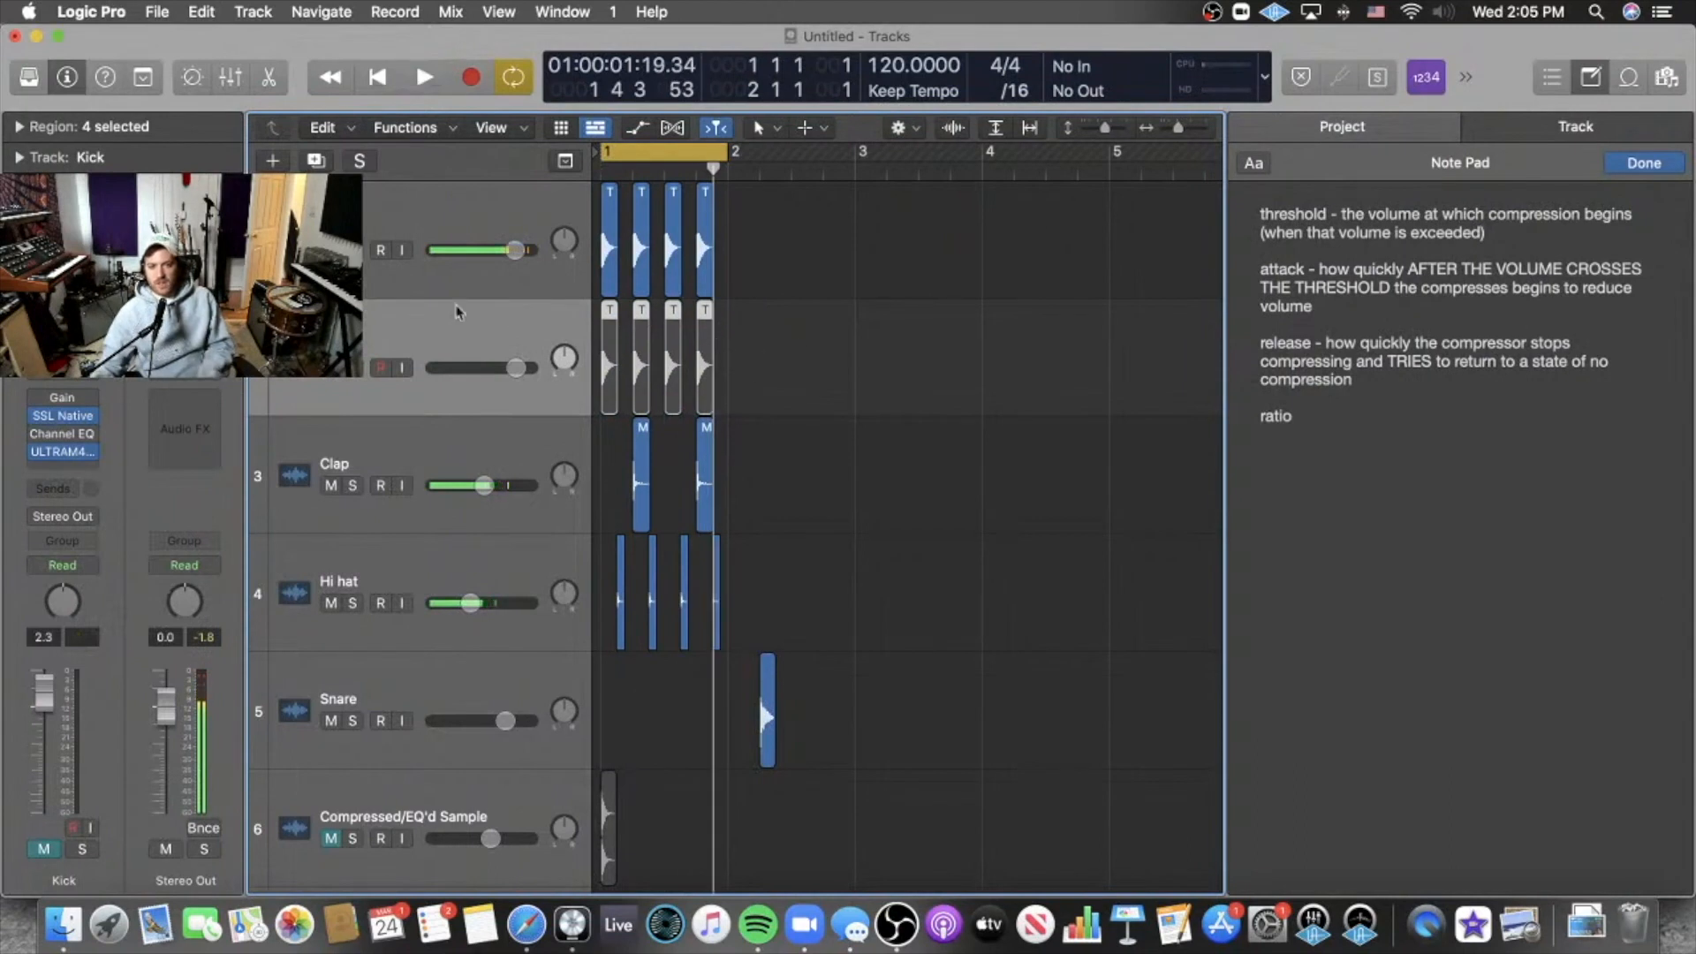
left_click(331, 250)
left_click(332, 367)
key("space")
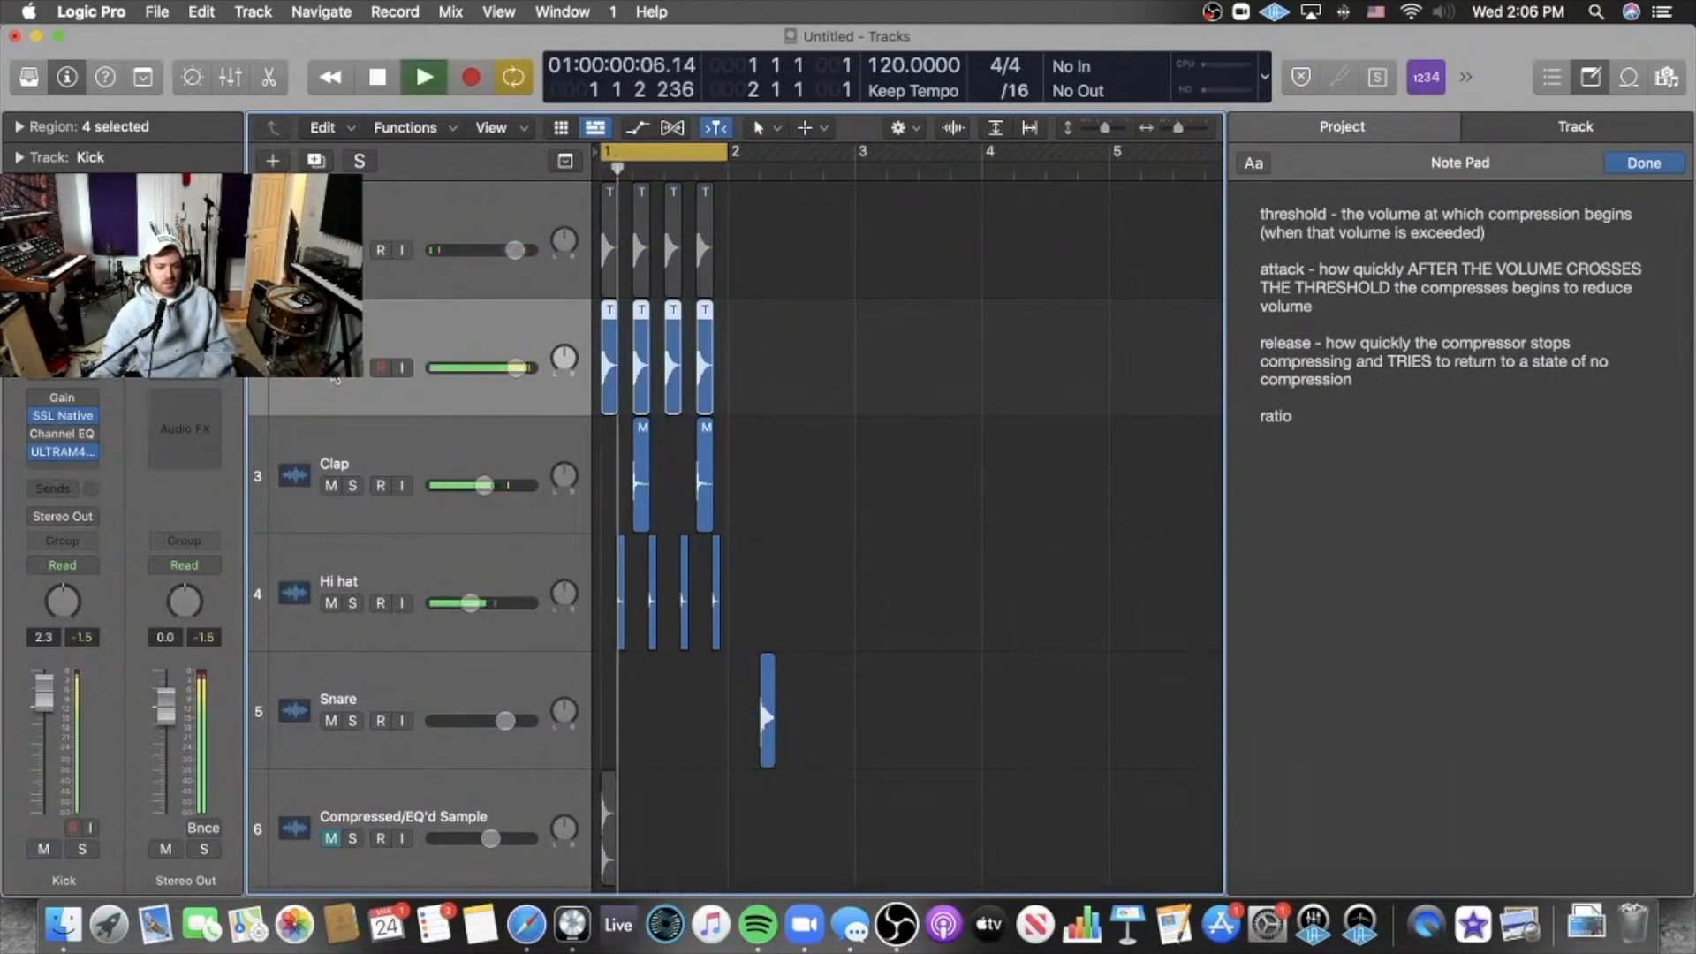
Switch back to the first kick track, lower its volume to 1.7 dB, and stop playback.
left_click(331, 367)
left_click(332, 250)
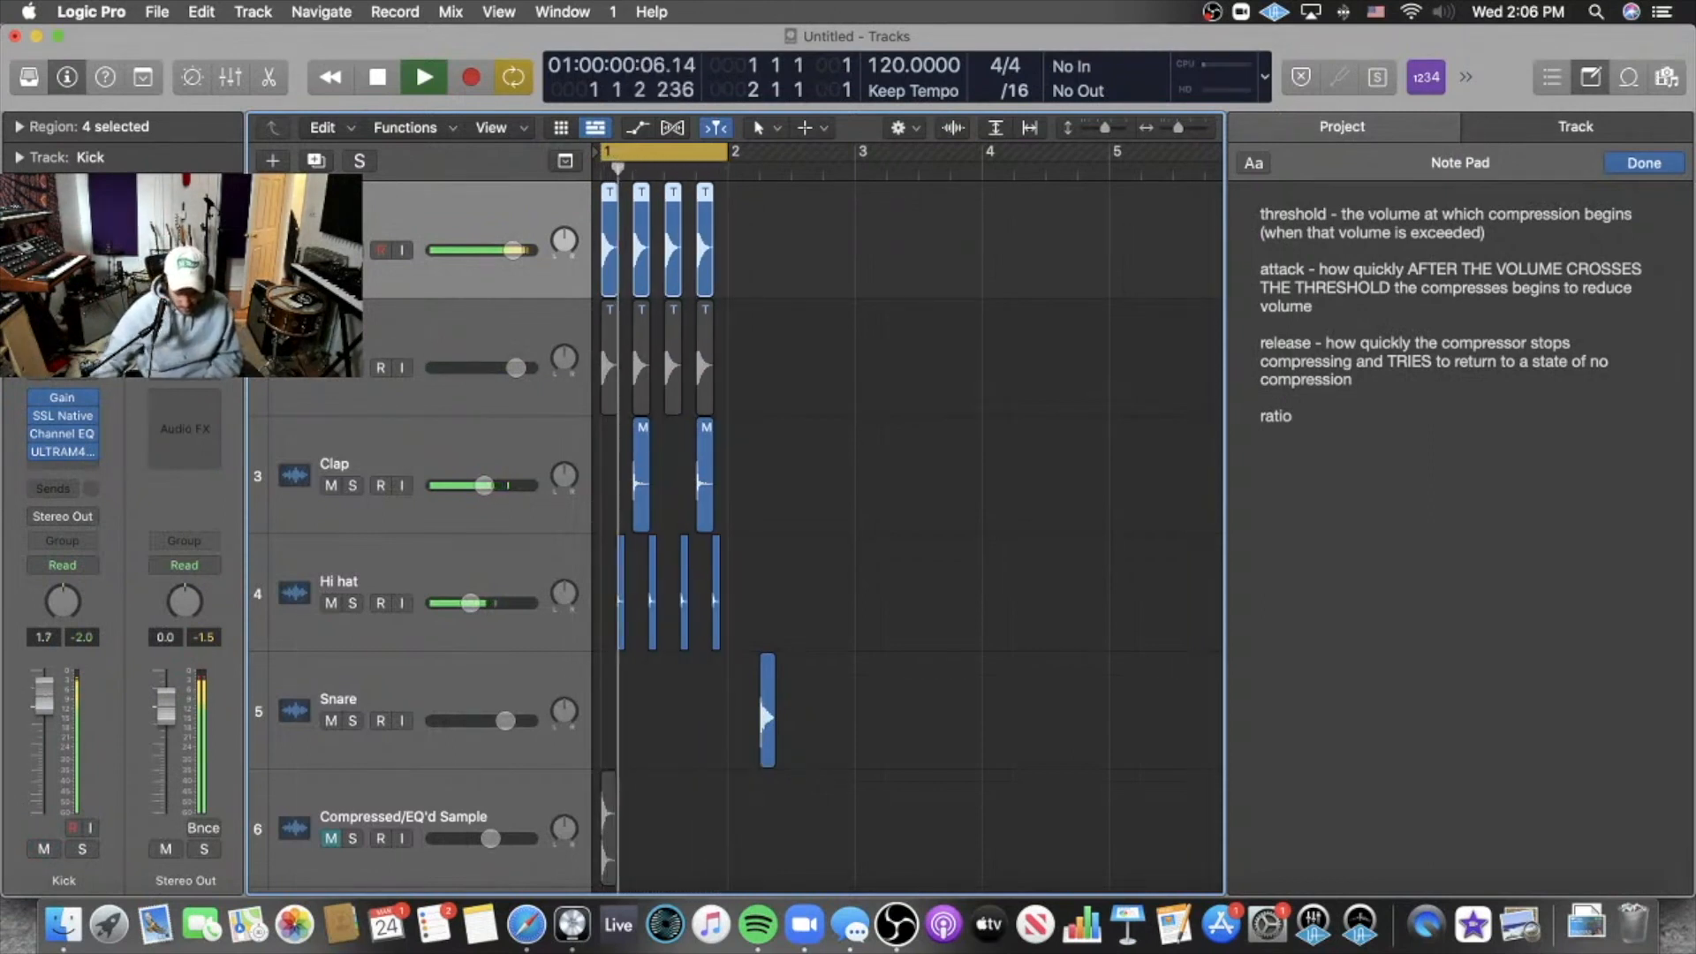
key("space")
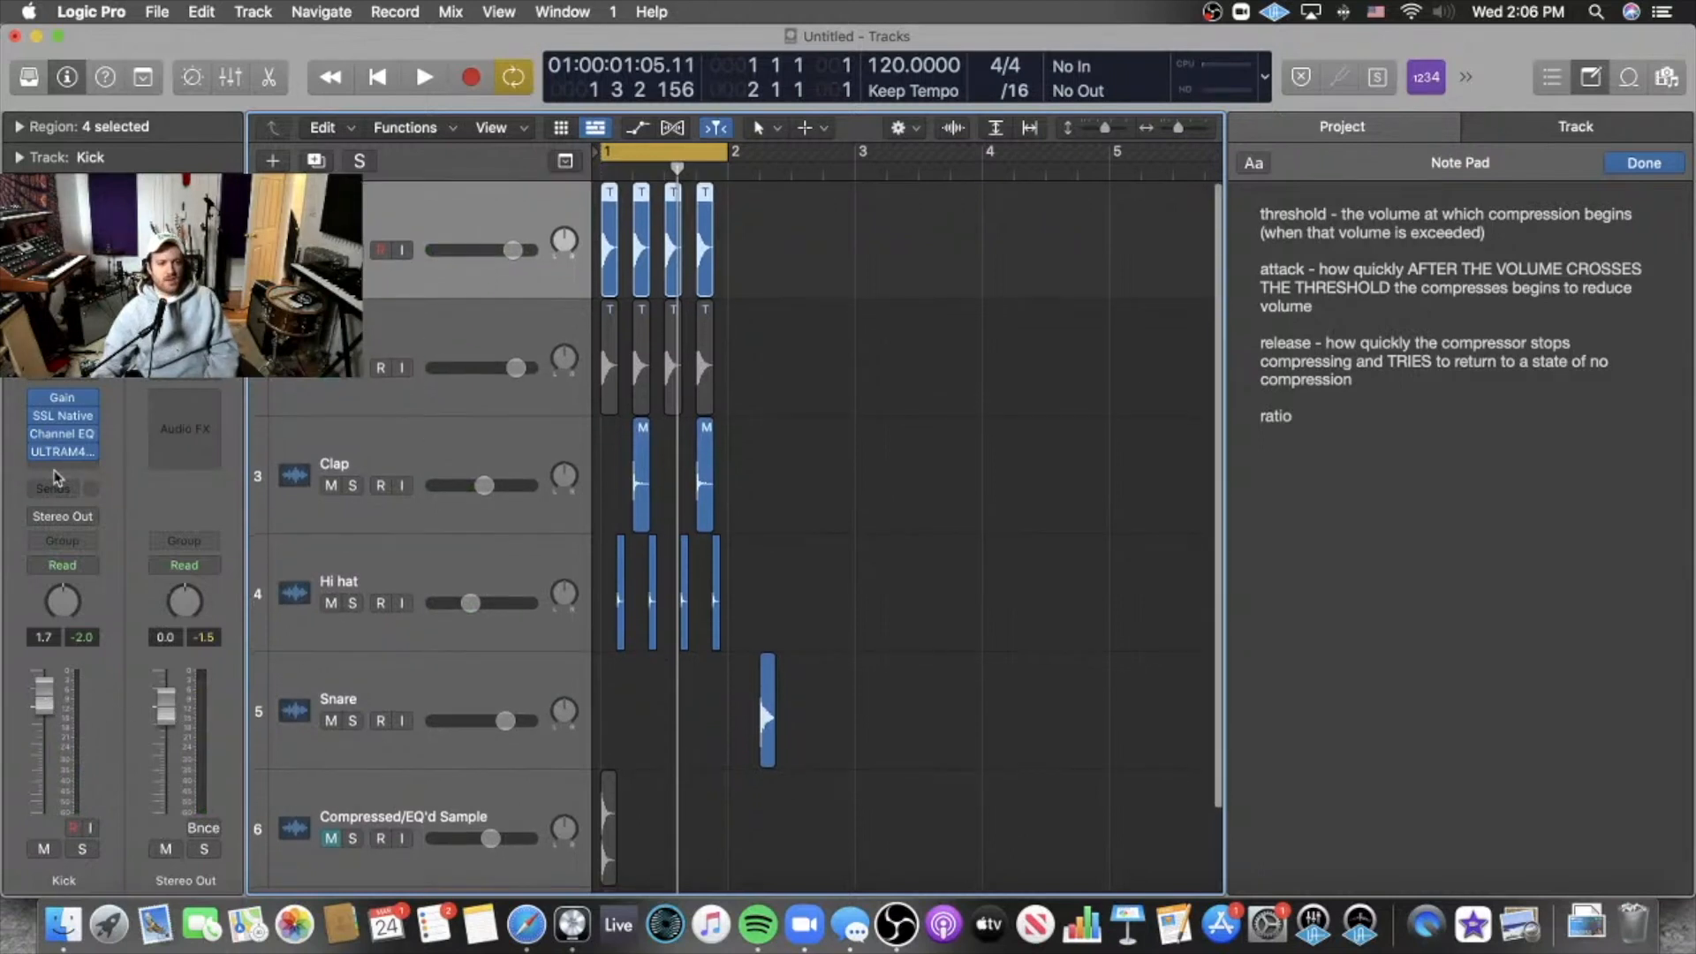
Open the first kick's X-ValveComp, review its sidechain low cut and release settings, and close it.
left_click(64, 418)
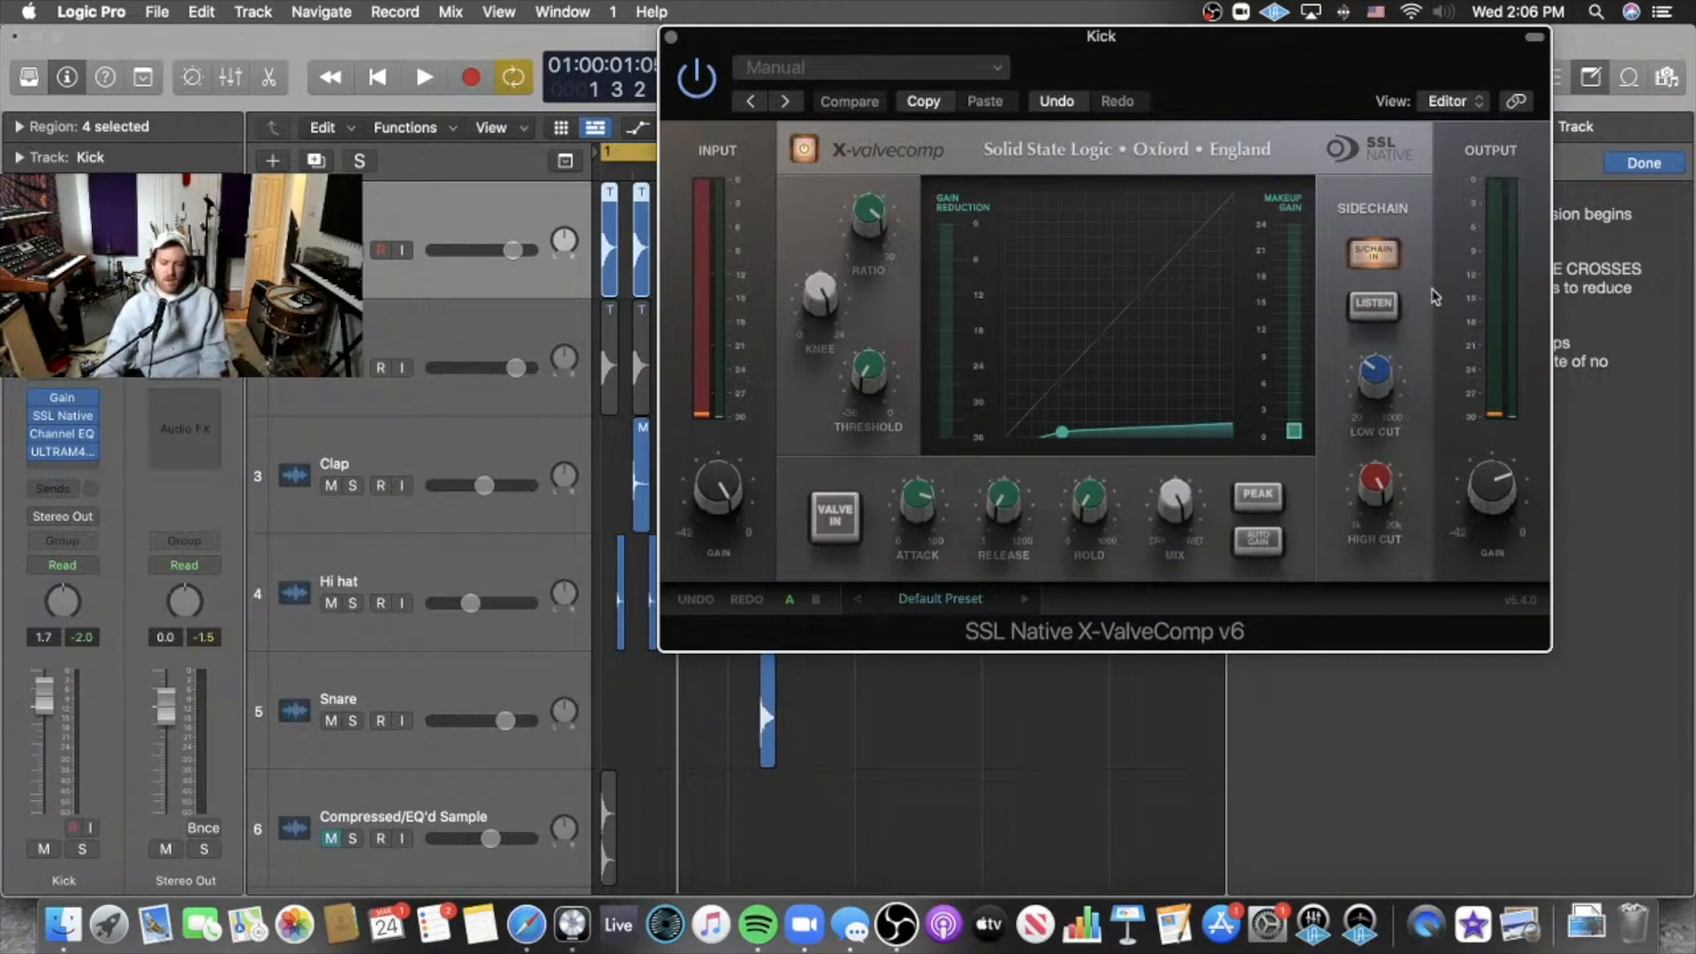
mouse_move(1385, 383)
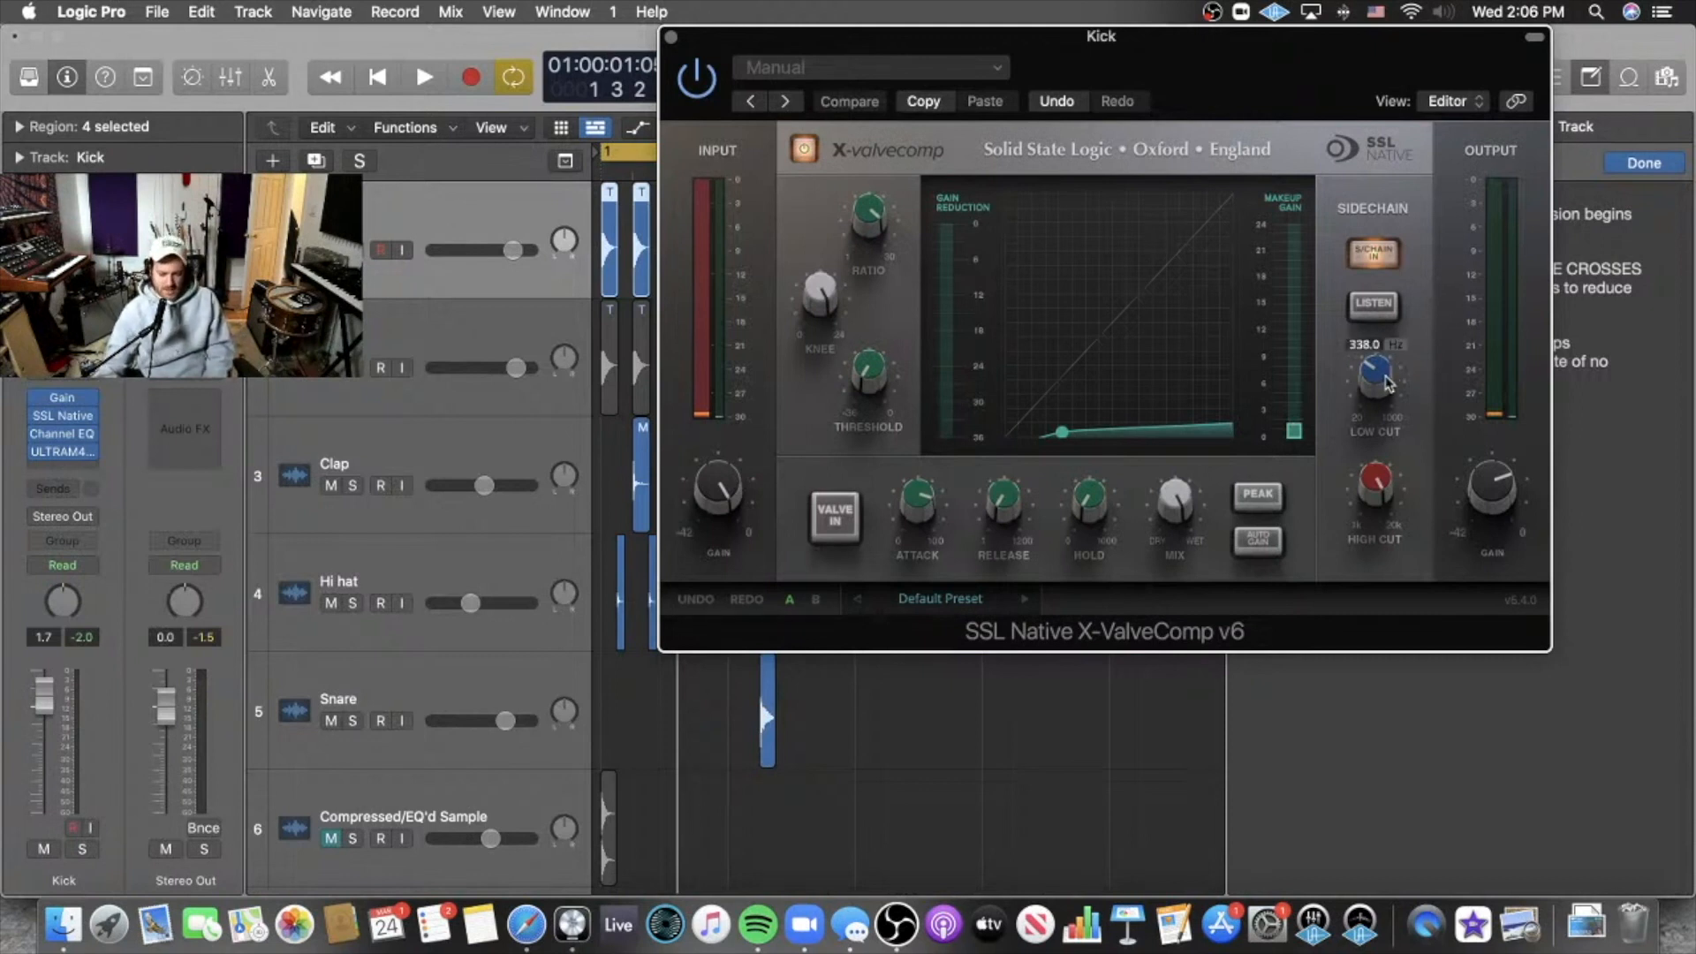
mouse_move(994, 494)
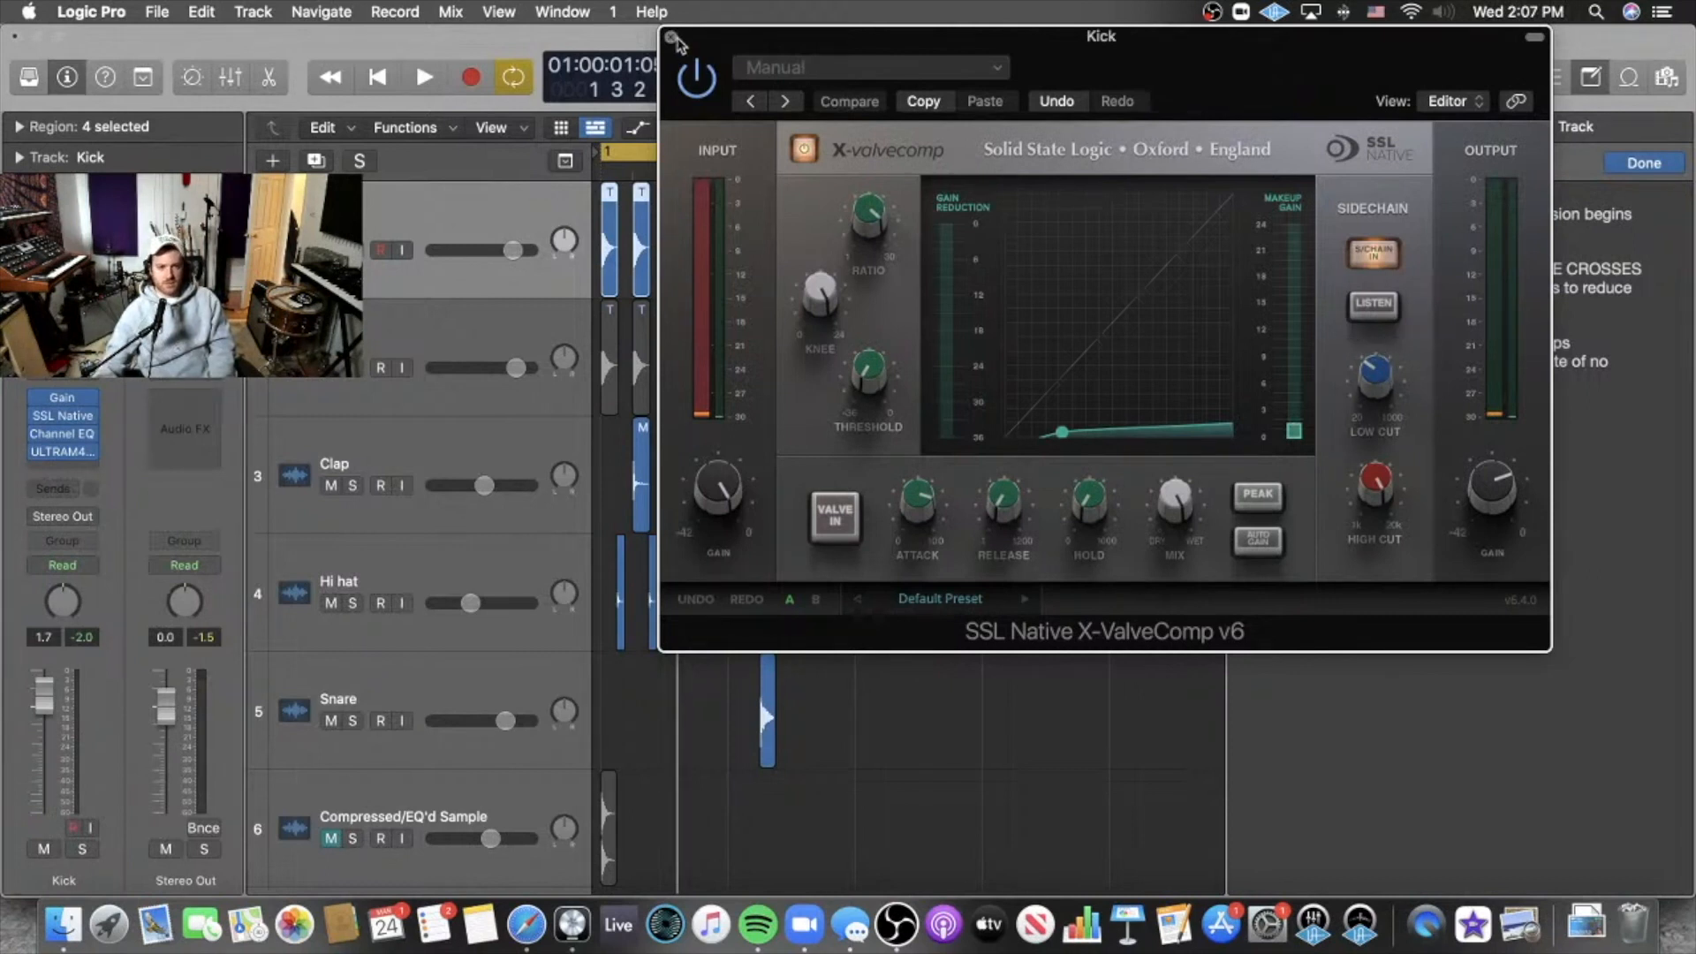
left_click(672, 38)
Select the second kick track, view its X-ValveComp settings for comparison, and close the plugin.
left_click(441, 340)
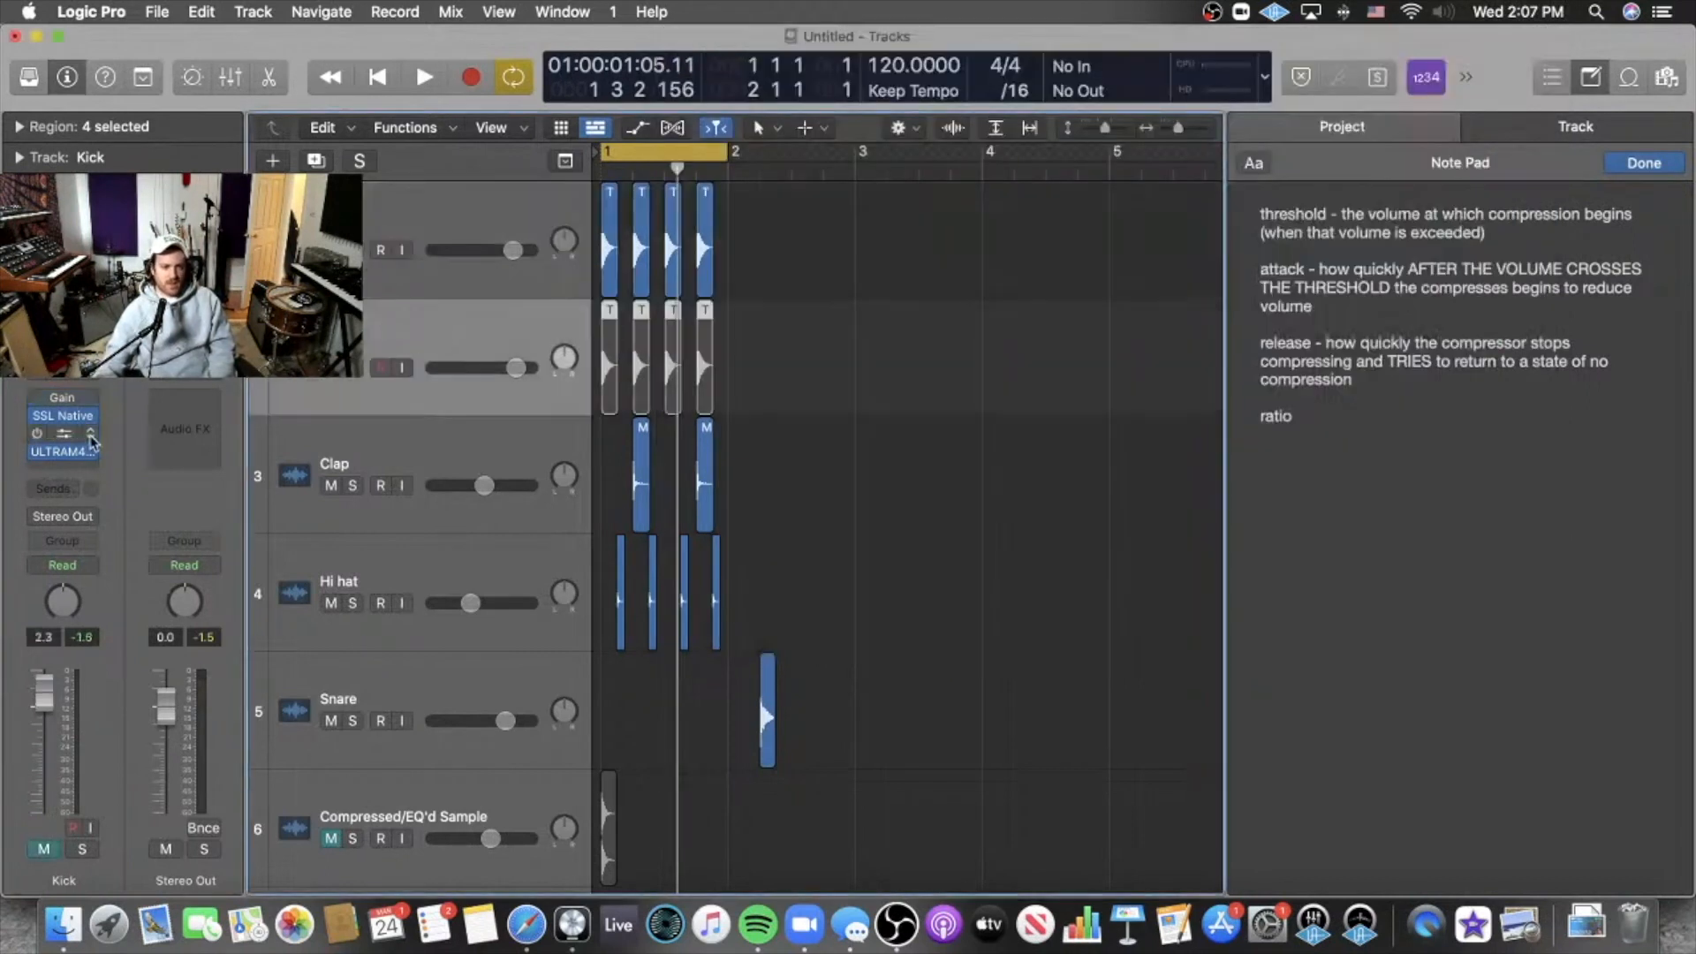
left_click(62, 415)
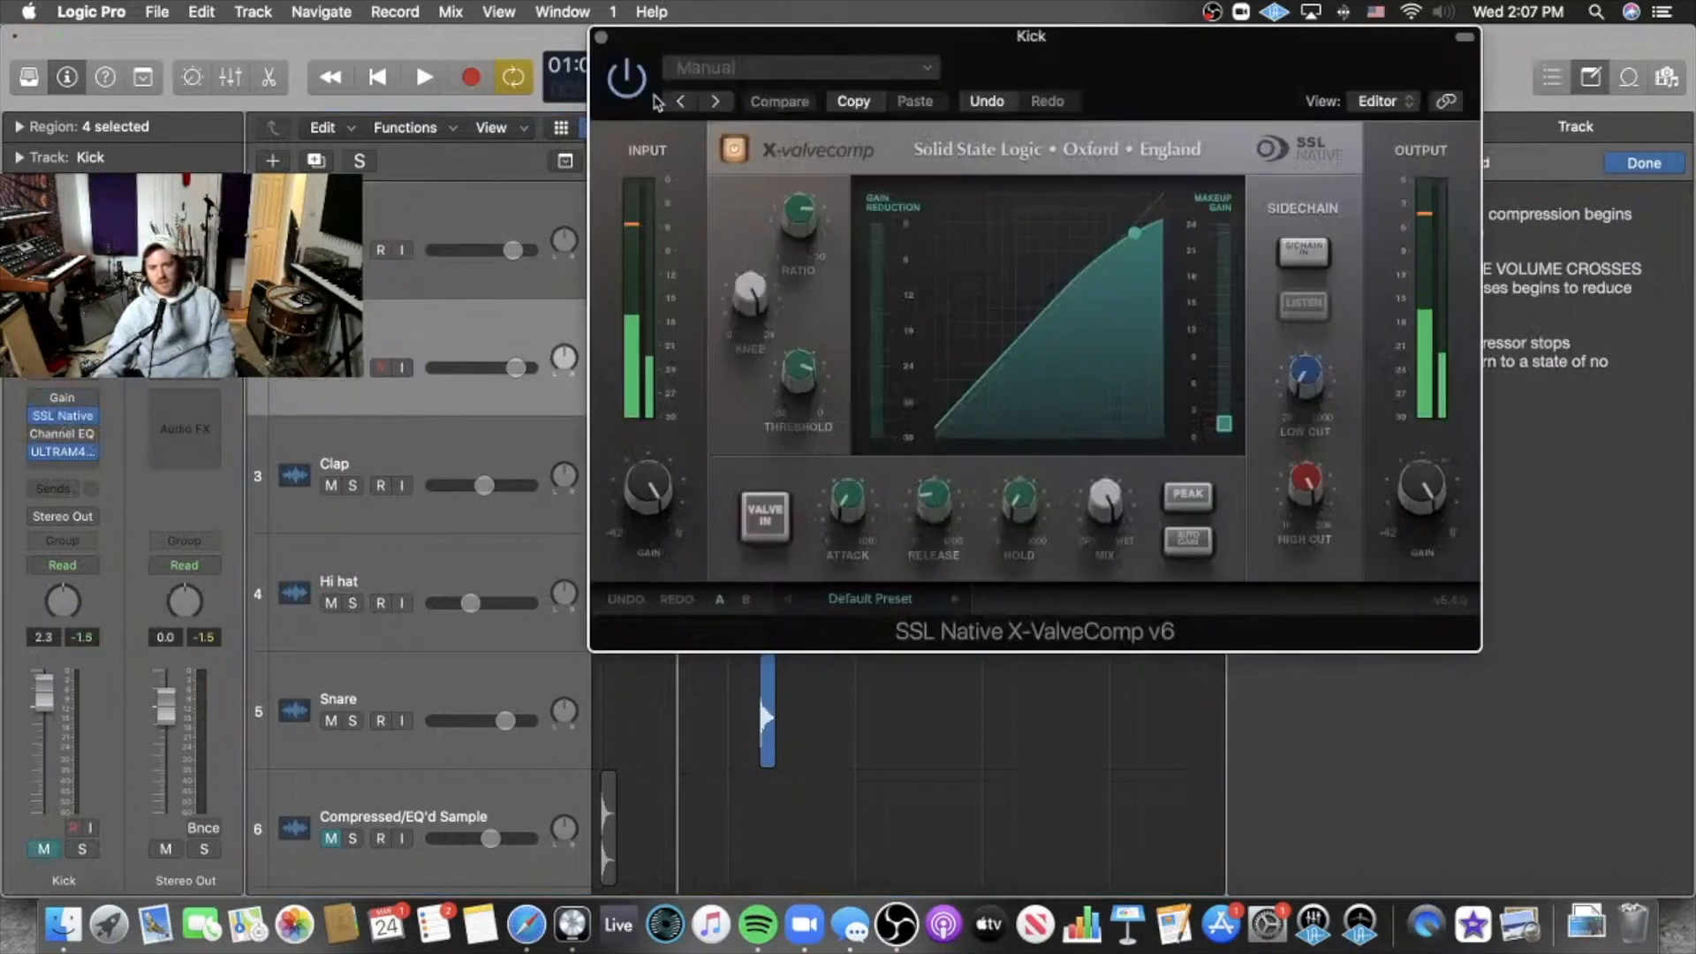
left_click(607, 43)
Play the beat with the first kick track active and selected, and stop playback.
key("space")
left_click(393, 198)
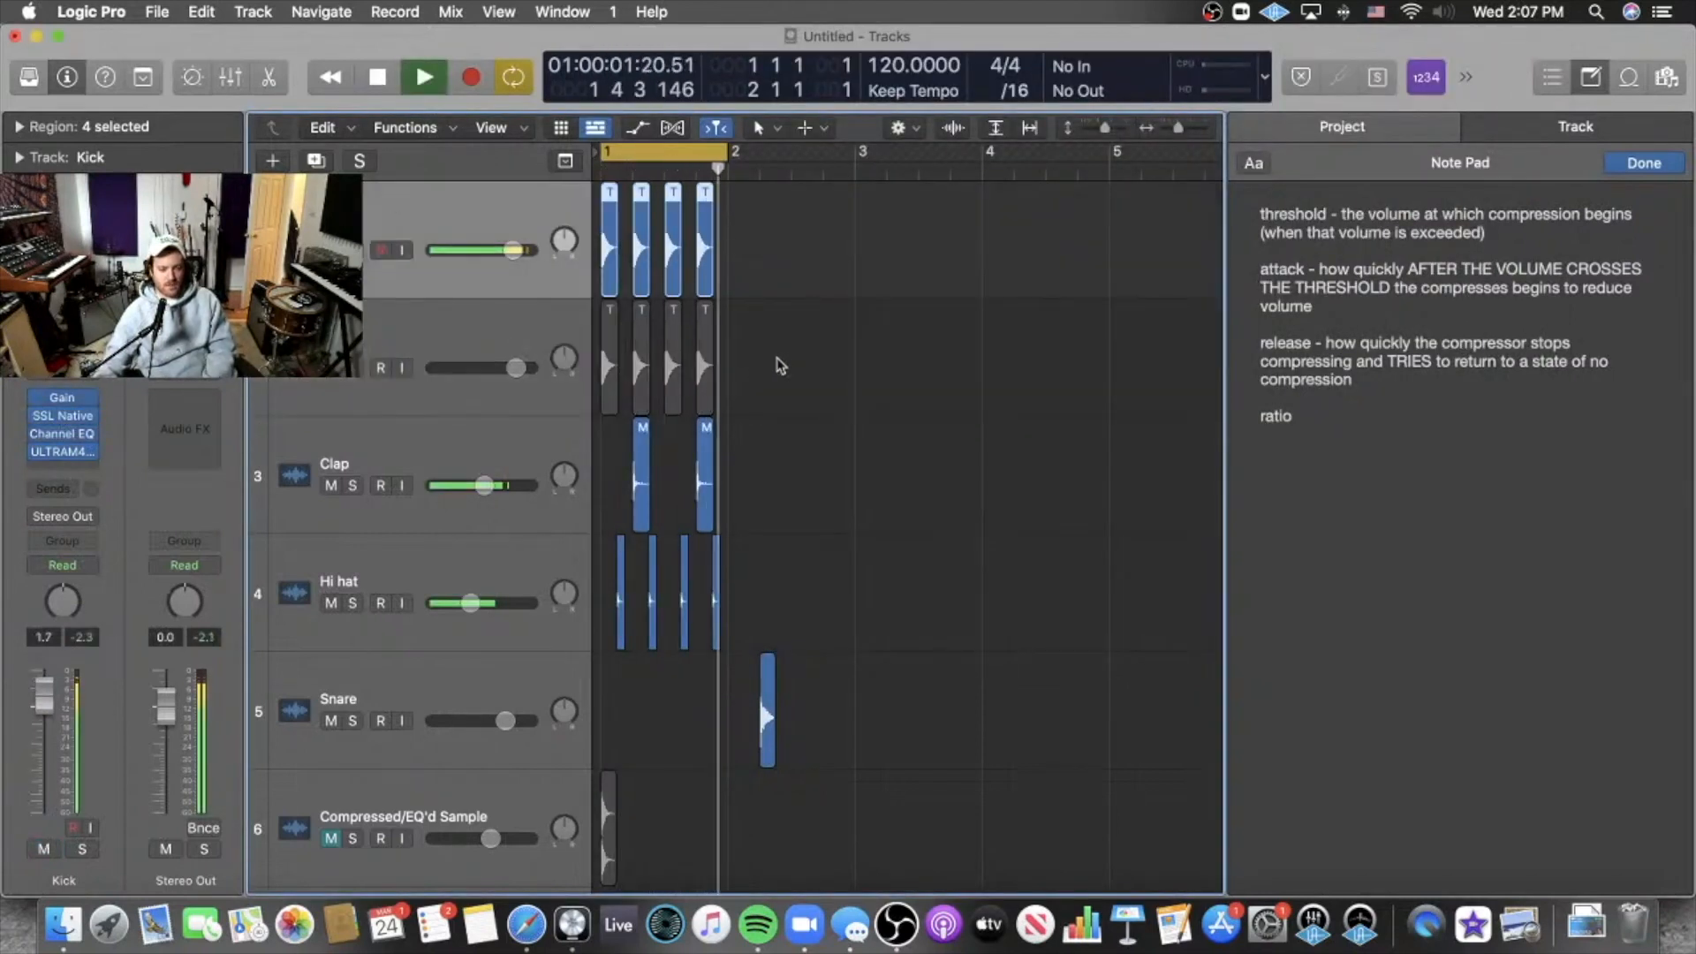
key("space")
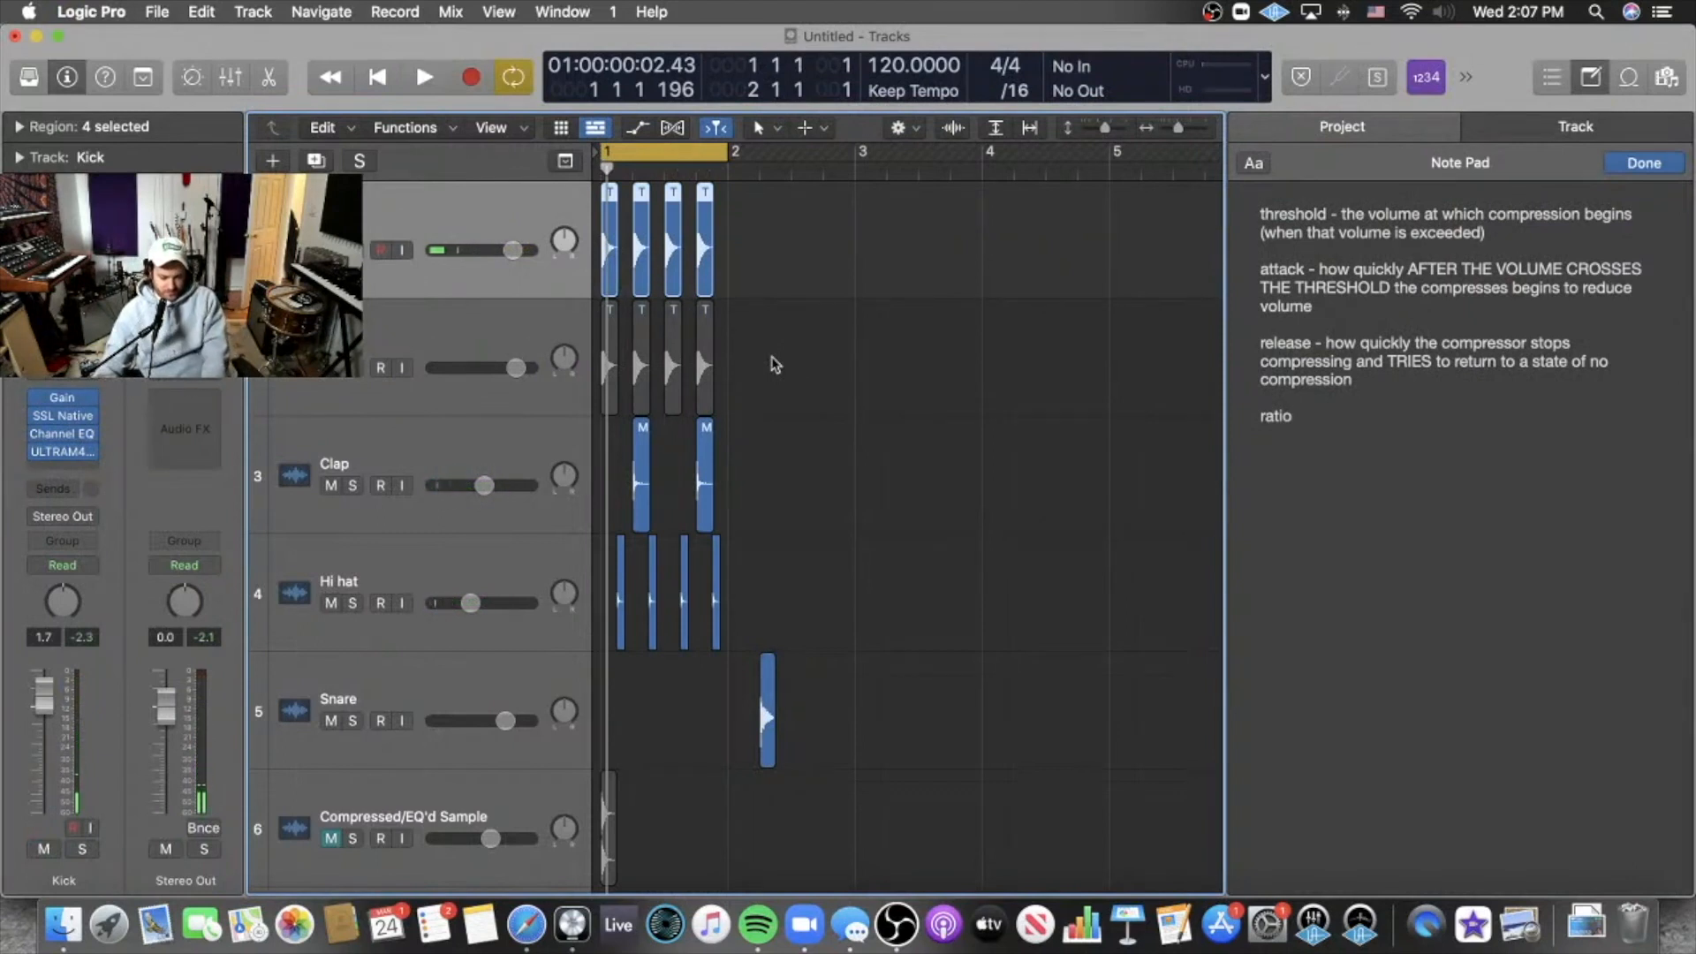
Deselect the first kick track's regions and return the playhead to the start of the project.
left_click(774, 364)
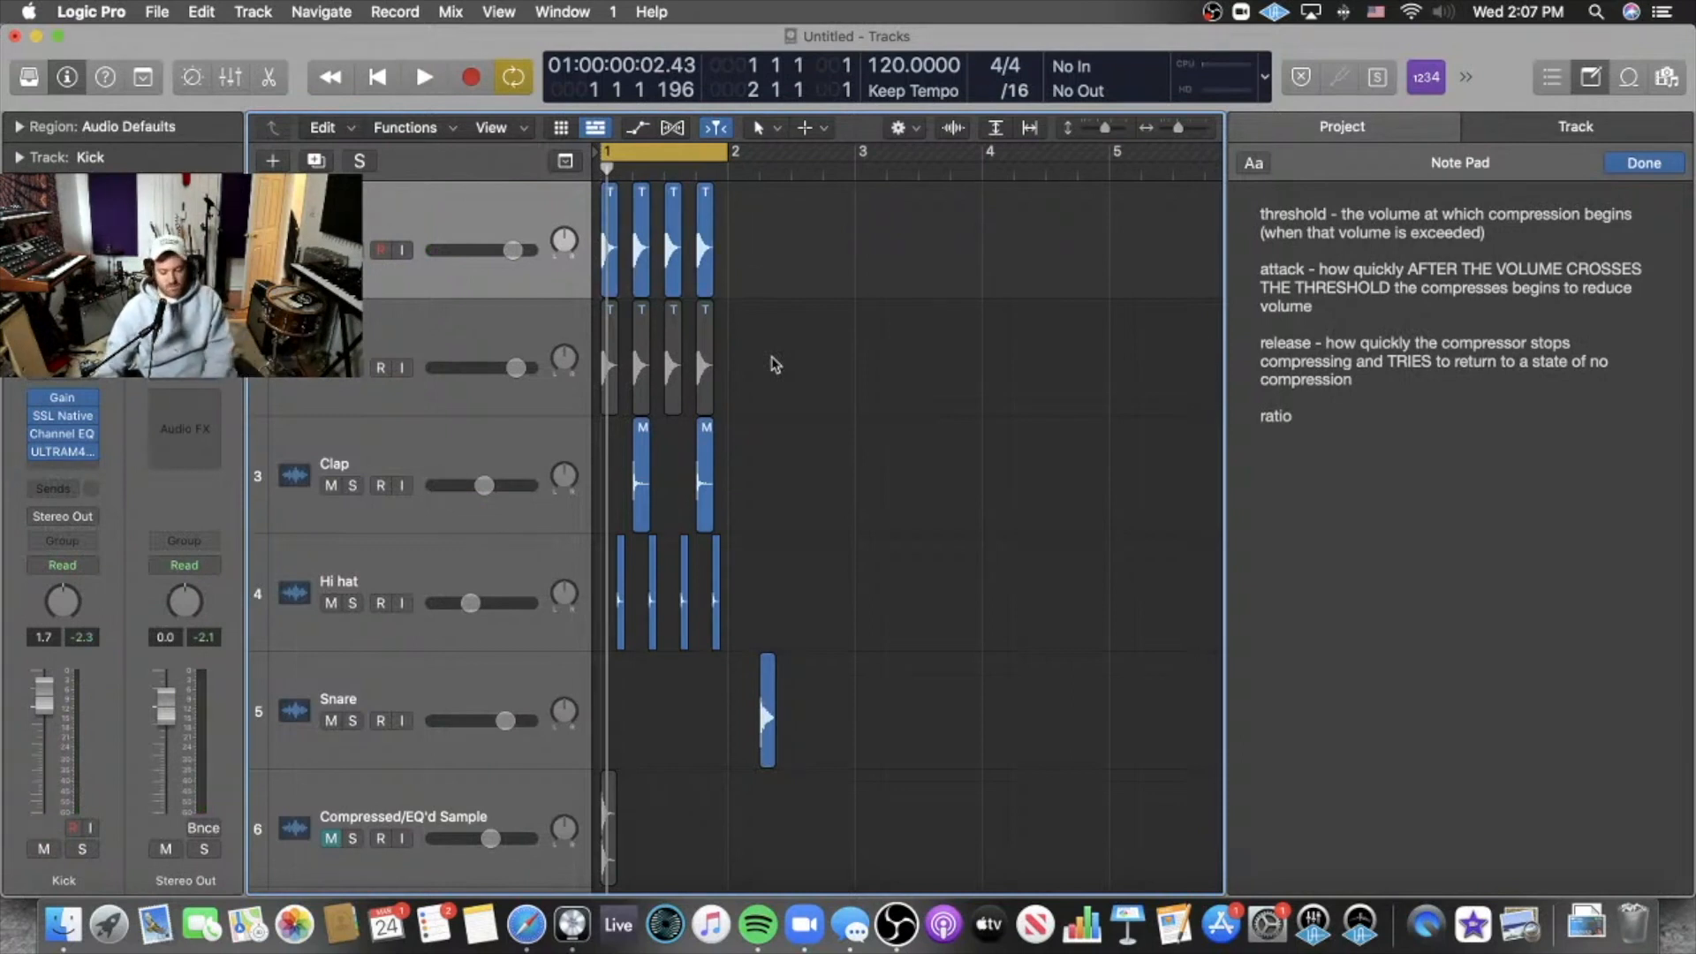
key("Return")
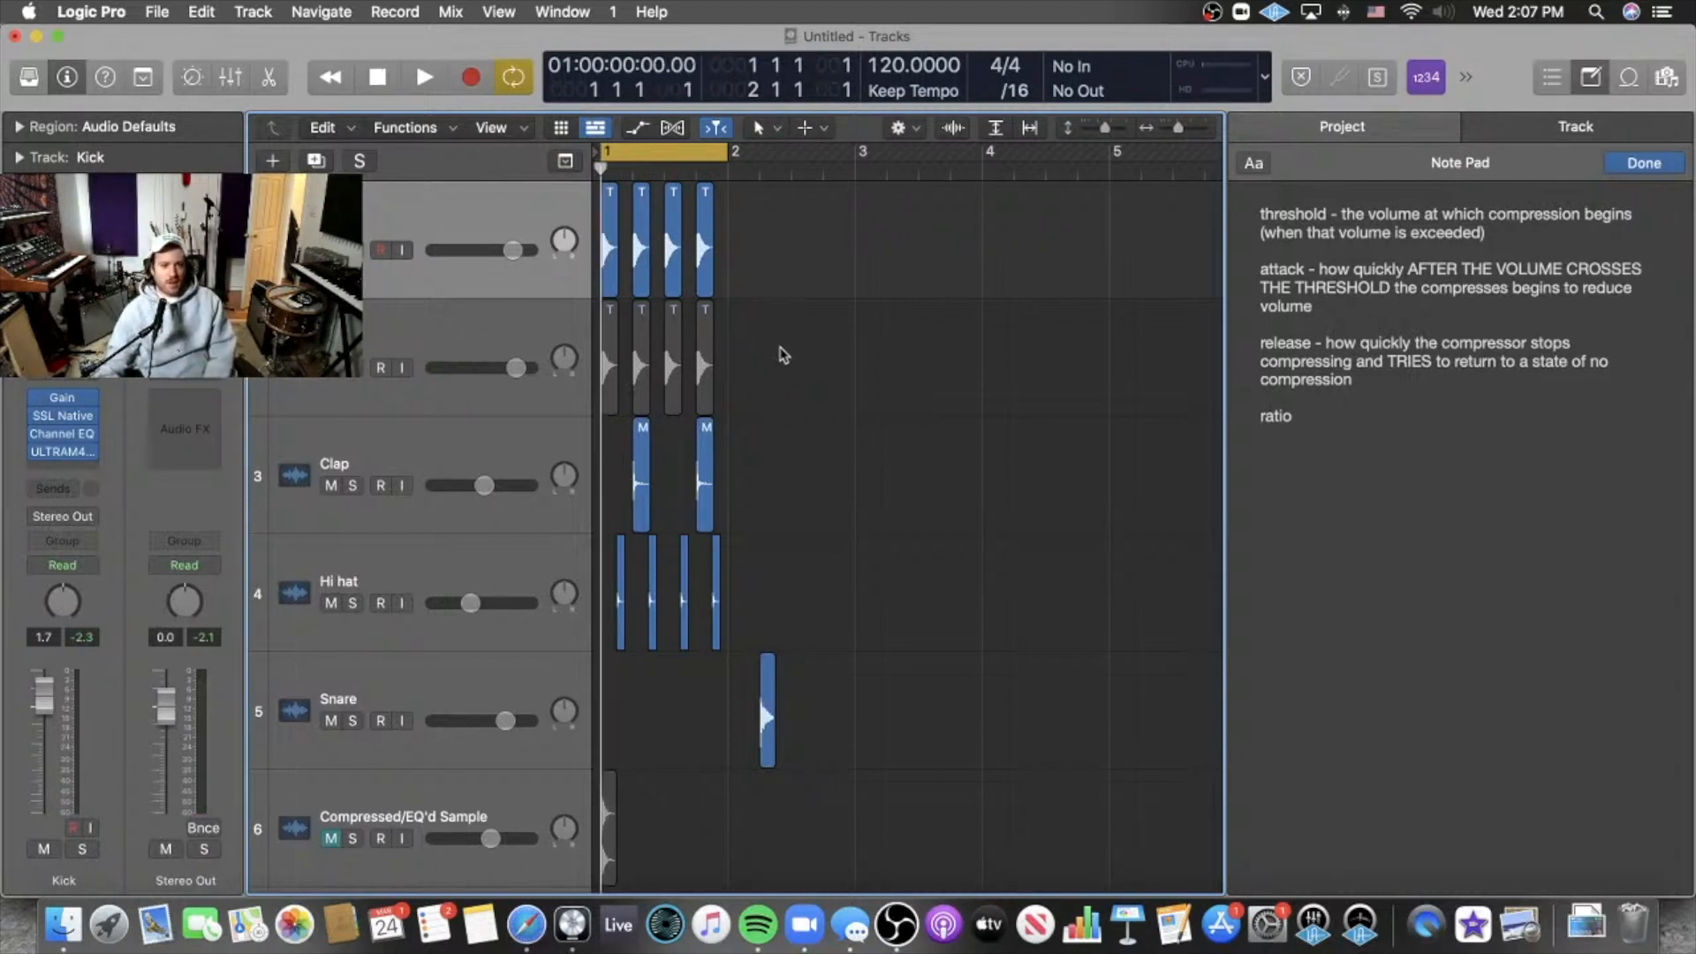
left_click(431, 323)
left_click(433, 219)
left_click(782, 333)
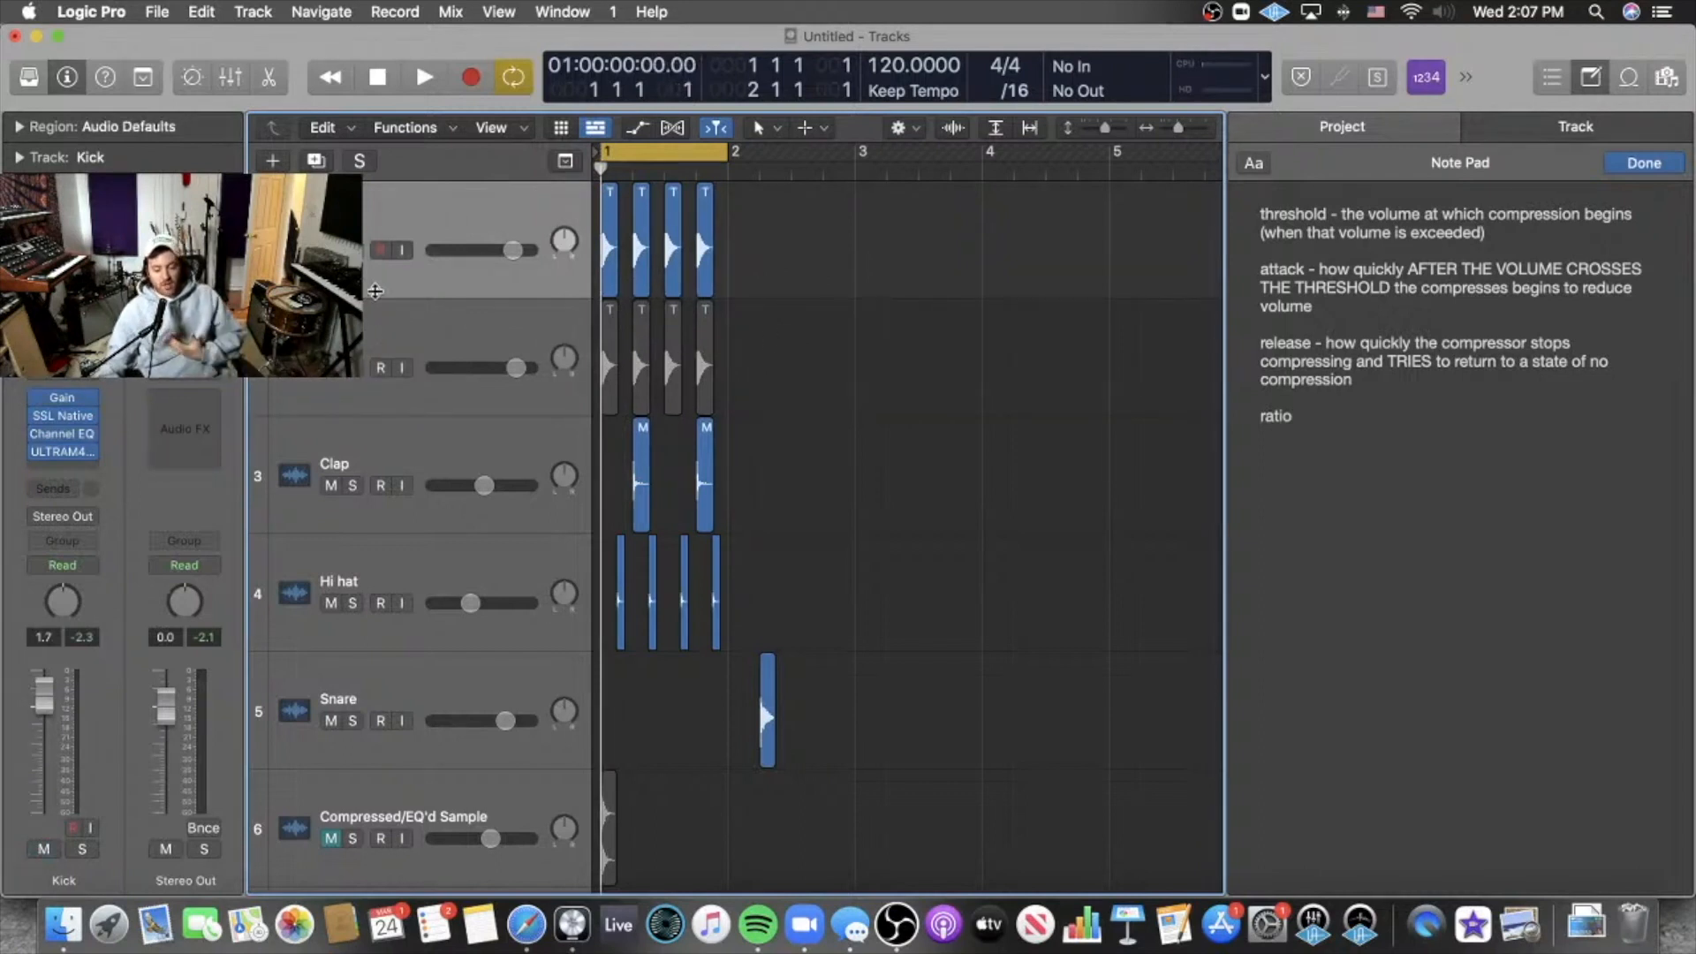
left_click(62, 423)
left_click(670, 37)
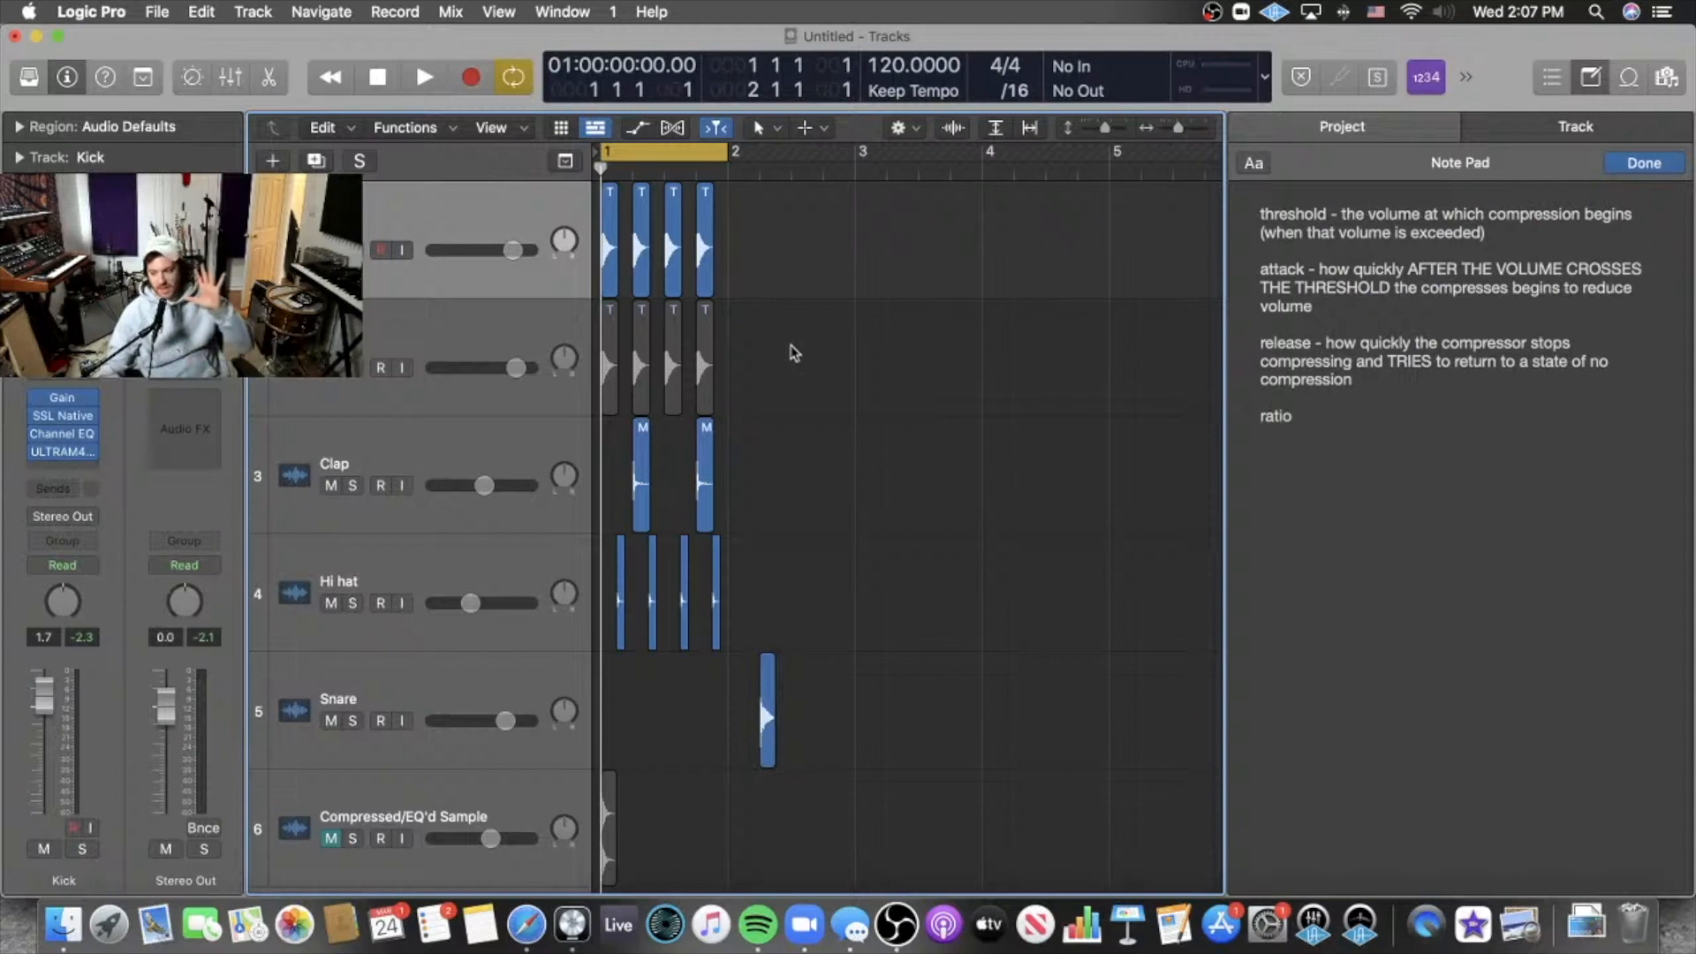
Mute the first kick track, activate and select the second one, and play the beat briefly before stopping playback.
left_click(331, 250)
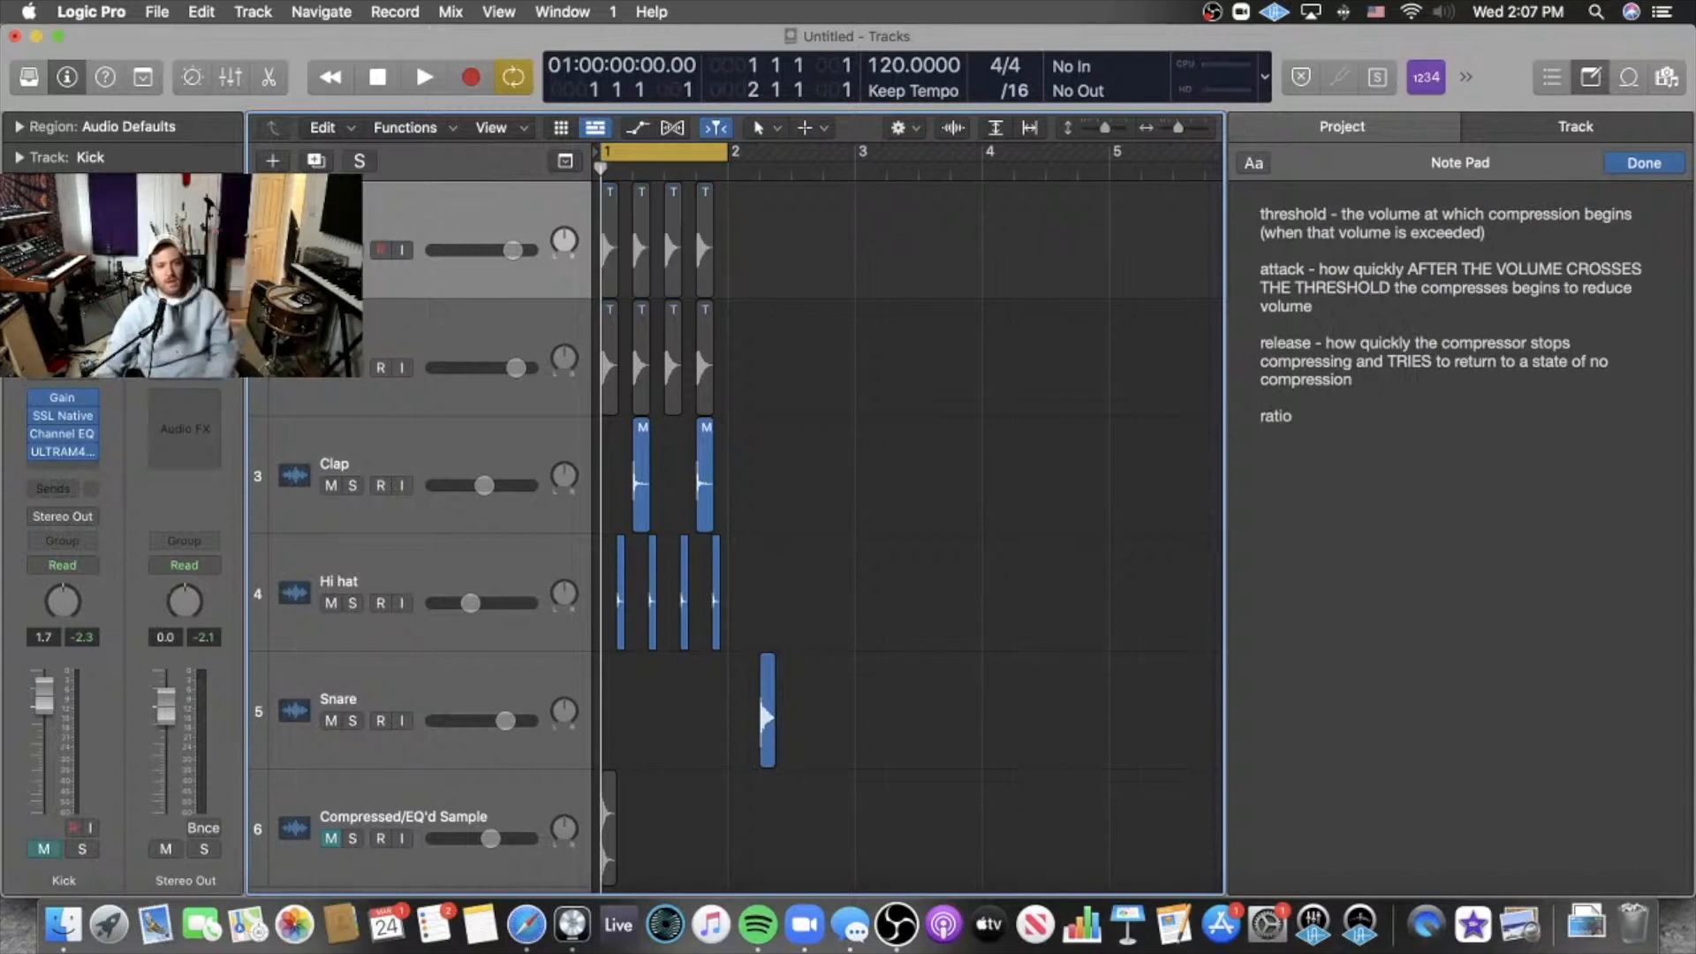
left_click(364, 346)
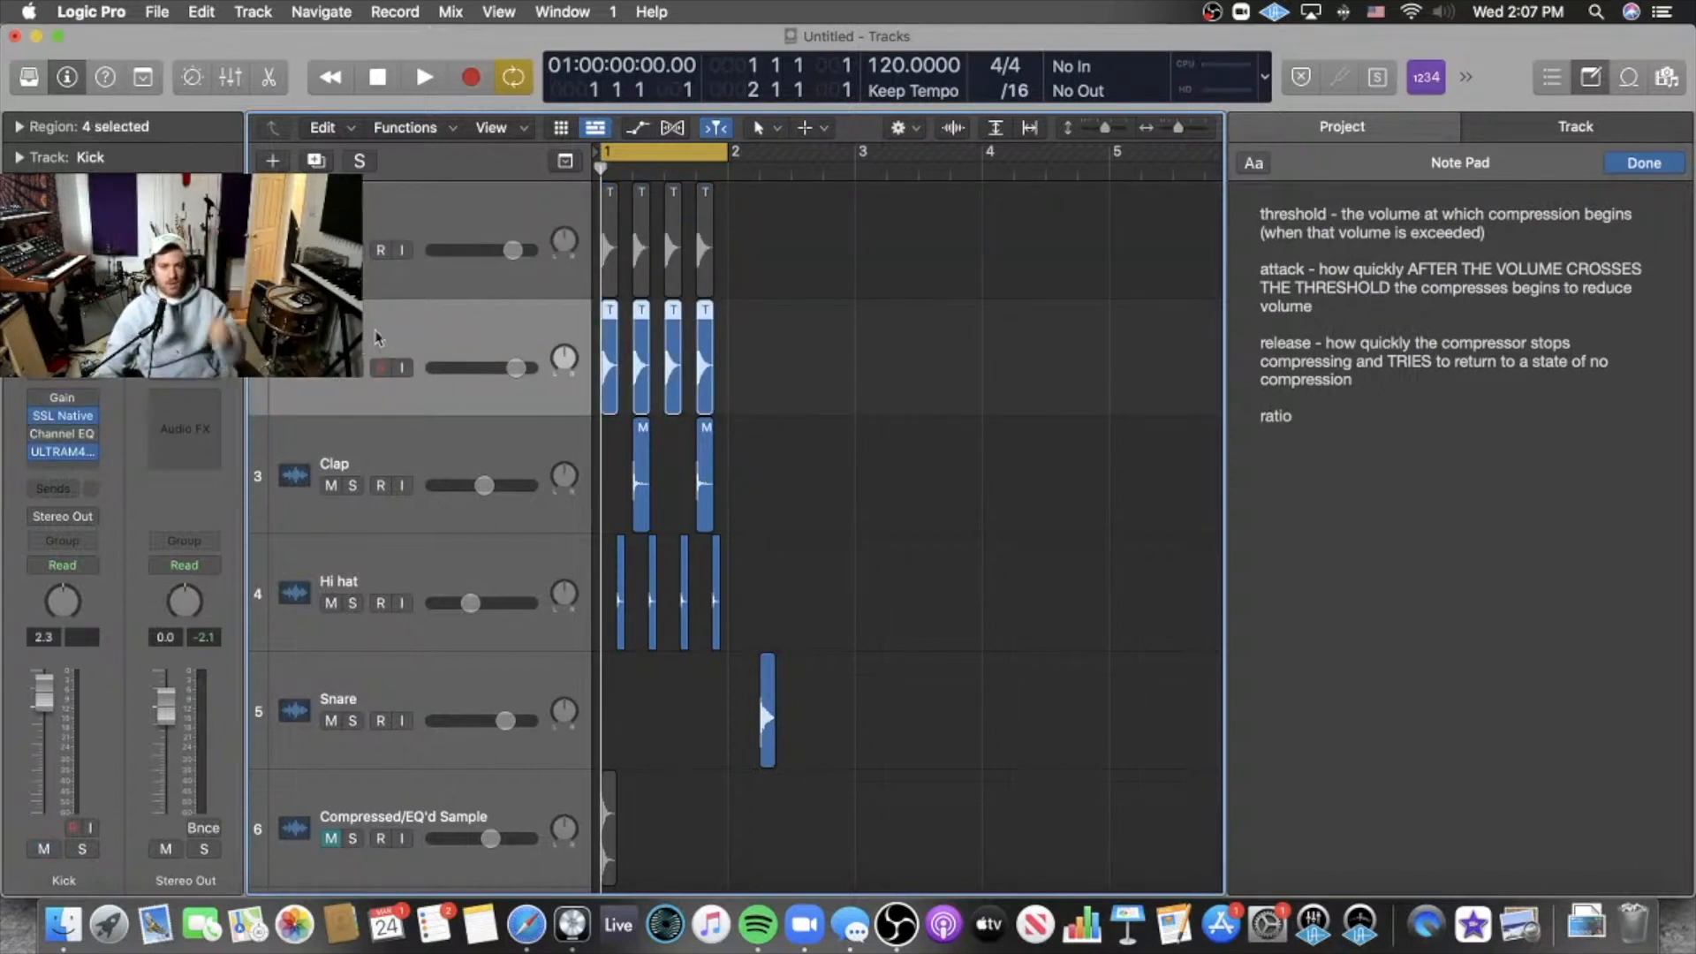
key("space")
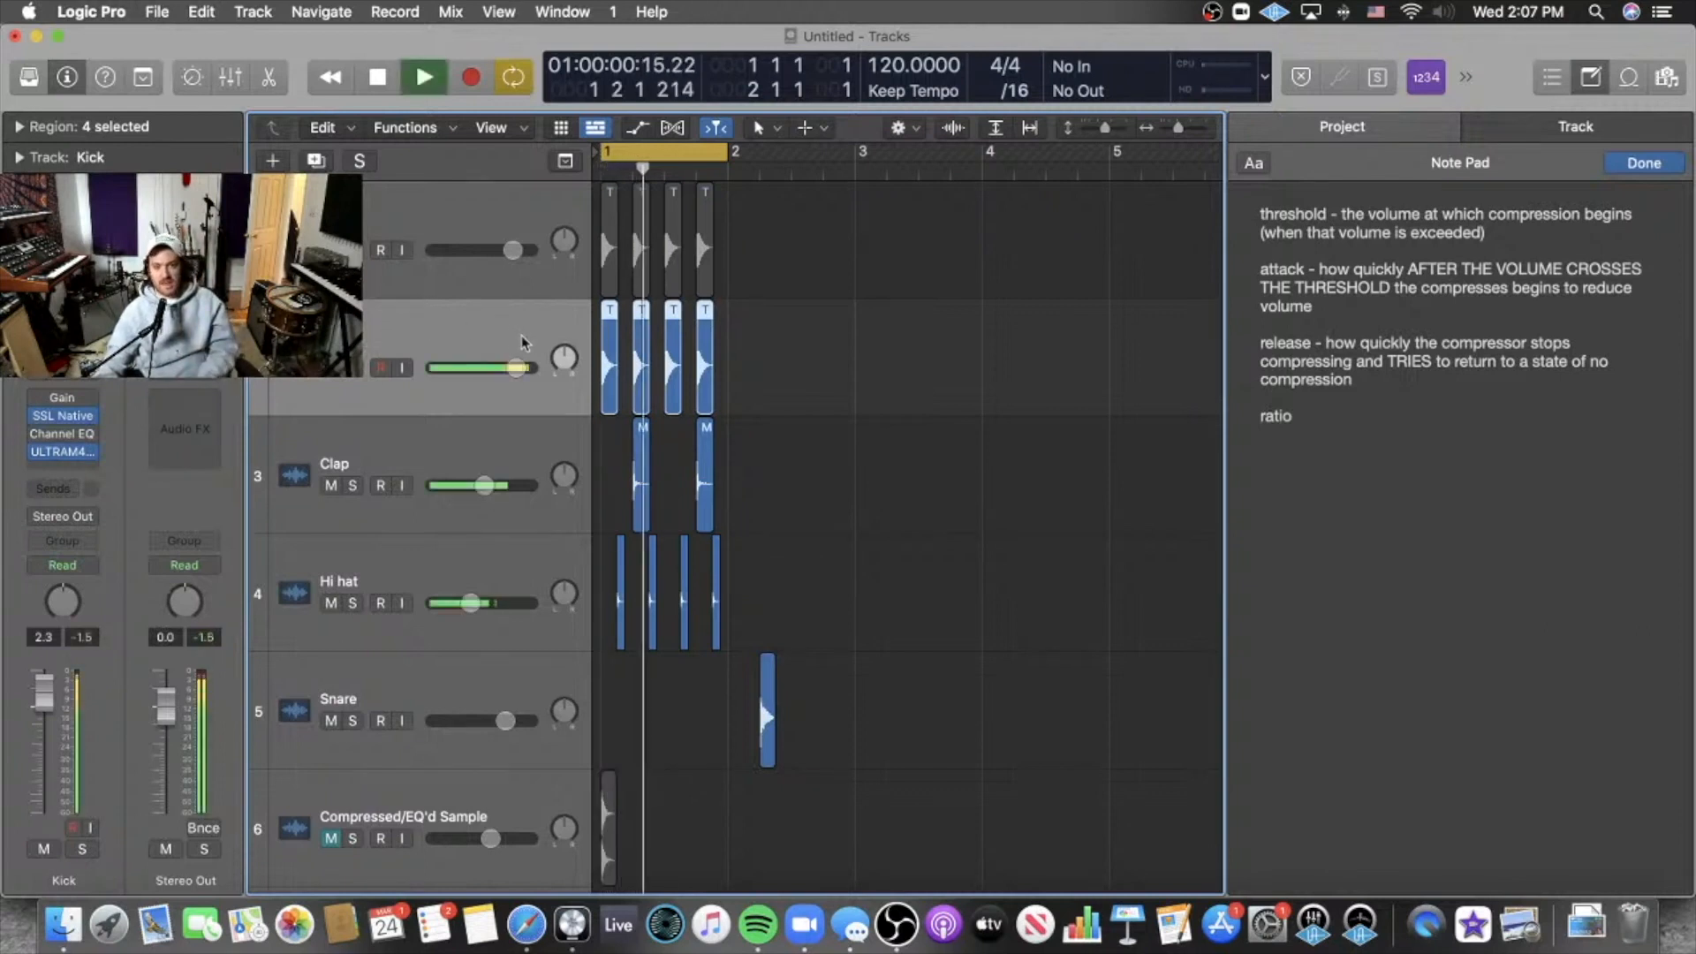
key("space")
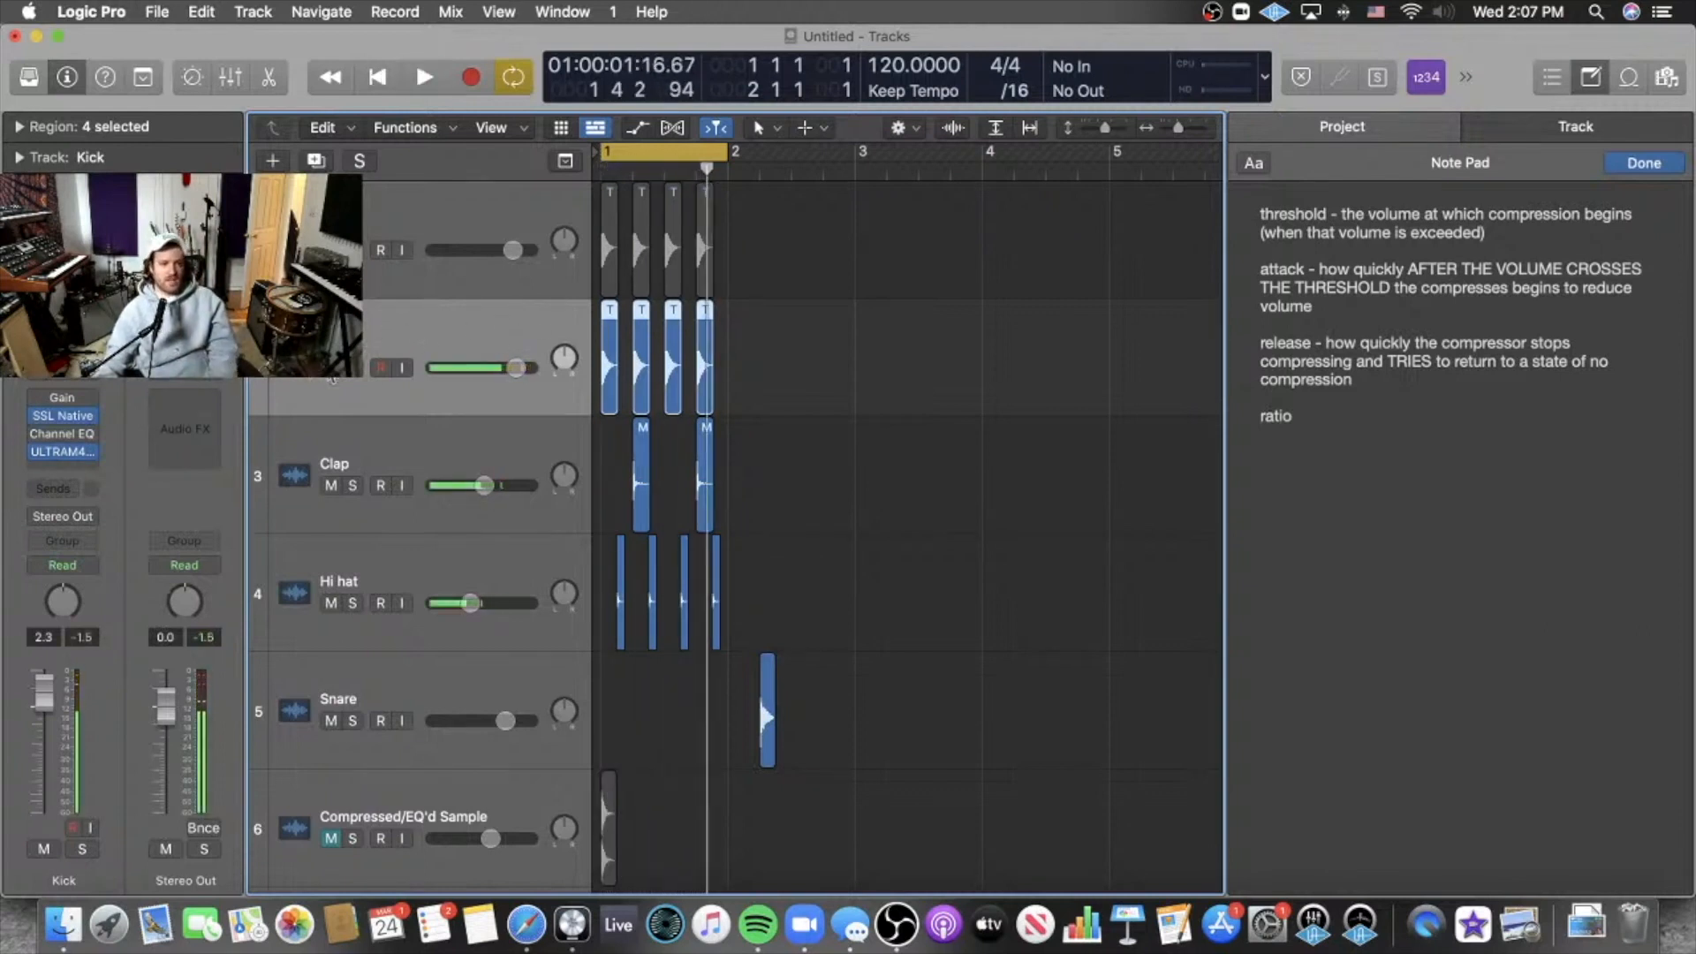
Switch back to the first kick track, play the beat for comparison, stop, clear the region selection, and return the playhead to the start.
left_click(331, 367)
left_click(331, 250)
key("space")
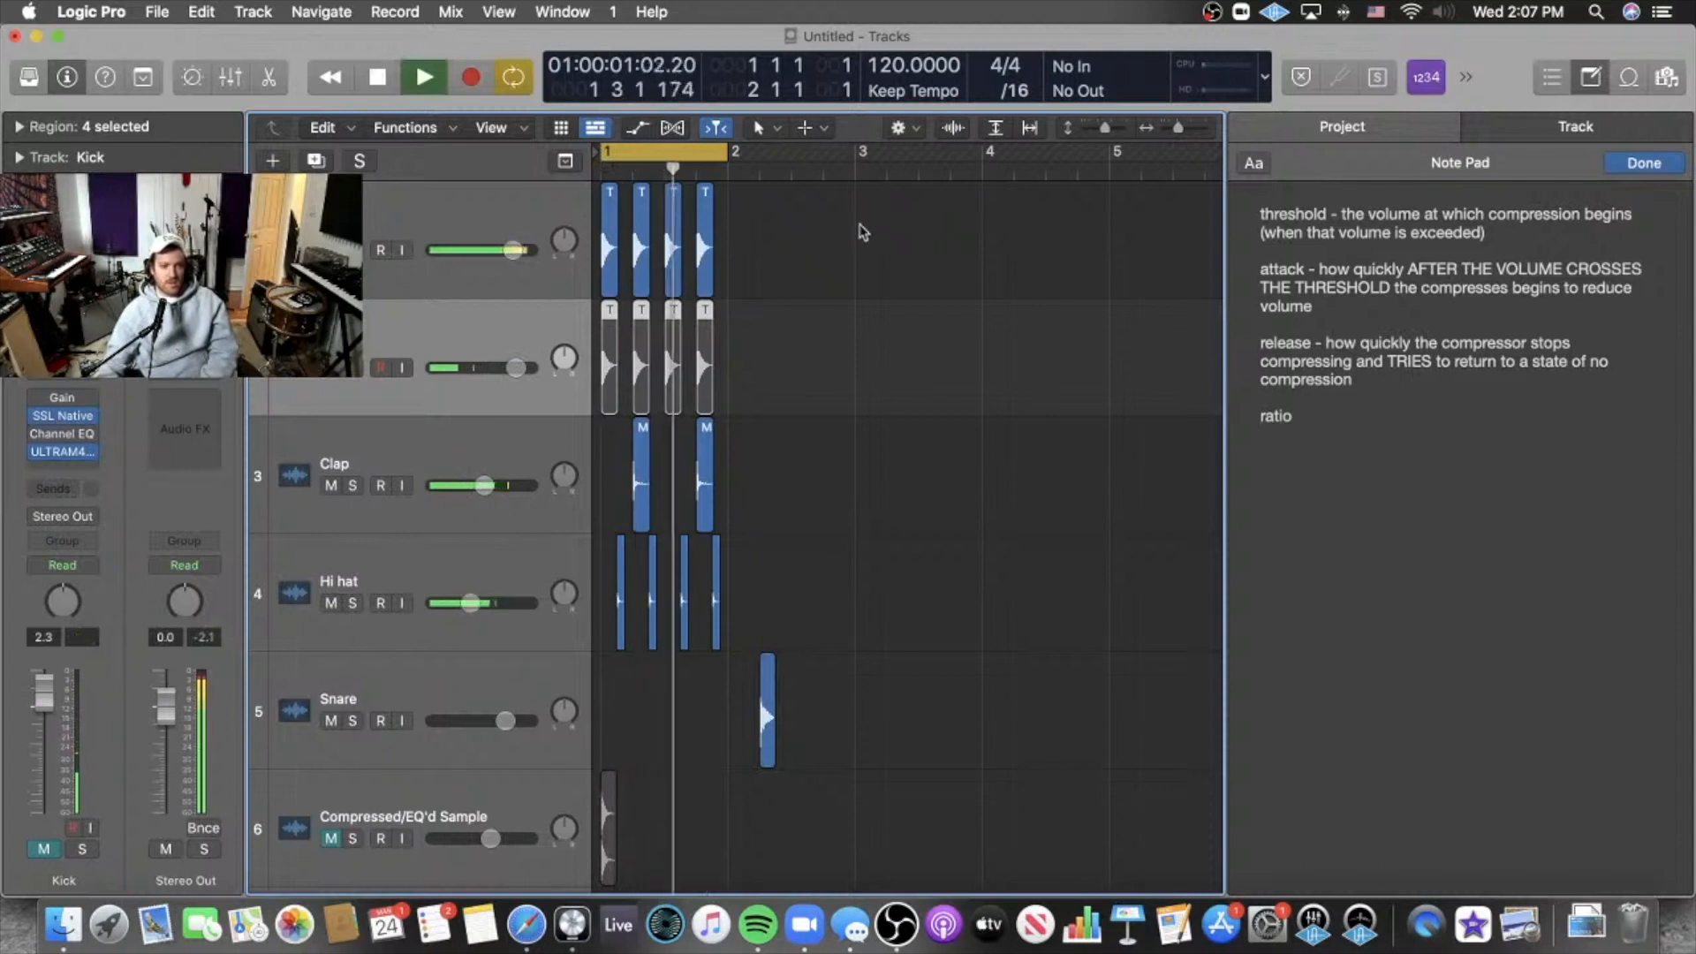
key("space")
key("Up")
left_click(880, 300)
key("Return")
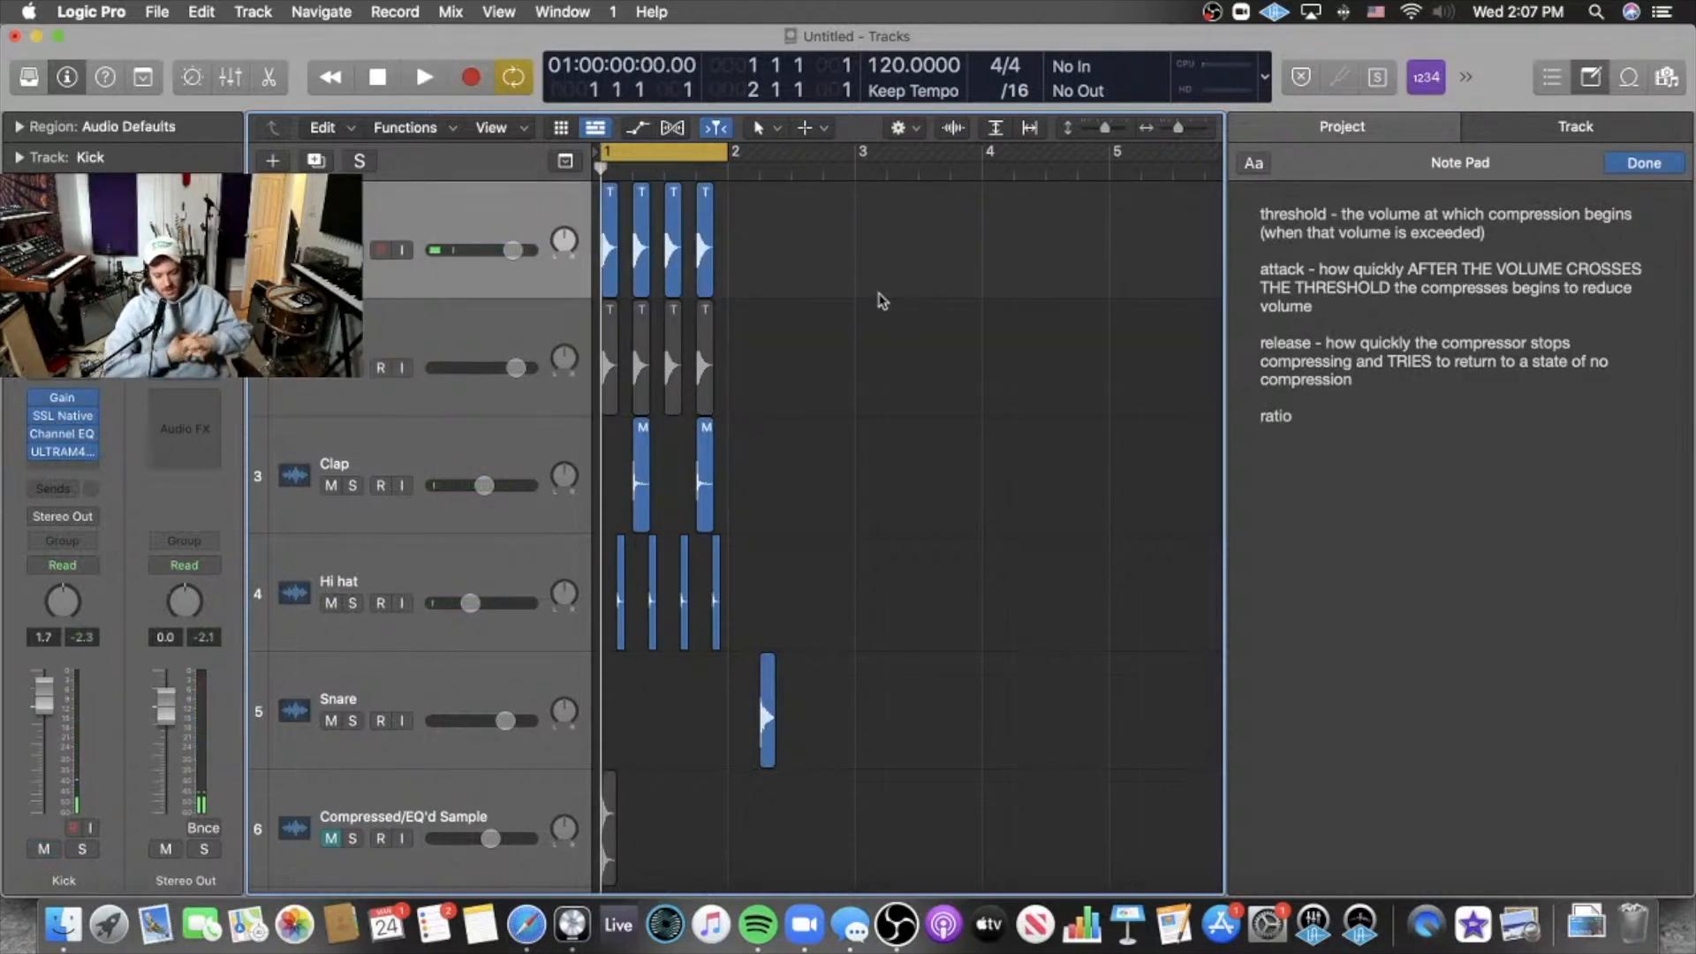